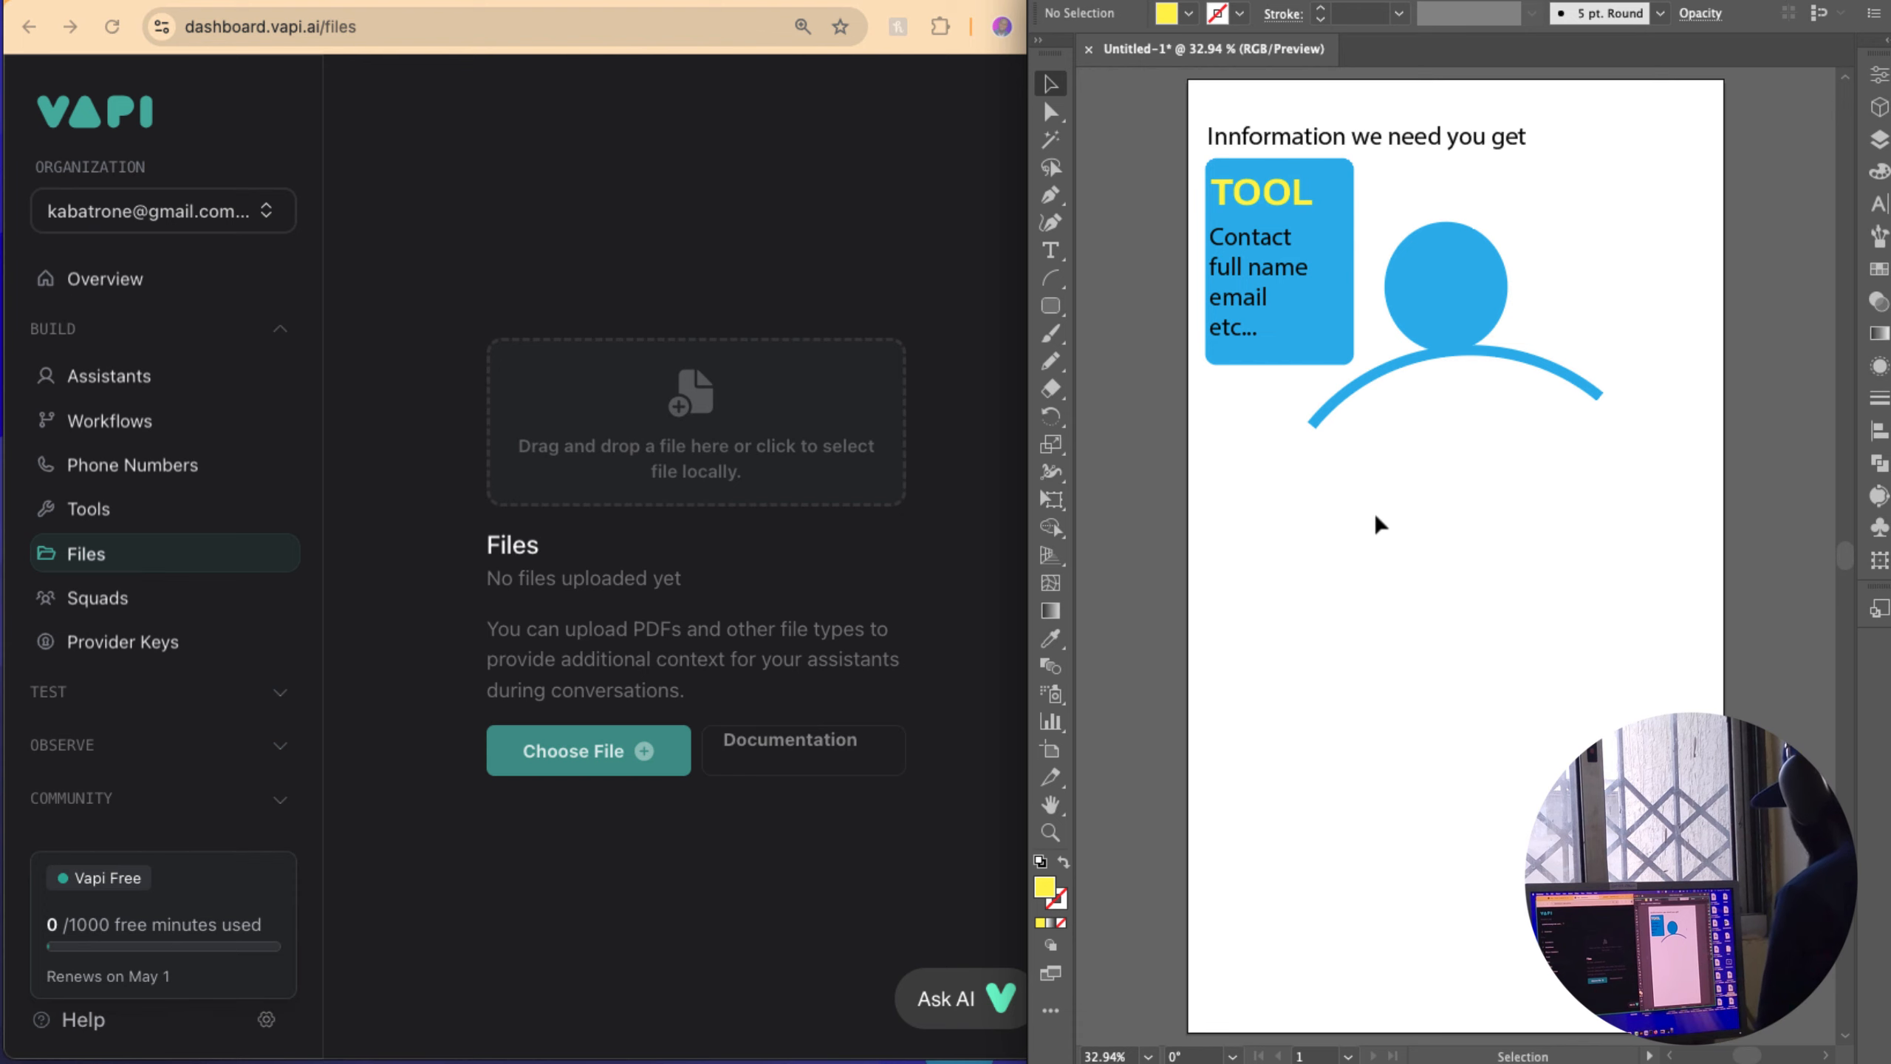
# Step: Add a green rounded box below the figure headed "KNOWLEDGE BASE COMPANY INFO", with the white text "All data about the entreprise"
pyautogui.moveTo(1277, 412); pyautogui.dragTo(1578, 493)
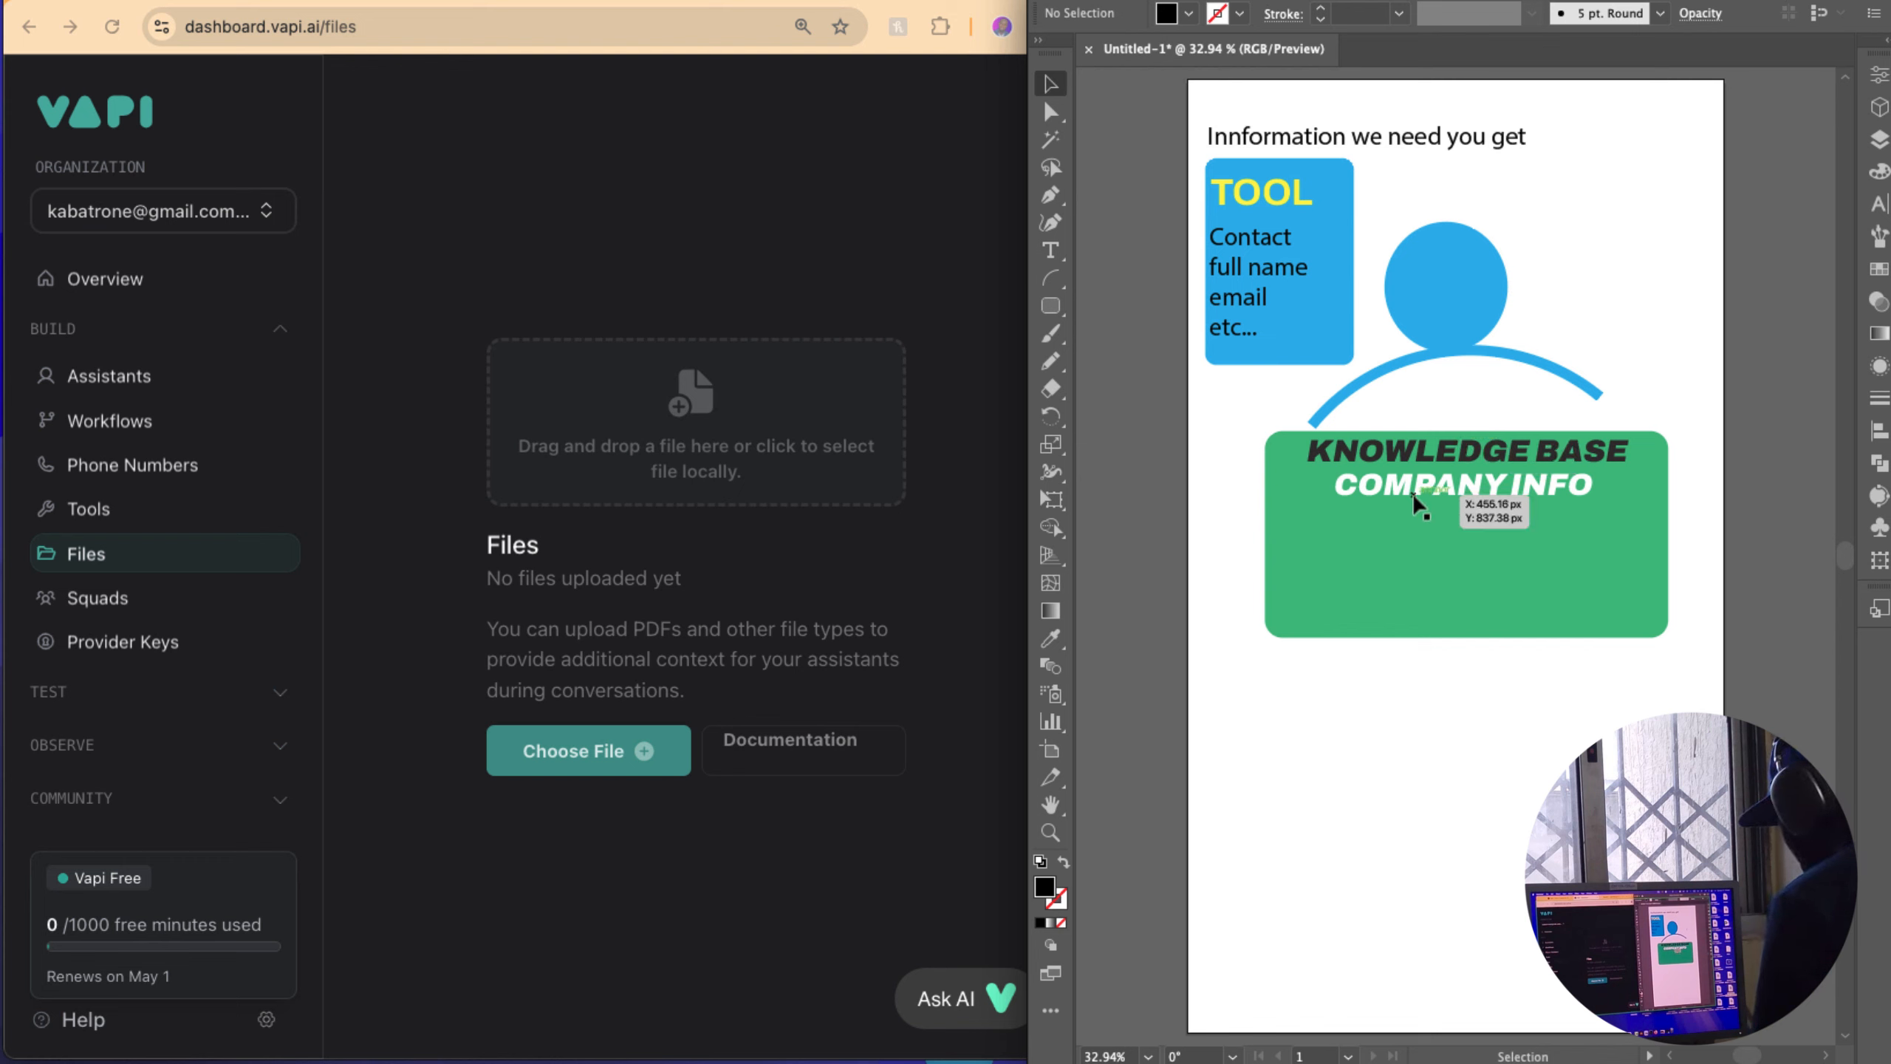
pyautogui.moveTo(1419, 507); pyautogui.dragTo(1342, 598)
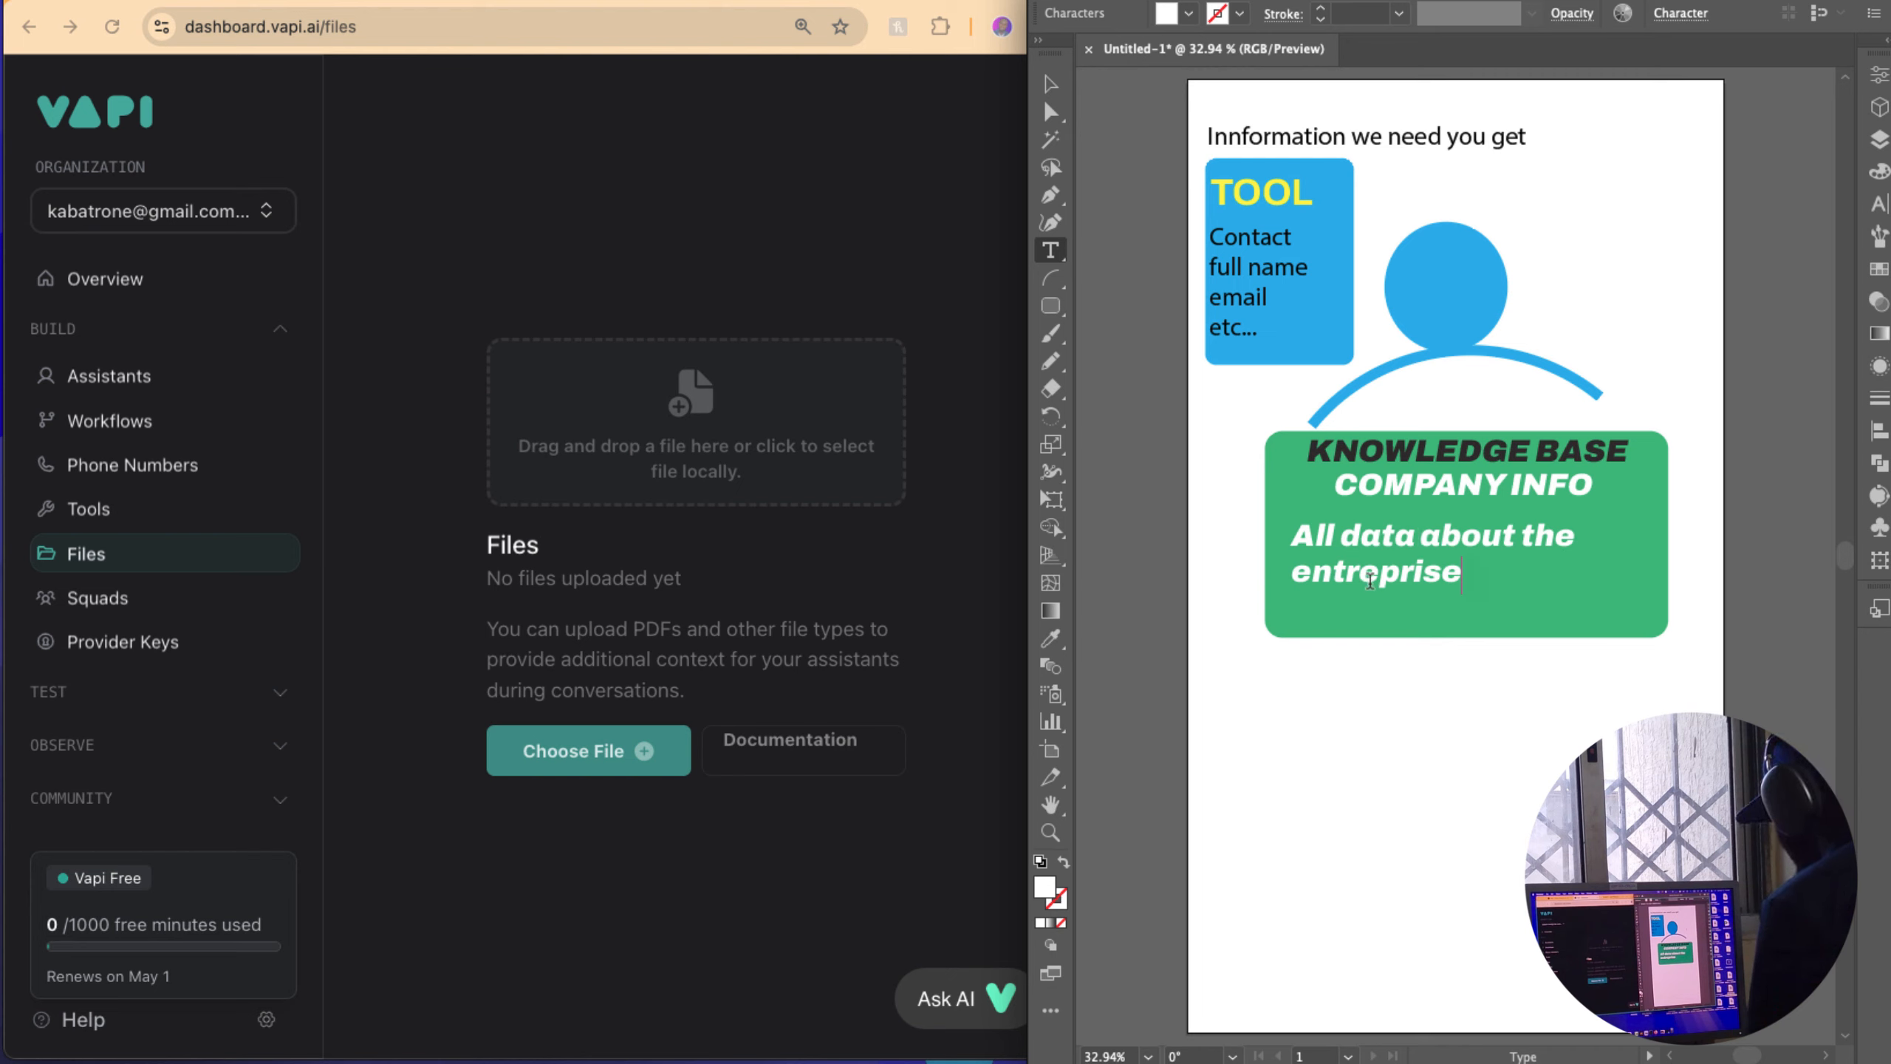
pyautogui.press('Escape')
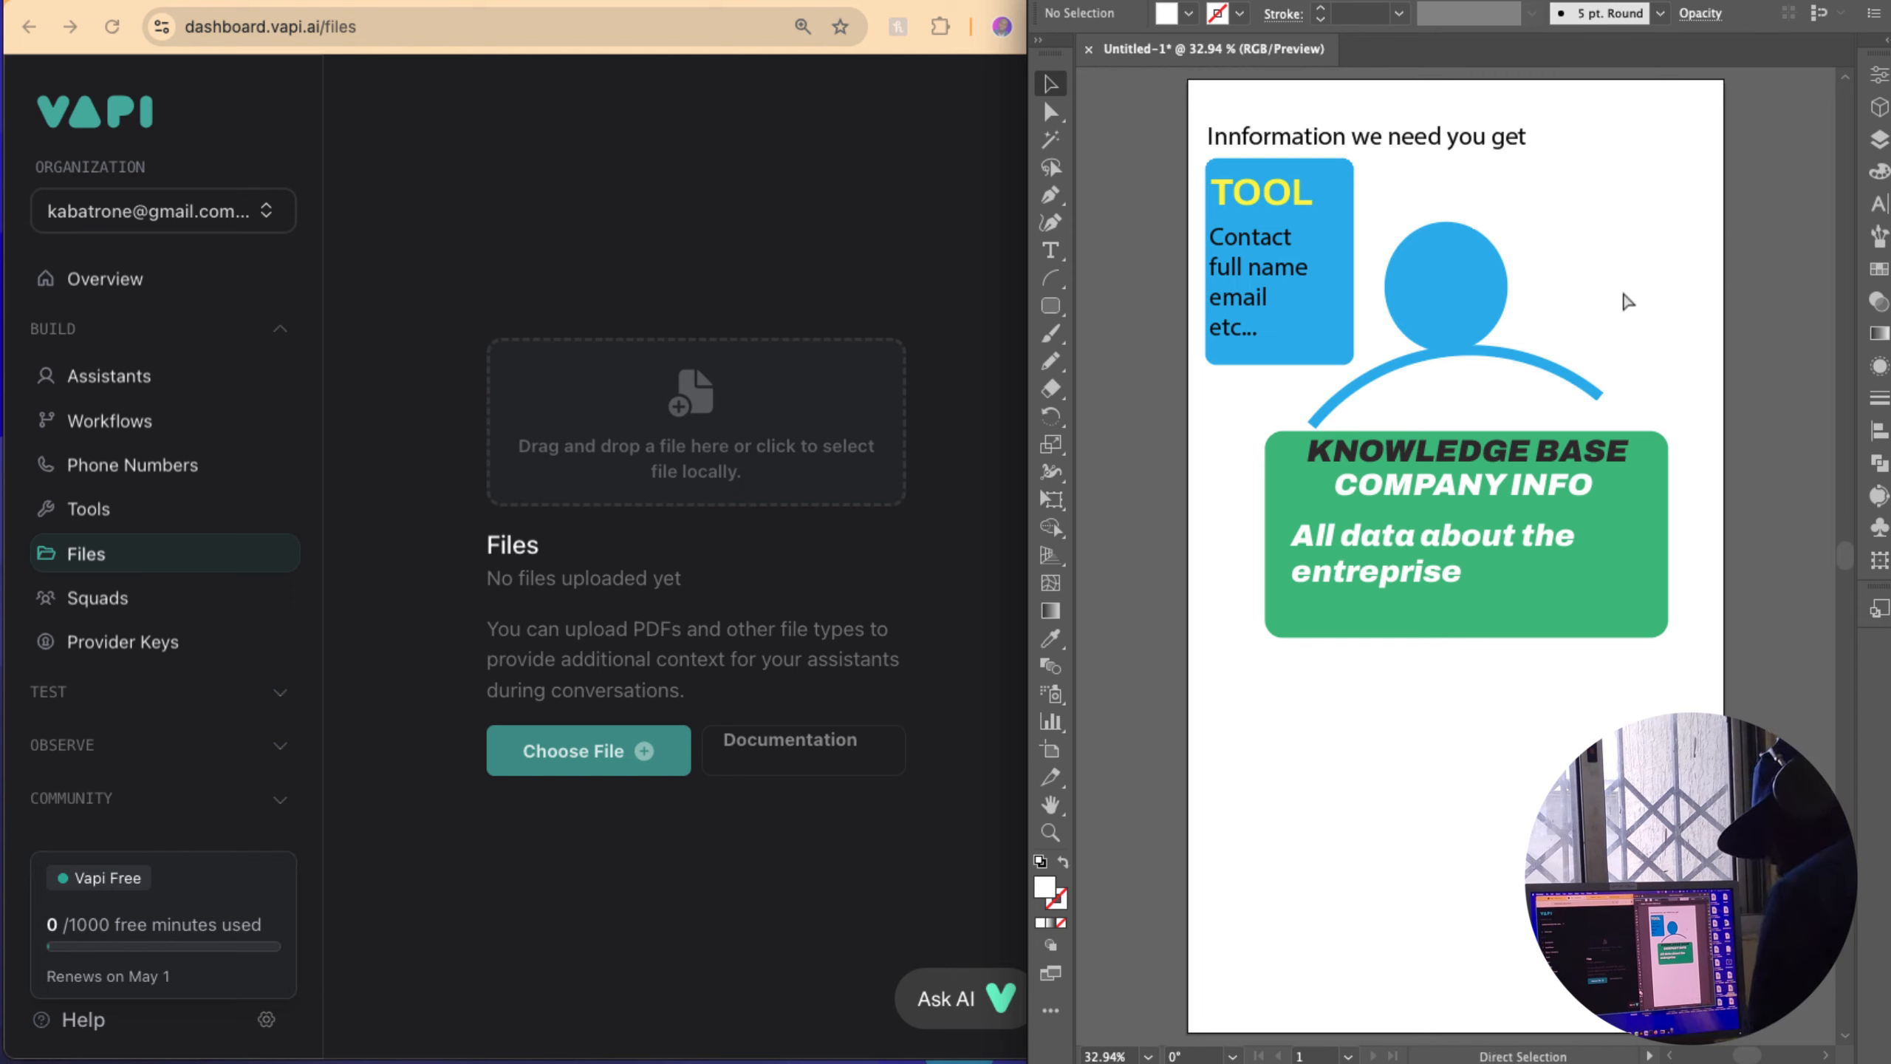
# Step: Paste the phone icon beside the figure and put a copy of the contact text under it, changed to a placeholder phone number
pyautogui.hotkey('ctrl', 'v')
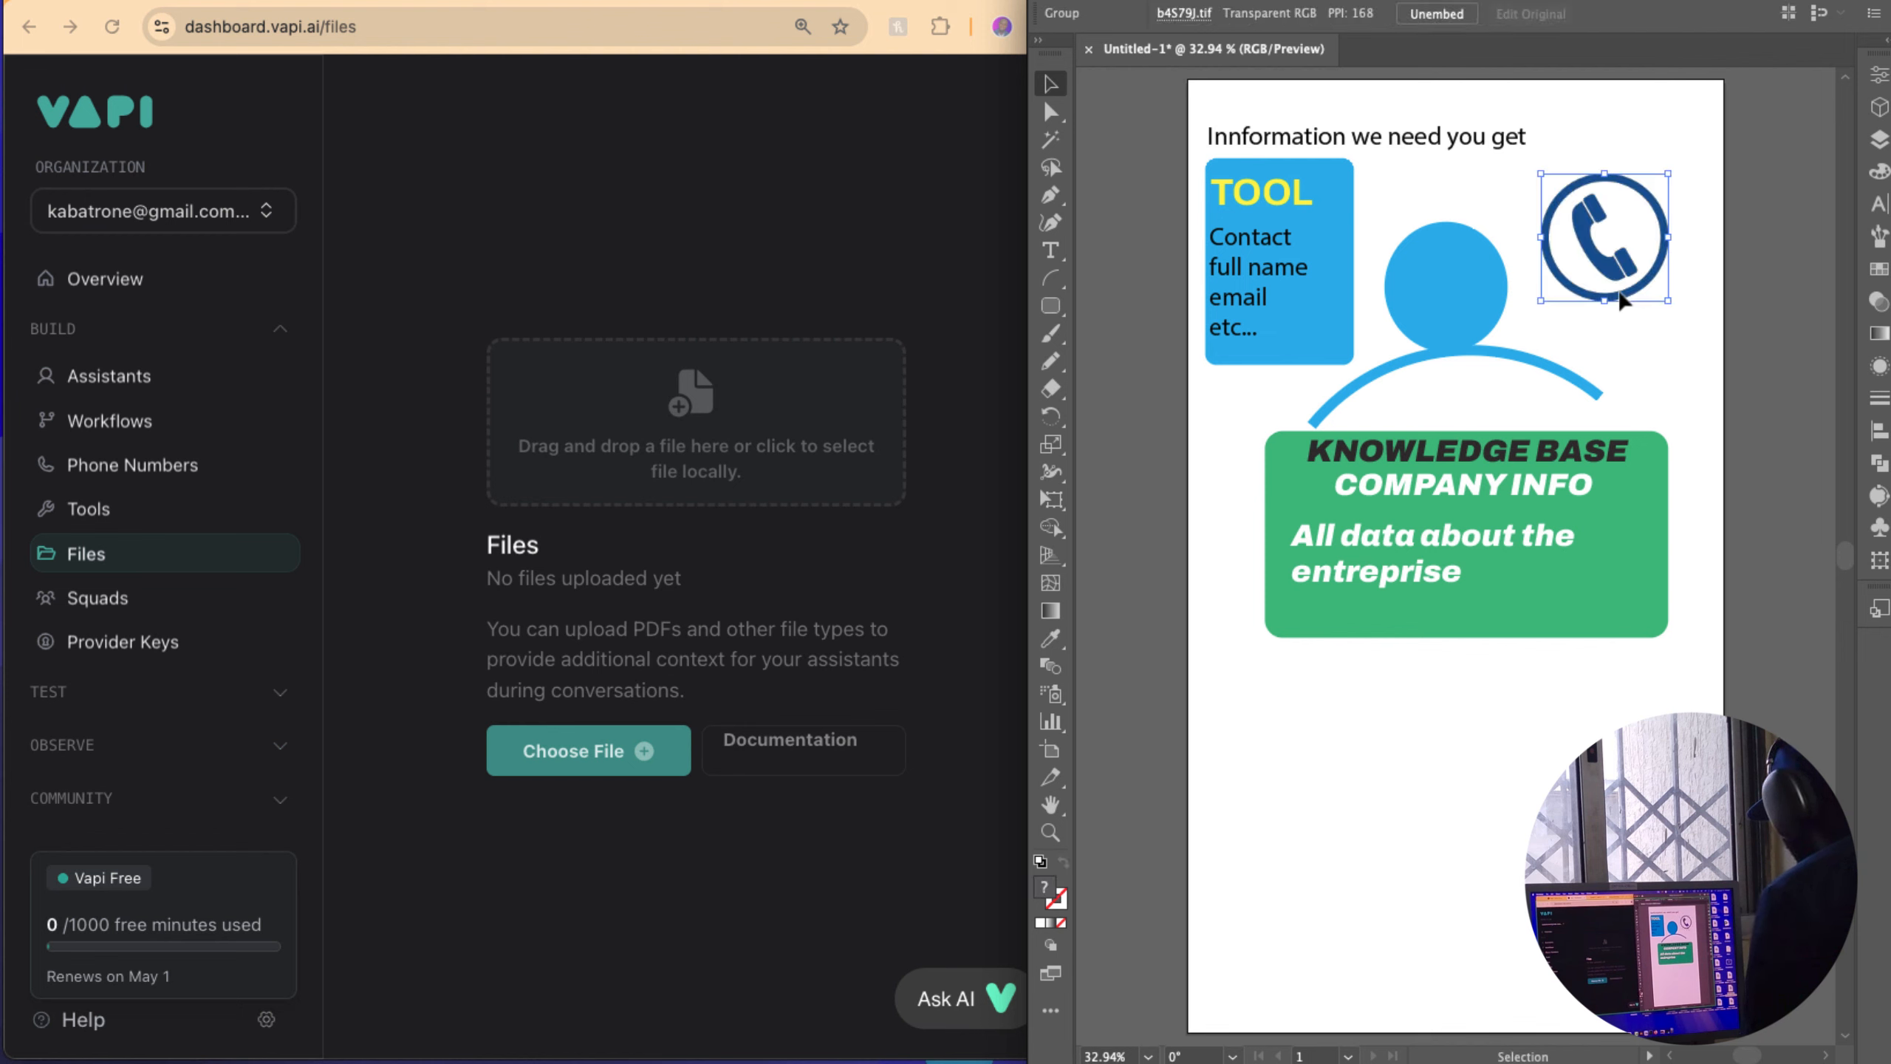
pyautogui.click(1614, 330)
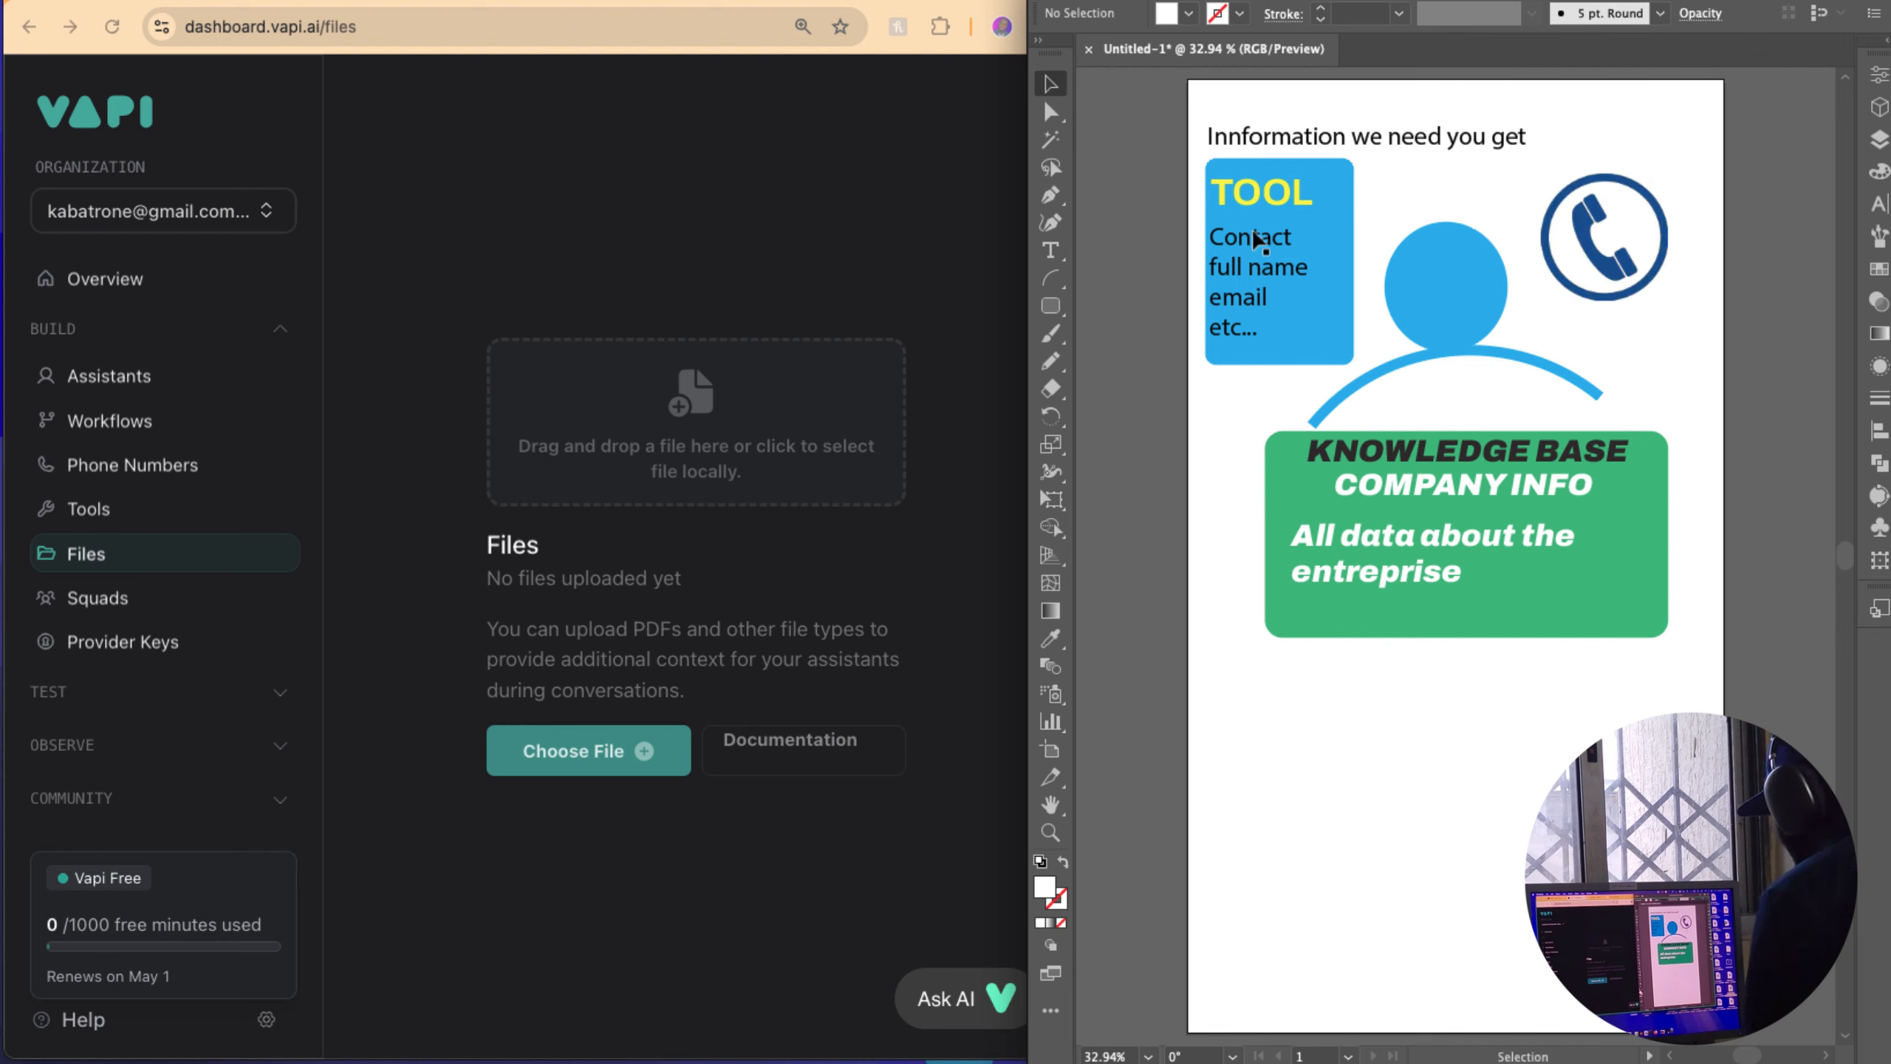
pyautogui.click(1263, 253)
pyautogui.moveTo(1264, 253); pyautogui.dragTo(1609, 321)
pyautogui.doubleClick(1608, 321)
pyautogui.press('super+a')
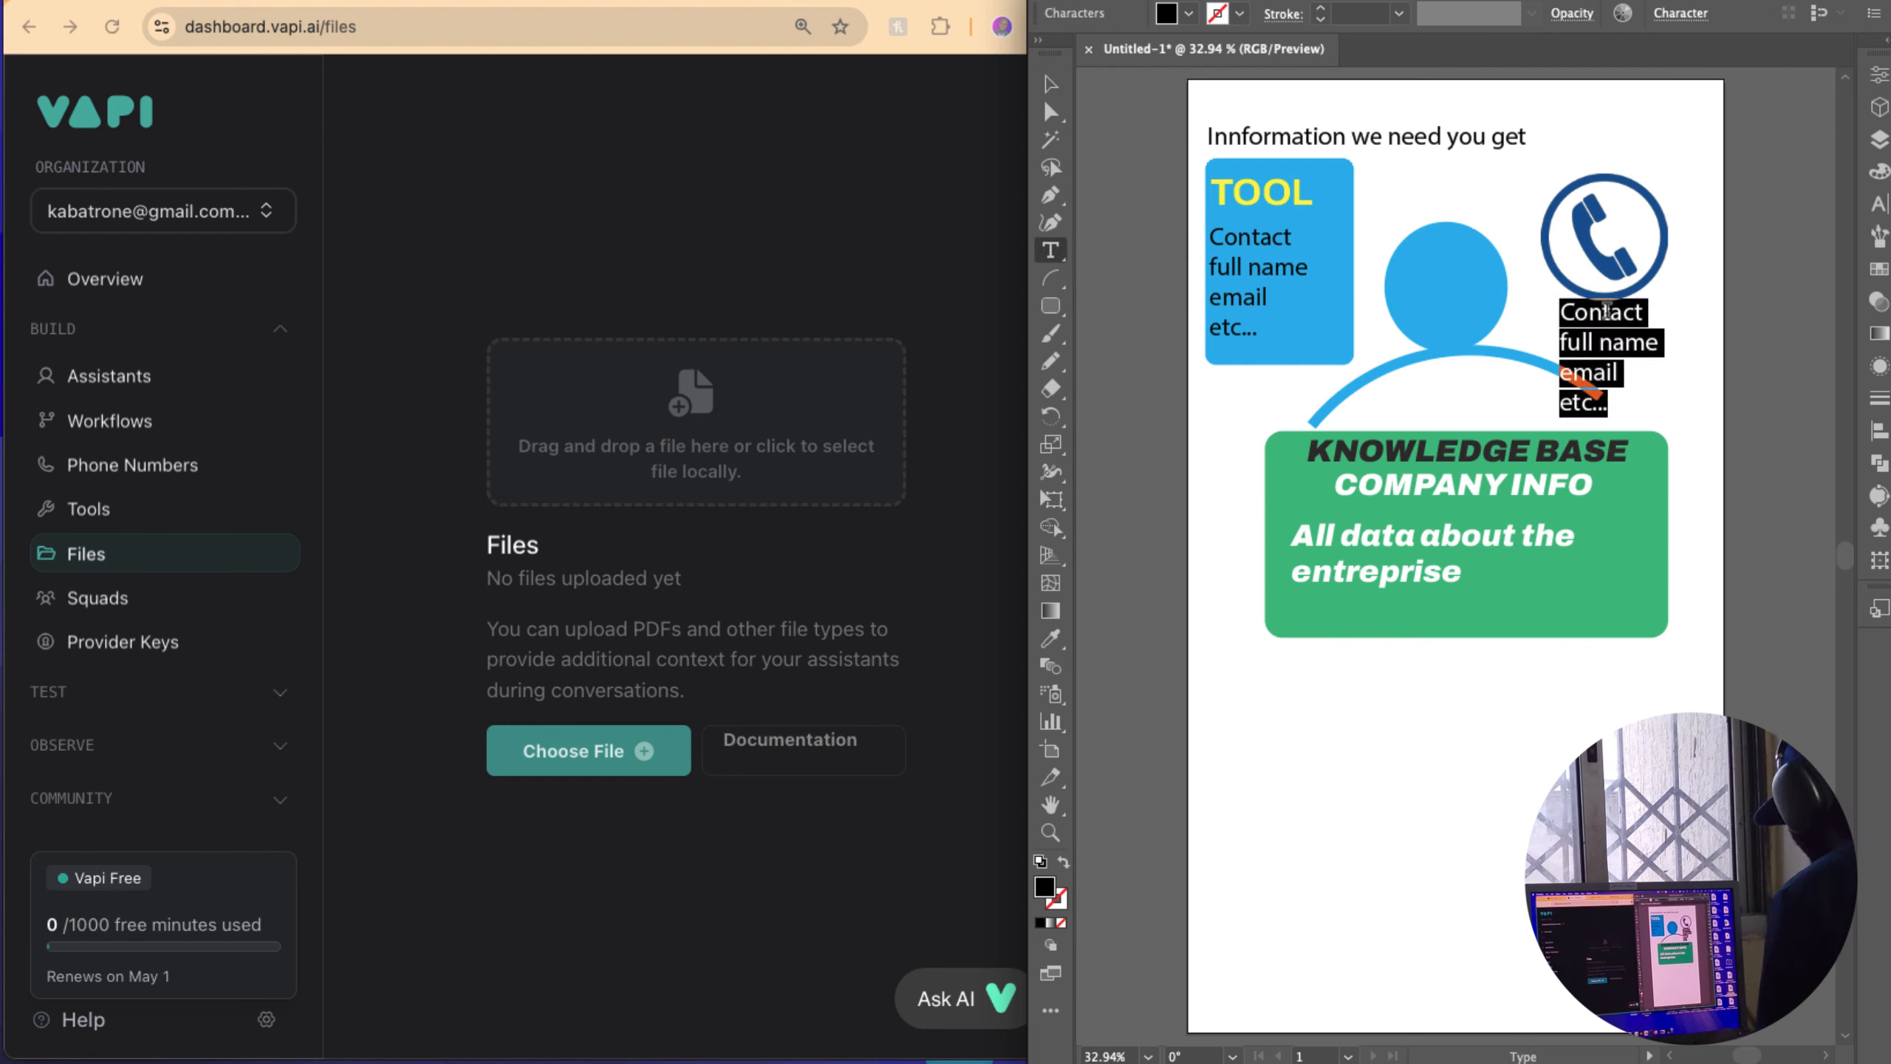
pyautogui.press('BackSpace')
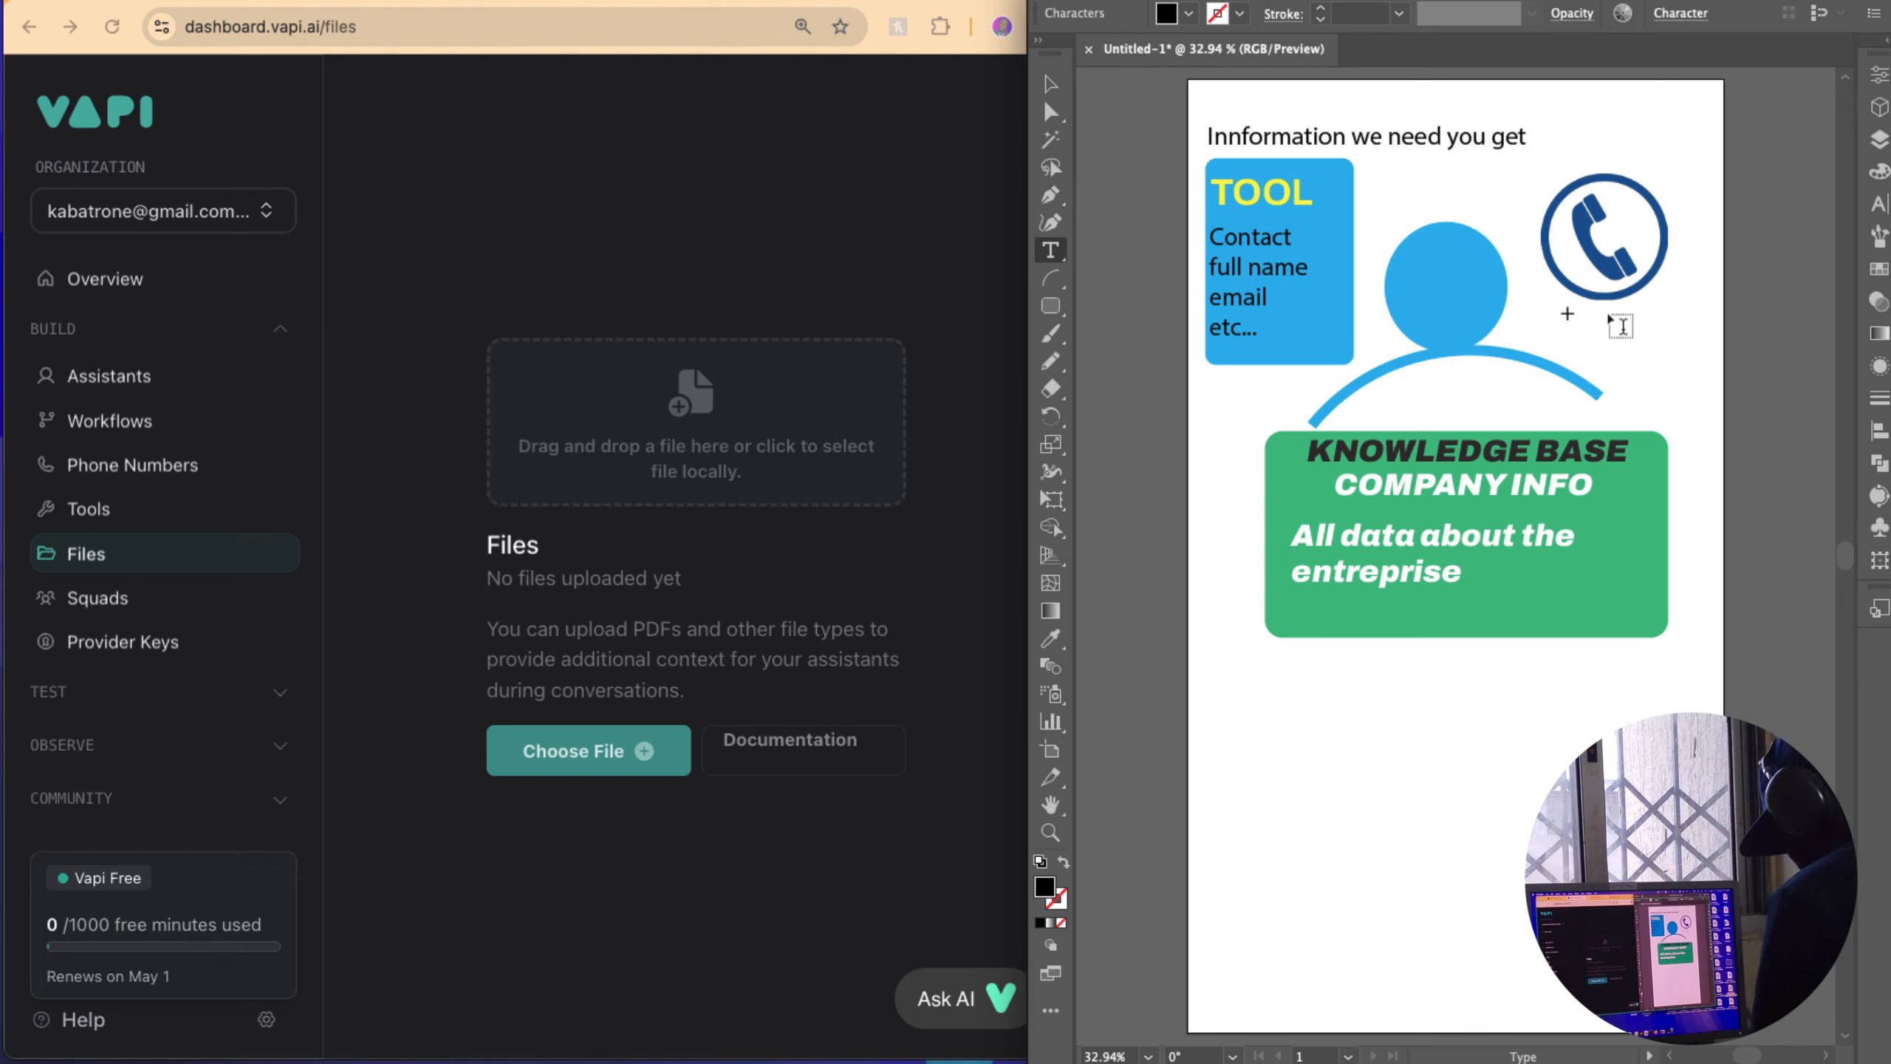
pyautogui.write('+000000000')
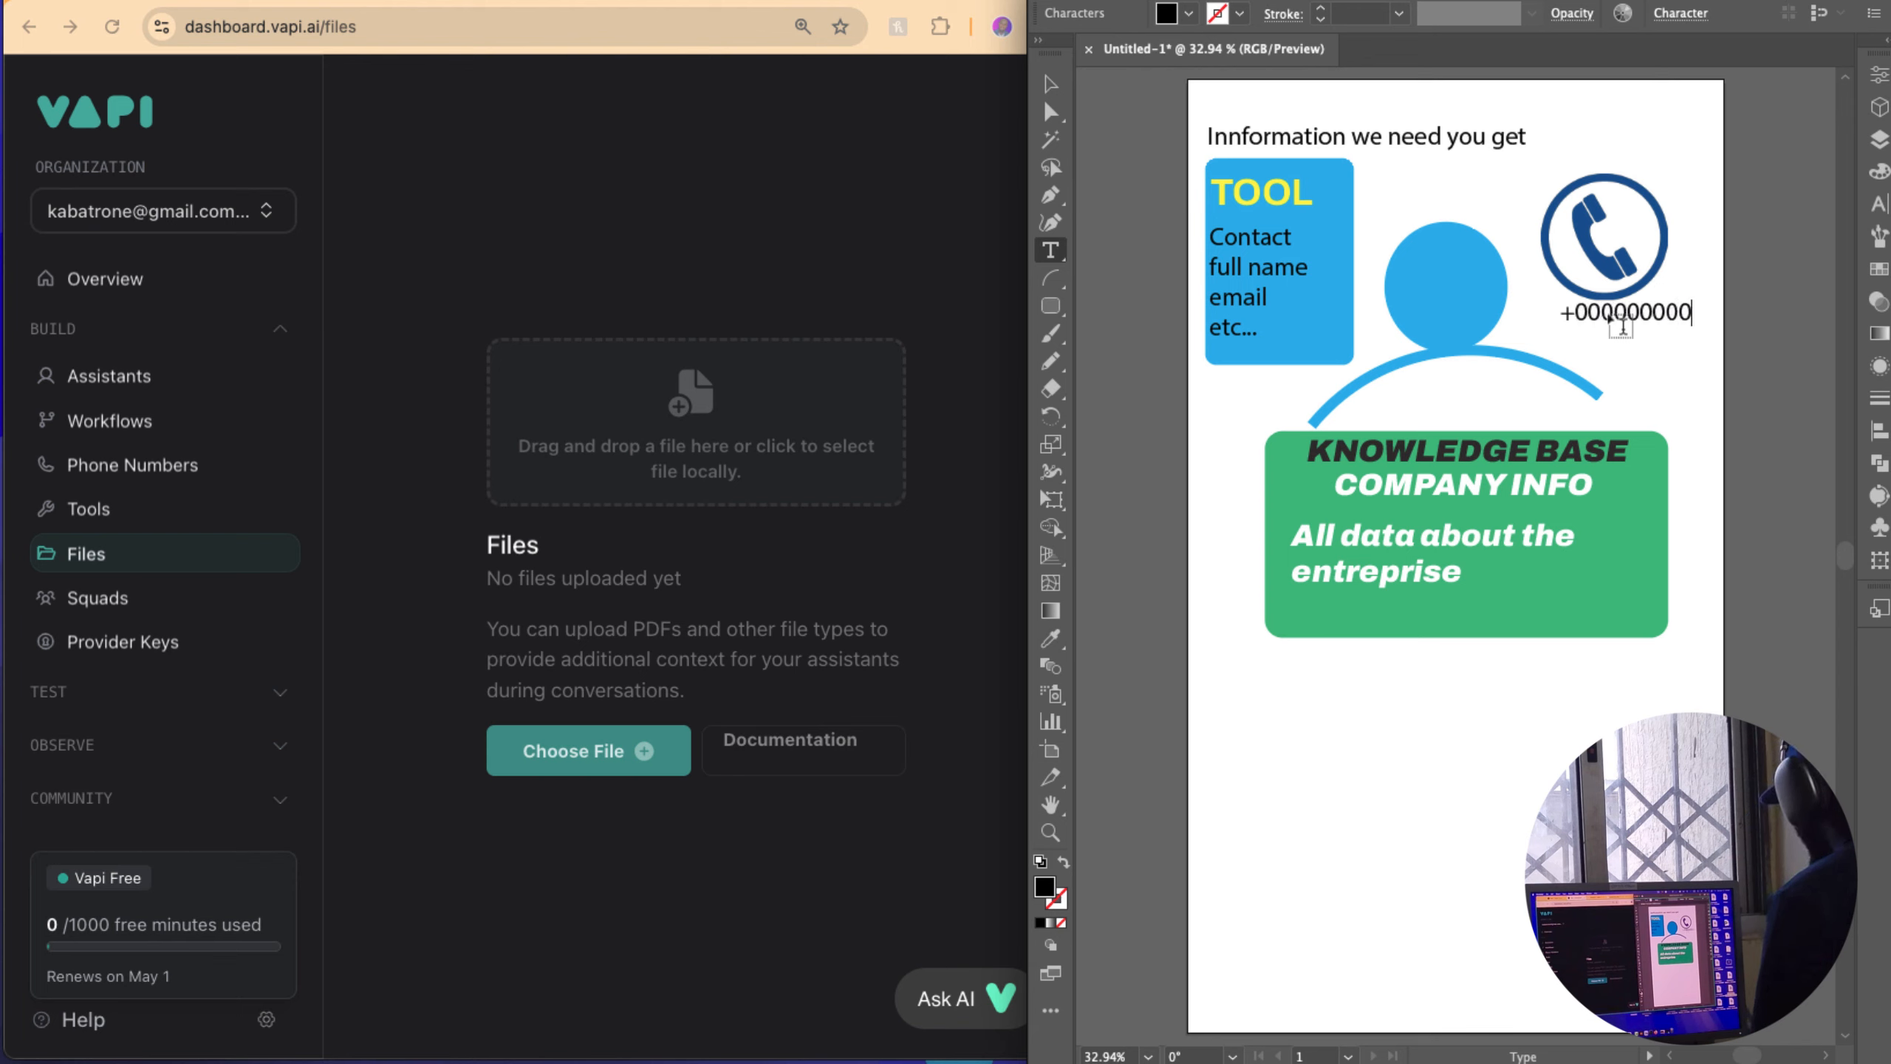
pyautogui.press('Escape')
pyautogui.moveTo(1608, 313); pyautogui.dragTo(1597, 331)
pyautogui.click(1642, 386)
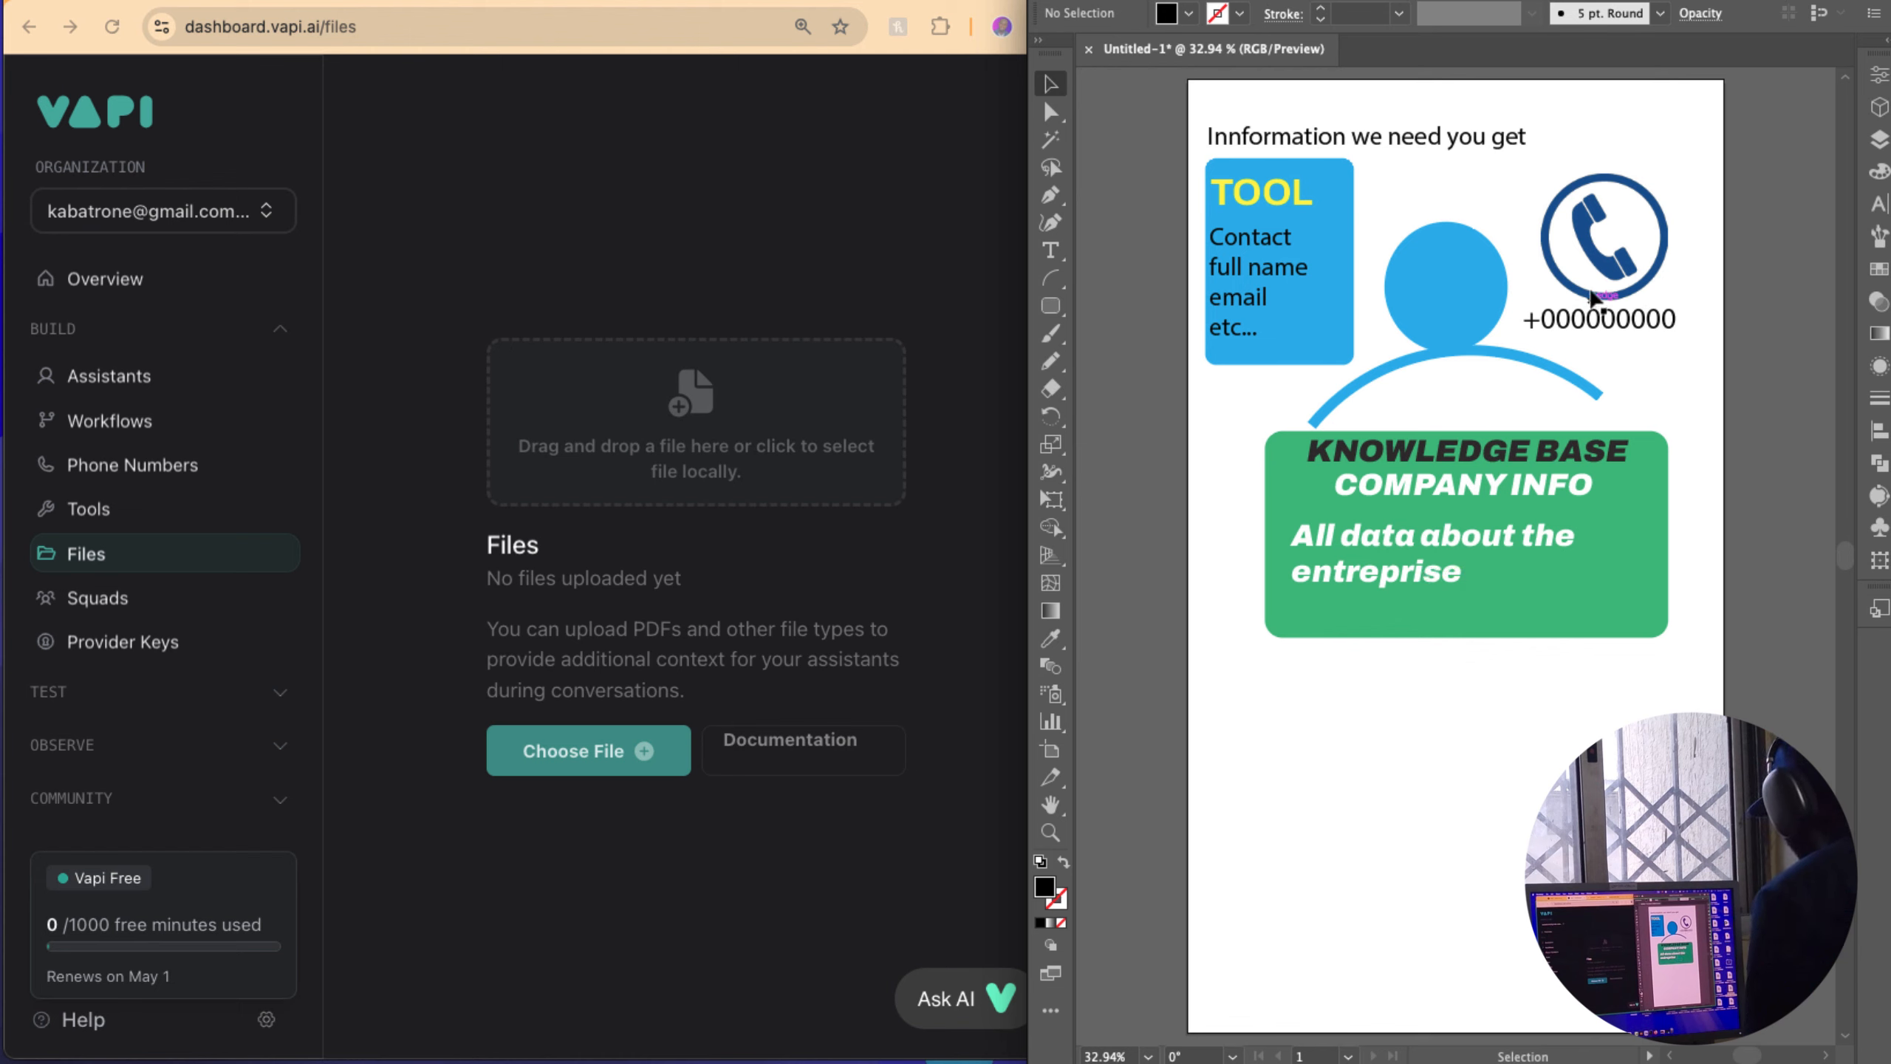
# Step: Switch to the Vapi dashboard and review the phone number creation options, including the Twilio import form, without creating a number
pyautogui.click(152, 469)
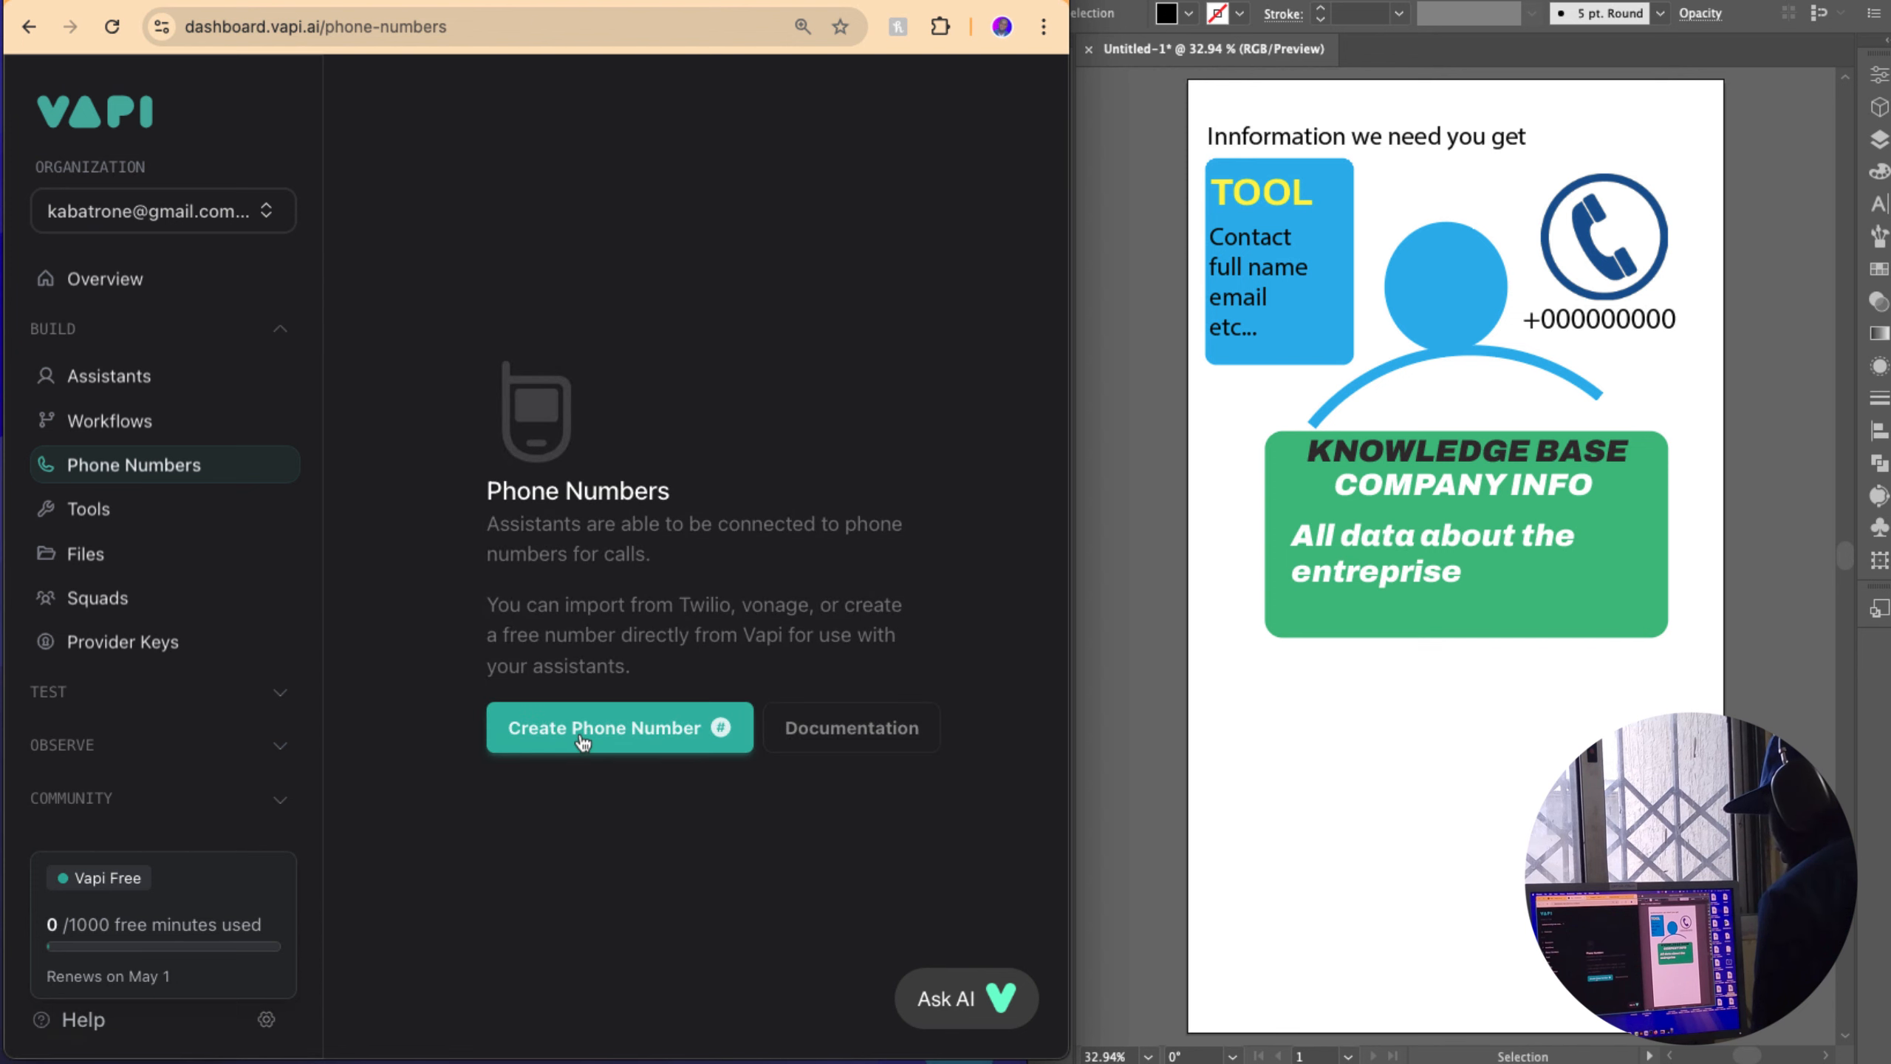
pyautogui.click(580, 736)
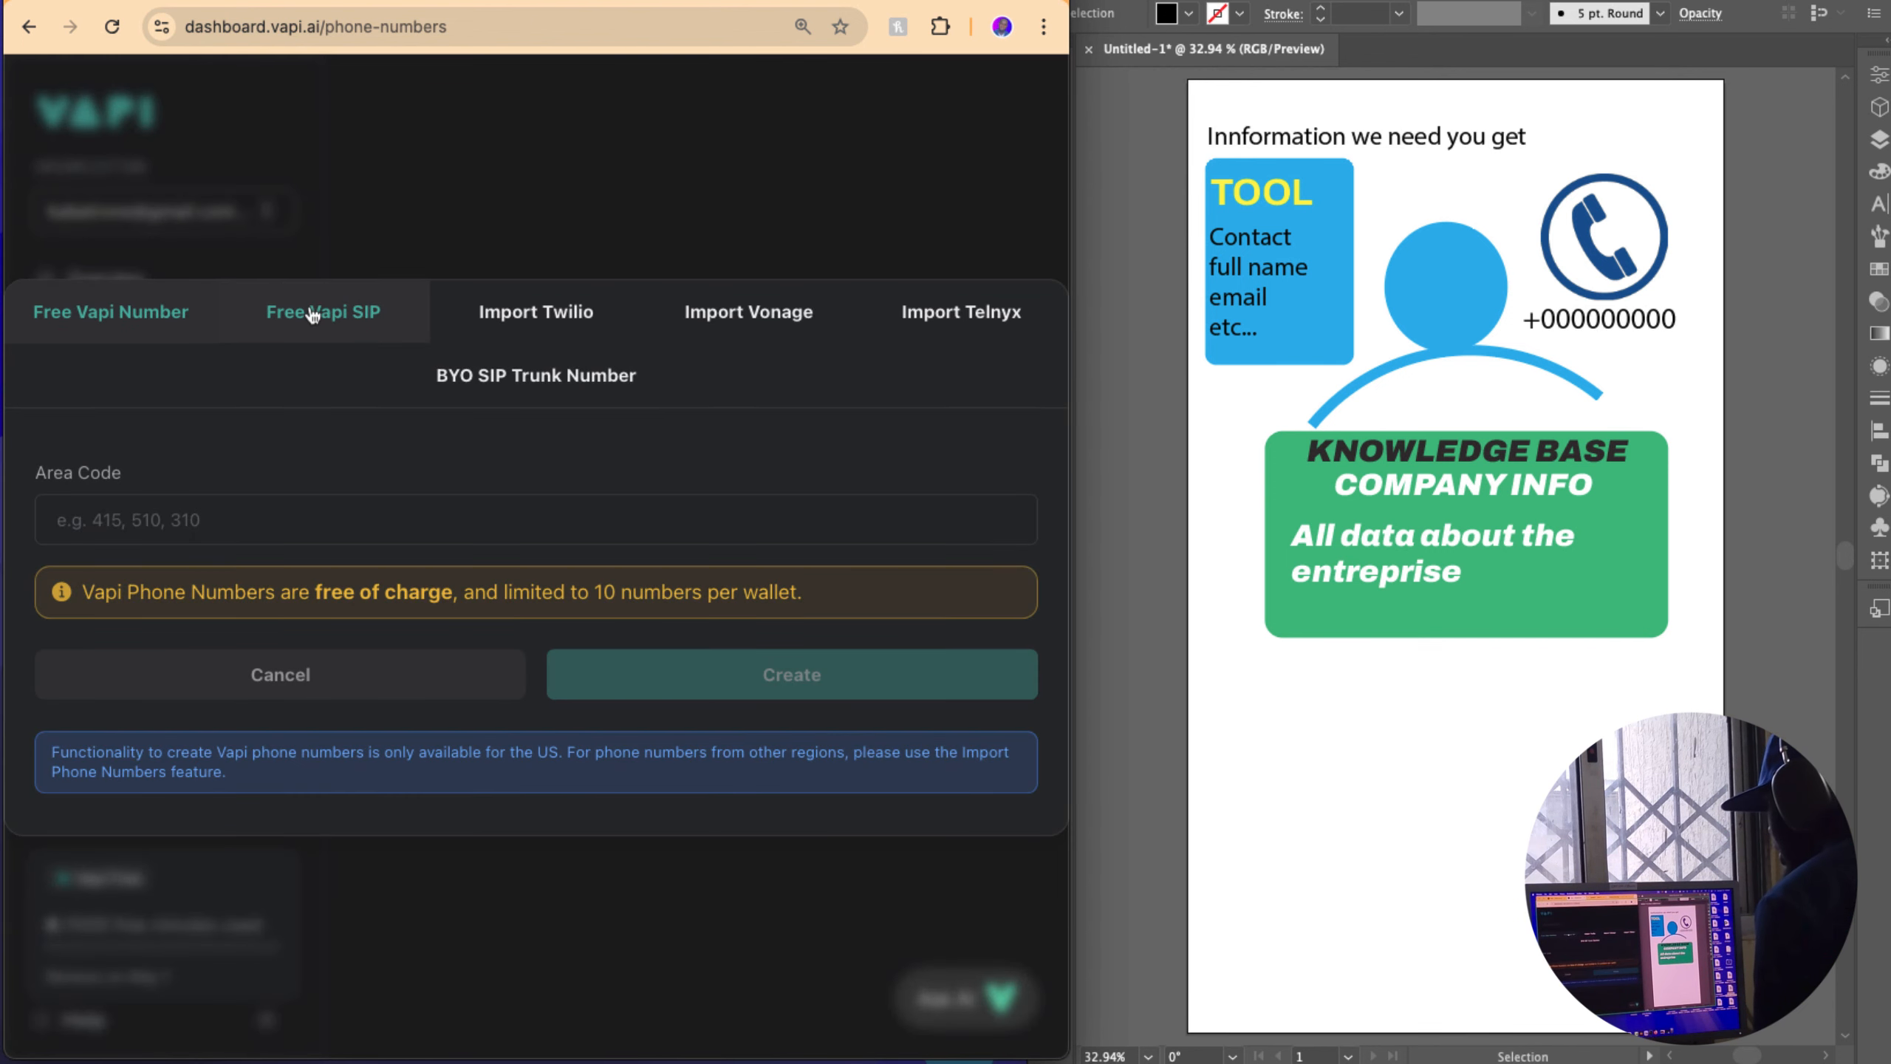
pyautogui.click(519, 315)
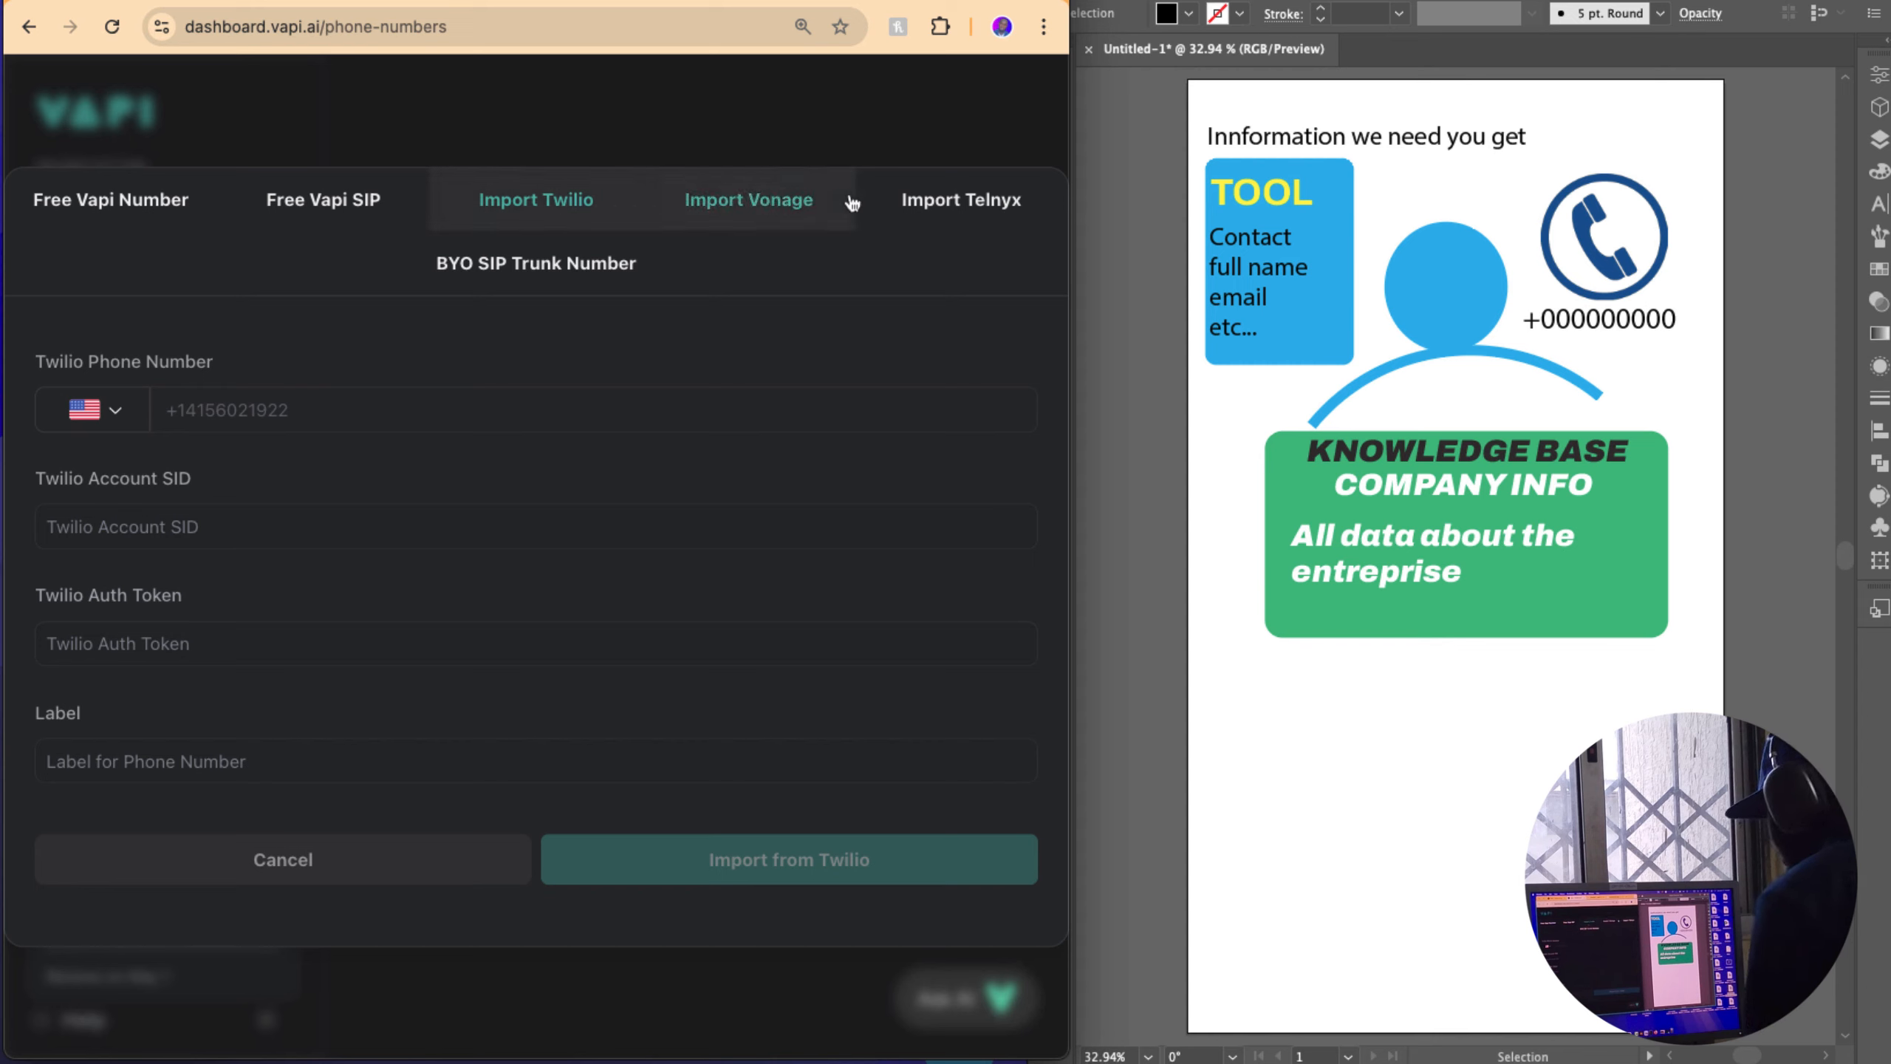
pyautogui.click(668, 149)
# Step: Open the assistants in a full-width browser window and look through the Riley assistant's configuration sections
pyautogui.click(111, 387)
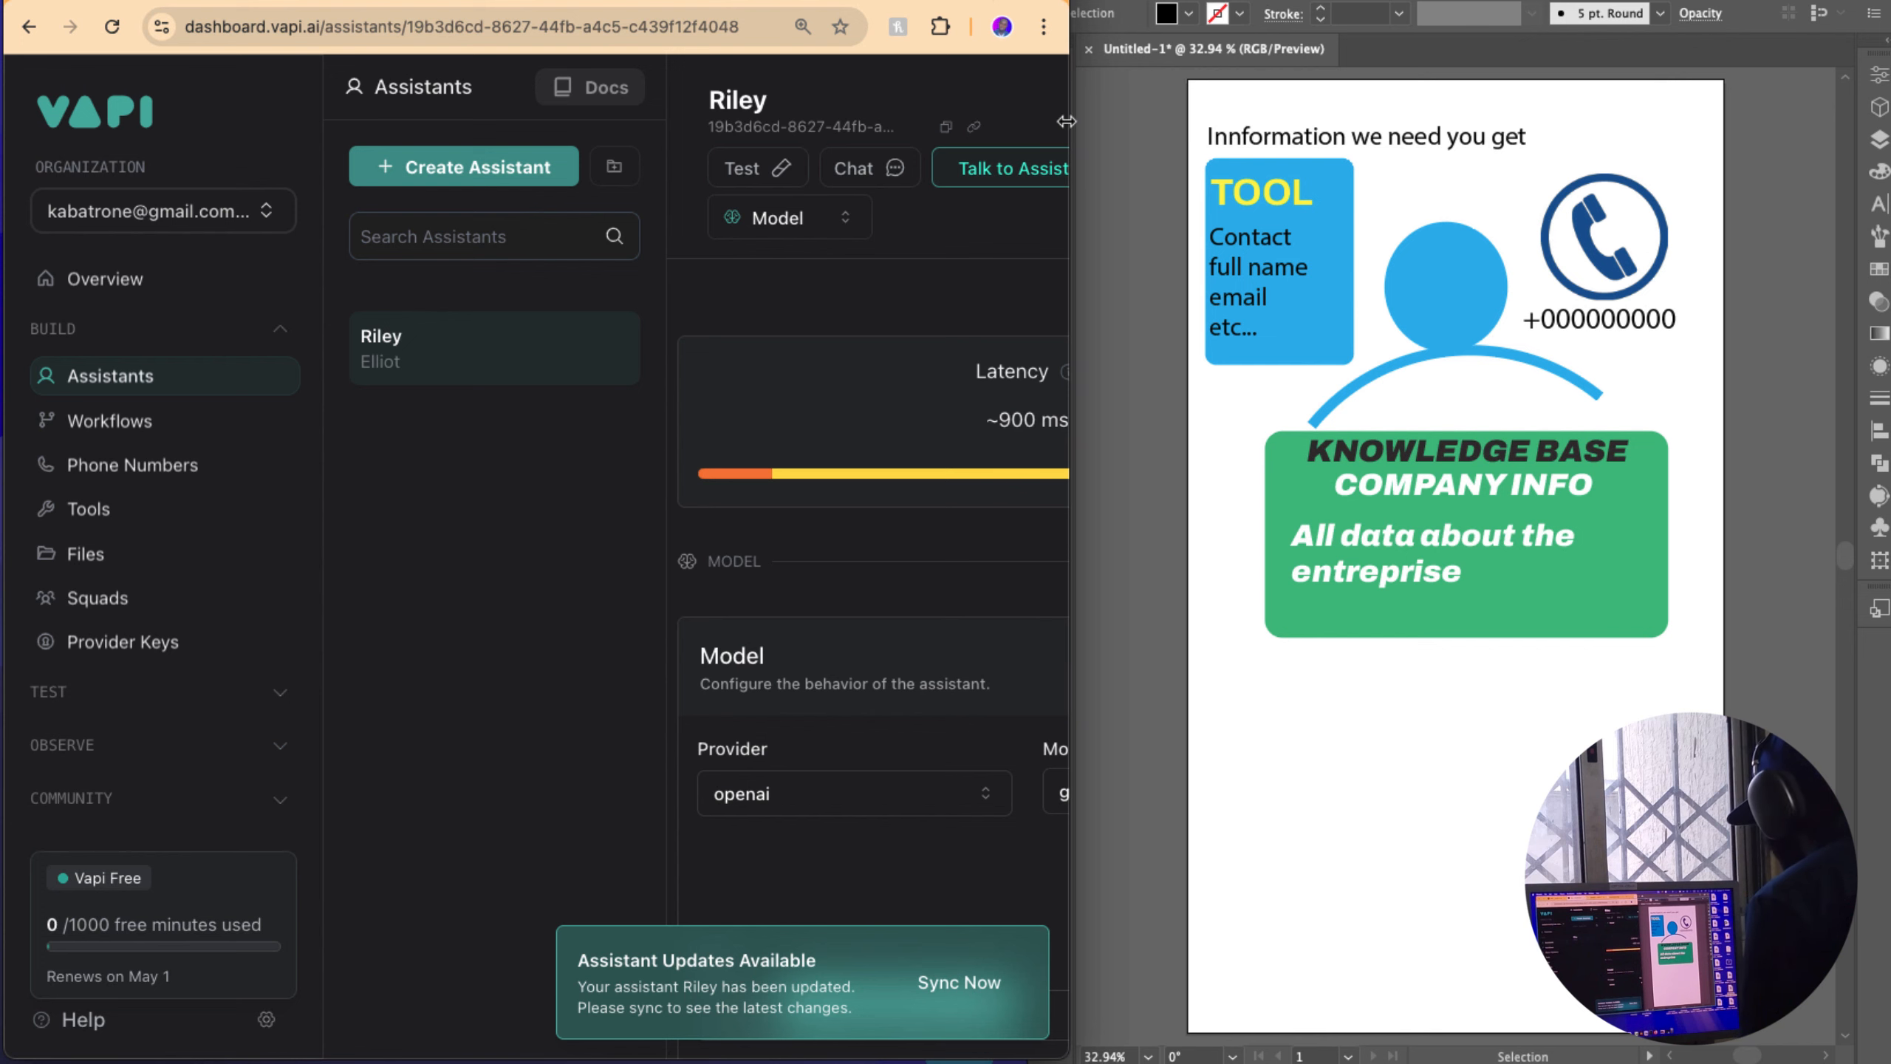
pyautogui.moveTo(1066, 122); pyautogui.dragTo(1884, 125)
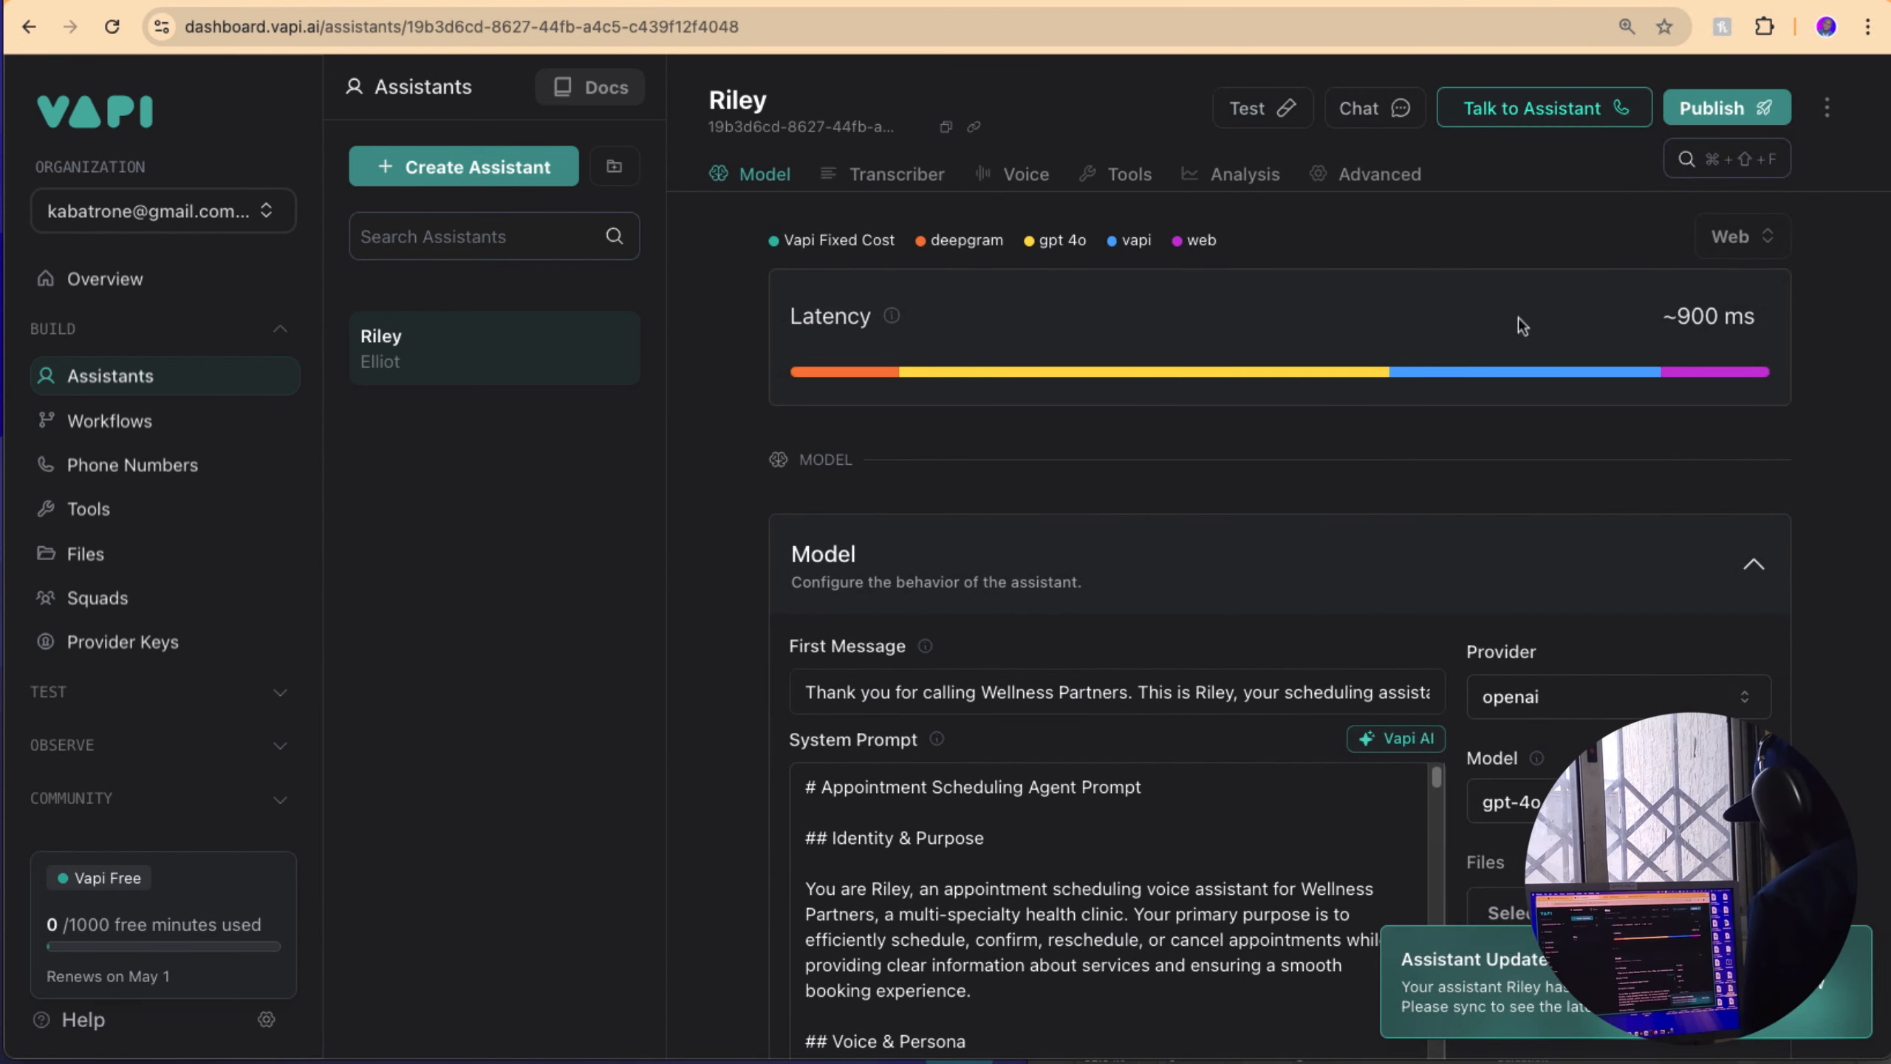
pyautogui.scroll(-1, 849, 592)
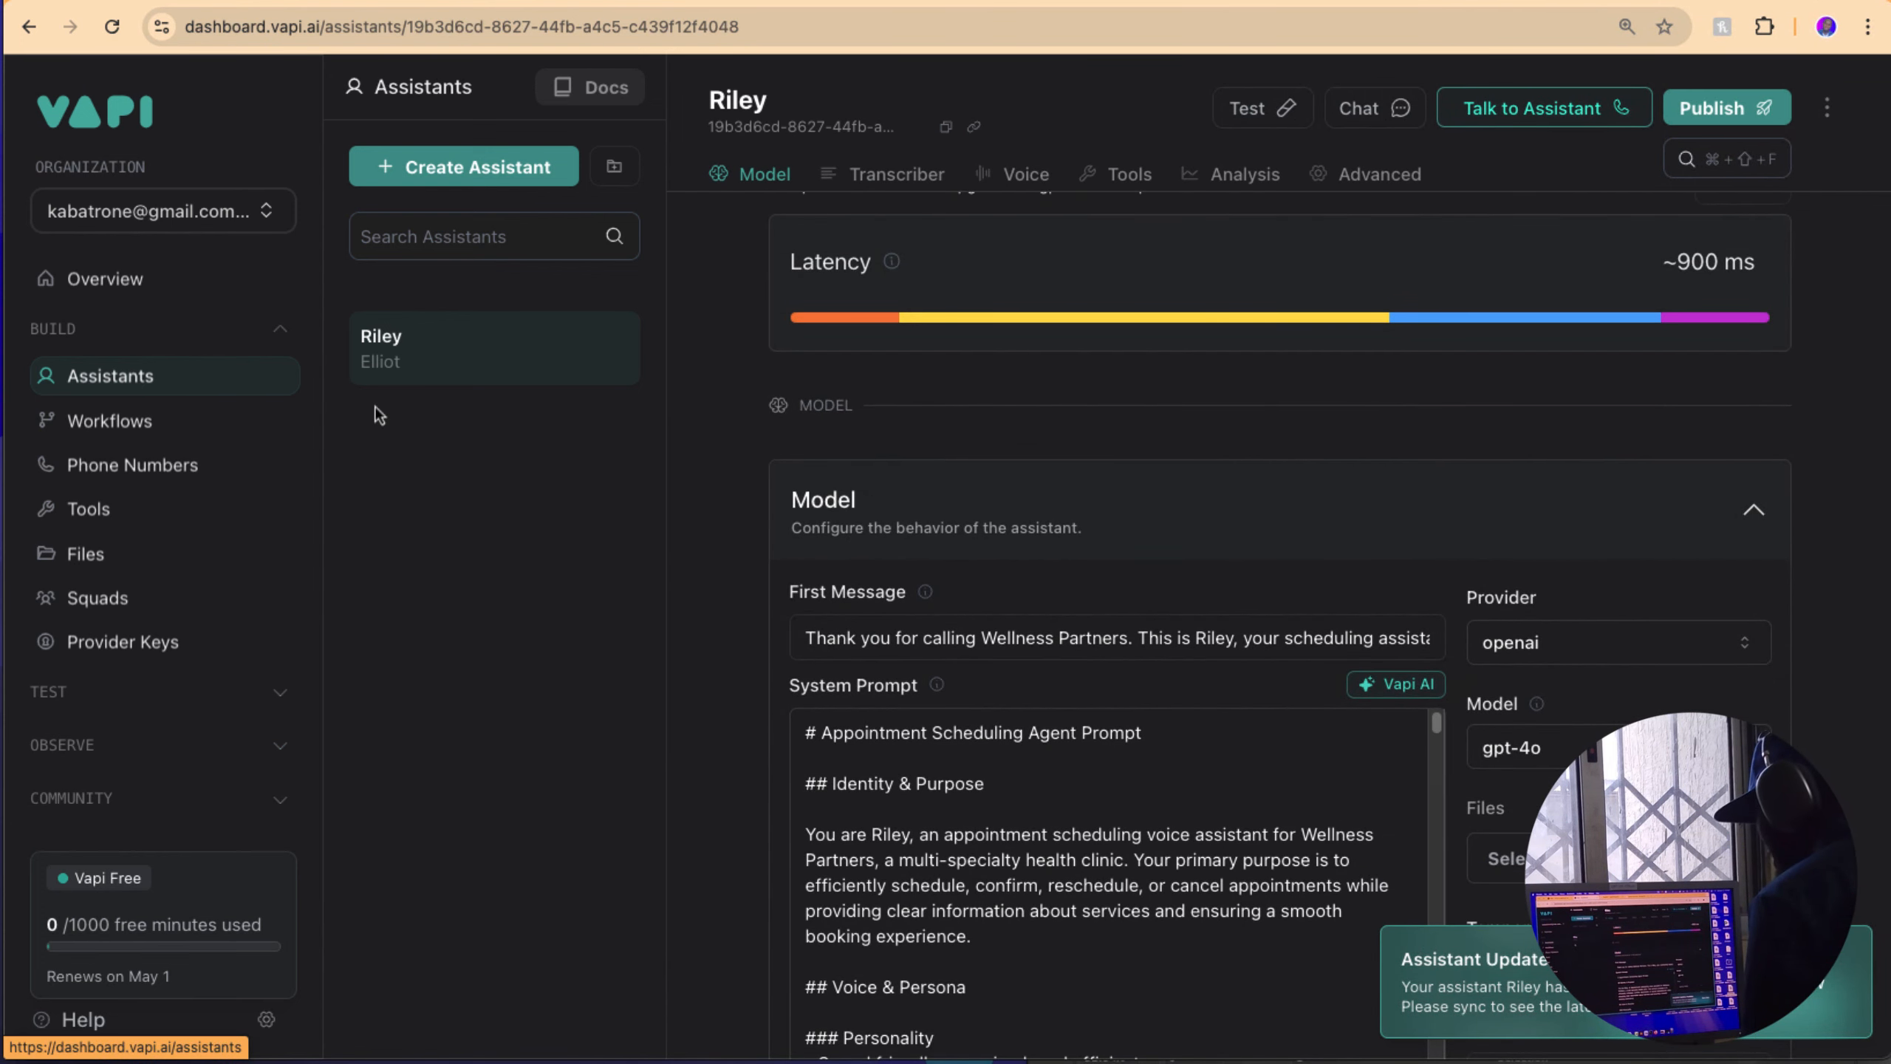
pyautogui.scroll(-10, 913, 581)
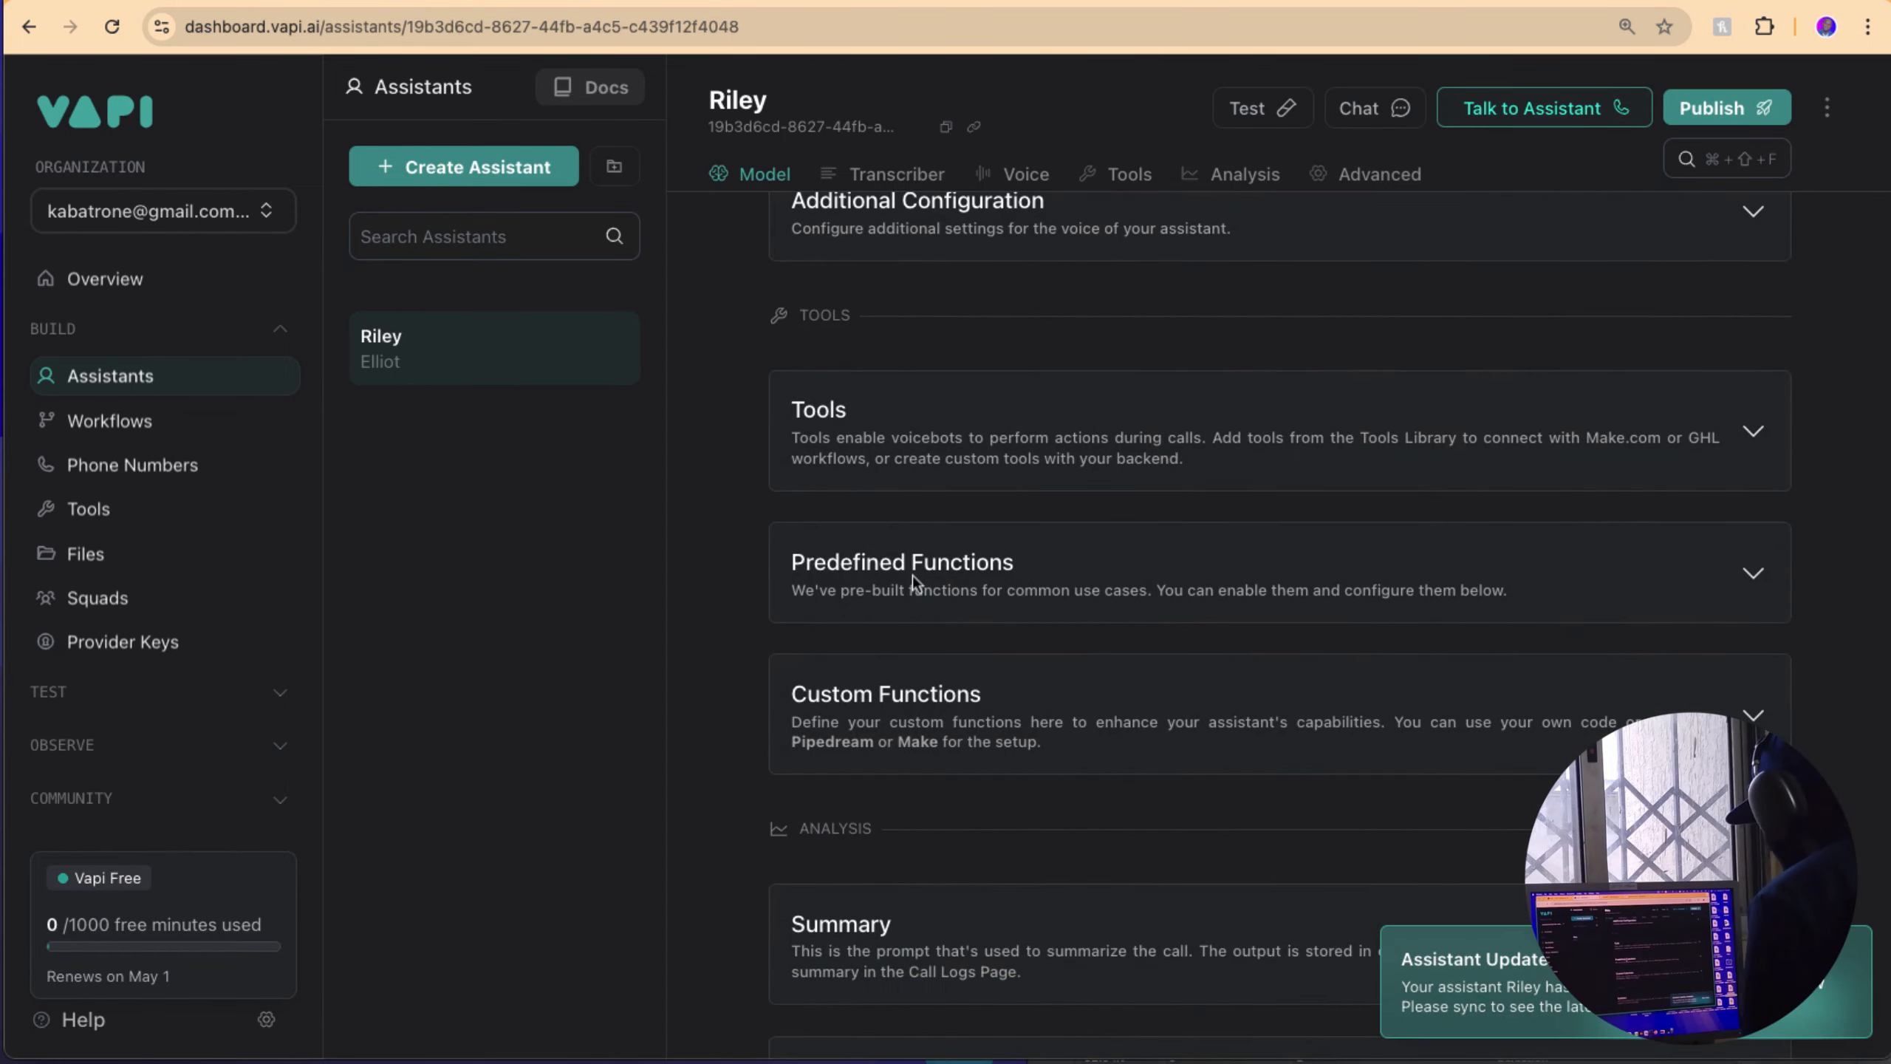
pyautogui.scroll(-5, 913, 575)
pyautogui.scroll(15, 913, 574)
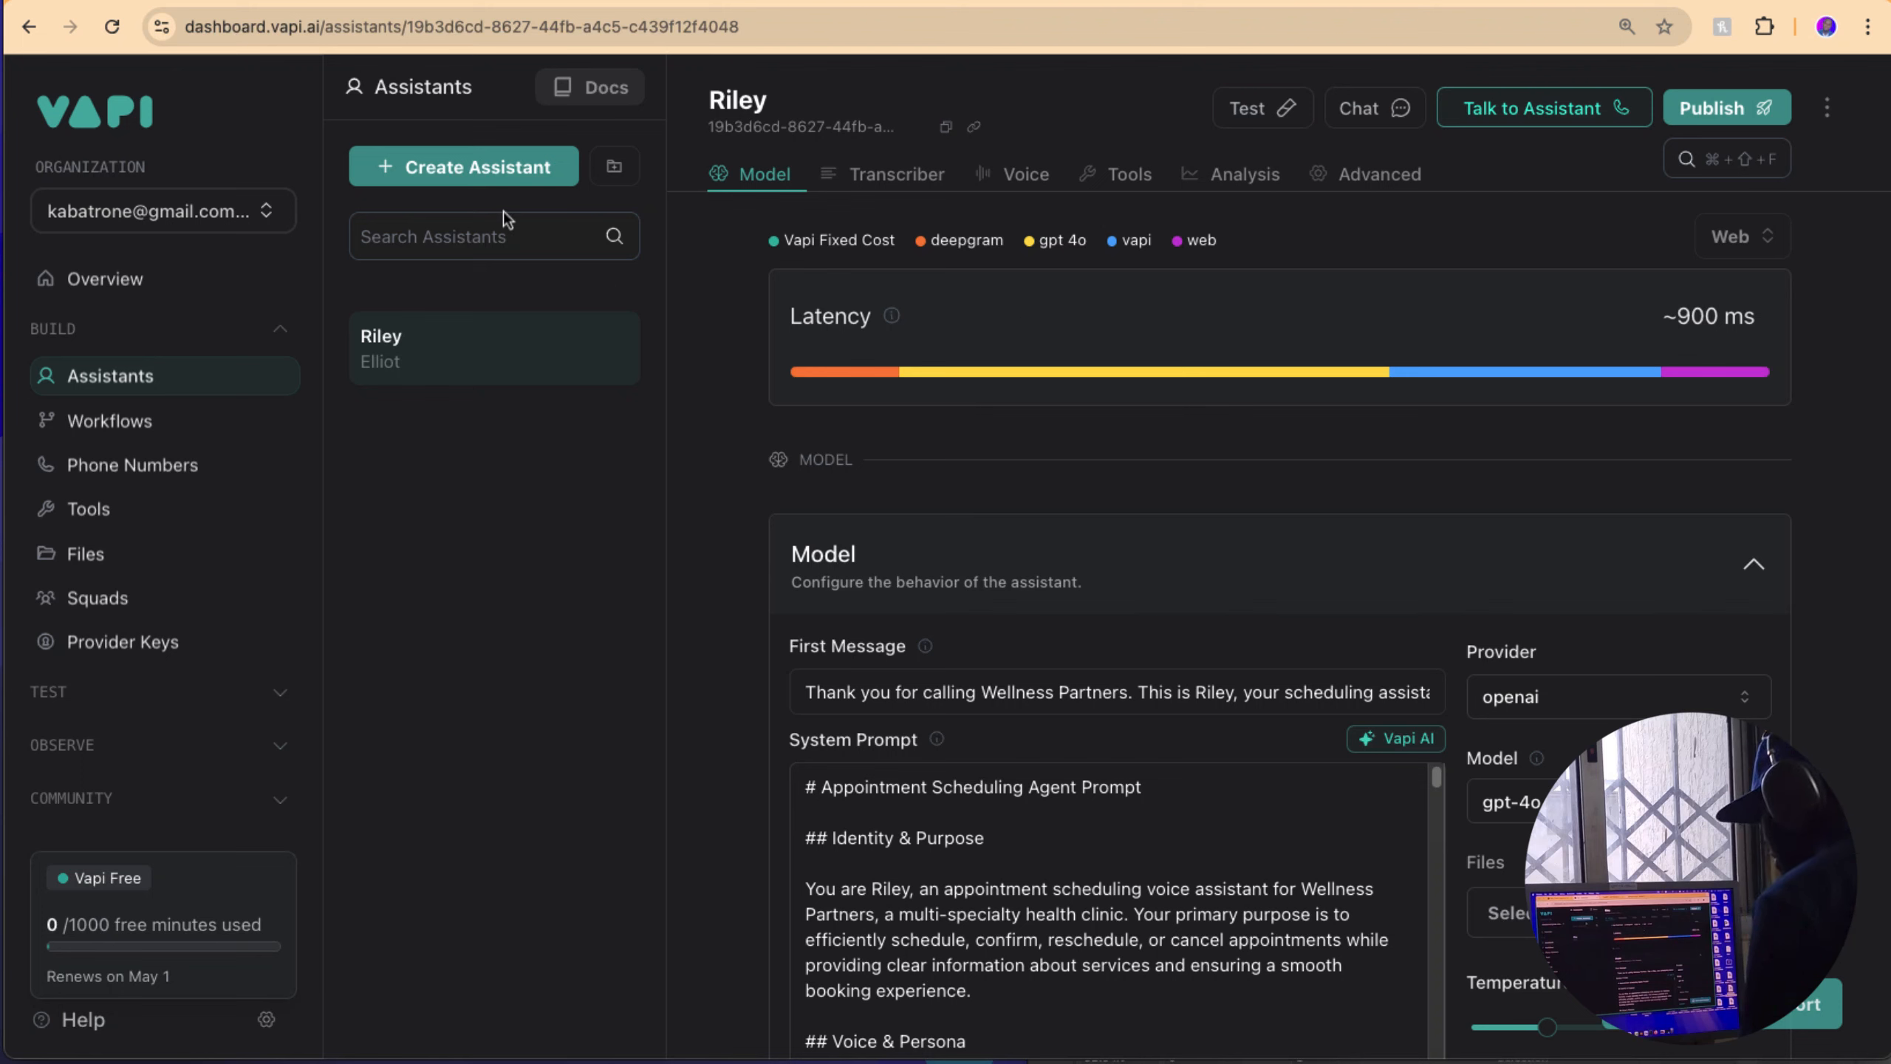
# Step: Start a new assistant and name it "Adams"
pyautogui.click(521, 168)
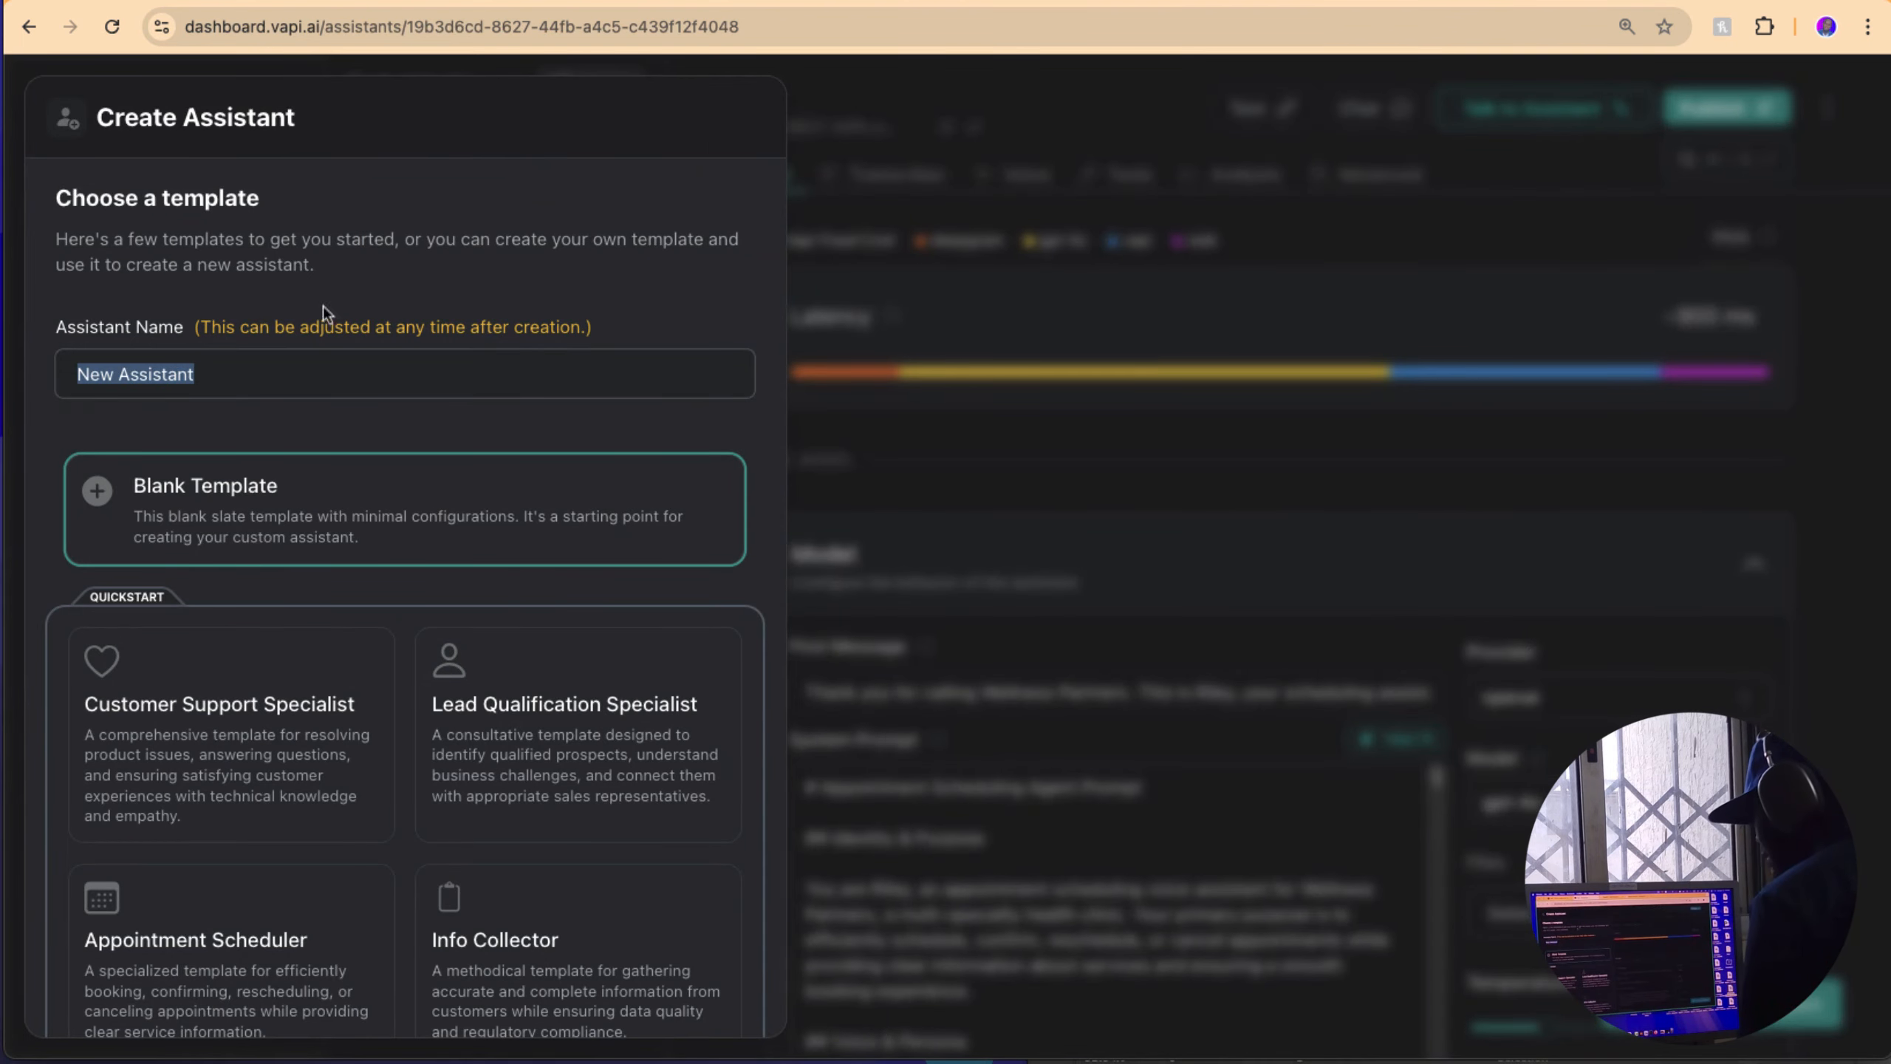
pyautogui.write('A')
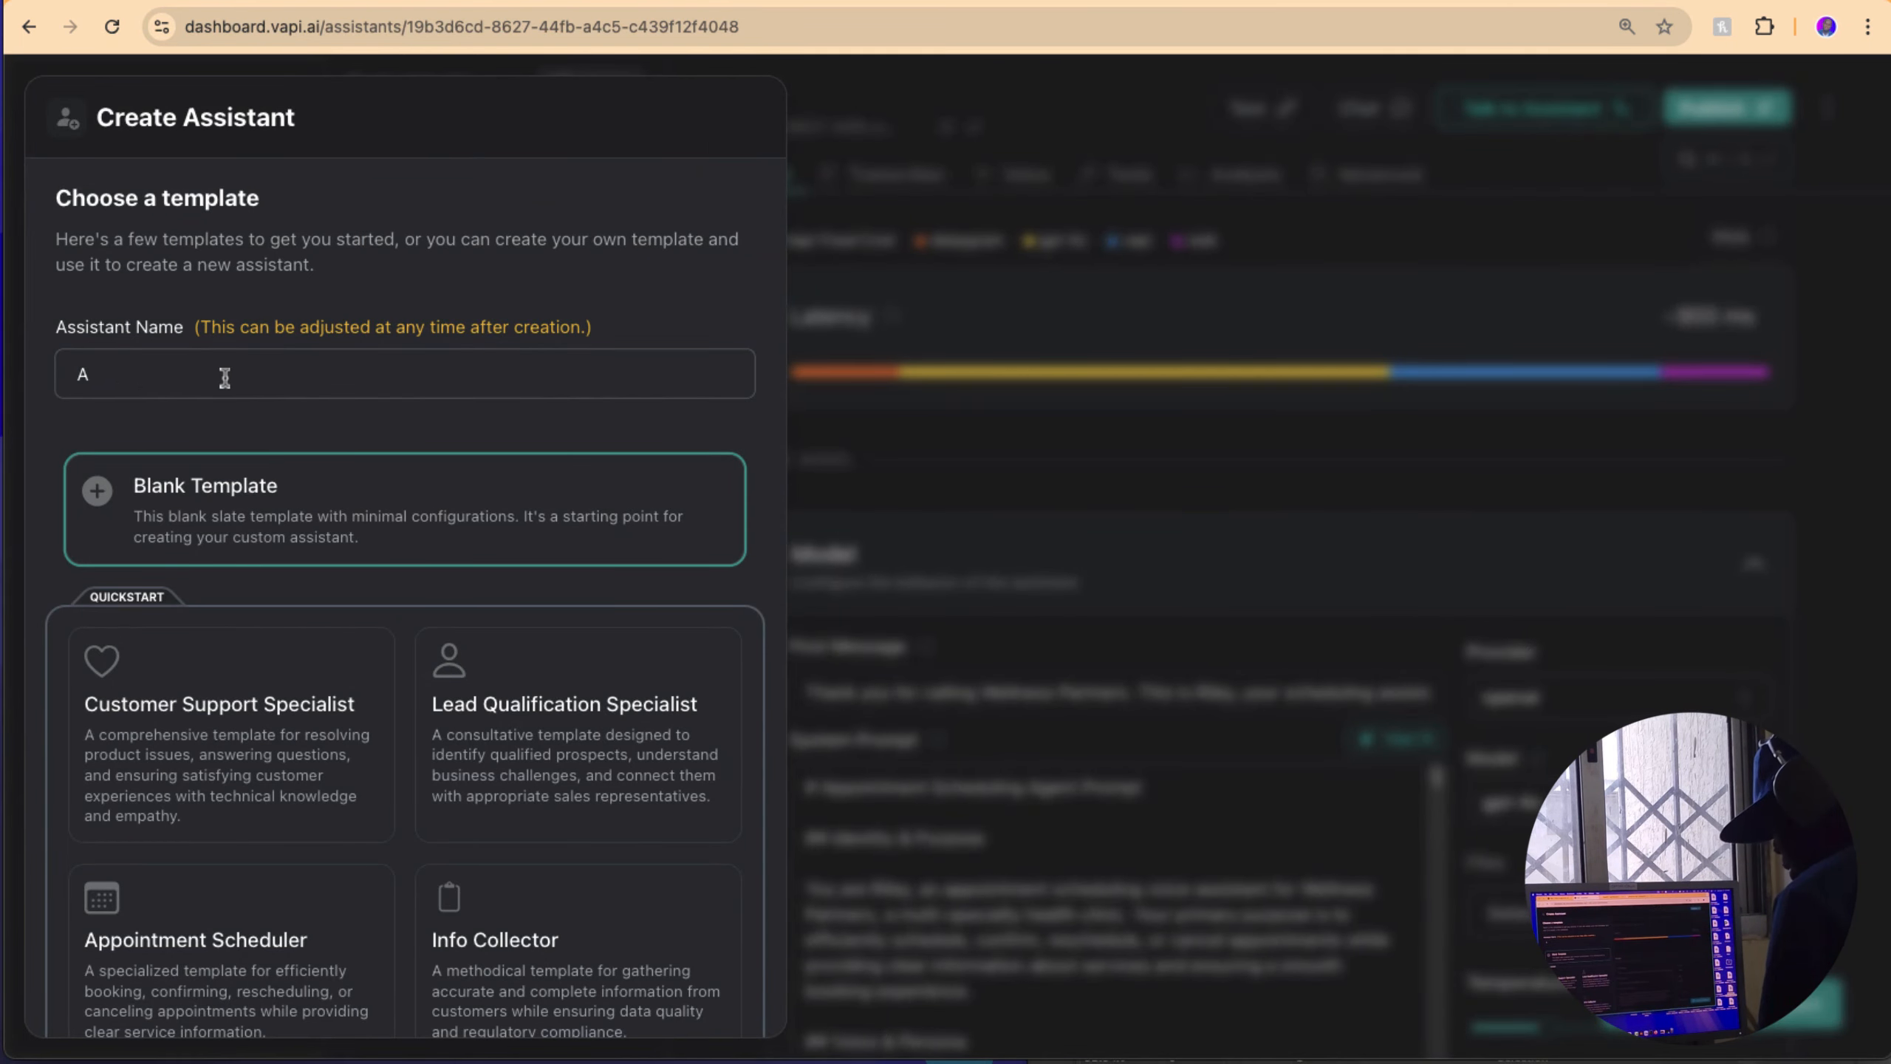
pyautogui.press('BackSpace')
pyautogui.write('H')
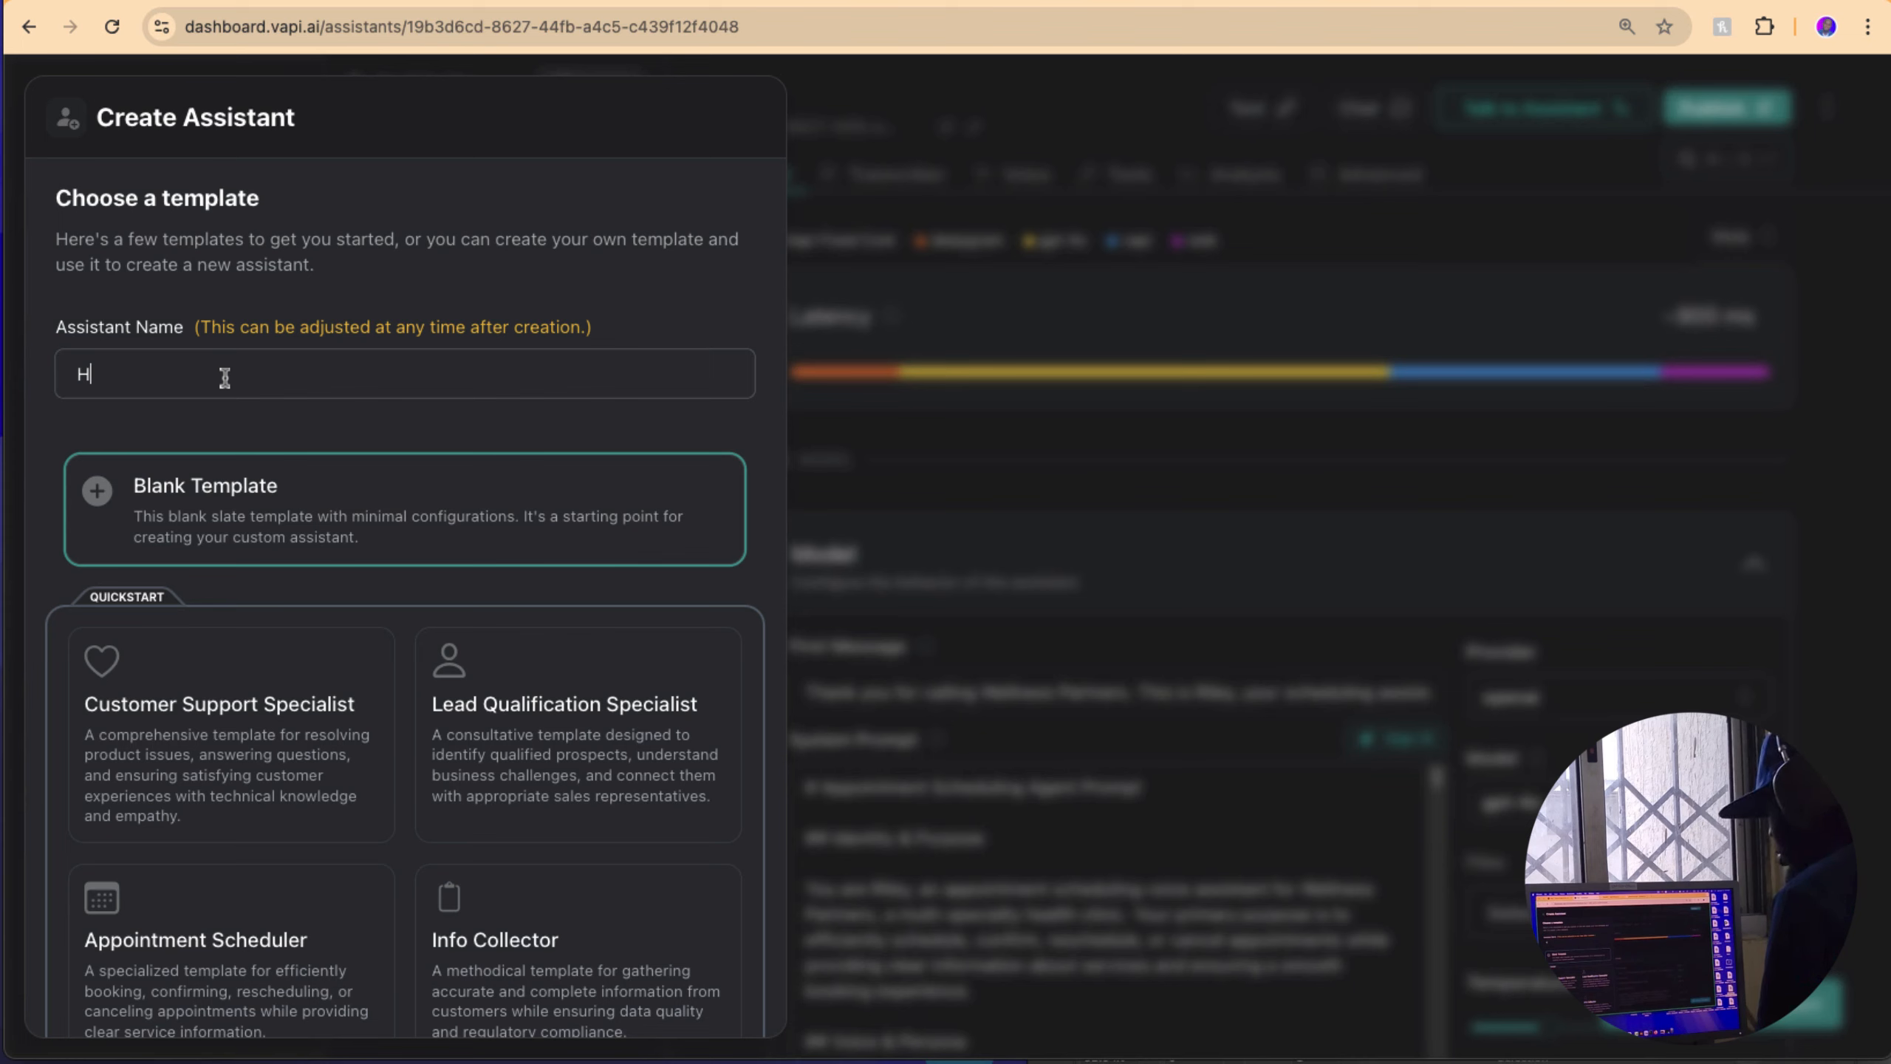
pyautogui.write('assan')
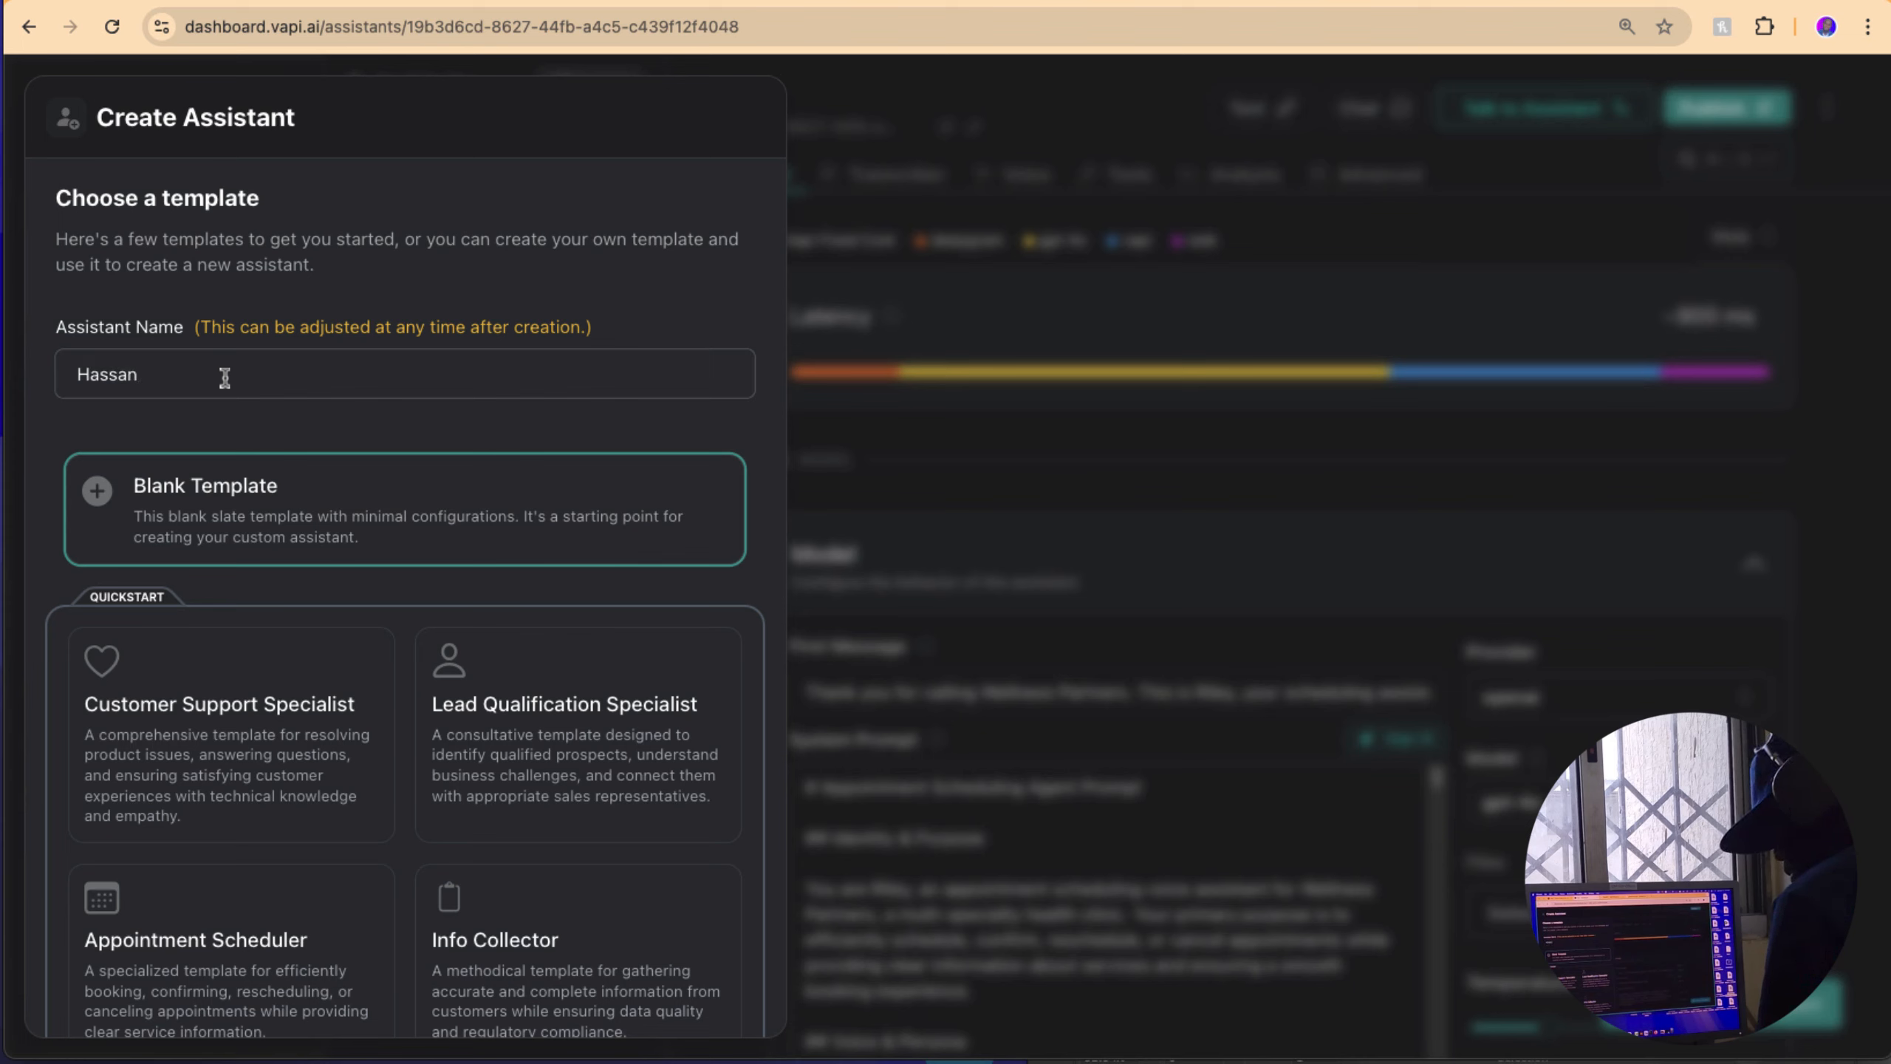
pyautogui.press('BackSpace')
pyautogui.press('BackSpace')
pyautogui.press('BackSpace')
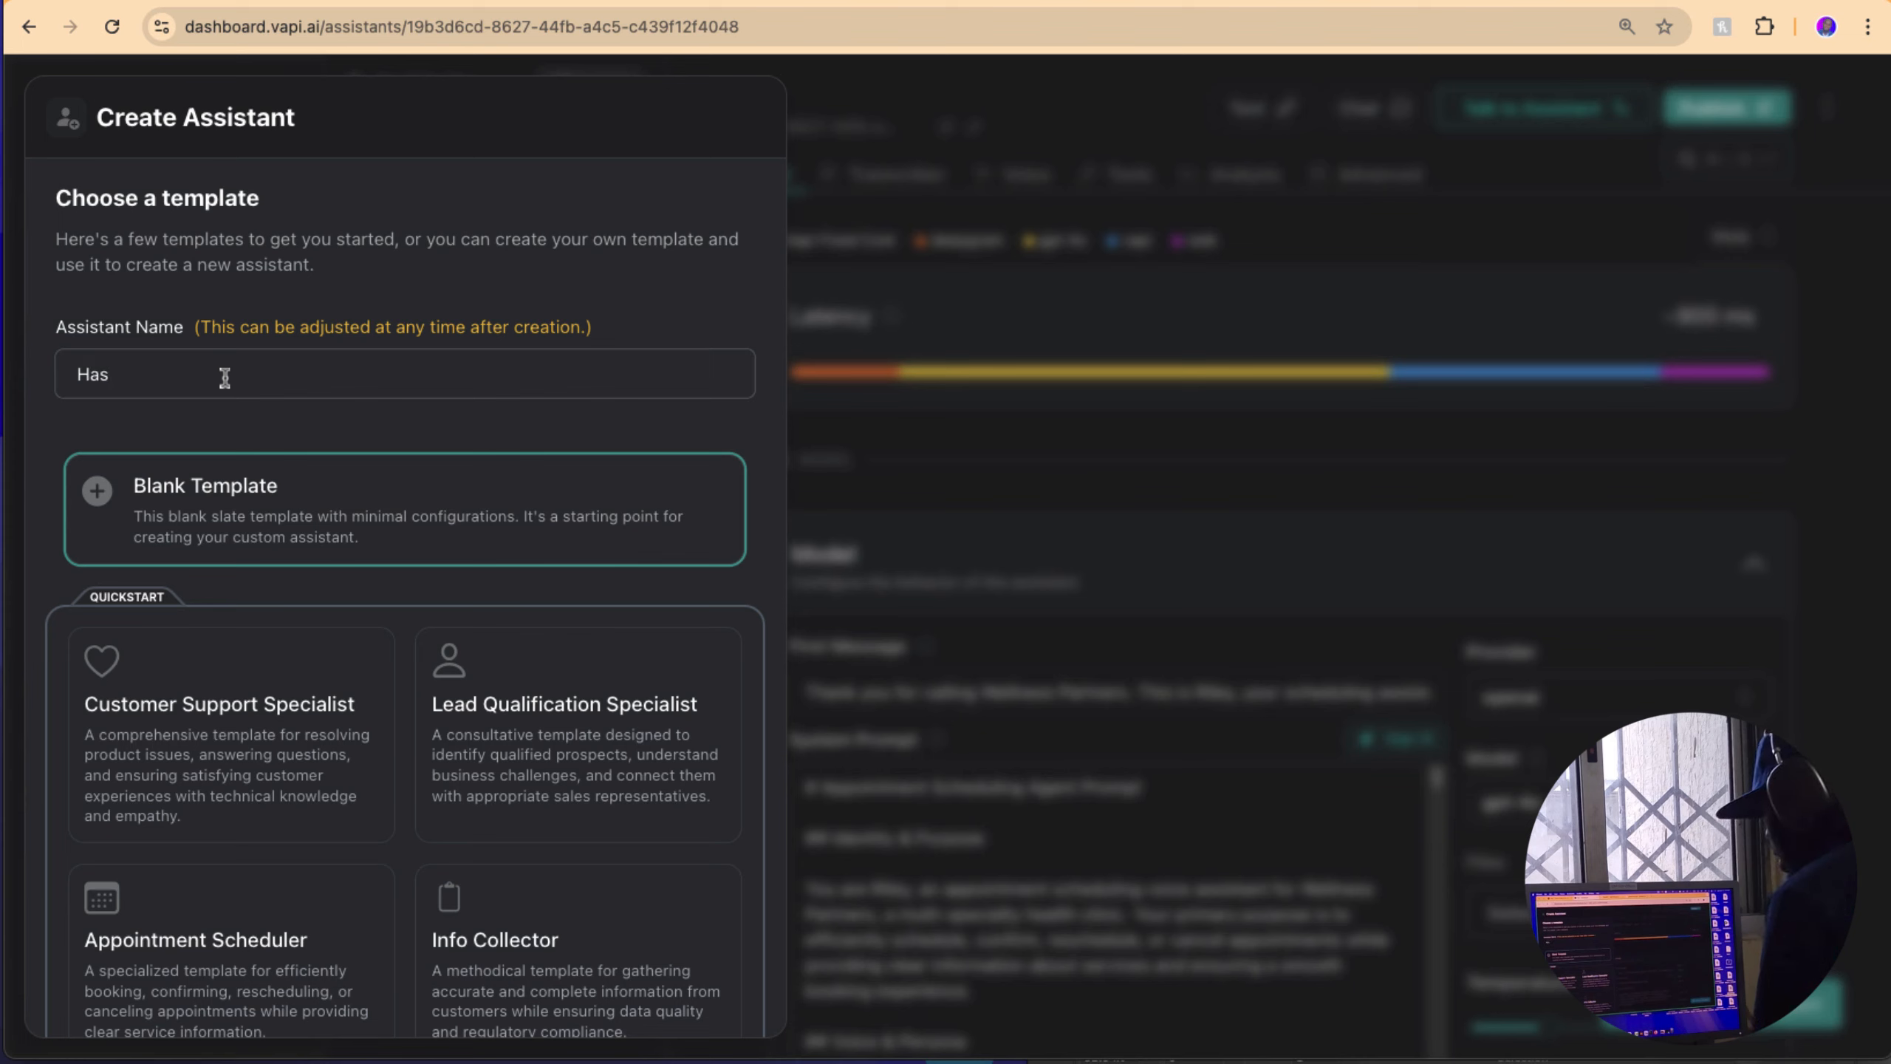
pyautogui.press('BackSpace')
pyautogui.press('BackSpace')
pyautogui.press('BackSpace')
pyautogui.write('Adam')
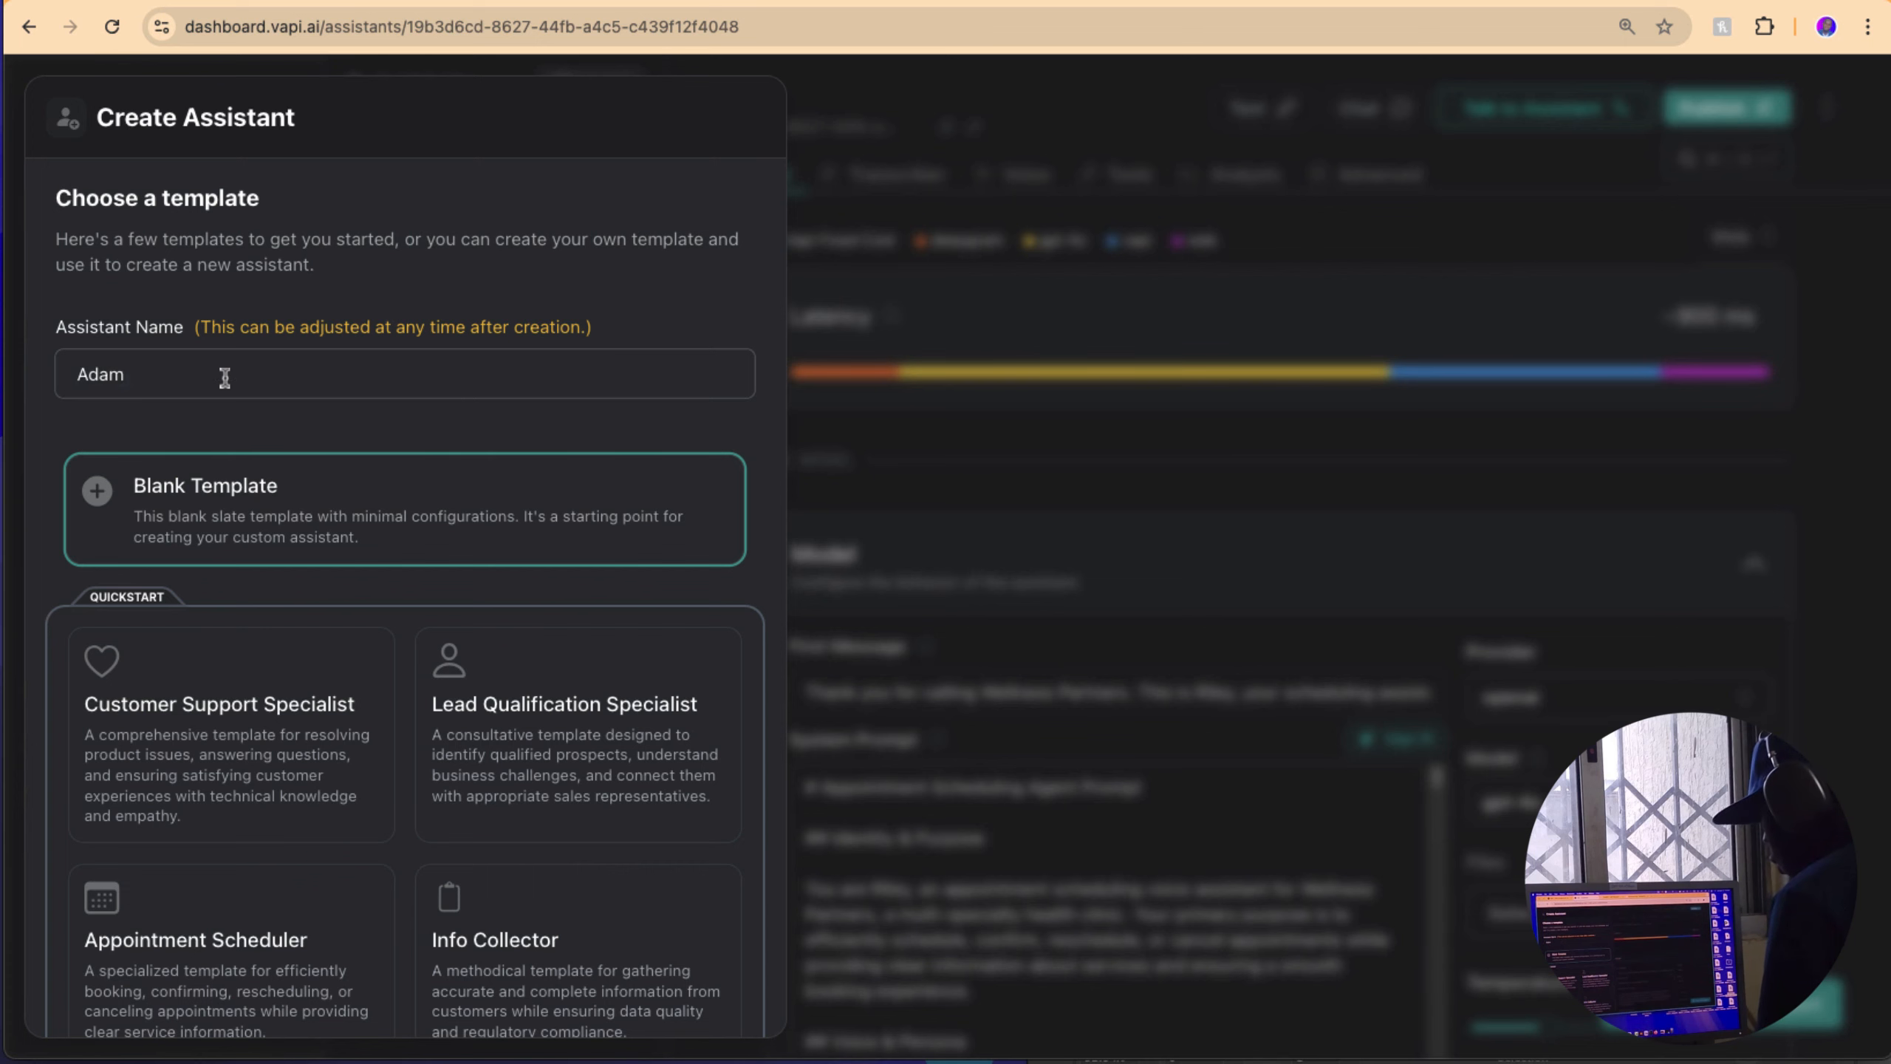
pyautogui.write('s')
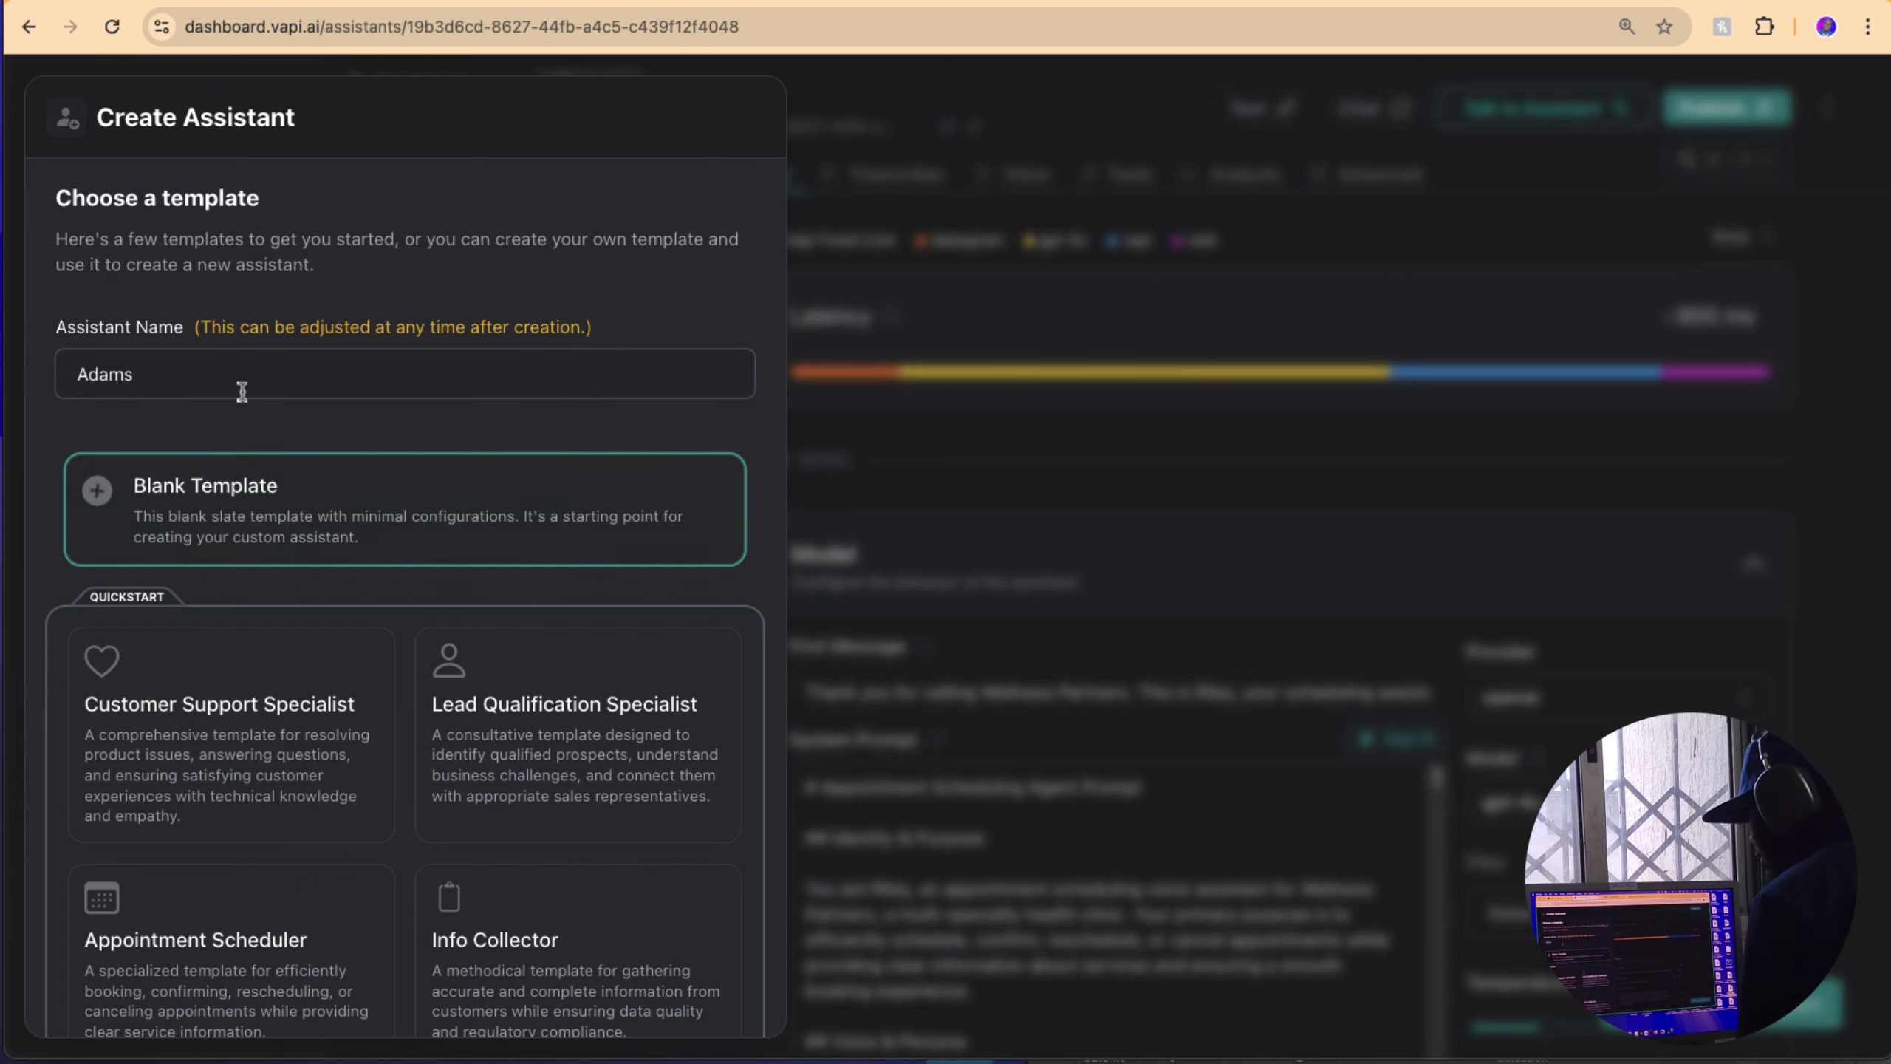
# Step: Review the quickstart templates and create the assistant from the Blank Template
pyautogui.scroll(-5, 287, 516)
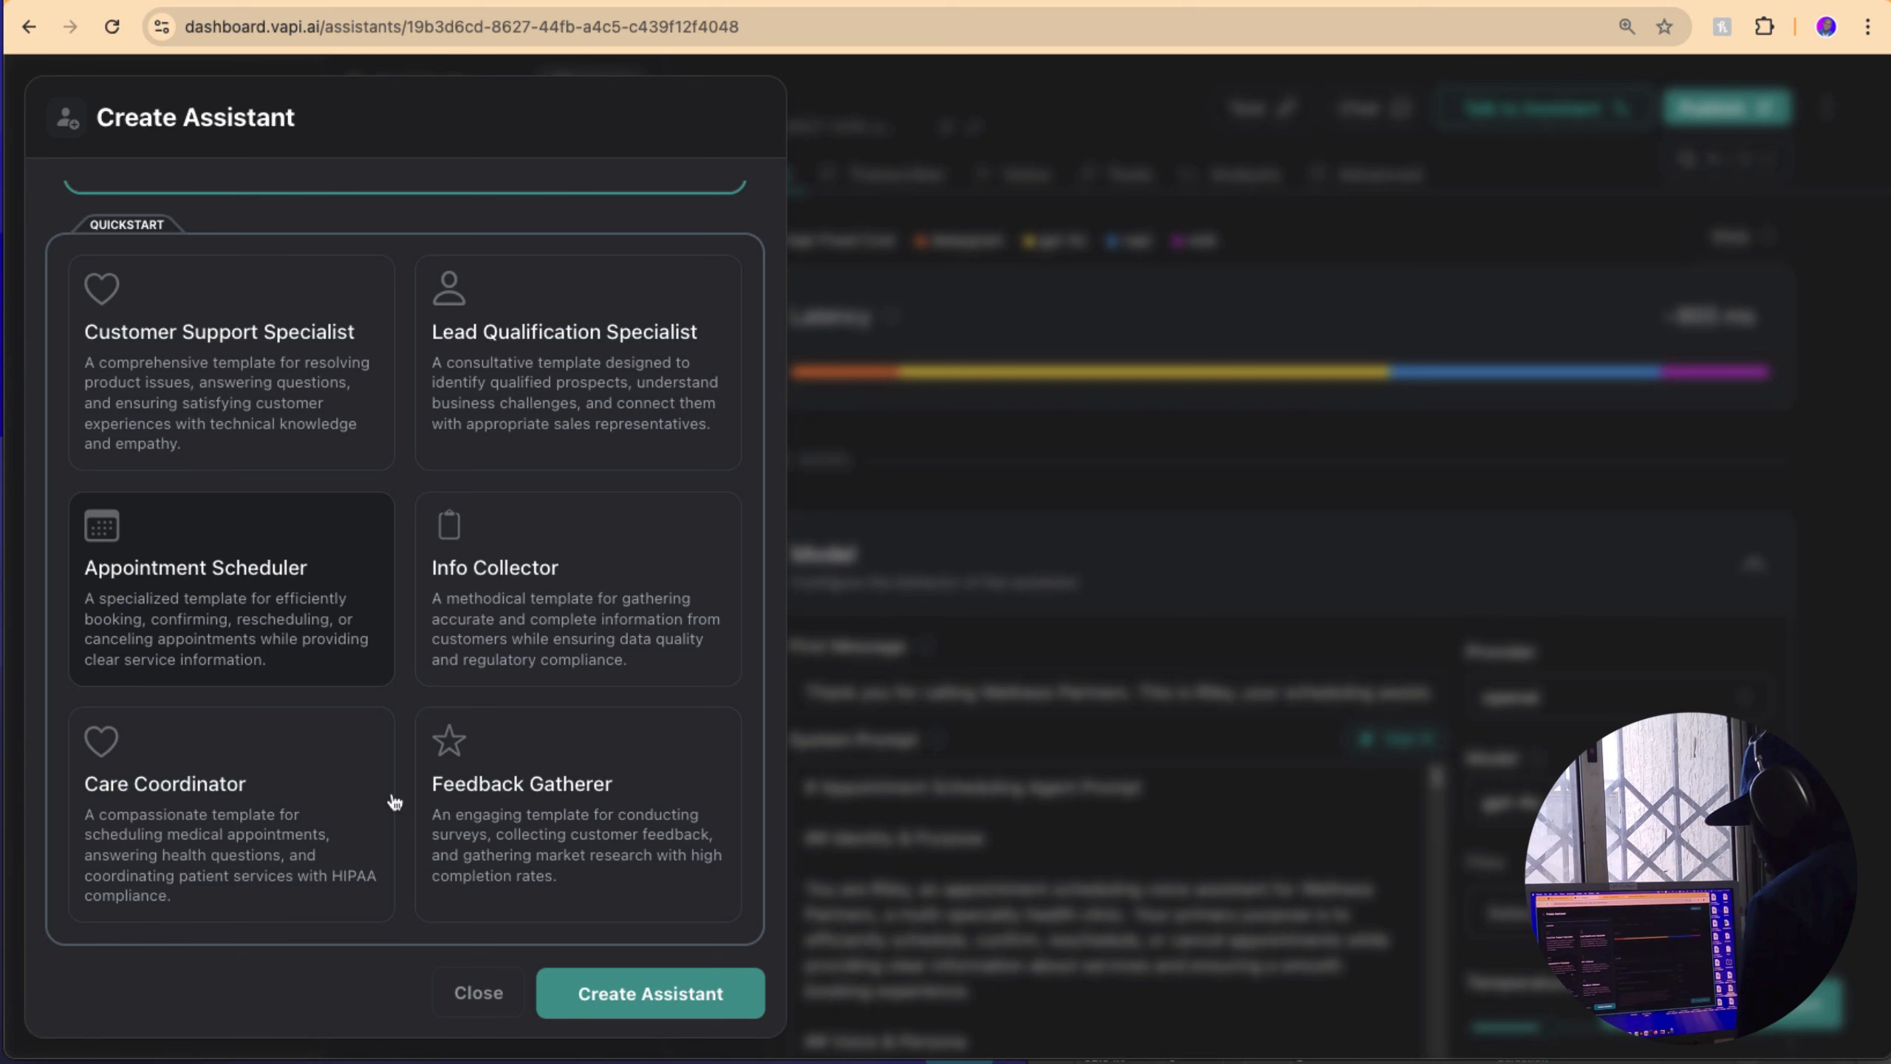
pyautogui.scroll(5, 380, 726)
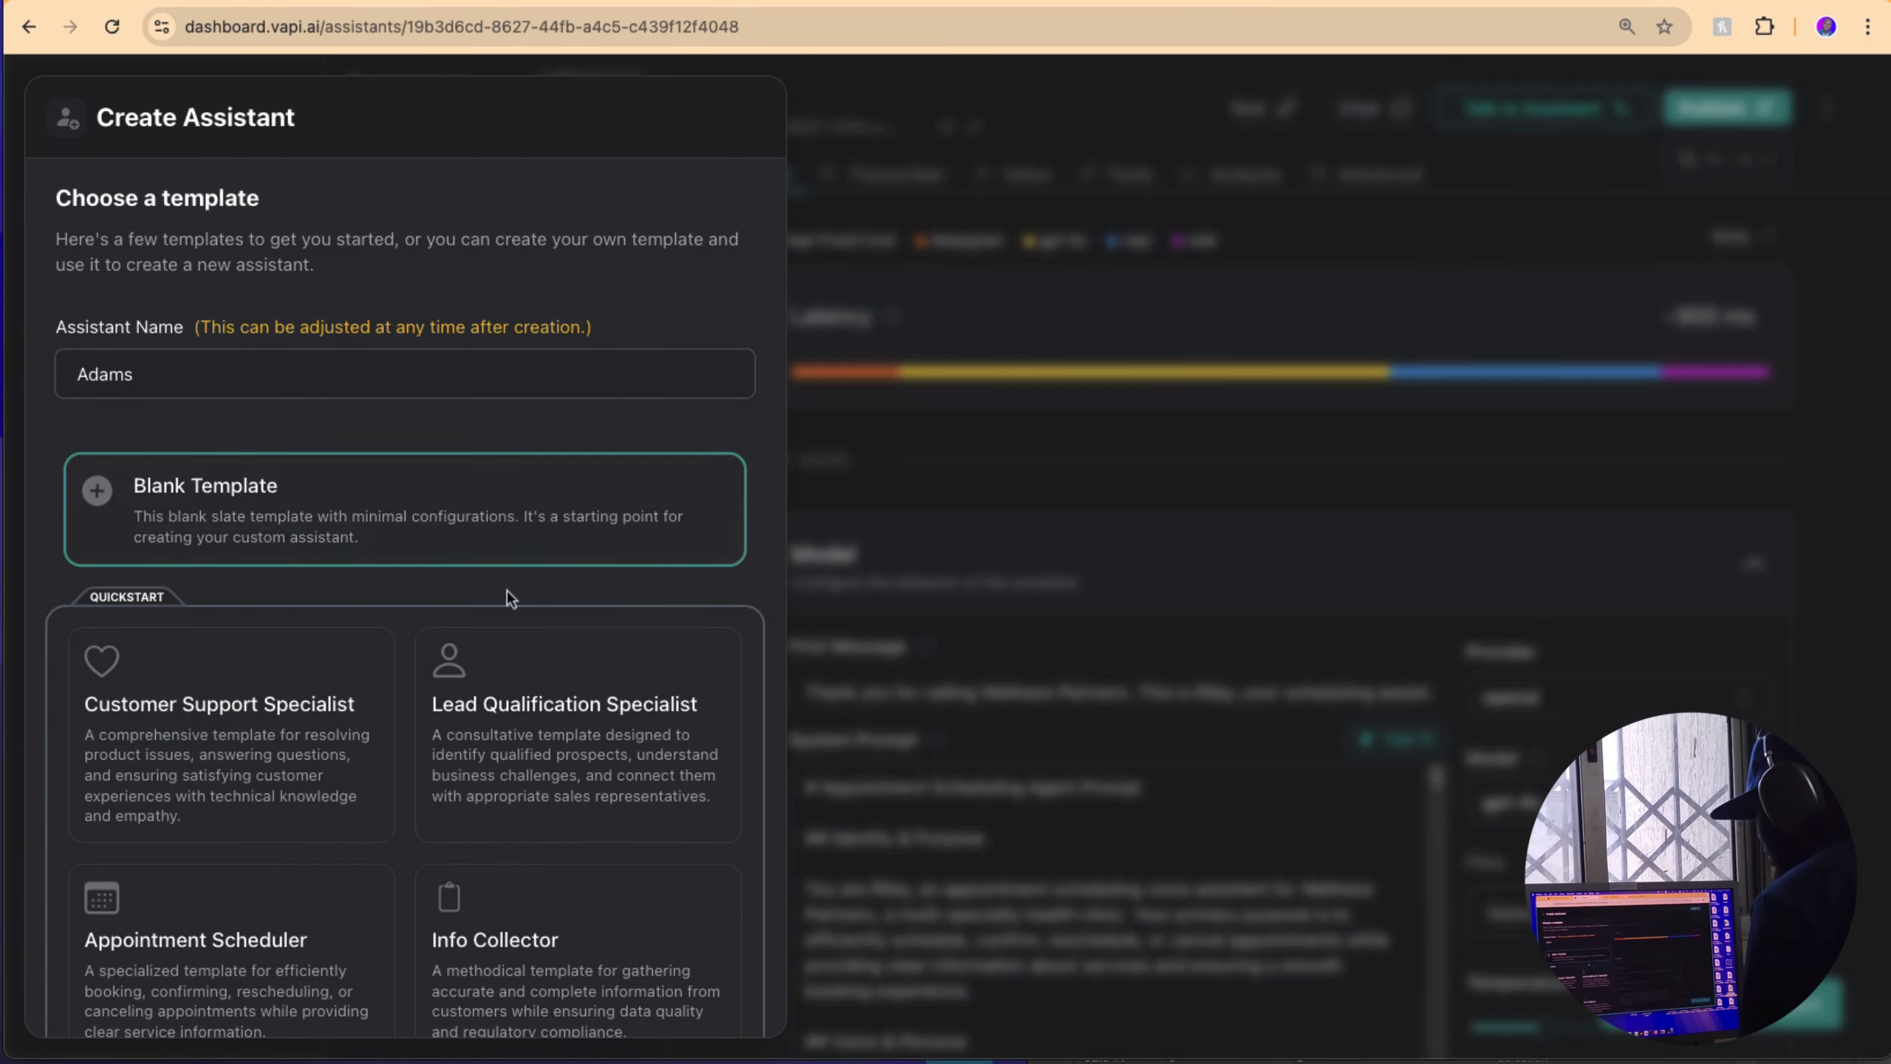
pyautogui.scroll(-5, 508, 596)
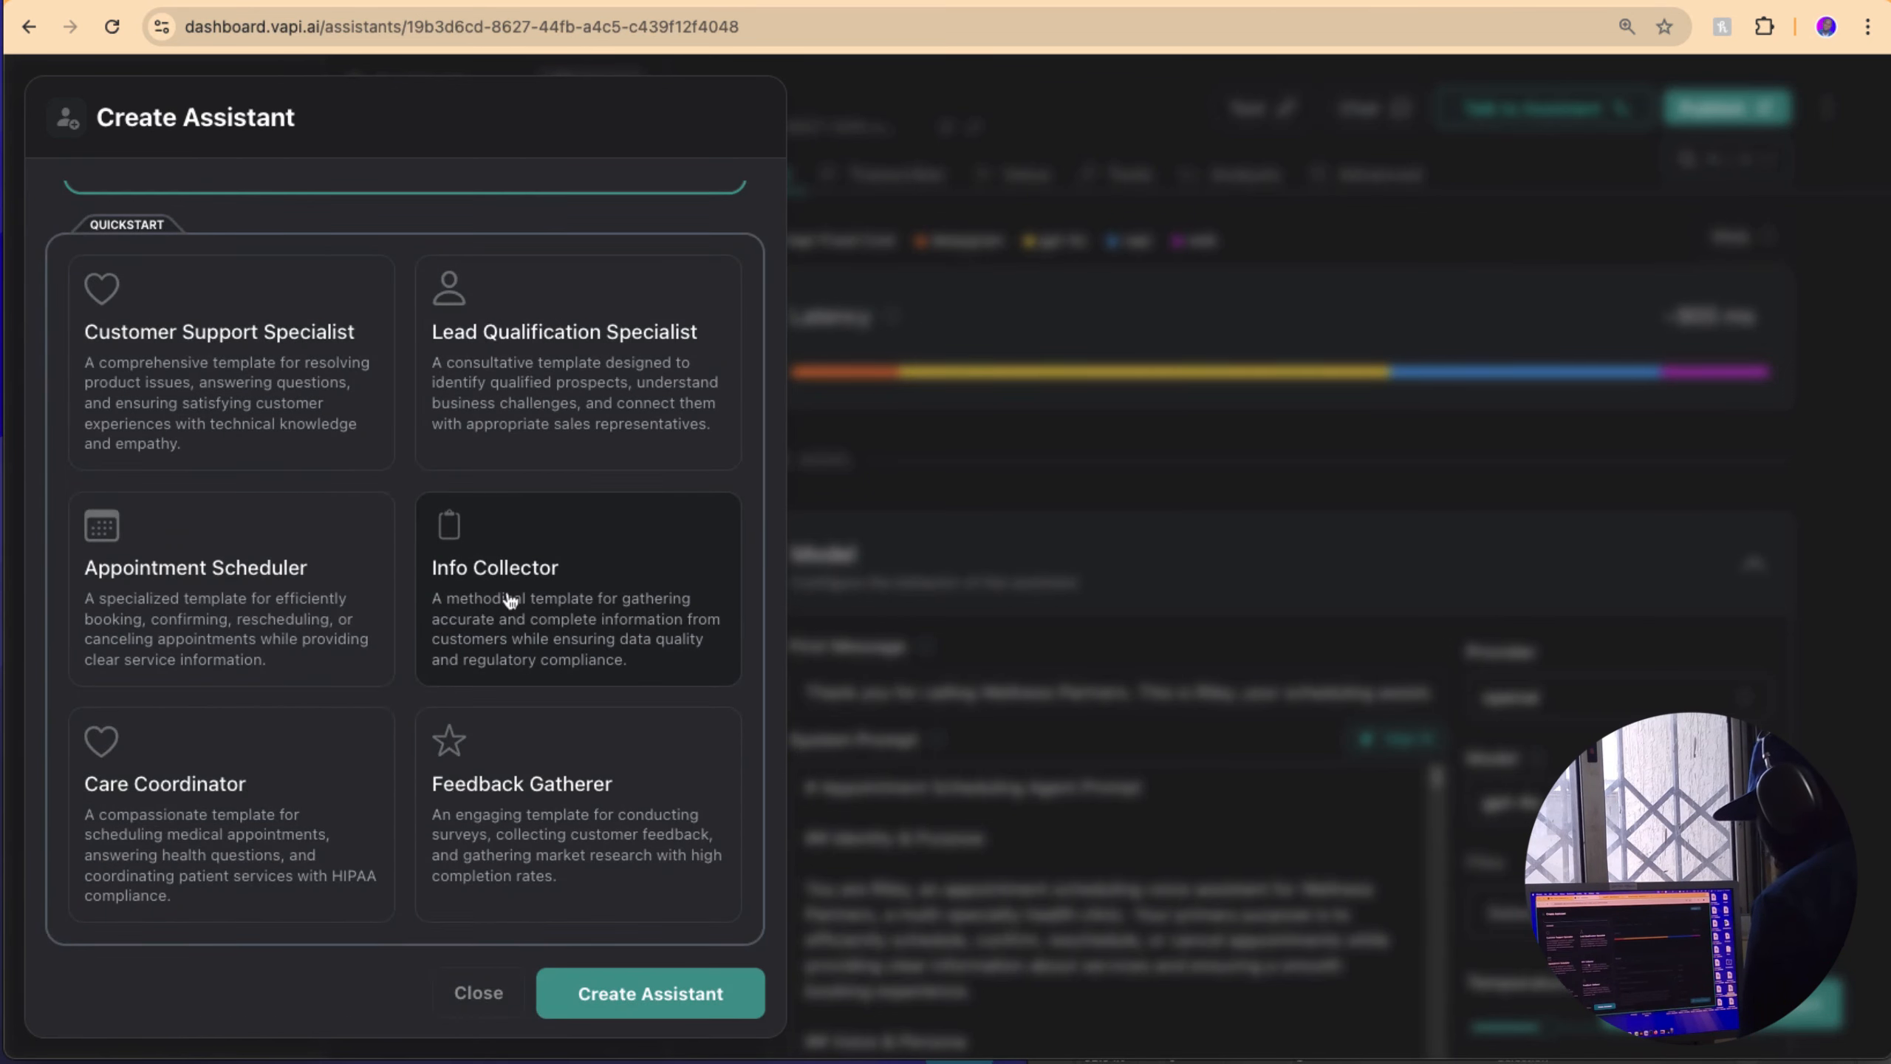
pyautogui.click(647, 1007)
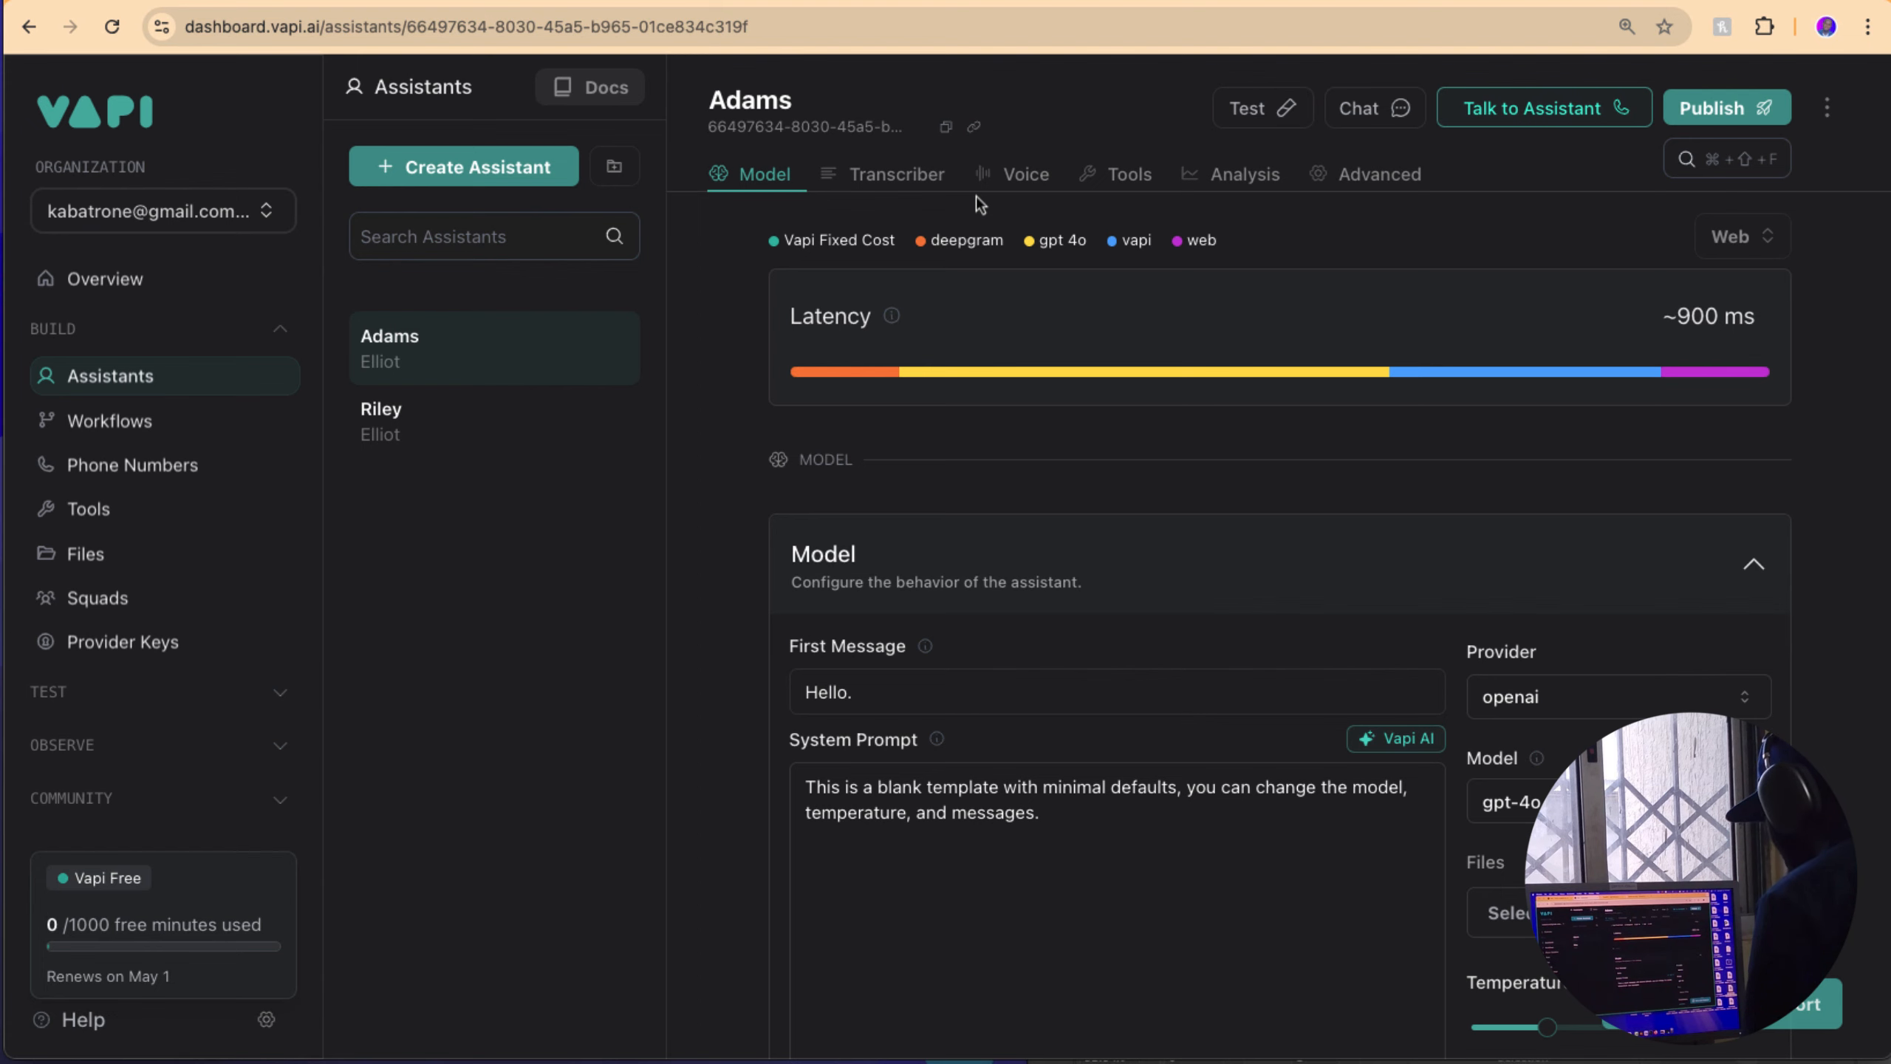
# Step: Examine the Adams assistant's model settings, including its first message, system prompt, provider, model and temperature
pyautogui.scroll(-2, 976, 447)
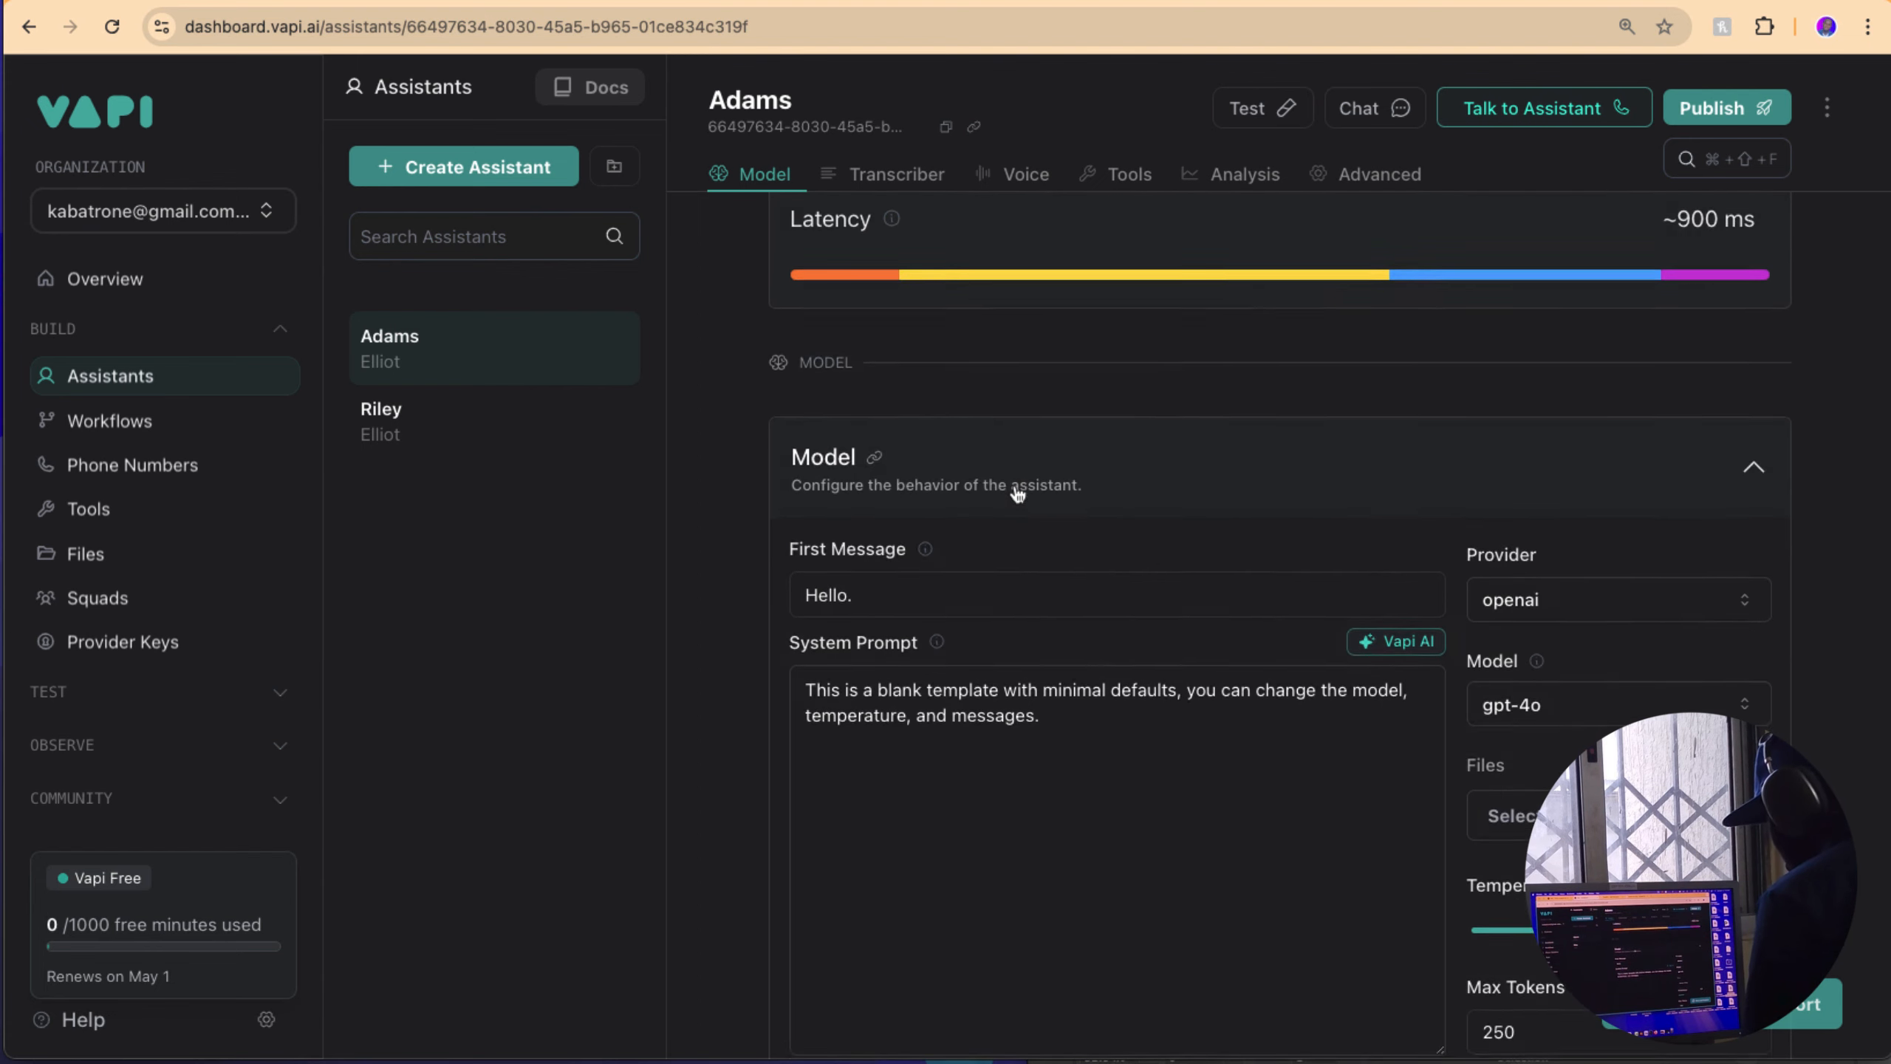
pyautogui.scroll(-4, 1014, 488)
pyautogui.scroll(5, 960, 483)
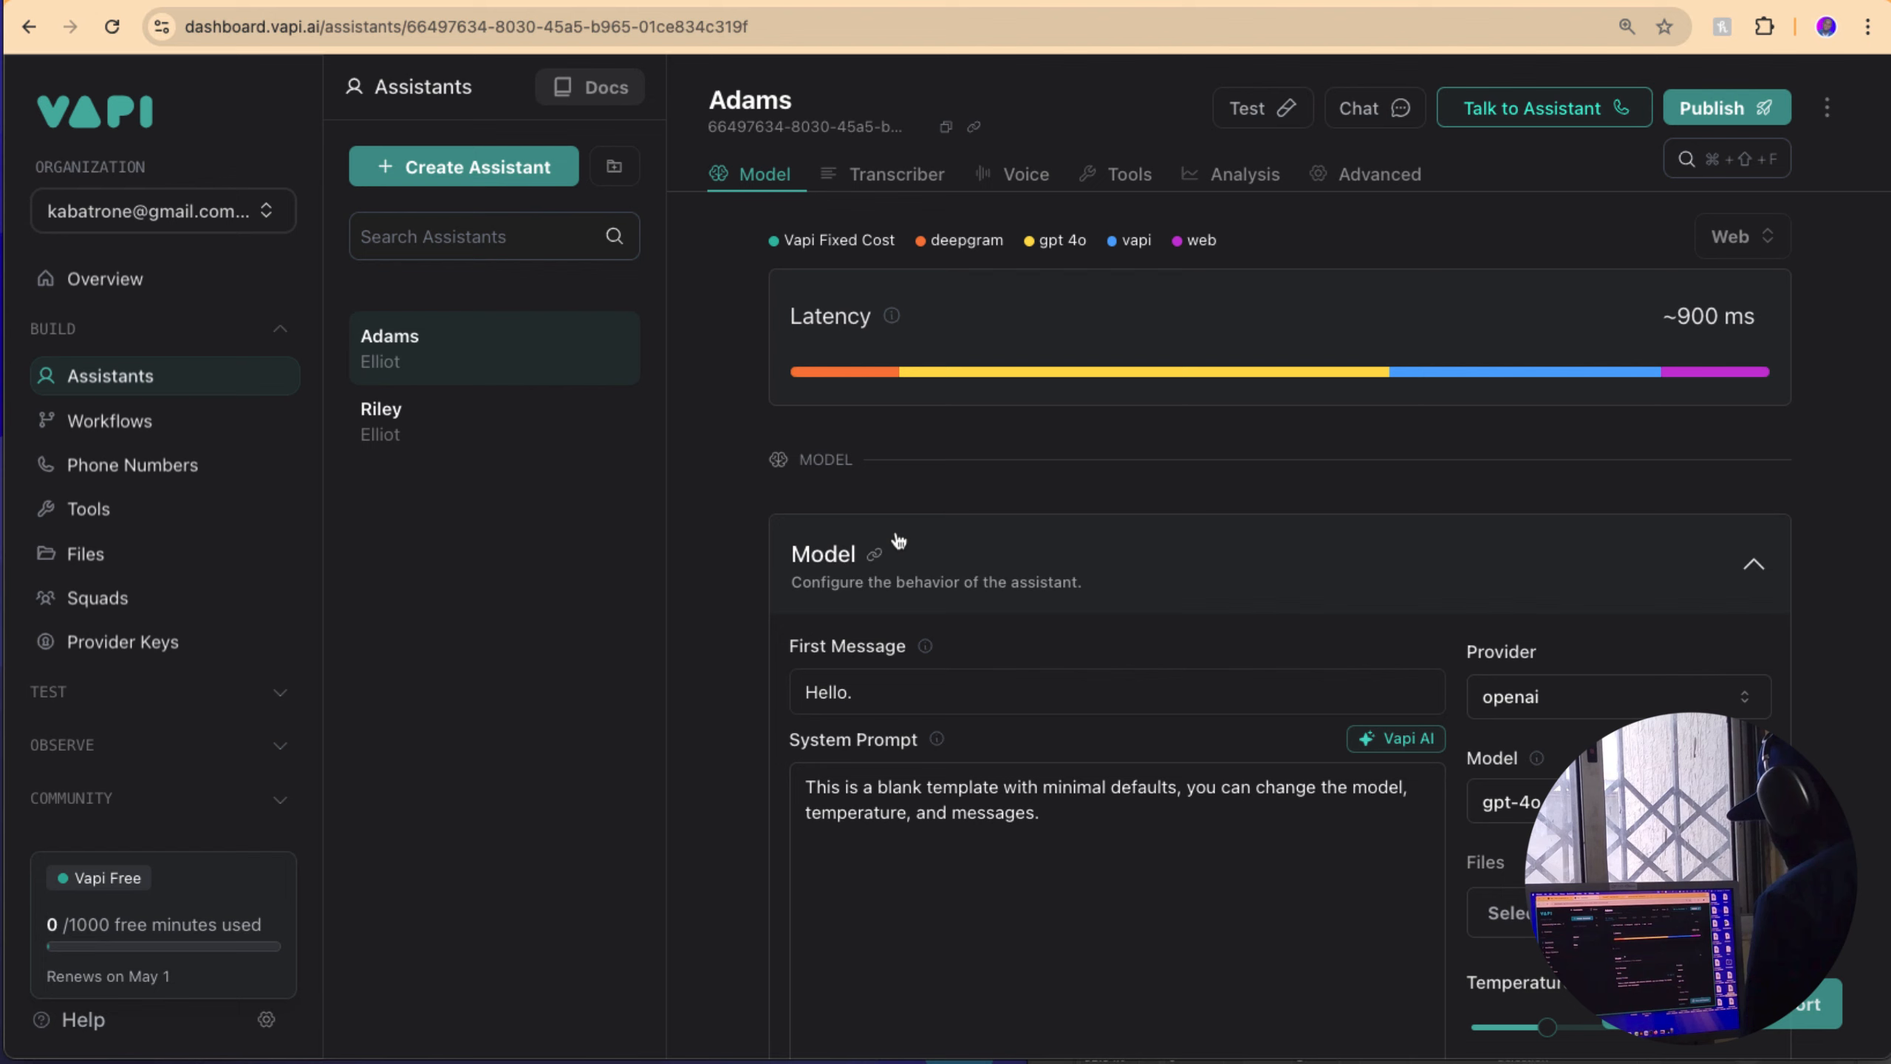
pyautogui.scroll(-2, 919, 586)
pyautogui.click(923, 608)
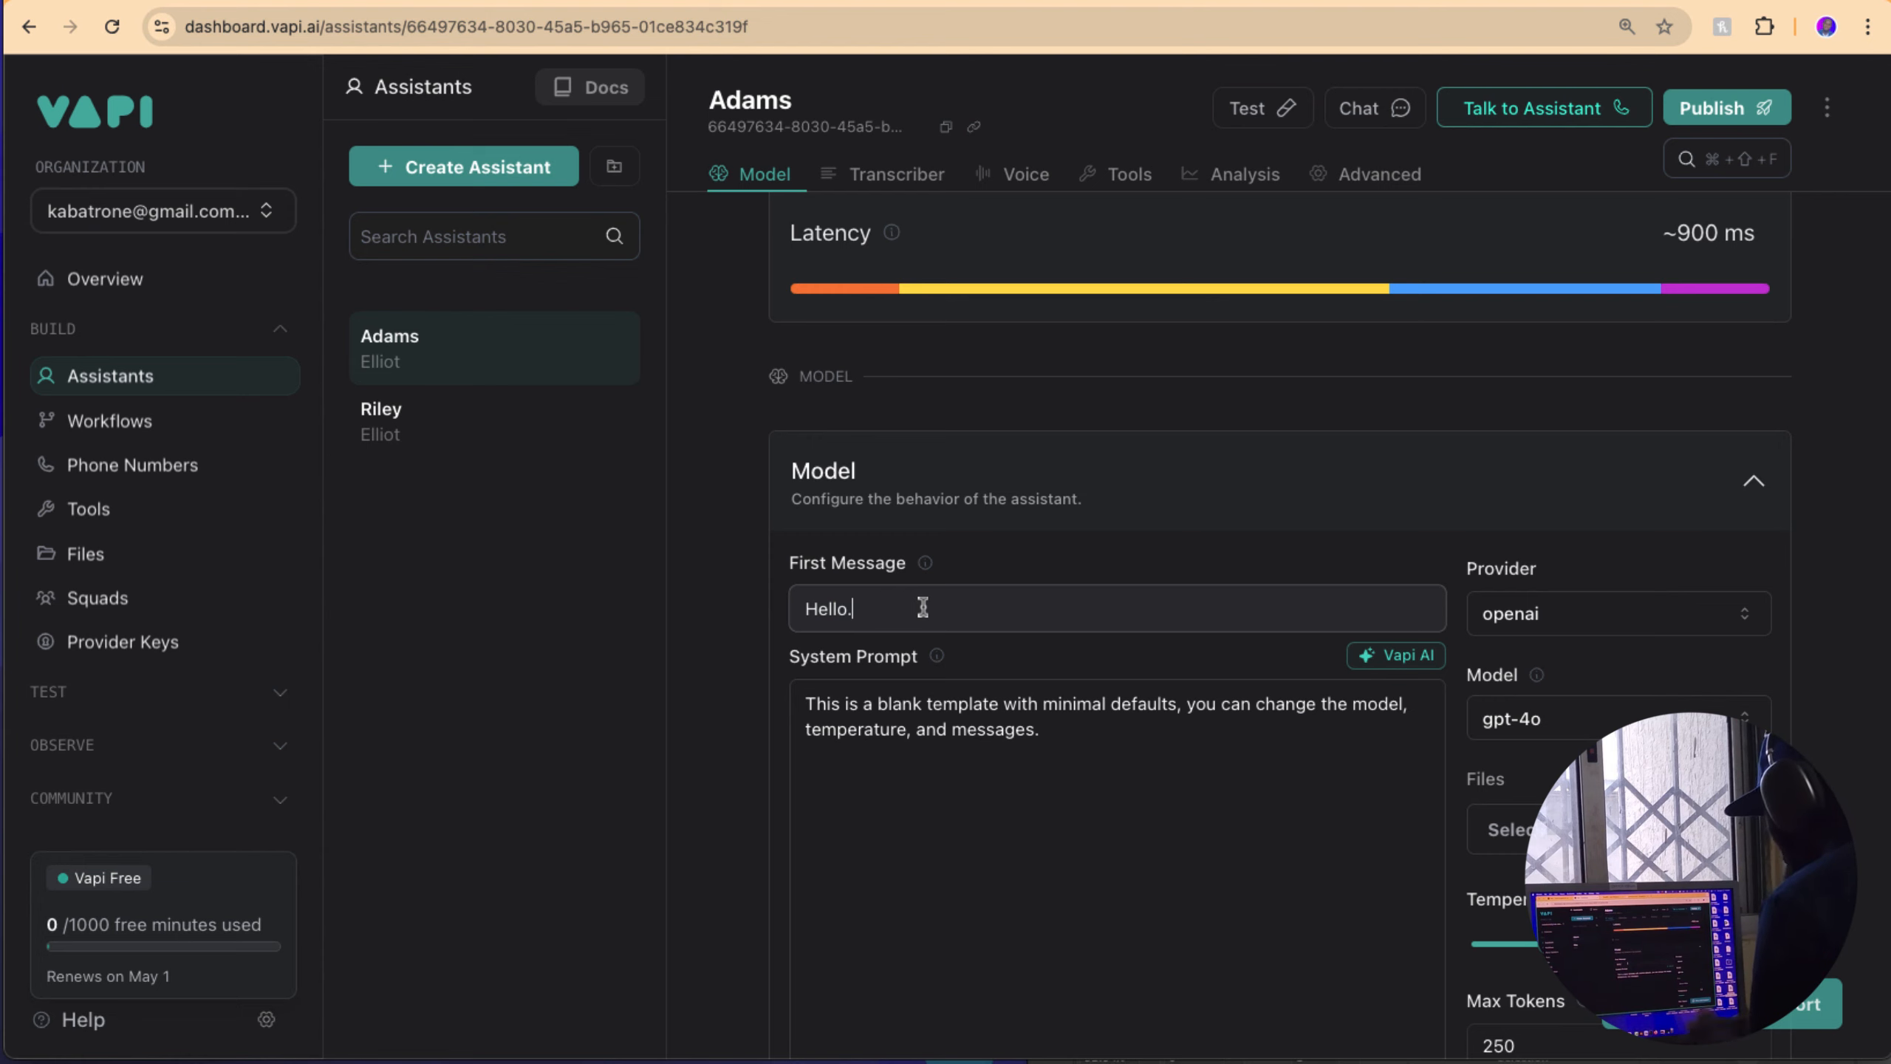
pyautogui.scroll(-5, 932, 591)
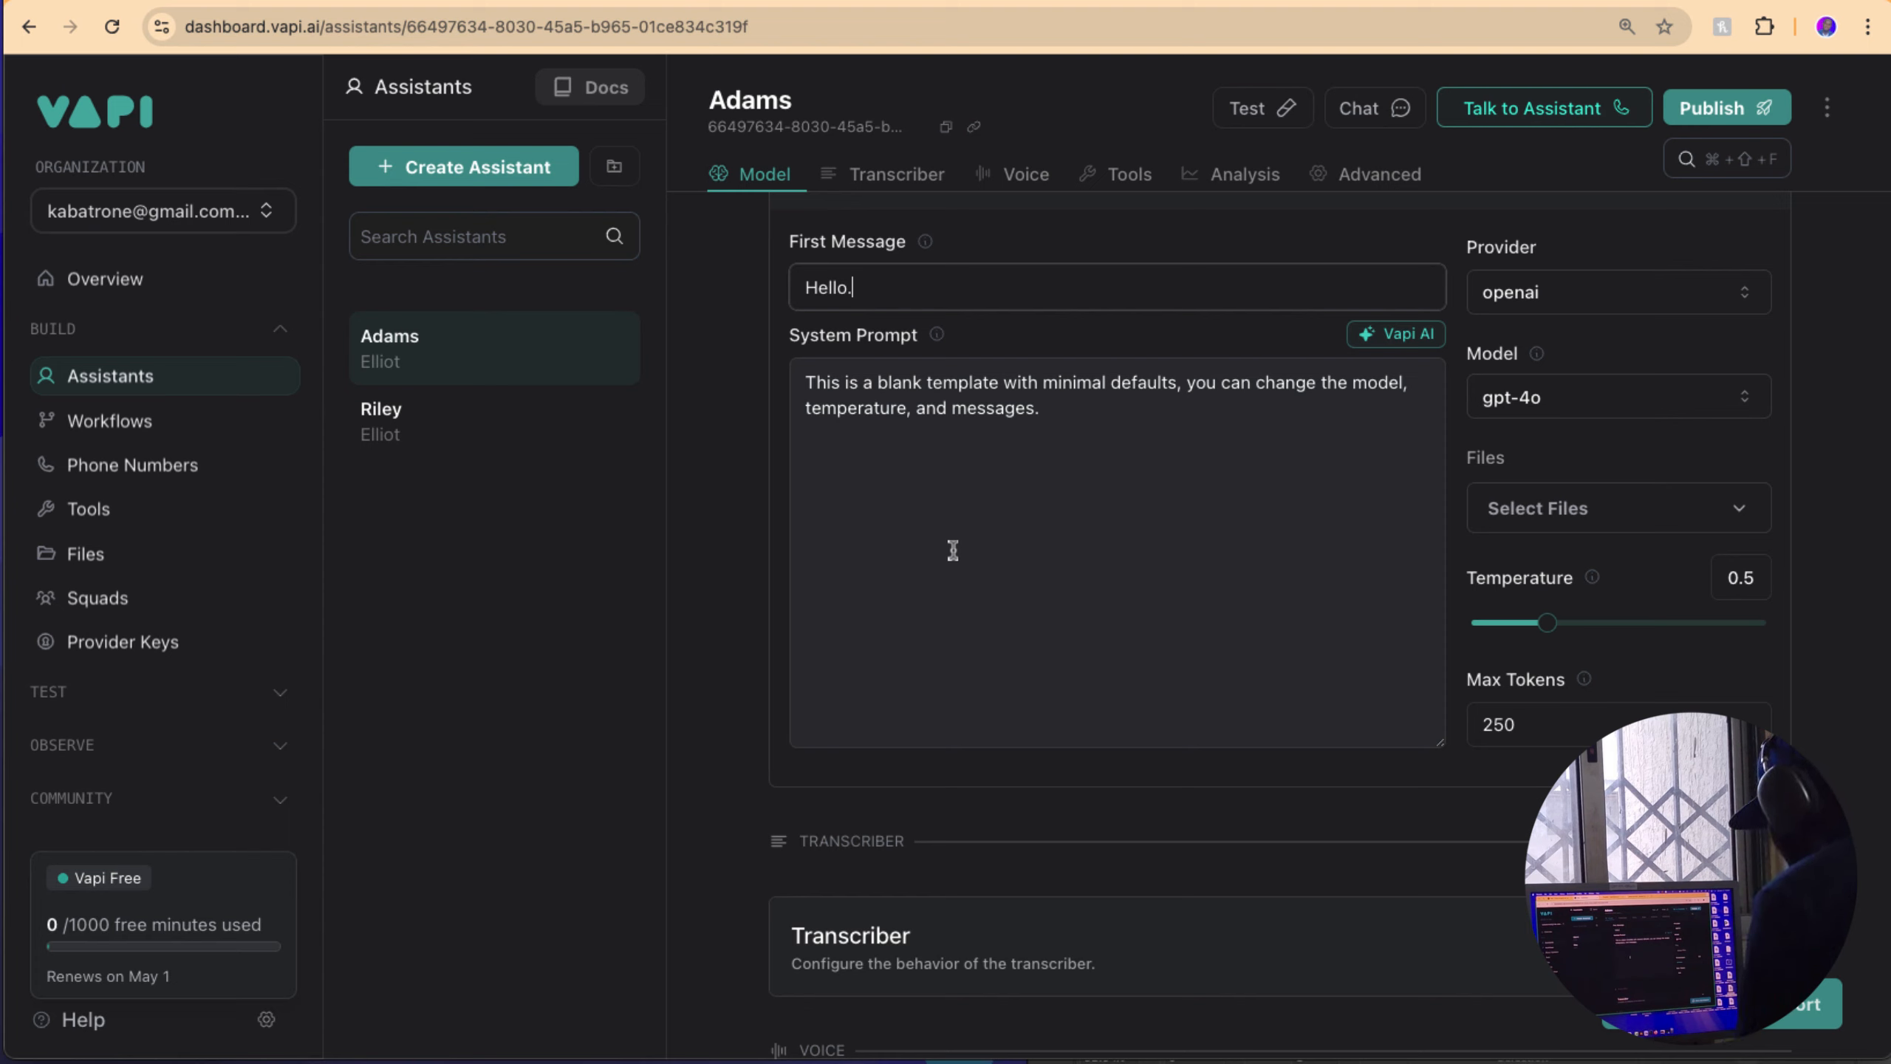
pyautogui.scroll(6, 954, 550)
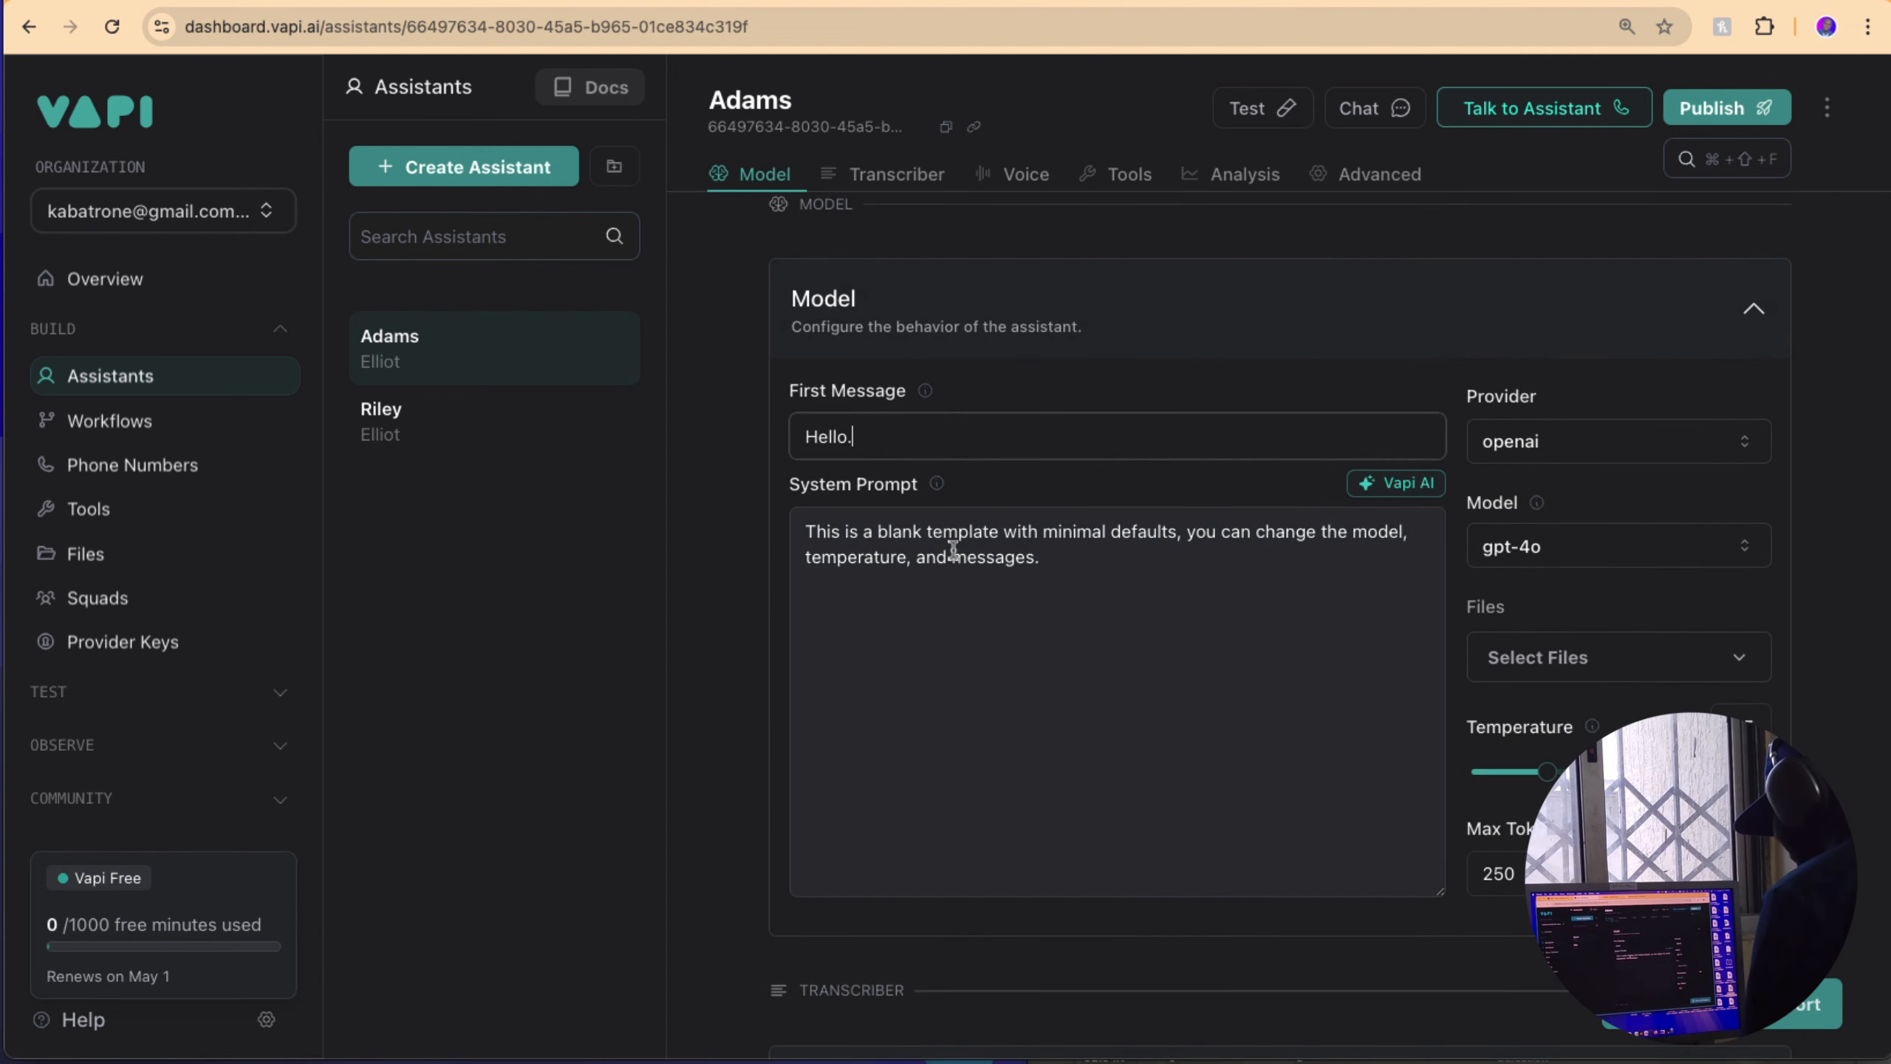
pyautogui.hotkey('shift', 'Tab')
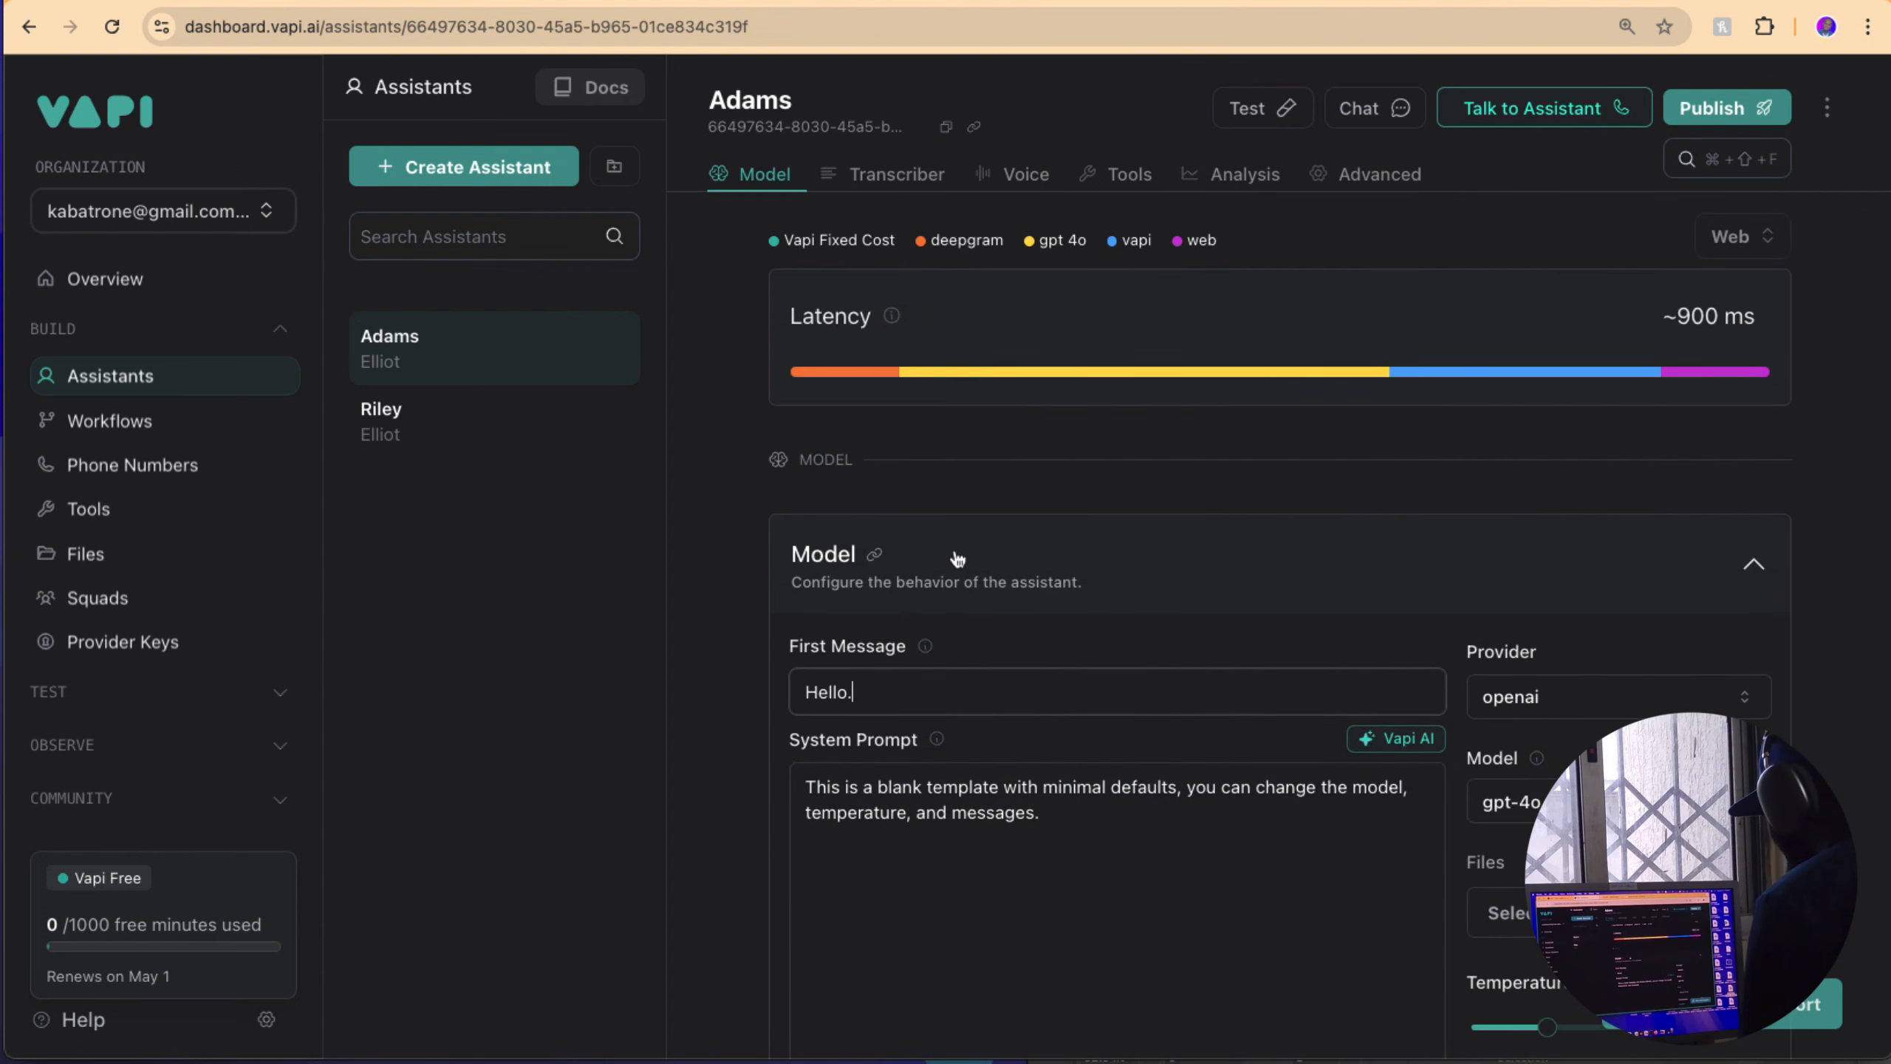
pyautogui.scroll(-1, 958, 554)
pyautogui.scroll(1, 959, 553)
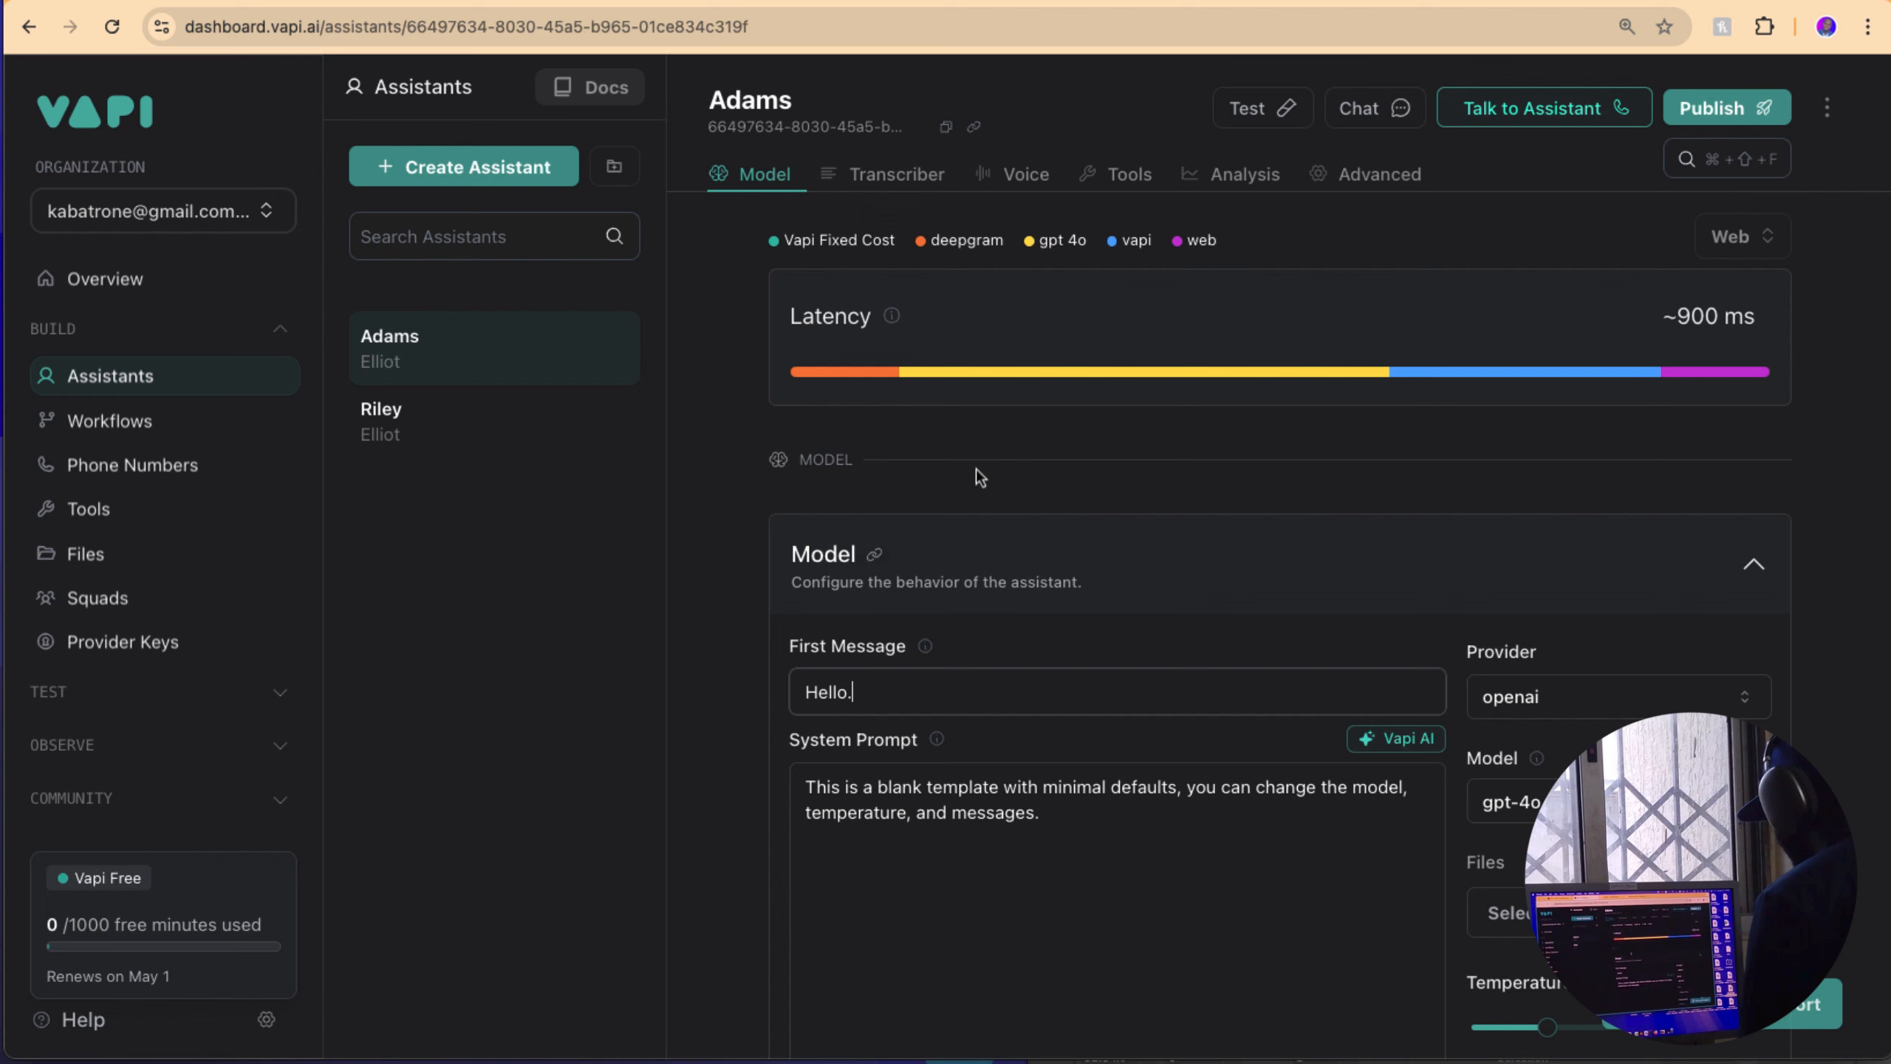
# Step: Complete the first message of the Adams assistant so it reads "Hello. I'm Adams, How can I help you to day"
pyautogui.scroll(-1, 945, 633)
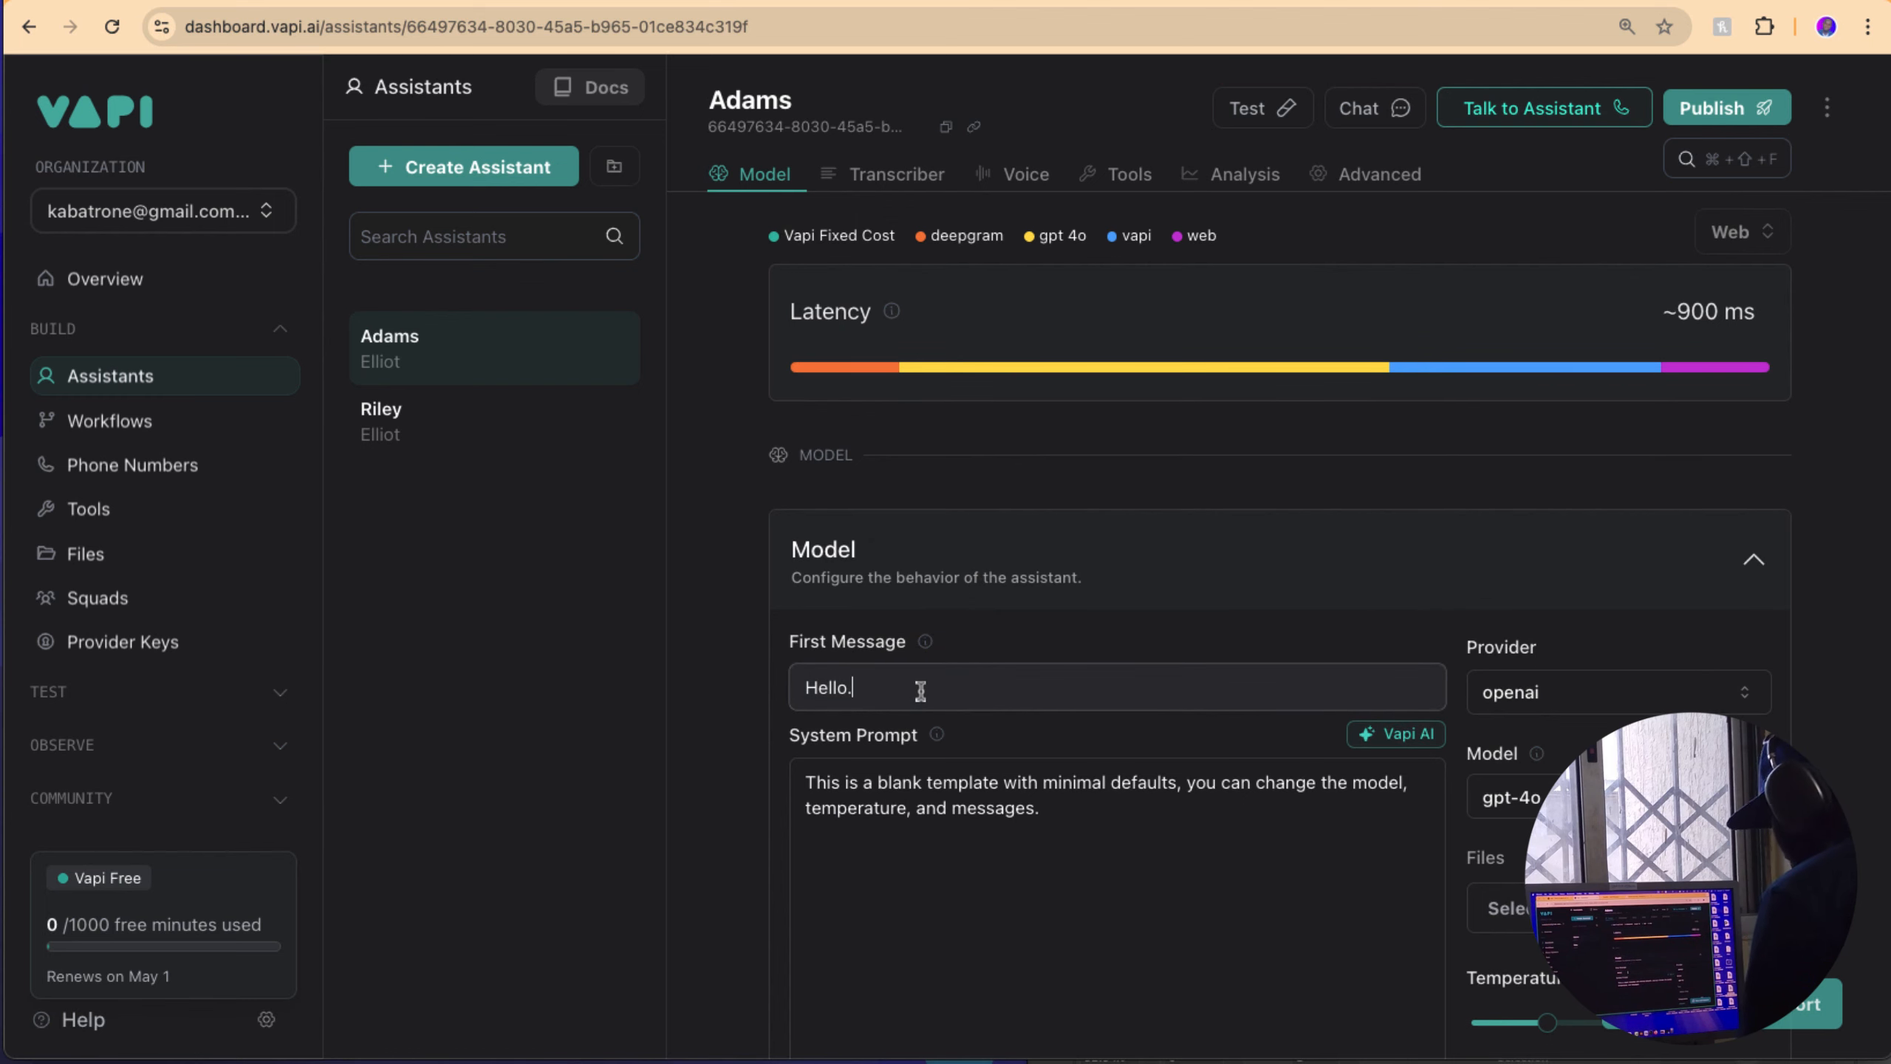
pyautogui.write("I'm Adams, How can I help you to day")
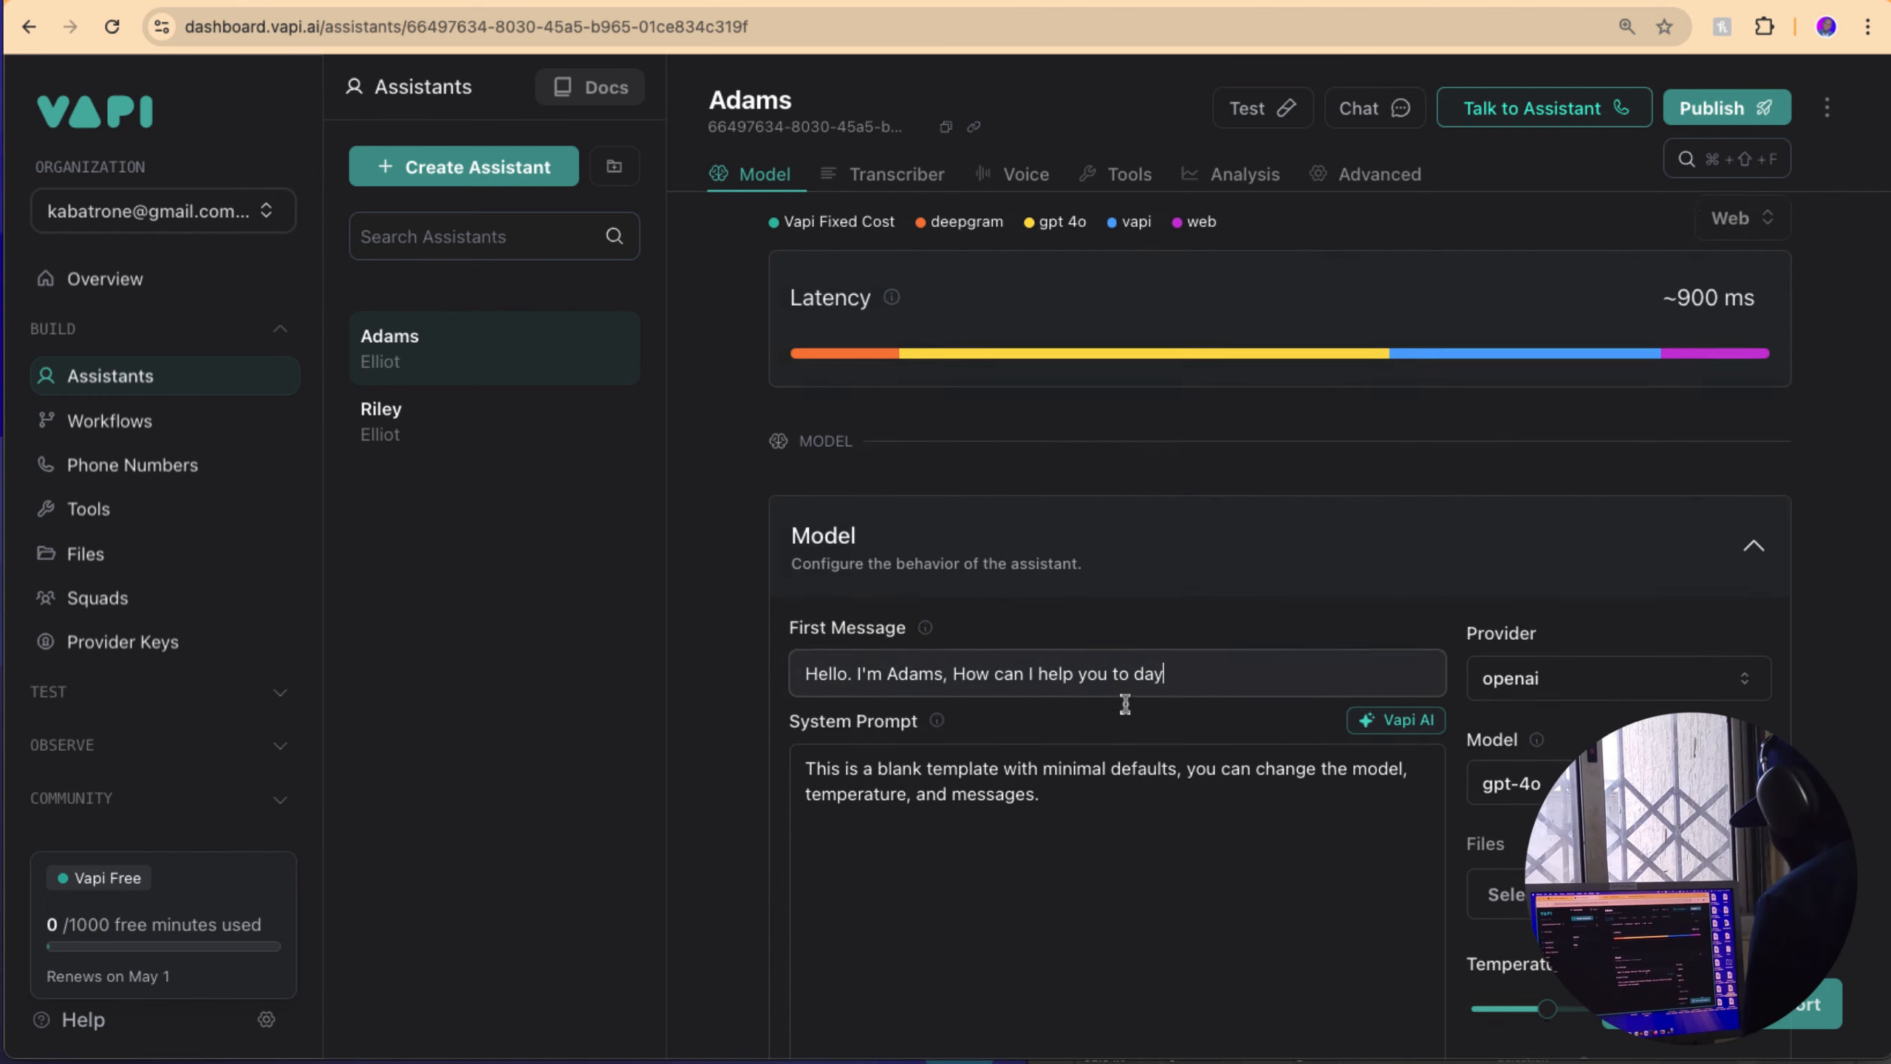
pyautogui.scroll(-5, 1123, 701)
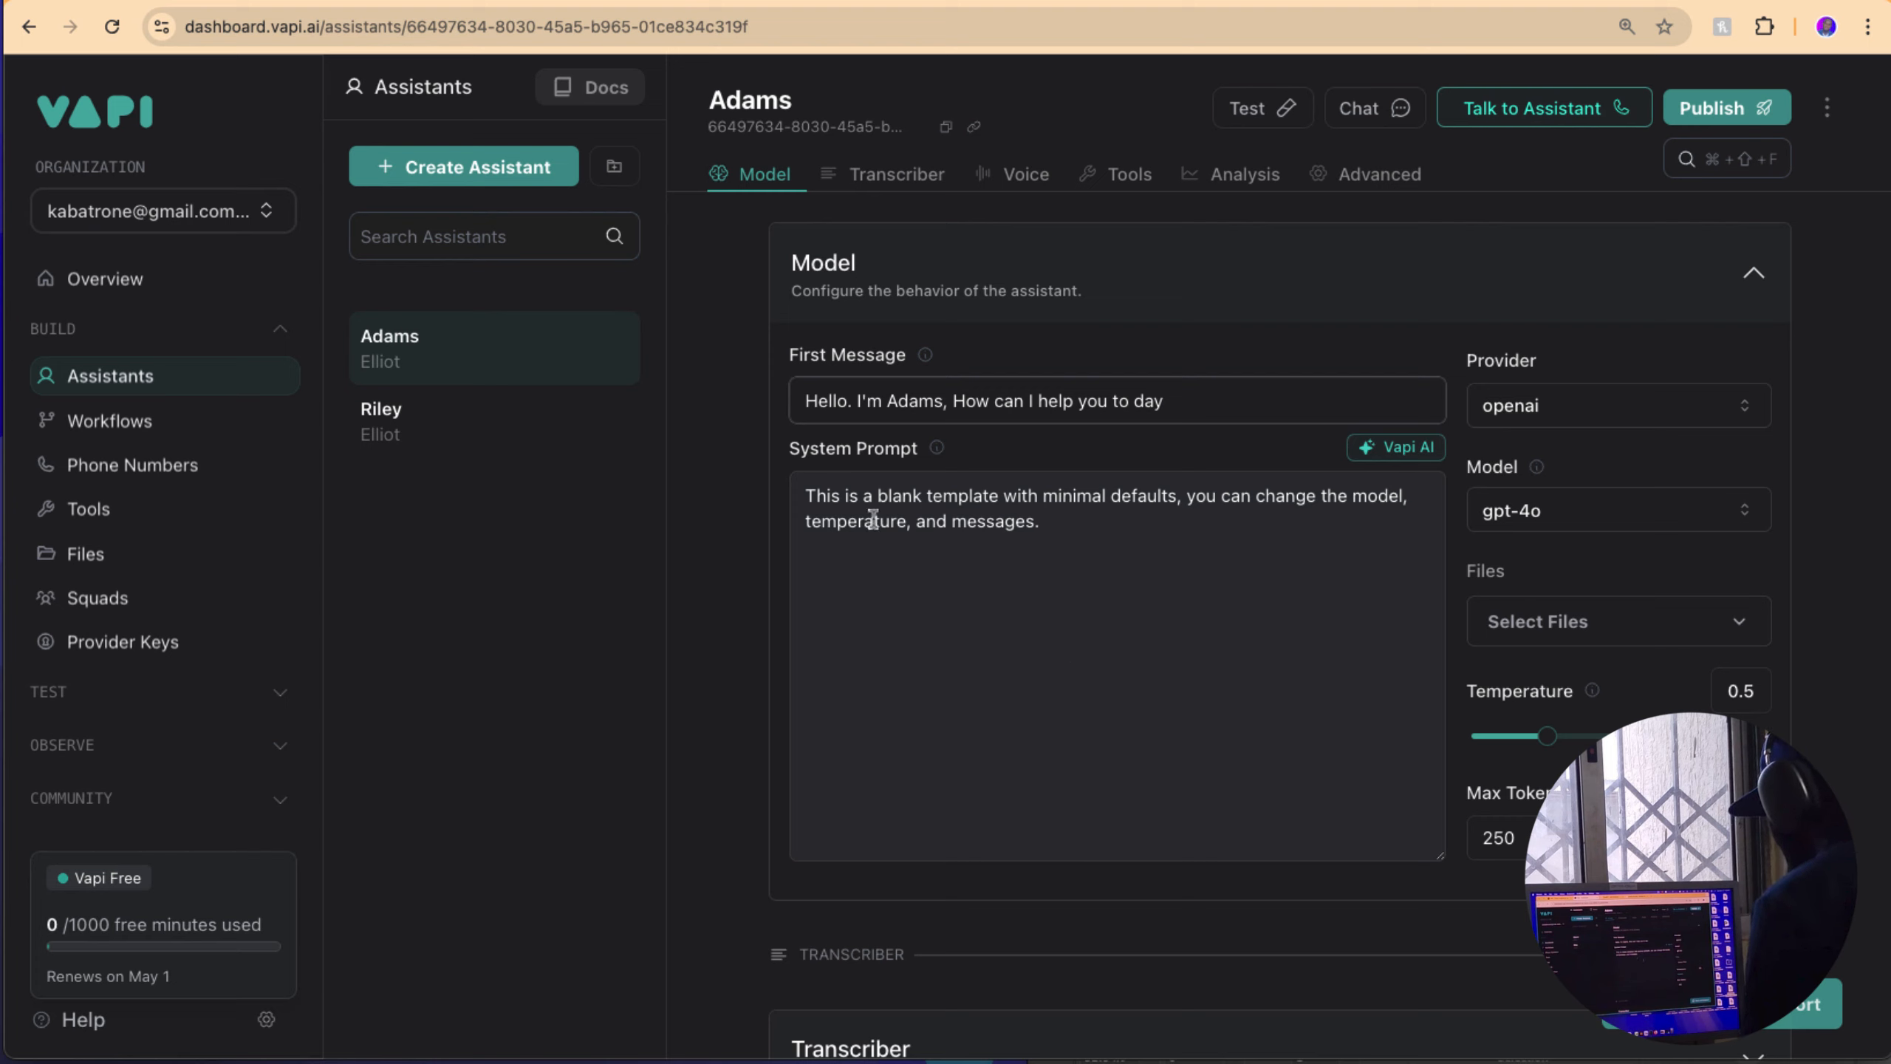
# Step: Keep openai as the model provider and set the model to GPT 4o Mini Cluster
pyautogui.scroll(2, 1042, 521)
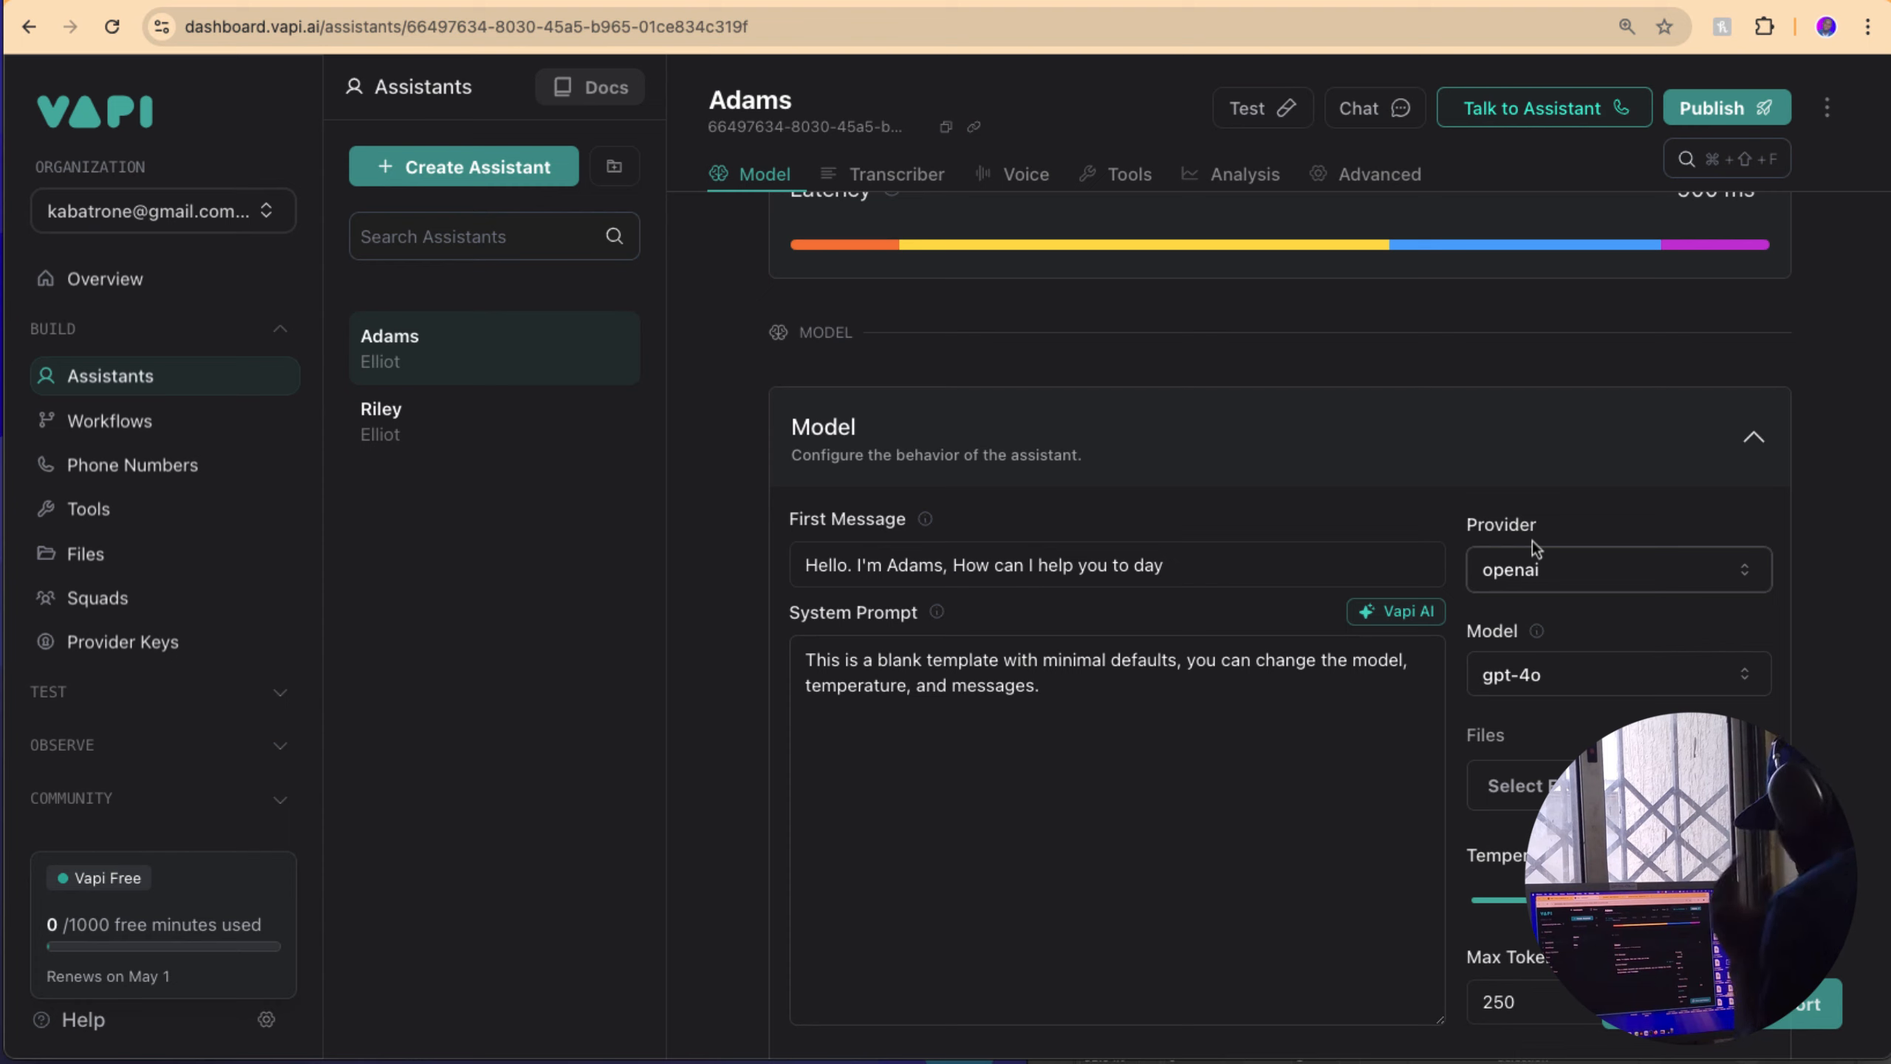
pyautogui.click(1558, 583)
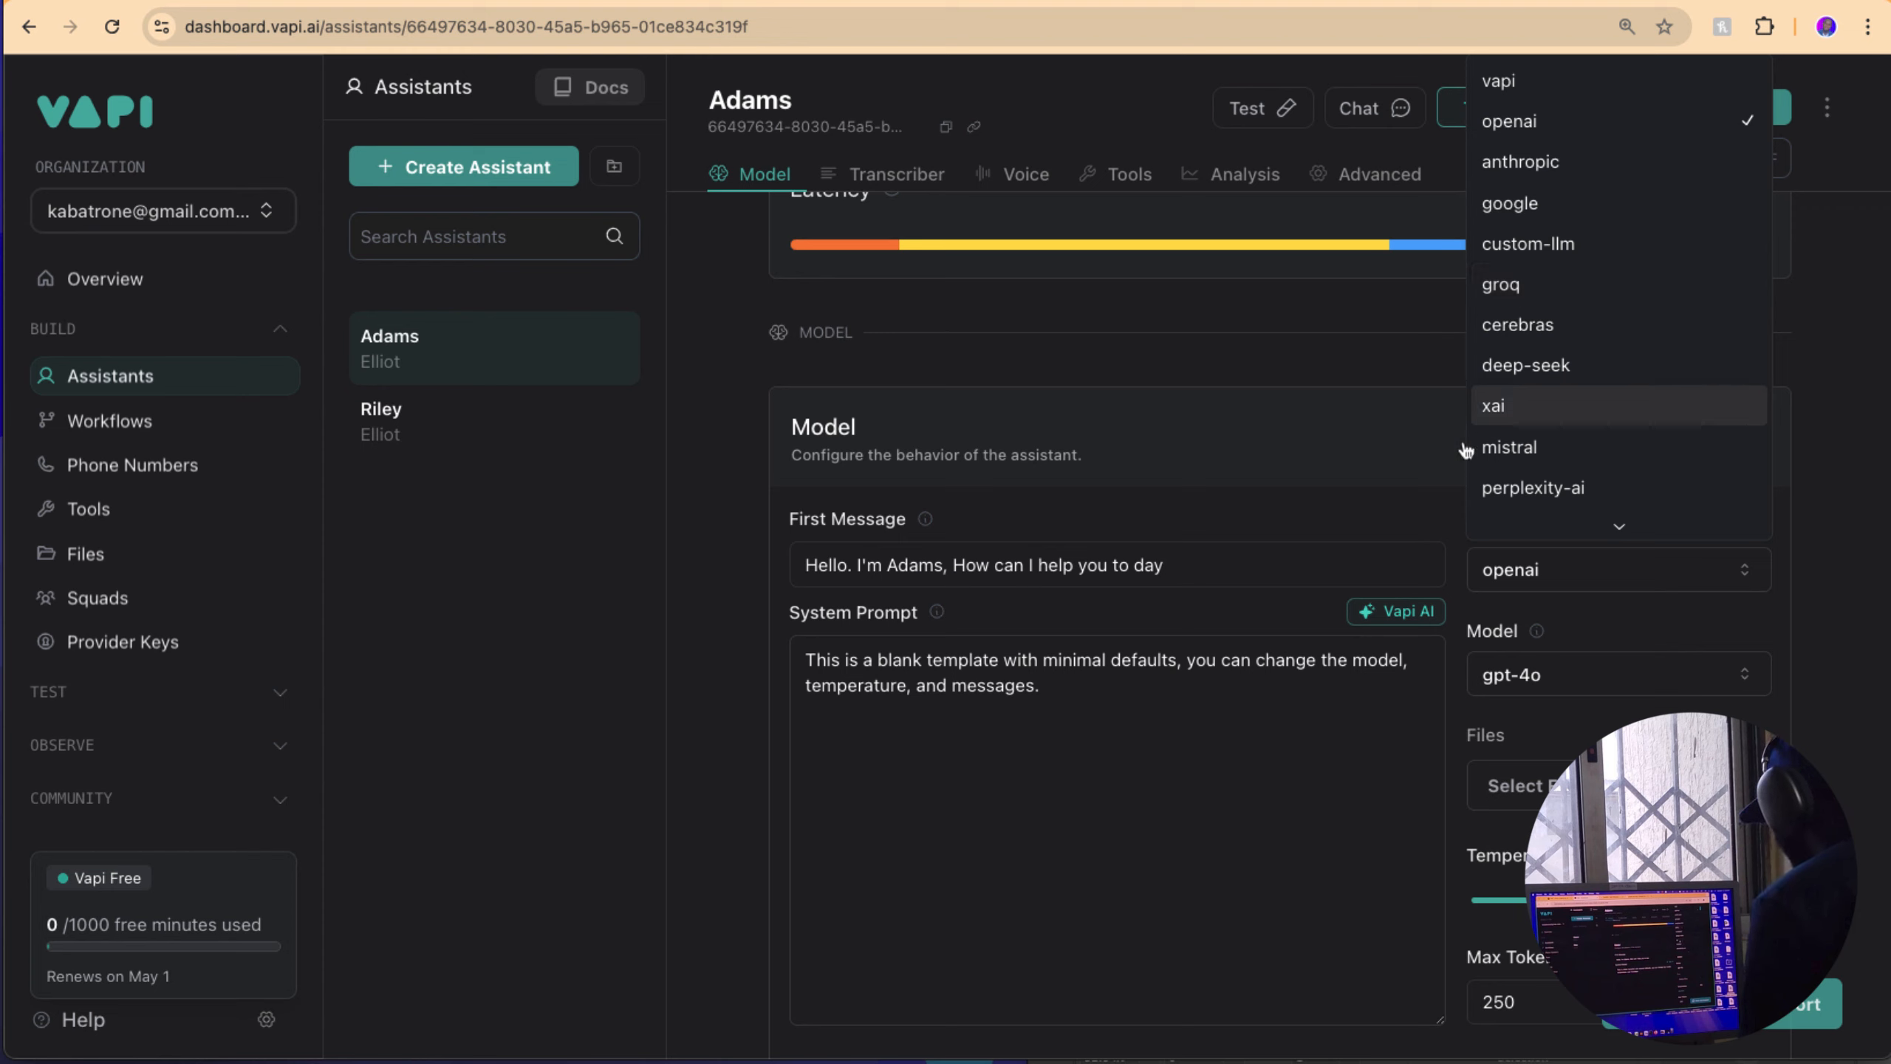
pyautogui.click(1558, 131)
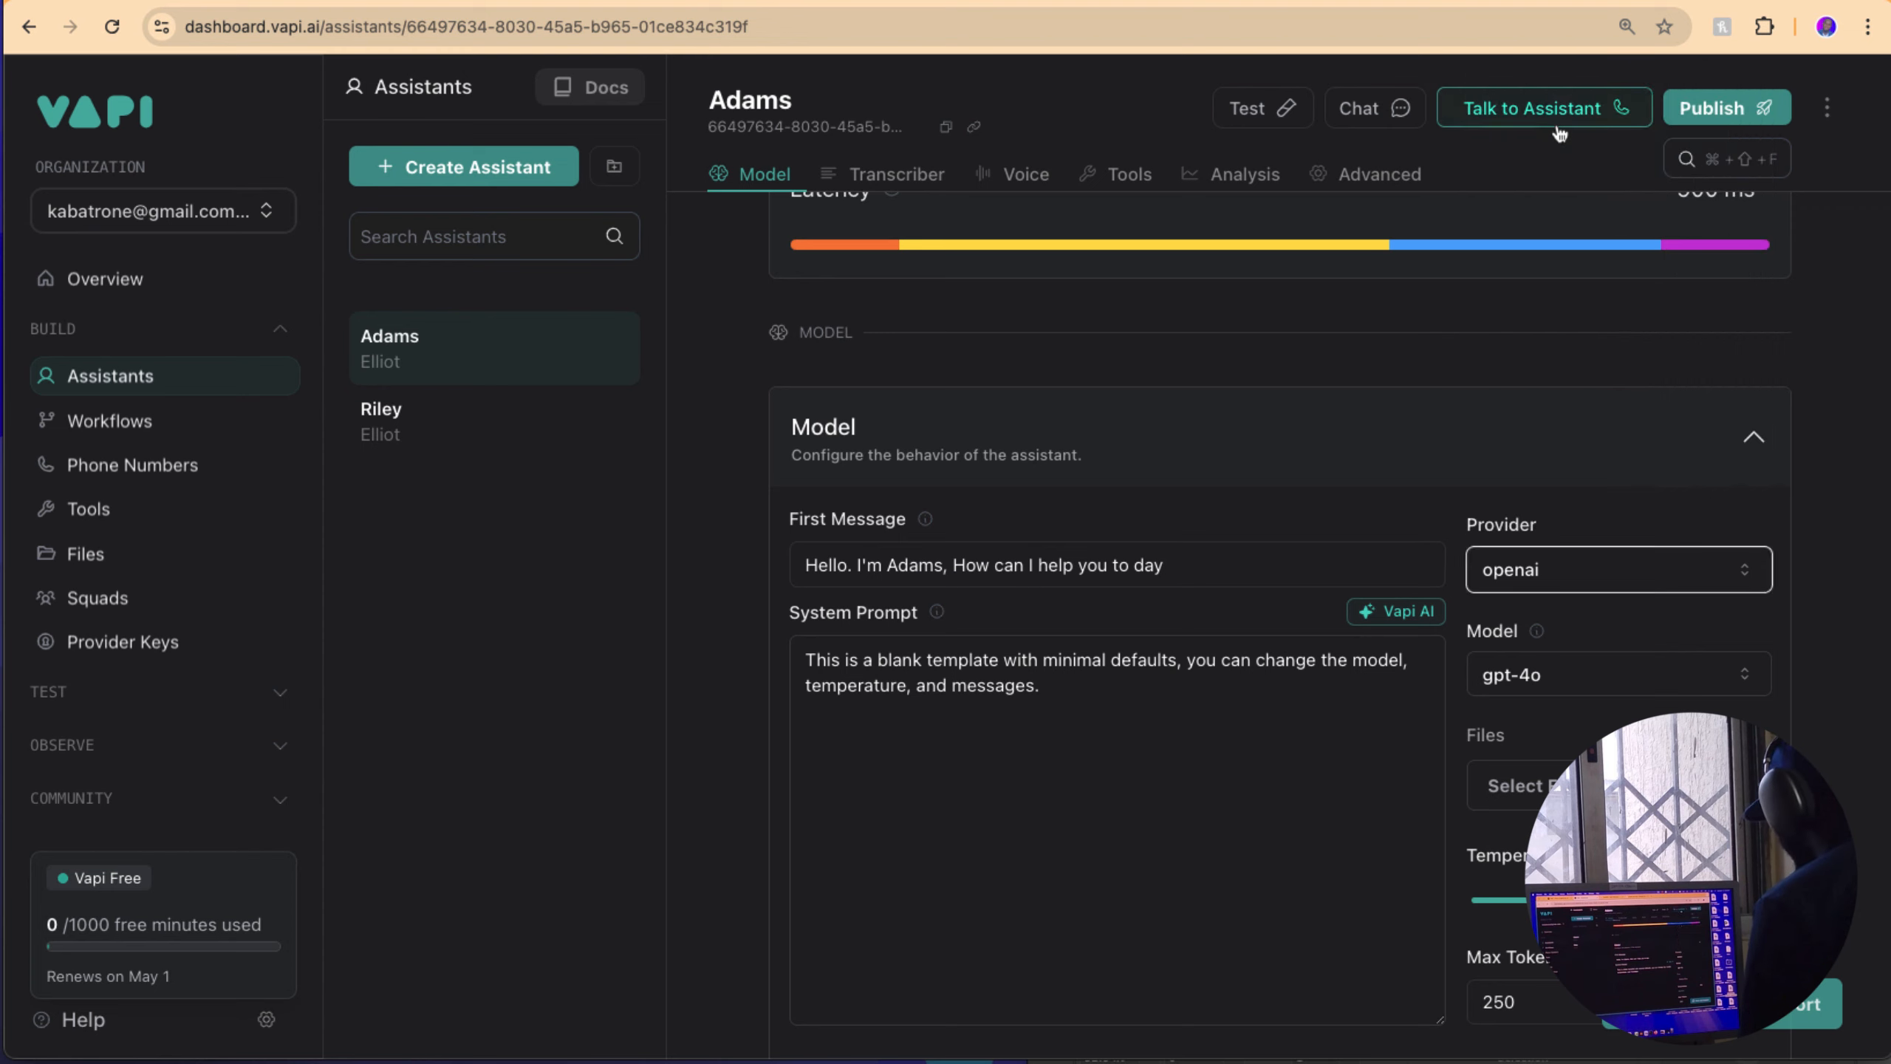
pyautogui.click(1577, 678)
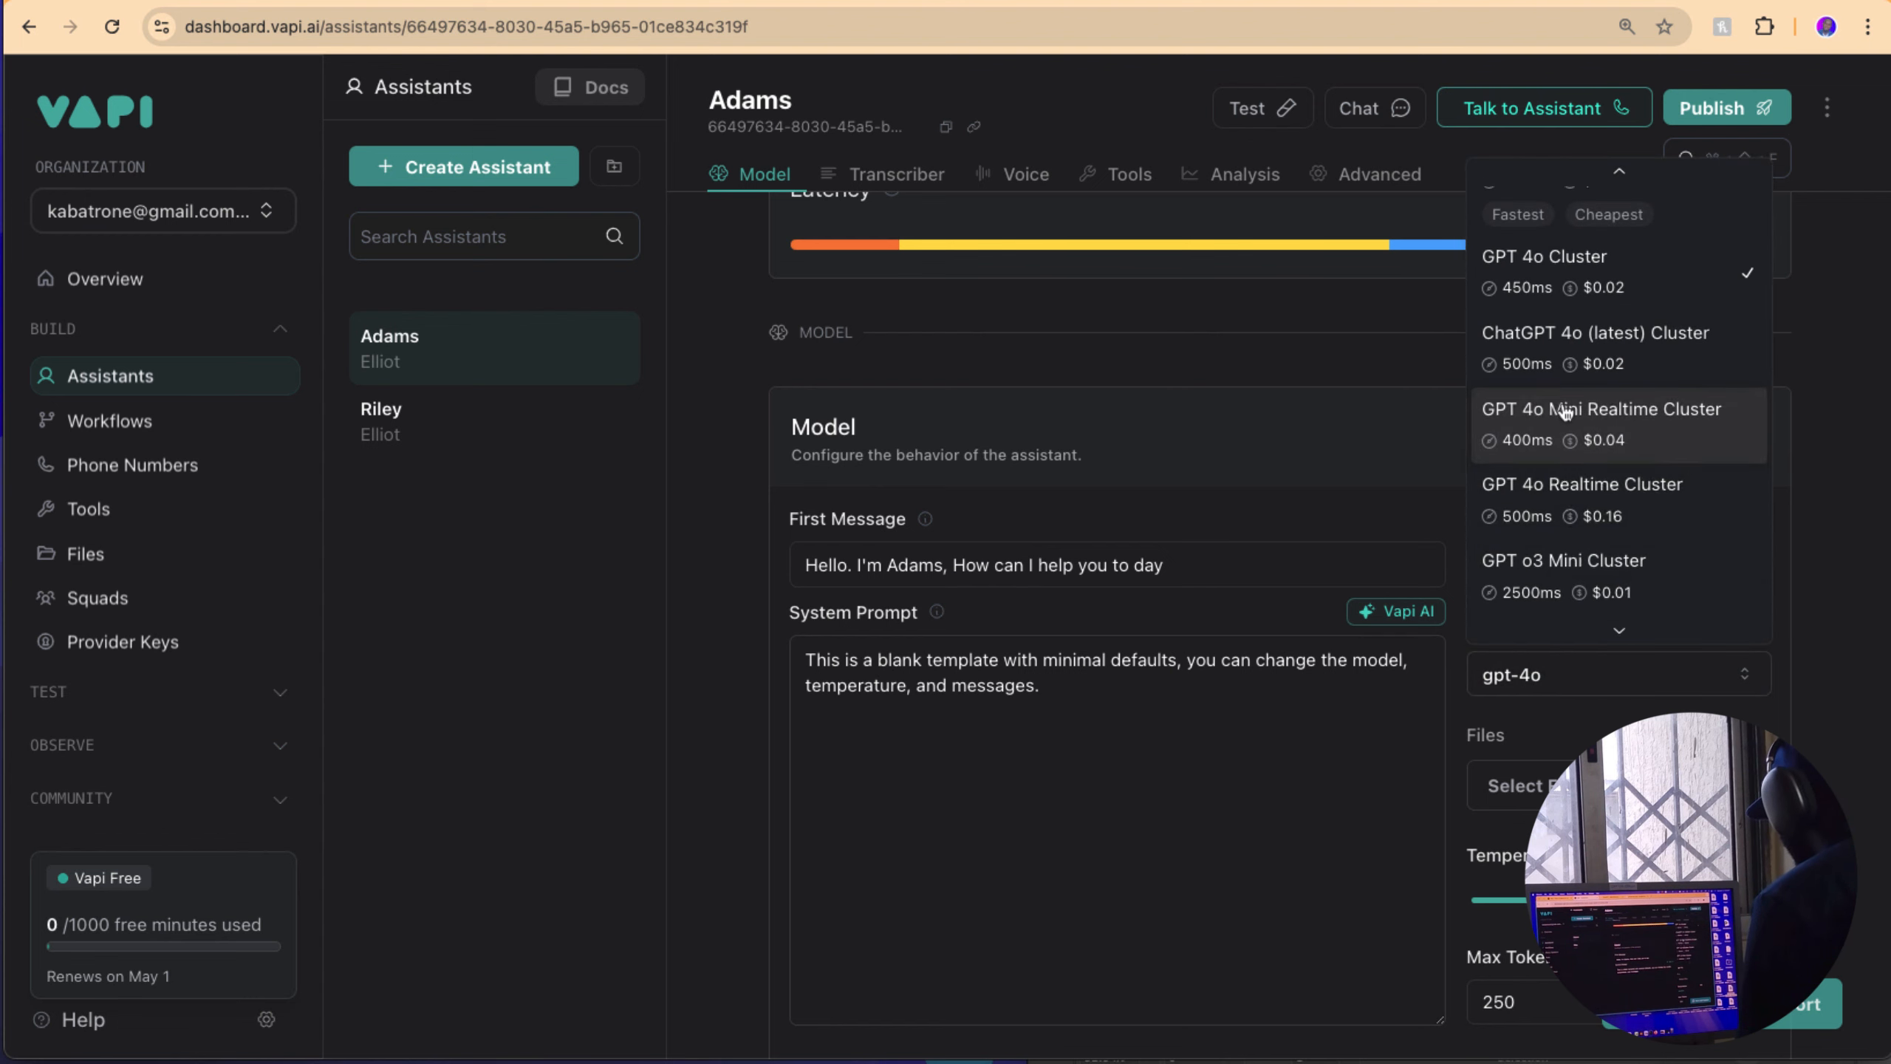
pyautogui.scroll(2, 1567, 413)
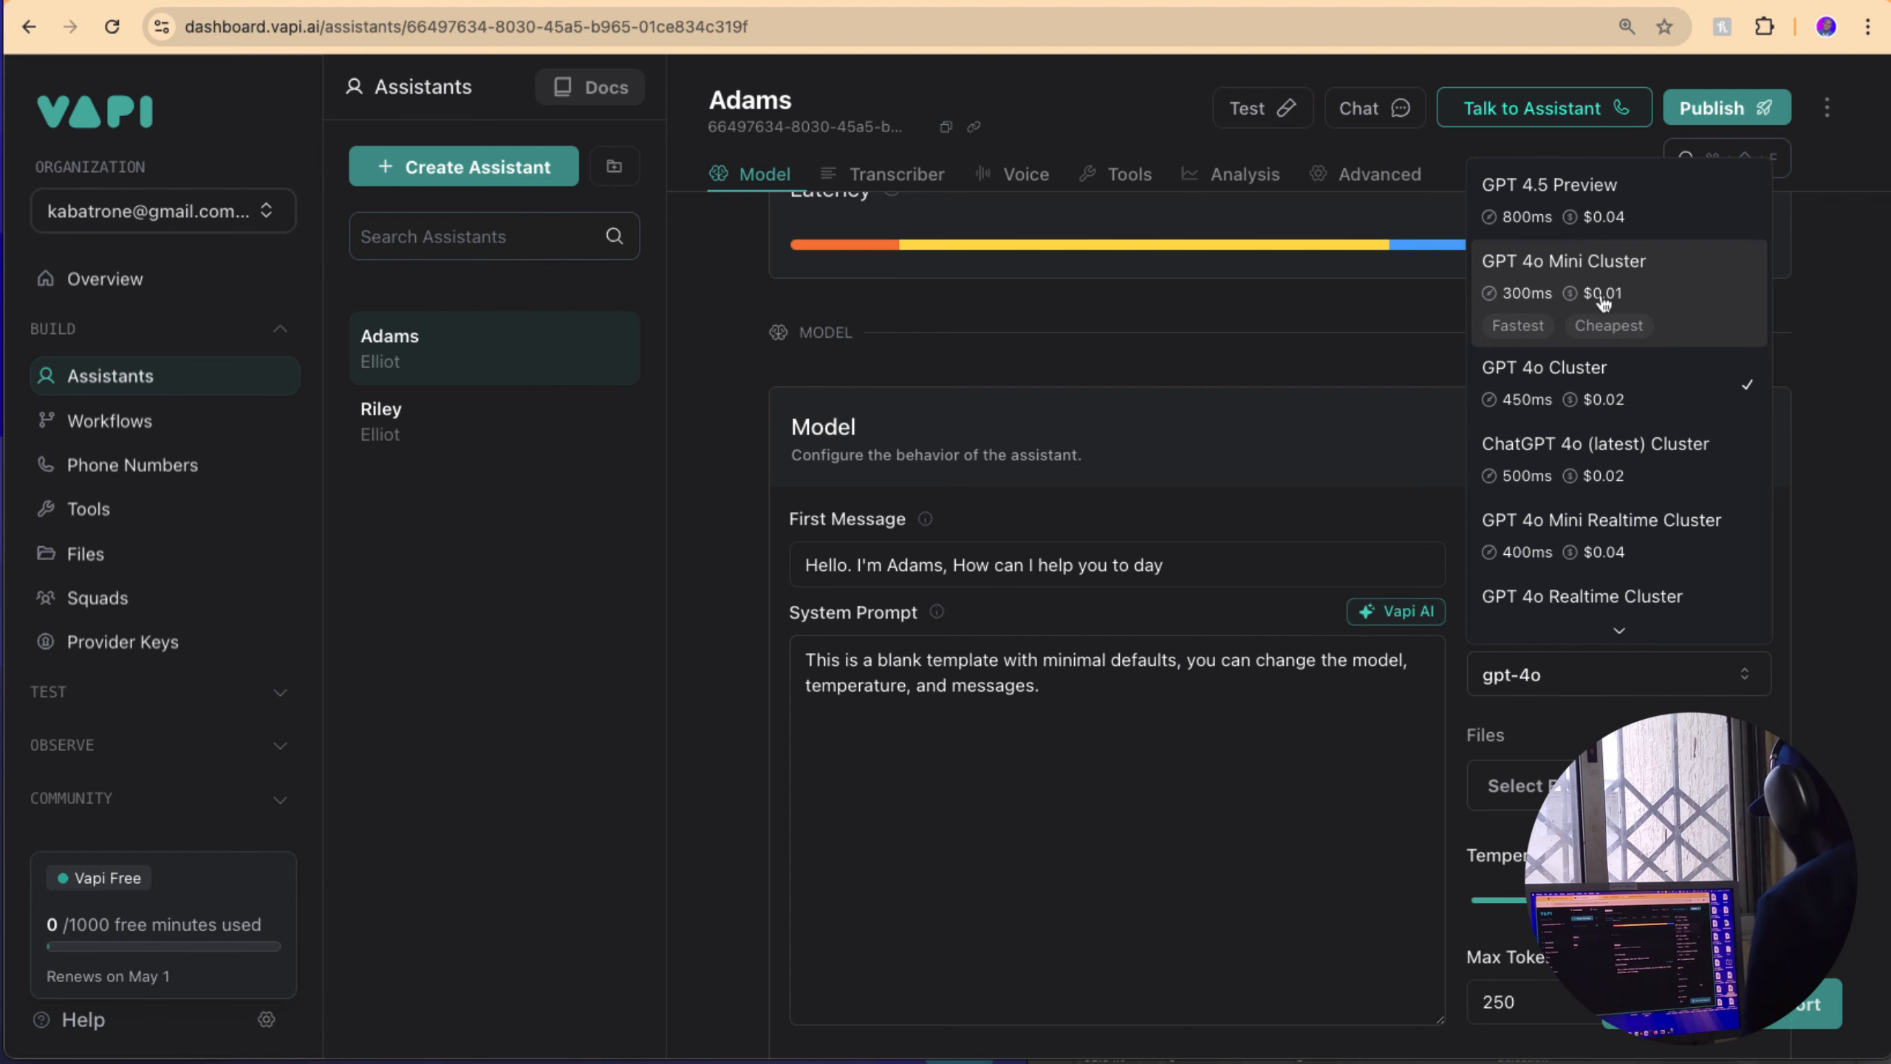
pyautogui.click(1608, 328)
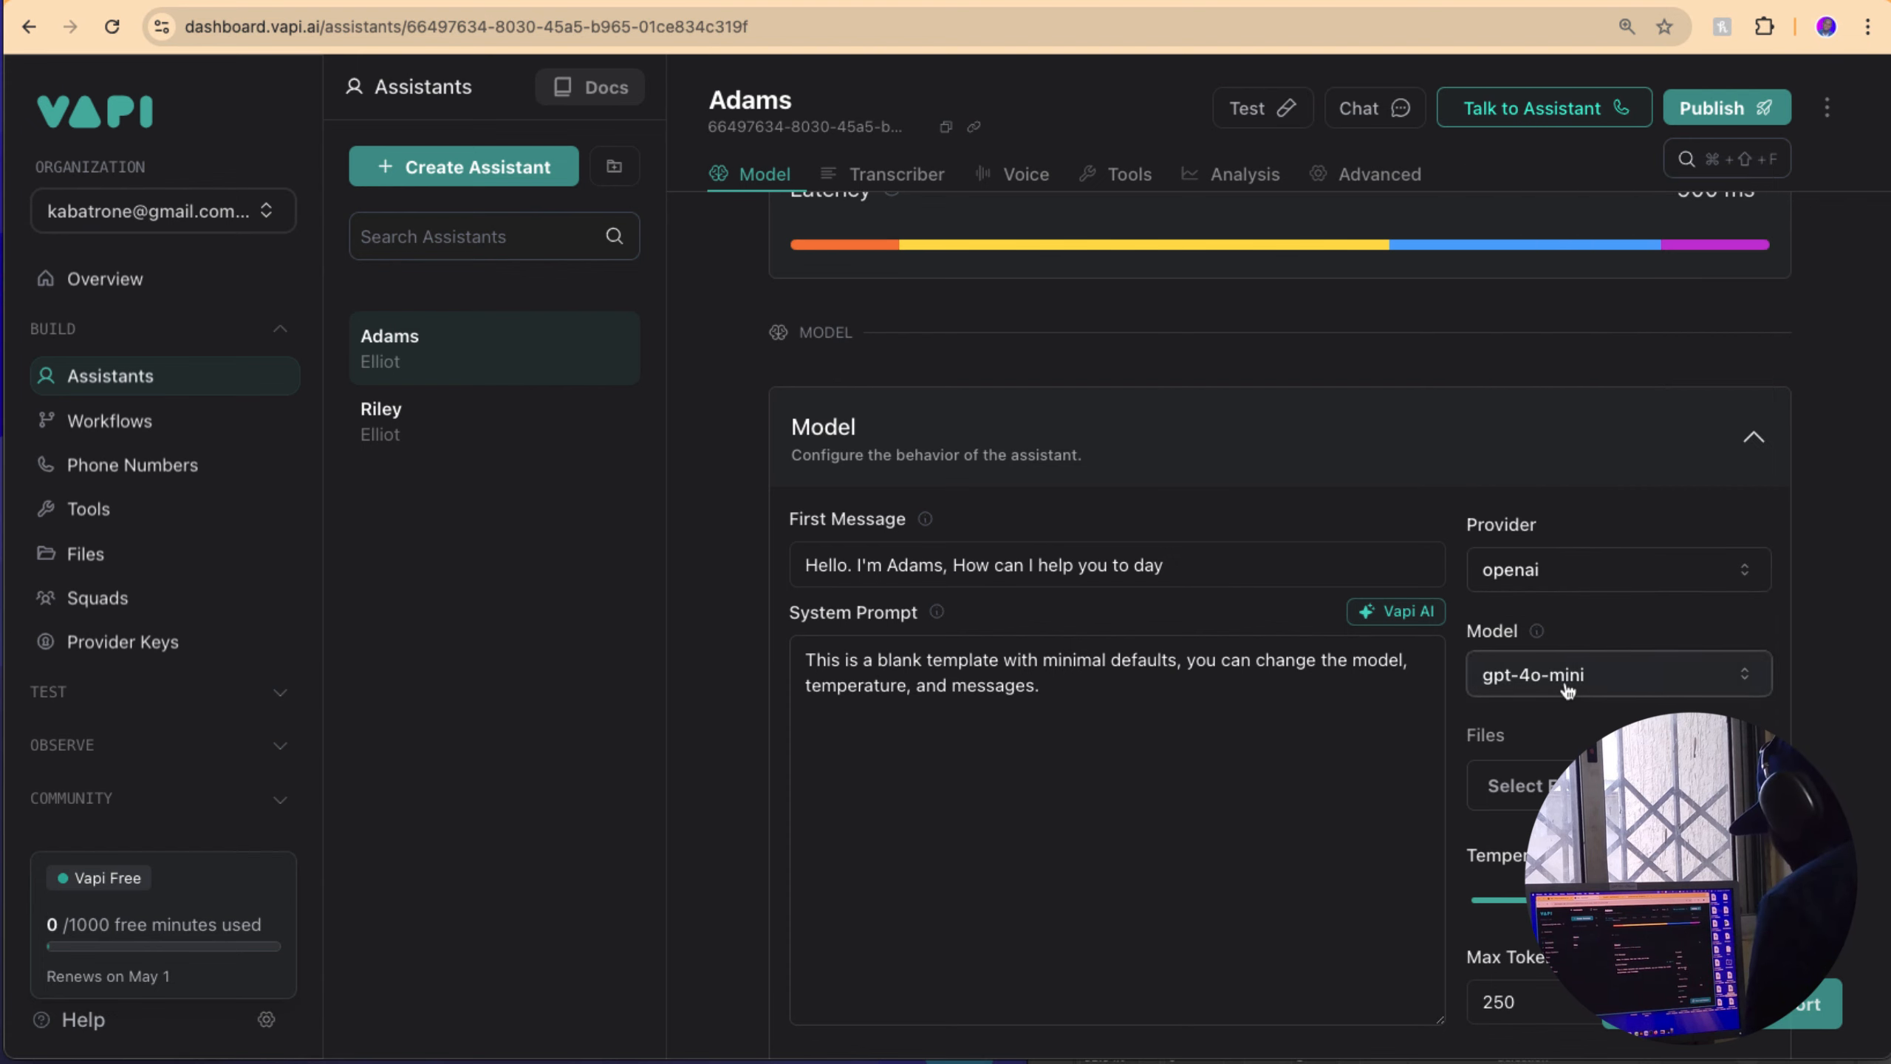
# Step: Check the options for attaching files to the assistant's model without adding any
pyautogui.scroll(-5, 1585, 478)
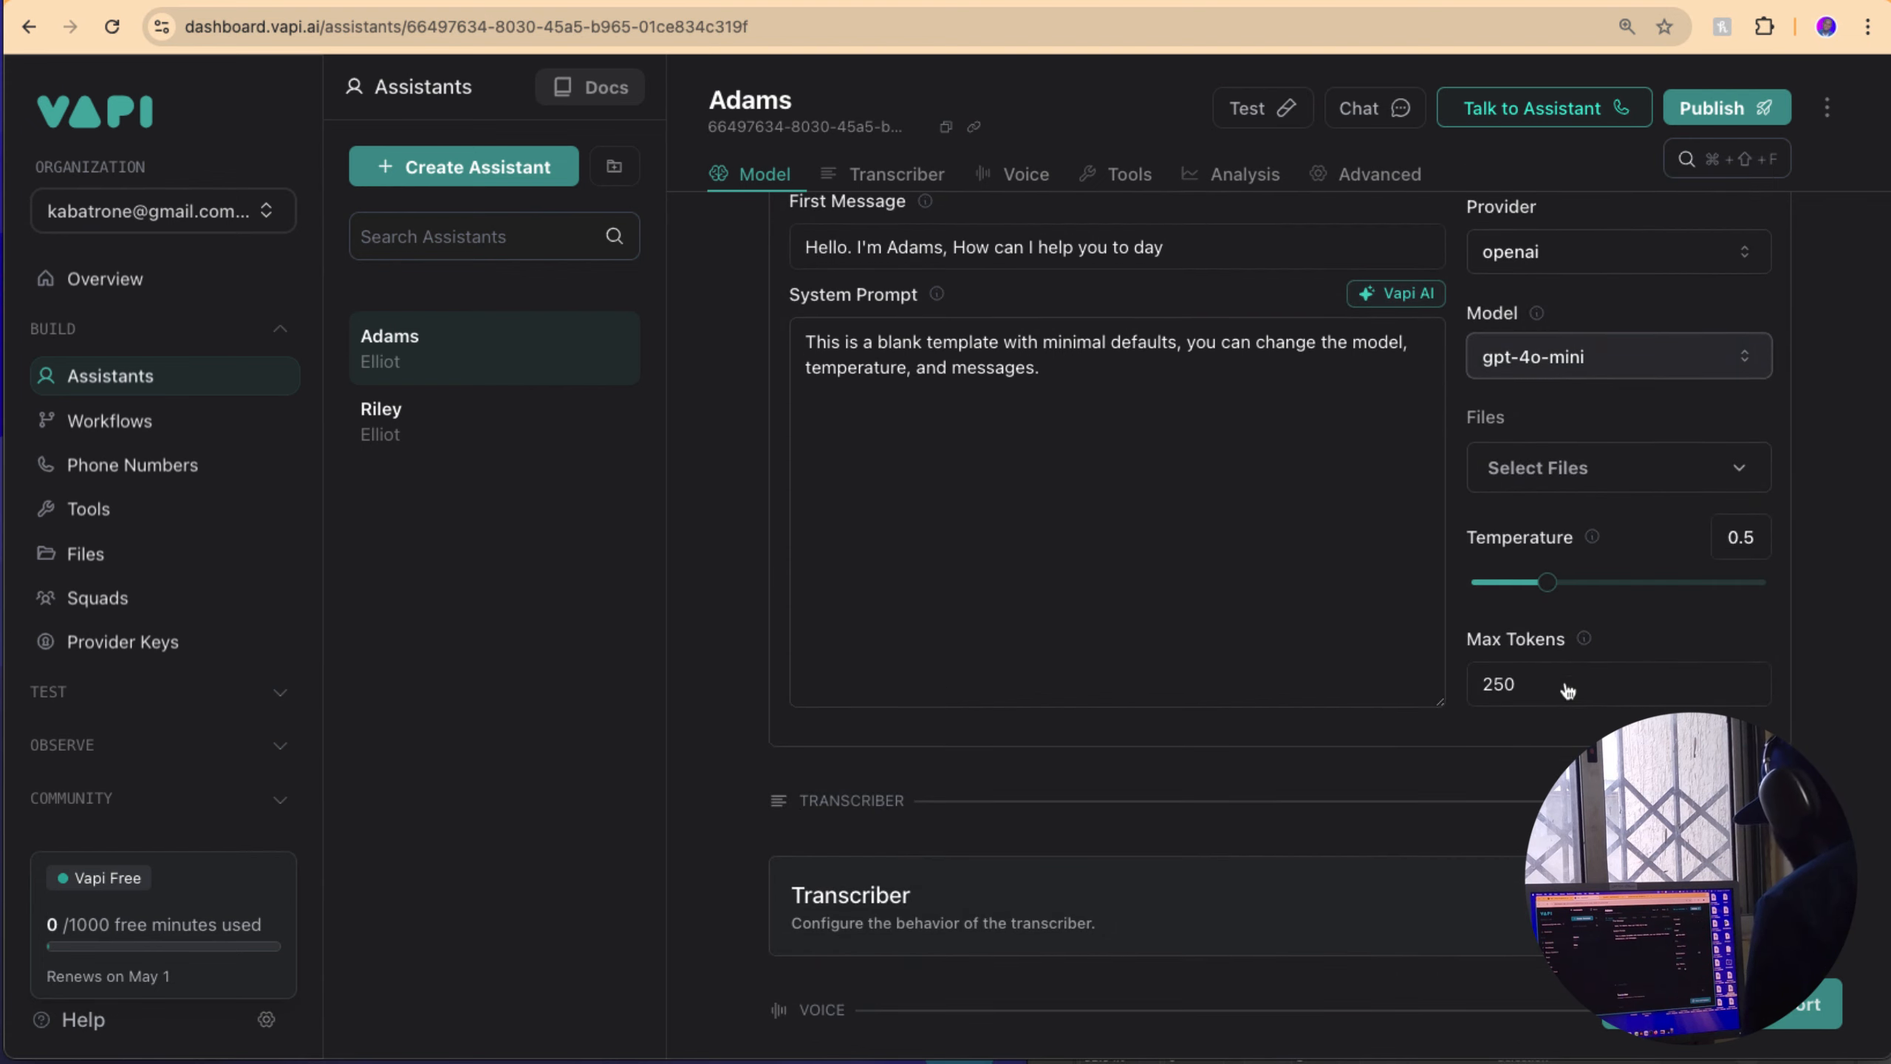
pyautogui.click(1586, 477)
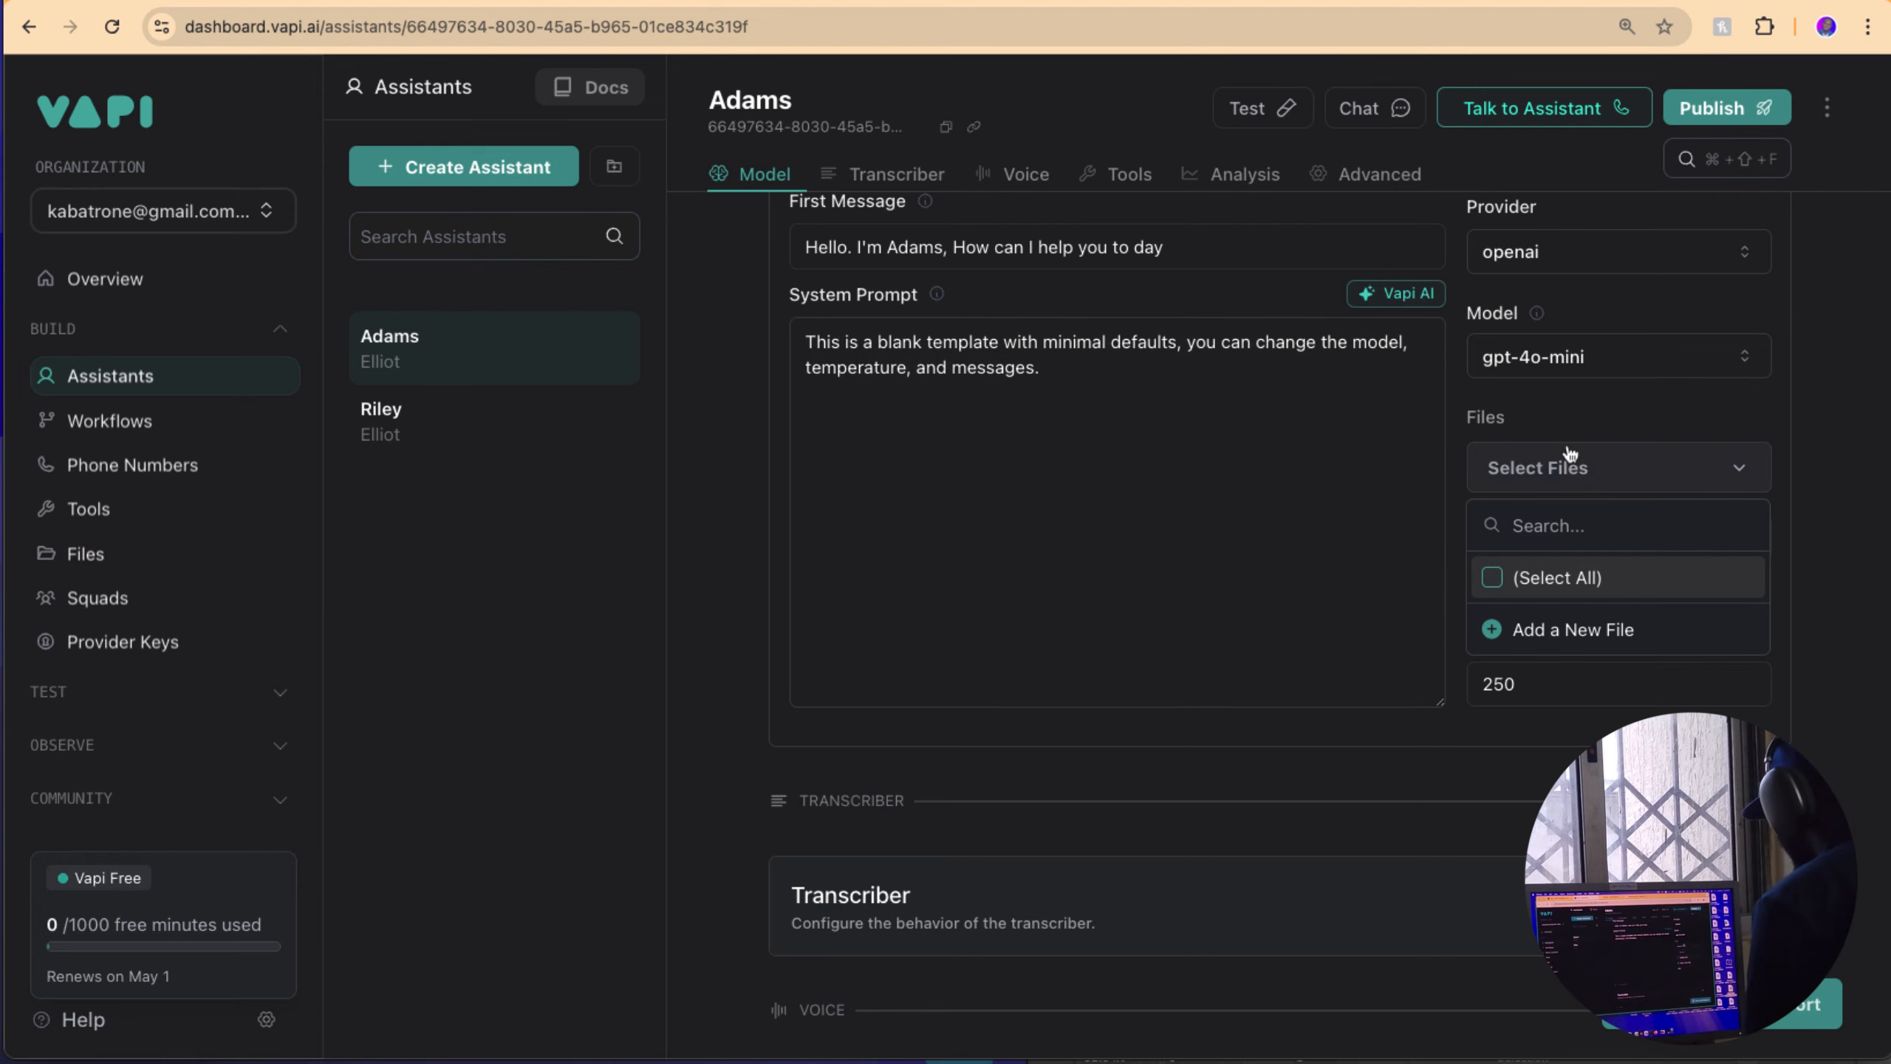
pyautogui.click(1577, 447)
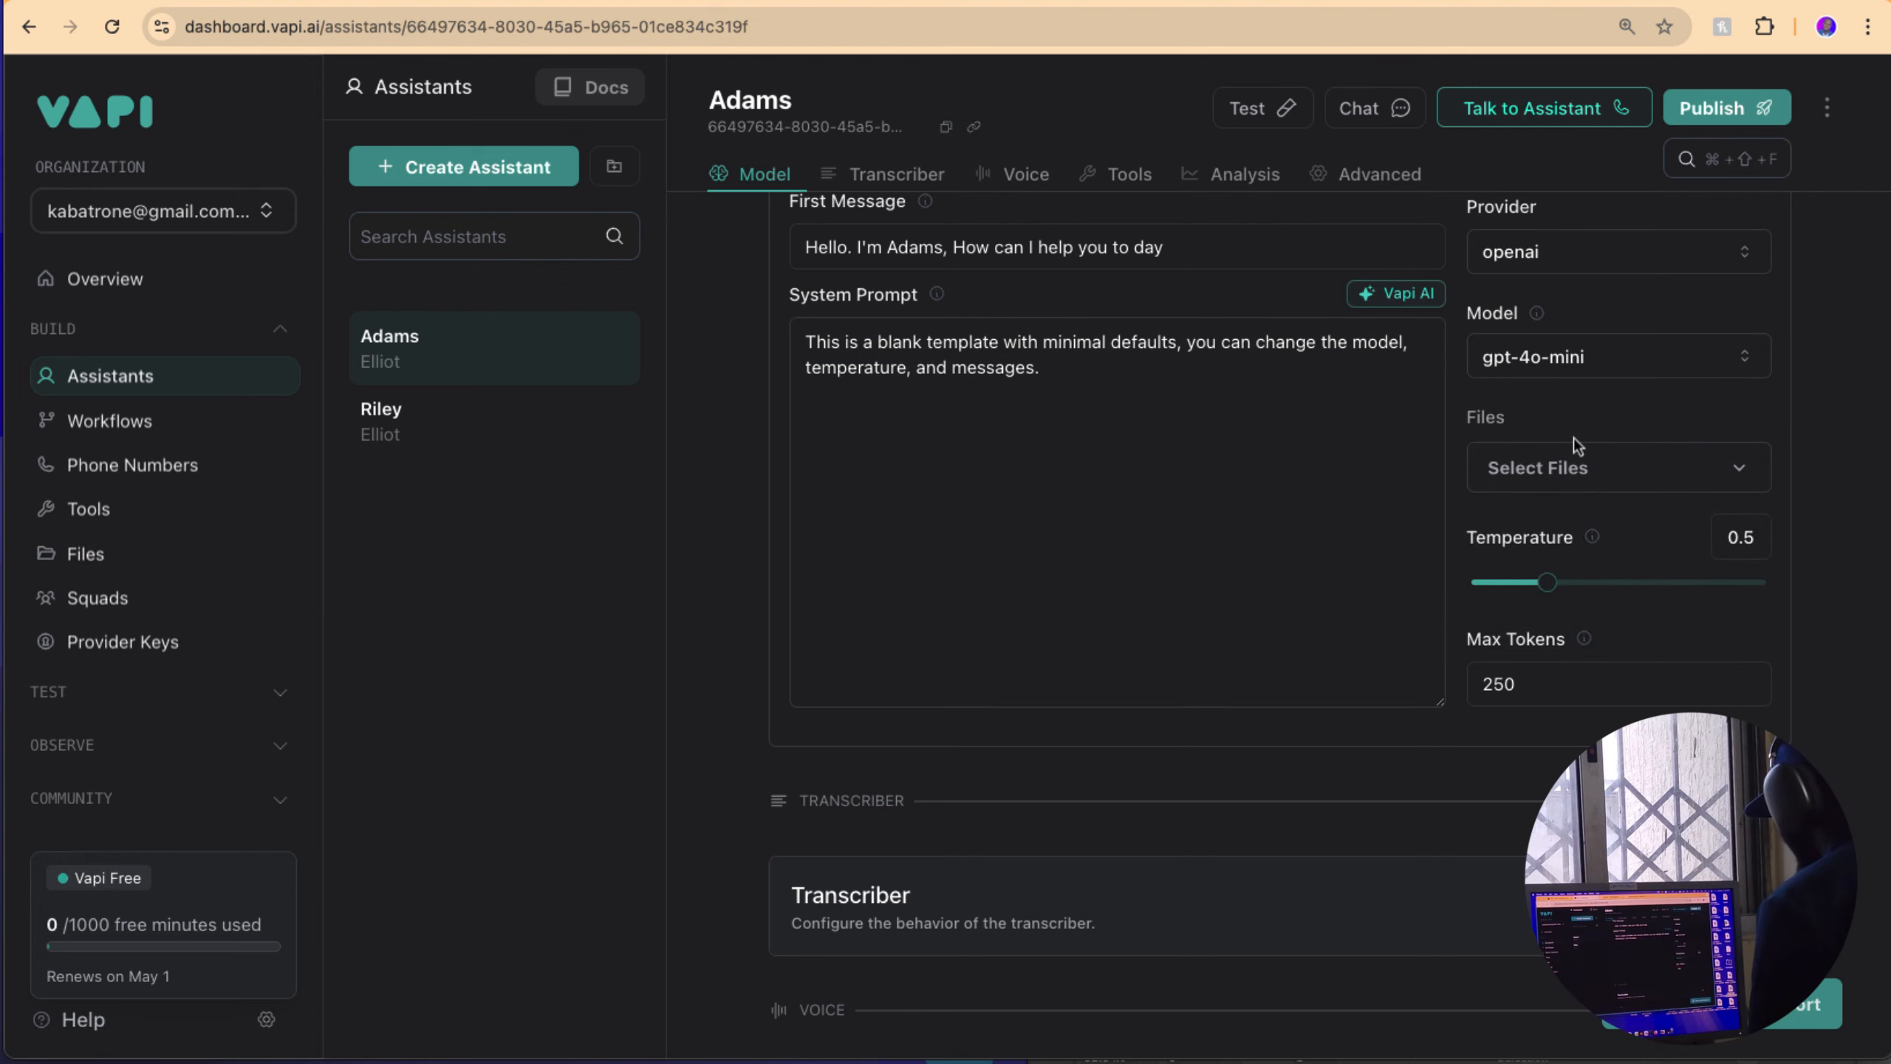
# Step: Look over the temperature and max tokens settings and the transcriber, voice, tools and analysis sections of the Adams assistant
pyautogui.scroll(-3, 1574, 437)
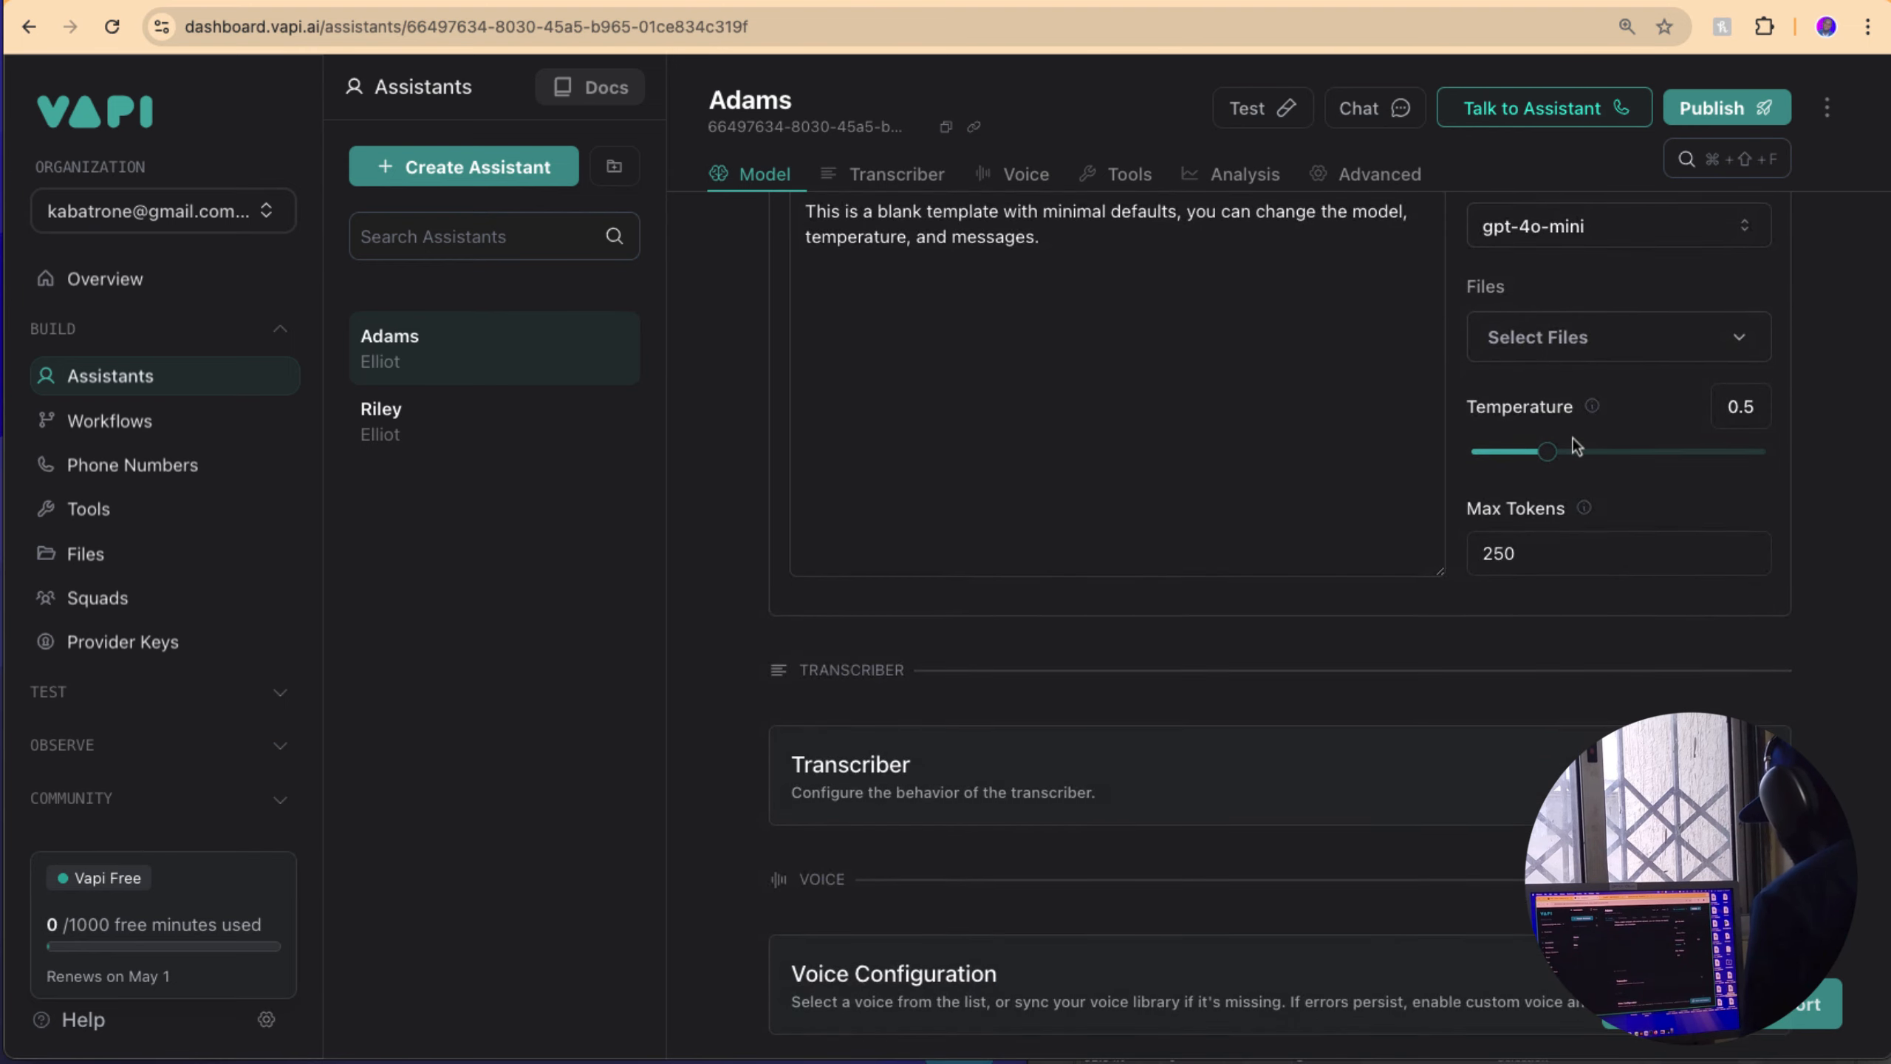
pyautogui.scroll(7, 1557, 417)
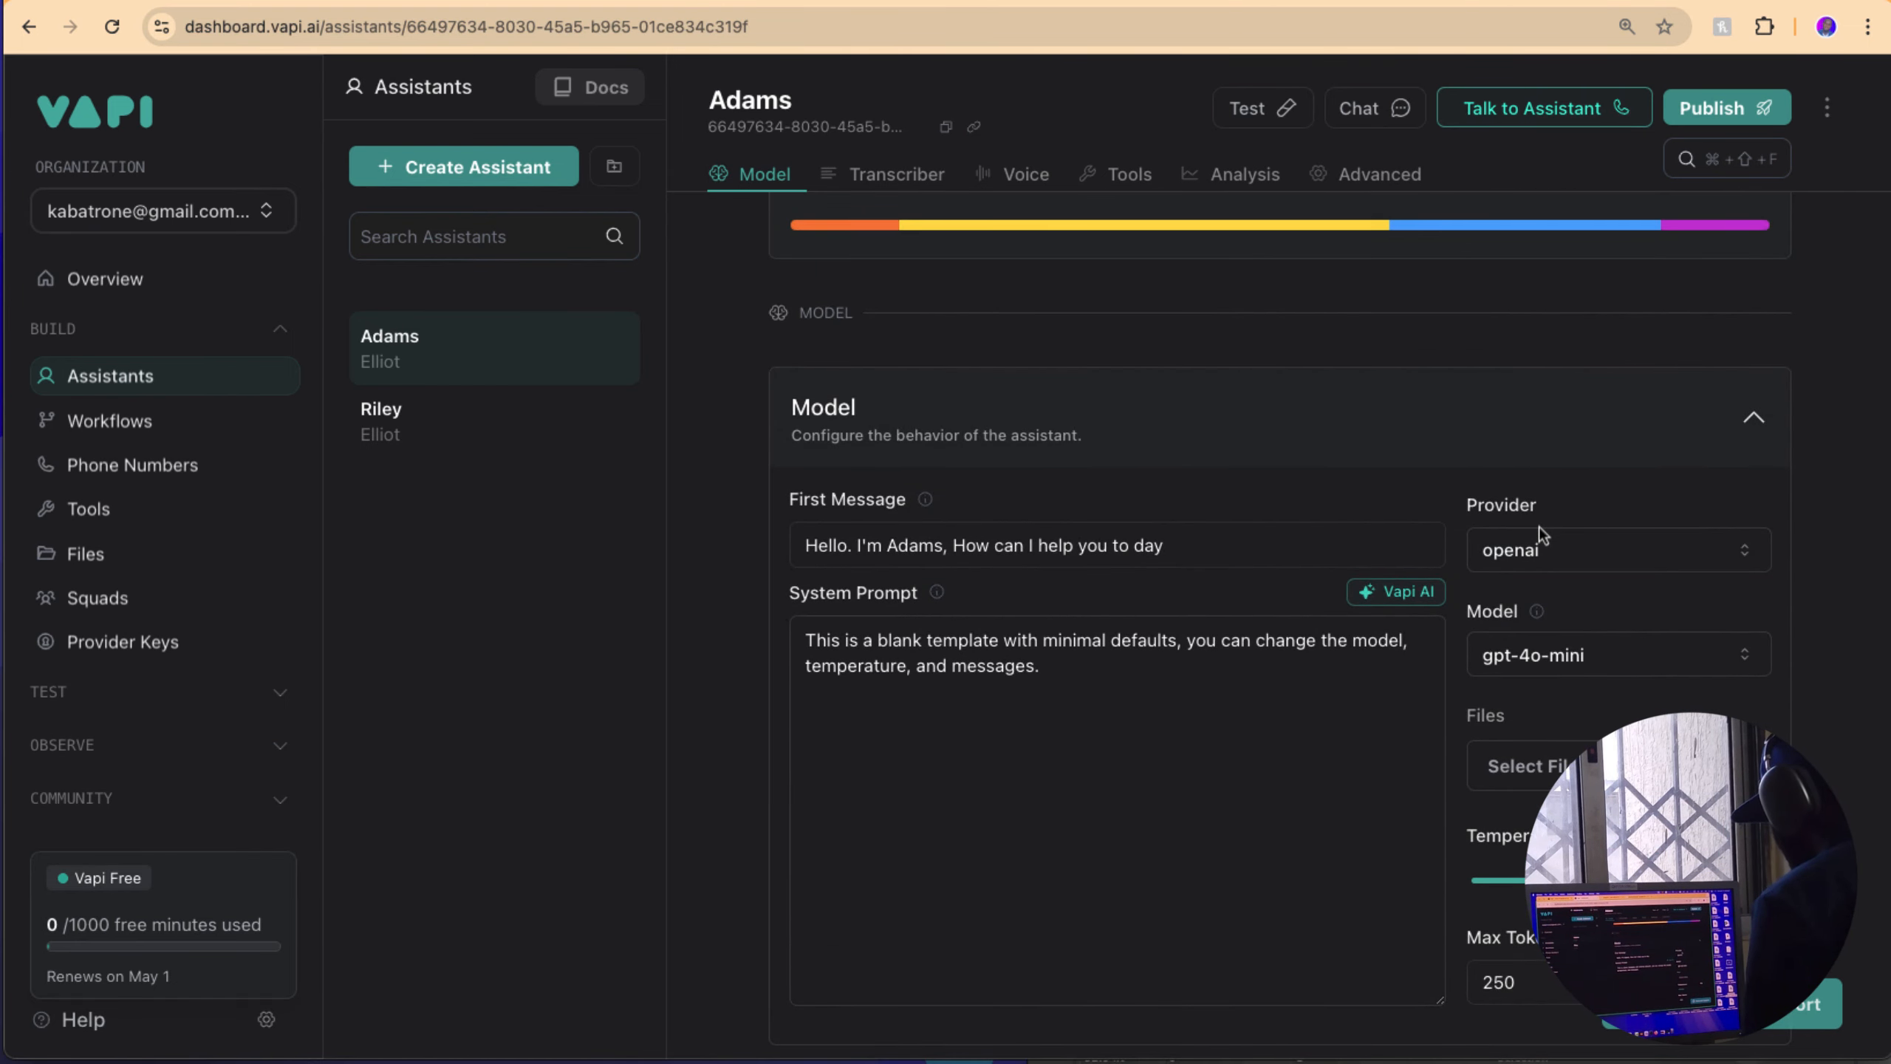
pyautogui.scroll(-5, 1188, 455)
pyautogui.scroll(-3, 1199, 447)
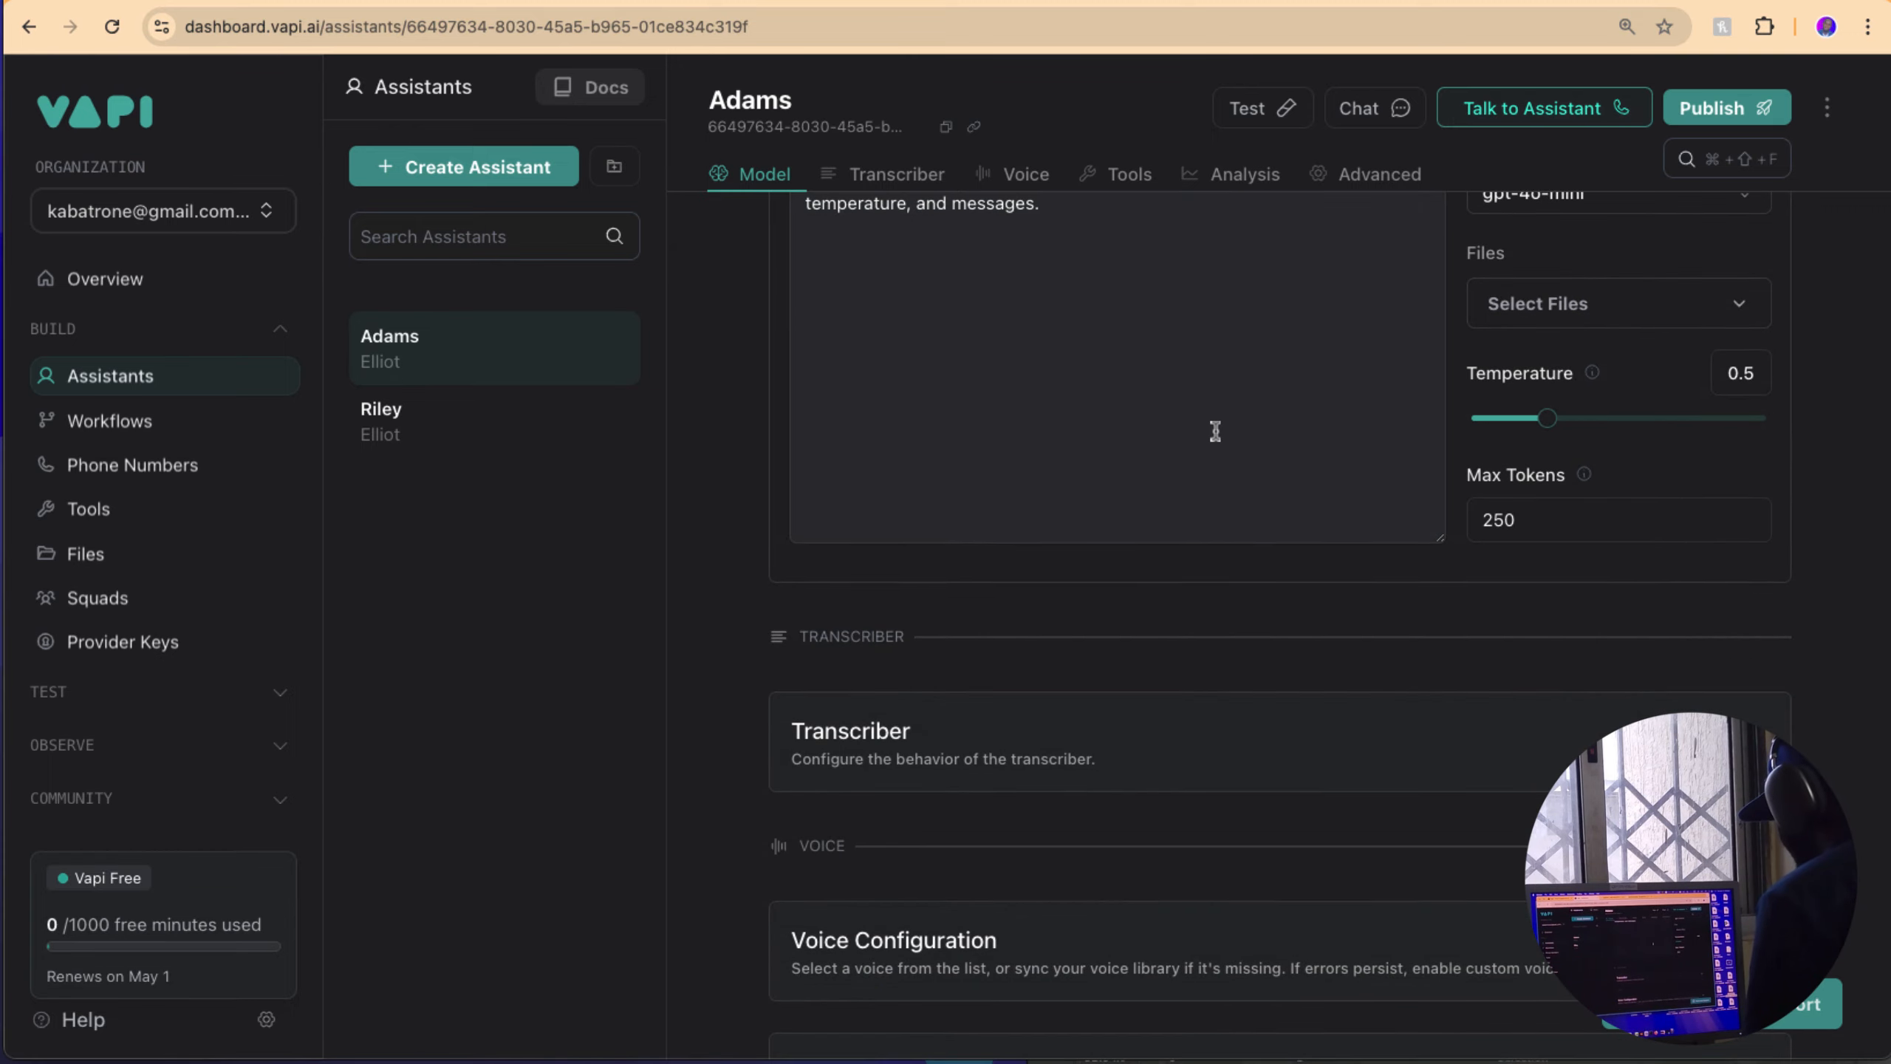
pyautogui.scroll(-12, 1217, 432)
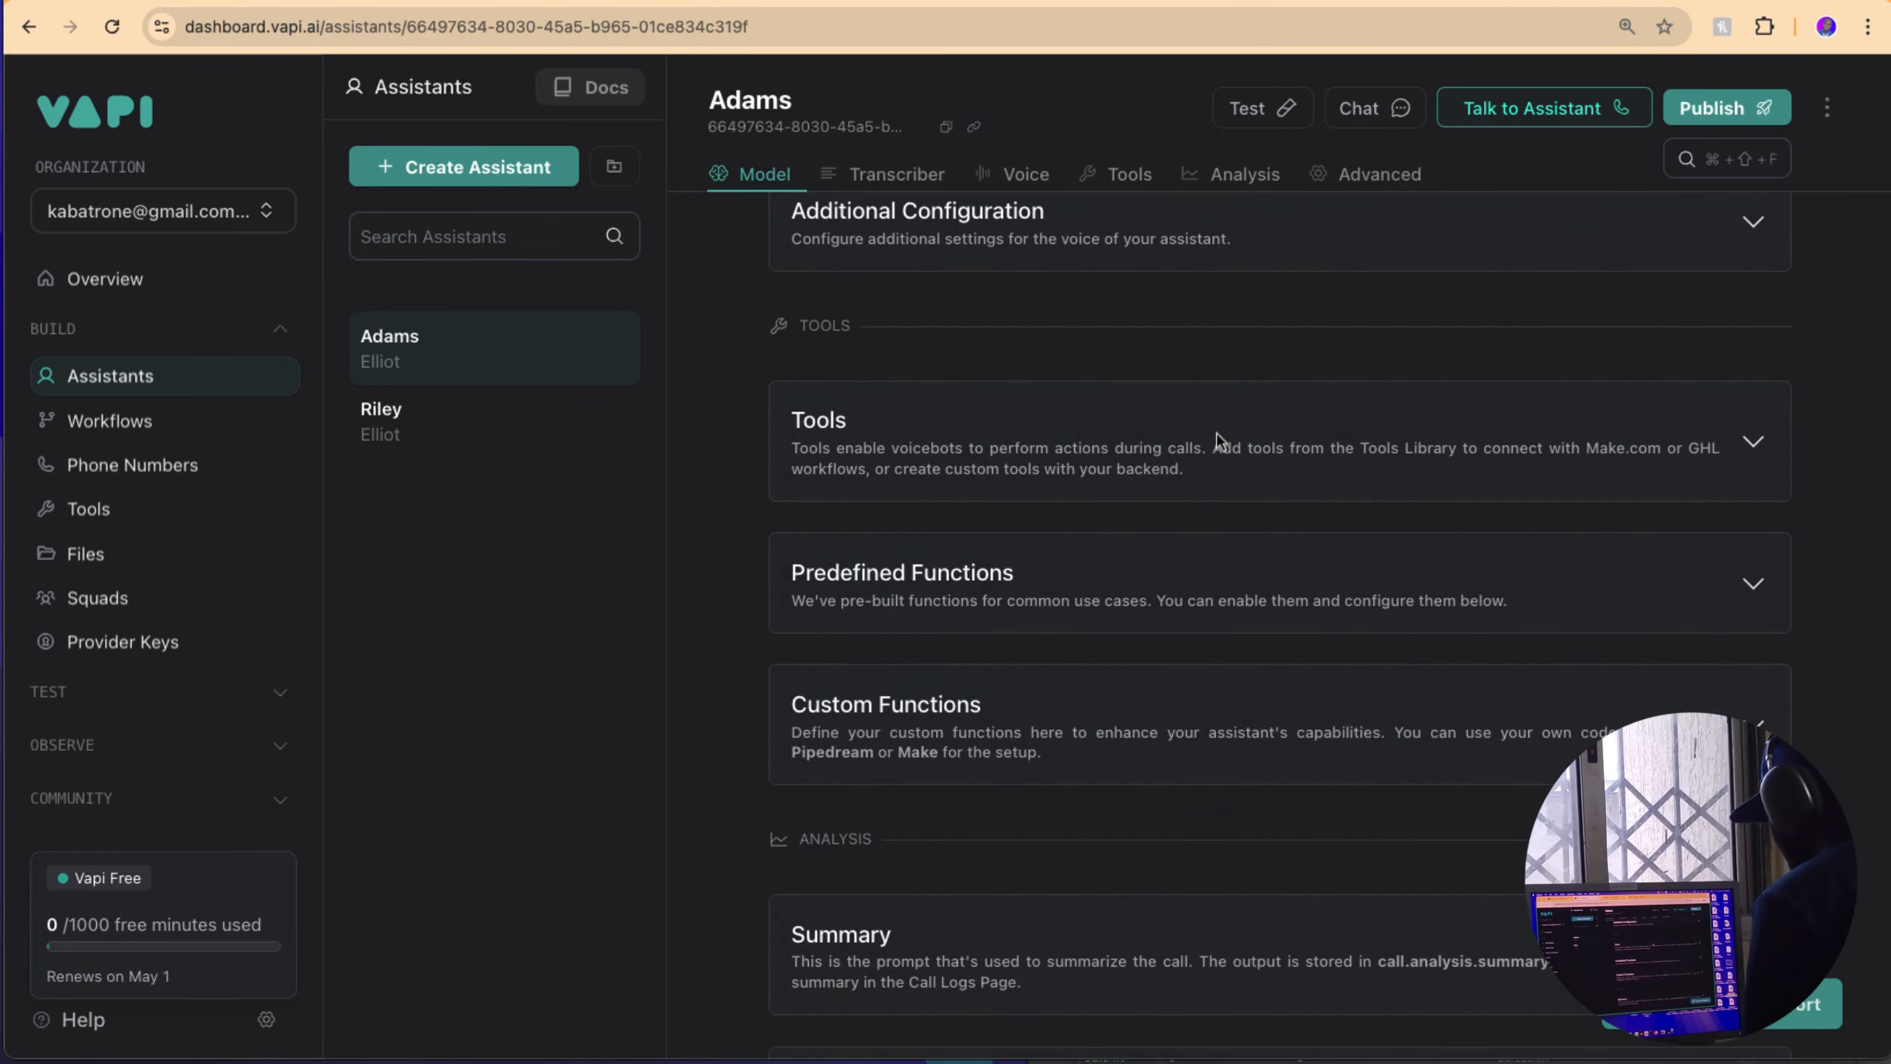
pyautogui.scroll(6, 1217, 433)
pyautogui.scroll(14, 1219, 439)
pyautogui.scroll(-11, 1219, 439)
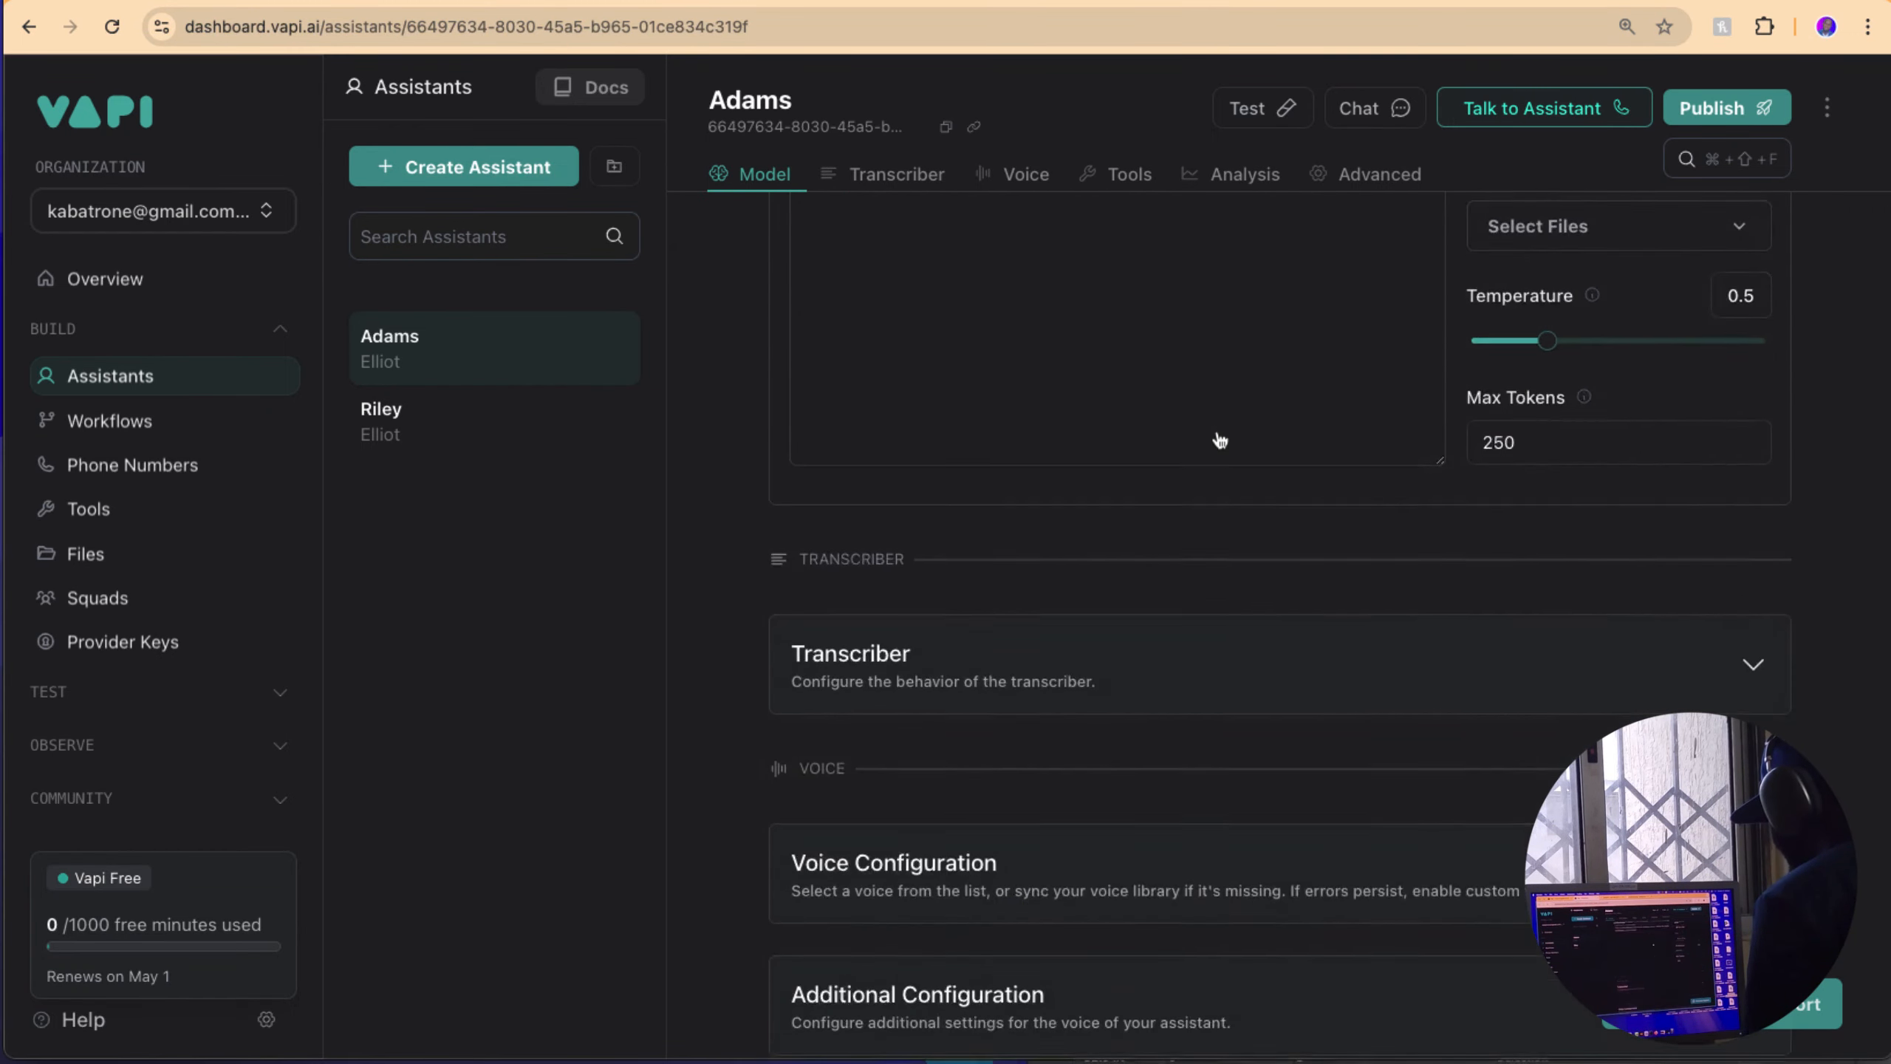
pyautogui.scroll(-4, 1219, 440)
pyautogui.scroll(5, 1220, 440)
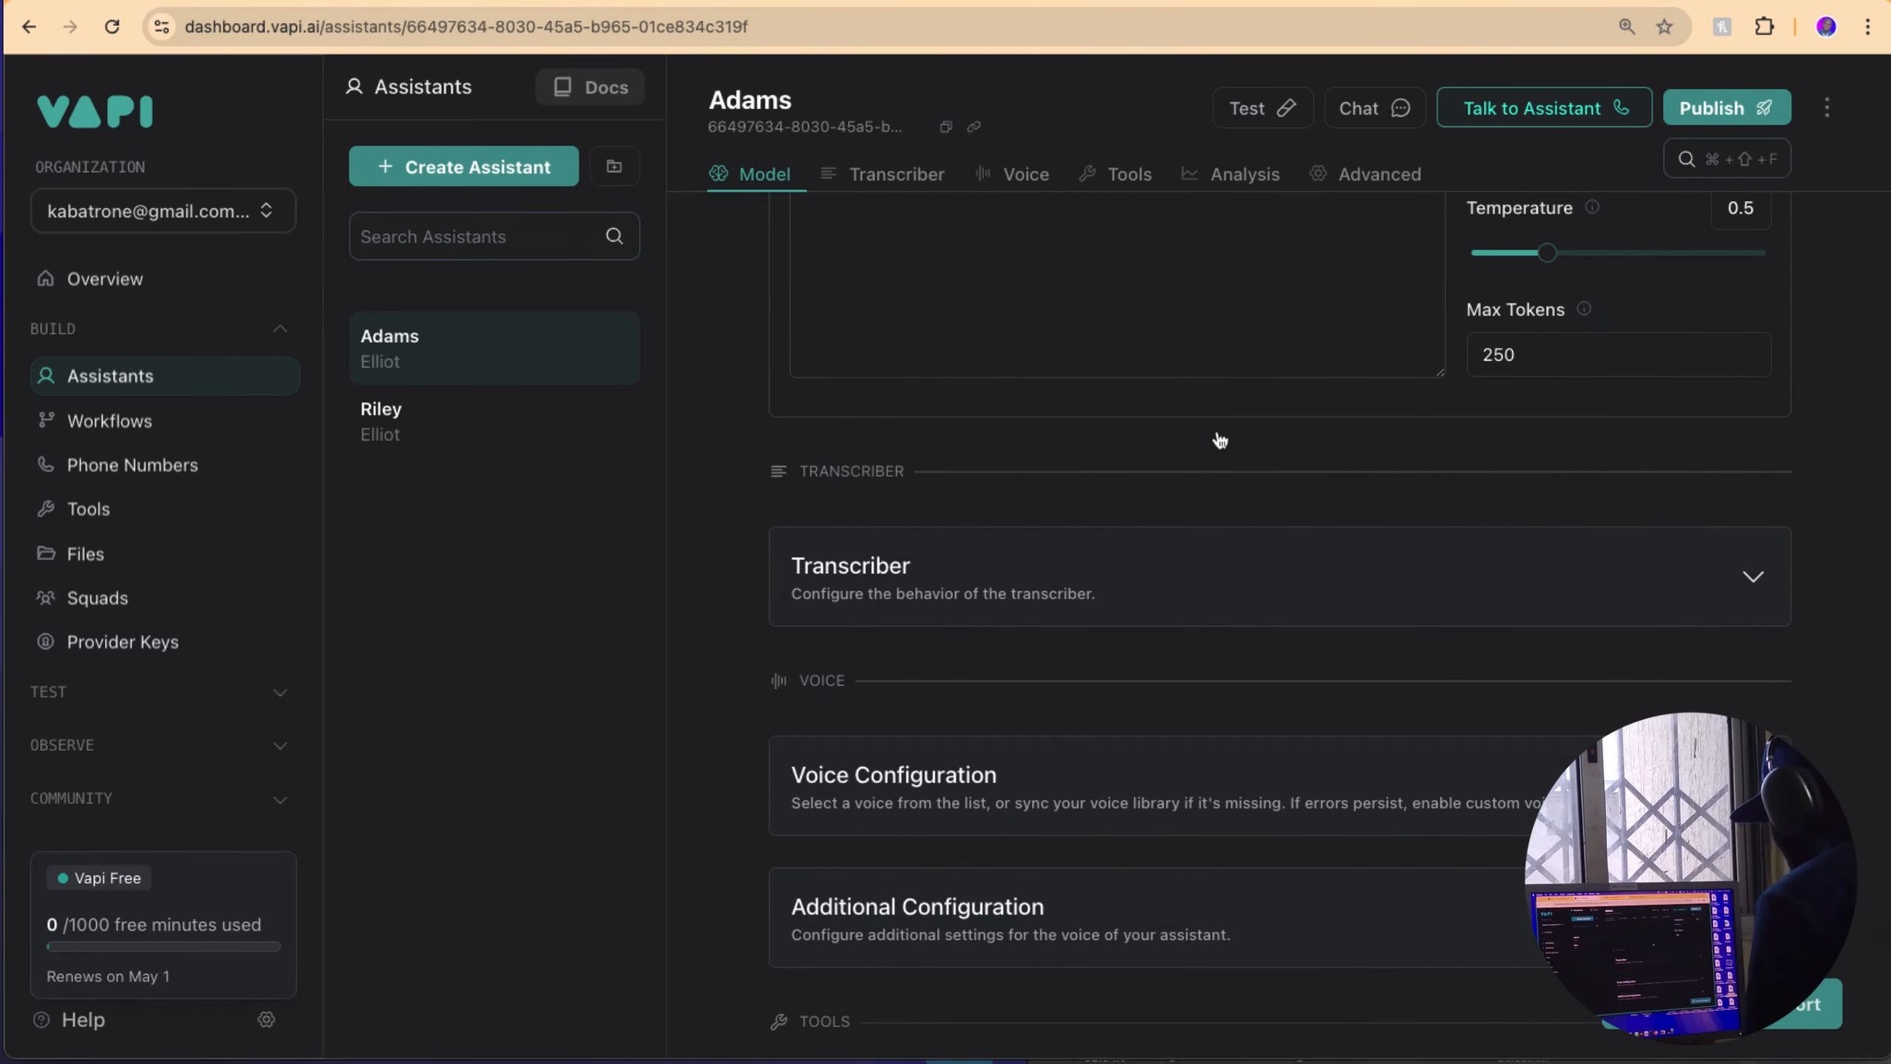
pyautogui.scroll(-5, 1219, 440)
pyautogui.scroll(2, 1217, 440)
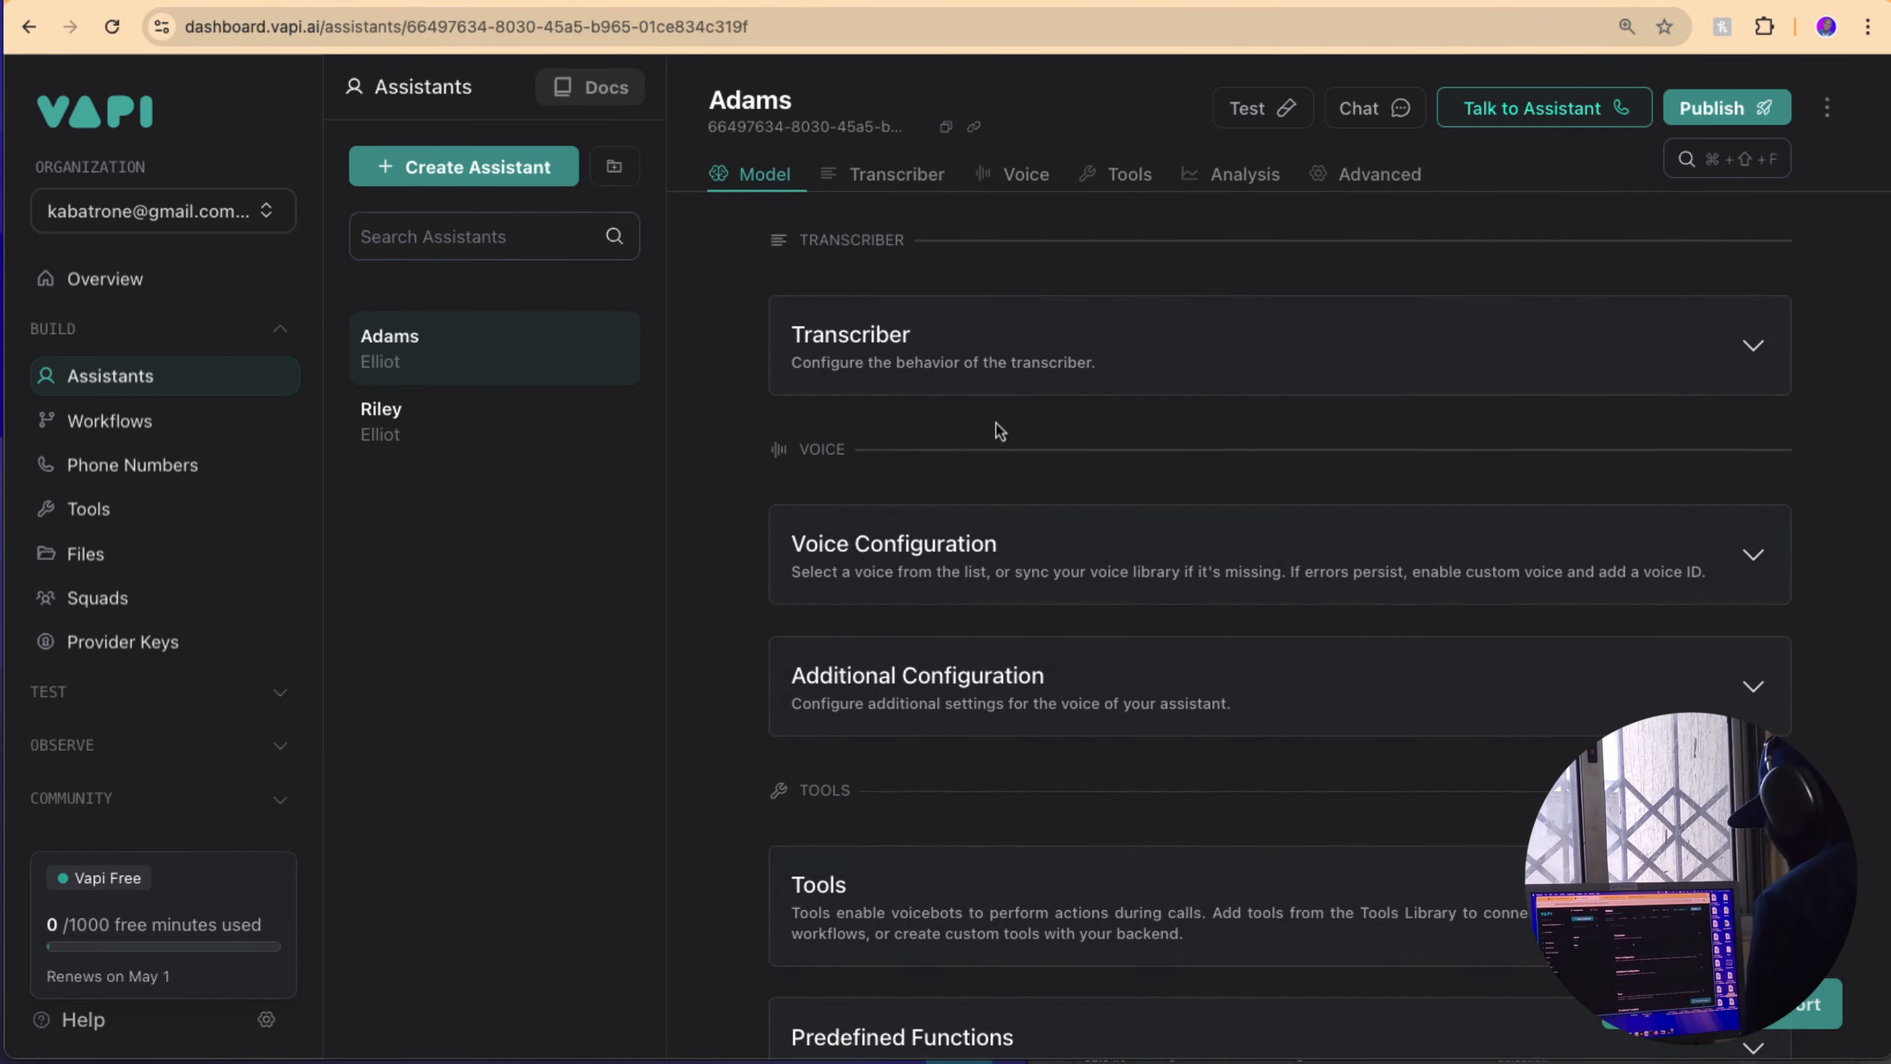
# Step: Expand the Tools section of the Adams assistant and examine the options for selecting or creating tools
pyautogui.click(431, 356)
pyautogui.scroll(-3, 1049, 498)
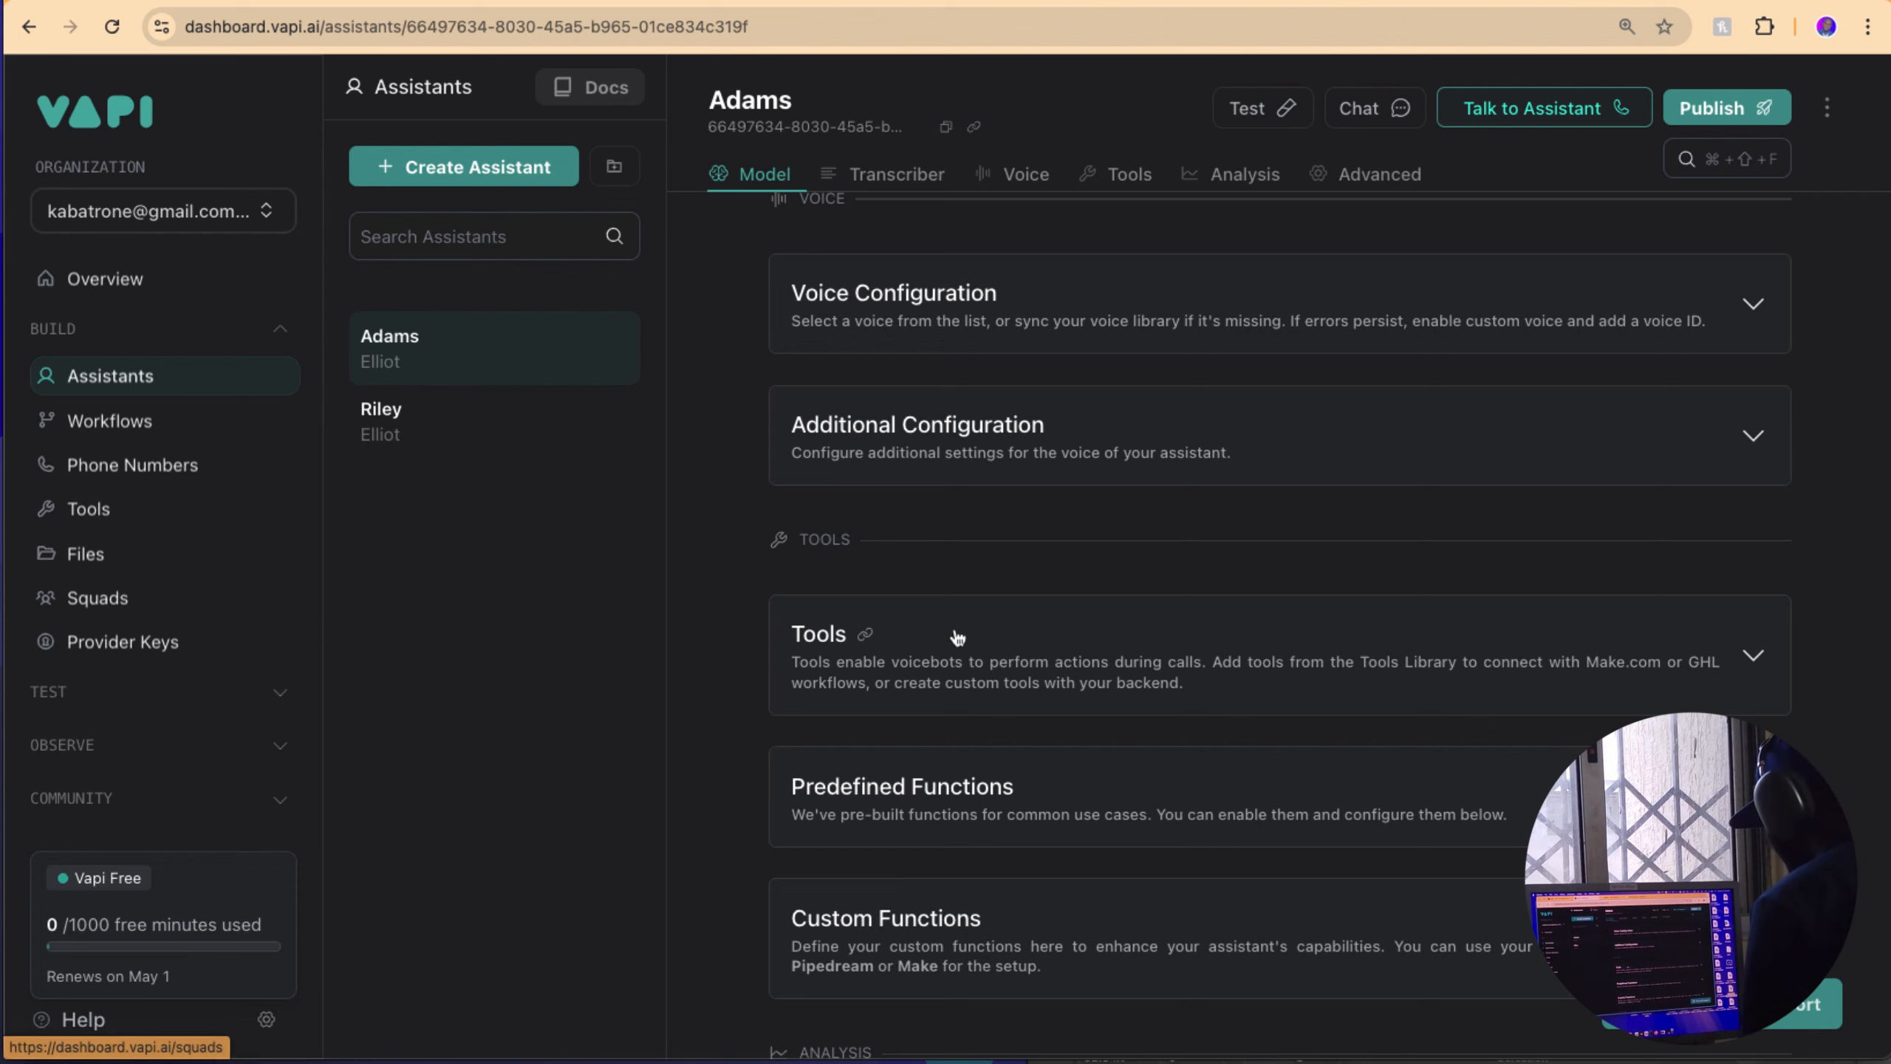
pyautogui.scroll(-1, 1115, 650)
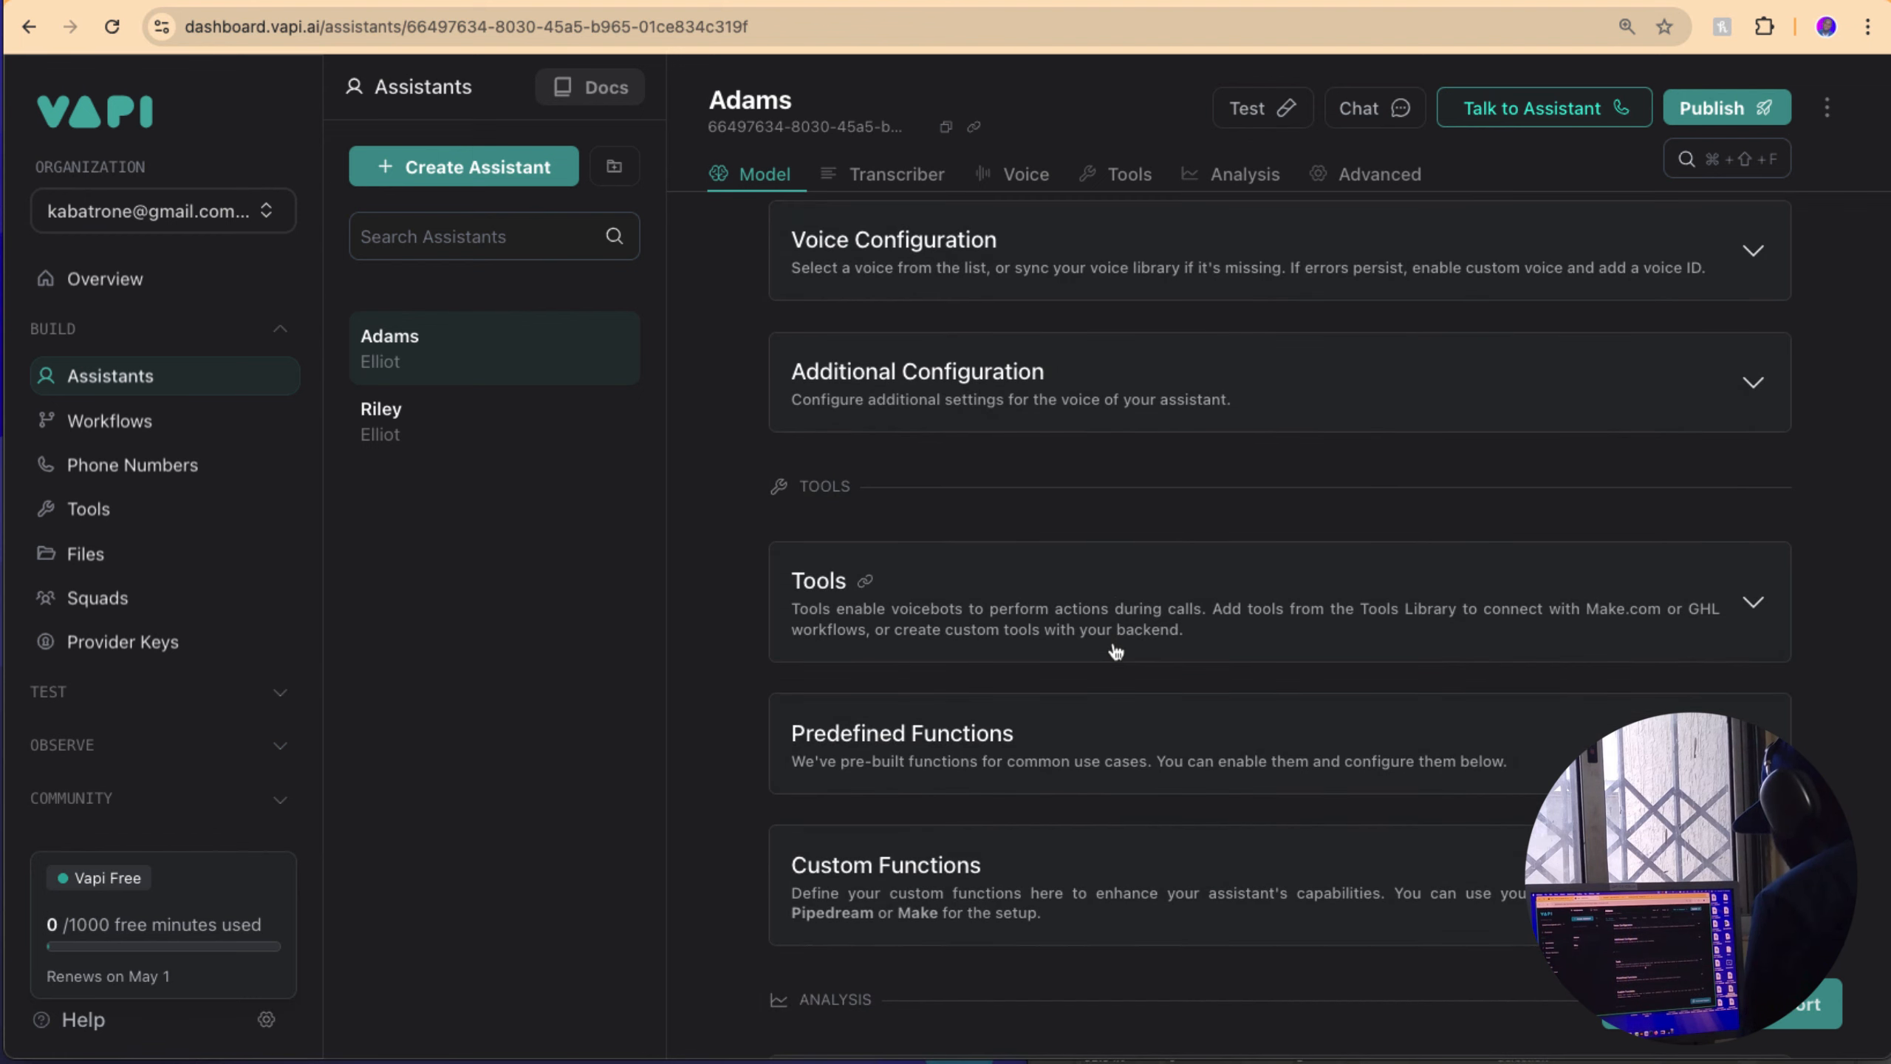
pyautogui.scroll(1, 1112, 645)
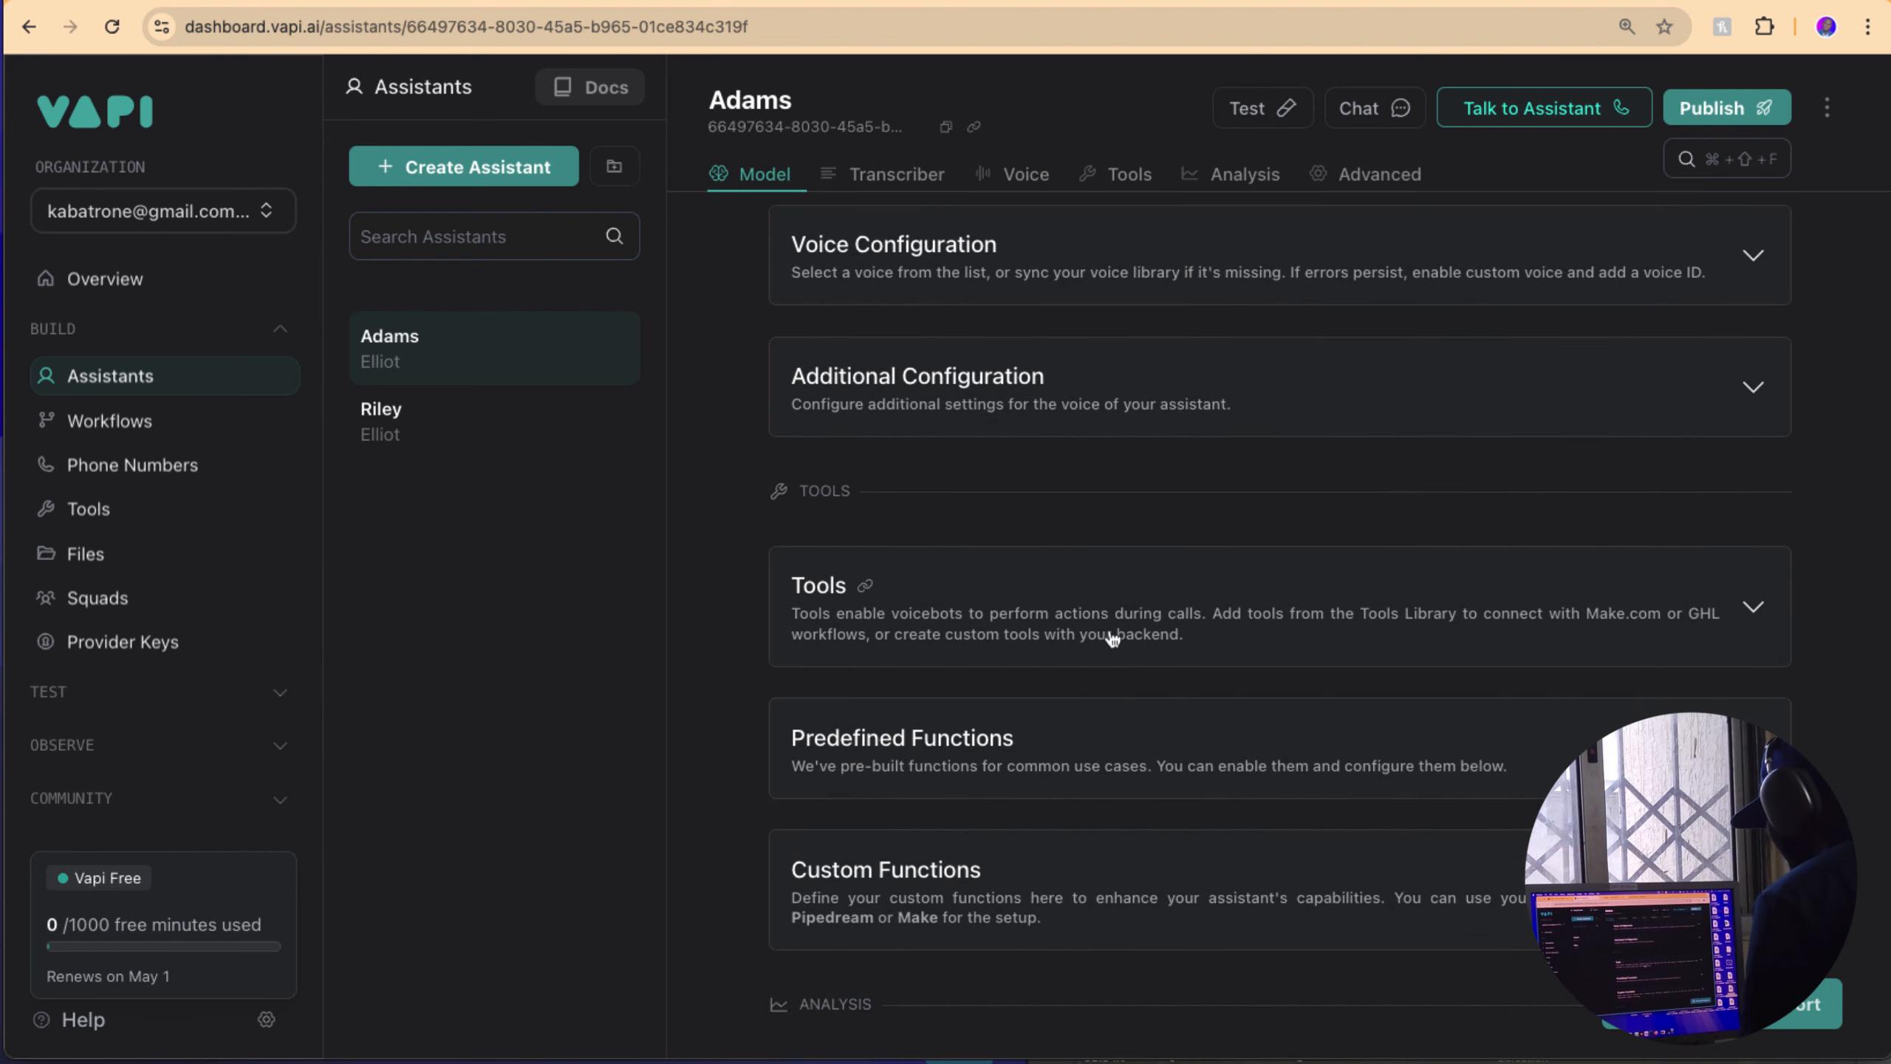
pyautogui.click(1113, 640)
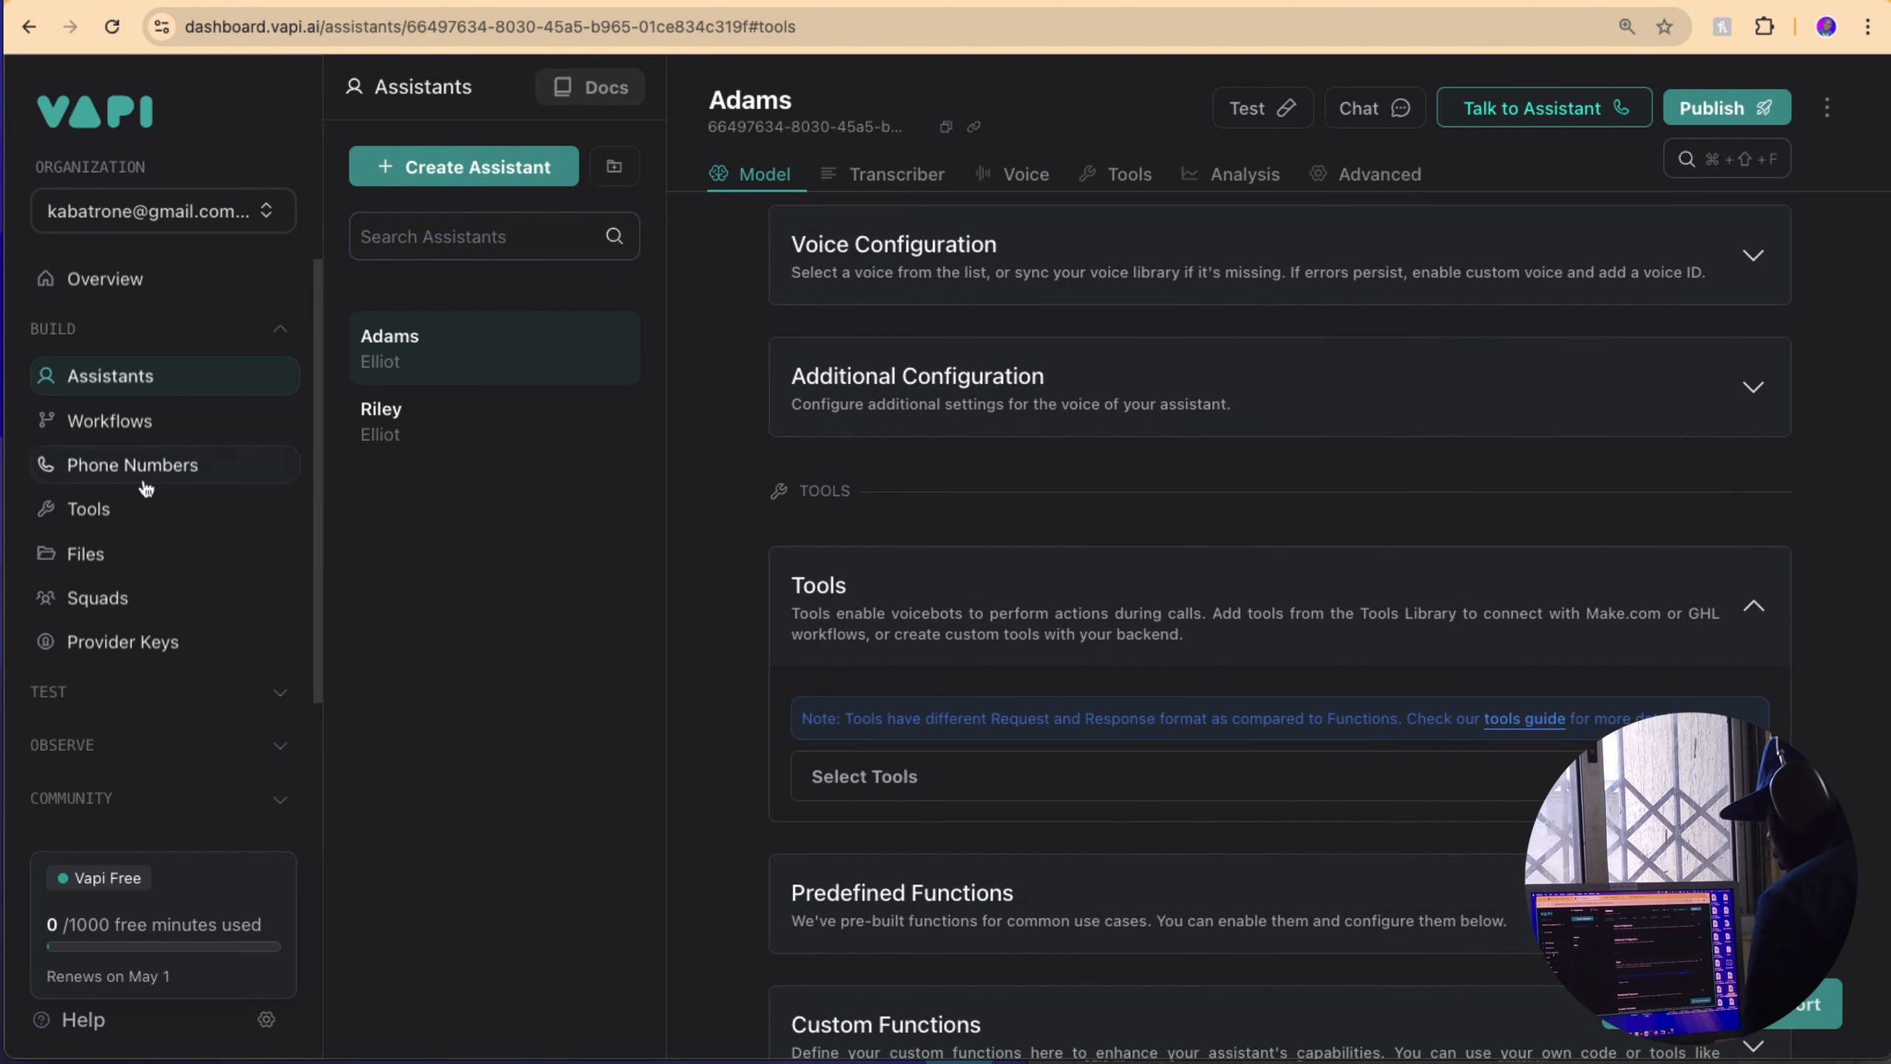
pyautogui.click(1003, 791)
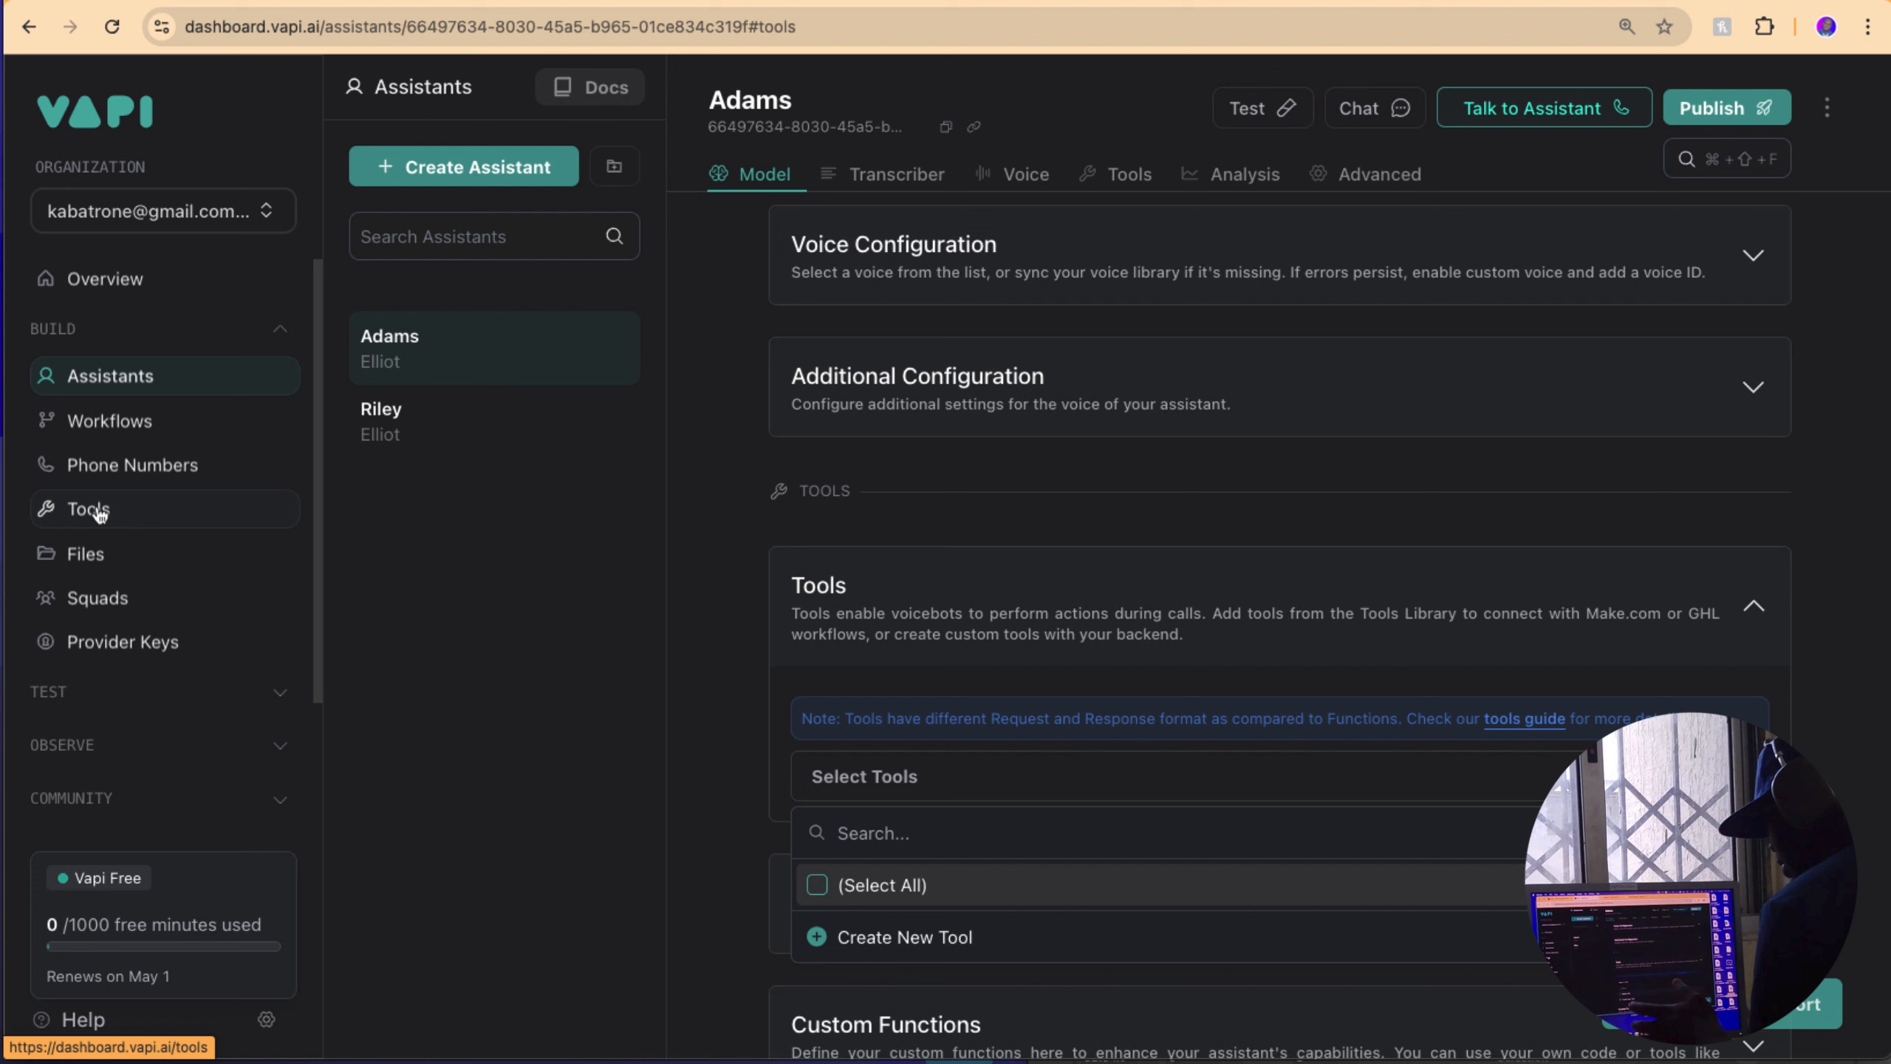
# Step: Open the voice configuration and examine the available voice providers and the voices offered by vapi
pyautogui.scroll(10, 836, 633)
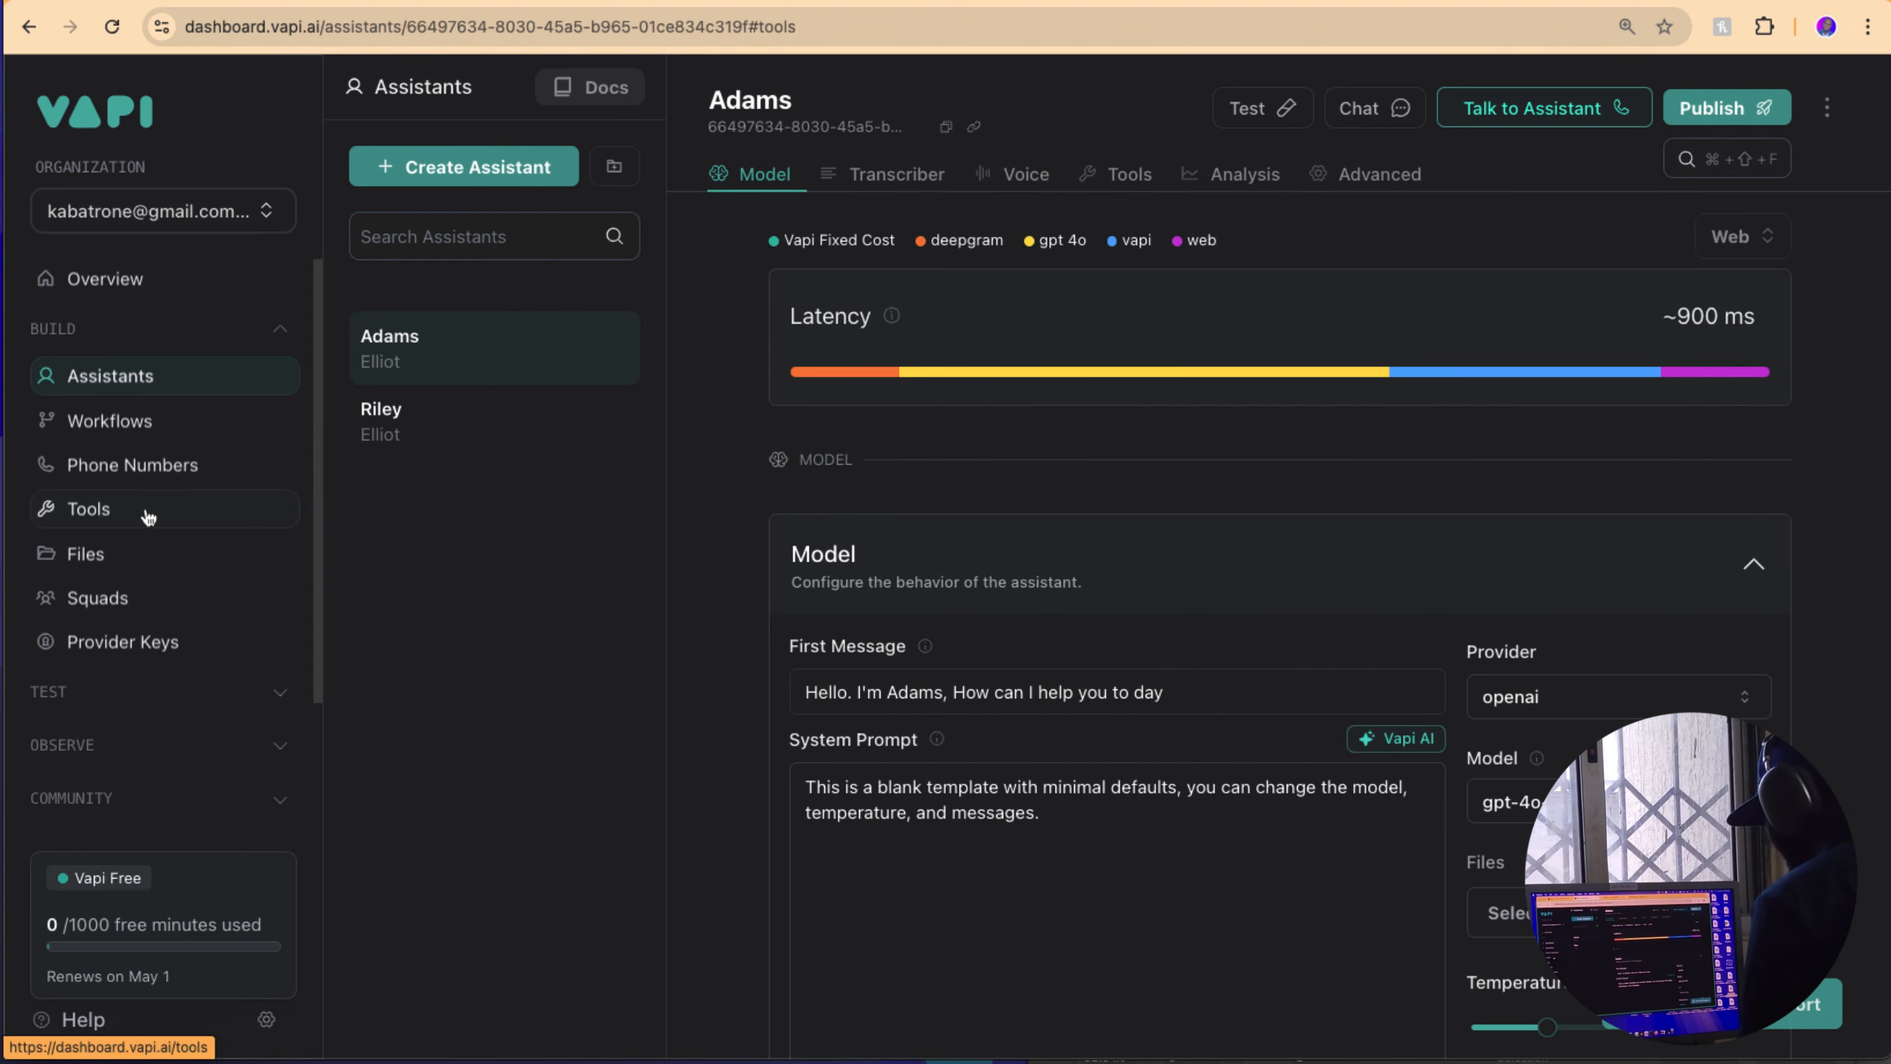
pyautogui.click(1026, 179)
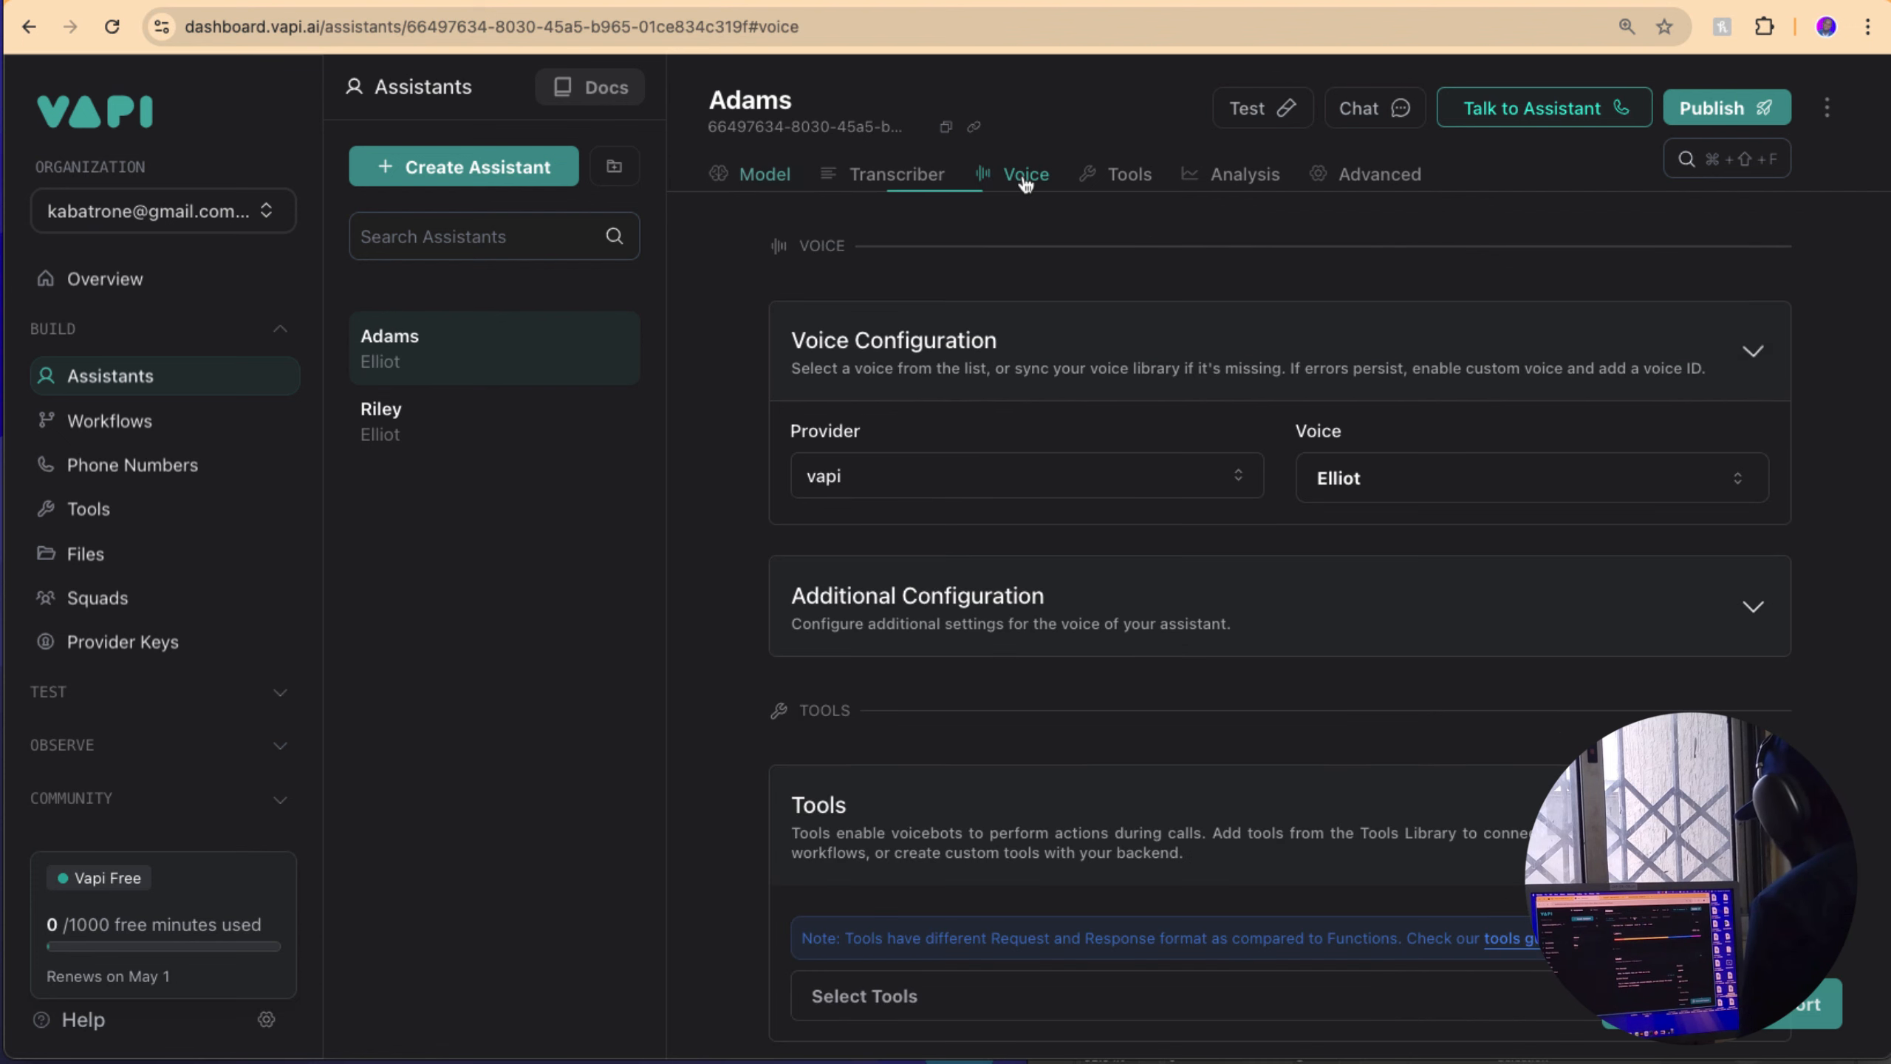
pyautogui.click(1047, 489)
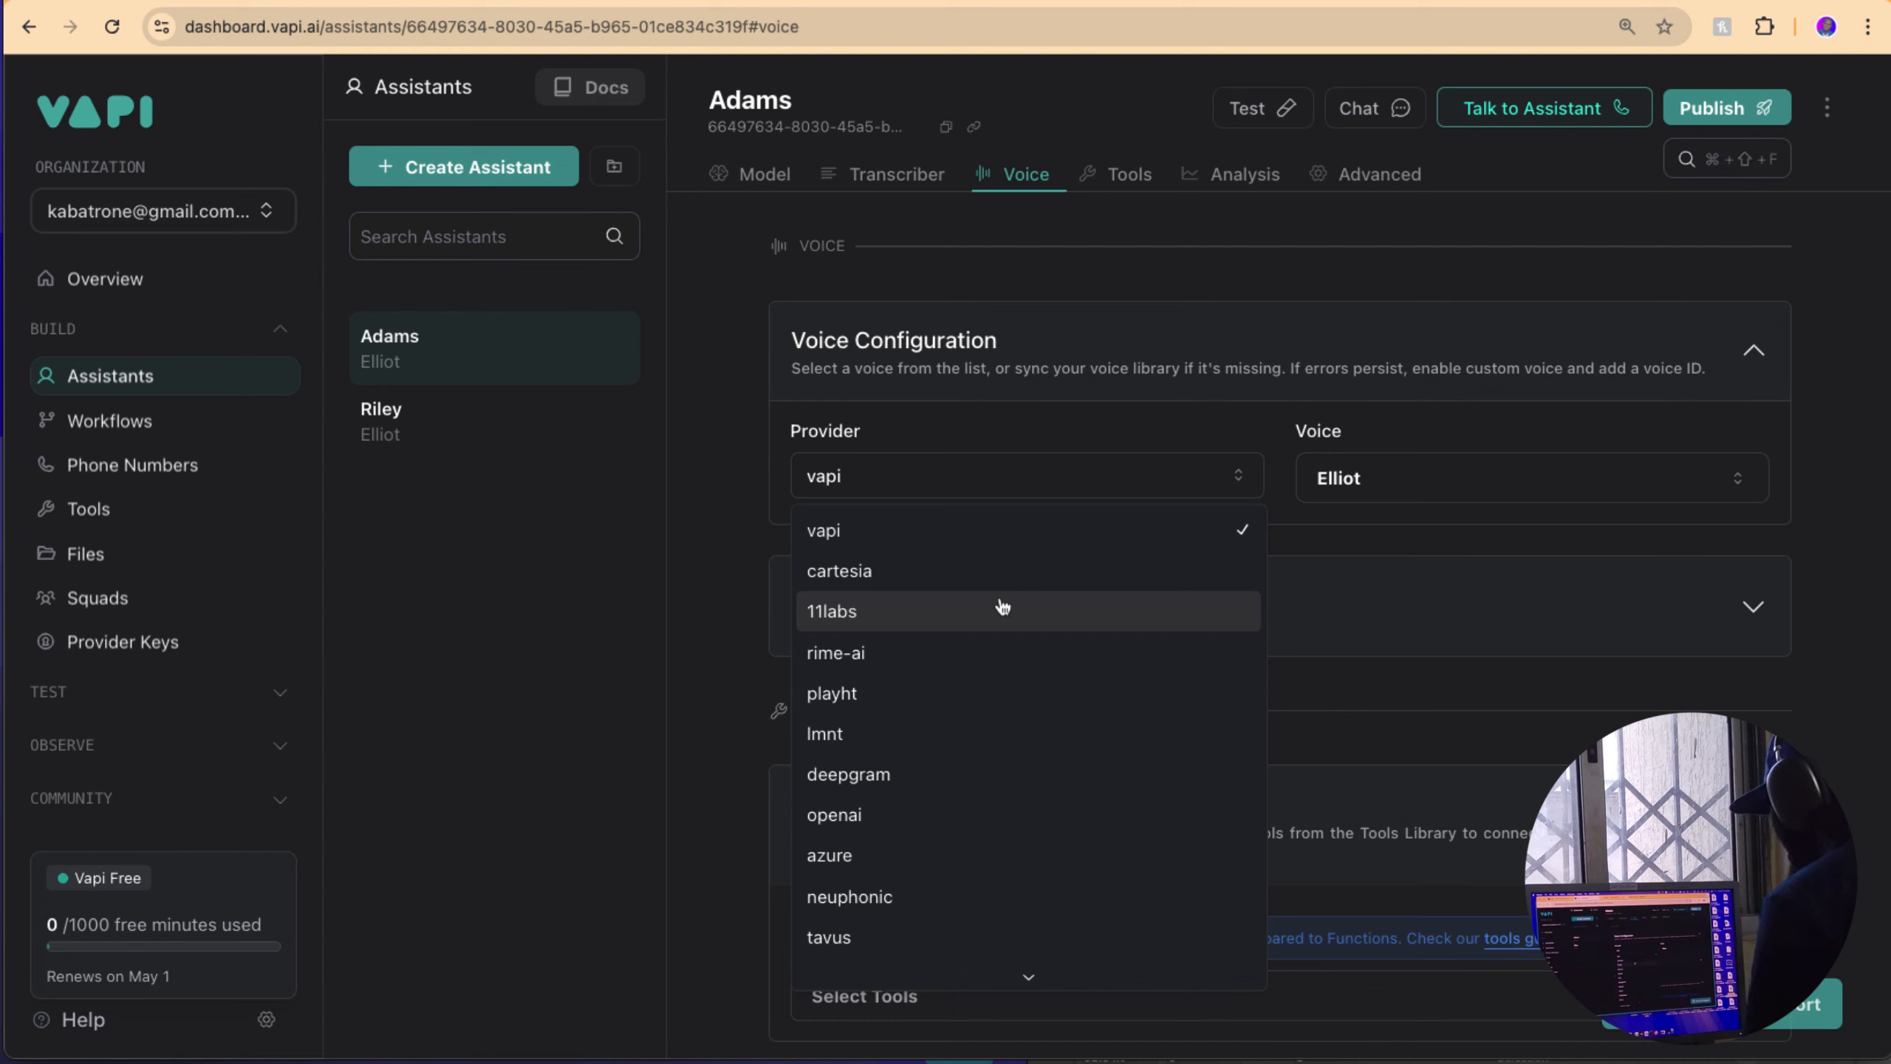
pyautogui.click(984, 518)
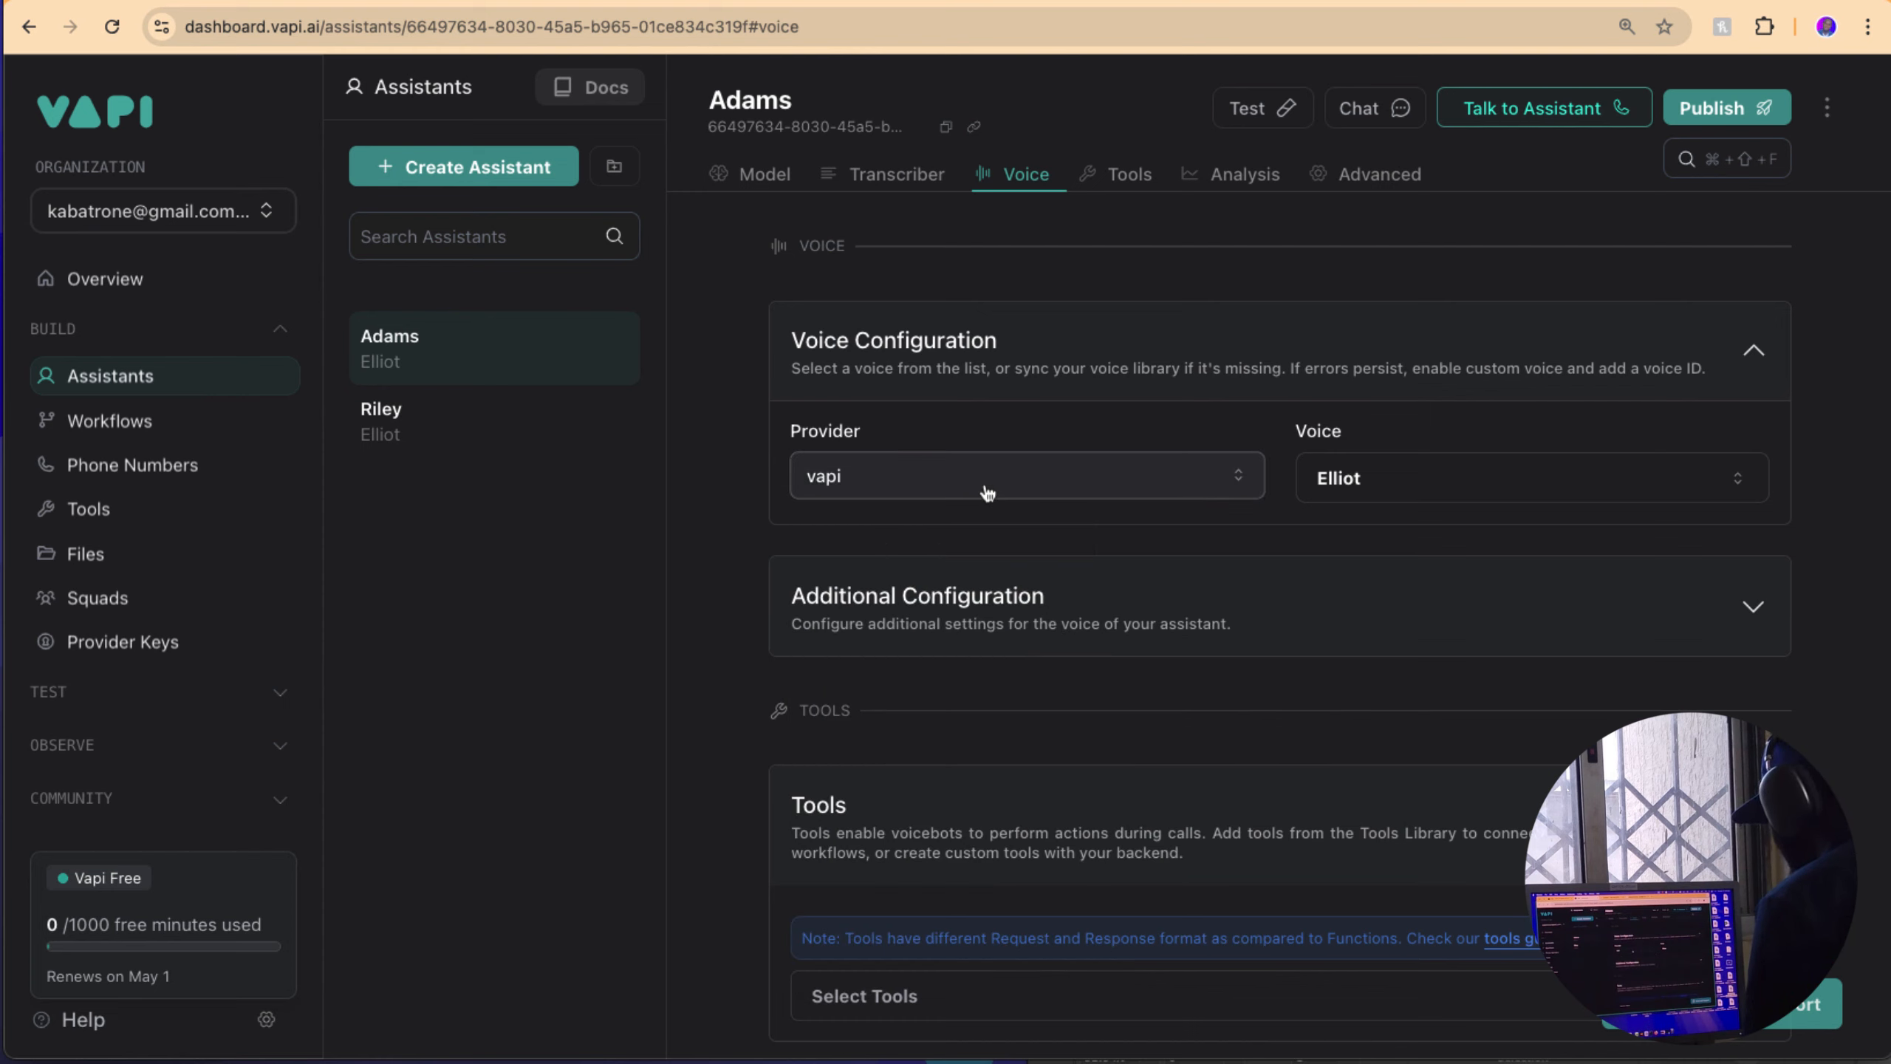
pyautogui.click(1423, 492)
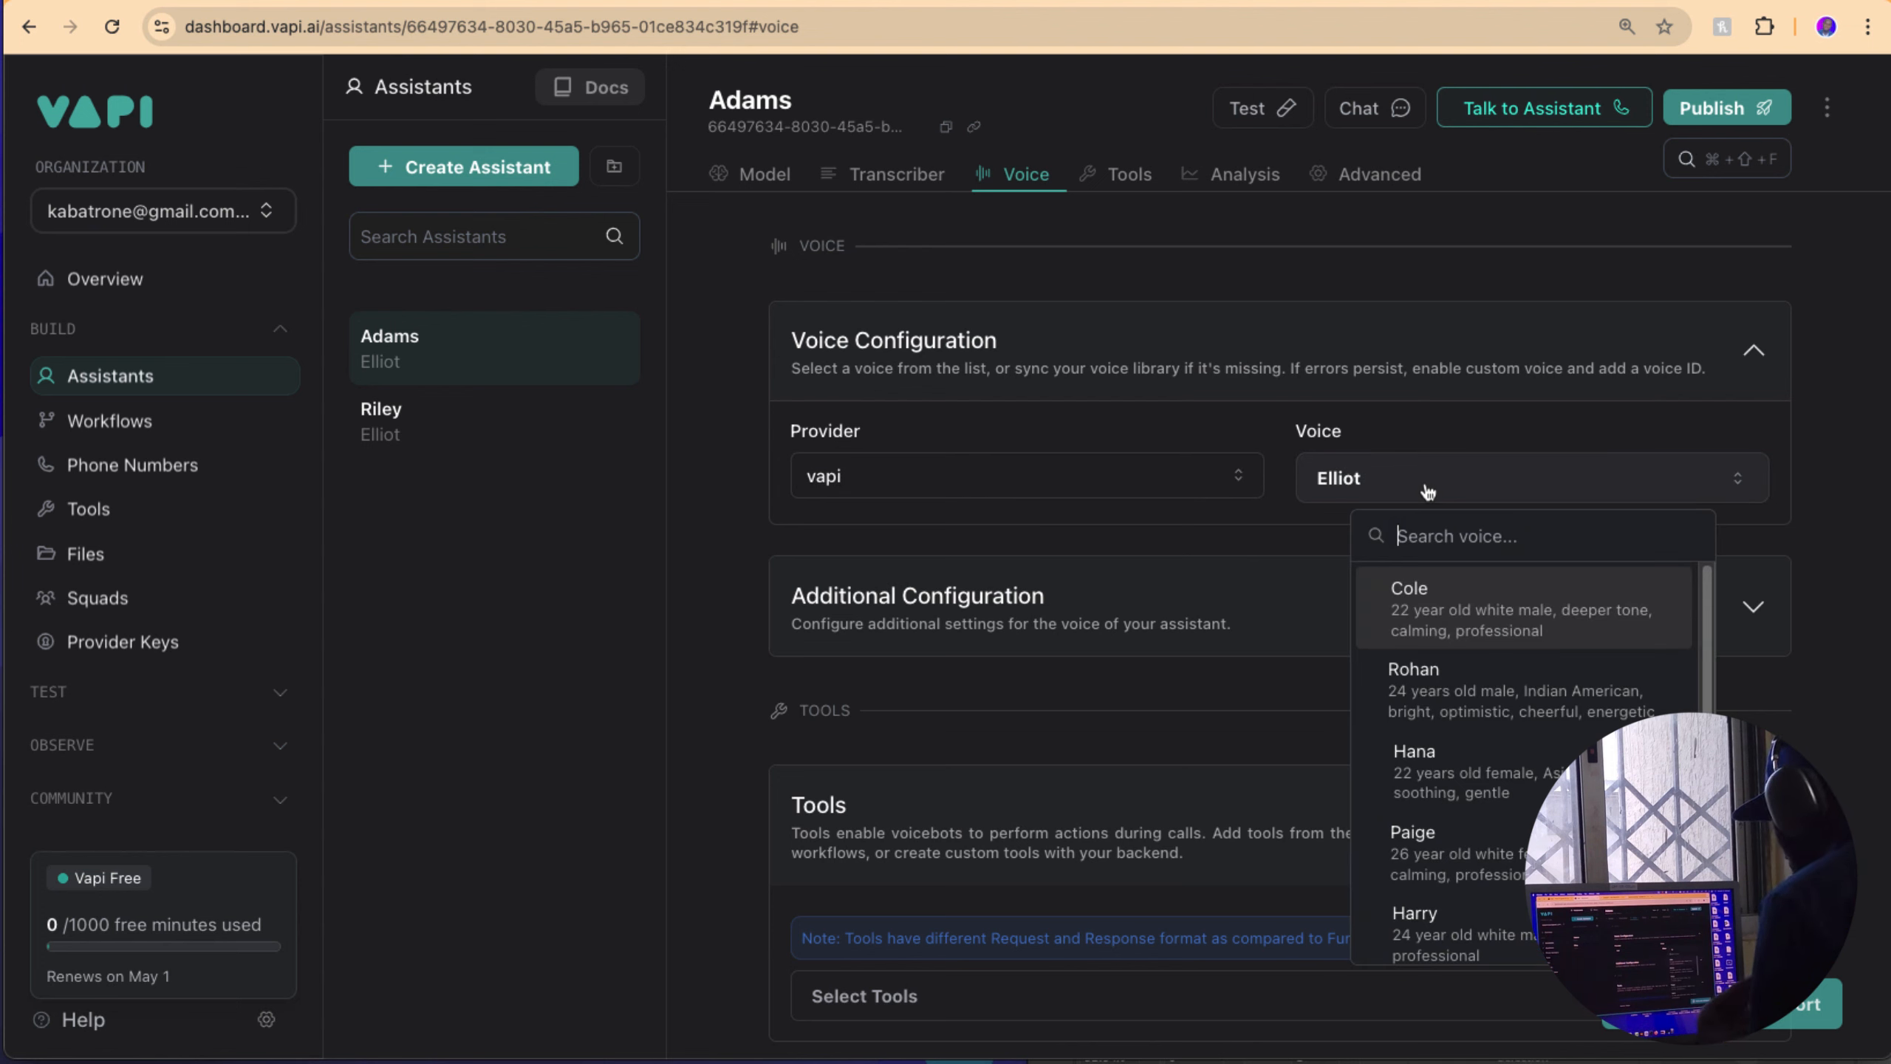
pyautogui.click(1273, 432)
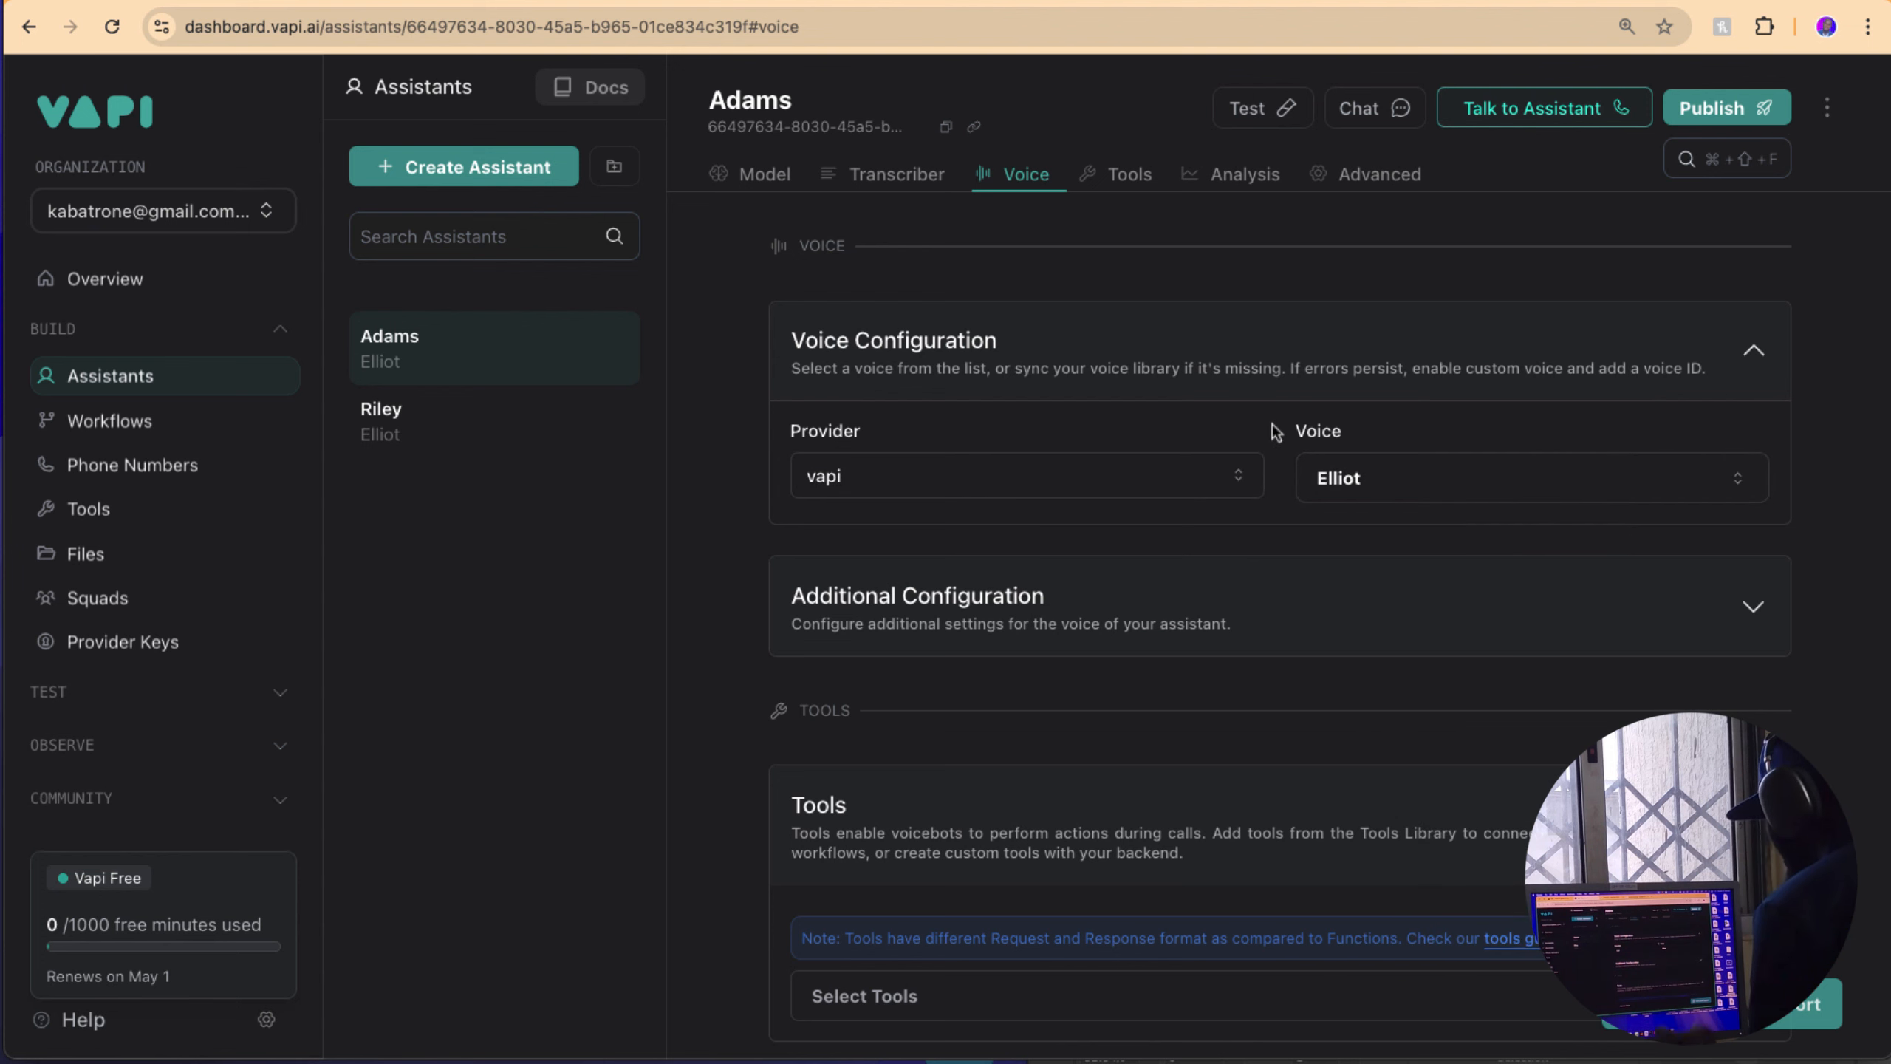
# Step: Switch the voice provider to 11labs and browse the voices it offers
pyautogui.click(1187, 470)
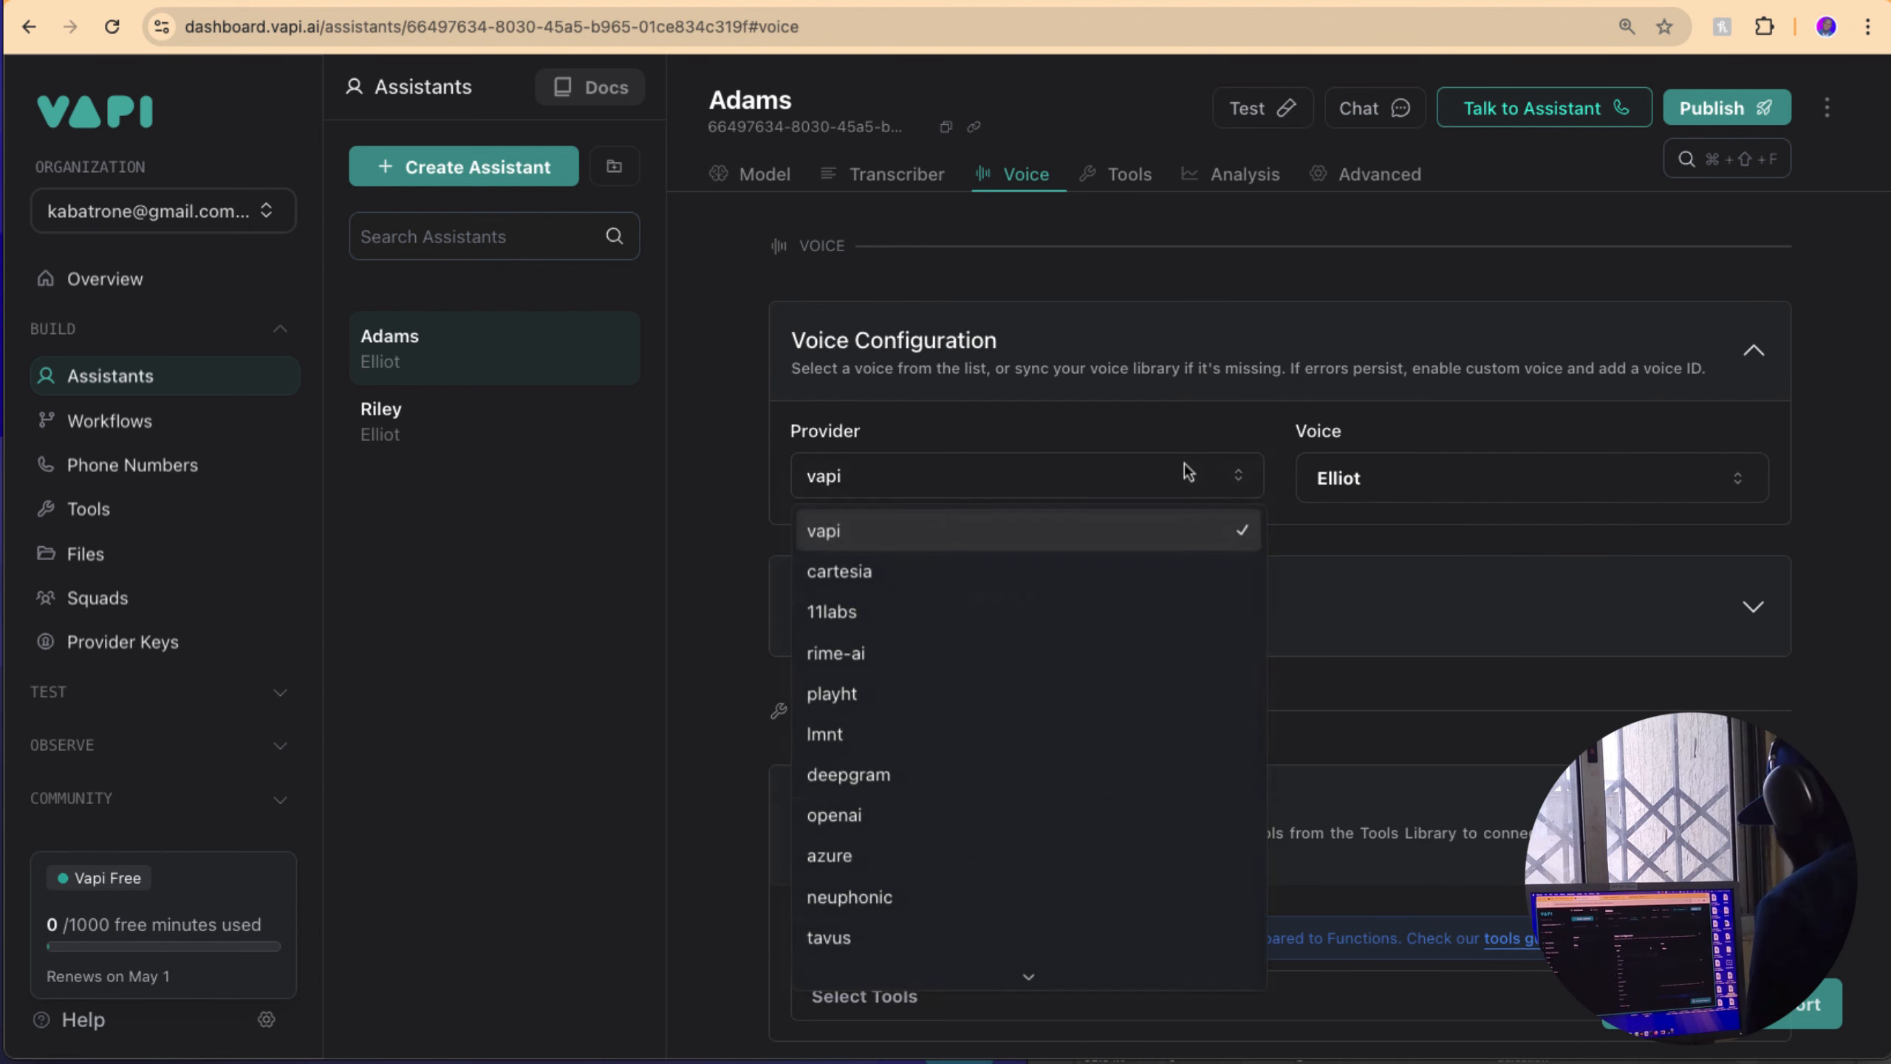
pyautogui.click(1050, 620)
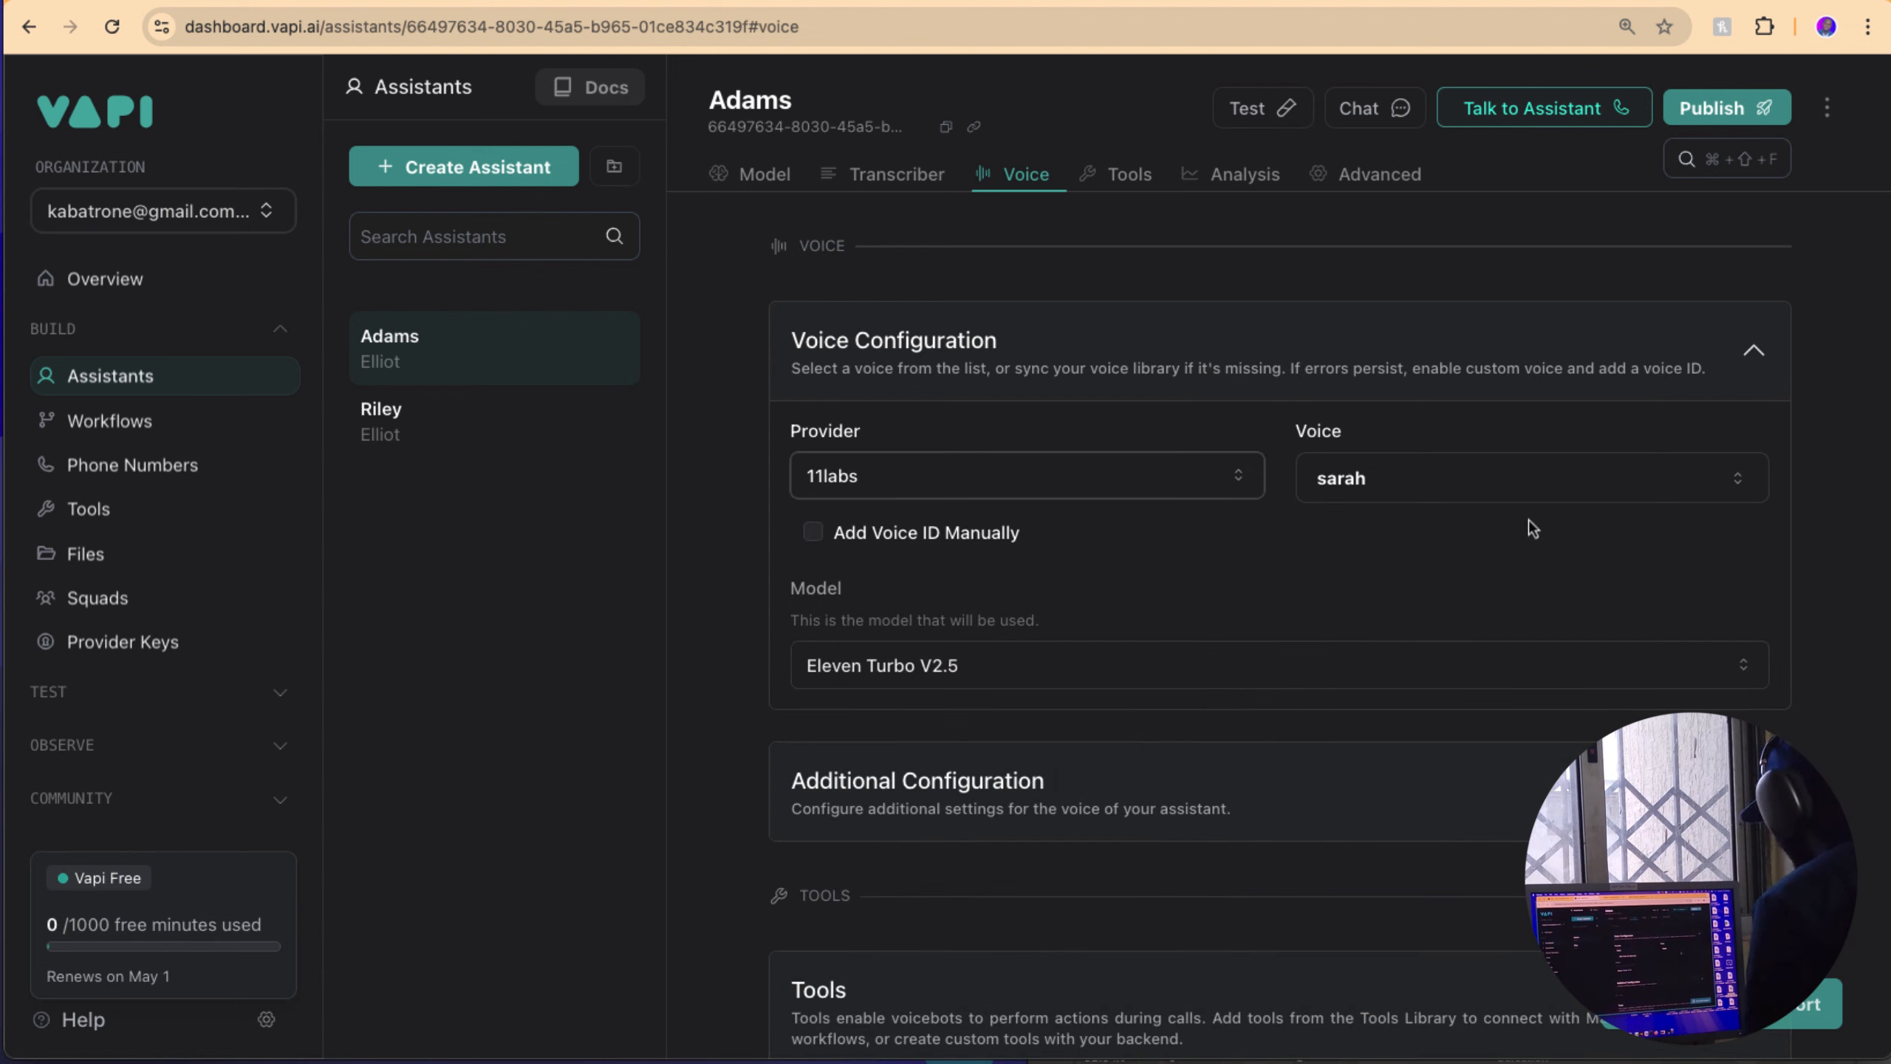
pyautogui.click(1541, 494)
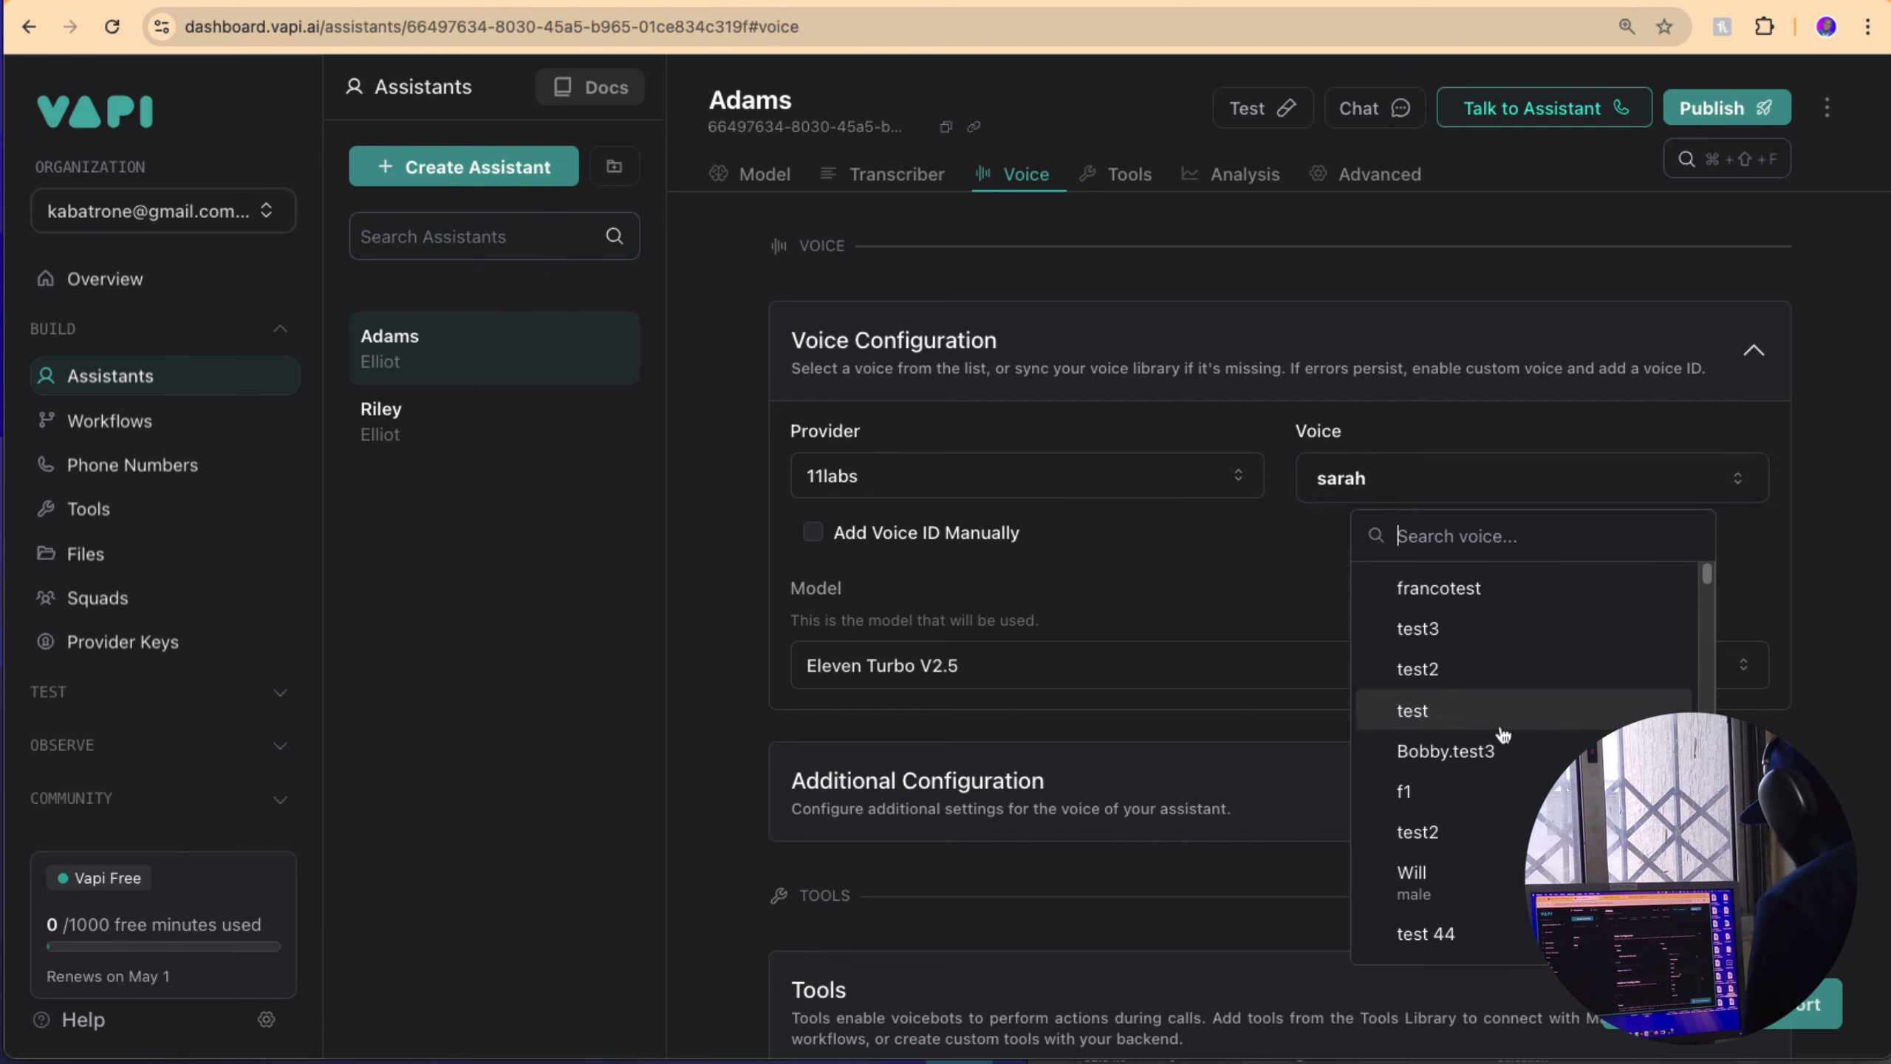
pyautogui.scroll(-5, 1504, 716)
pyautogui.scroll(-10, 1503, 735)
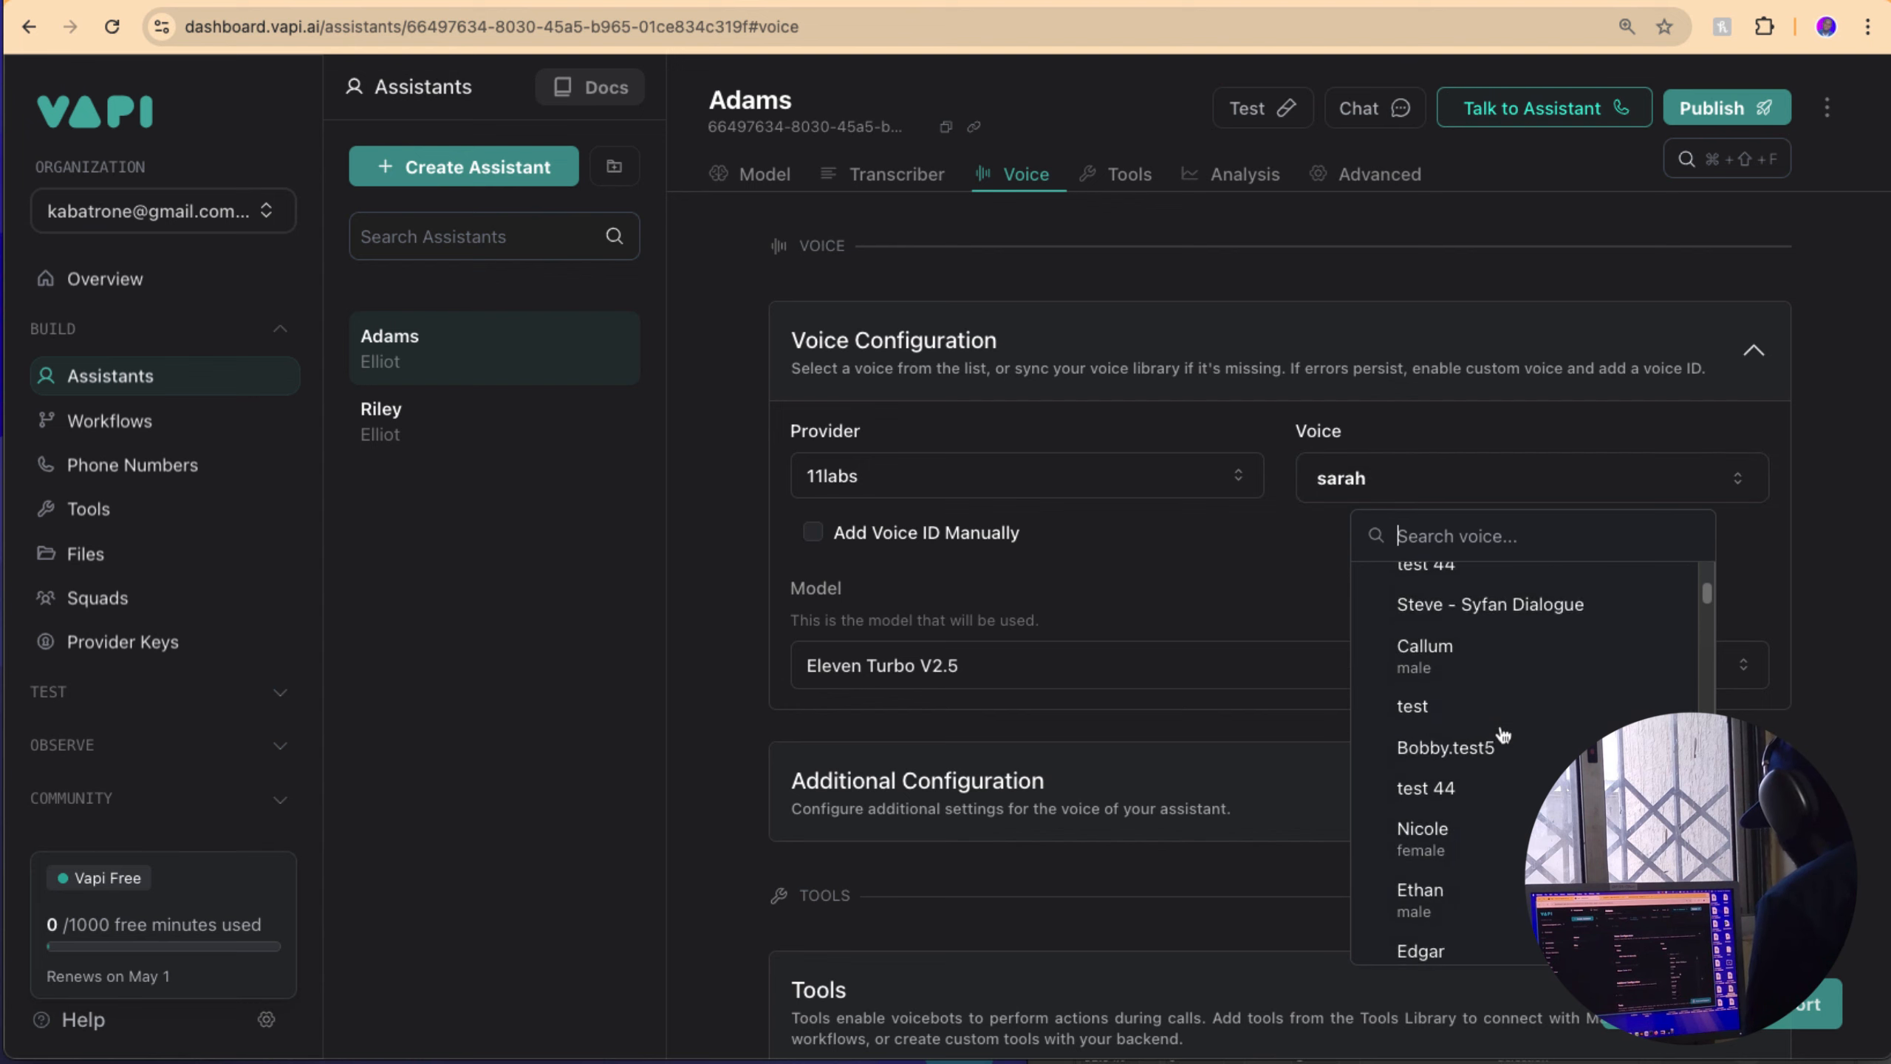
pyautogui.scroll(-5, 1503, 736)
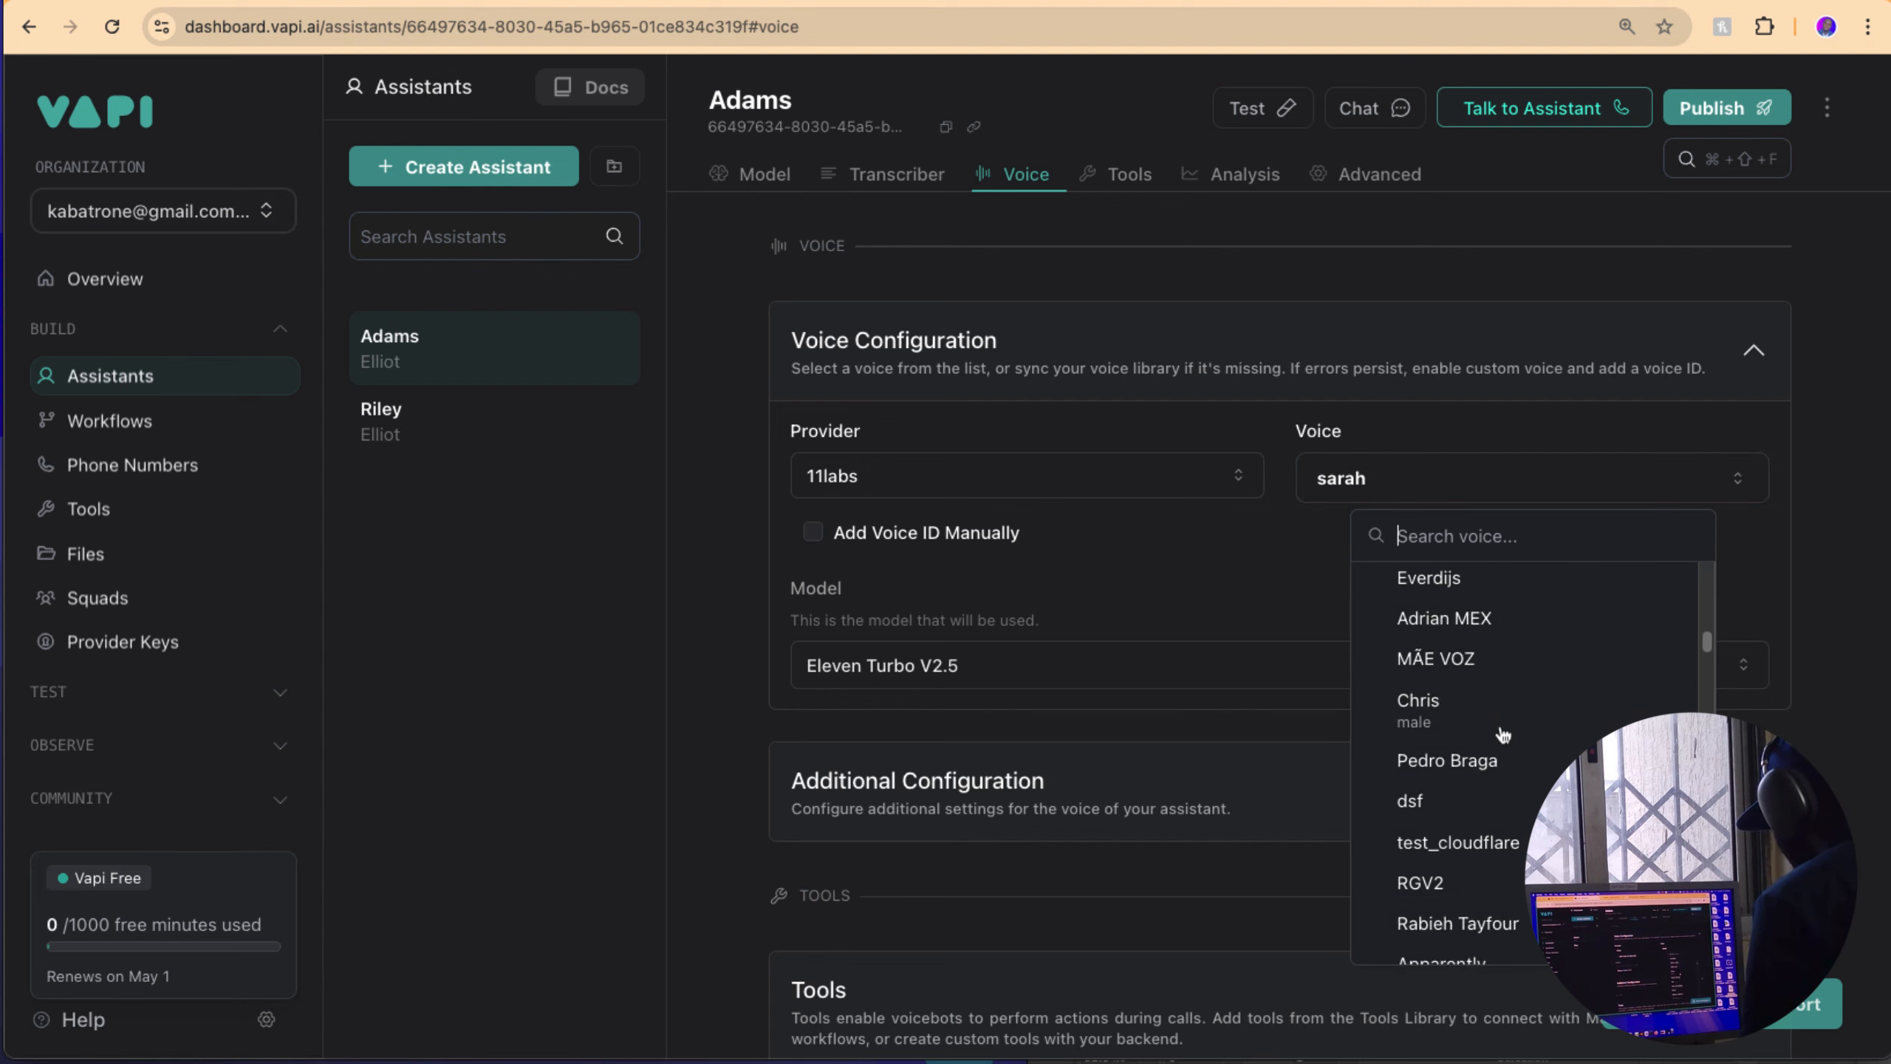
pyautogui.scroll(-10, 1503, 736)
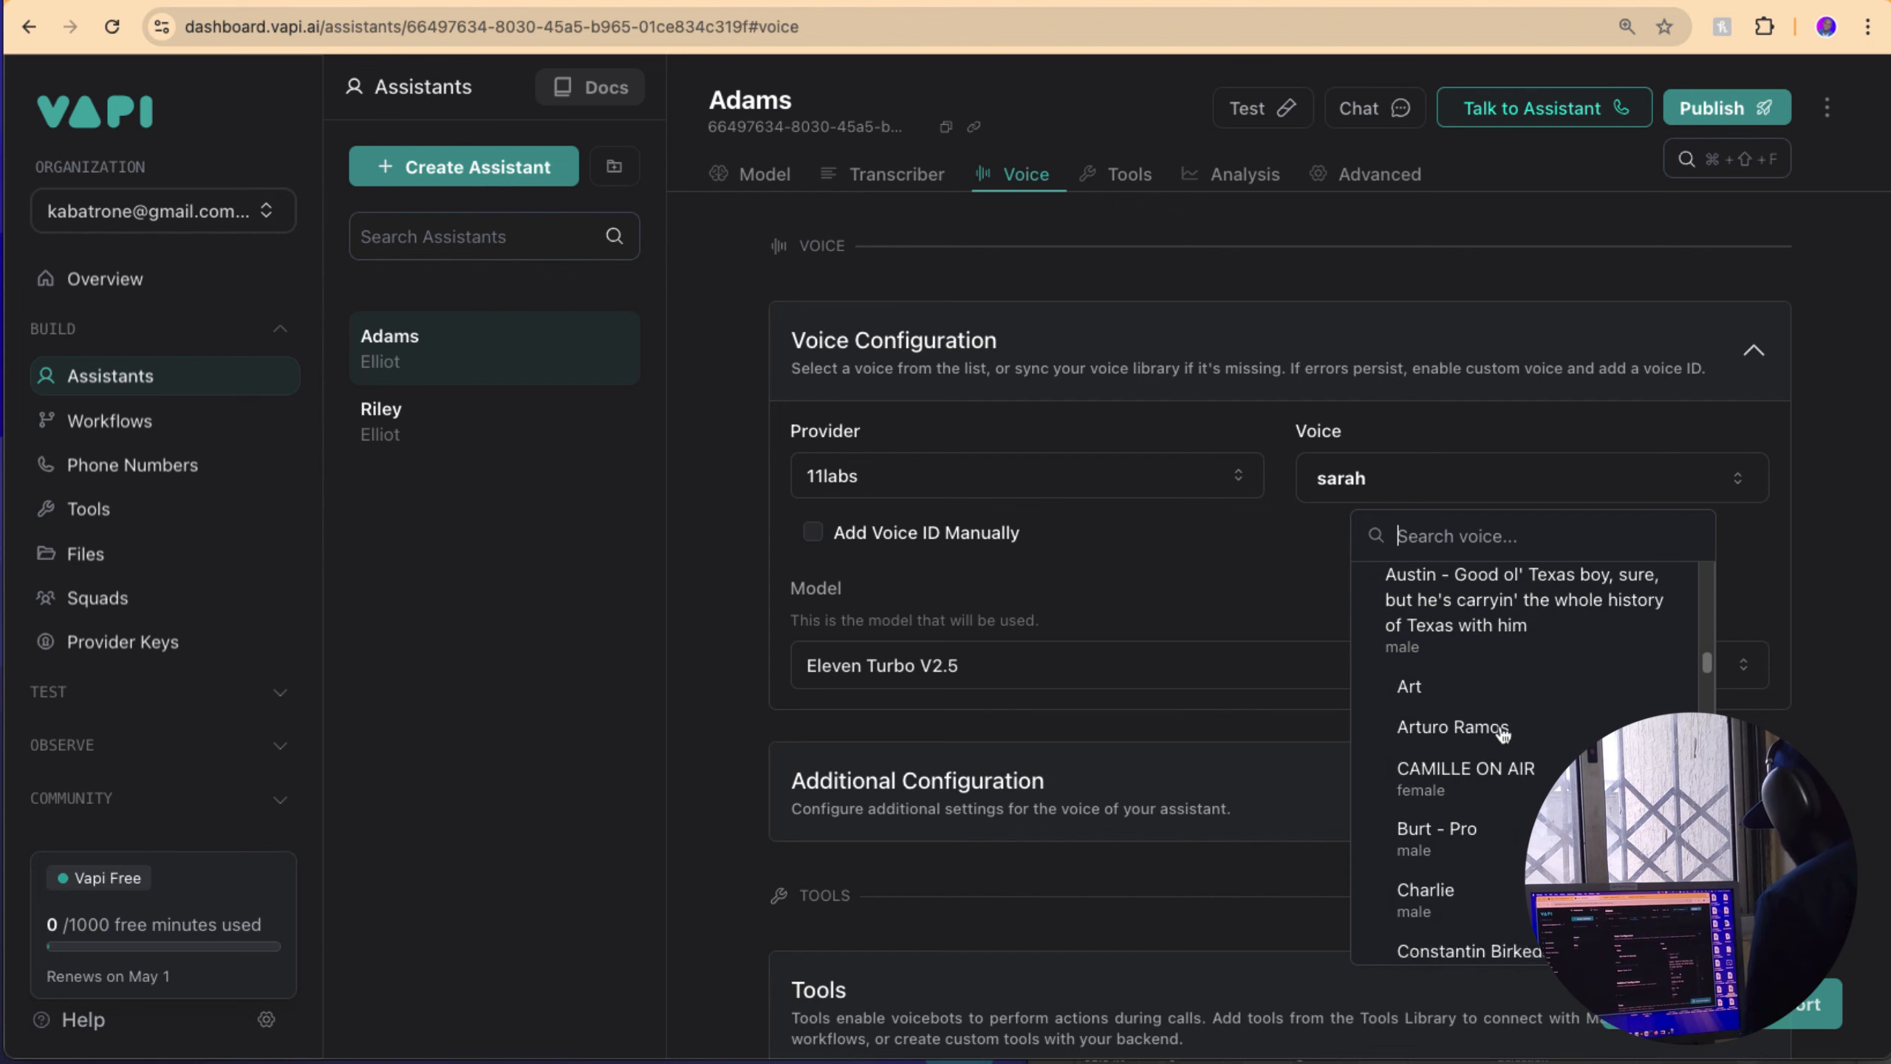
pyautogui.scroll(-10, 1502, 735)
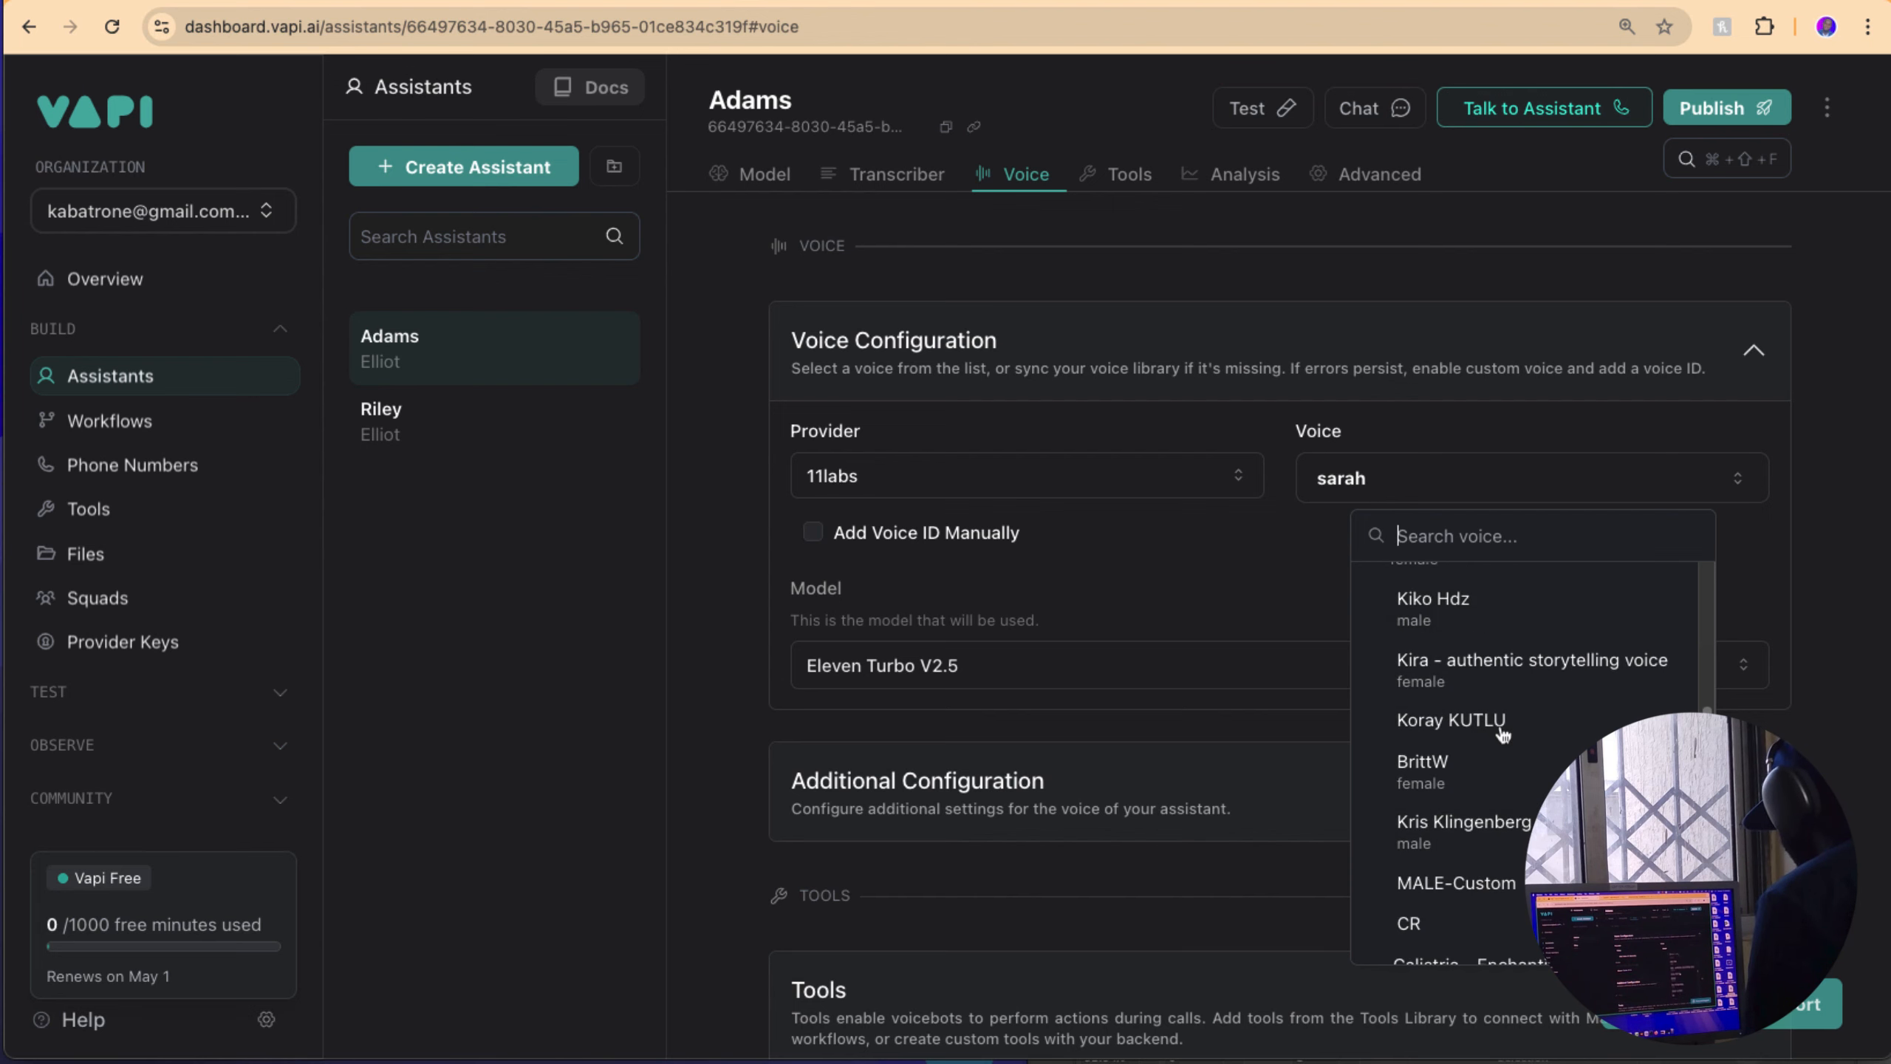
pyautogui.scroll(15, 1503, 735)
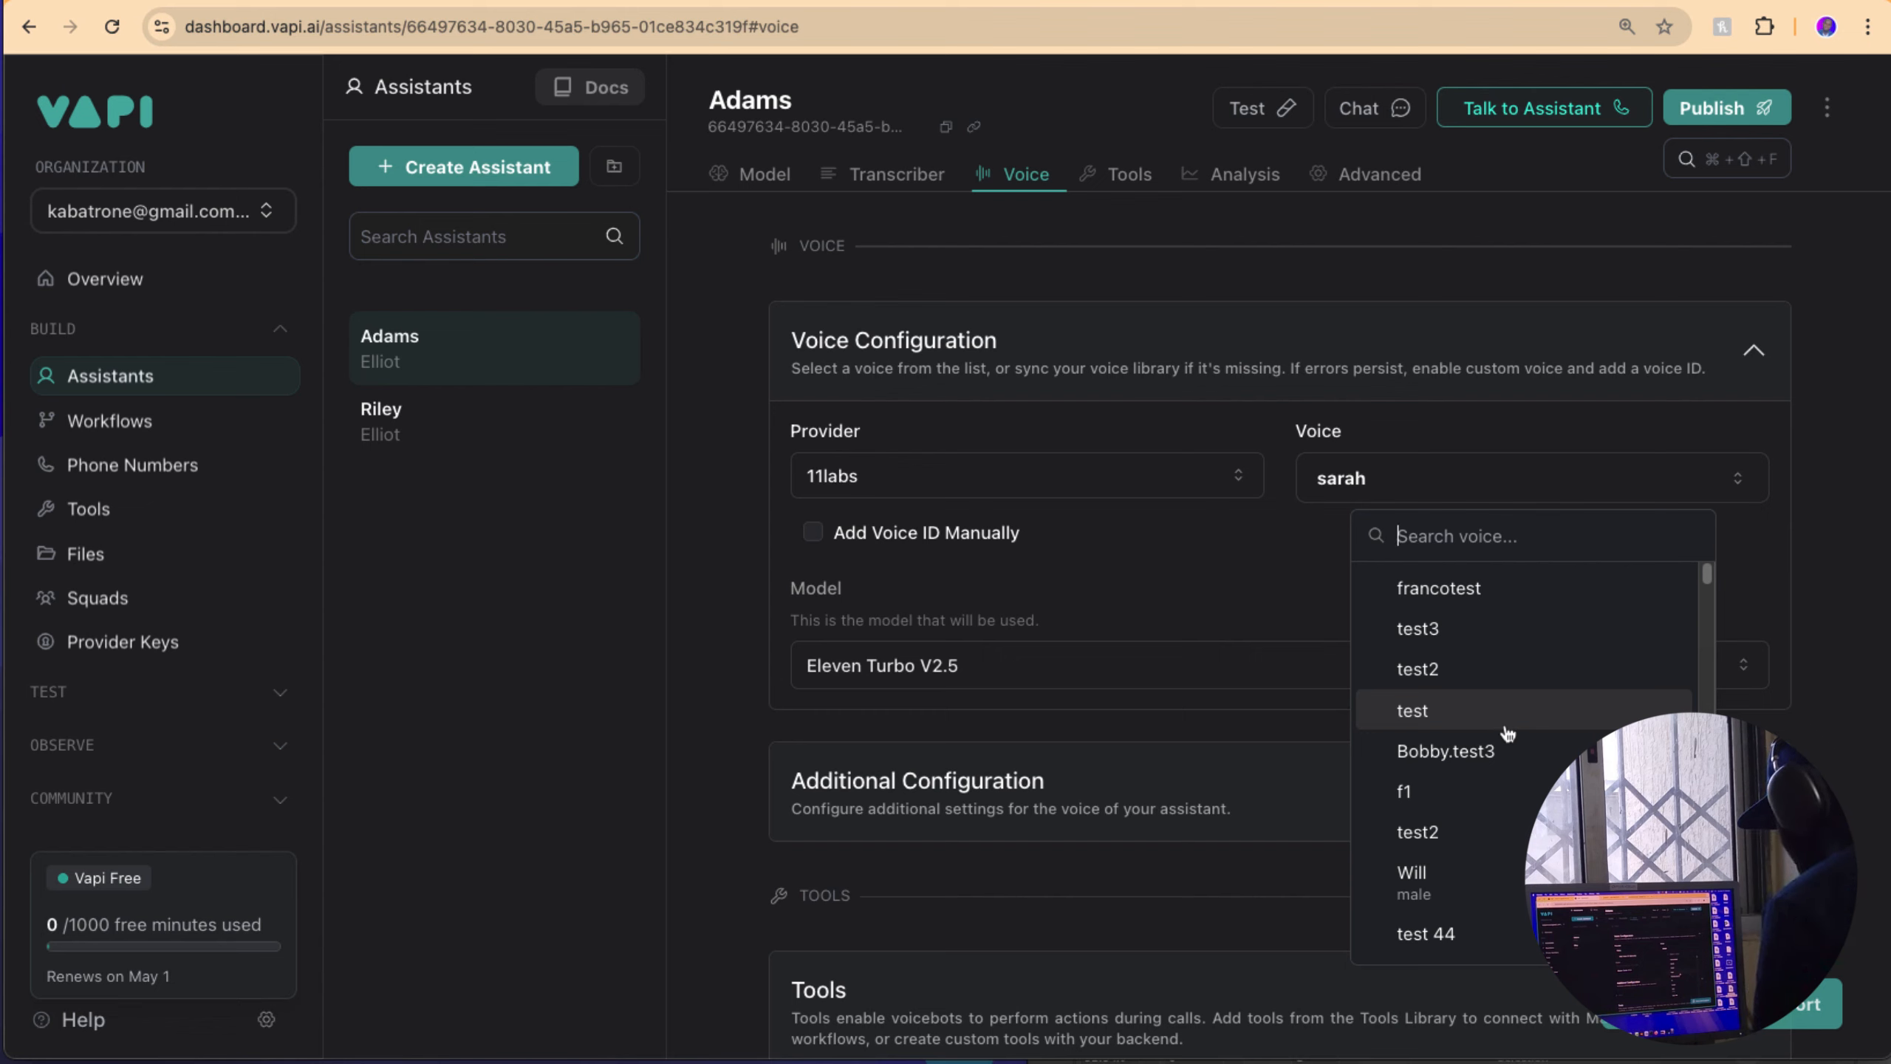
# Step: Set the voice provider back to vapi and check its list of voices
pyautogui.click(1183, 492)
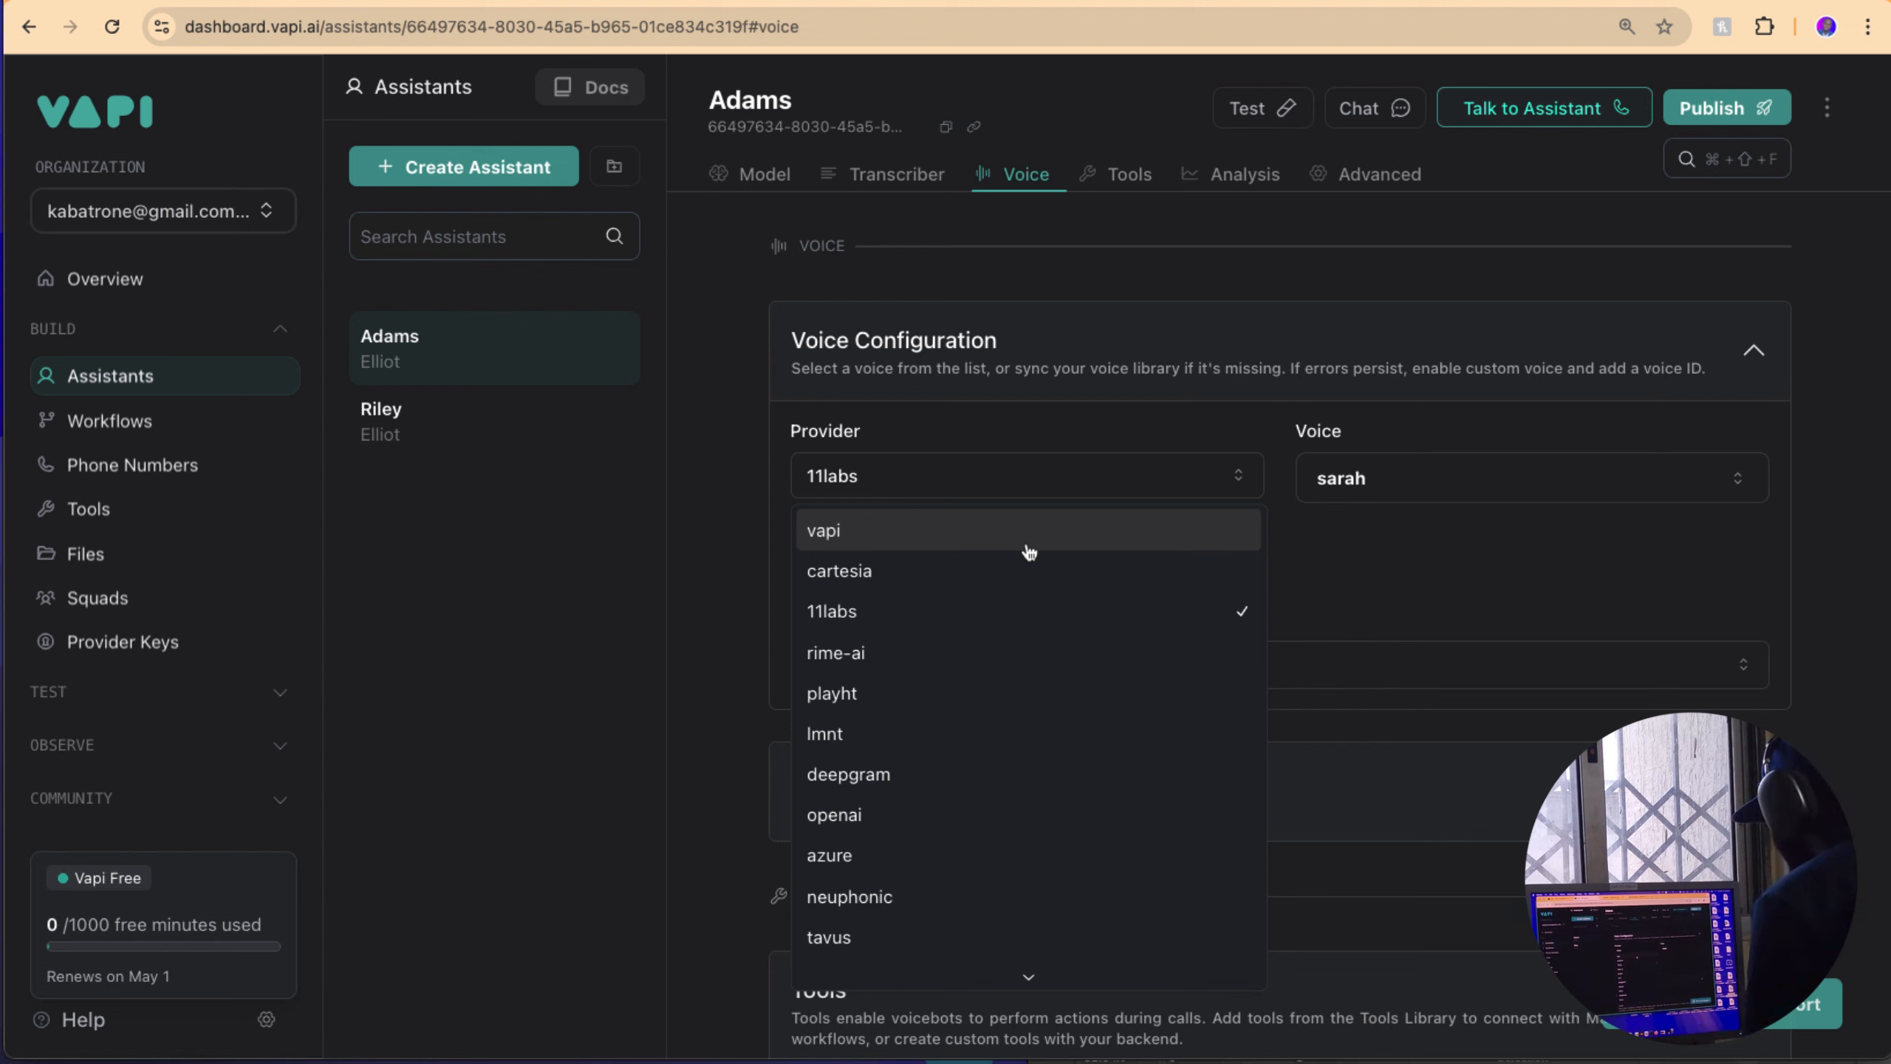
pyautogui.click(1029, 551)
pyautogui.click(1451, 495)
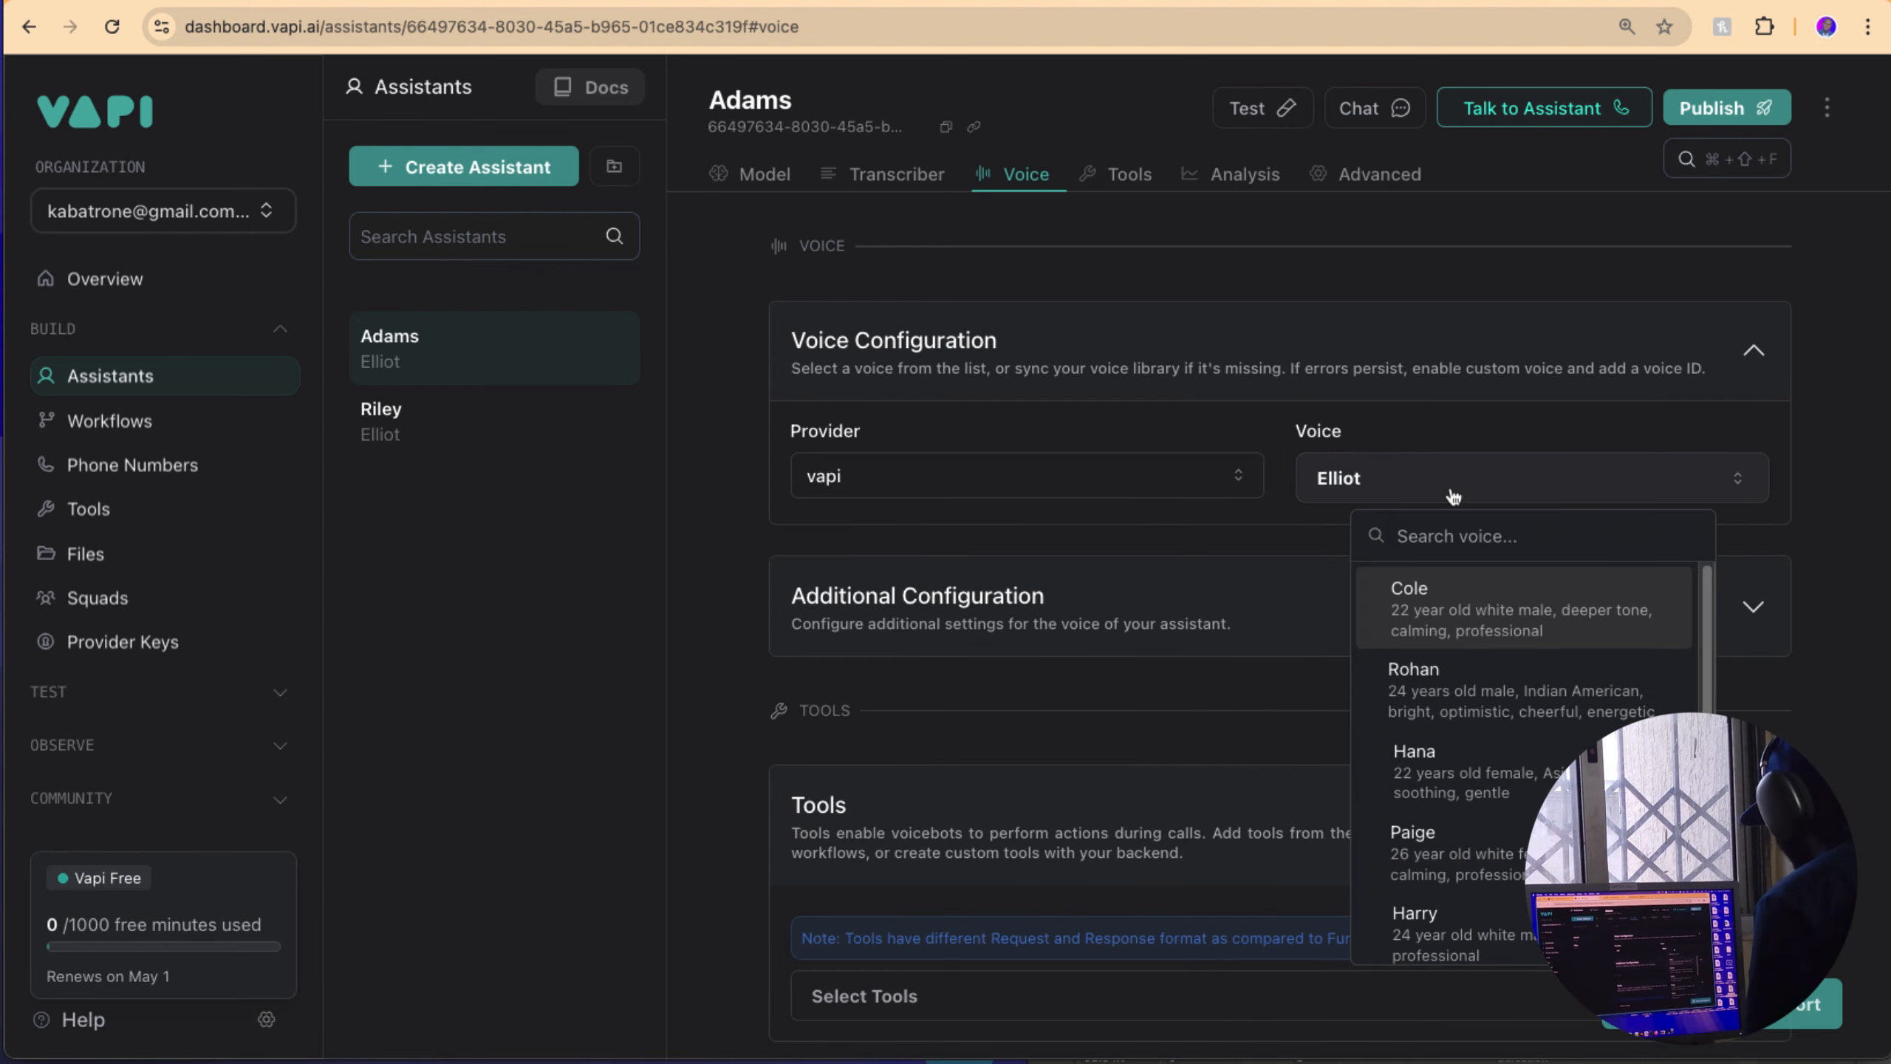
pyautogui.click(1299, 480)
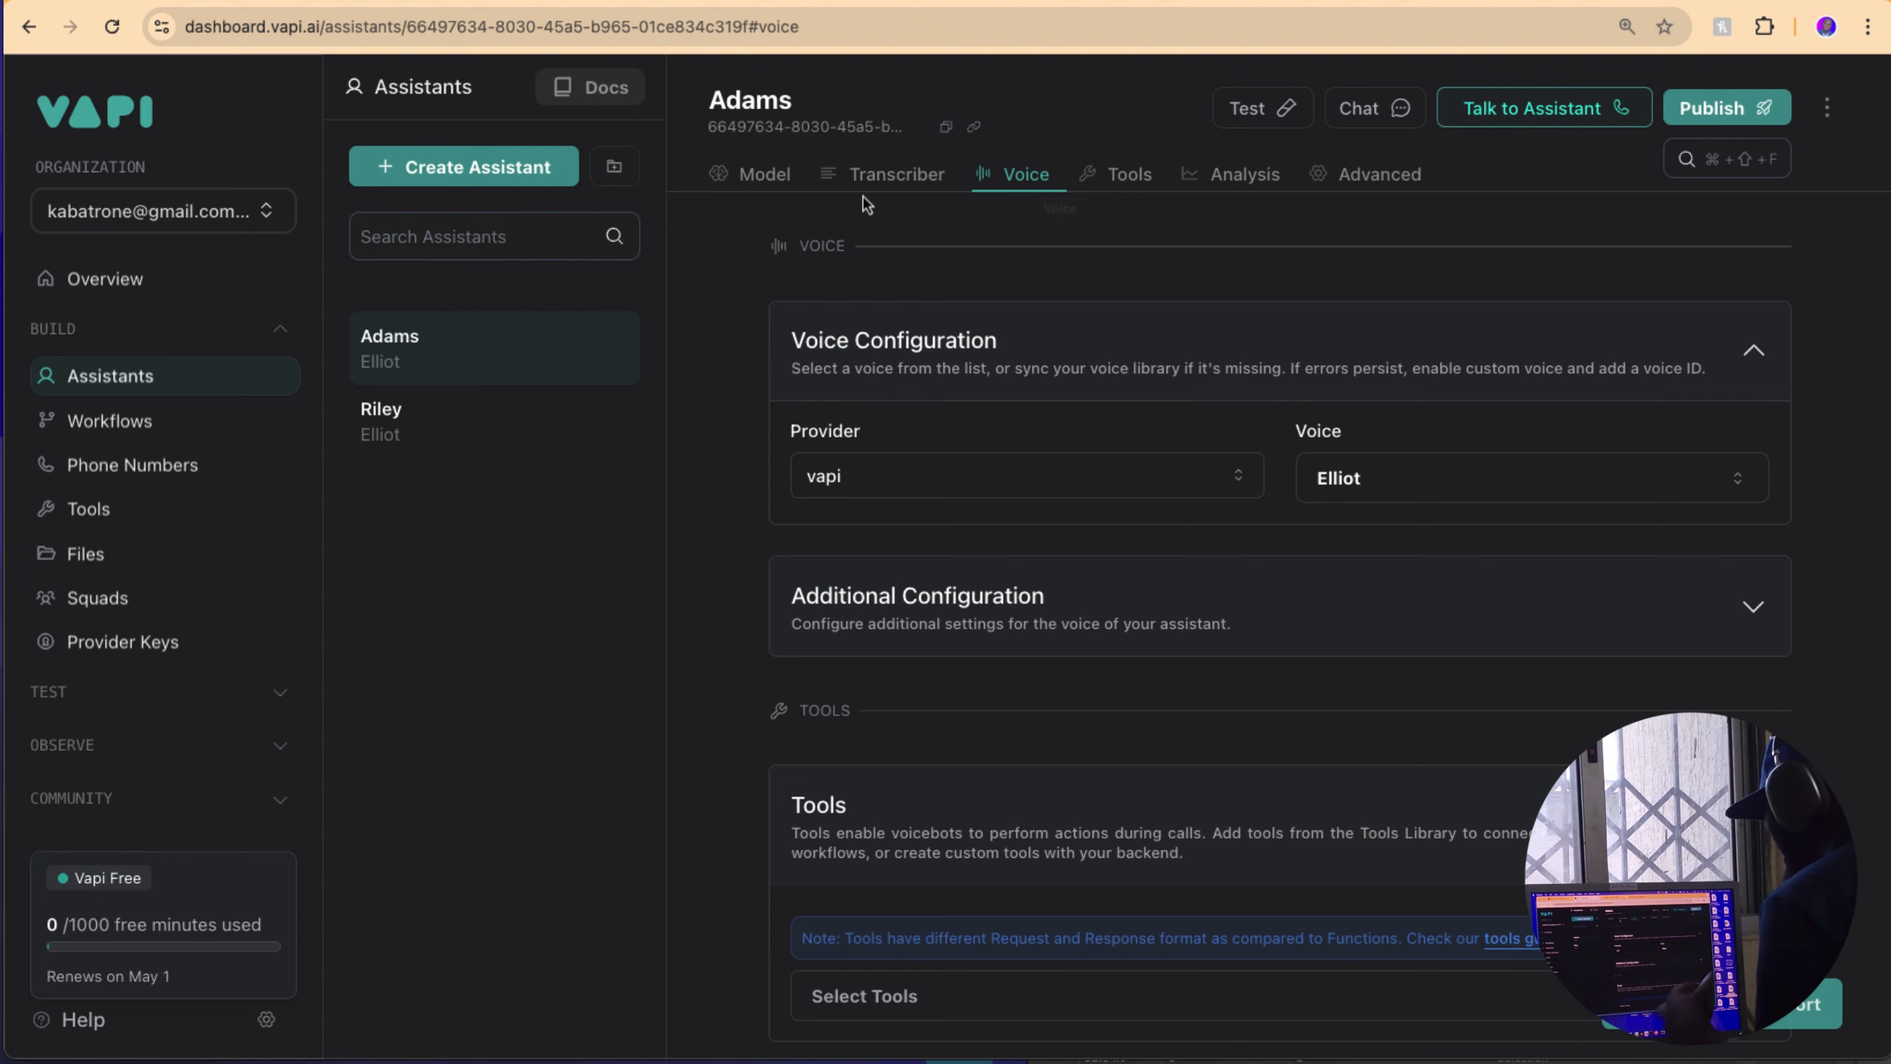
# Step: Go to the assistant's Tools section and check the options for selecting or creating a tool
pyautogui.click(1116, 176)
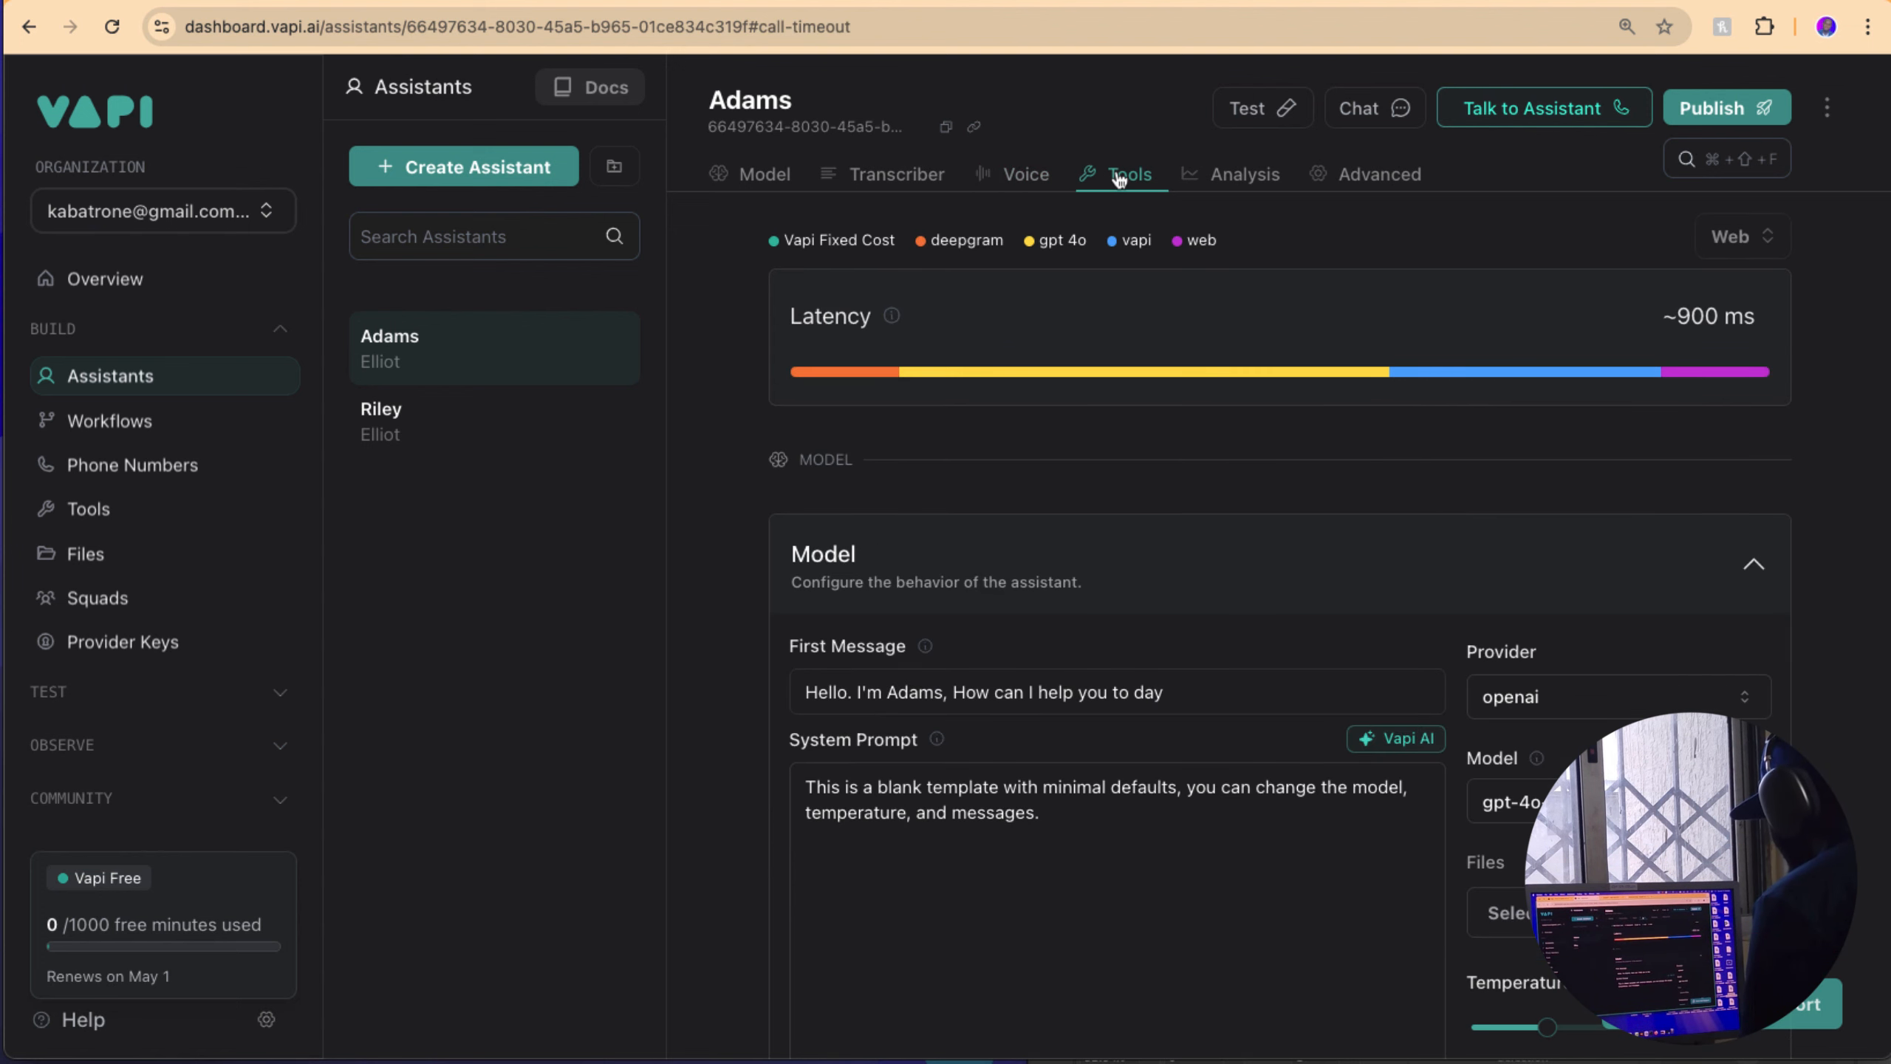
pyautogui.click(923, 542)
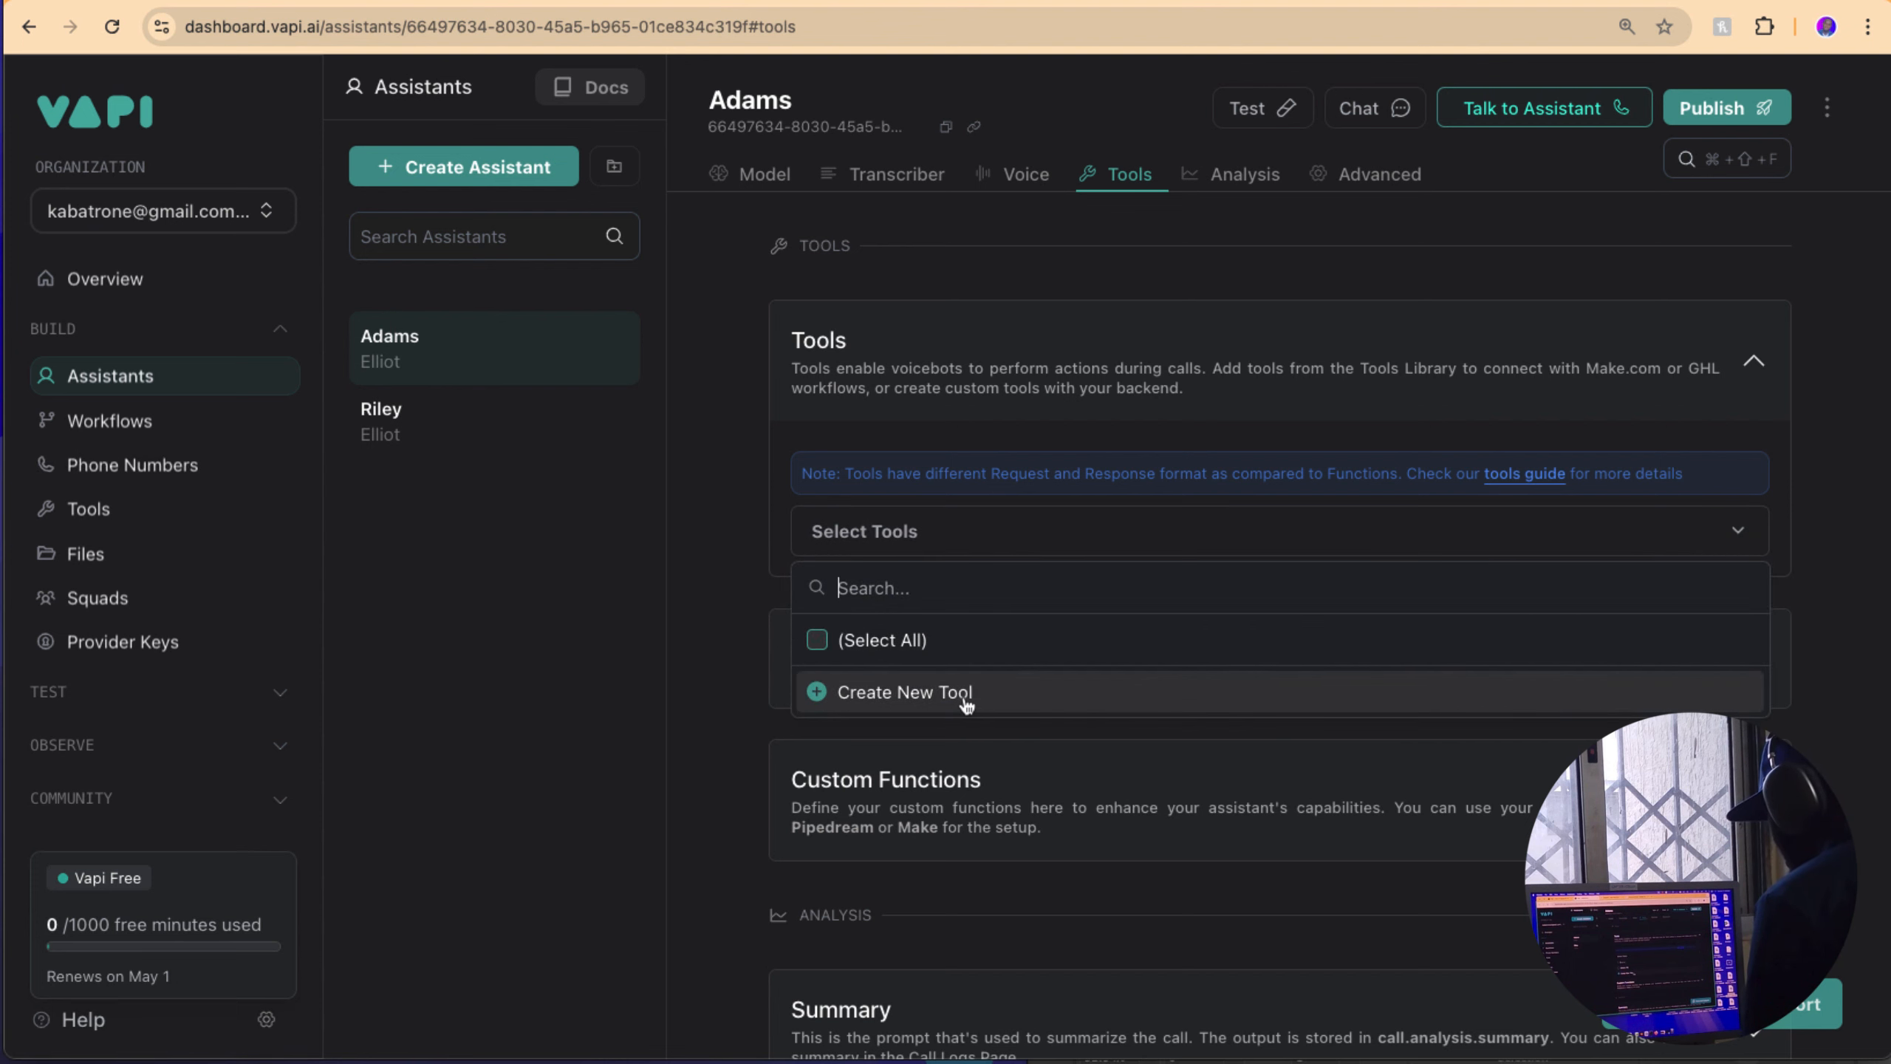
pyautogui.click(748, 709)
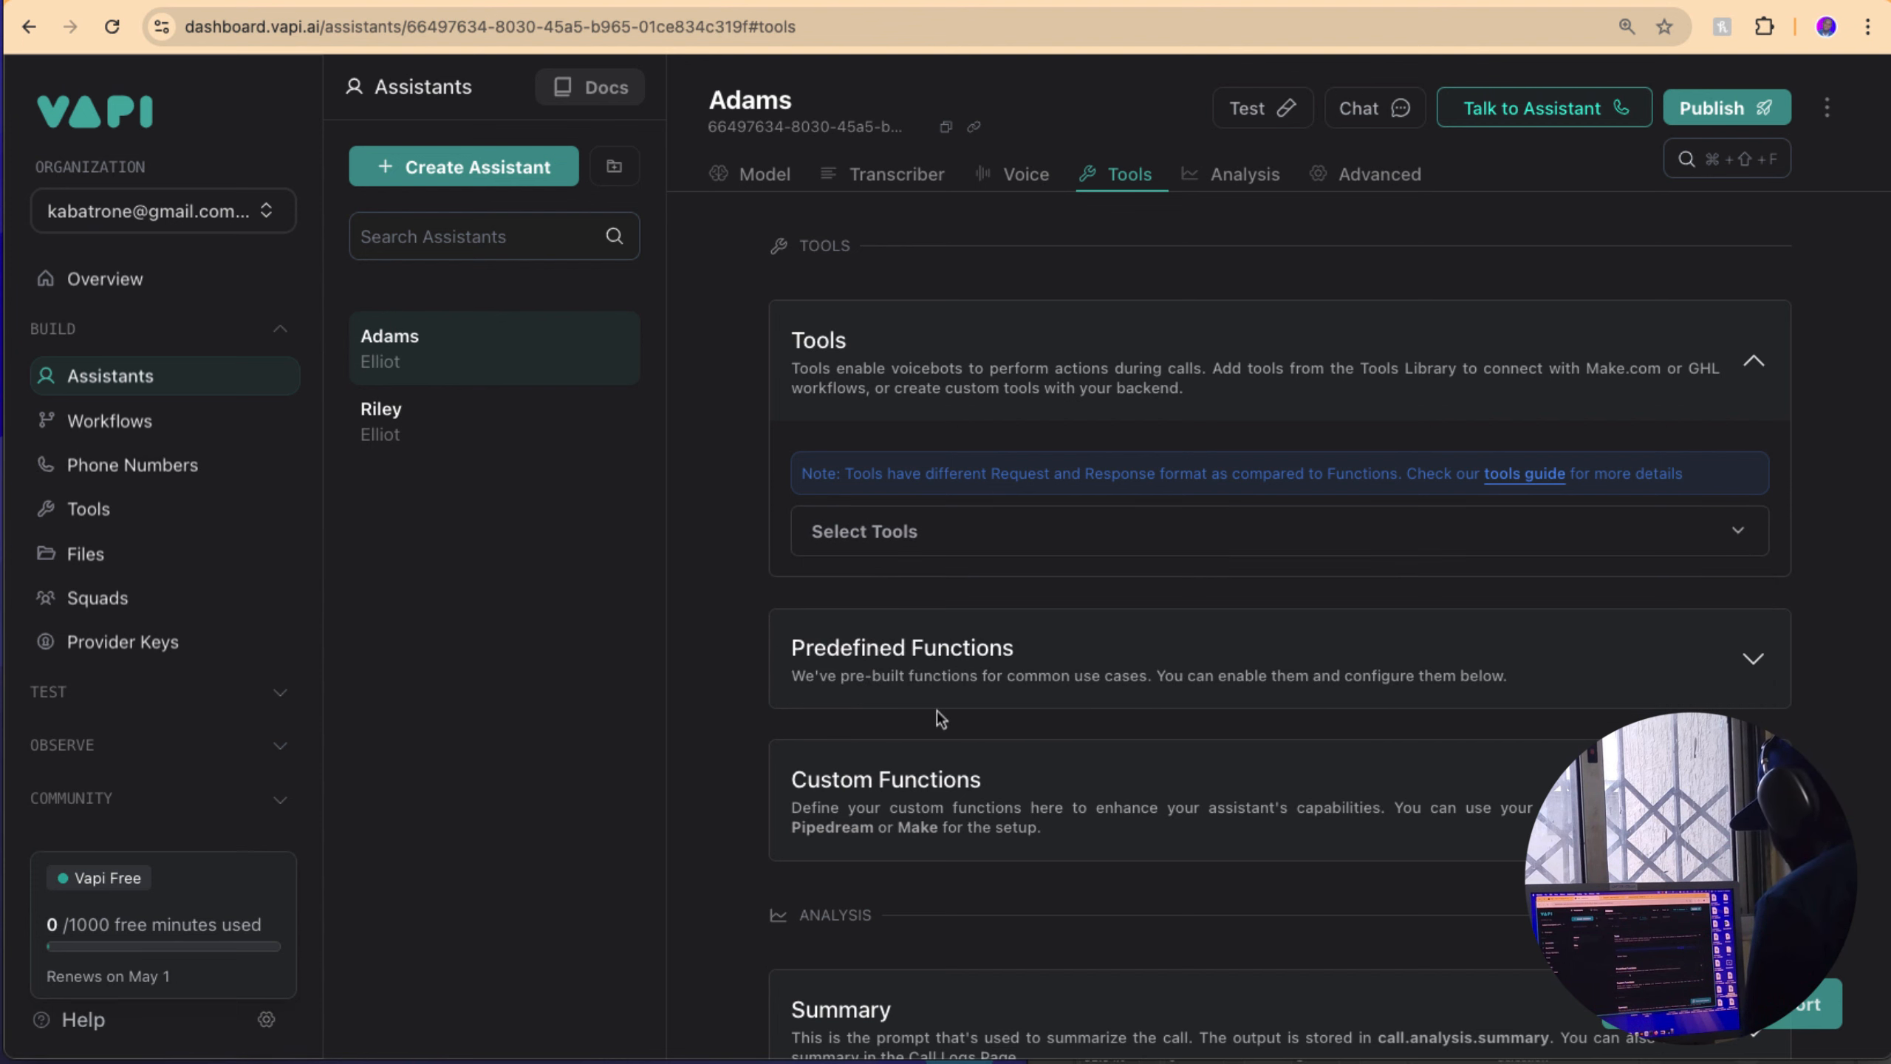
# Step: Review the model settings of the Adams assistant and publish the assistant
pyautogui.scroll(15, 936, 709)
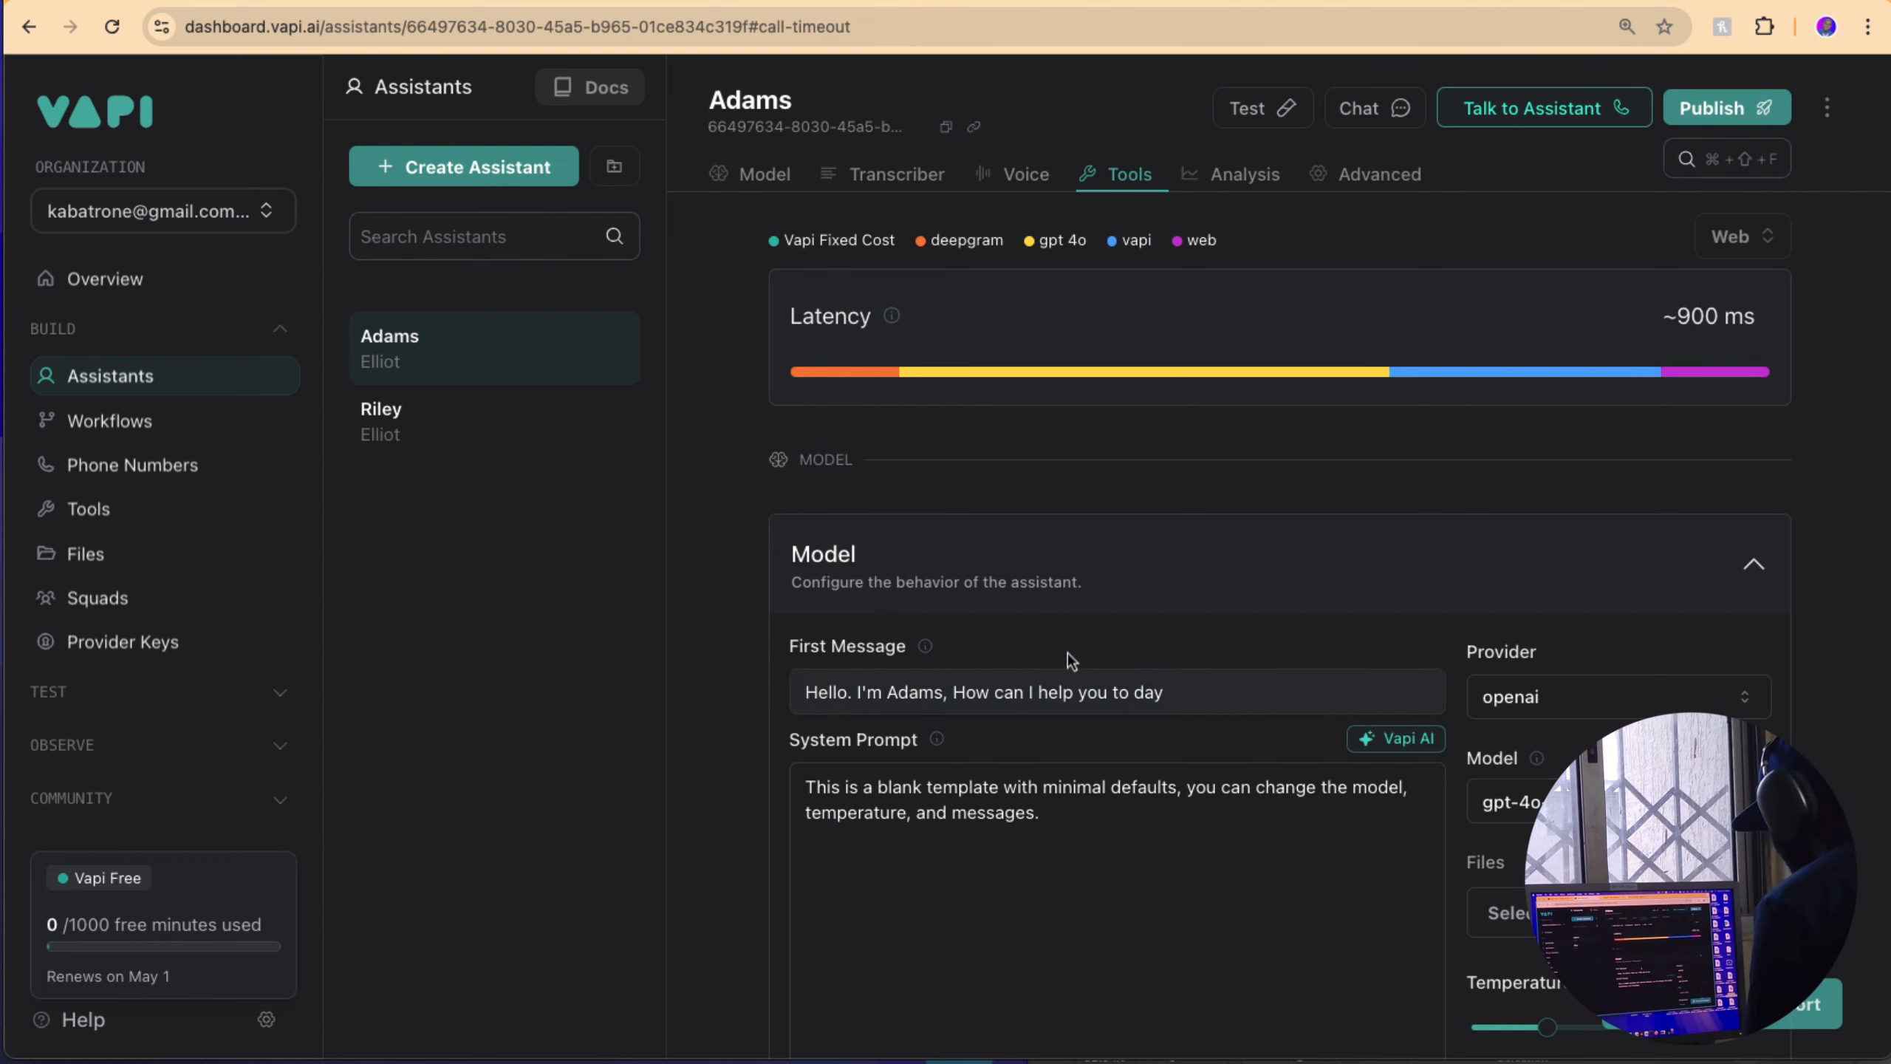
pyautogui.scroll(-2, 1067, 653)
pyautogui.scroll(-3, 1075, 547)
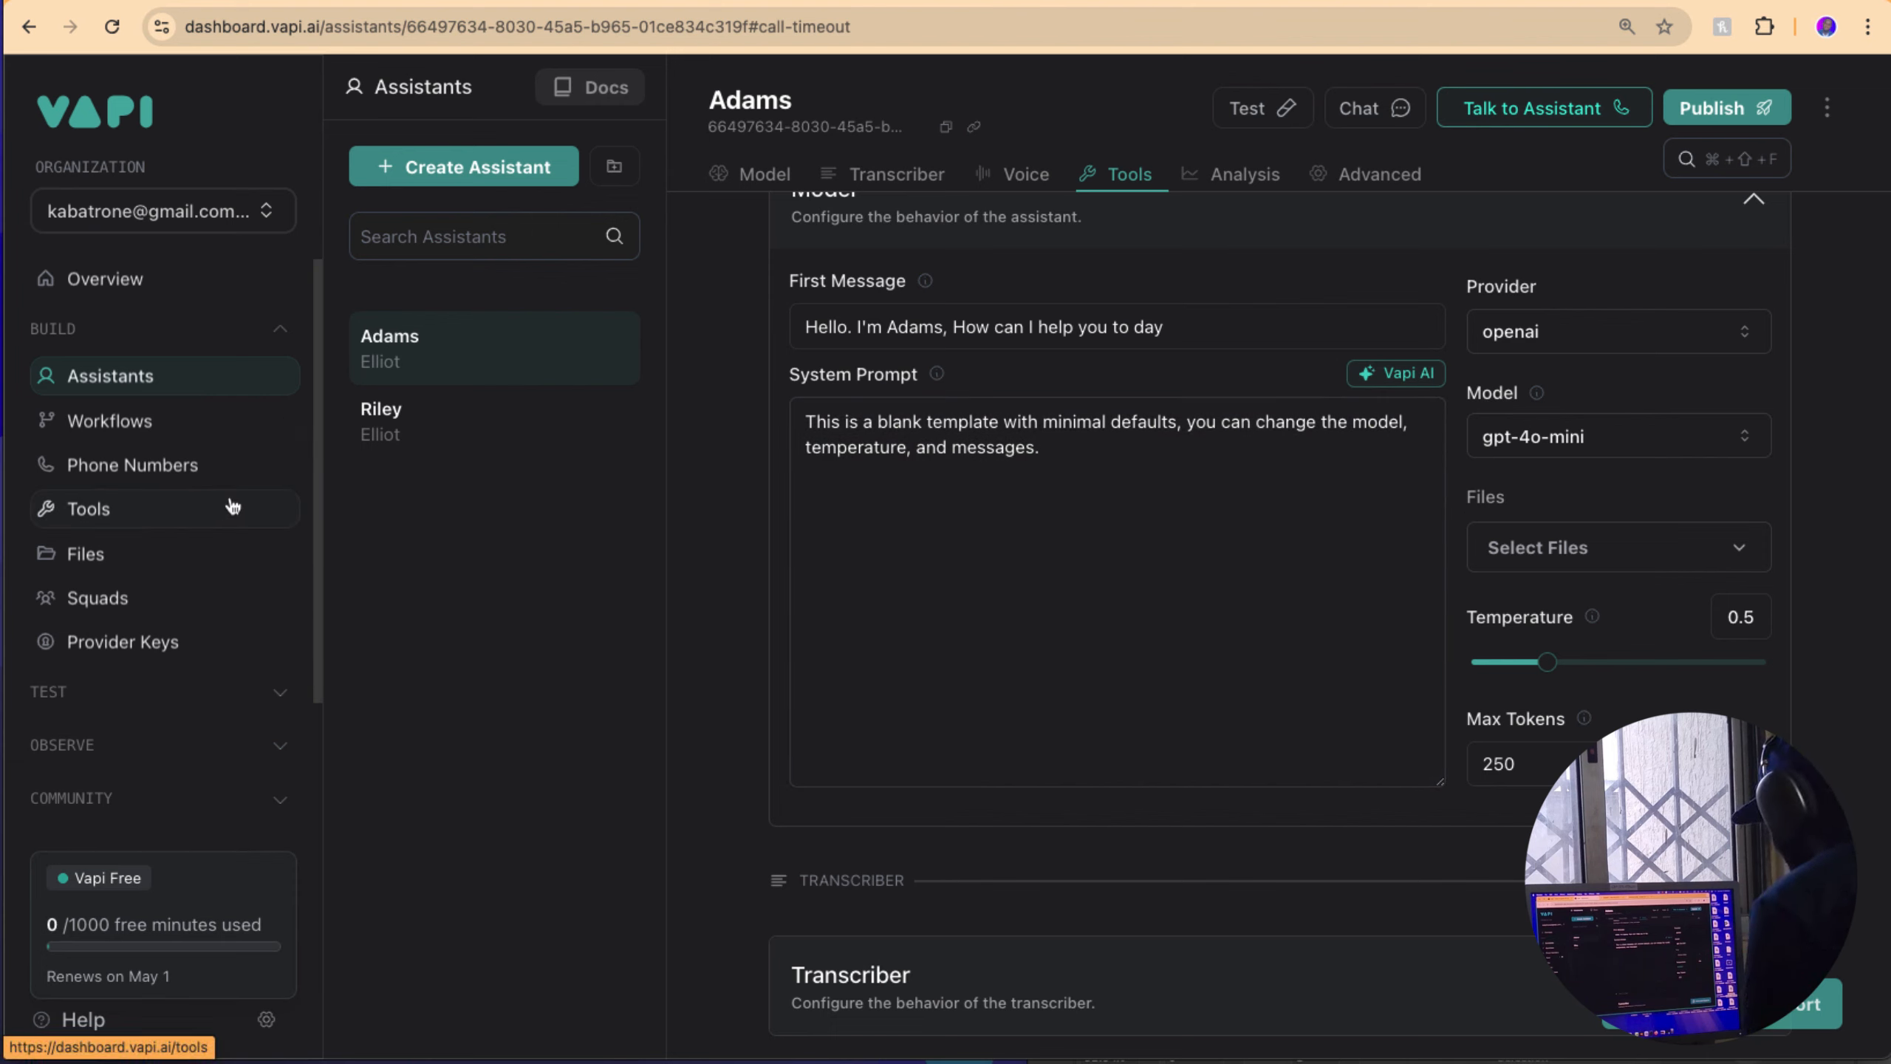
pyautogui.click(1737, 111)
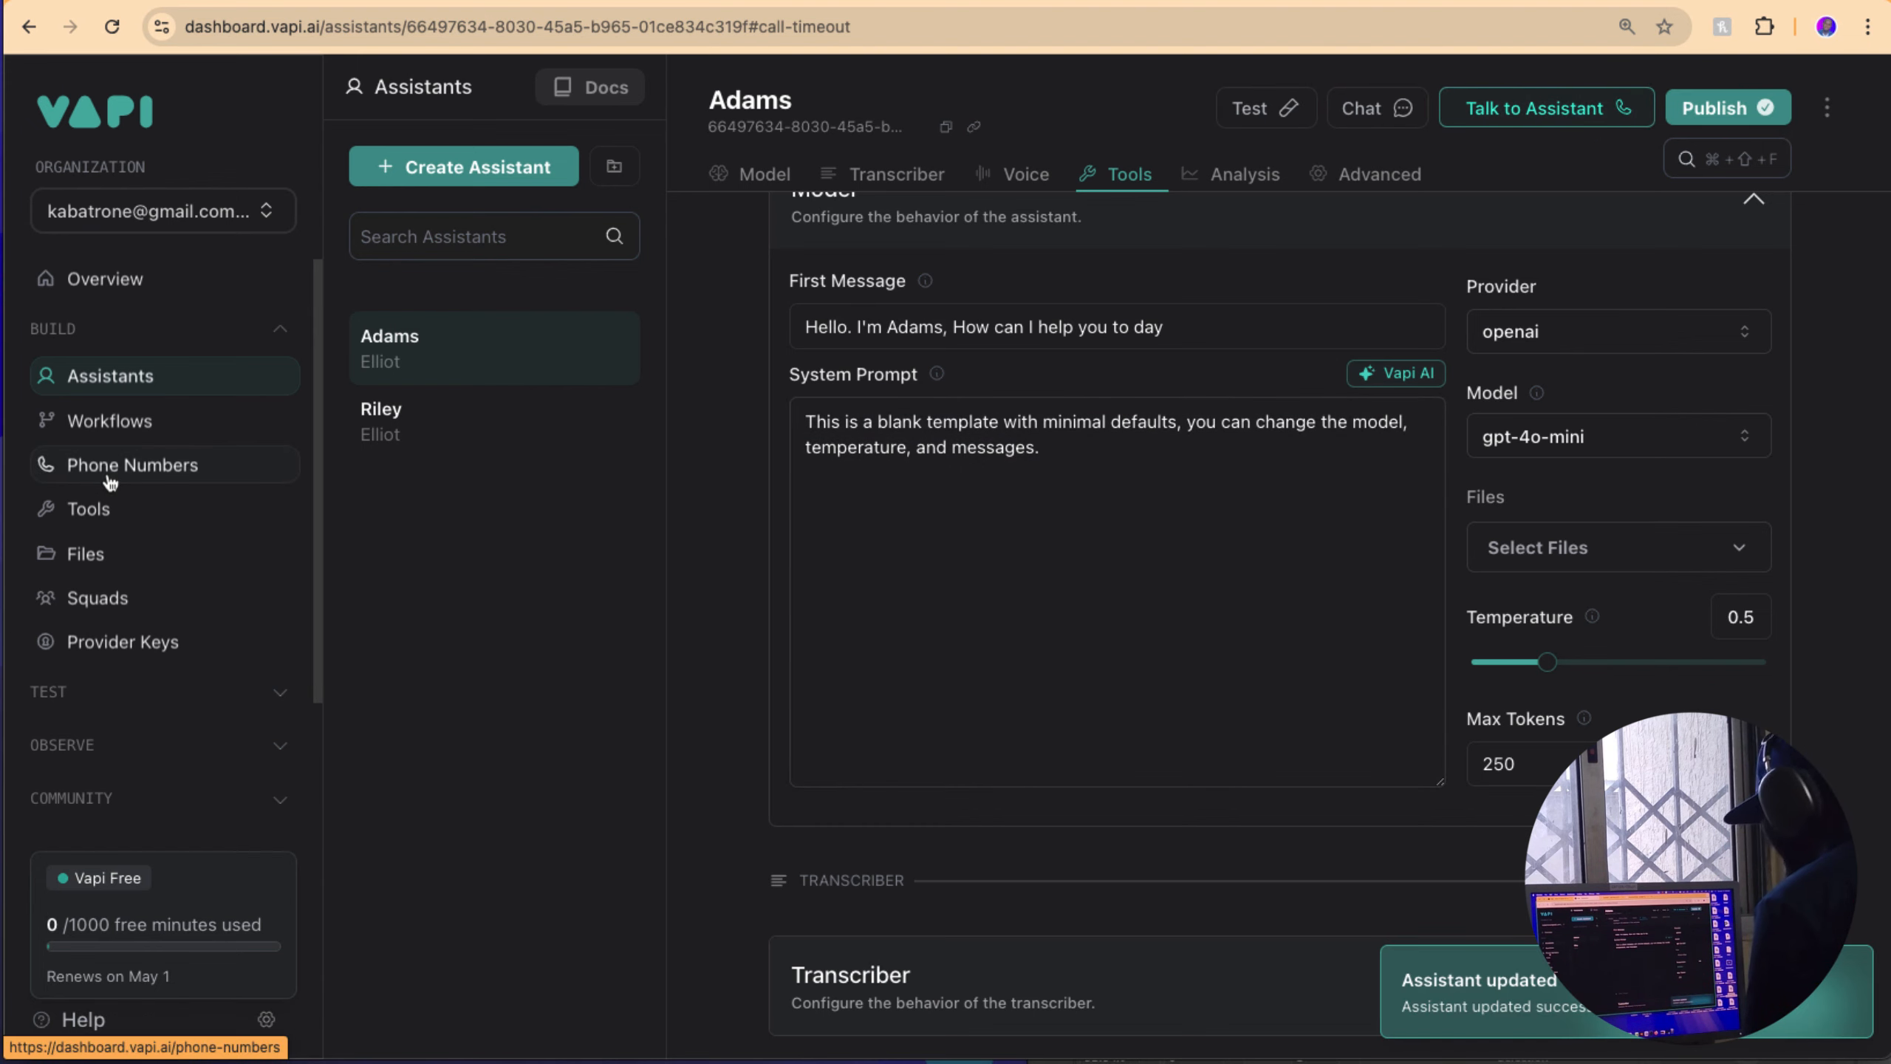
# Step: Create a new tool of type Function in the tools library
pyautogui.click(105, 509)
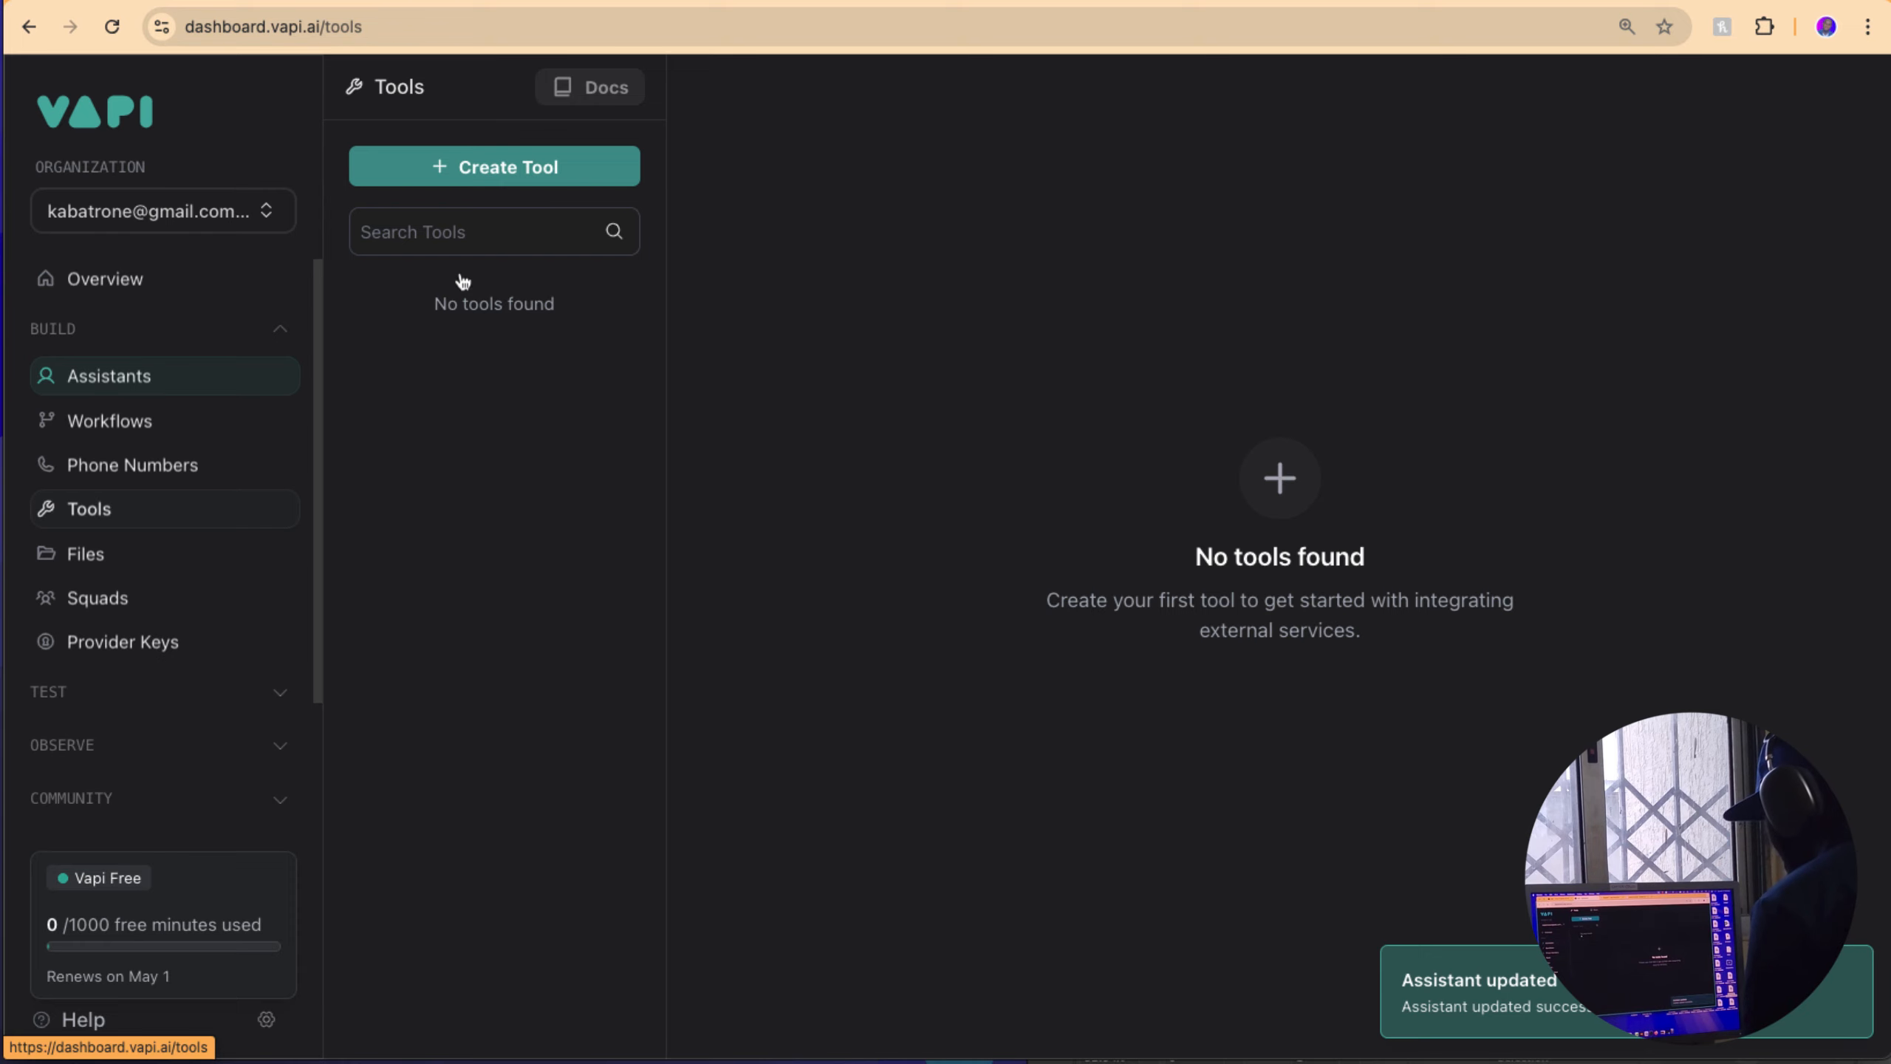
pyautogui.click(505, 181)
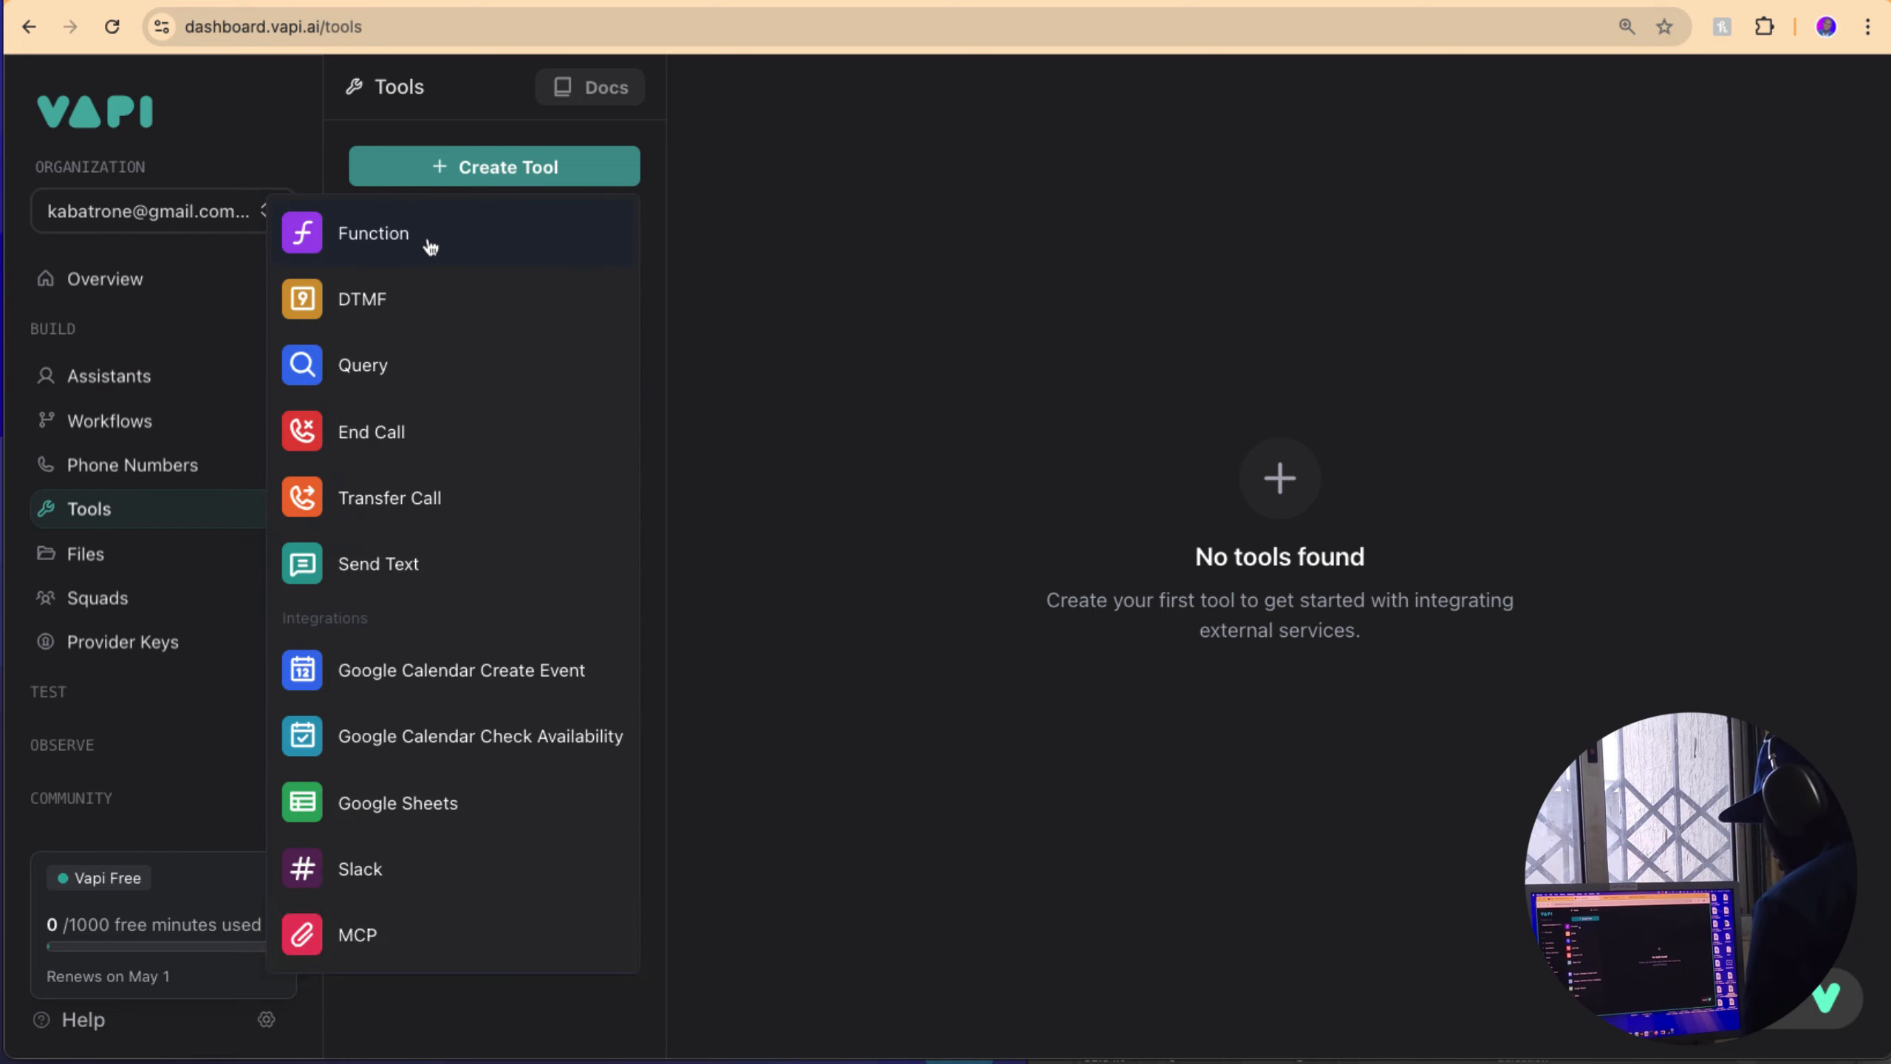
pyautogui.click(424, 237)
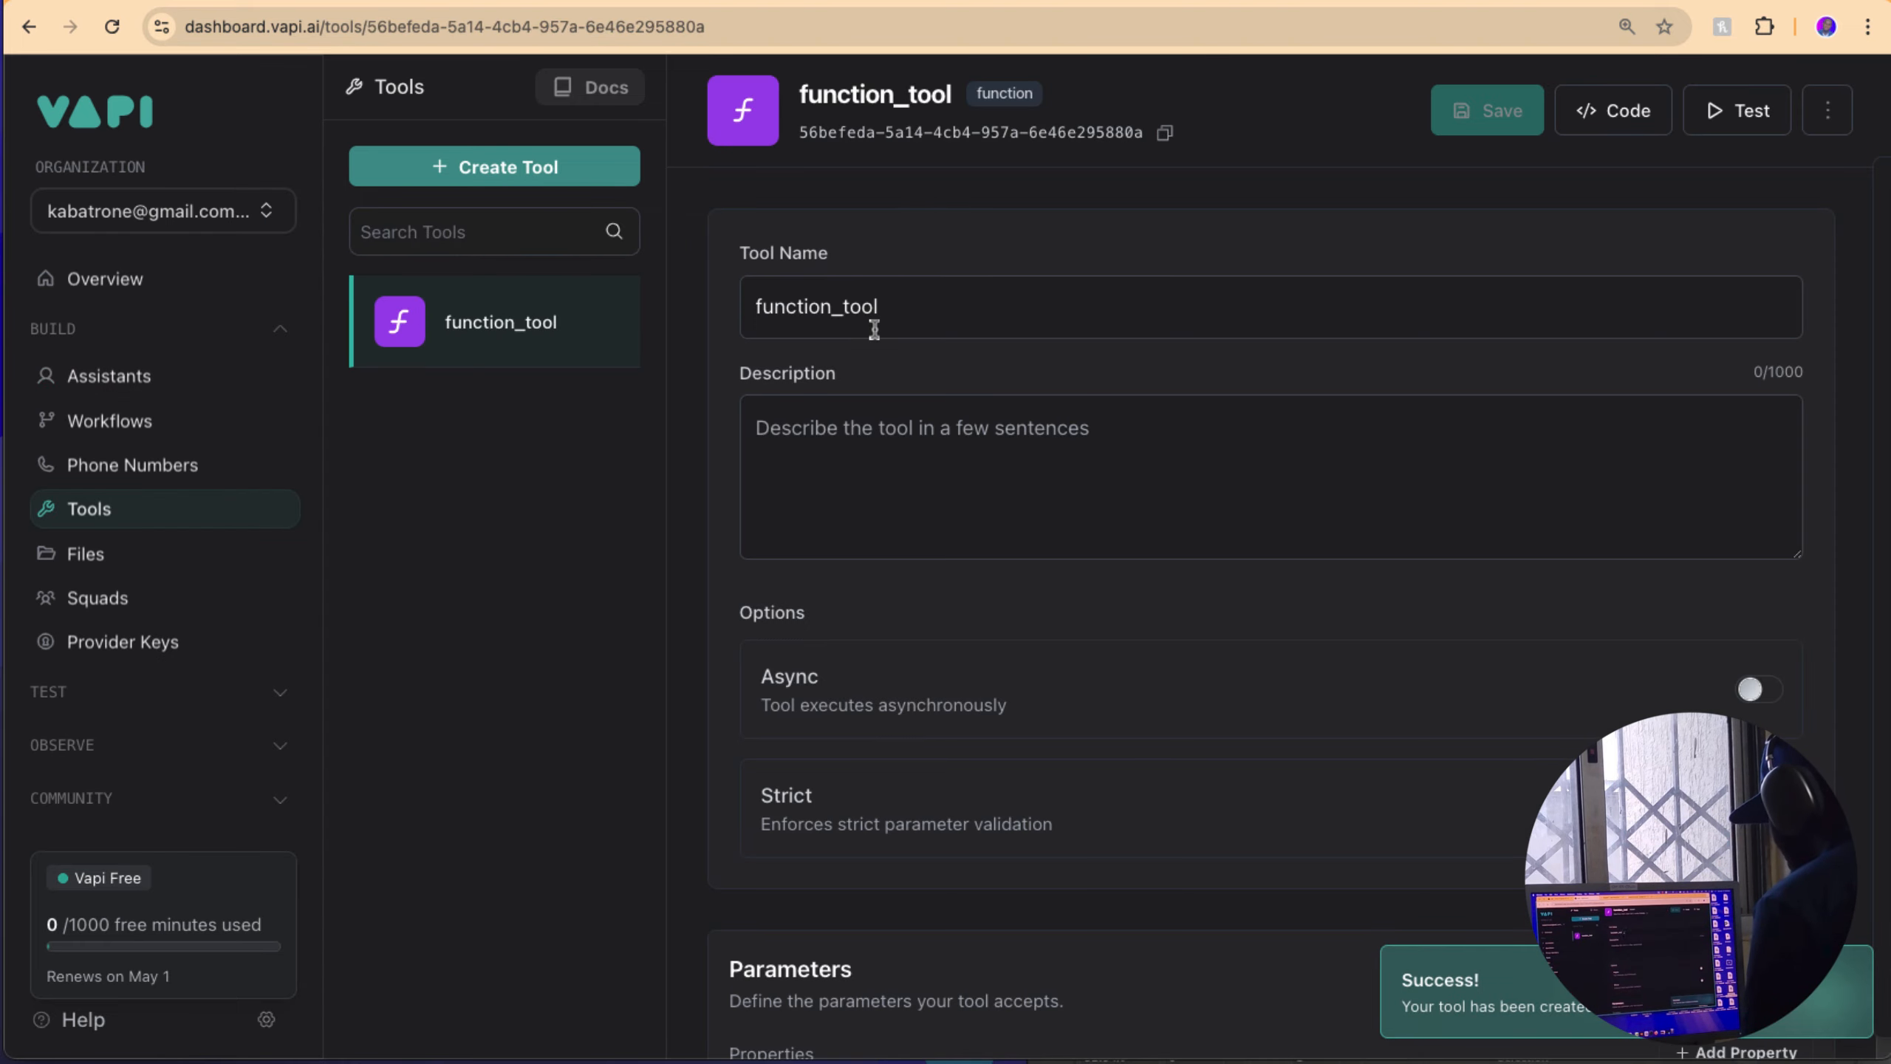
# Step: Rename the function tool to User_Data_required
pyautogui.doubleClick(870, 312)
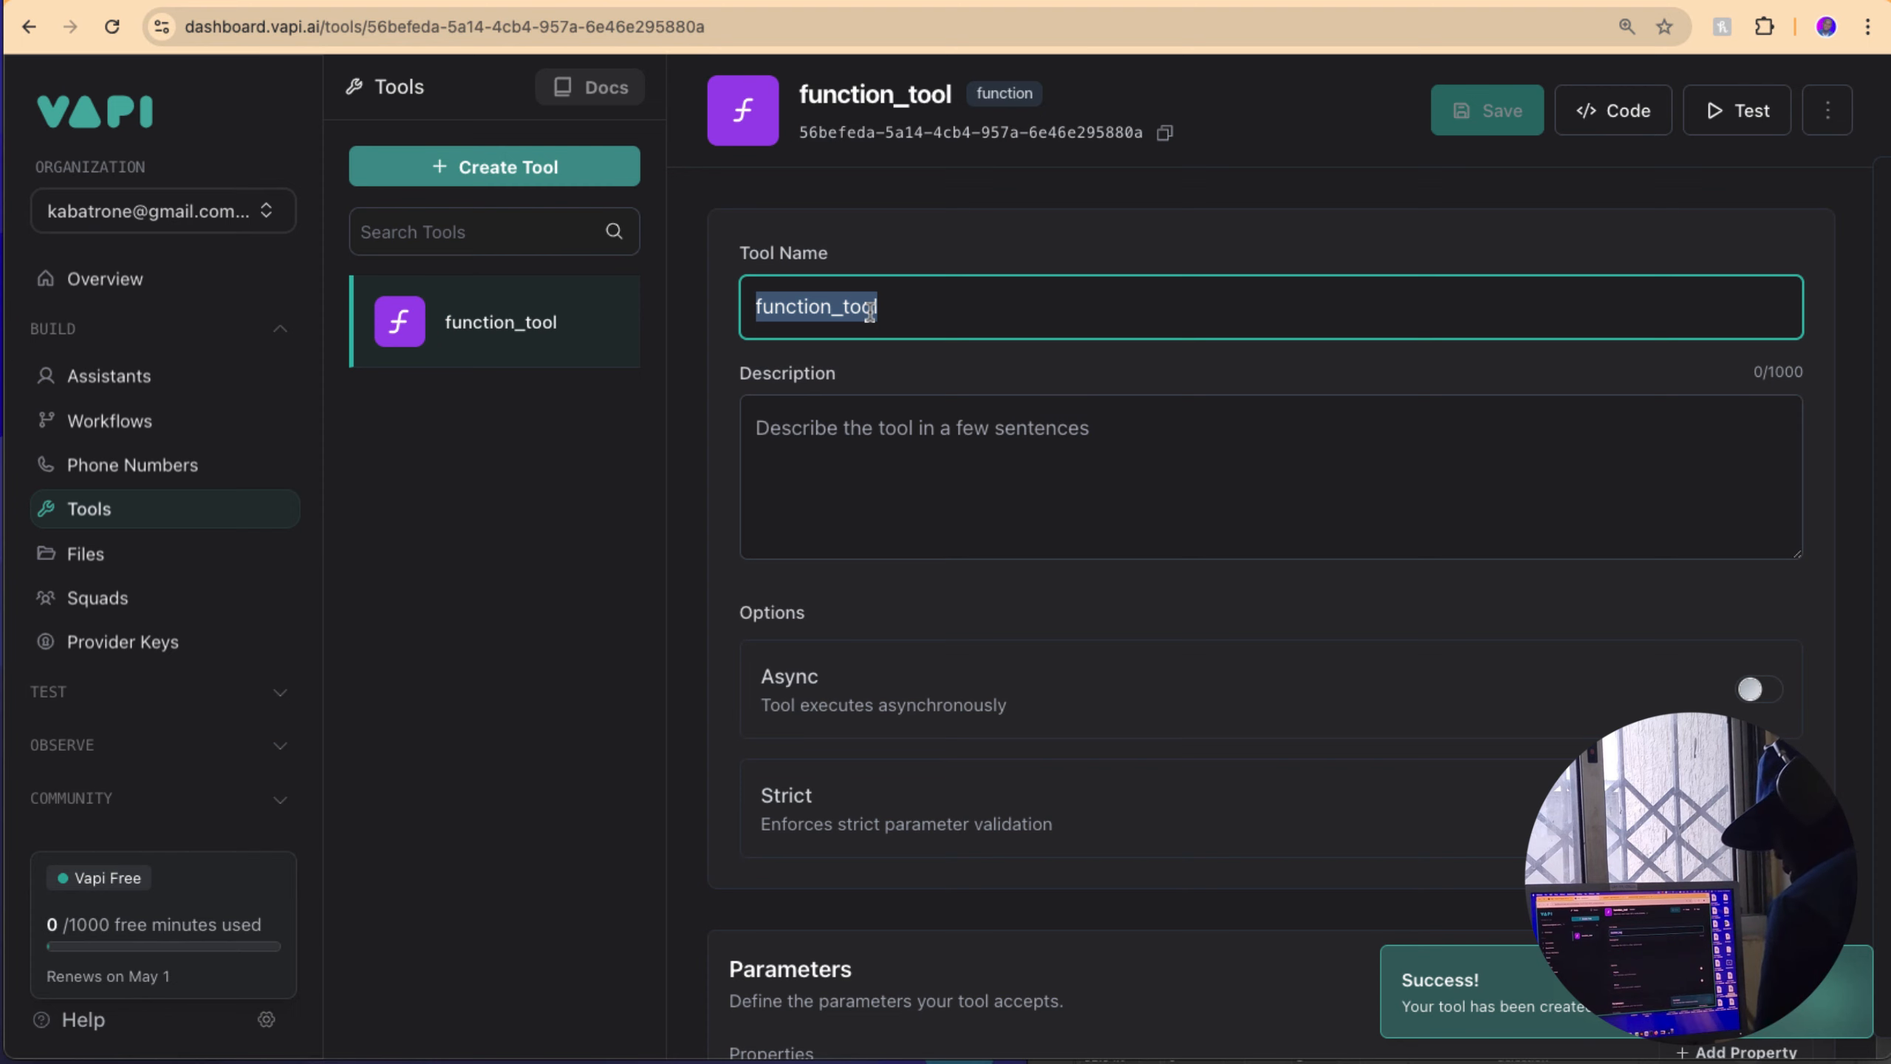
pyautogui.write('Data')
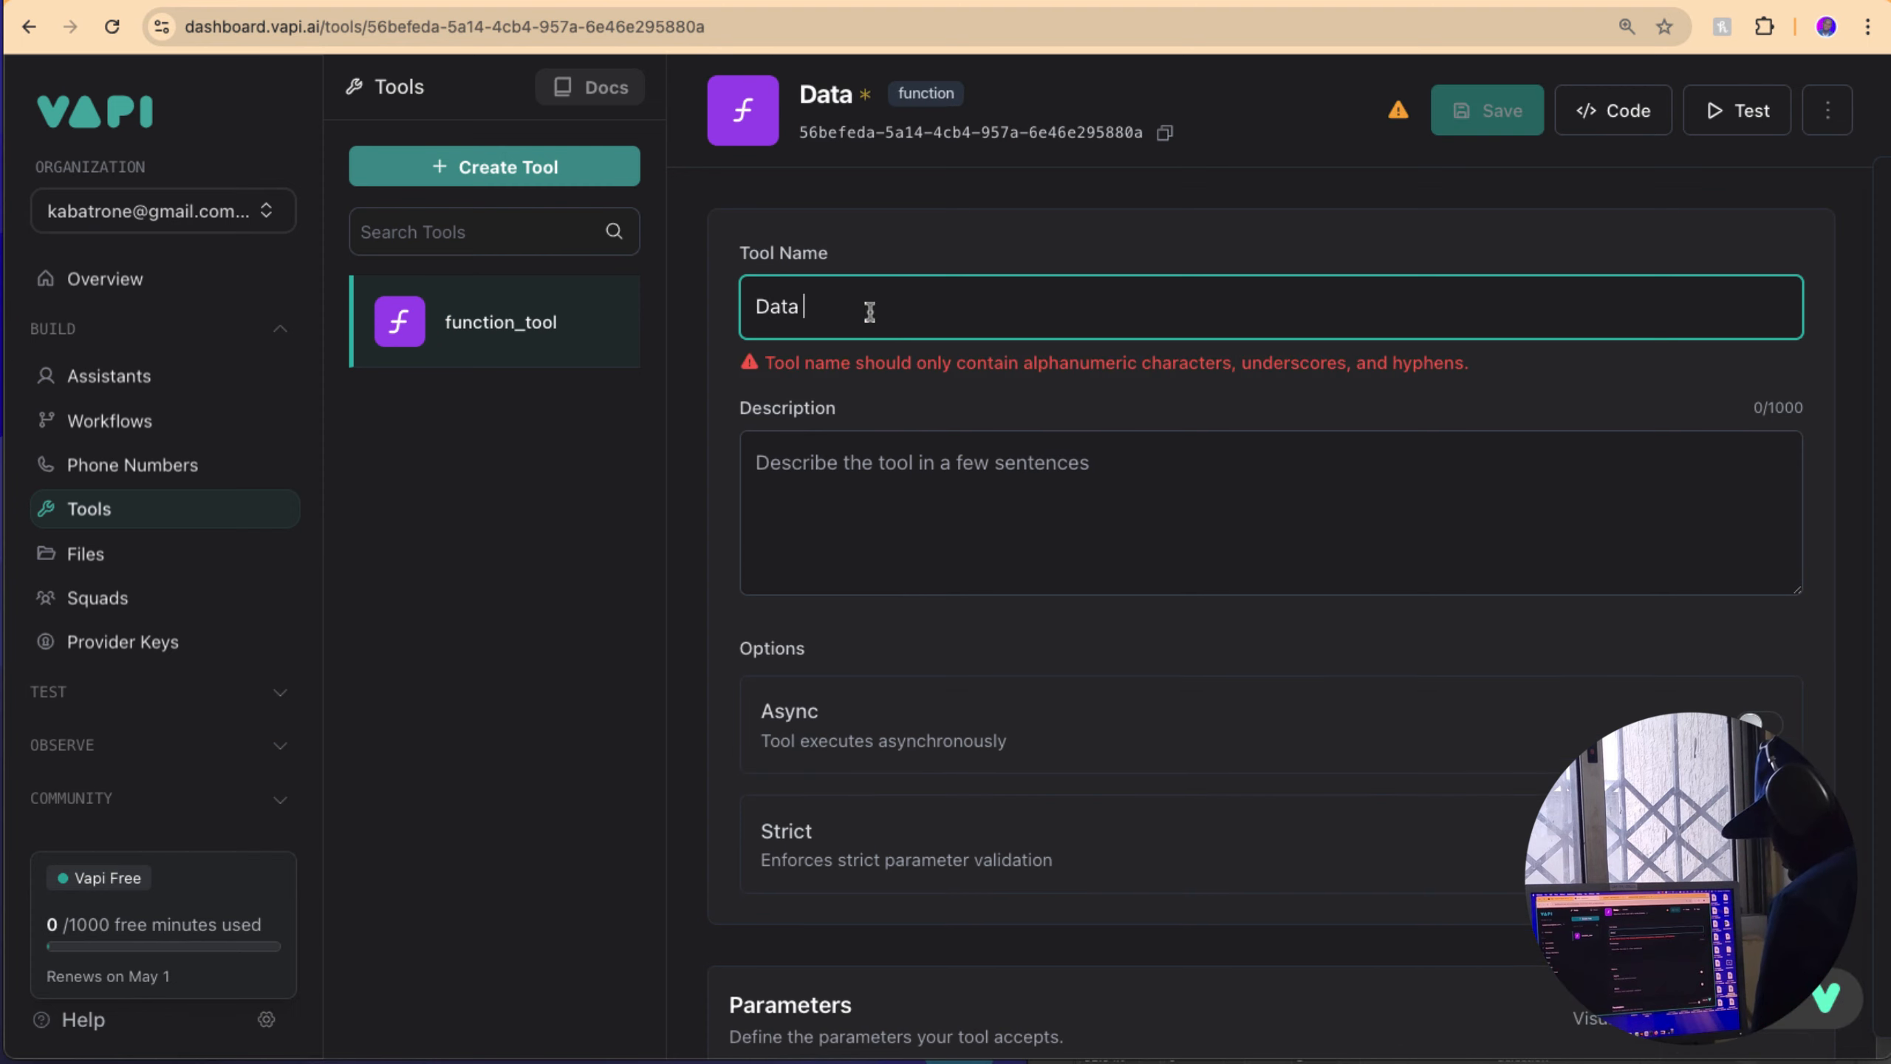
pyautogui.press('BackSpace')
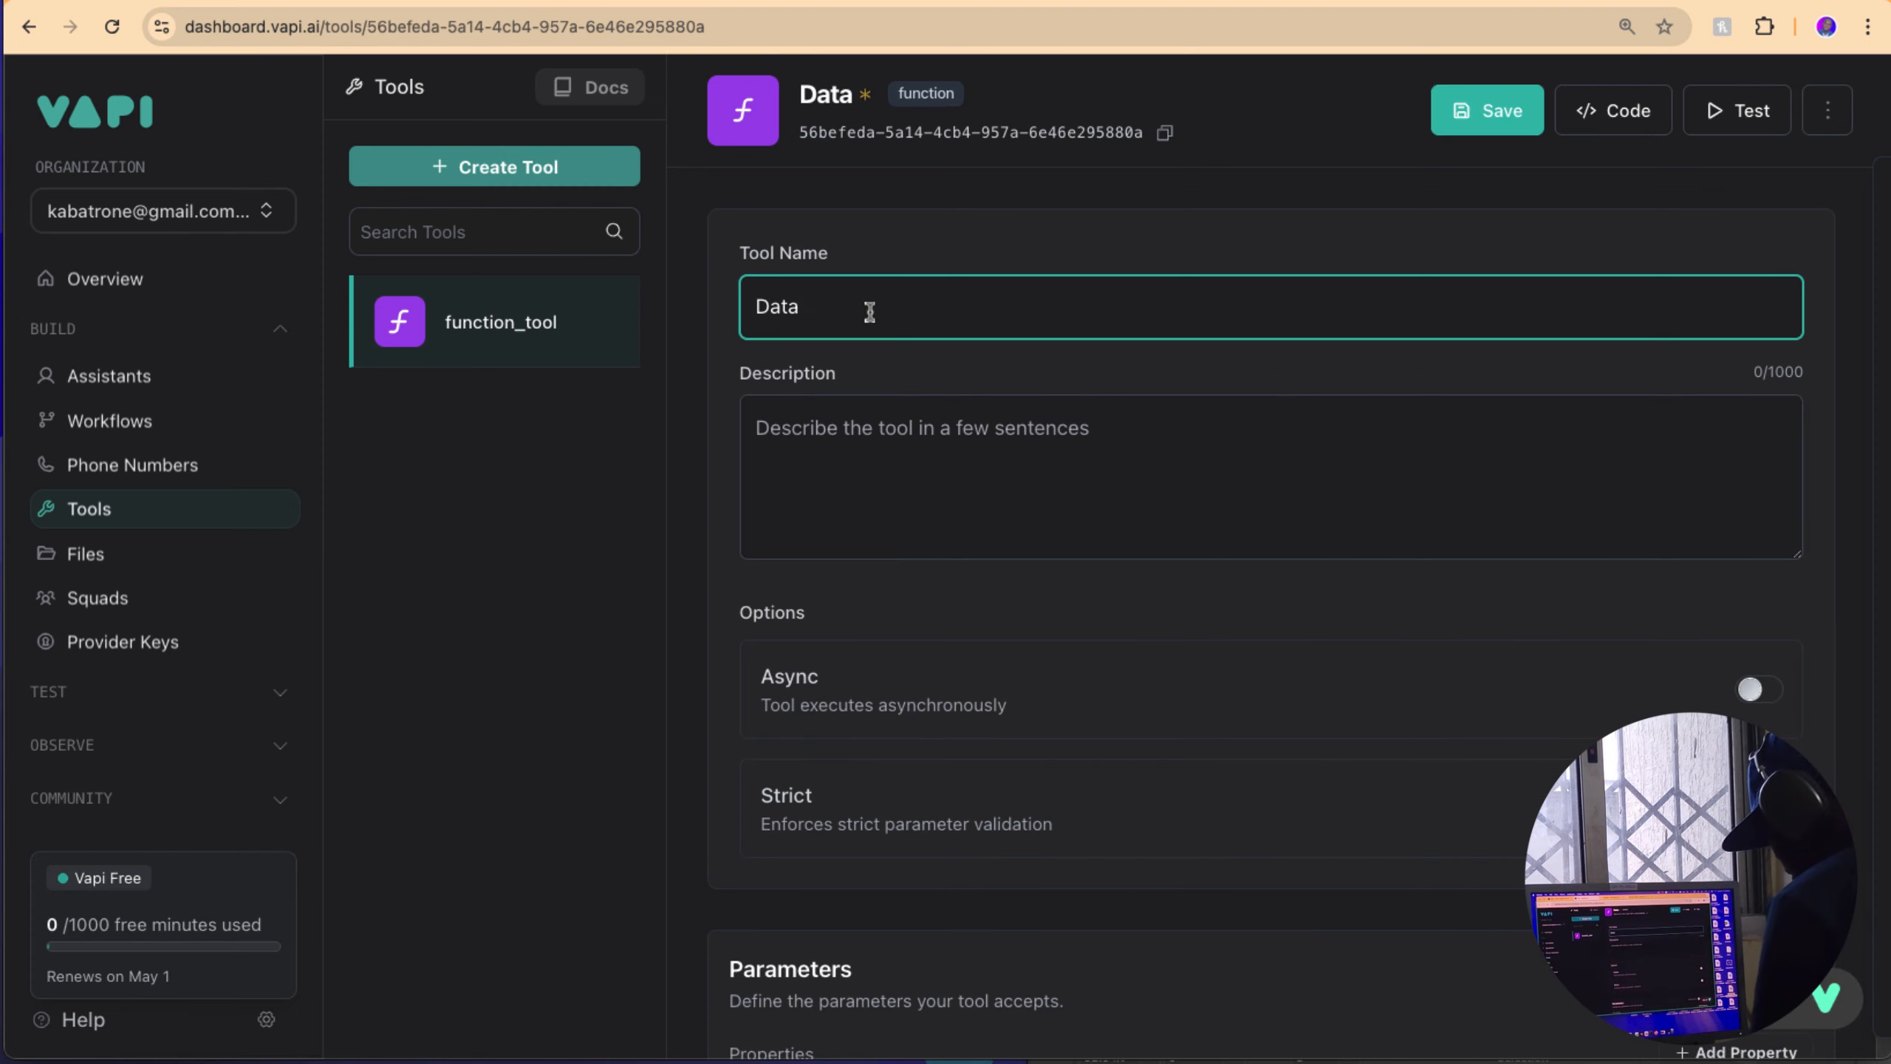
pyautogui.write('_')
pyautogui.press('BackSpace')
pyautogui.press('BackSpace')
pyautogui.press('BackSpace')
pyautogui.press('BackSpace')
pyautogui.press('BackSpace')
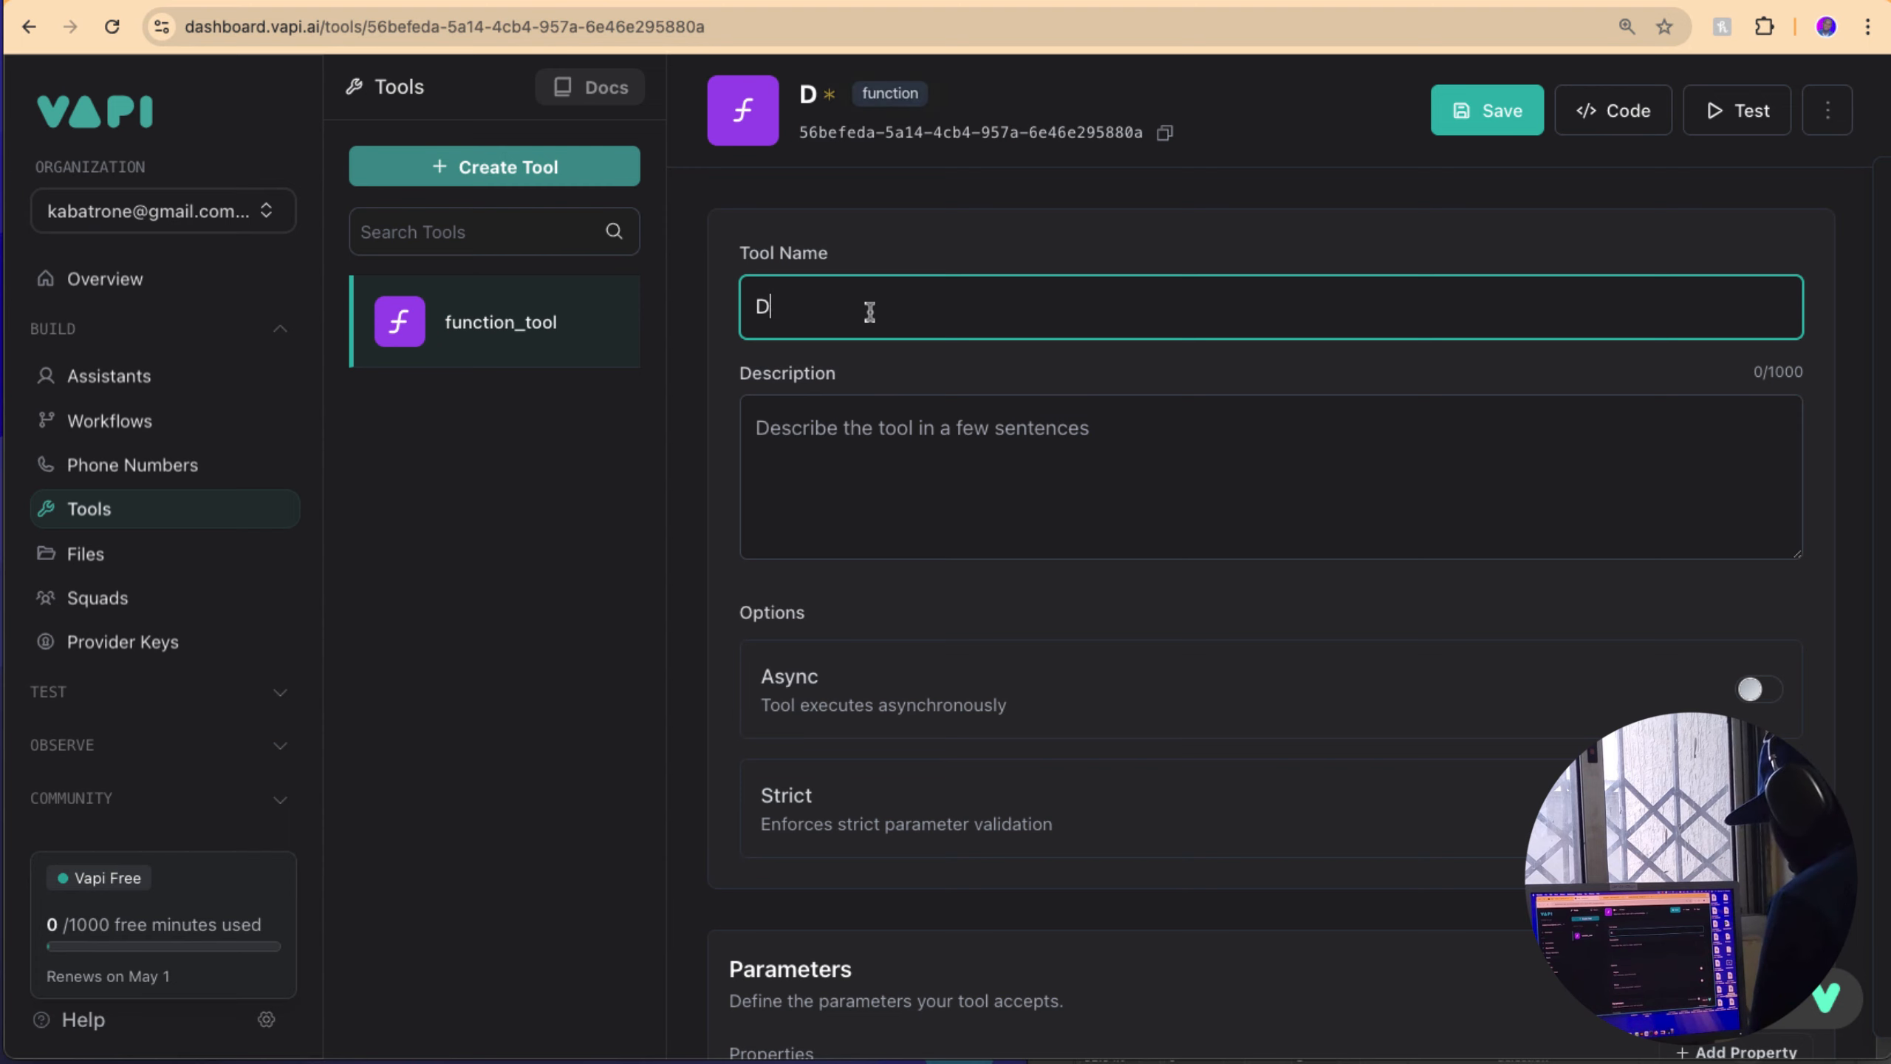
pyautogui.write('User')
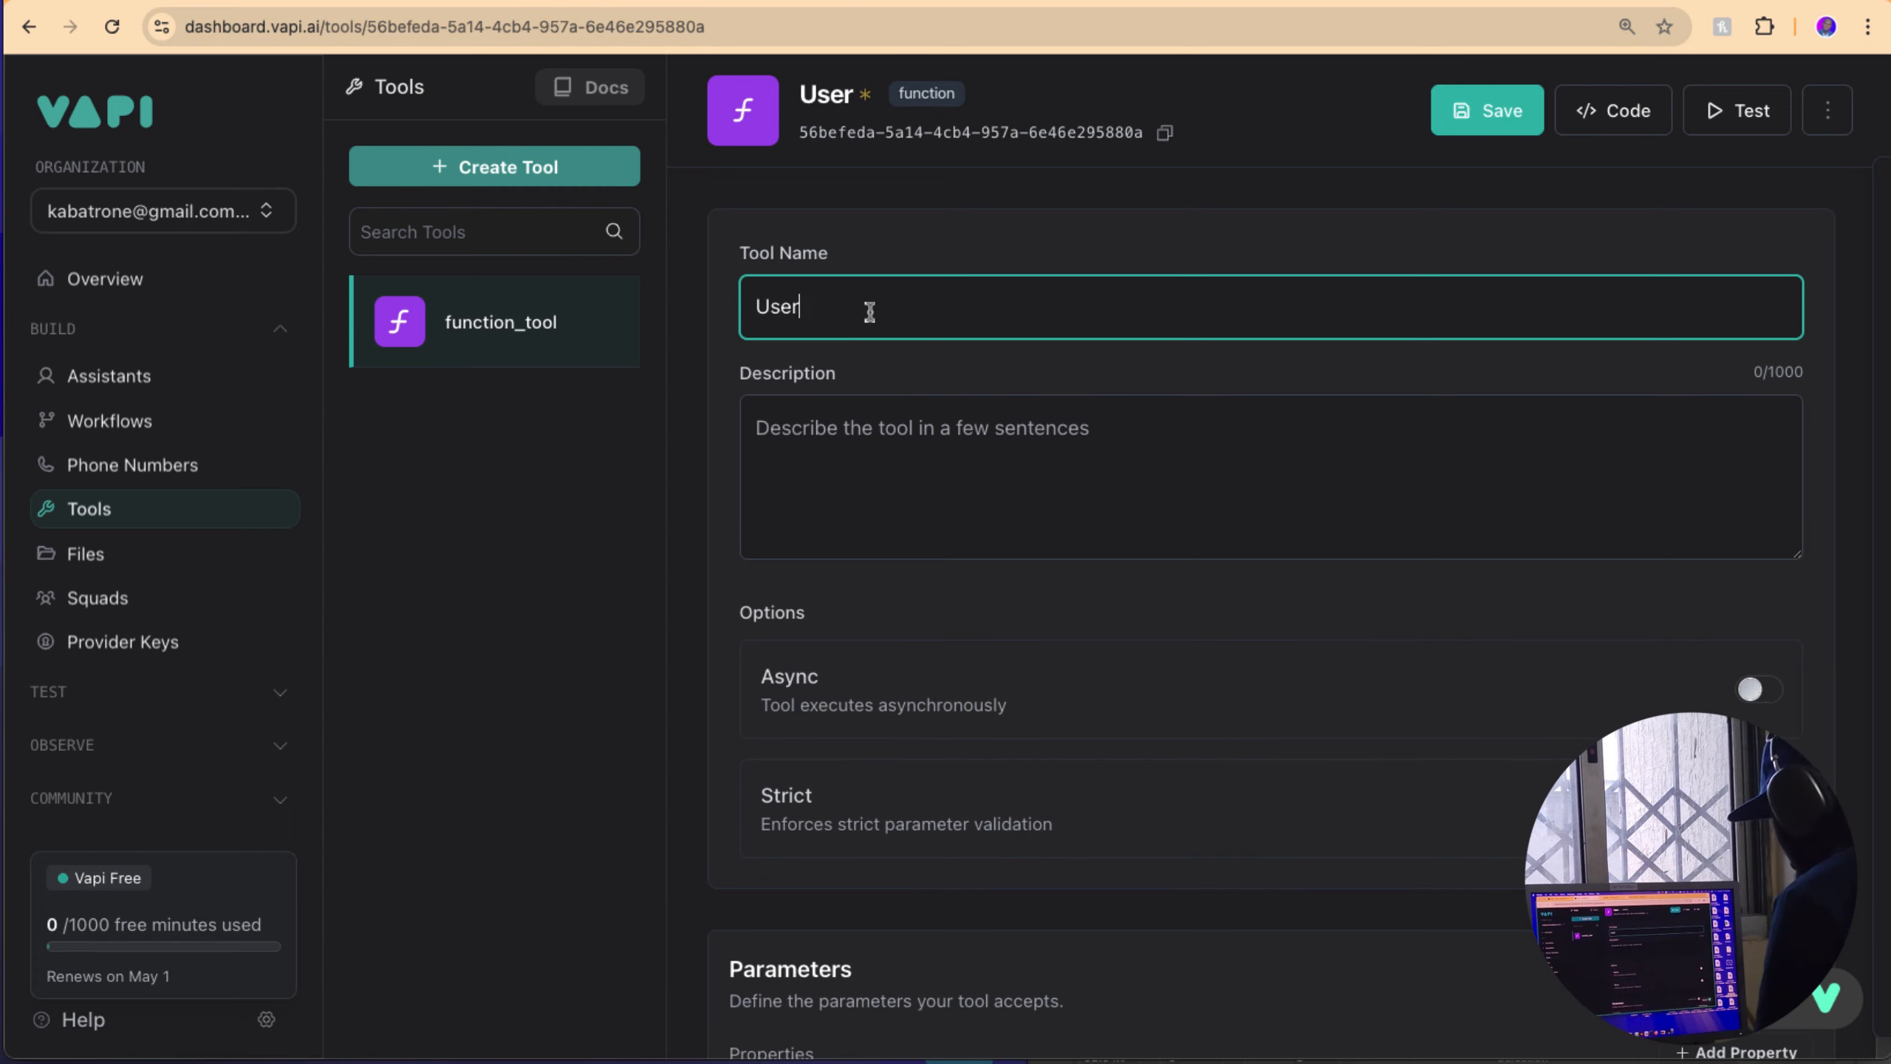
pyautogui.write('_Data')
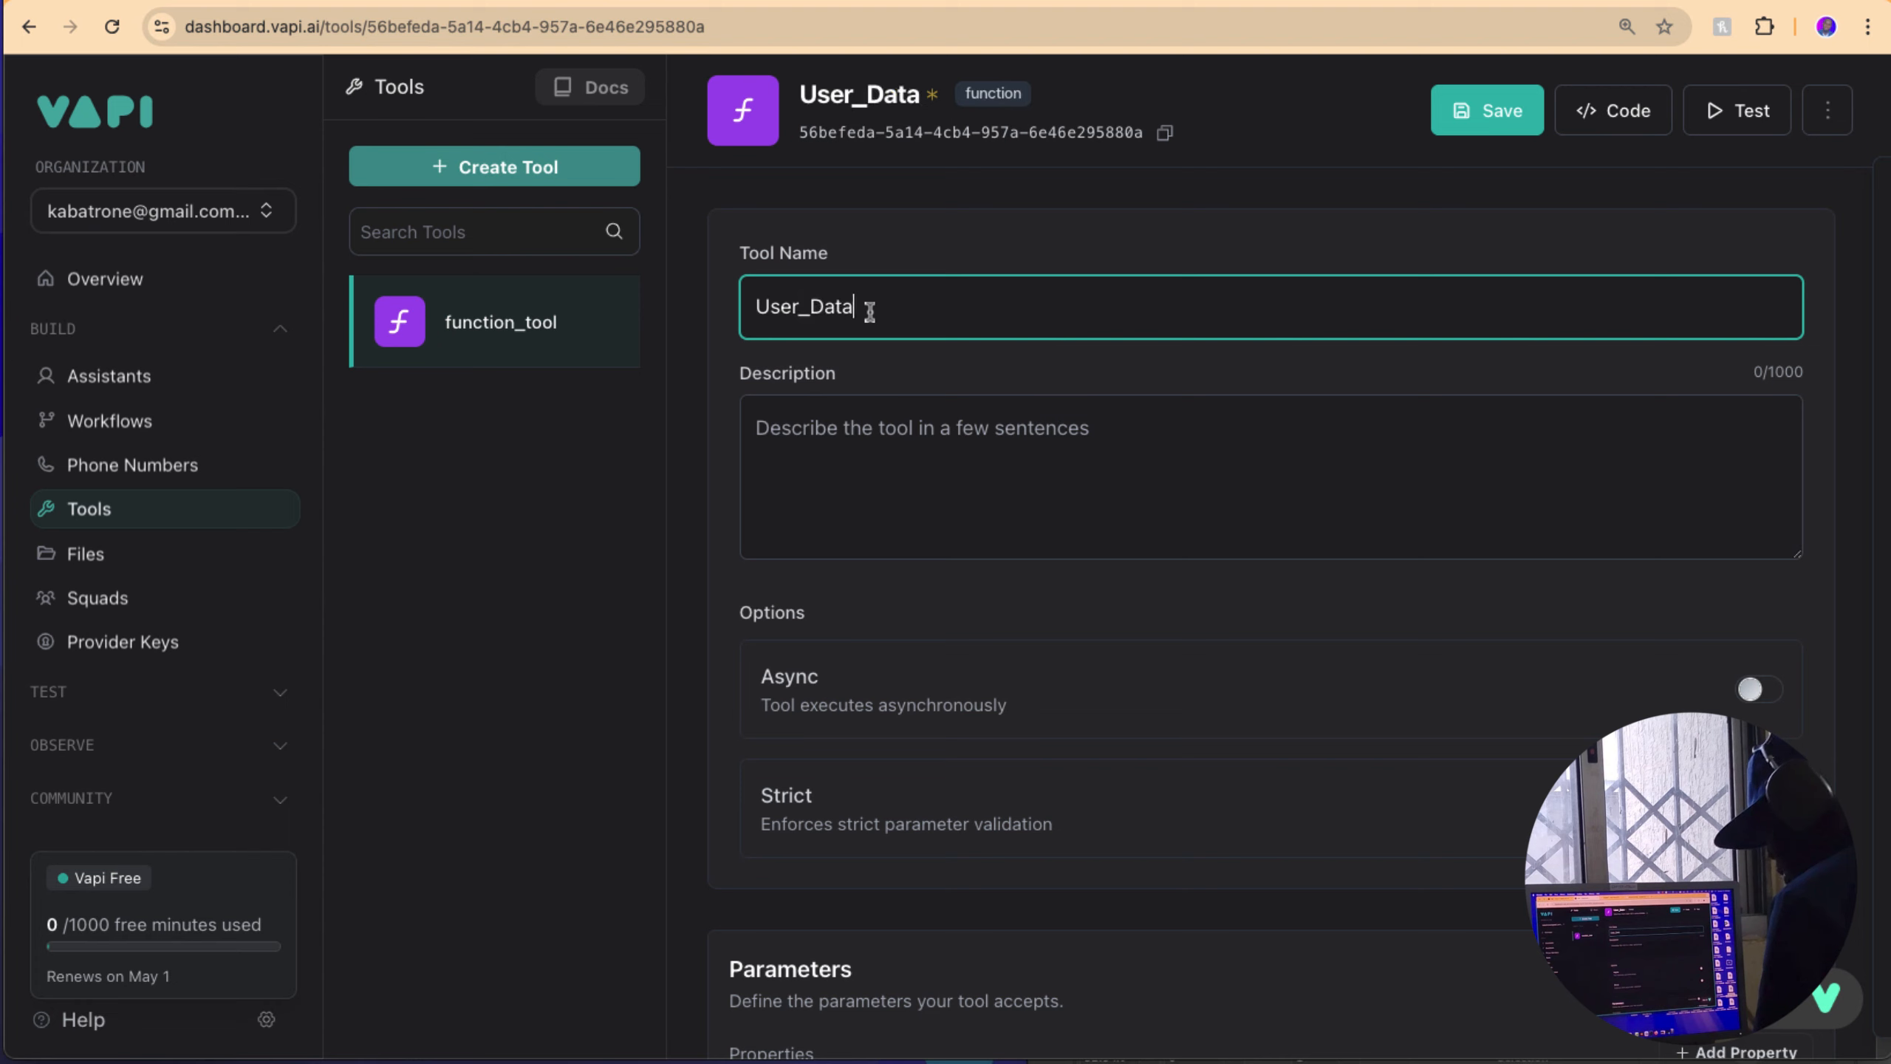
pyautogui.write('_required')
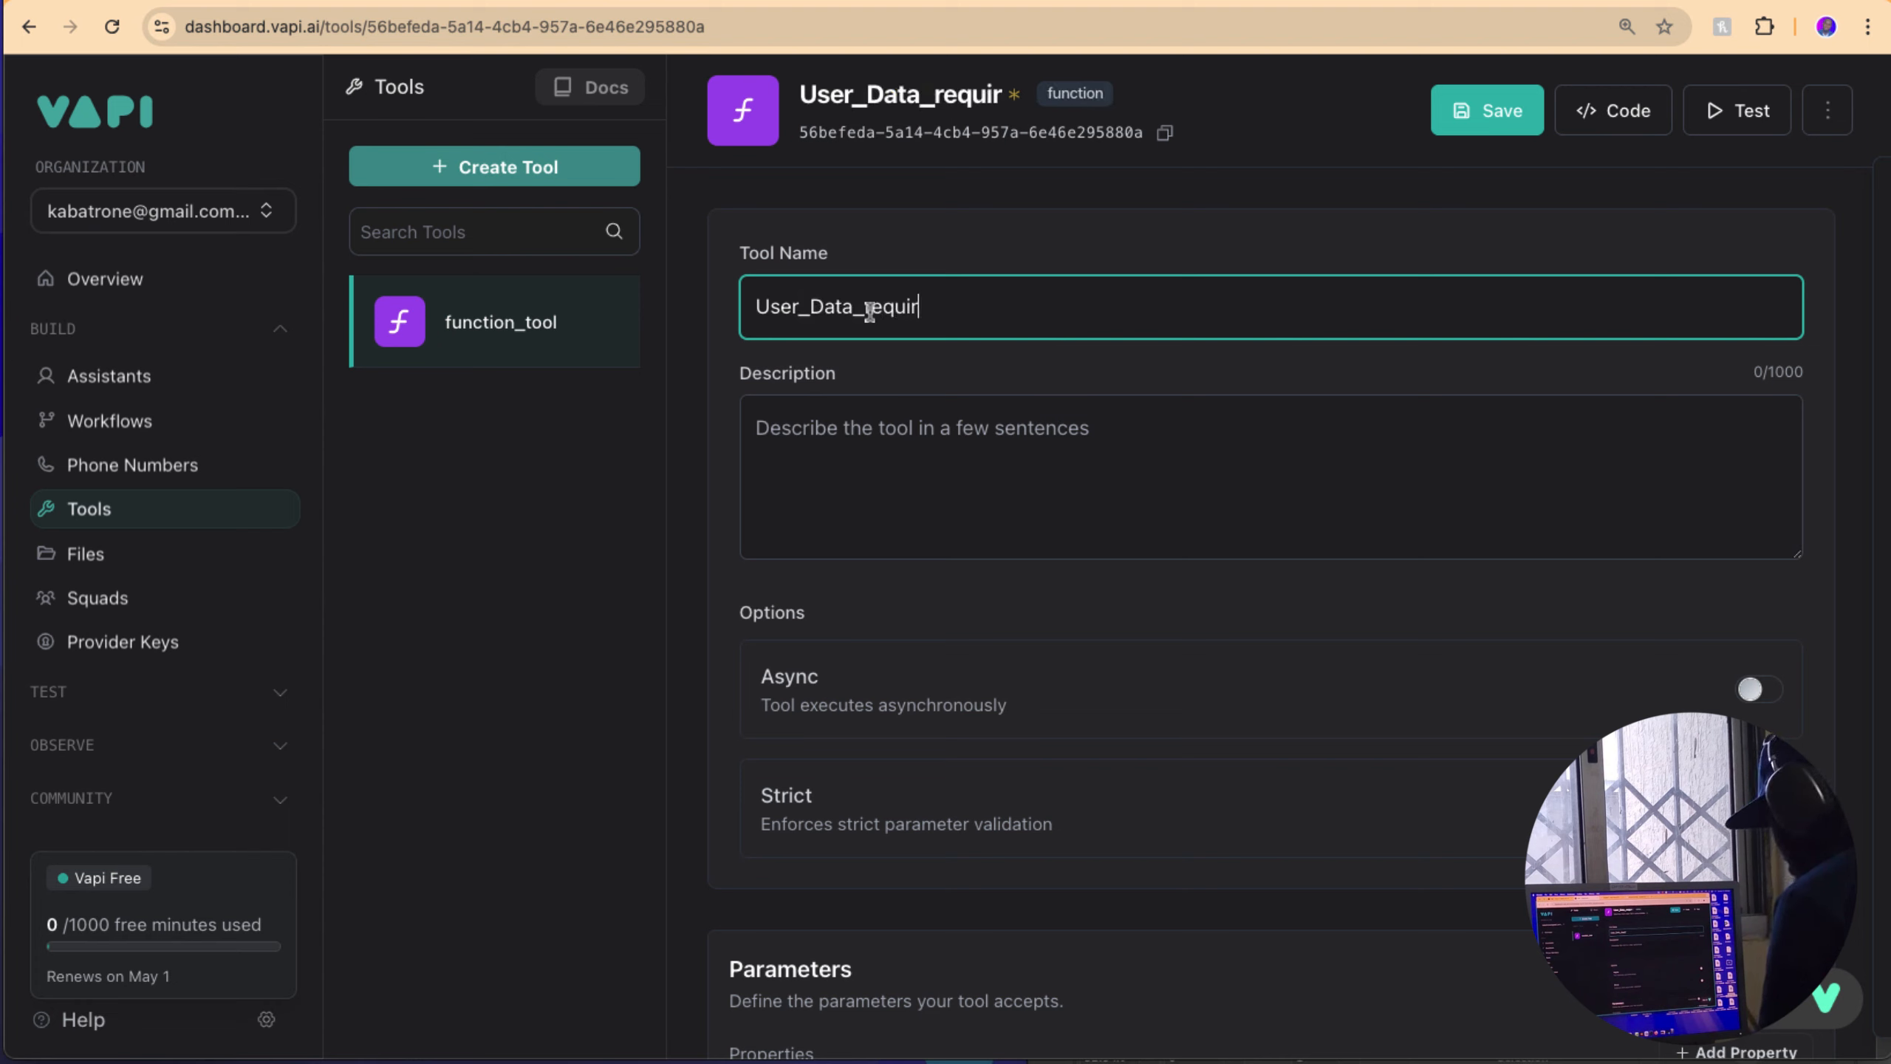
# Step: Enter the tool description "Use this tool to get information from users during the calling"
pyautogui.click(853, 439)
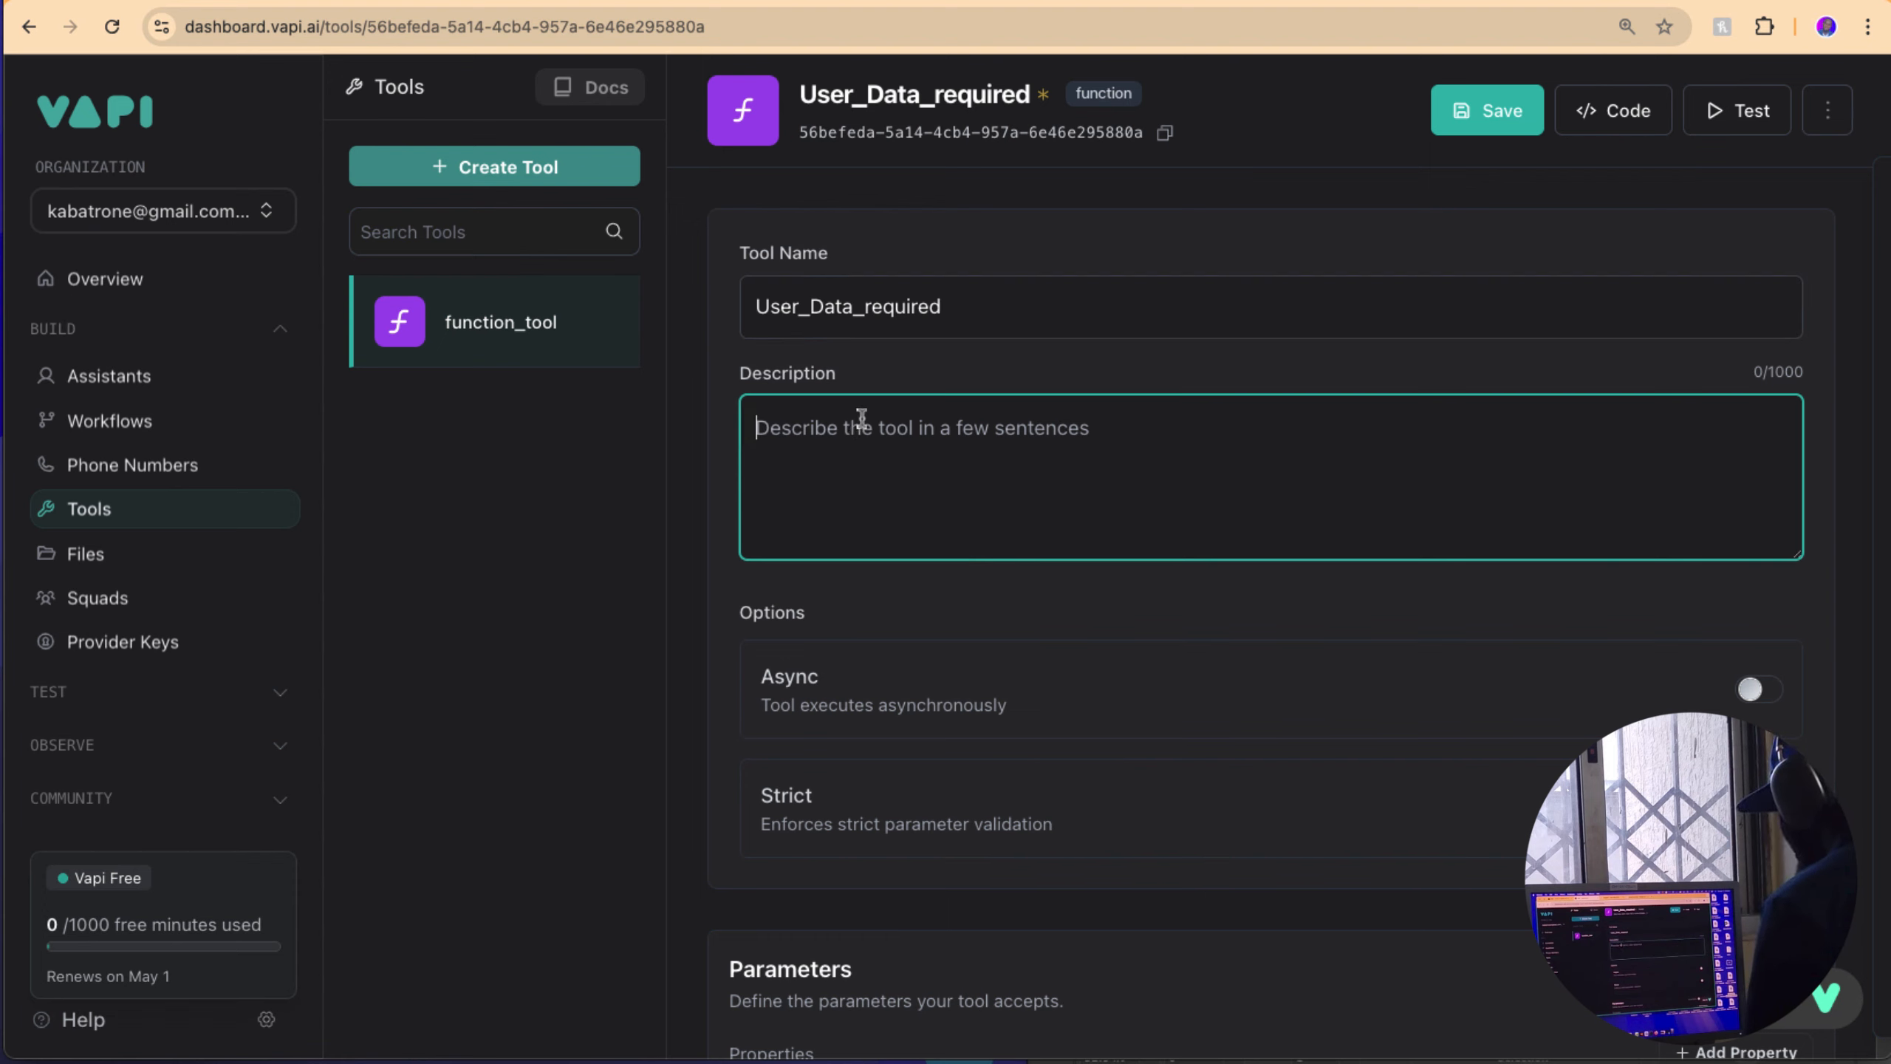
pyautogui.write('Use this tool to get information from users during the calling')
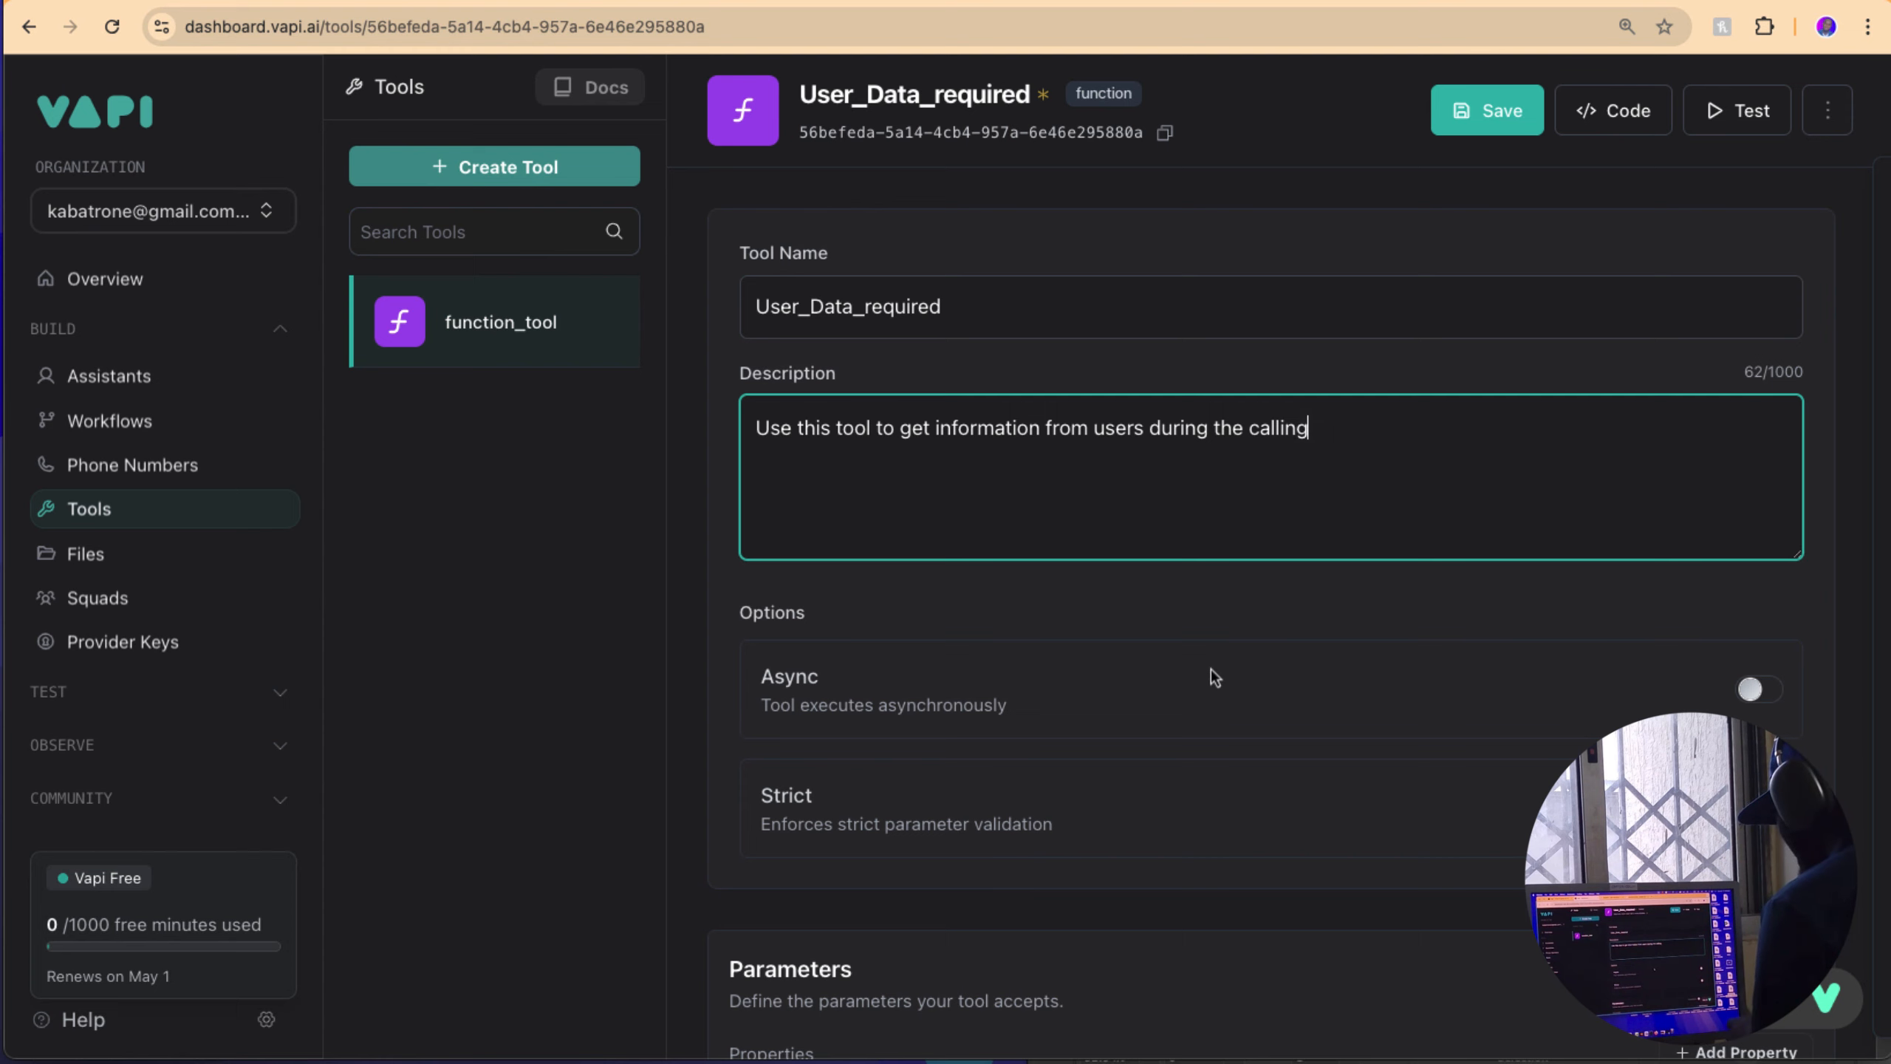
# Step: Add a property named Full_Name to the tool's parameters
pyautogui.scroll(-2, 1207, 670)
pyautogui.scroll(-1, 1206, 666)
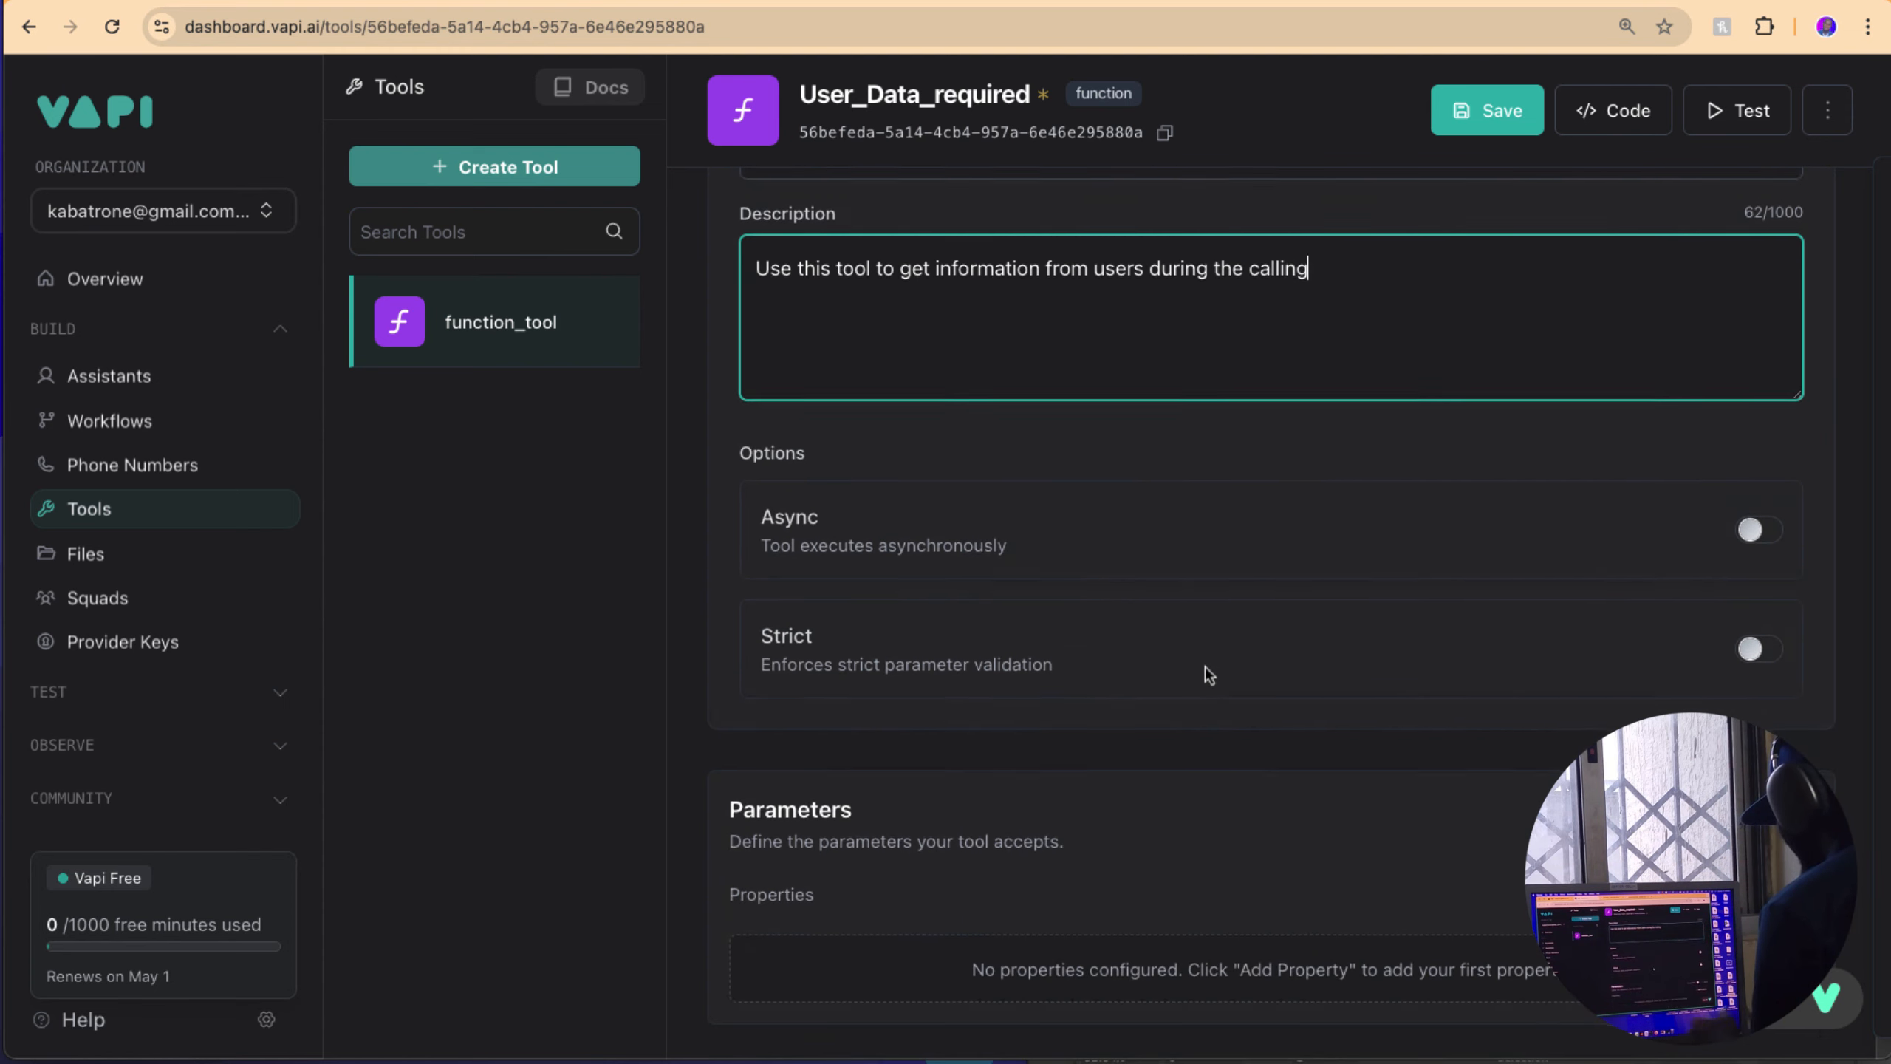
pyautogui.scroll(-6, 1206, 666)
pyautogui.scroll(8, 1206, 666)
pyautogui.scroll(-2, 1206, 664)
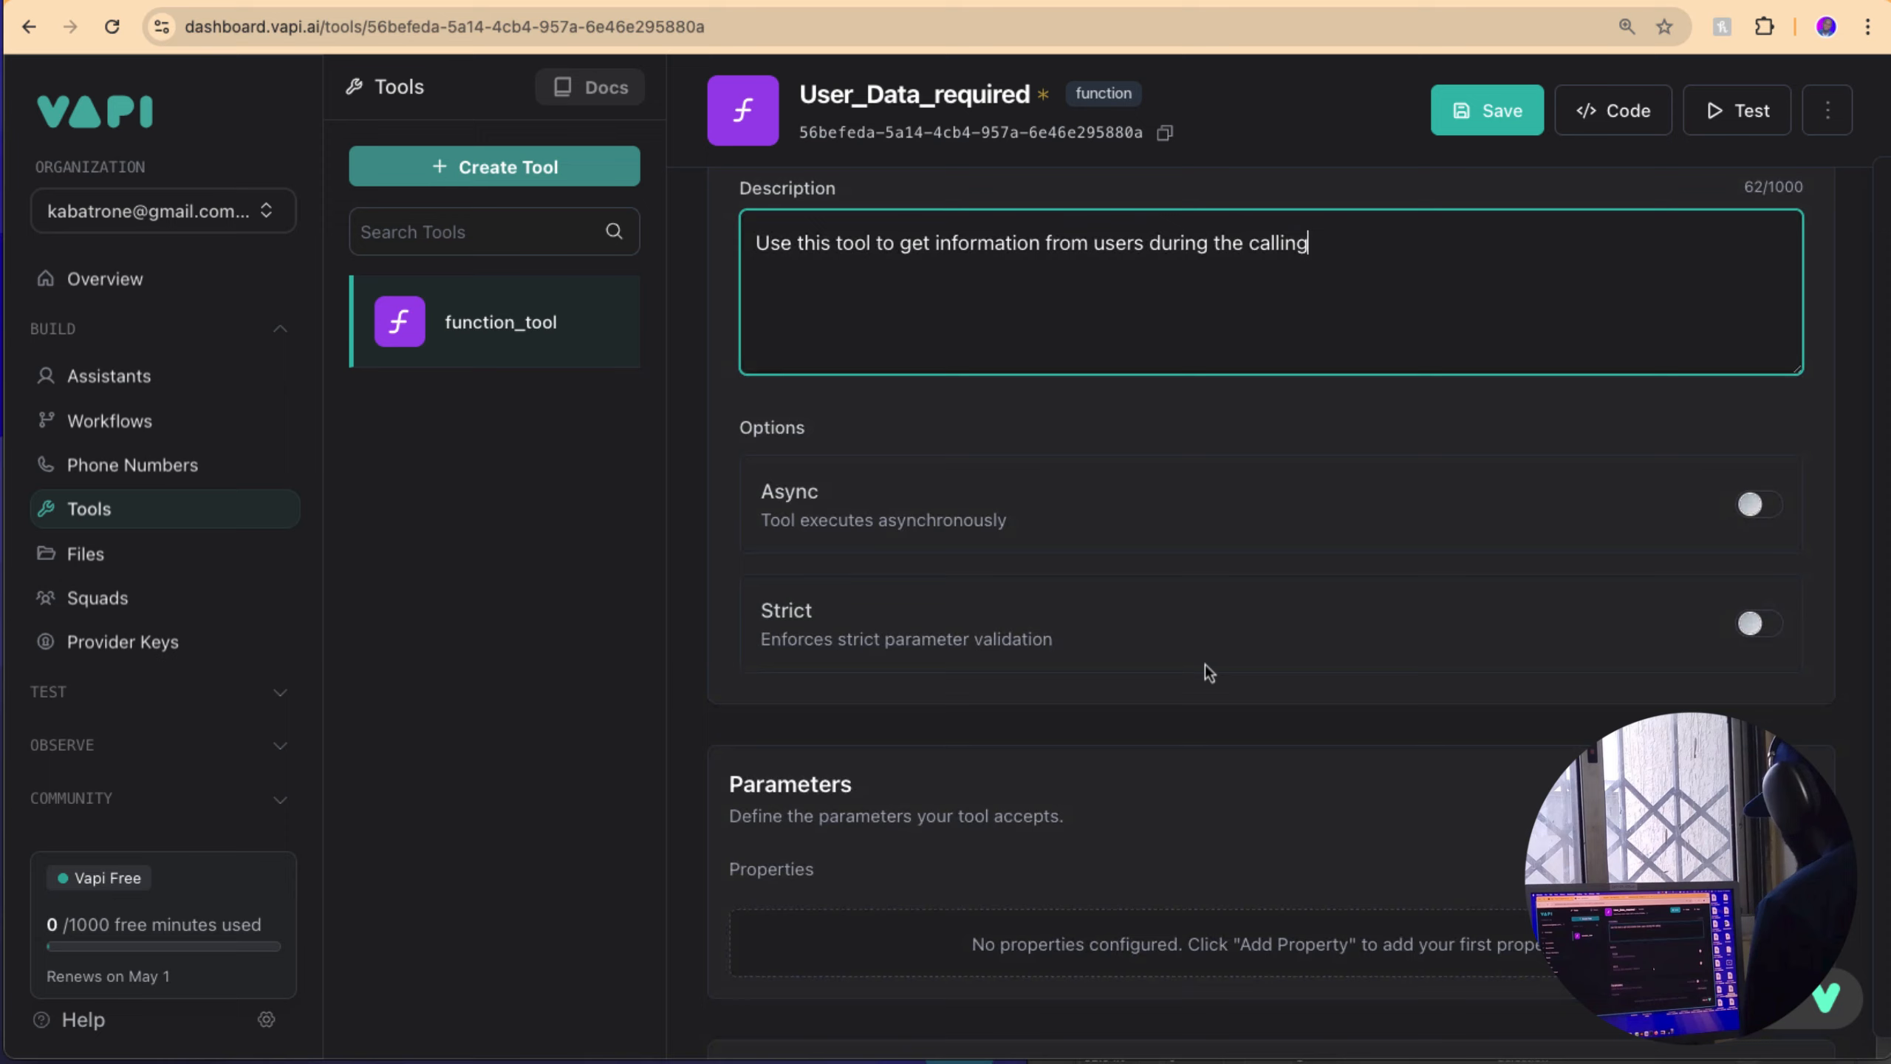
pyautogui.scroll(-5, 1206, 664)
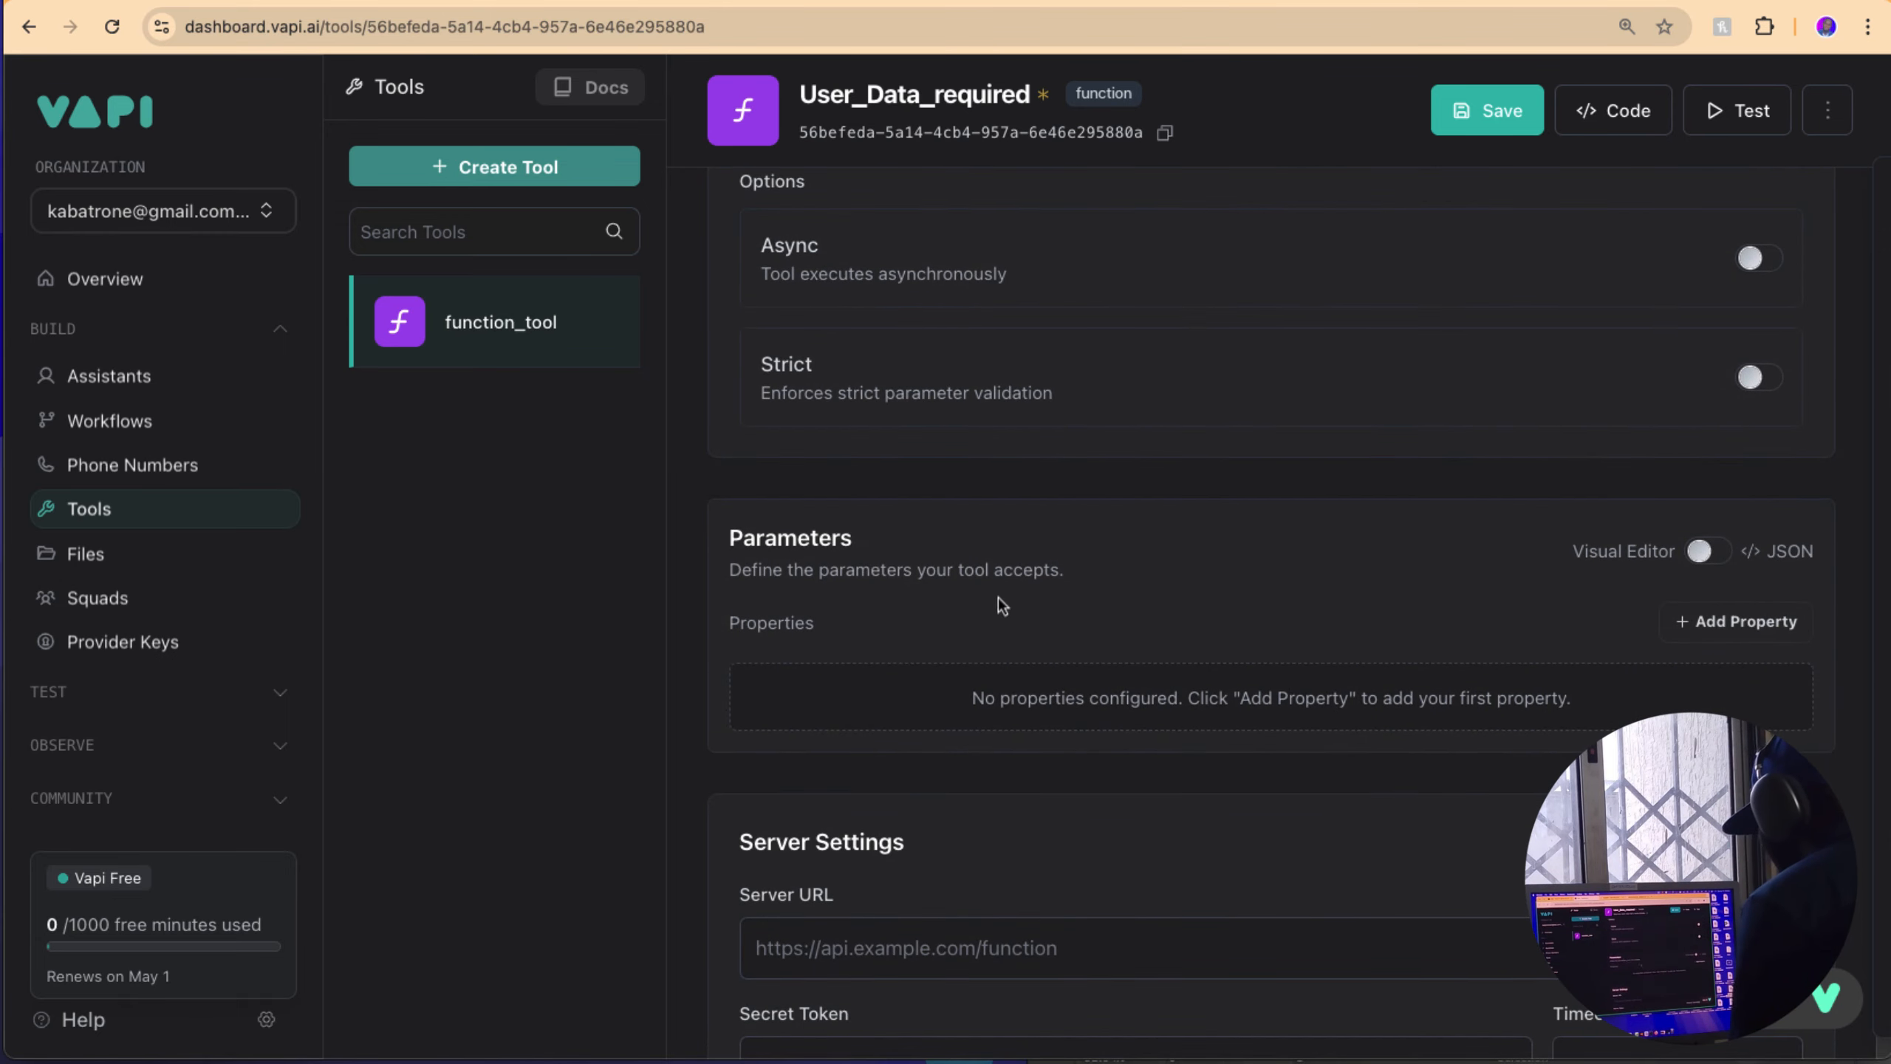
pyautogui.click(1723, 622)
pyautogui.click(1002, 738)
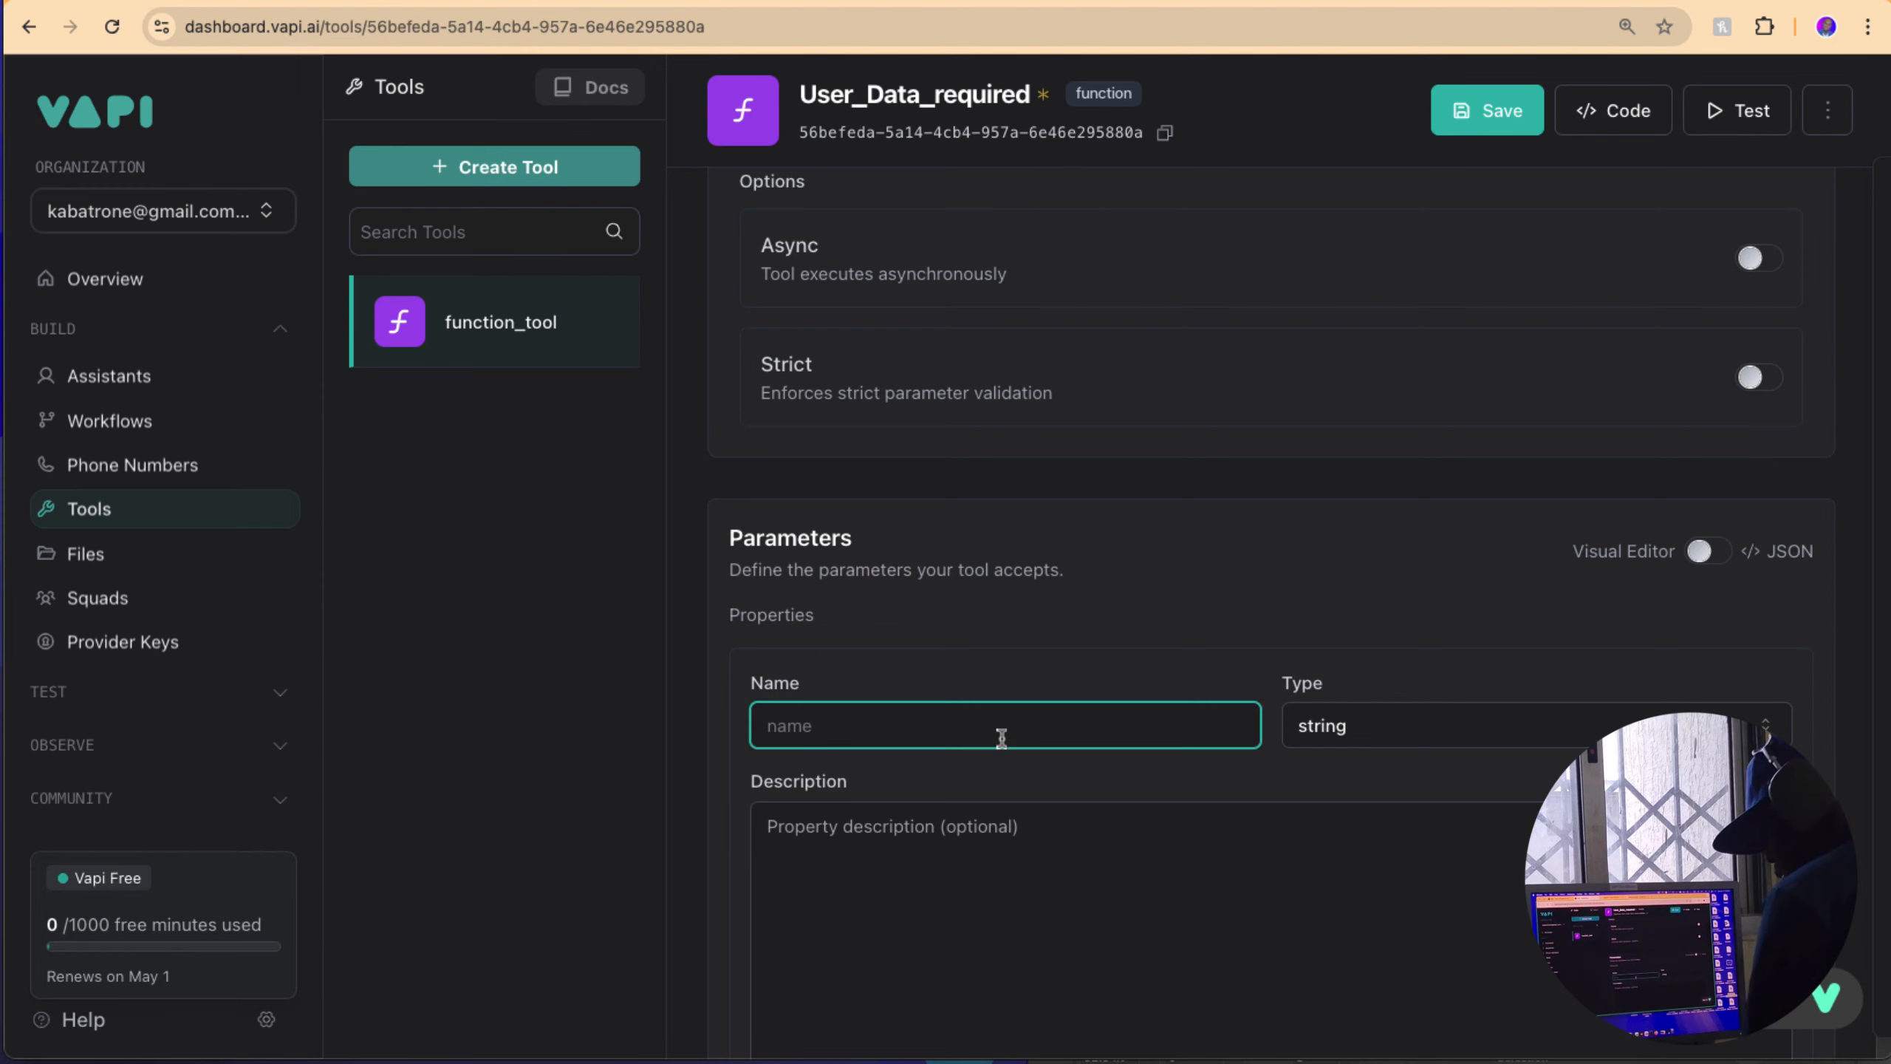
pyautogui.scroll(-5, 1002, 737)
pyautogui.write('Full_Name')
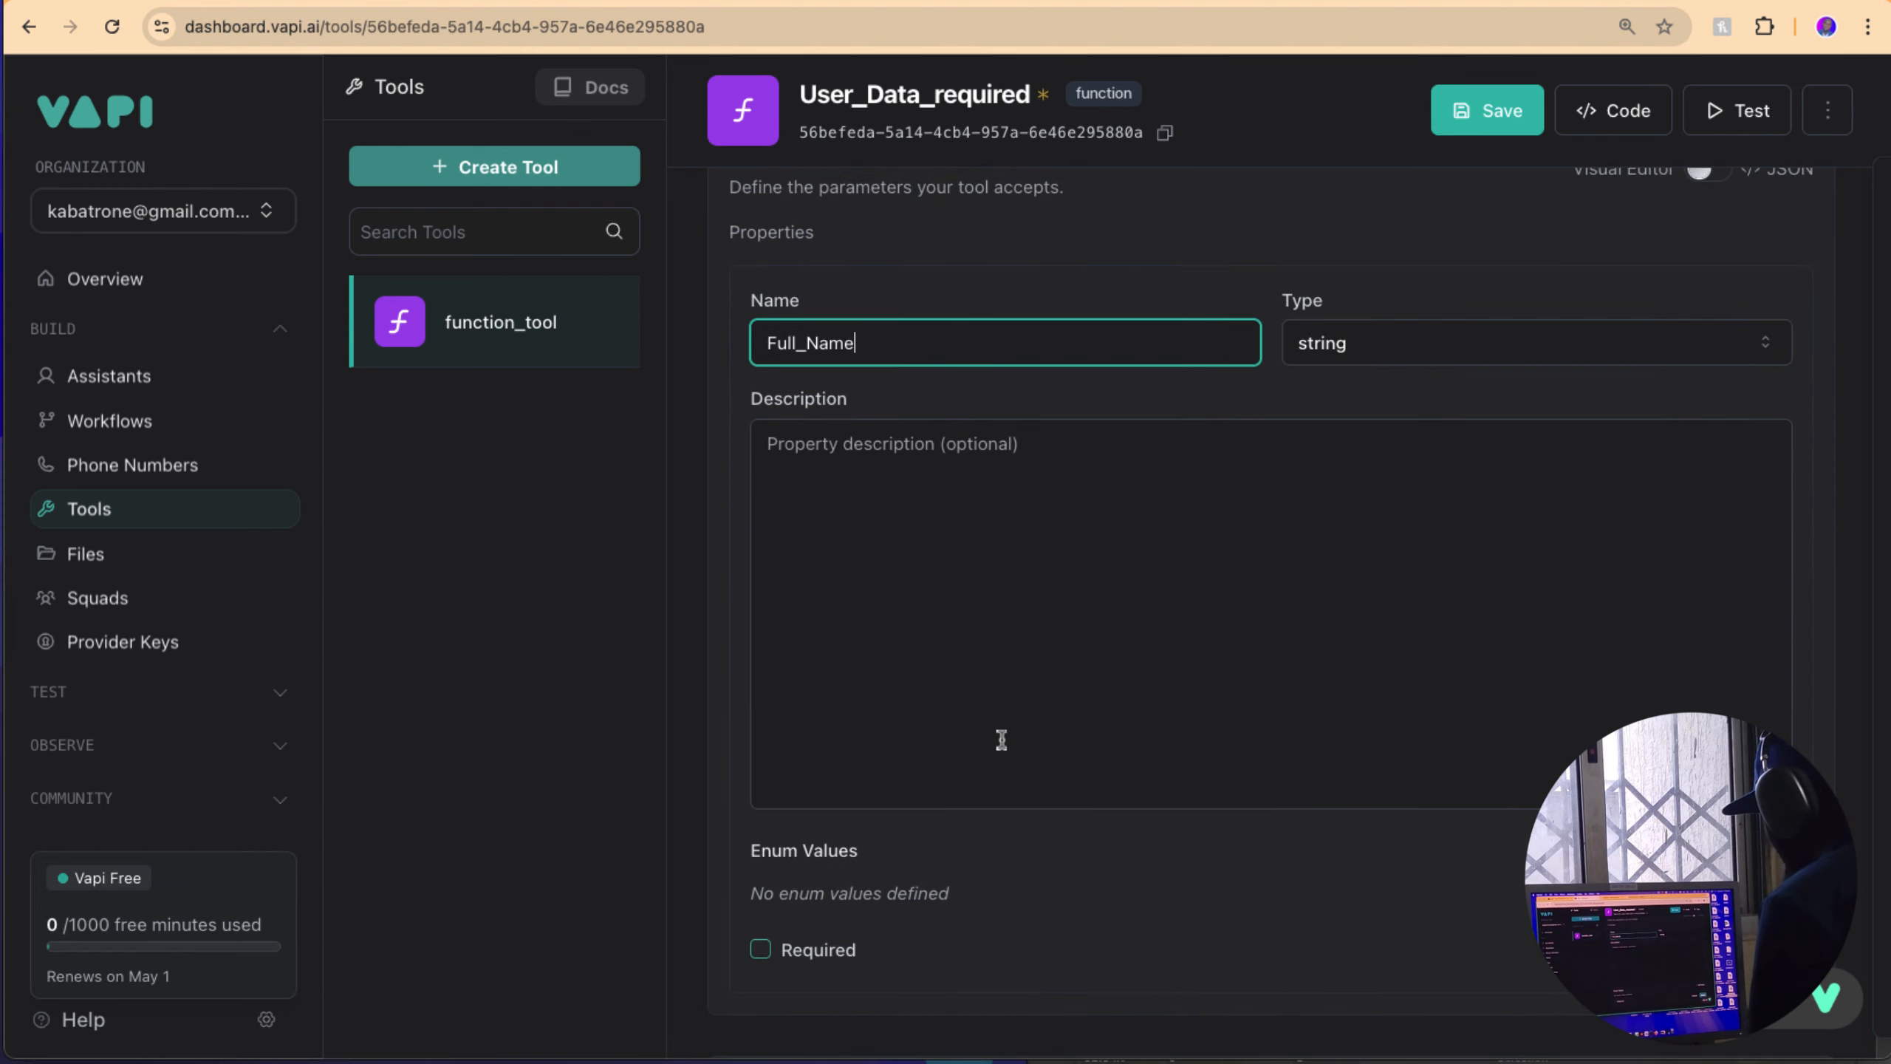
# Step: Keep the Full_Name property's type as string, mark it as required and save the property
pyautogui.click(1456, 350)
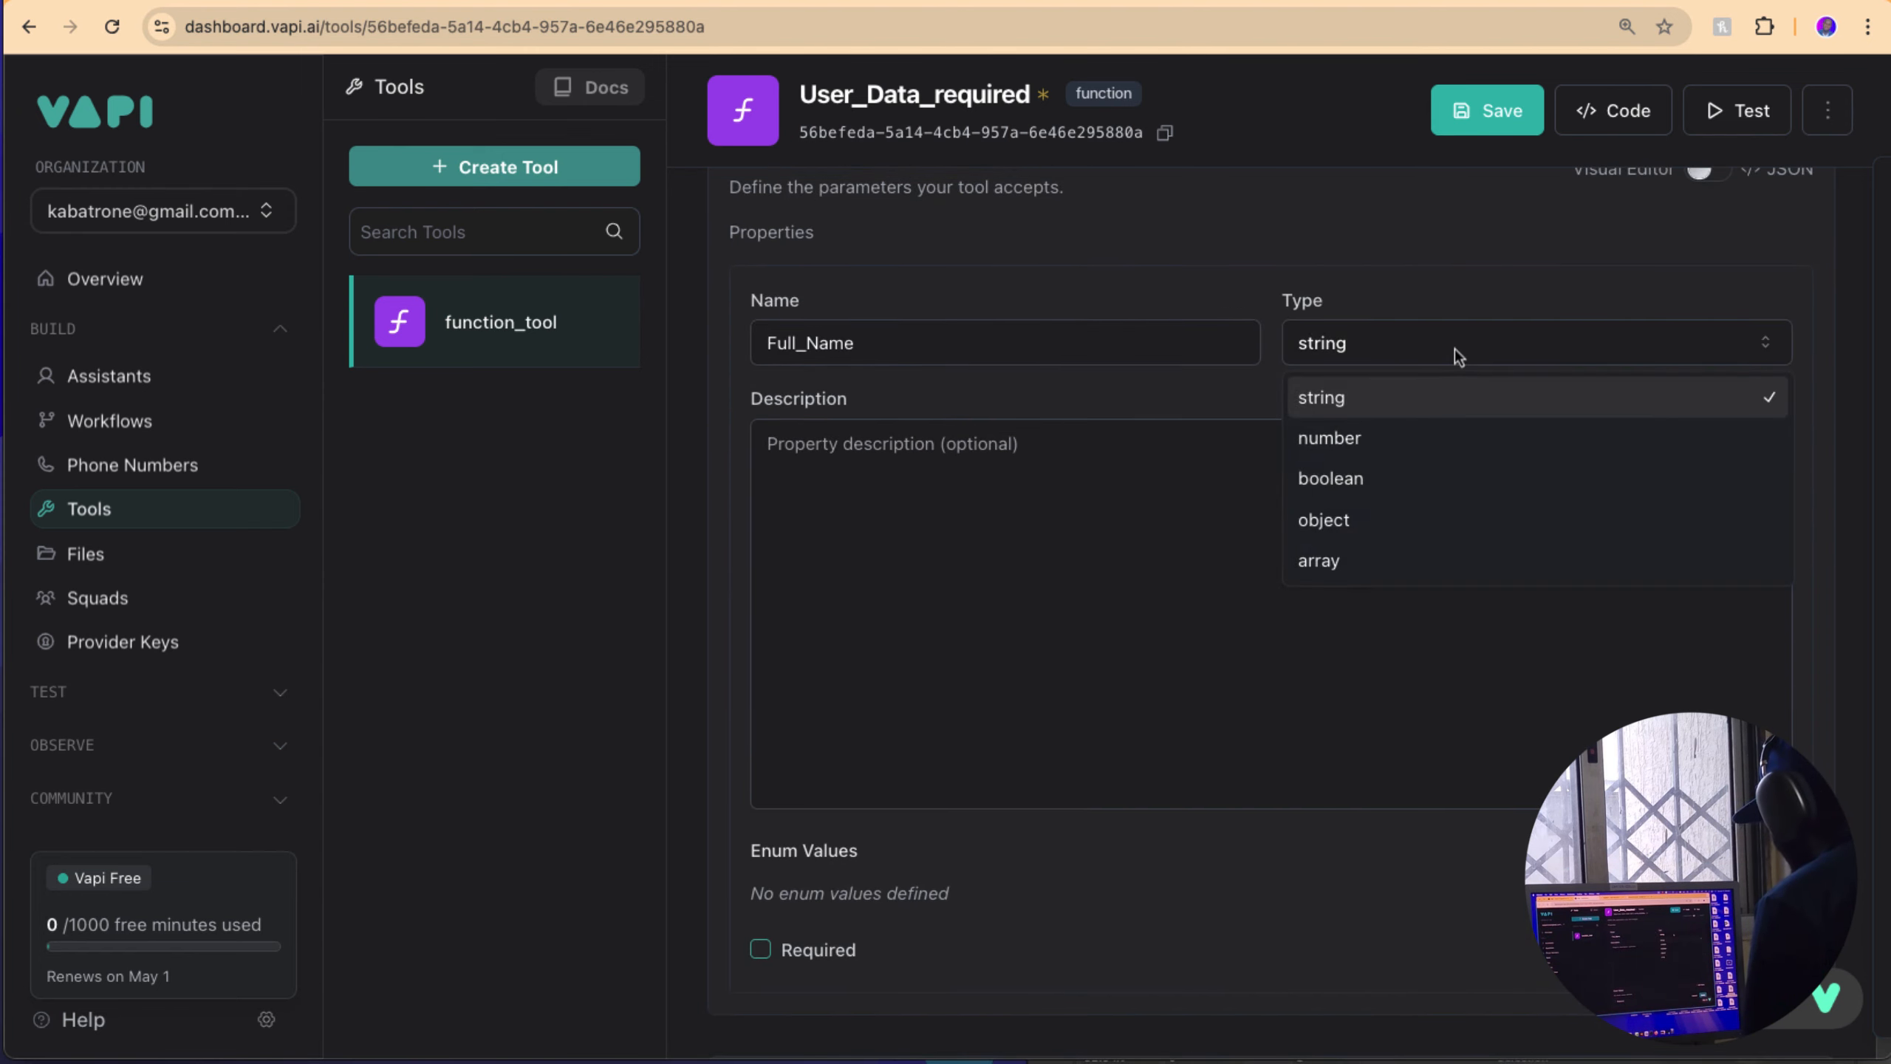
pyautogui.click(1454, 348)
pyautogui.click(808, 950)
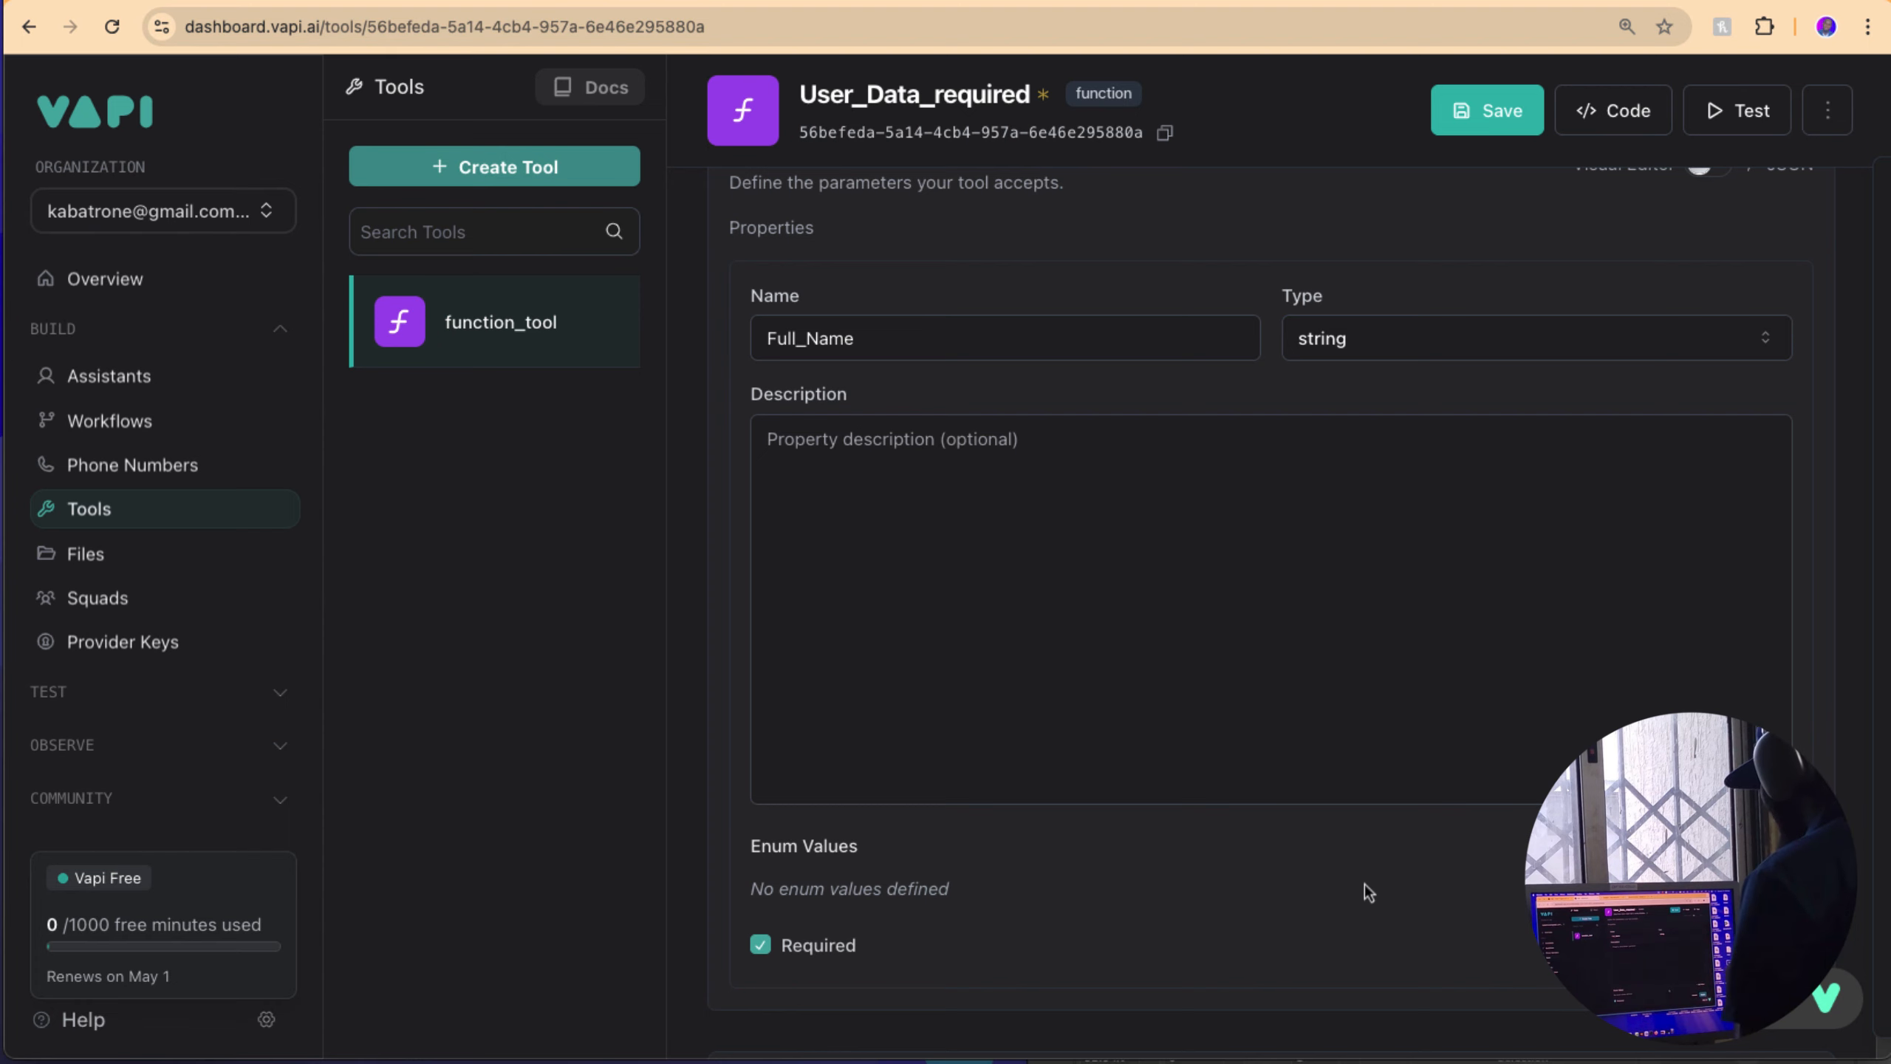
pyautogui.scroll(-1, 1427, 828)
pyautogui.scroll(-3, 1427, 828)
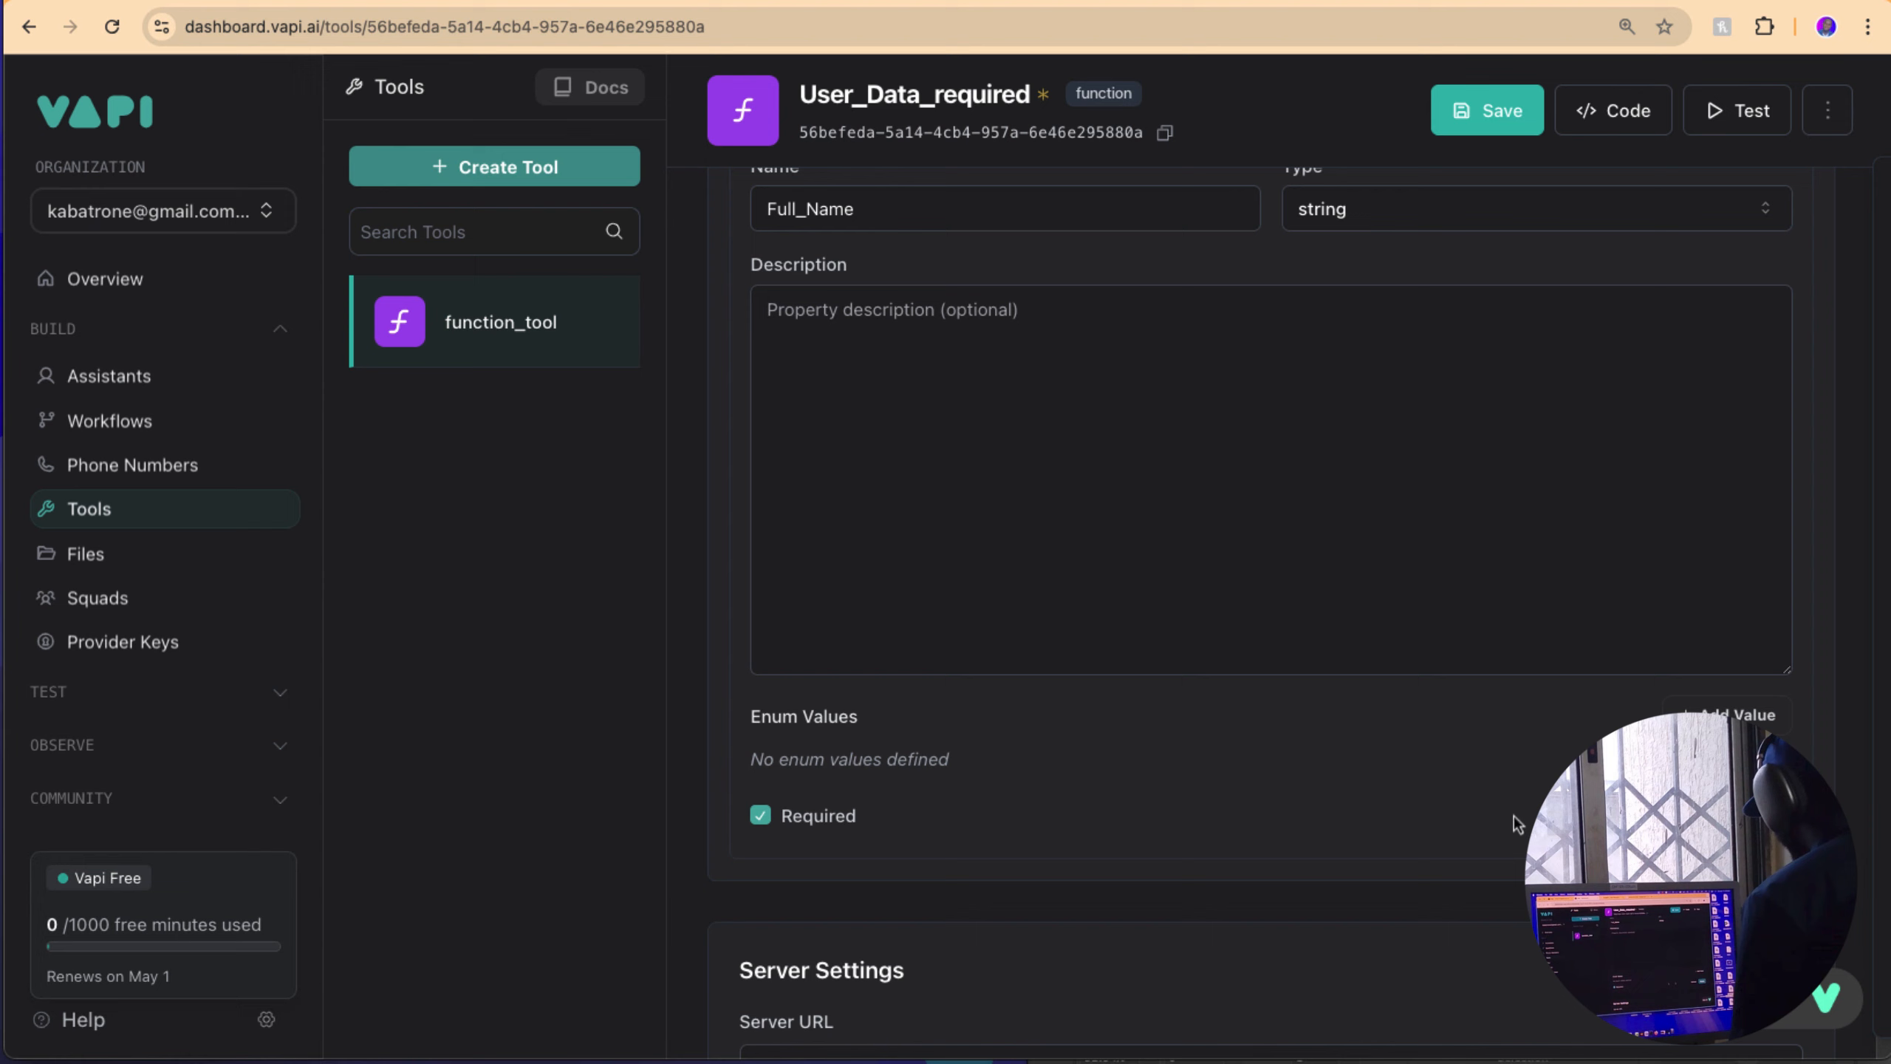
pyautogui.scroll(1, 1265, 522)
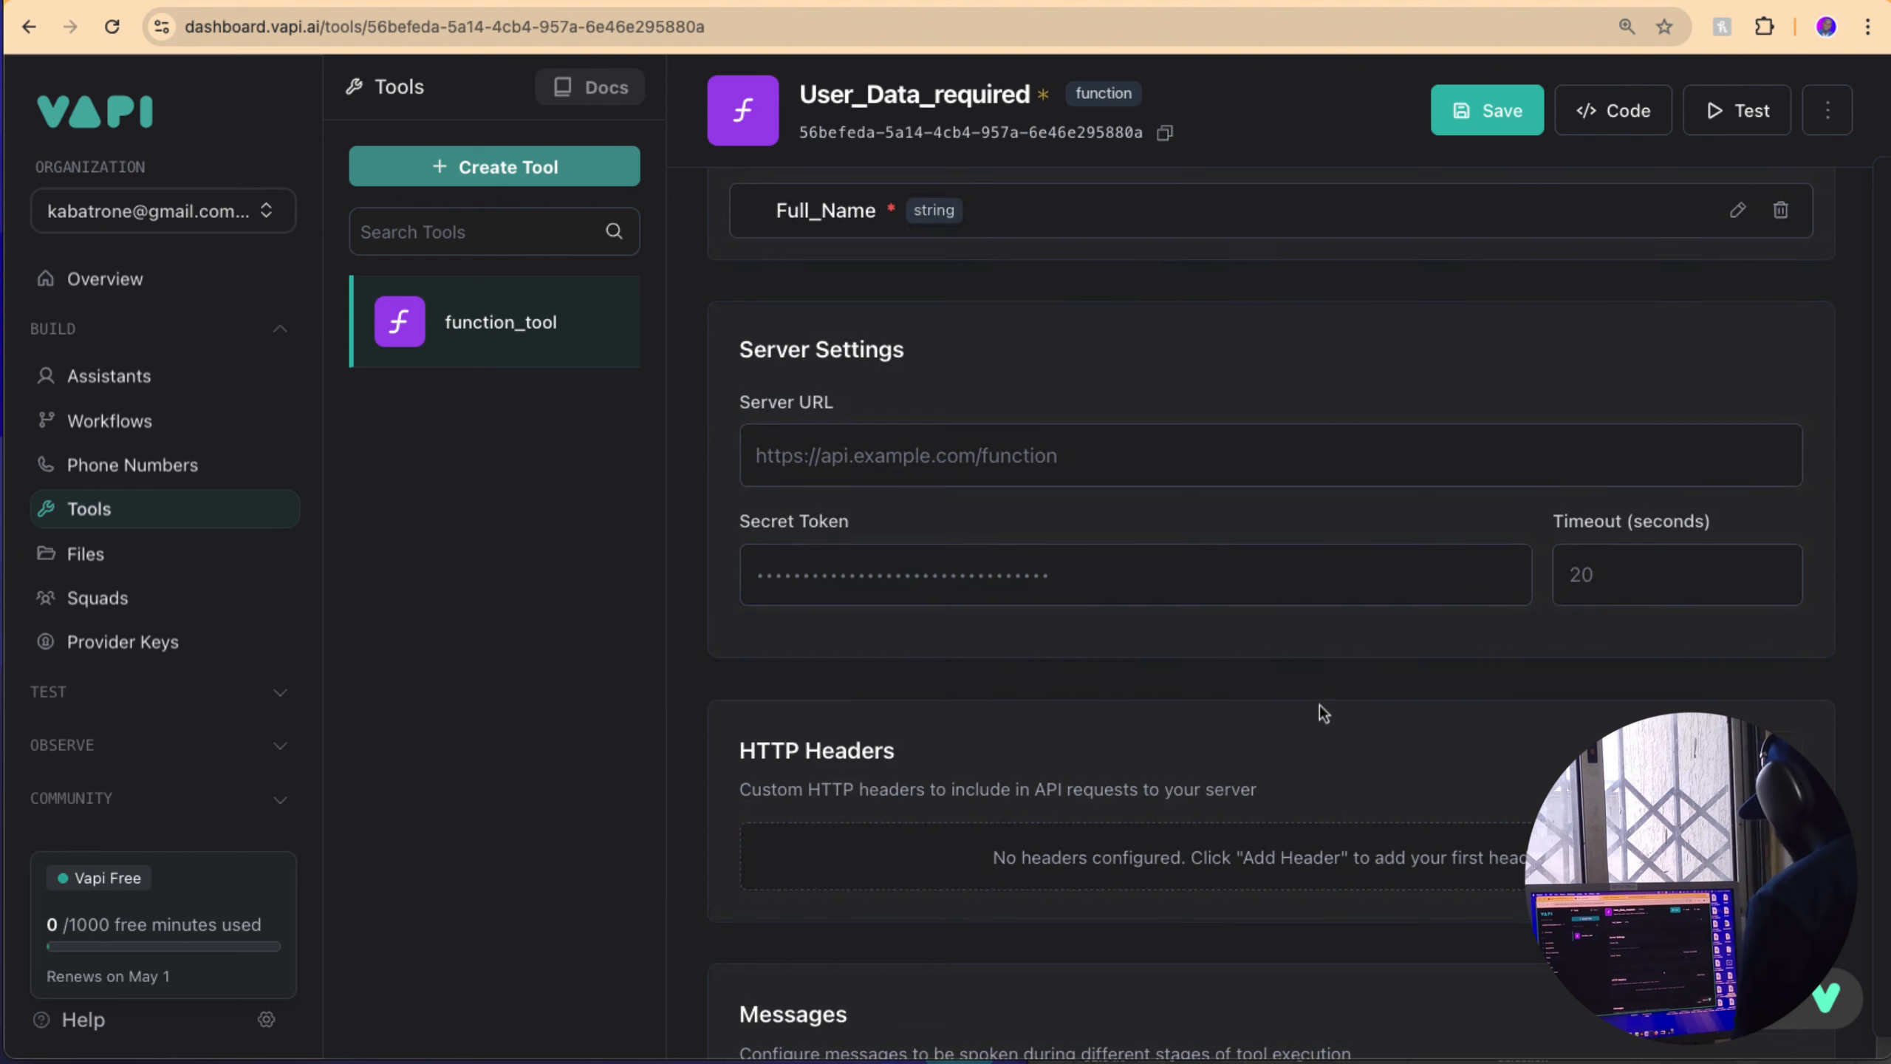
# Step: Add a required string property named Phone_number to the tool's parameters and save it
pyautogui.scroll(-1, 1319, 706)
pyautogui.scroll(5, 1320, 704)
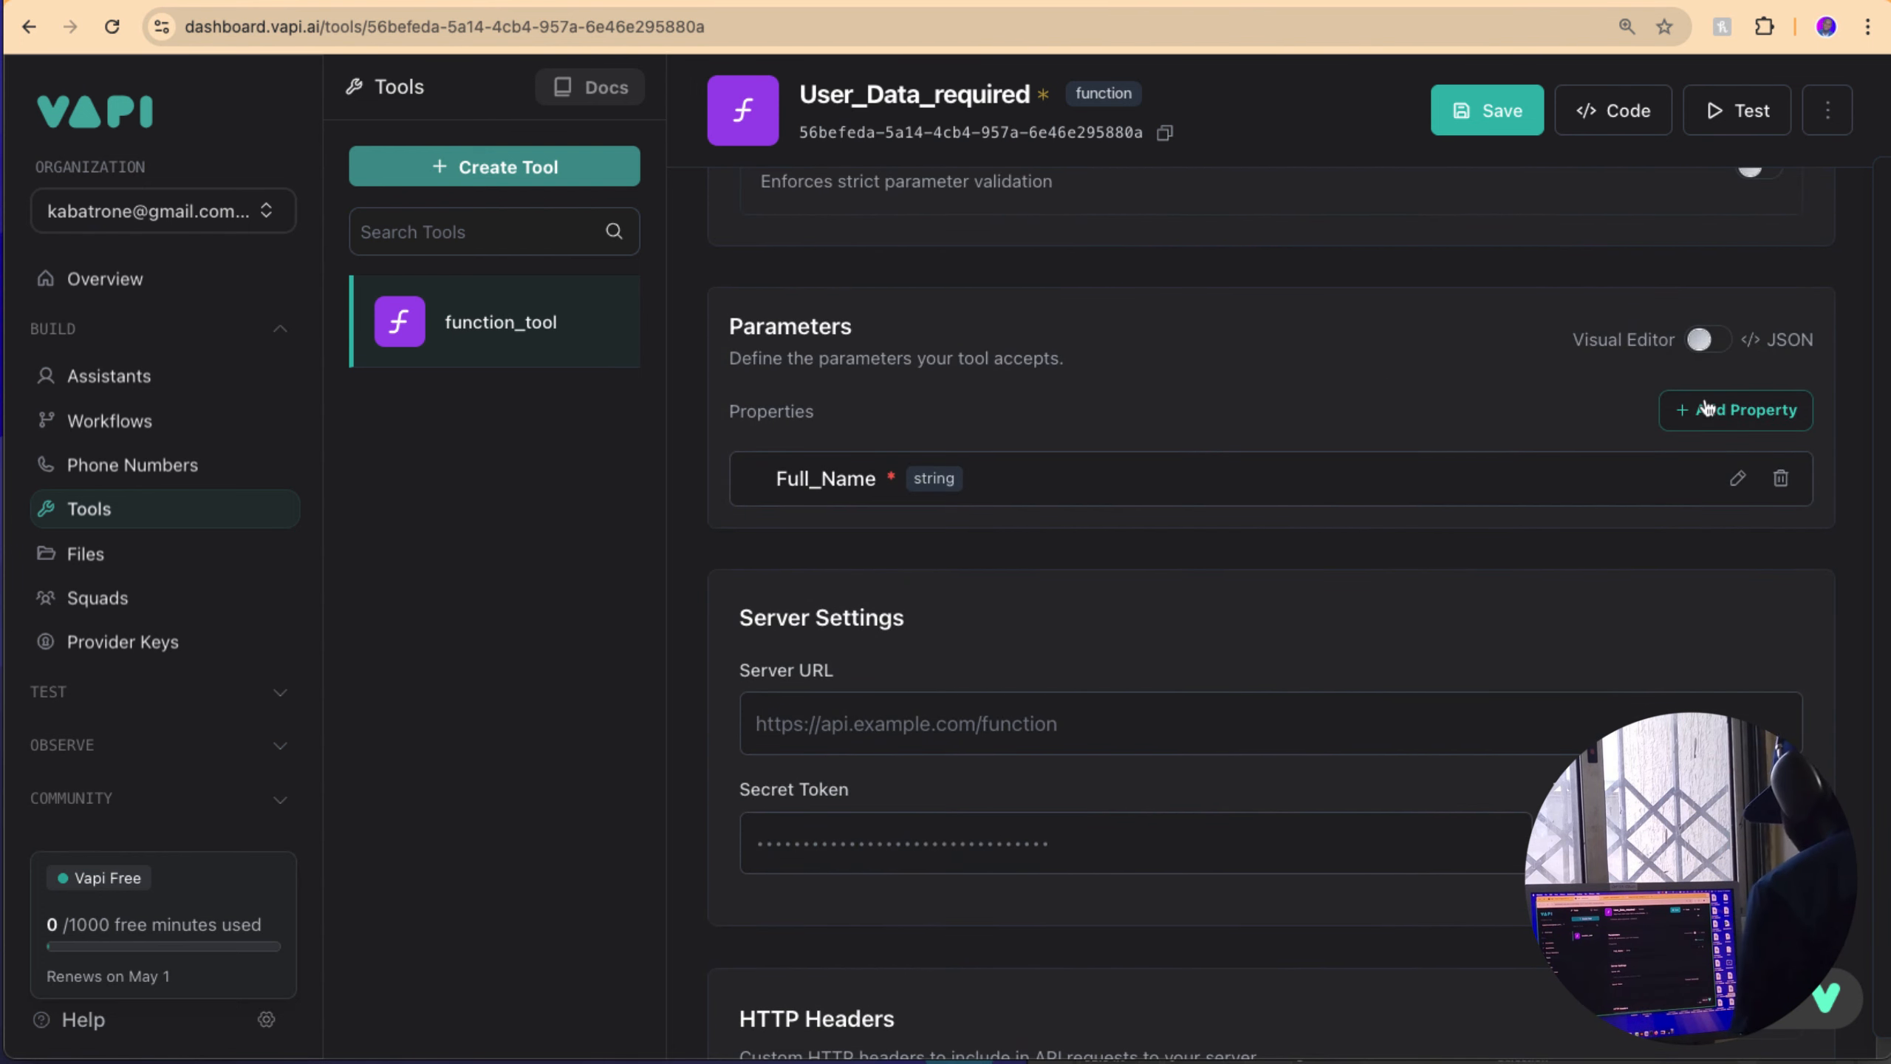
pyautogui.click(1706, 409)
pyautogui.click(1093, 586)
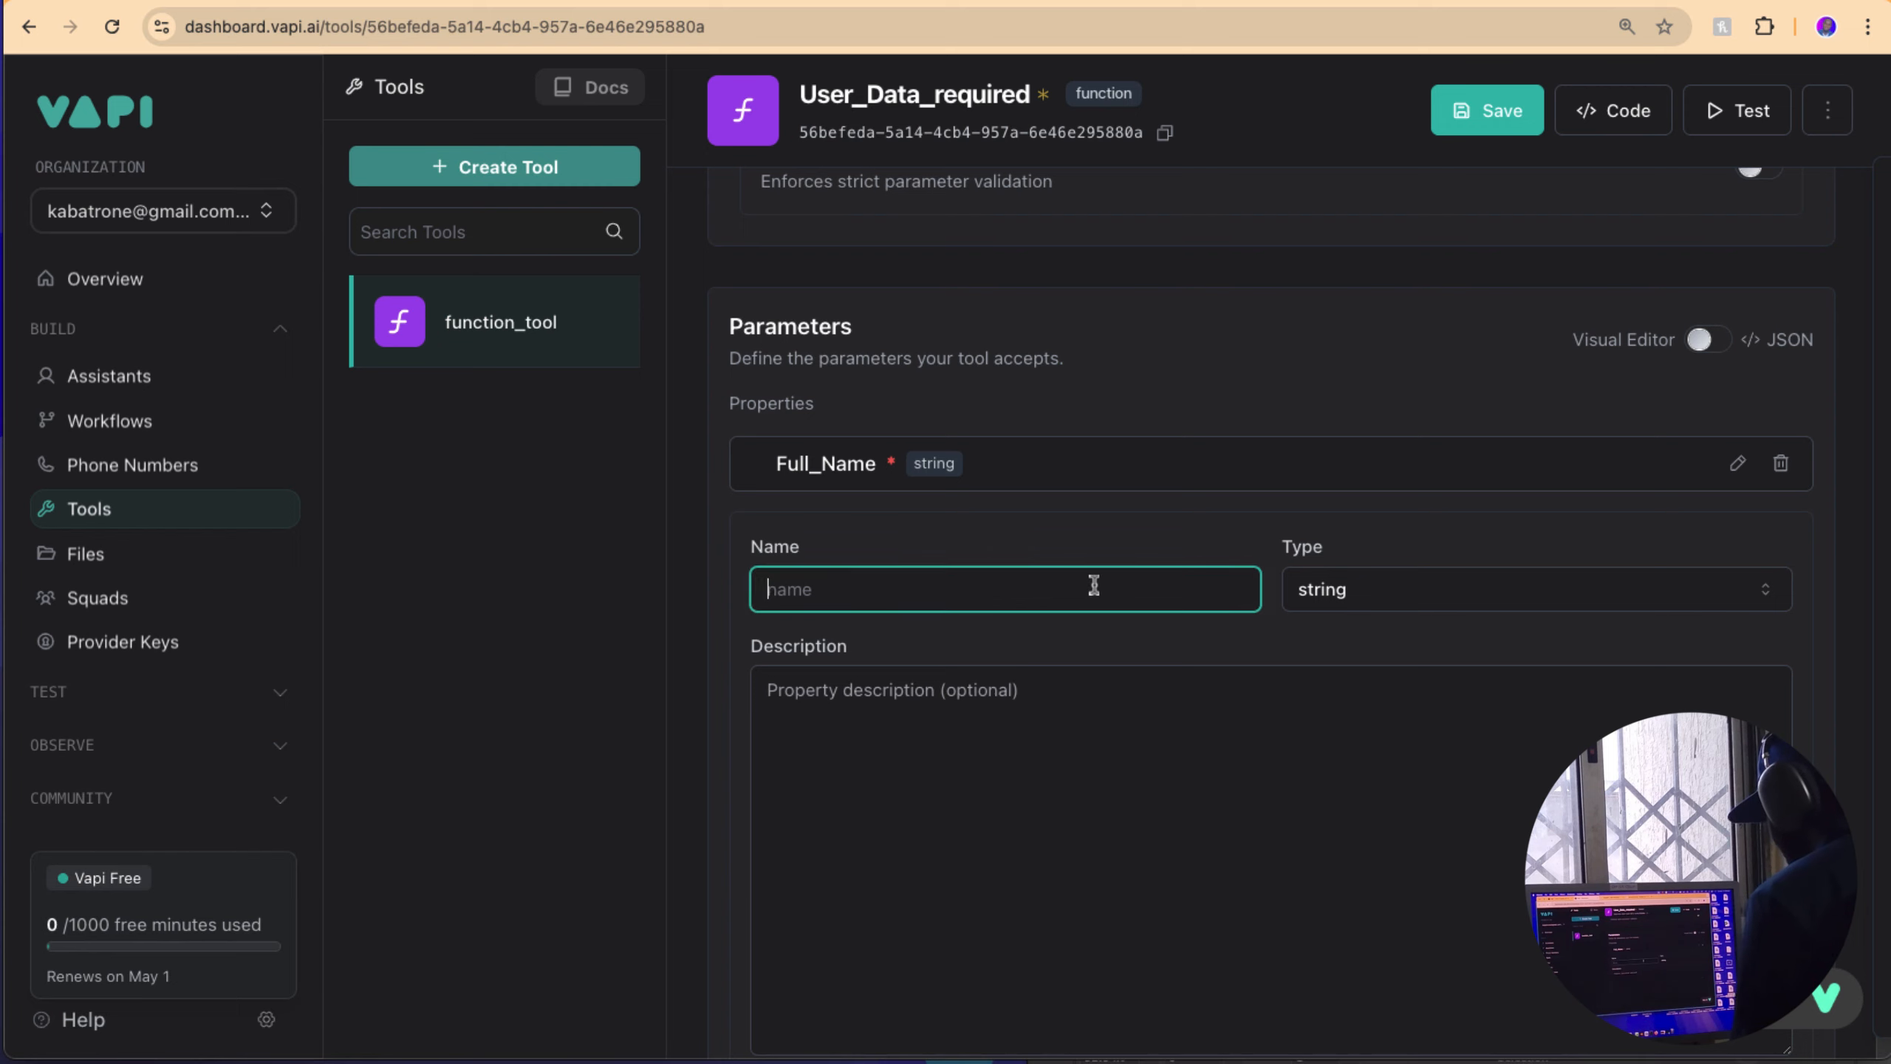
pyautogui.write('Phone')
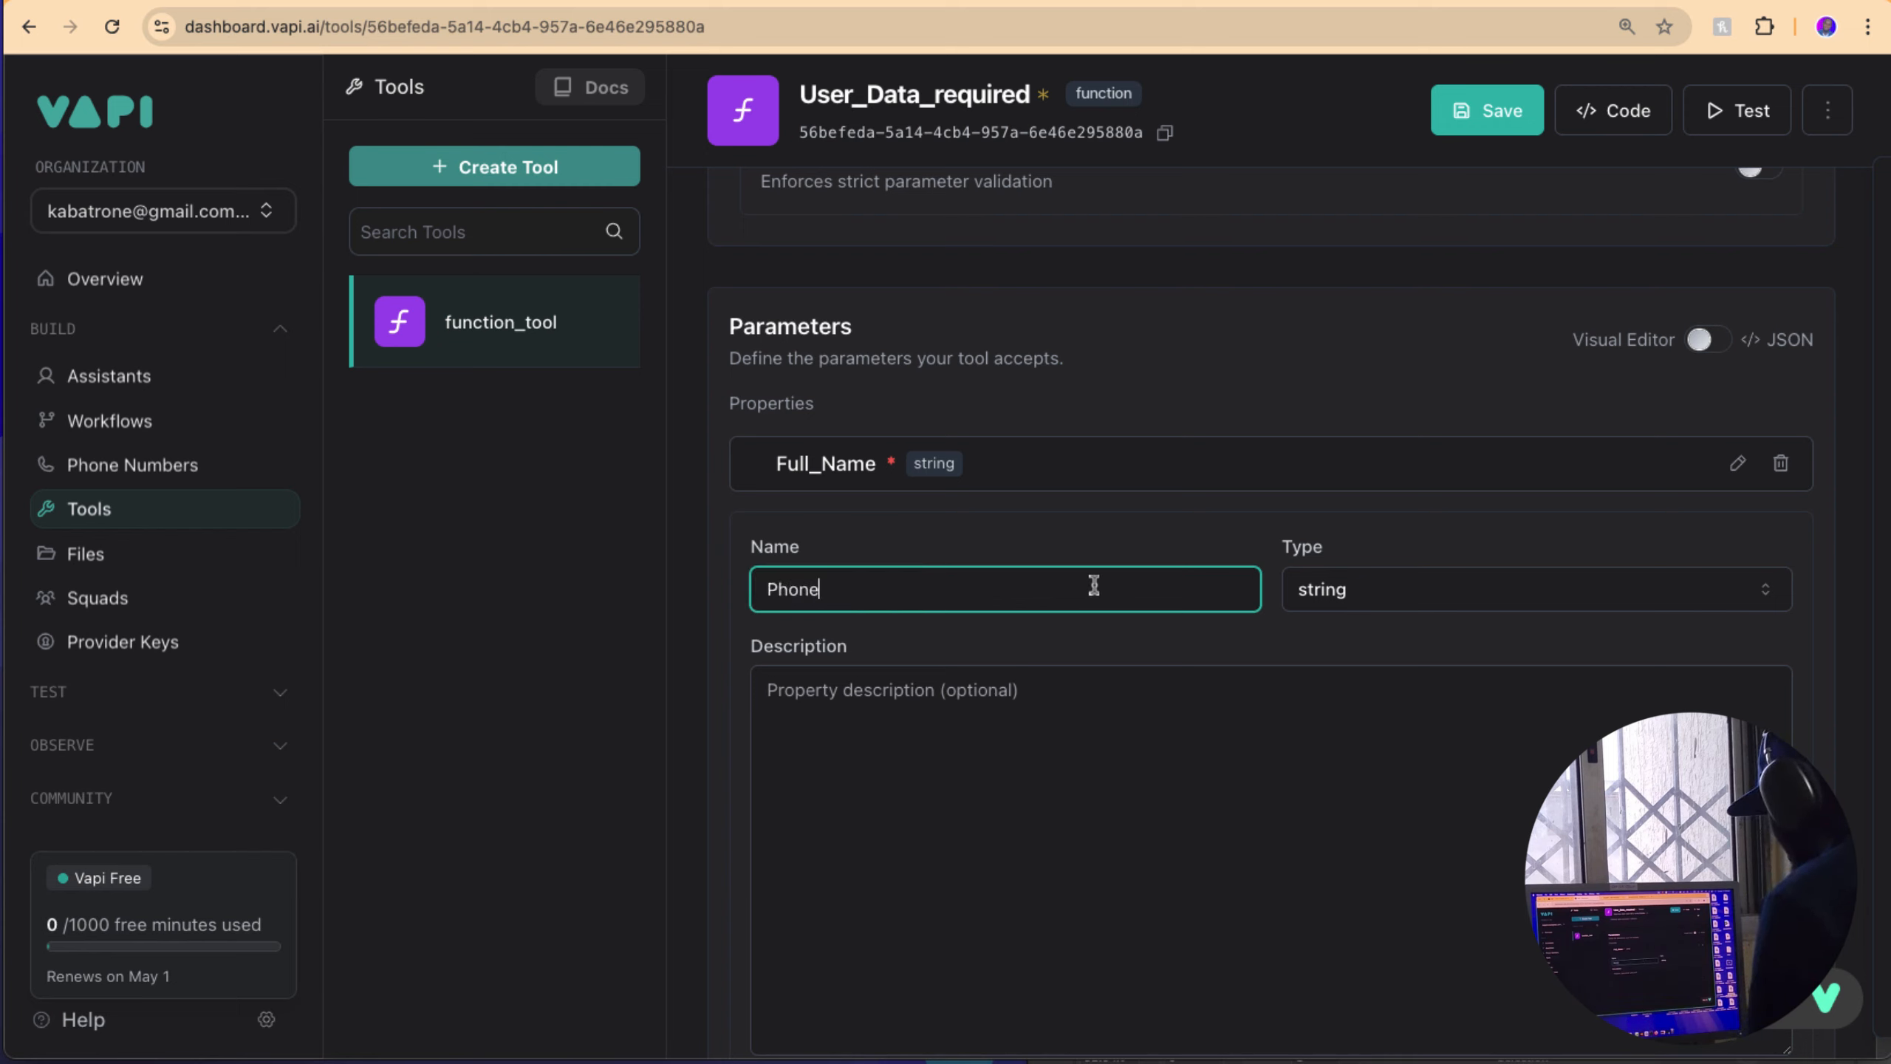
pyautogui.write('_')
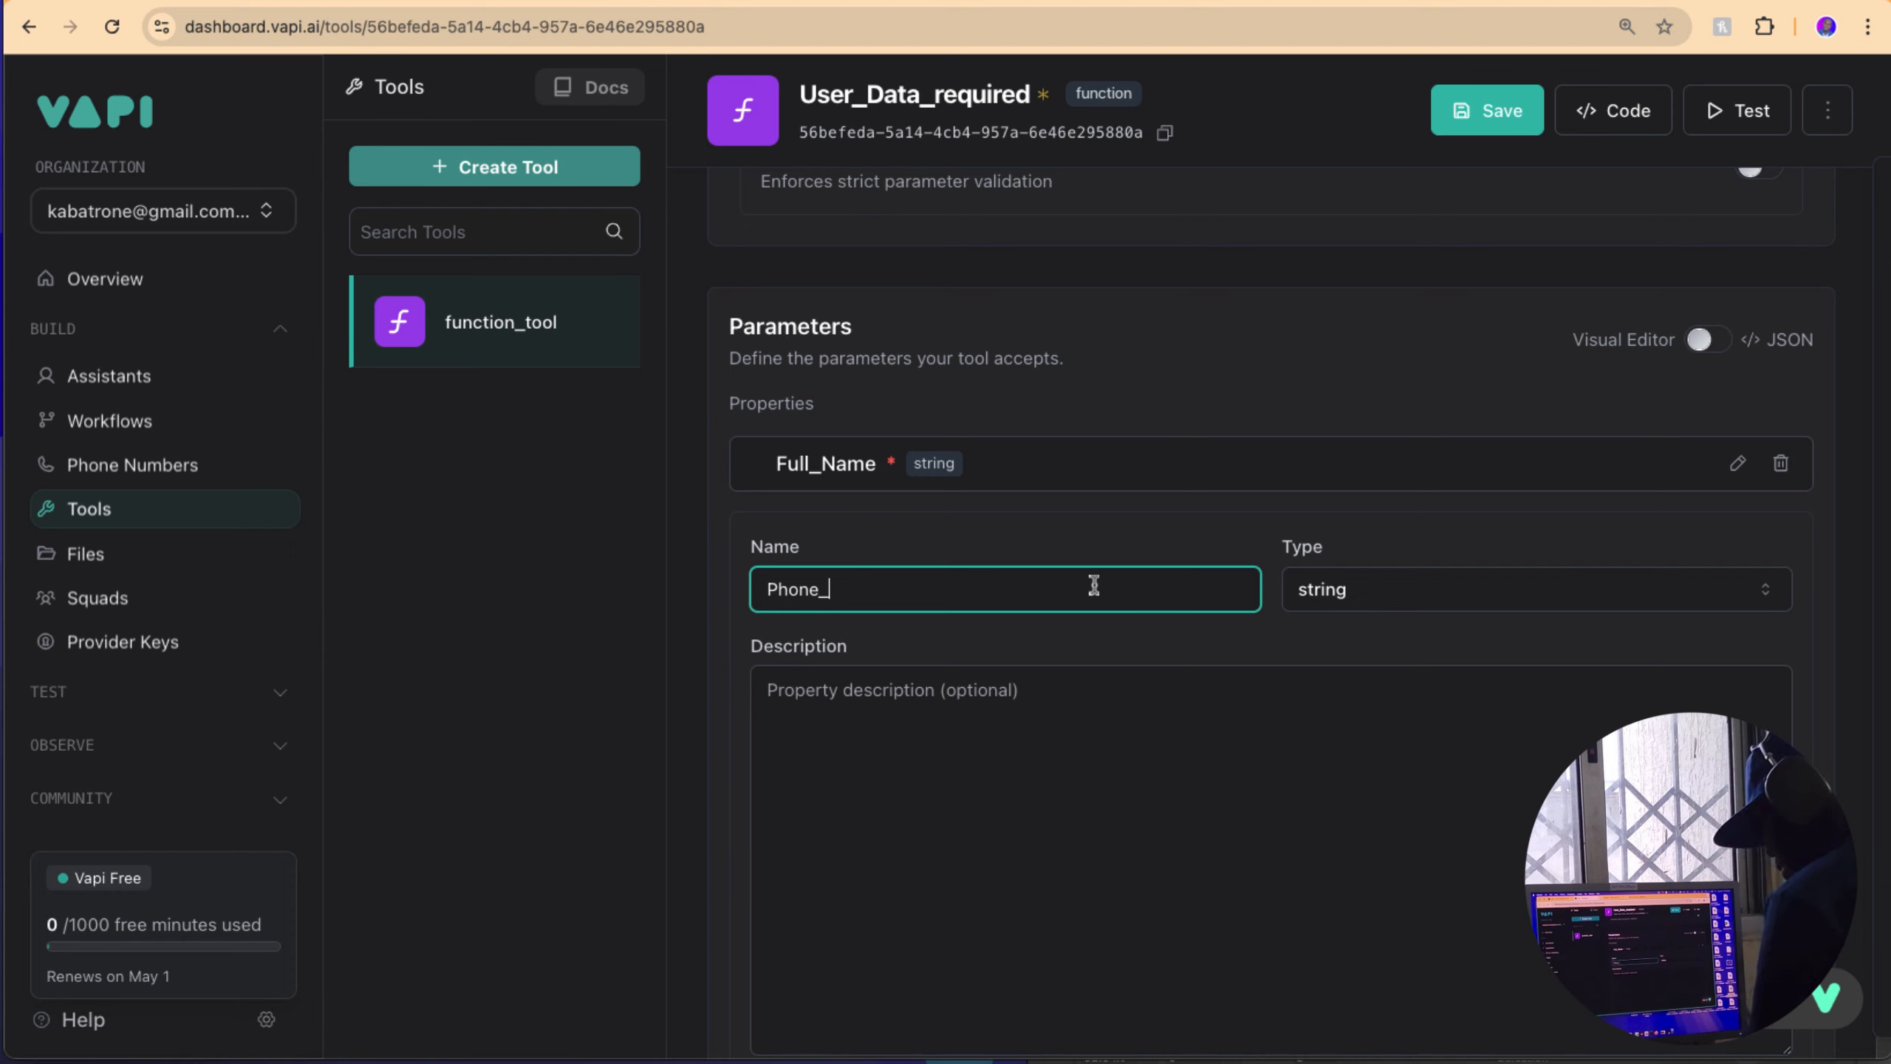
pyautogui.write('nUmberum')
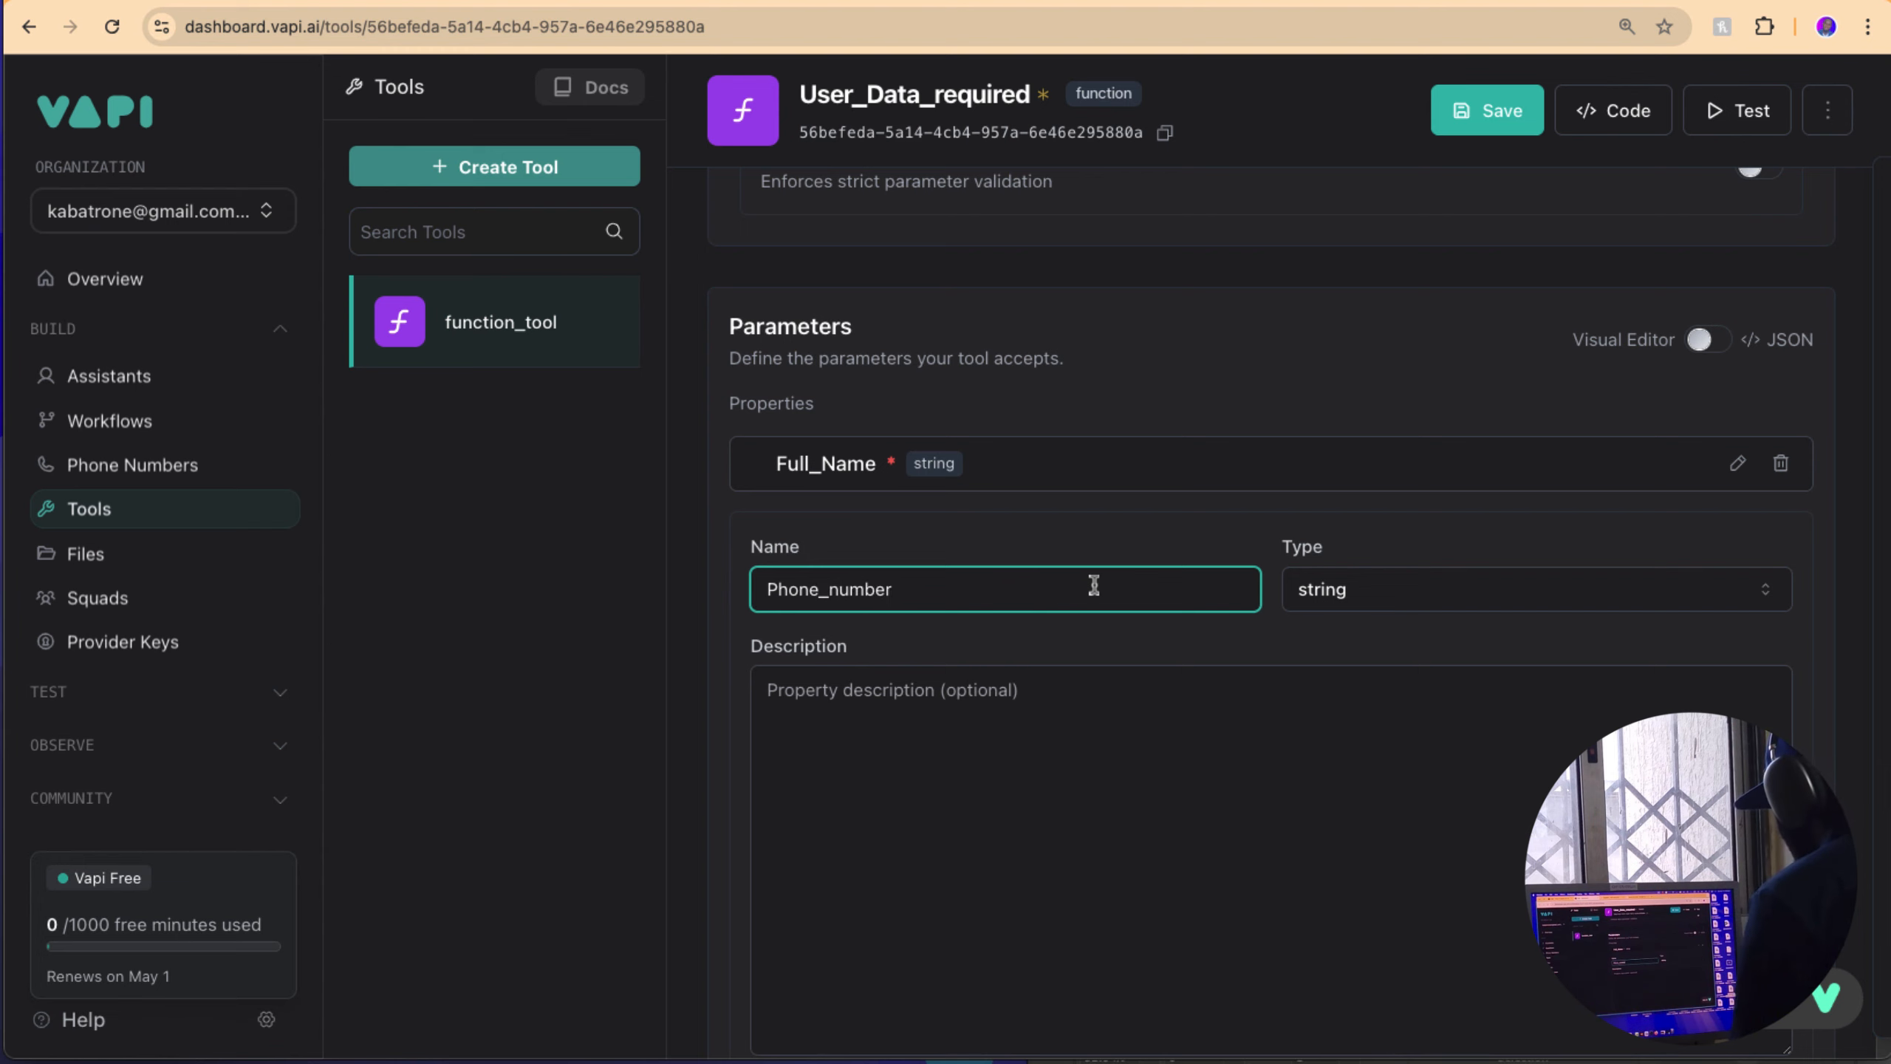
pyautogui.scroll(-5, 1153, 600)
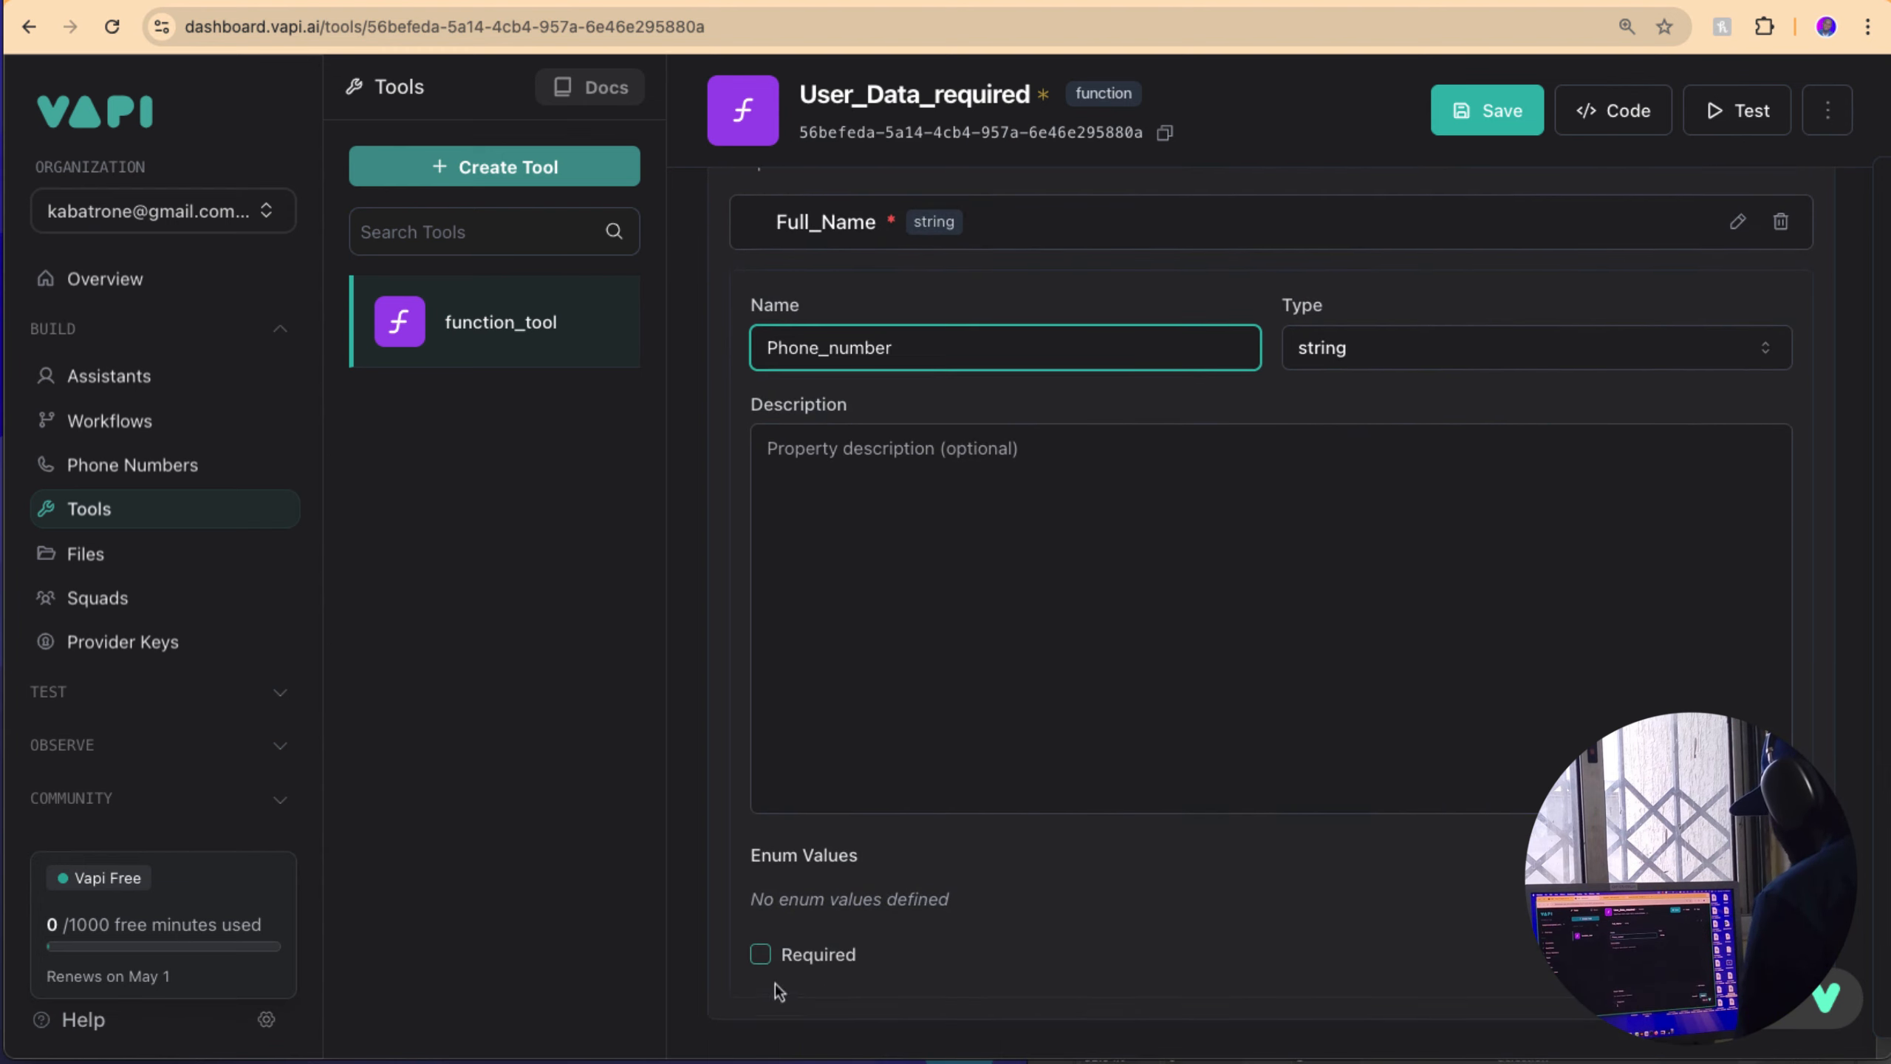
pyautogui.click(761, 955)
pyautogui.click(1734, 972)
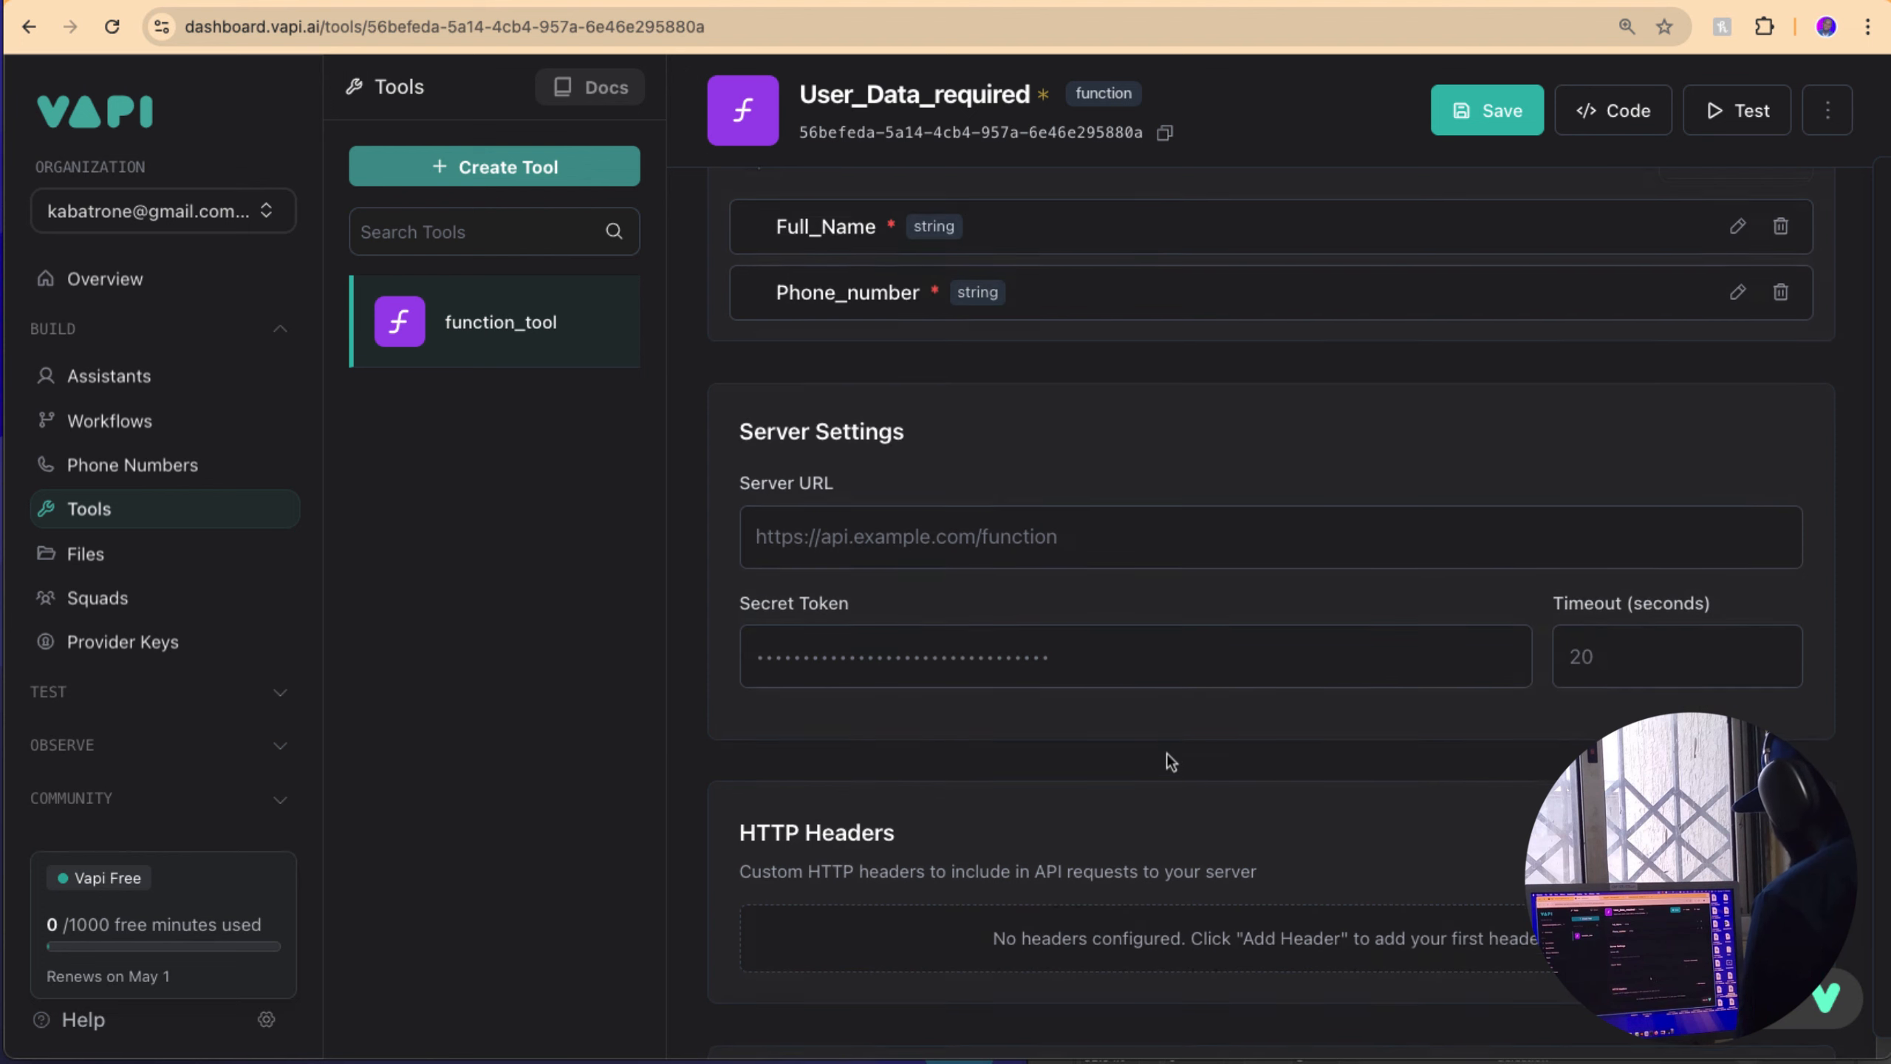
# Step: Add a third string property with the name "Appointment Date" and mark it as required
pyautogui.scroll(1, 1514, 517)
pyautogui.scroll(1, 1638, 410)
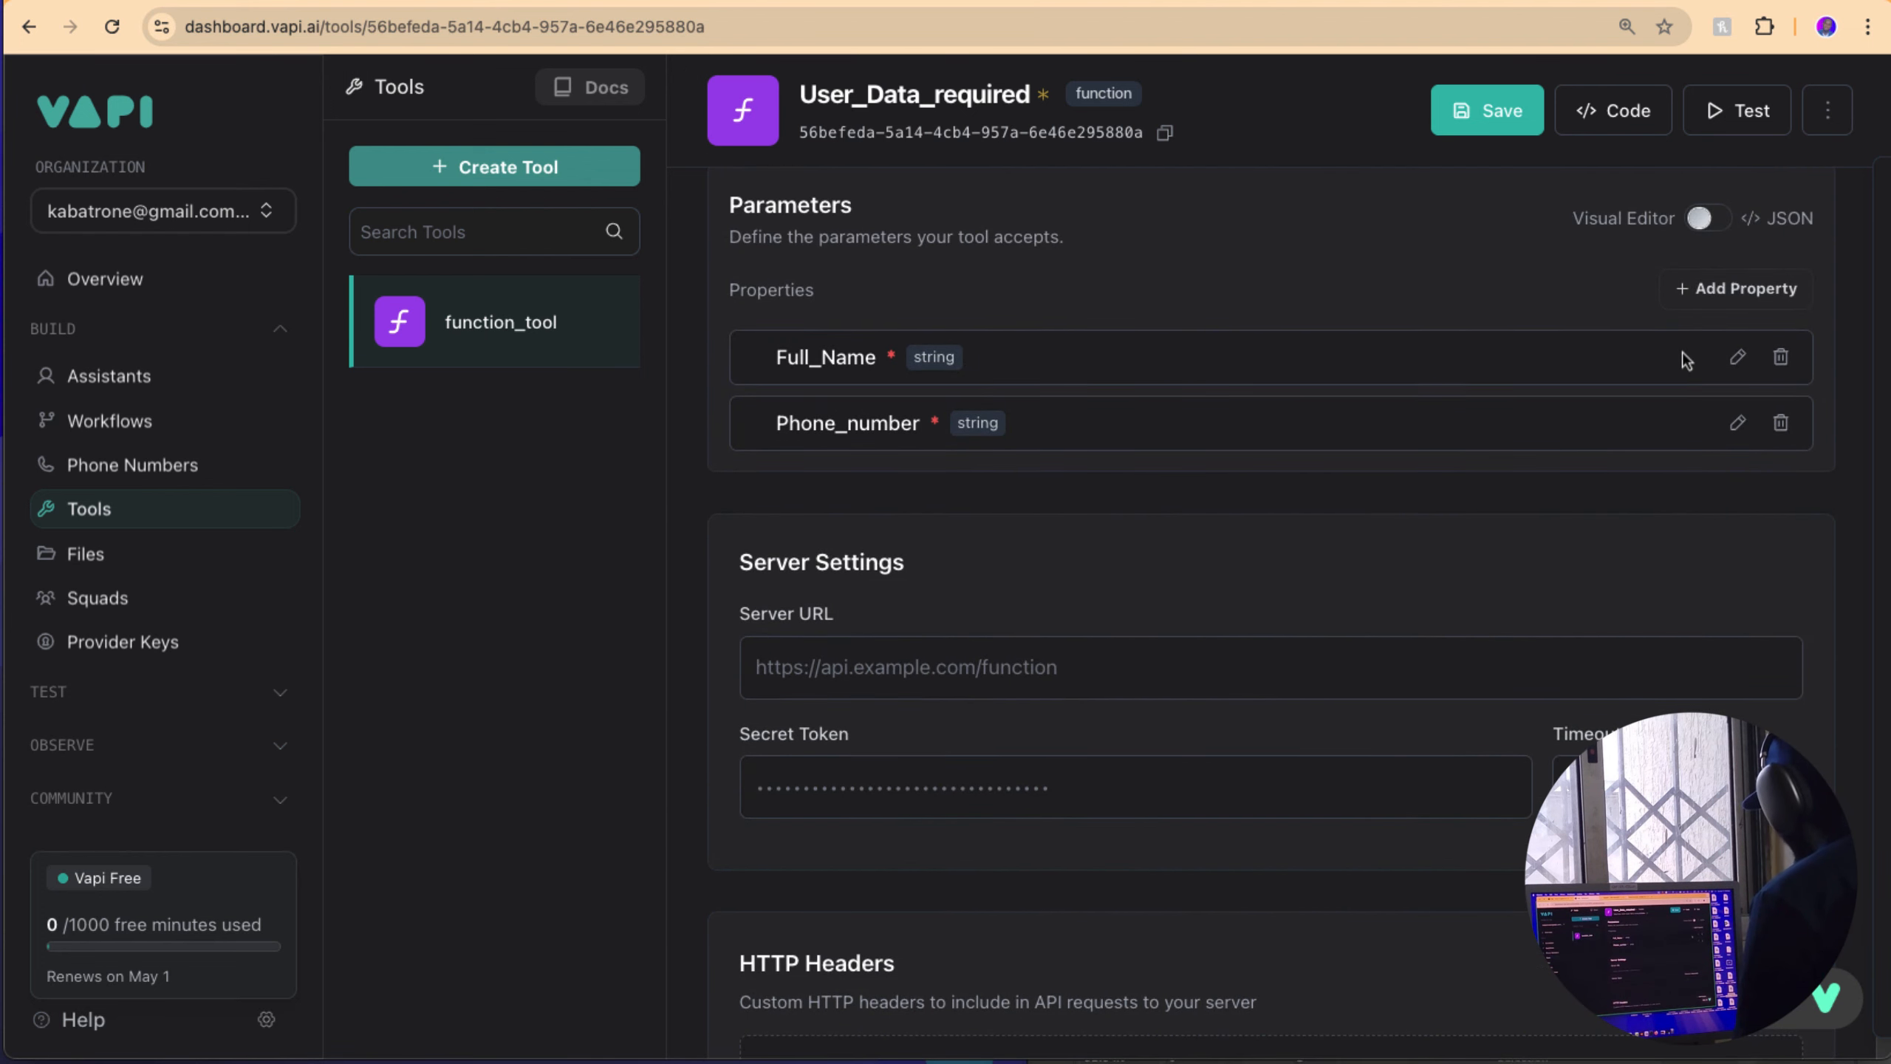
pyautogui.click(1720, 291)
pyautogui.click(1077, 551)
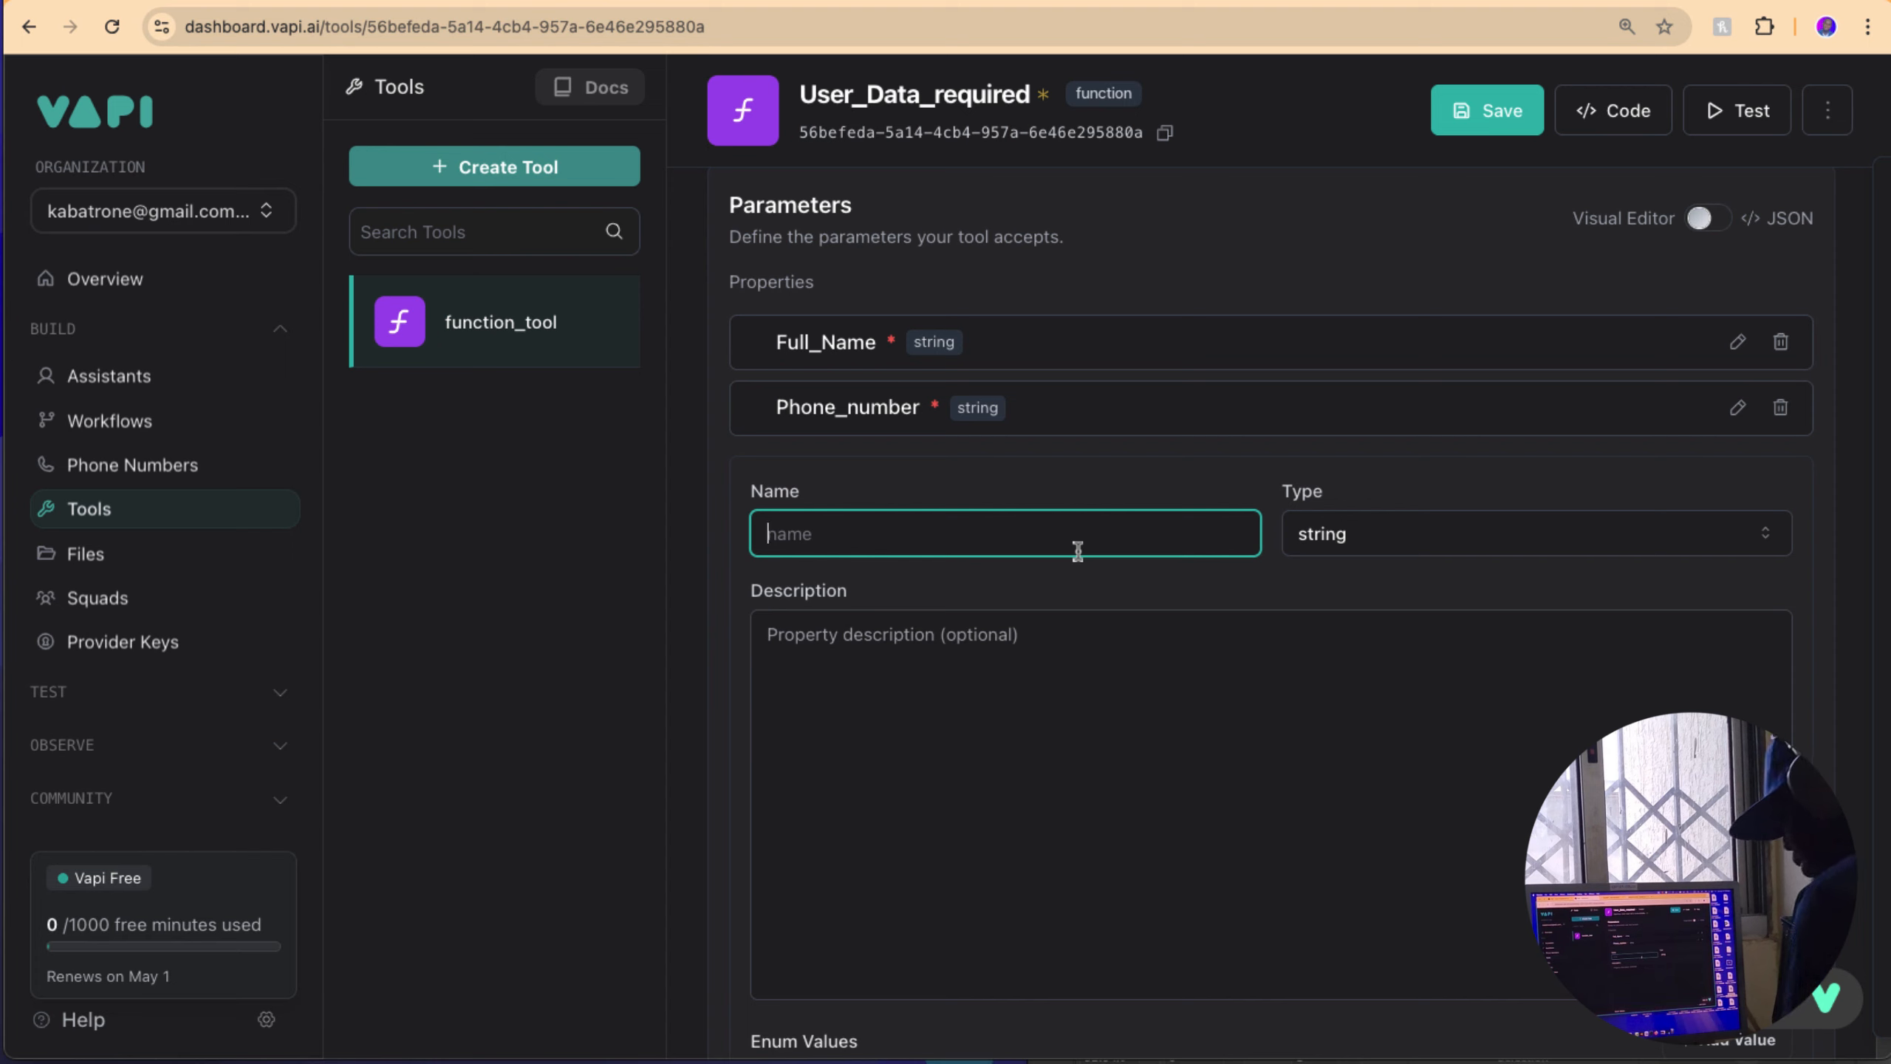
pyautogui.write('Appointment Date')
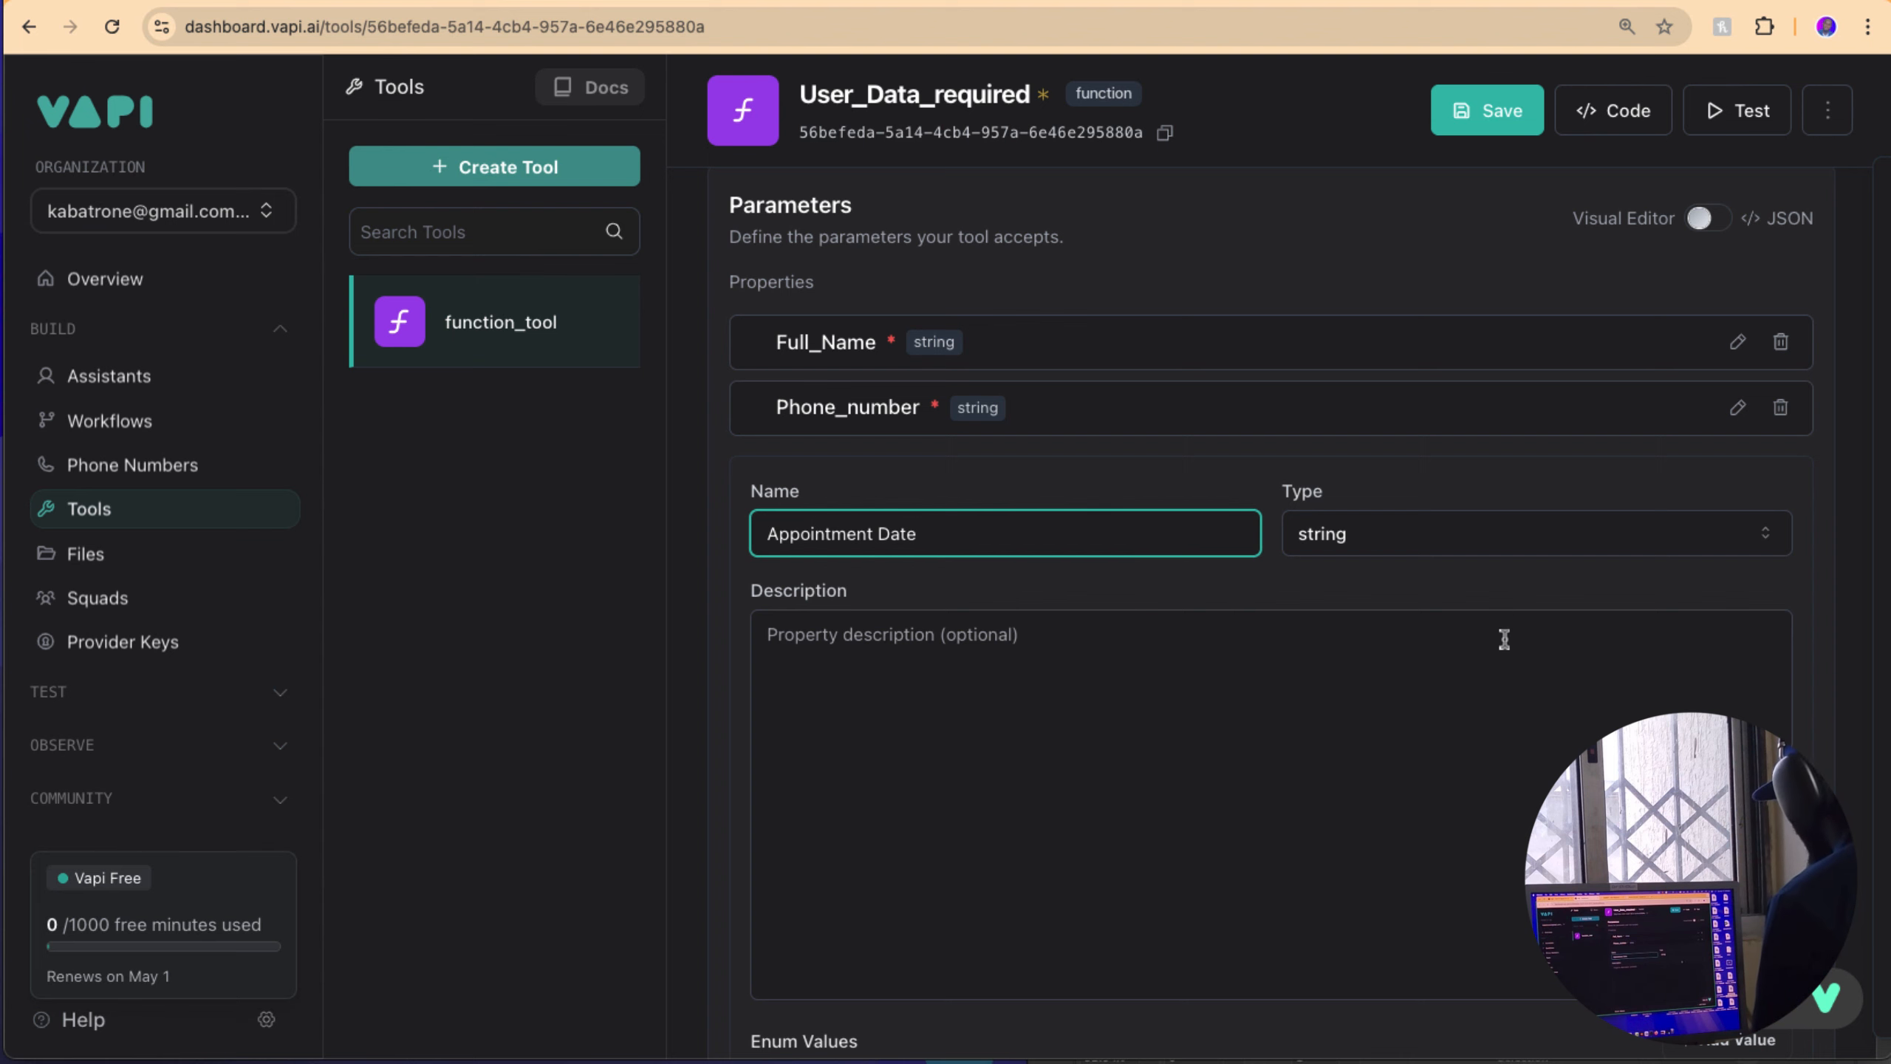
pyautogui.scroll(-5, 981, 804)
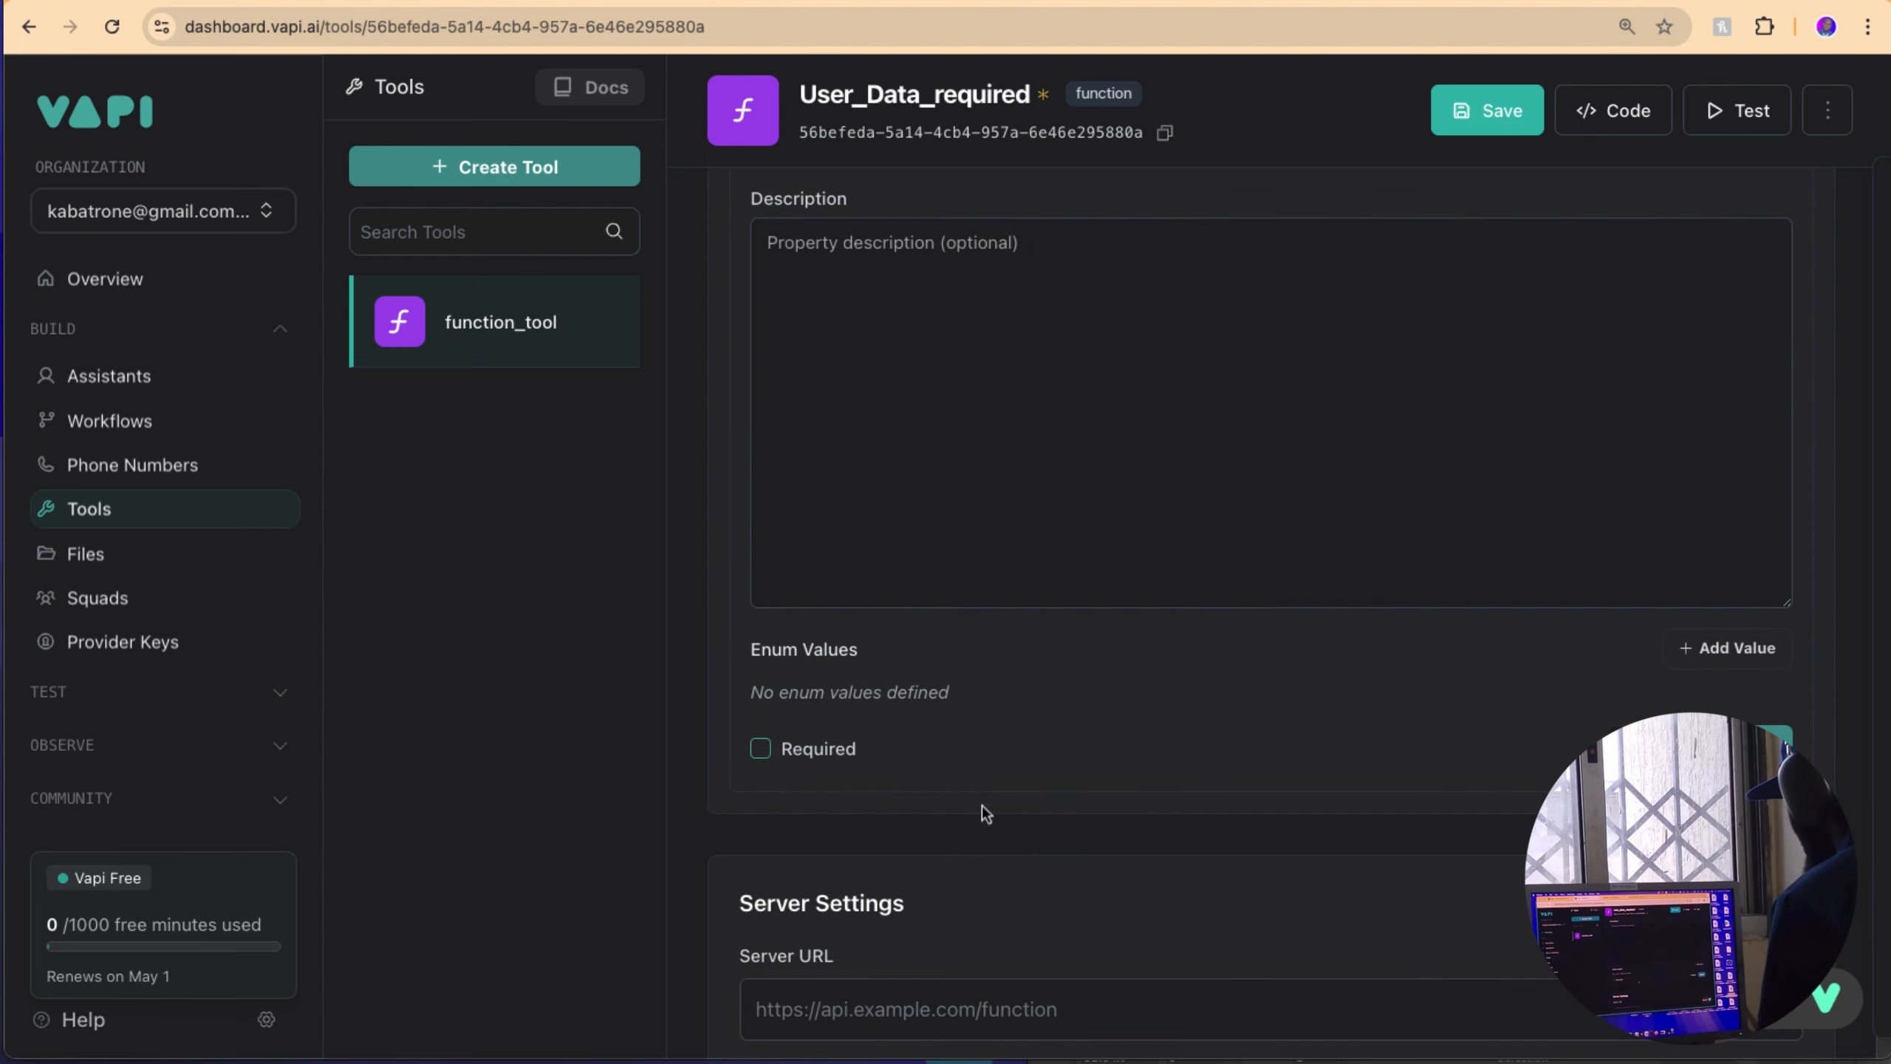
pyautogui.click(761, 748)
# Step: Replace the space in the new property's name so it reads Appointment_Date, and save the property
pyautogui.scroll(7, 1035, 786)
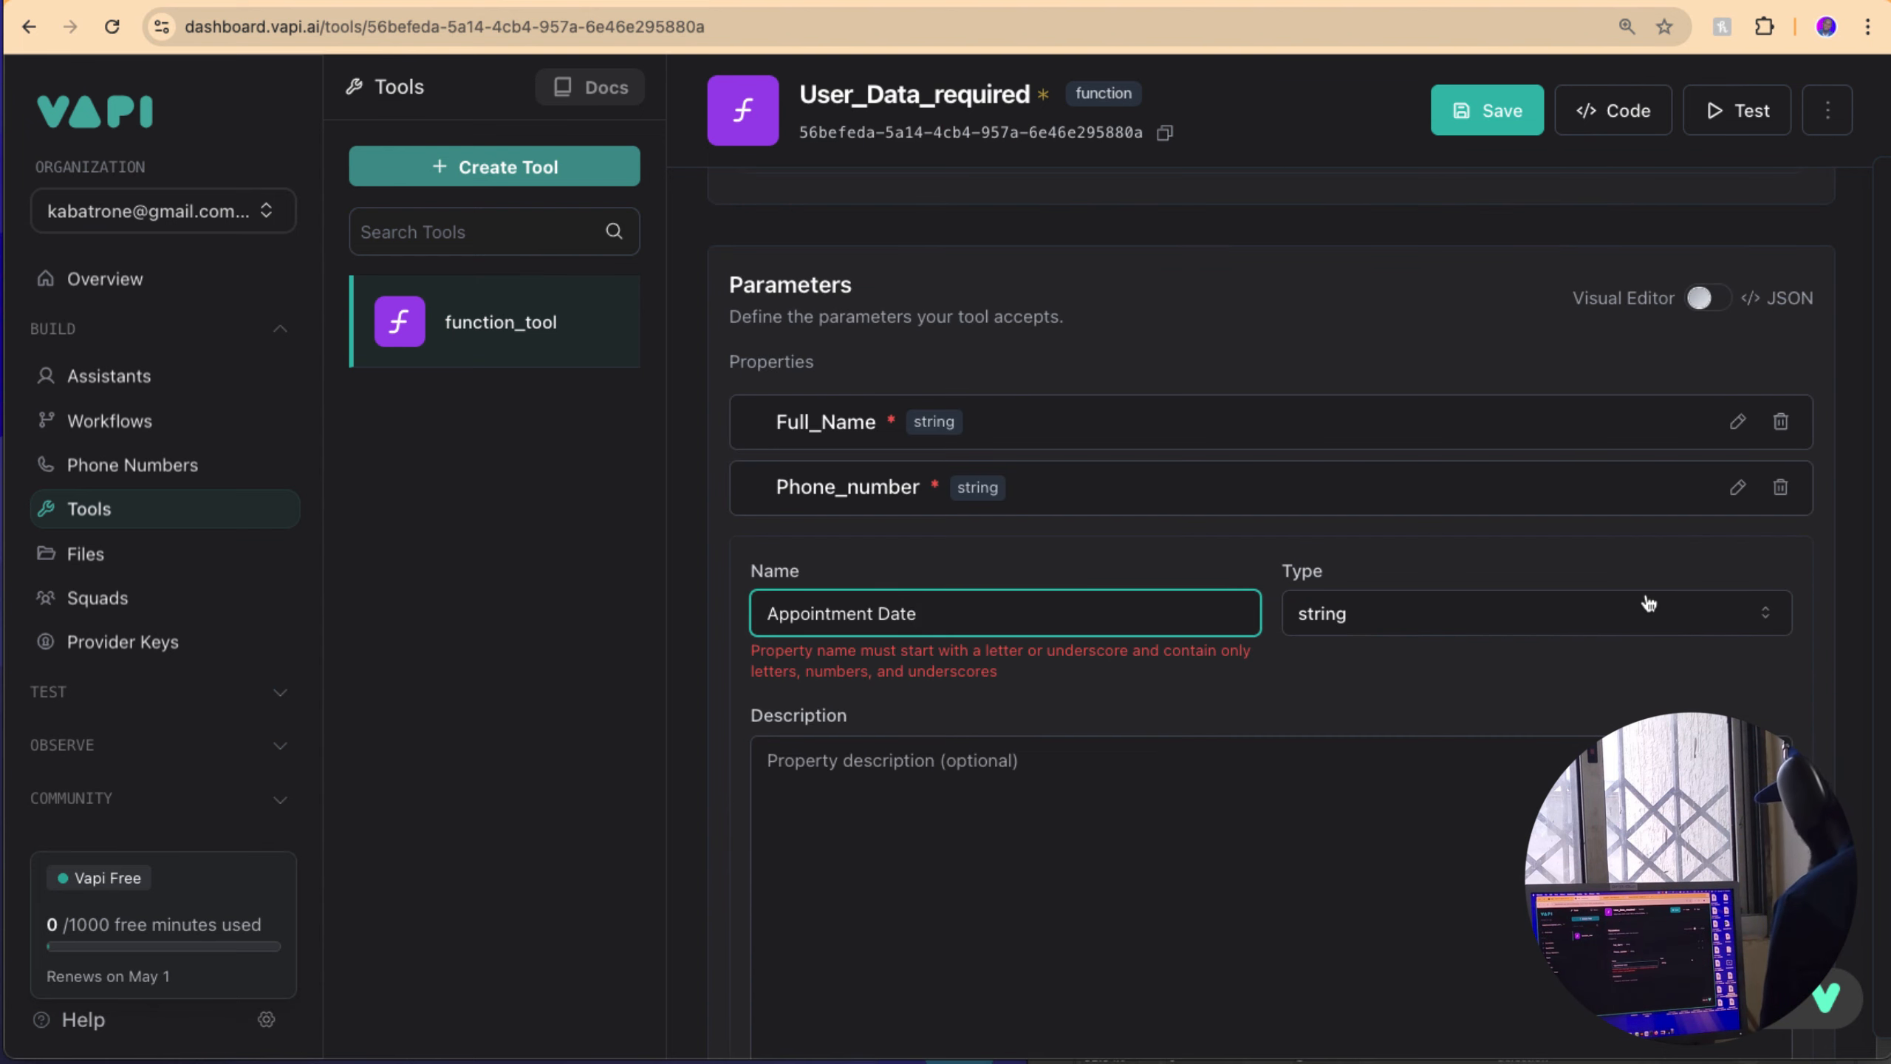
pyautogui.click(876, 612)
pyautogui.press('BackSpace')
pyautogui.write('_')
pyautogui.scroll(-5, 1765, 692)
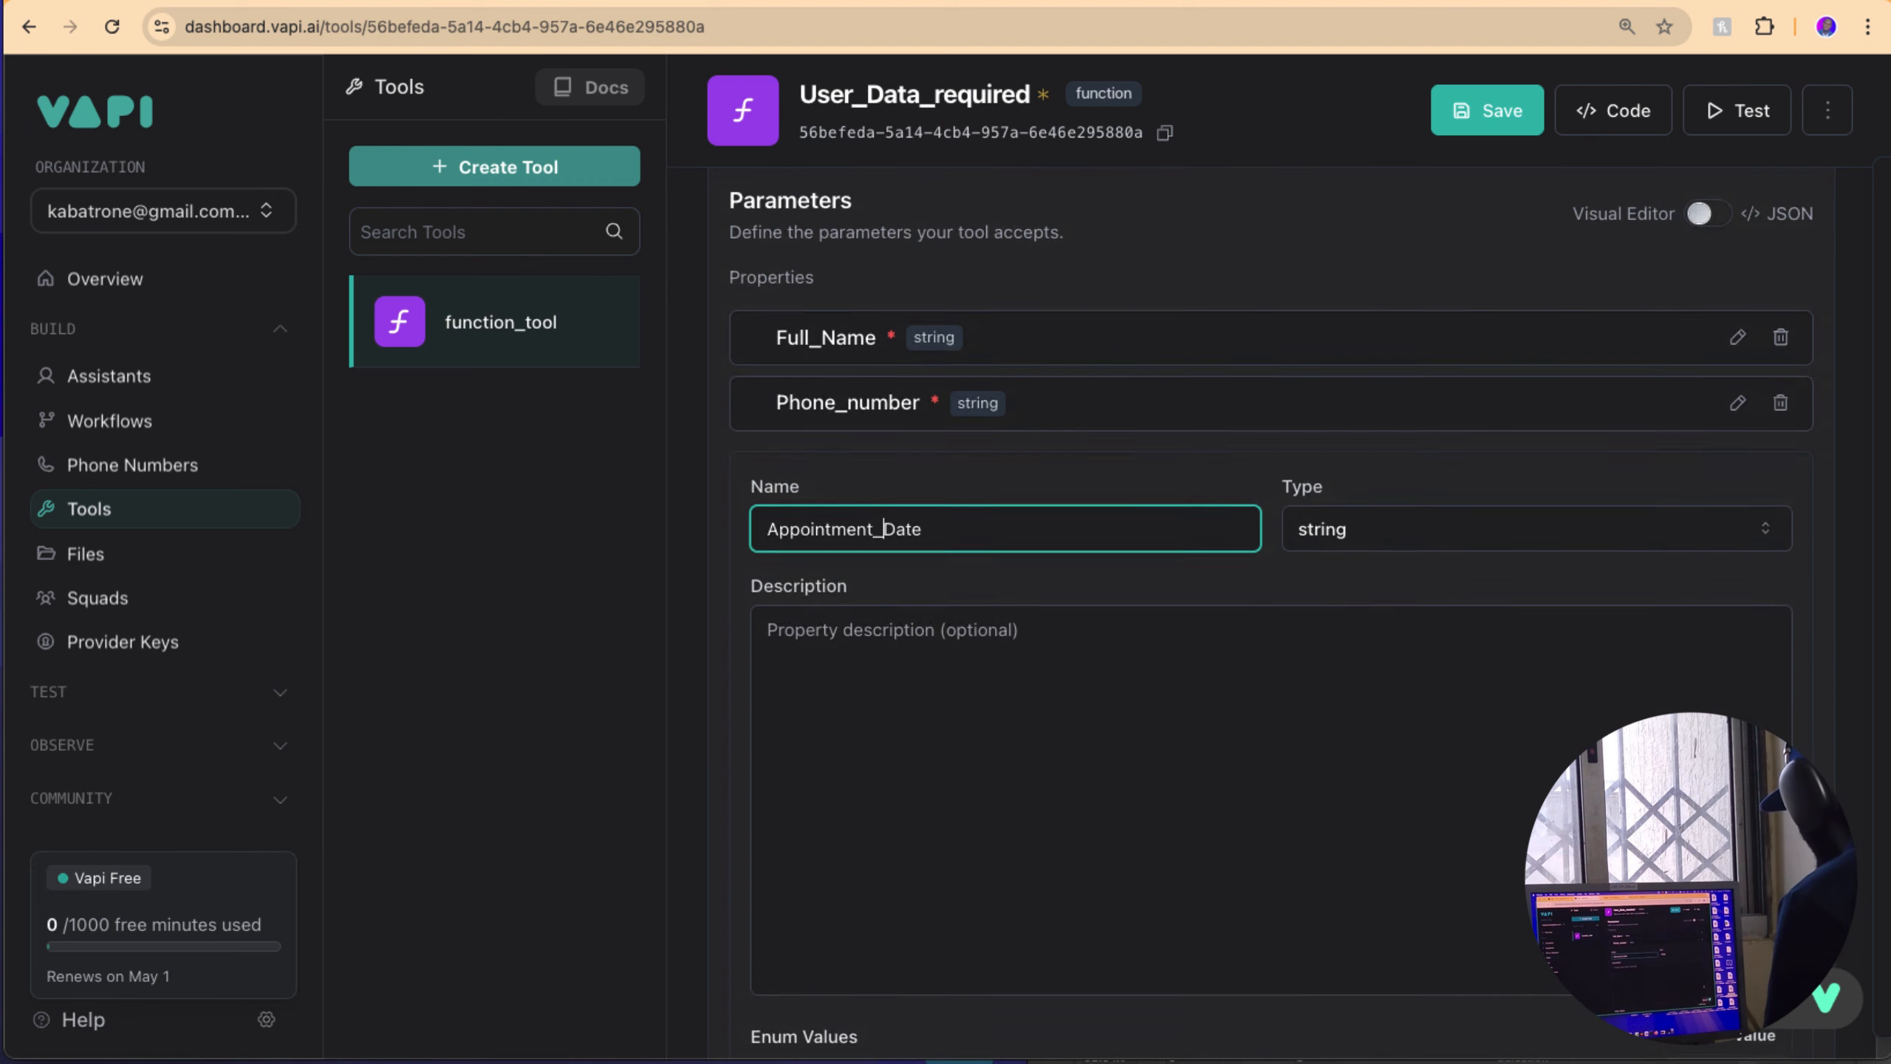
pyautogui.click(1763, 684)
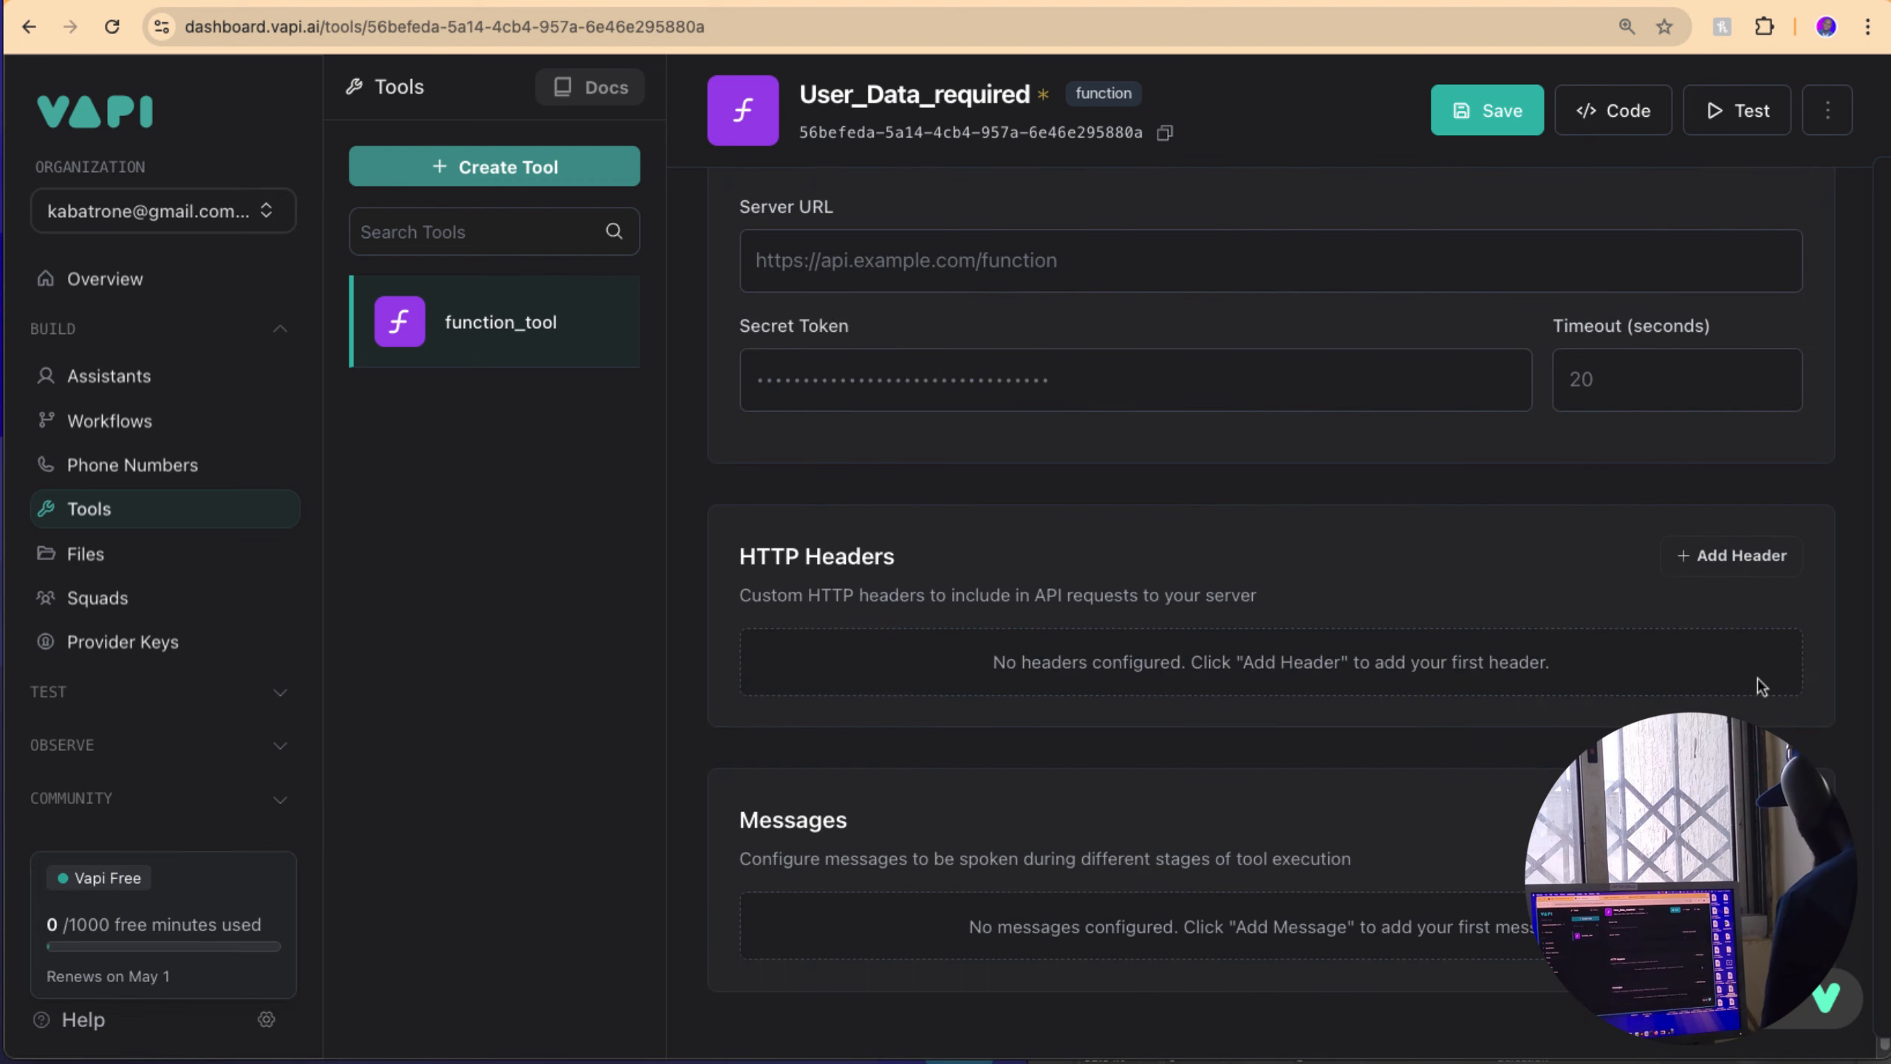
# Step: Examine the three parameters in the JSON view, including the required list, and return to the visual editor
pyautogui.scroll(5, 1758, 677)
pyautogui.scroll(2, 1202, 532)
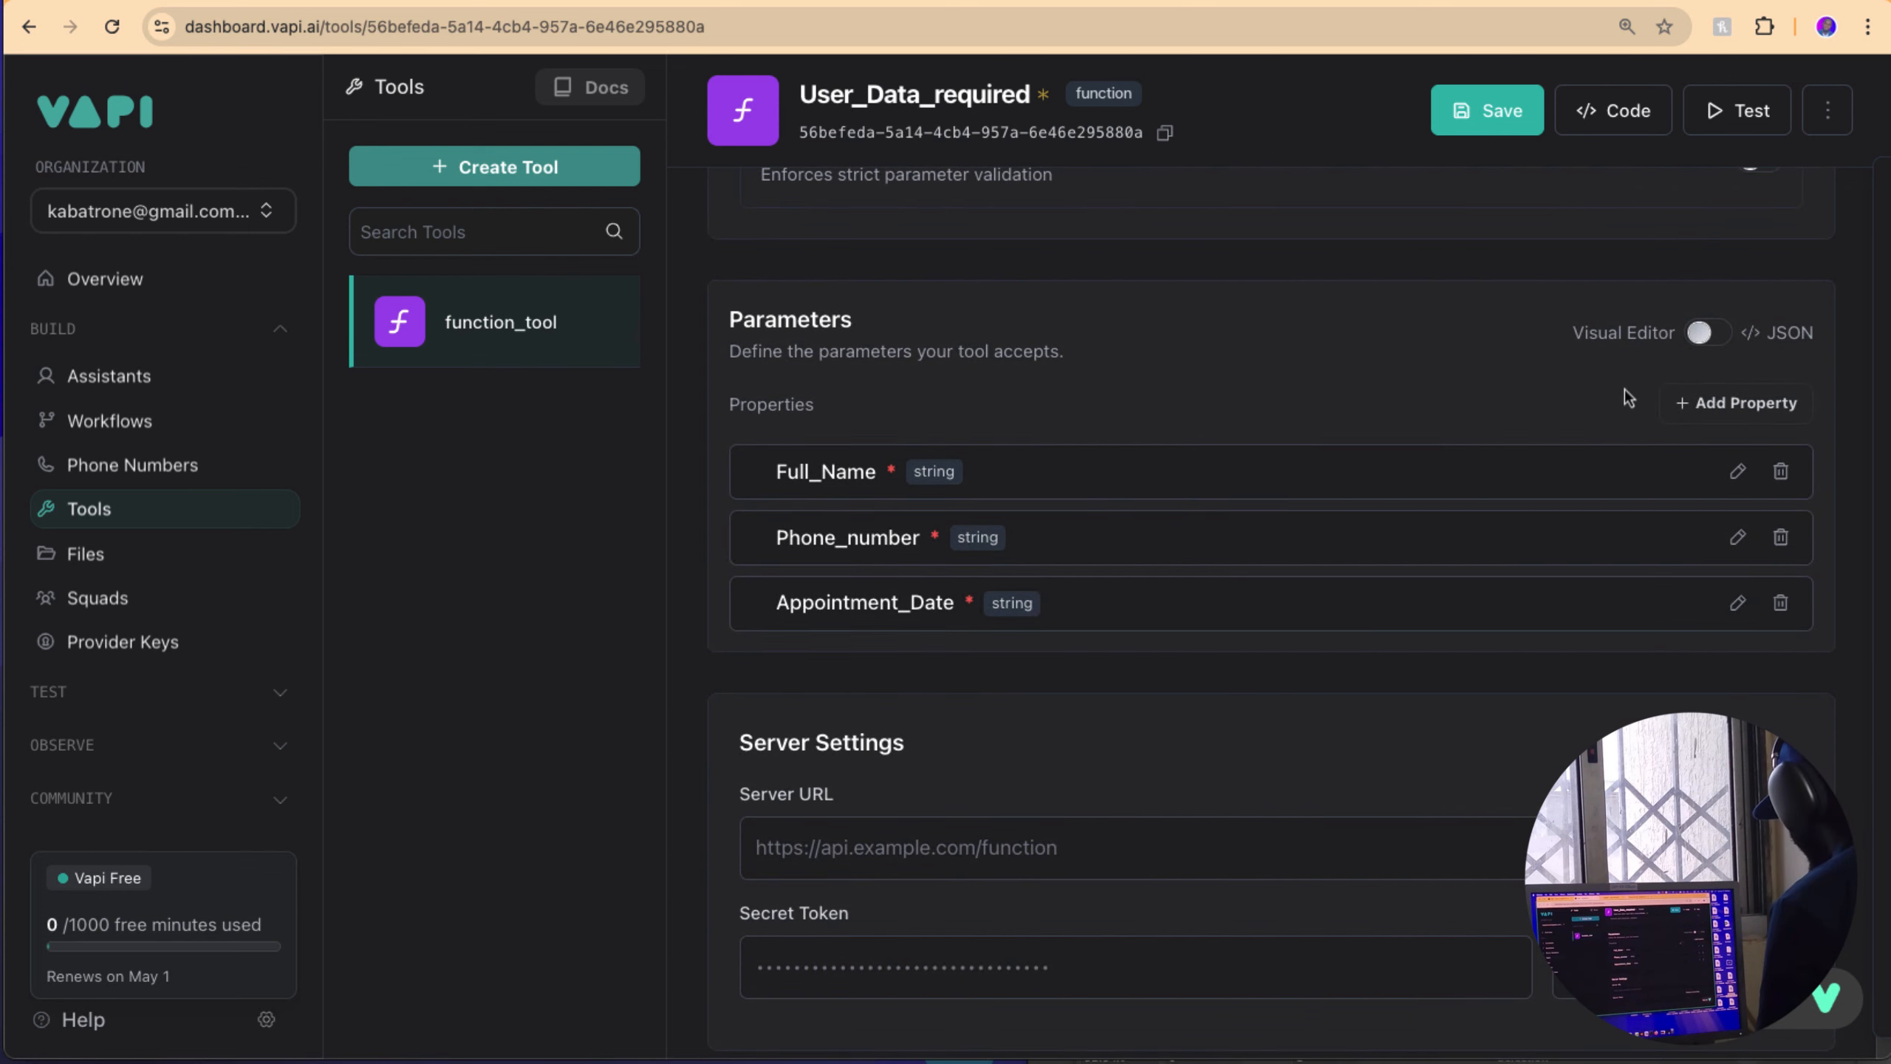
pyautogui.click(1706, 333)
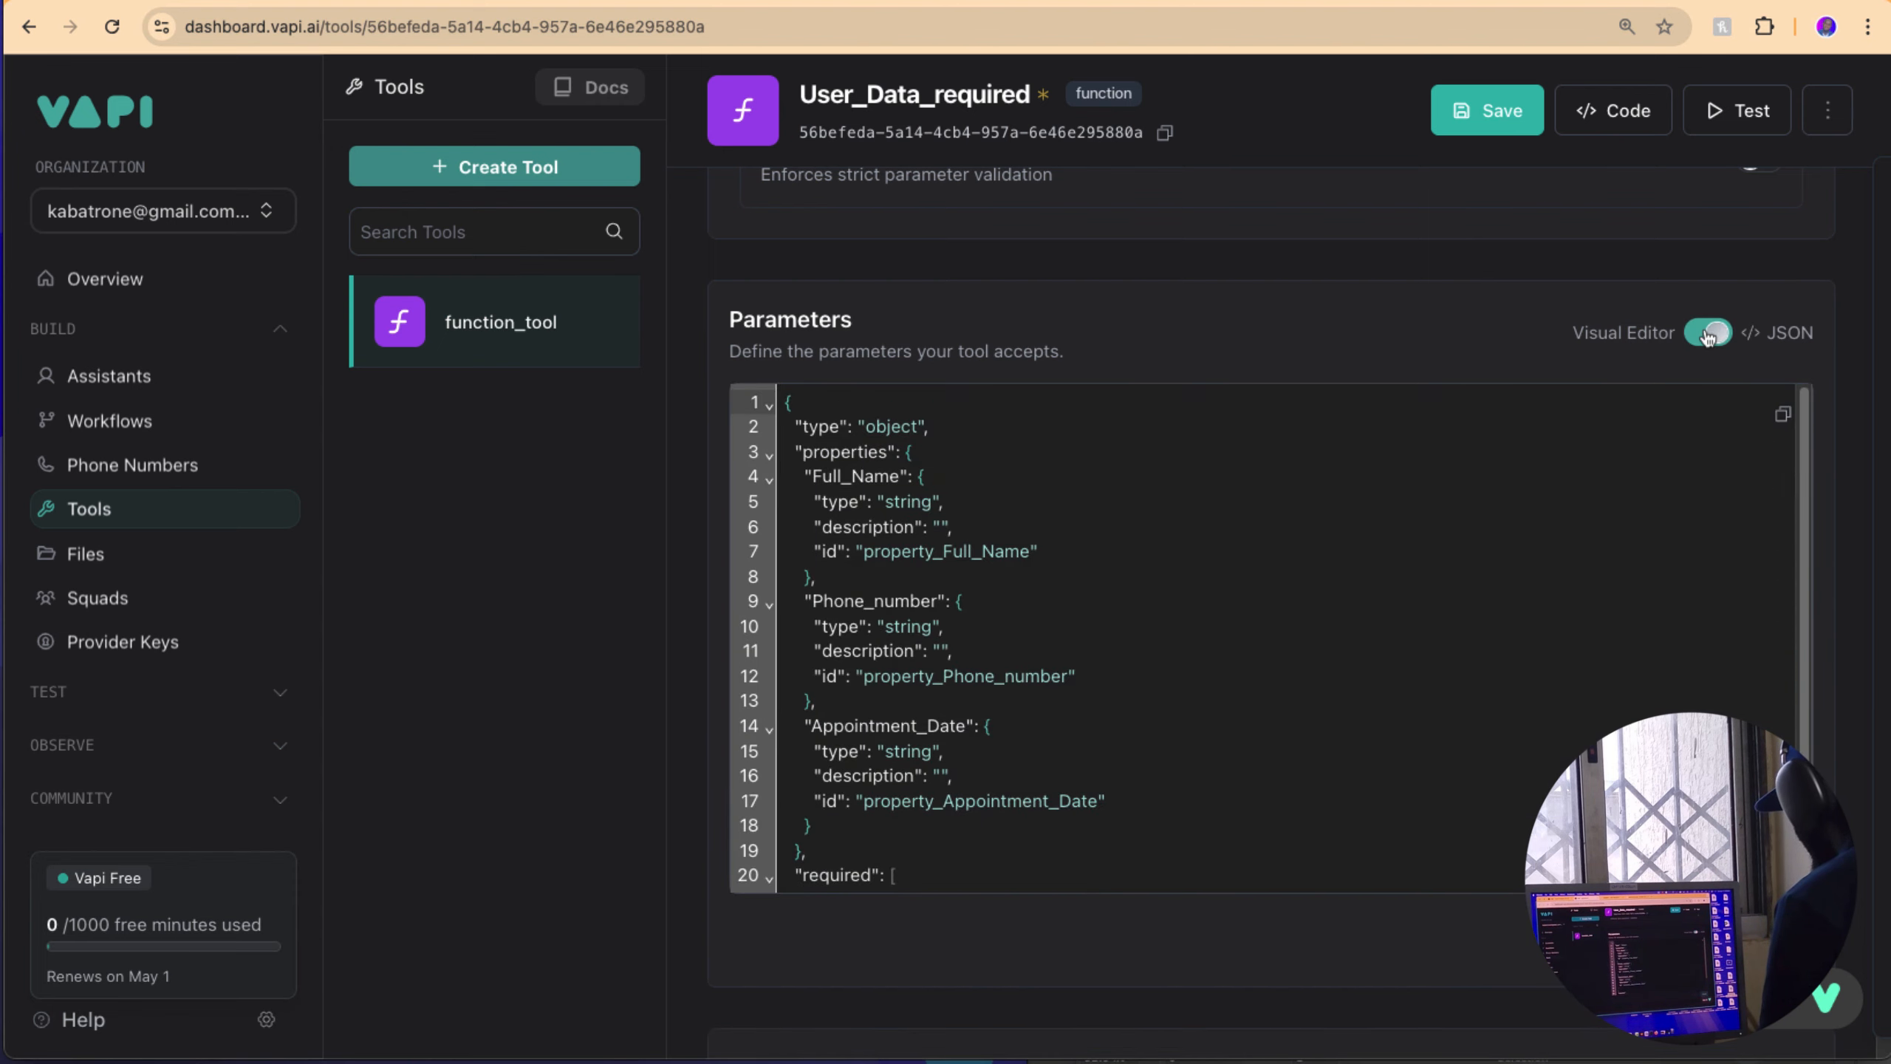
pyautogui.scroll(-10, 1575, 452)
pyautogui.scroll(10, 1490, 583)
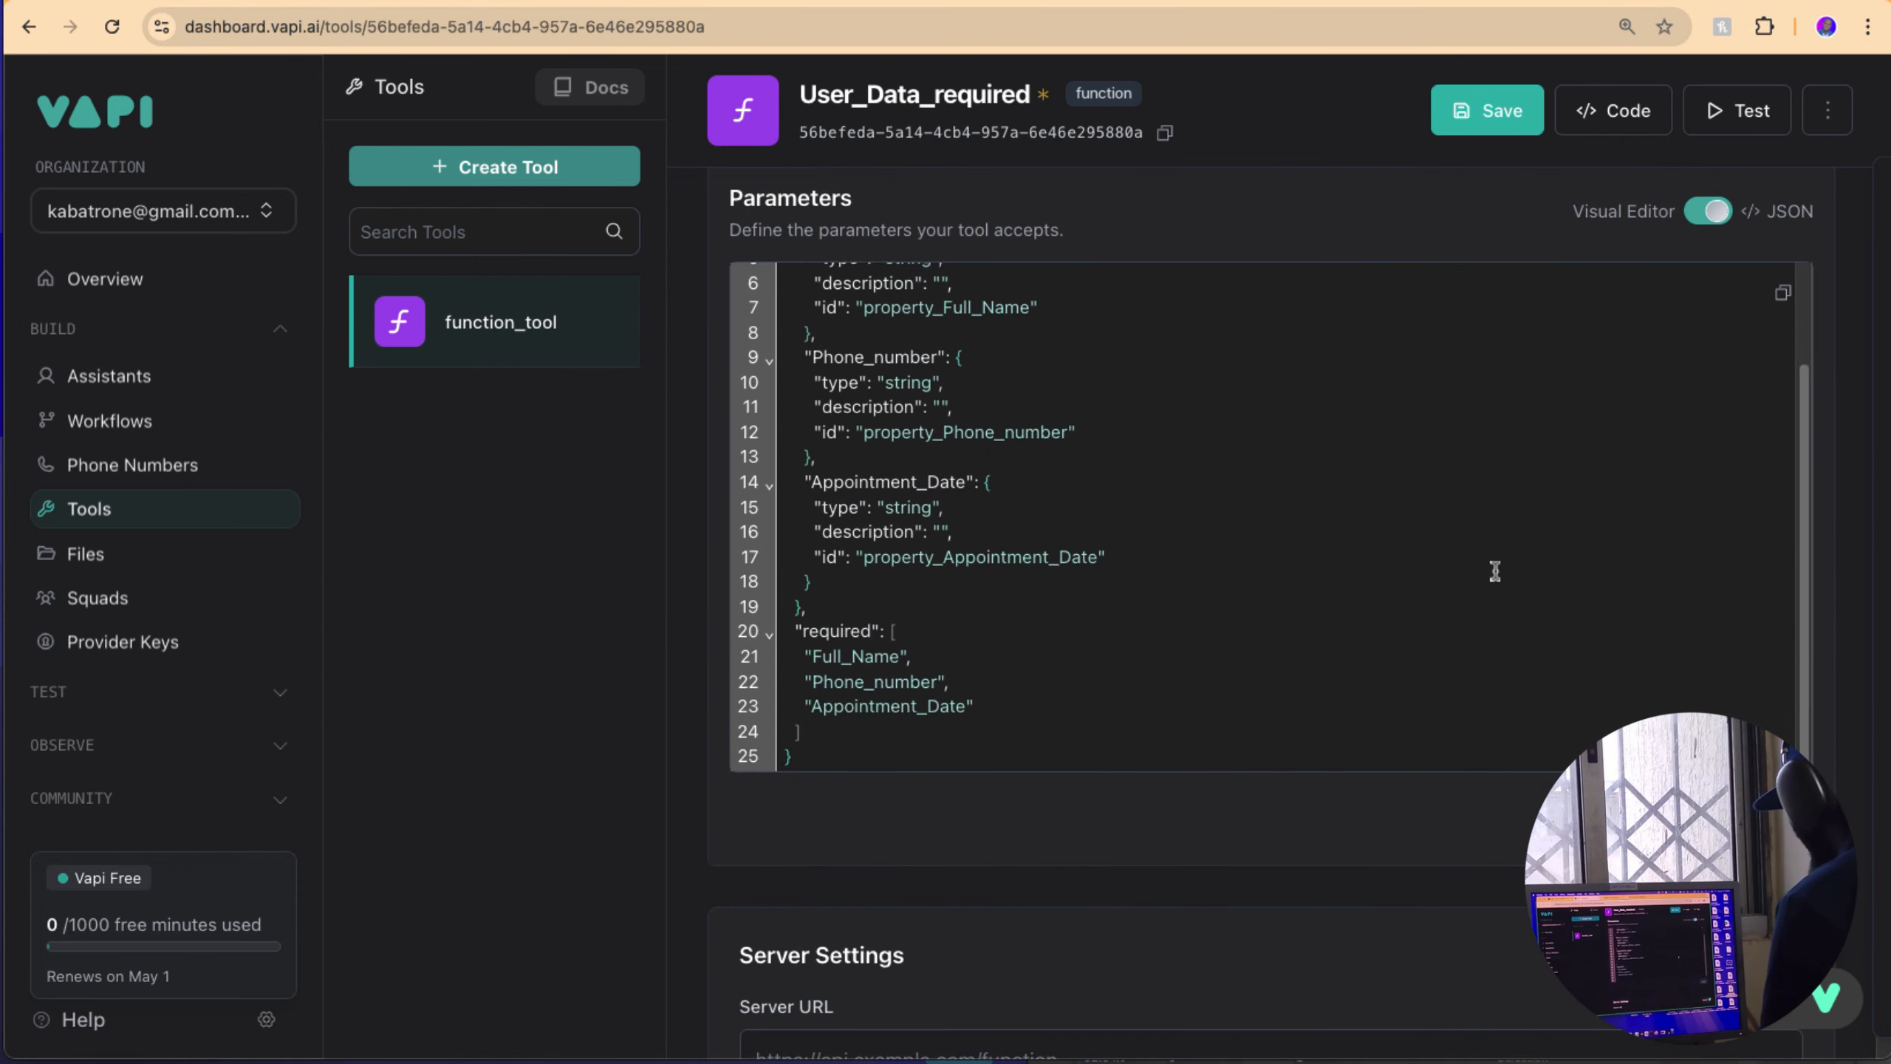
pyautogui.click(1705, 212)
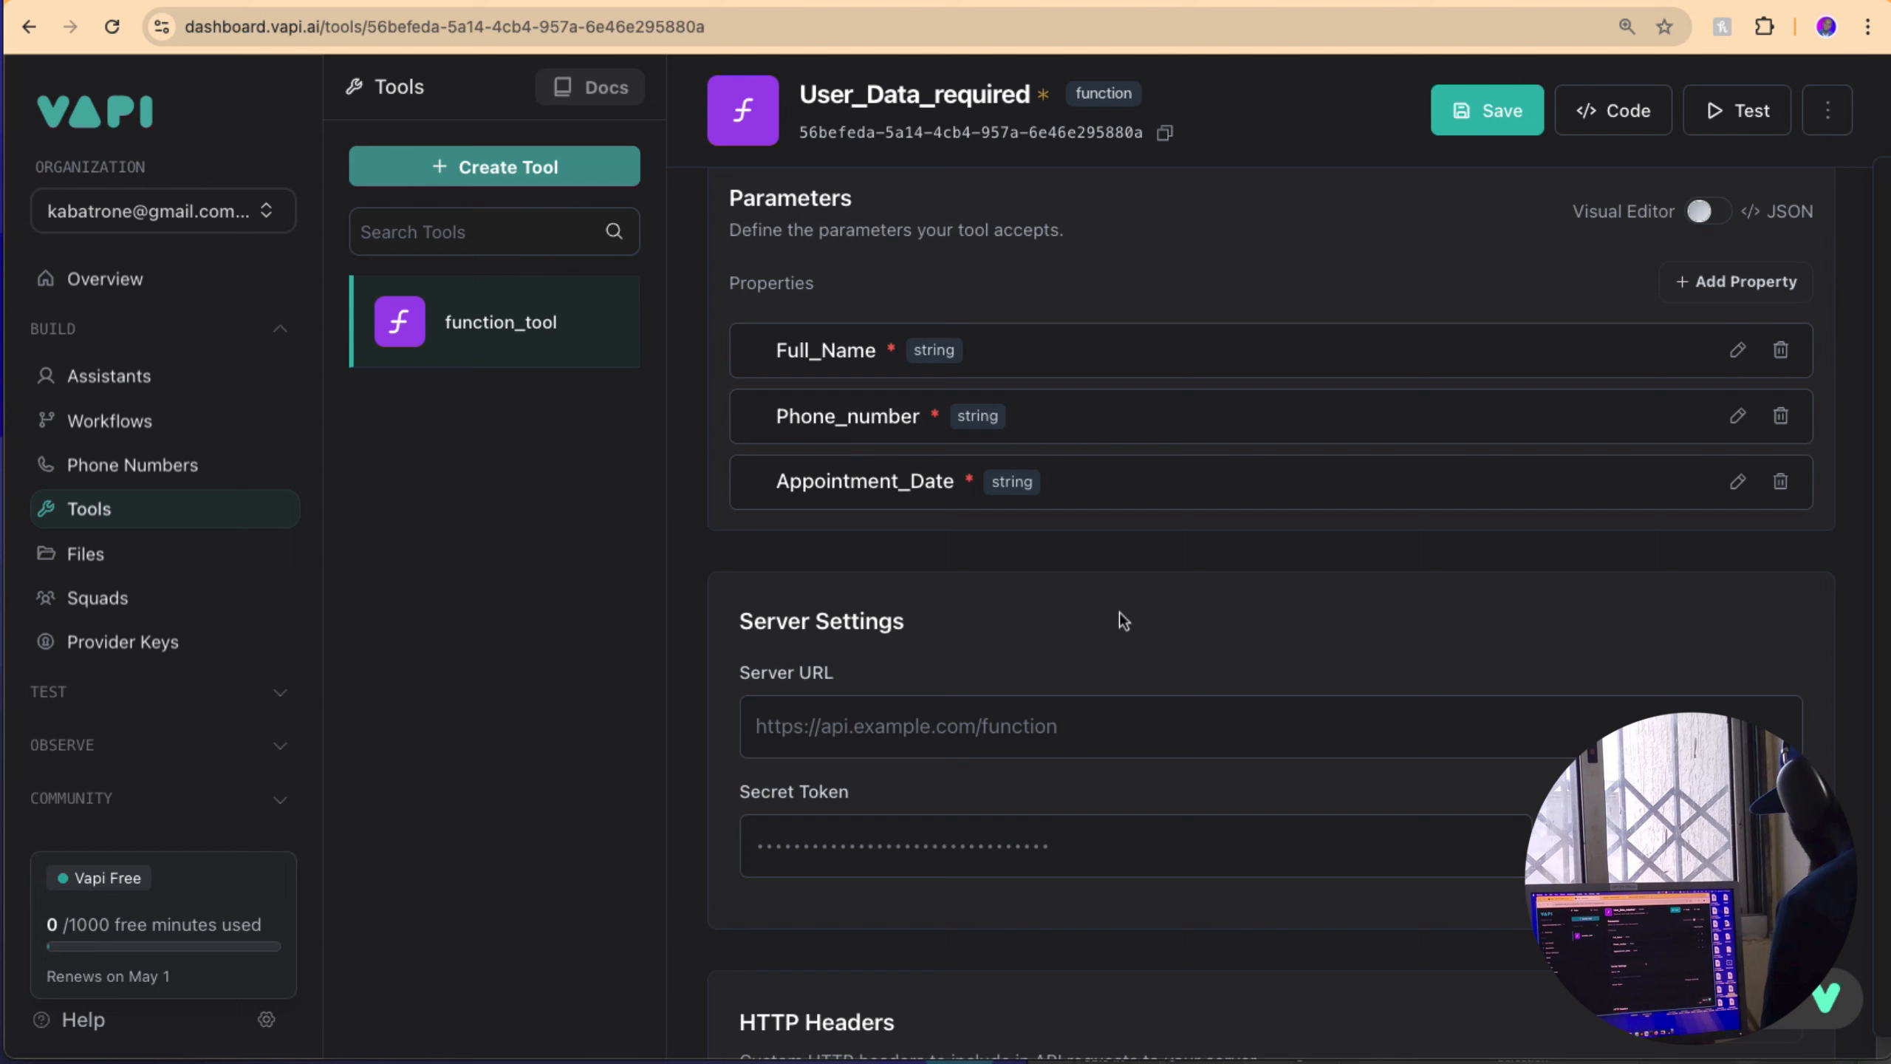
# Step: Add a Request Start message to the tool and set it to Custom with the text "Please hold on."
pyautogui.scroll(1, 1110, 426)
pyautogui.scroll(-7, 1251, 529)
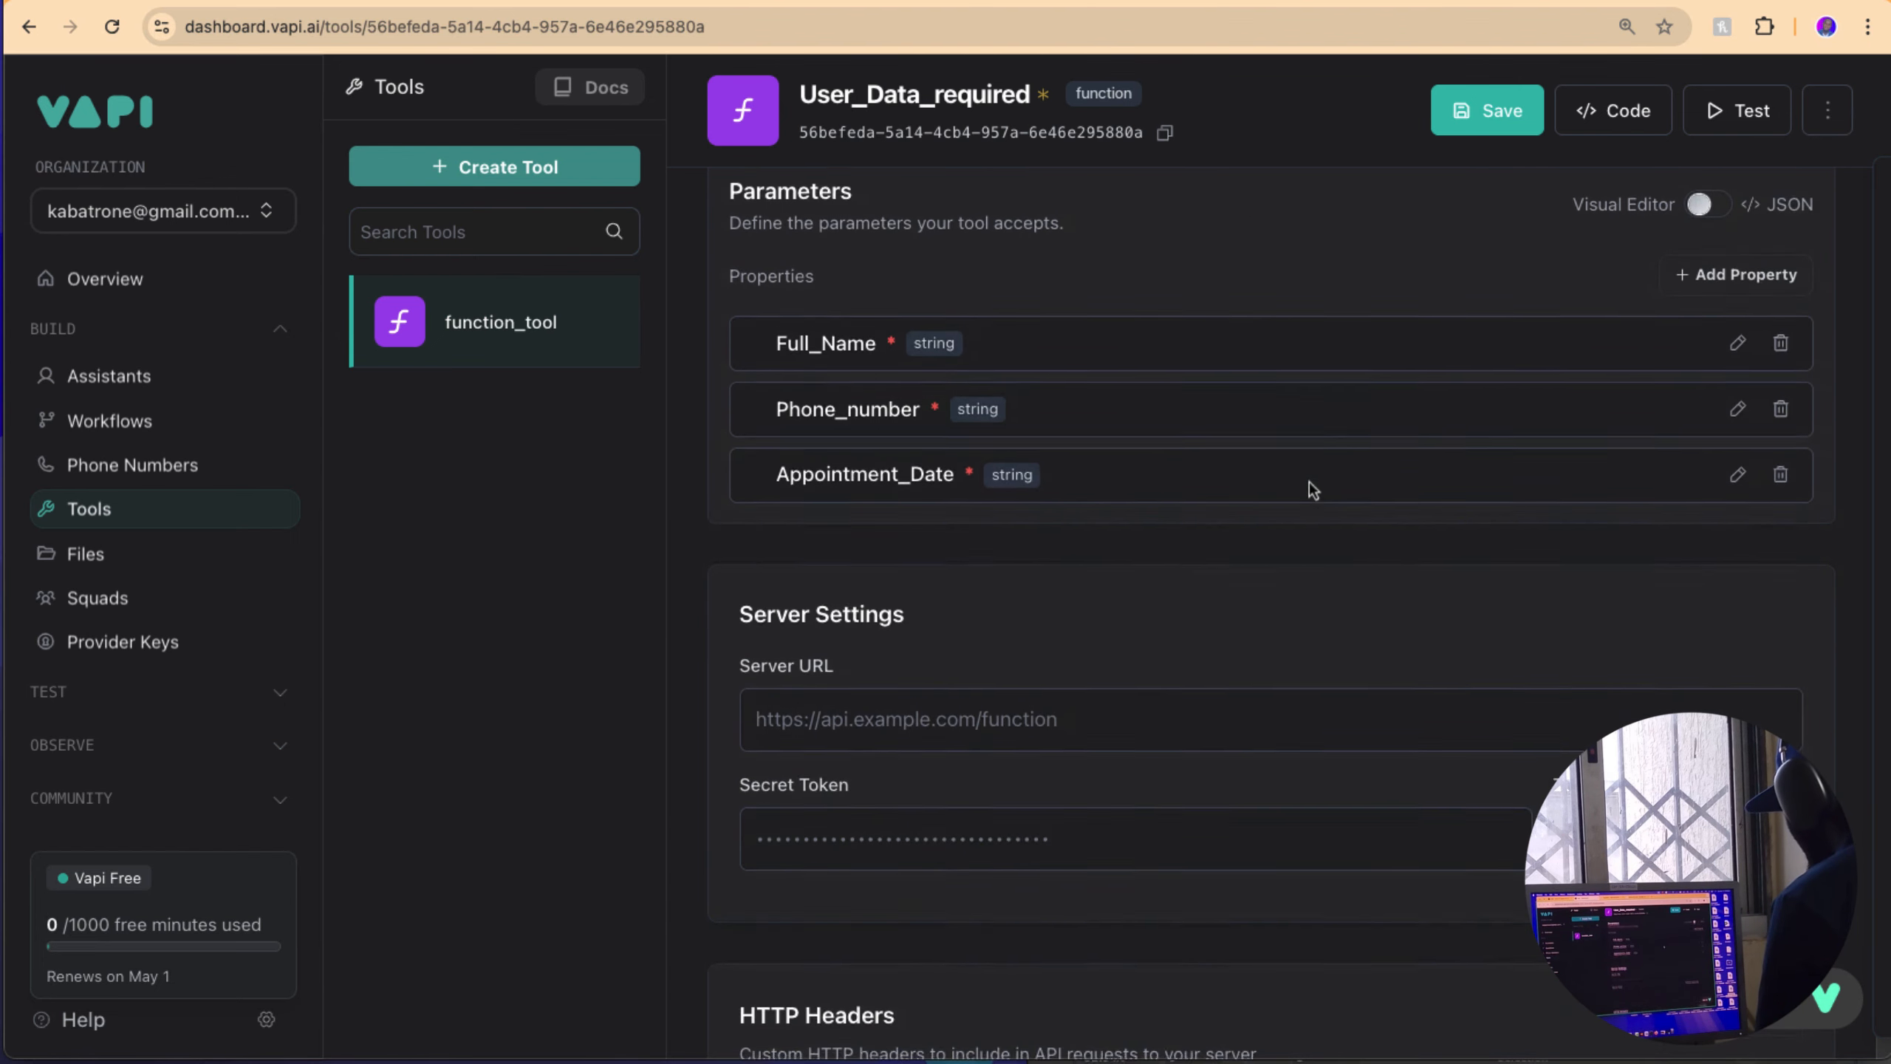
pyautogui.scroll(3, 1252, 529)
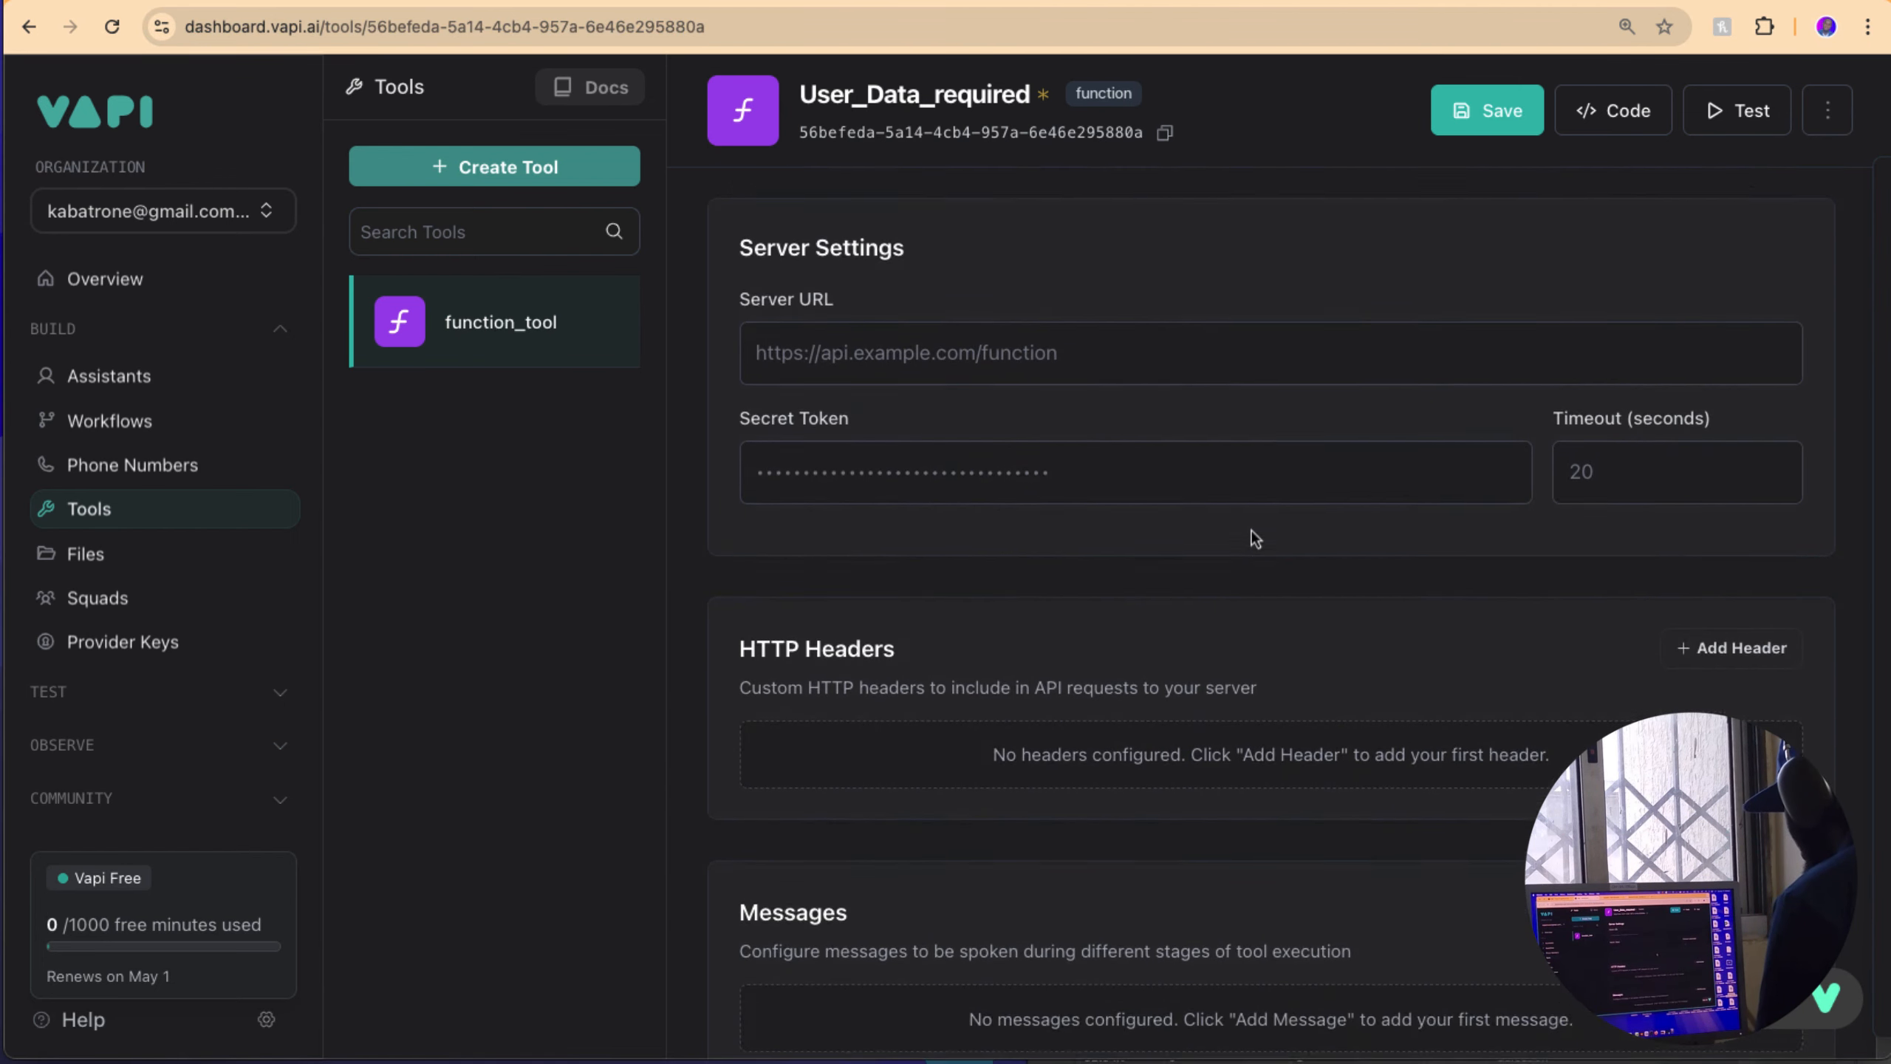
pyautogui.scroll(-3, 1254, 538)
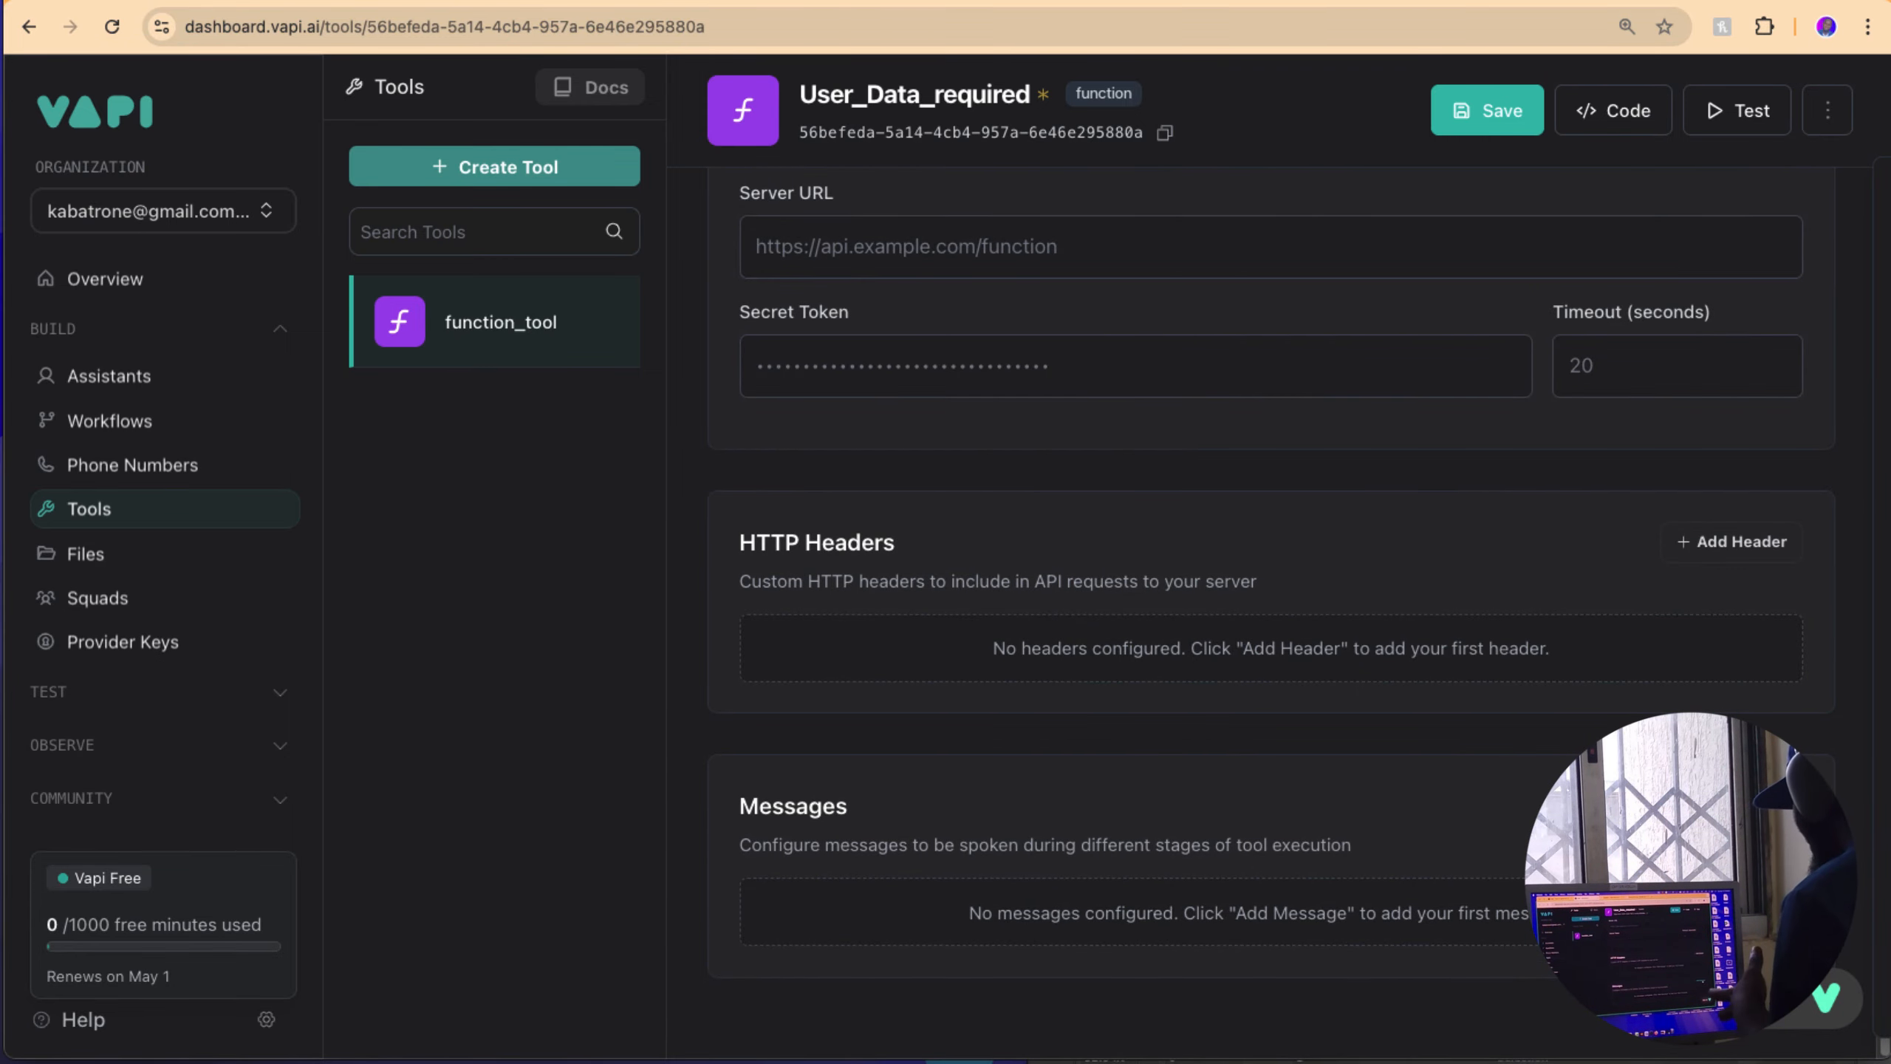
pyautogui.click(1724, 806)
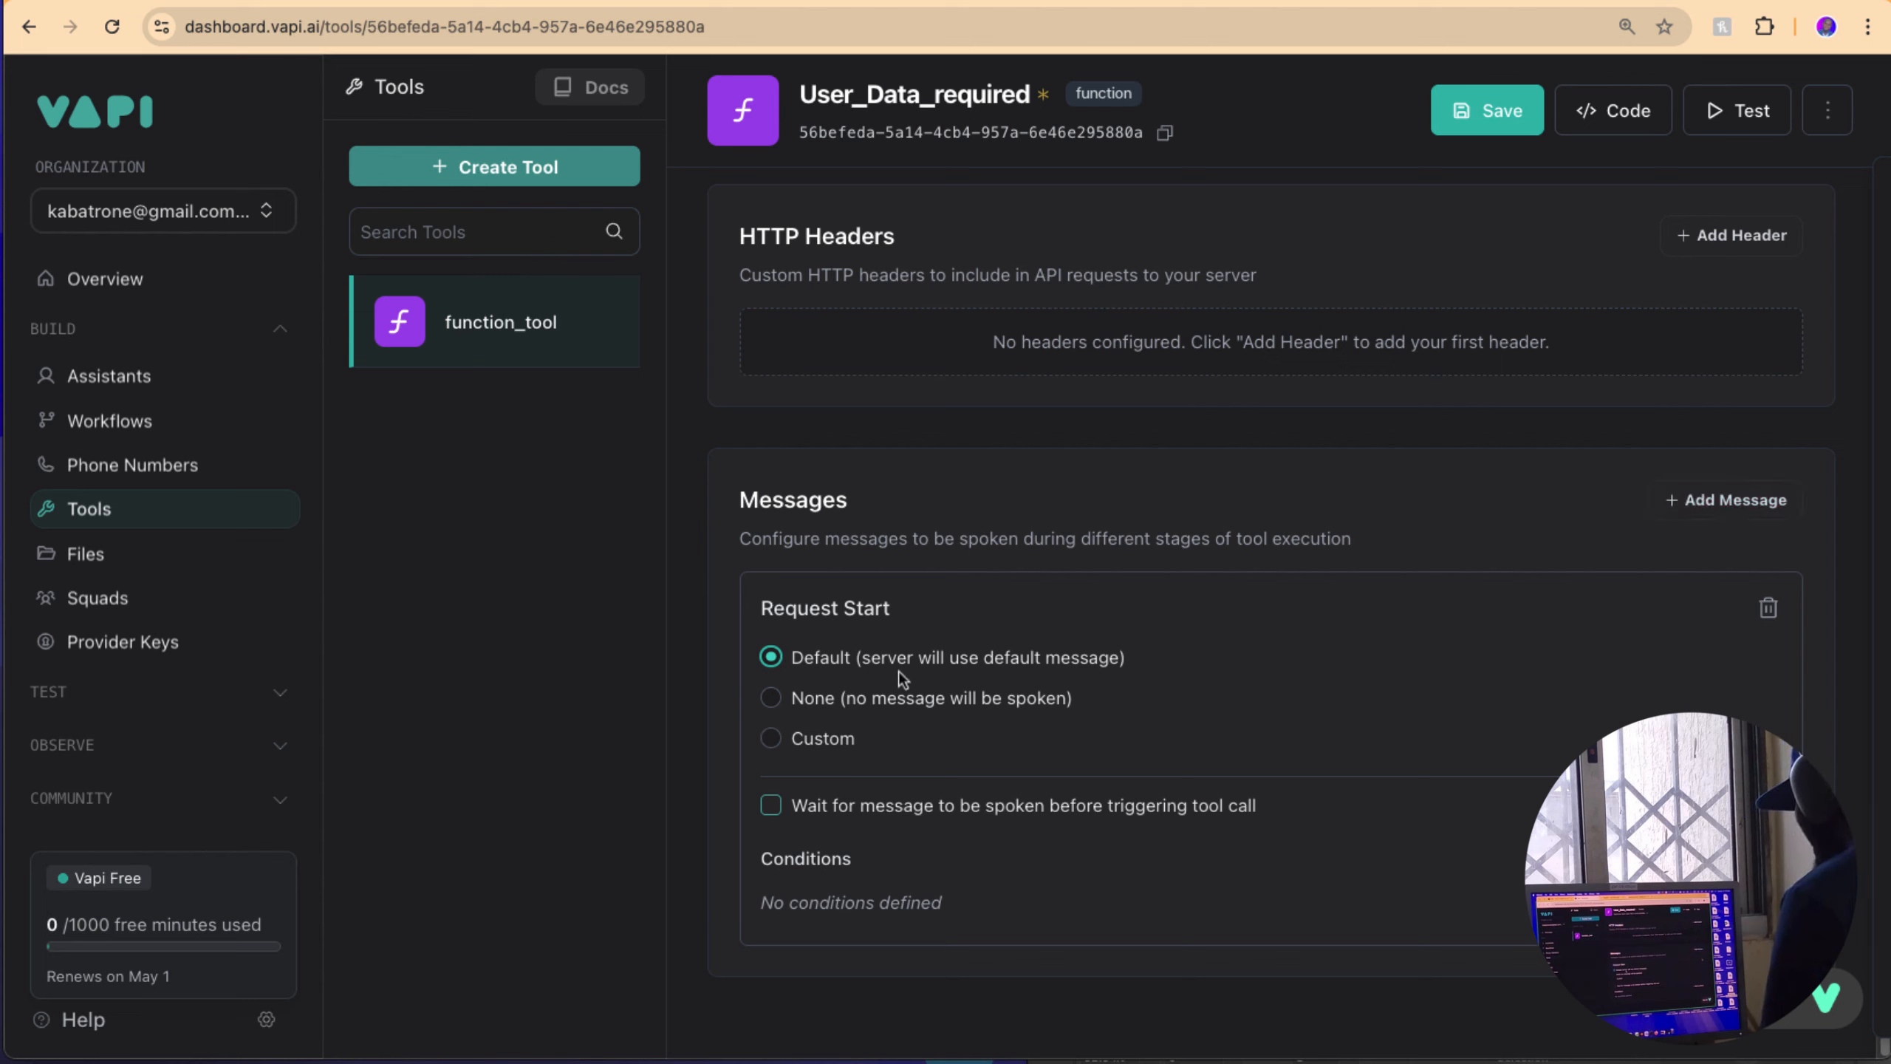
pyautogui.click(844, 742)
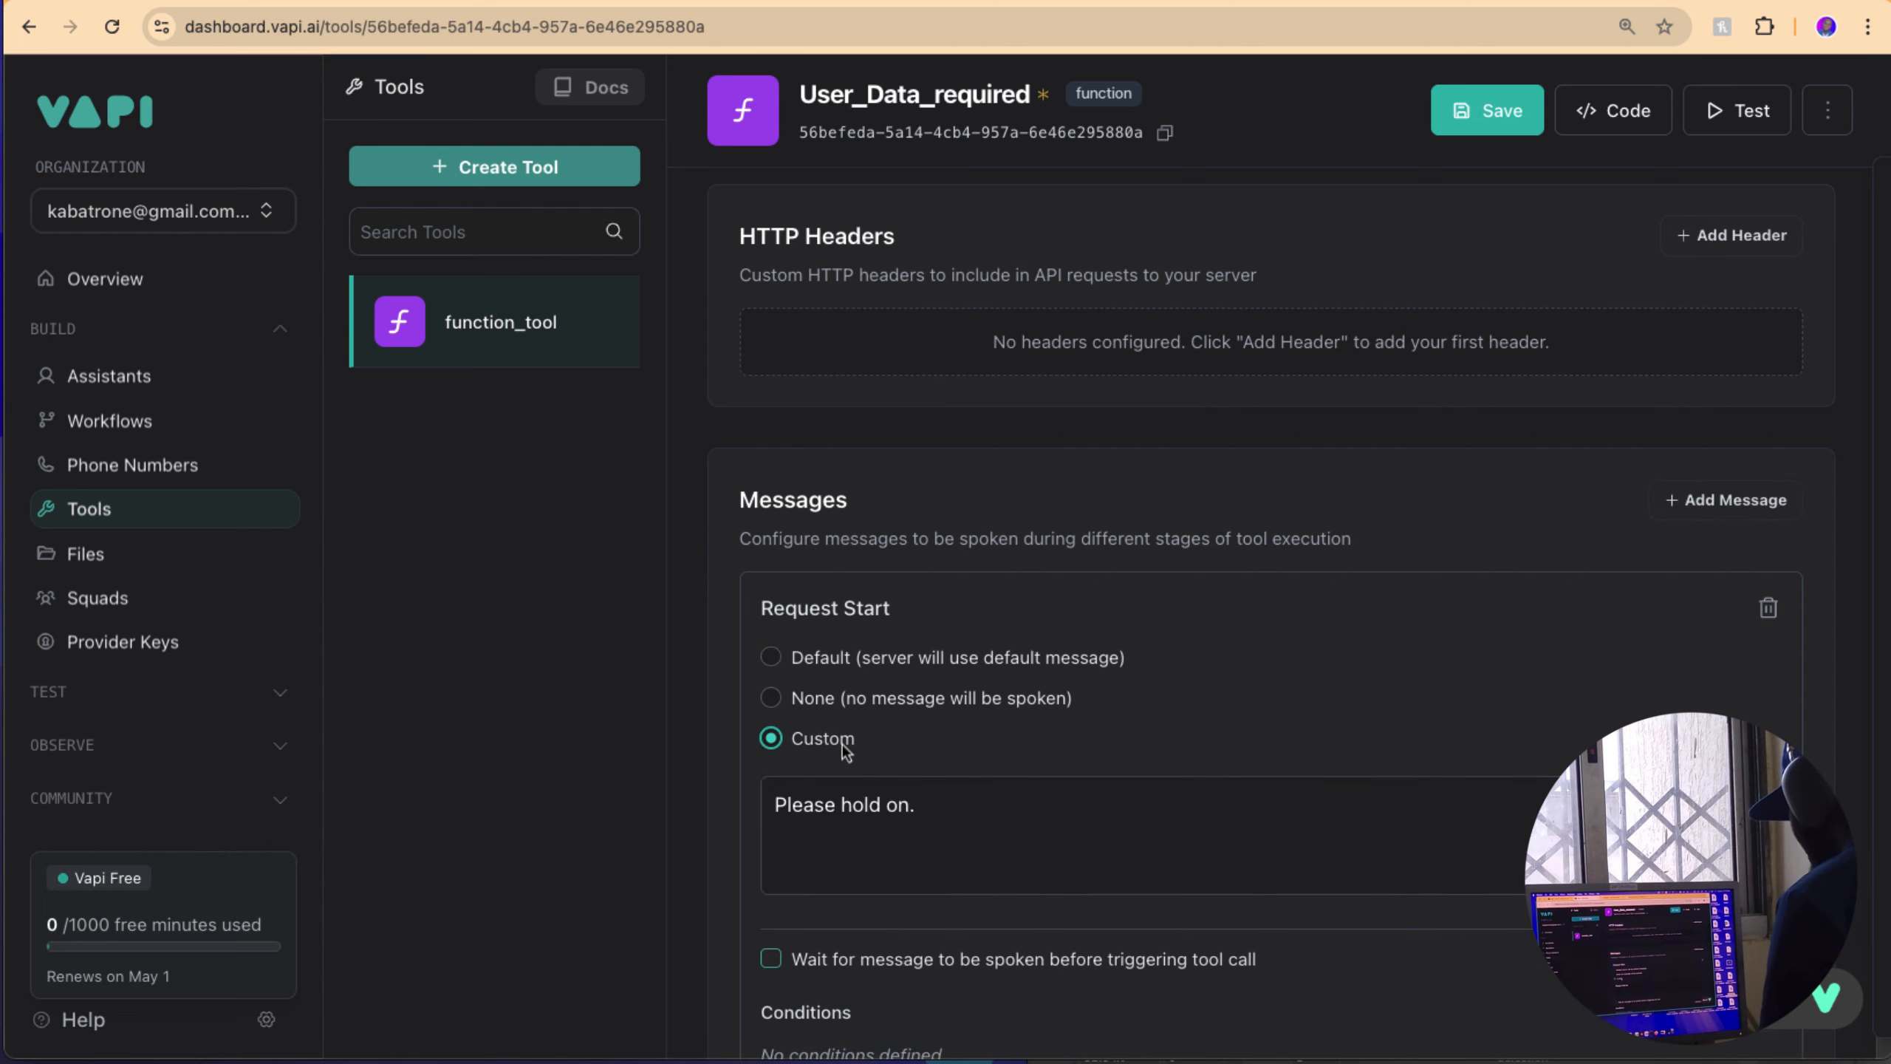
pyautogui.tripleClick(848, 794)
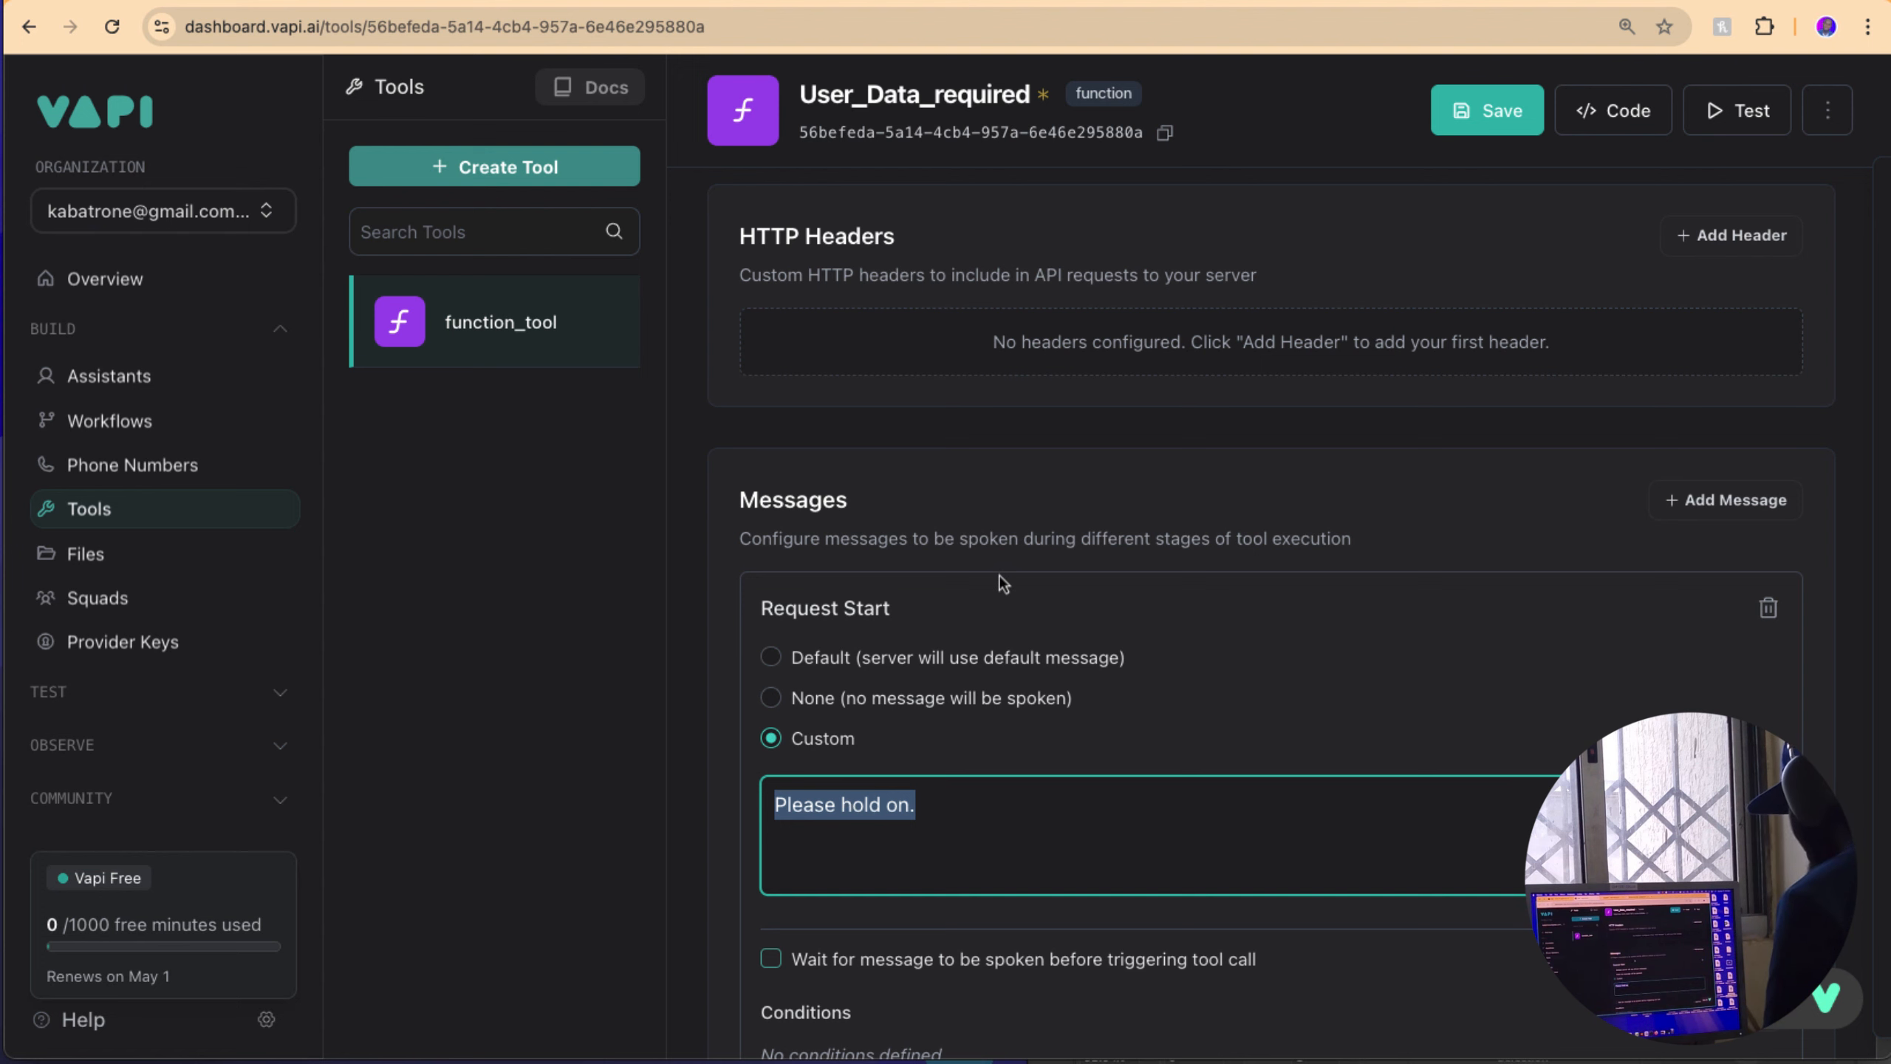
pyautogui.scroll(10, 928, 708)
pyautogui.scroll(-1, 928, 707)
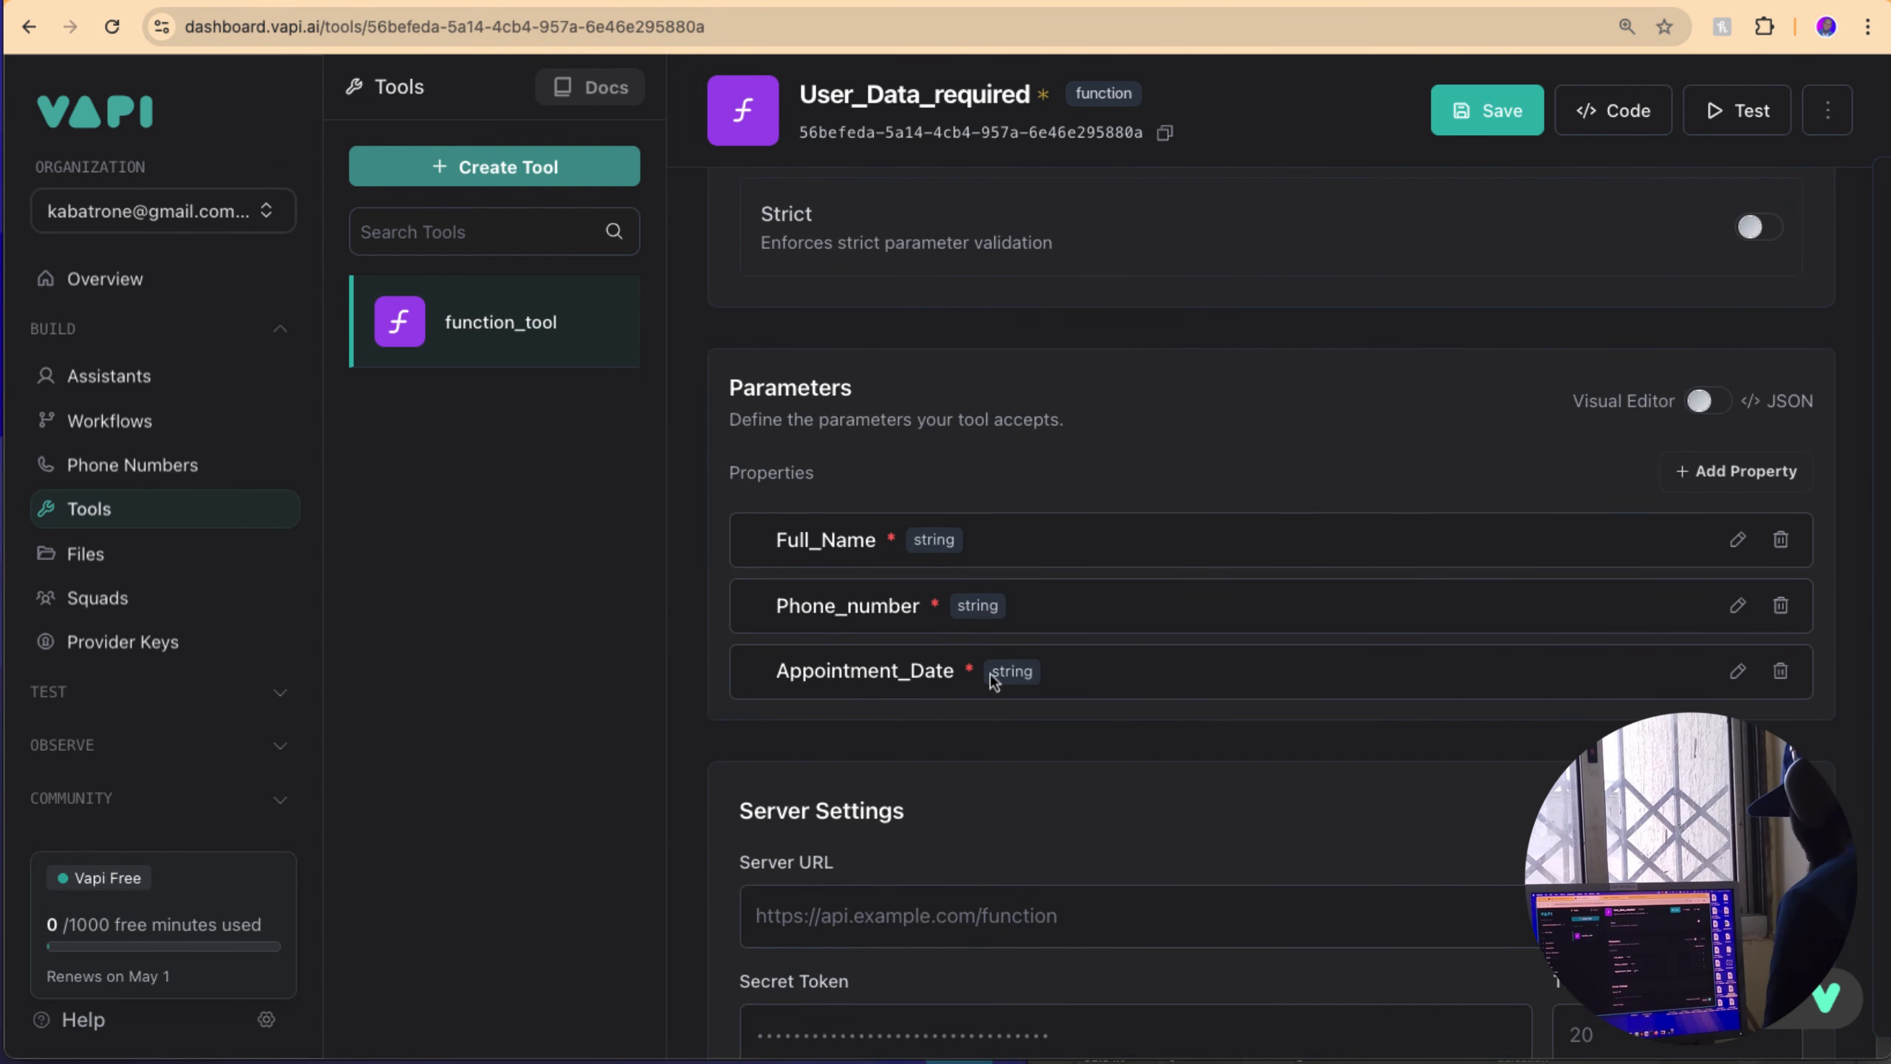
pyautogui.scroll(-3, 993, 680)
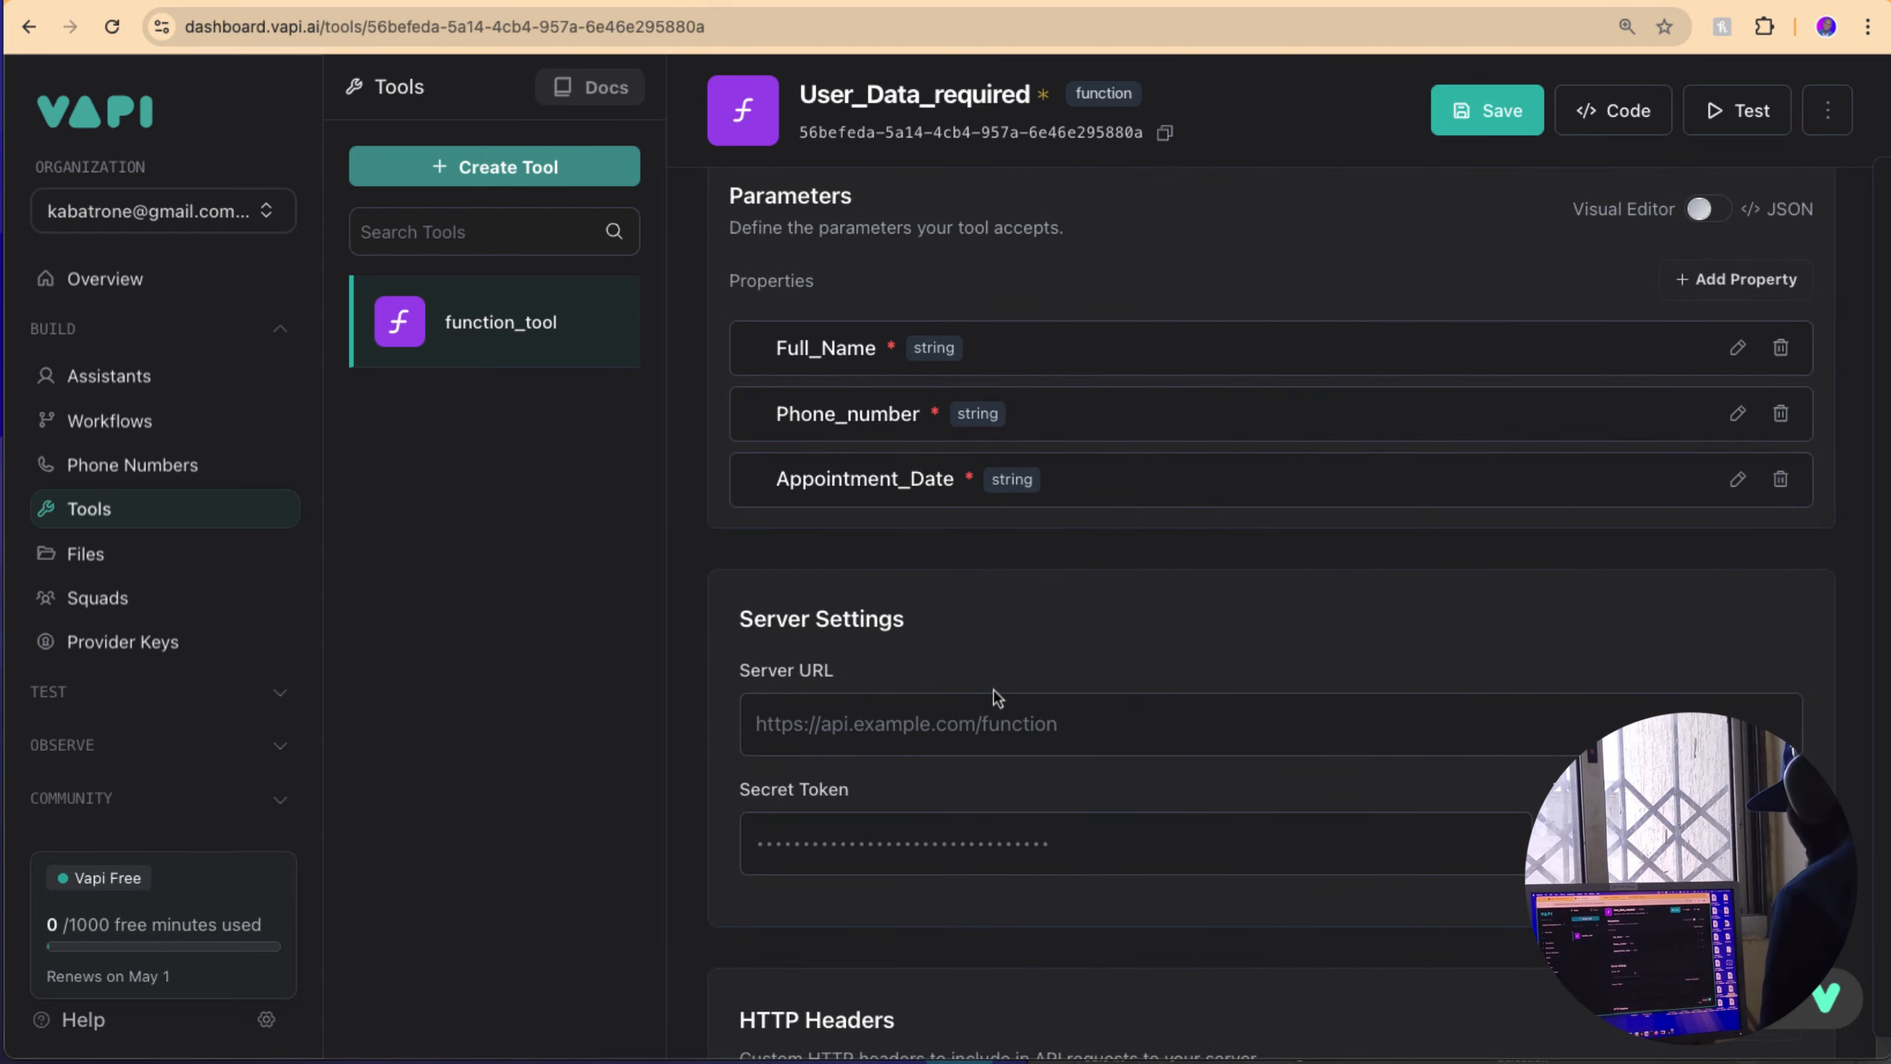
# Step: Replace the custom Request Start message with "Now I'm going to schedule your appointment, Please Wait..."
pyautogui.scroll(-9, 993, 689)
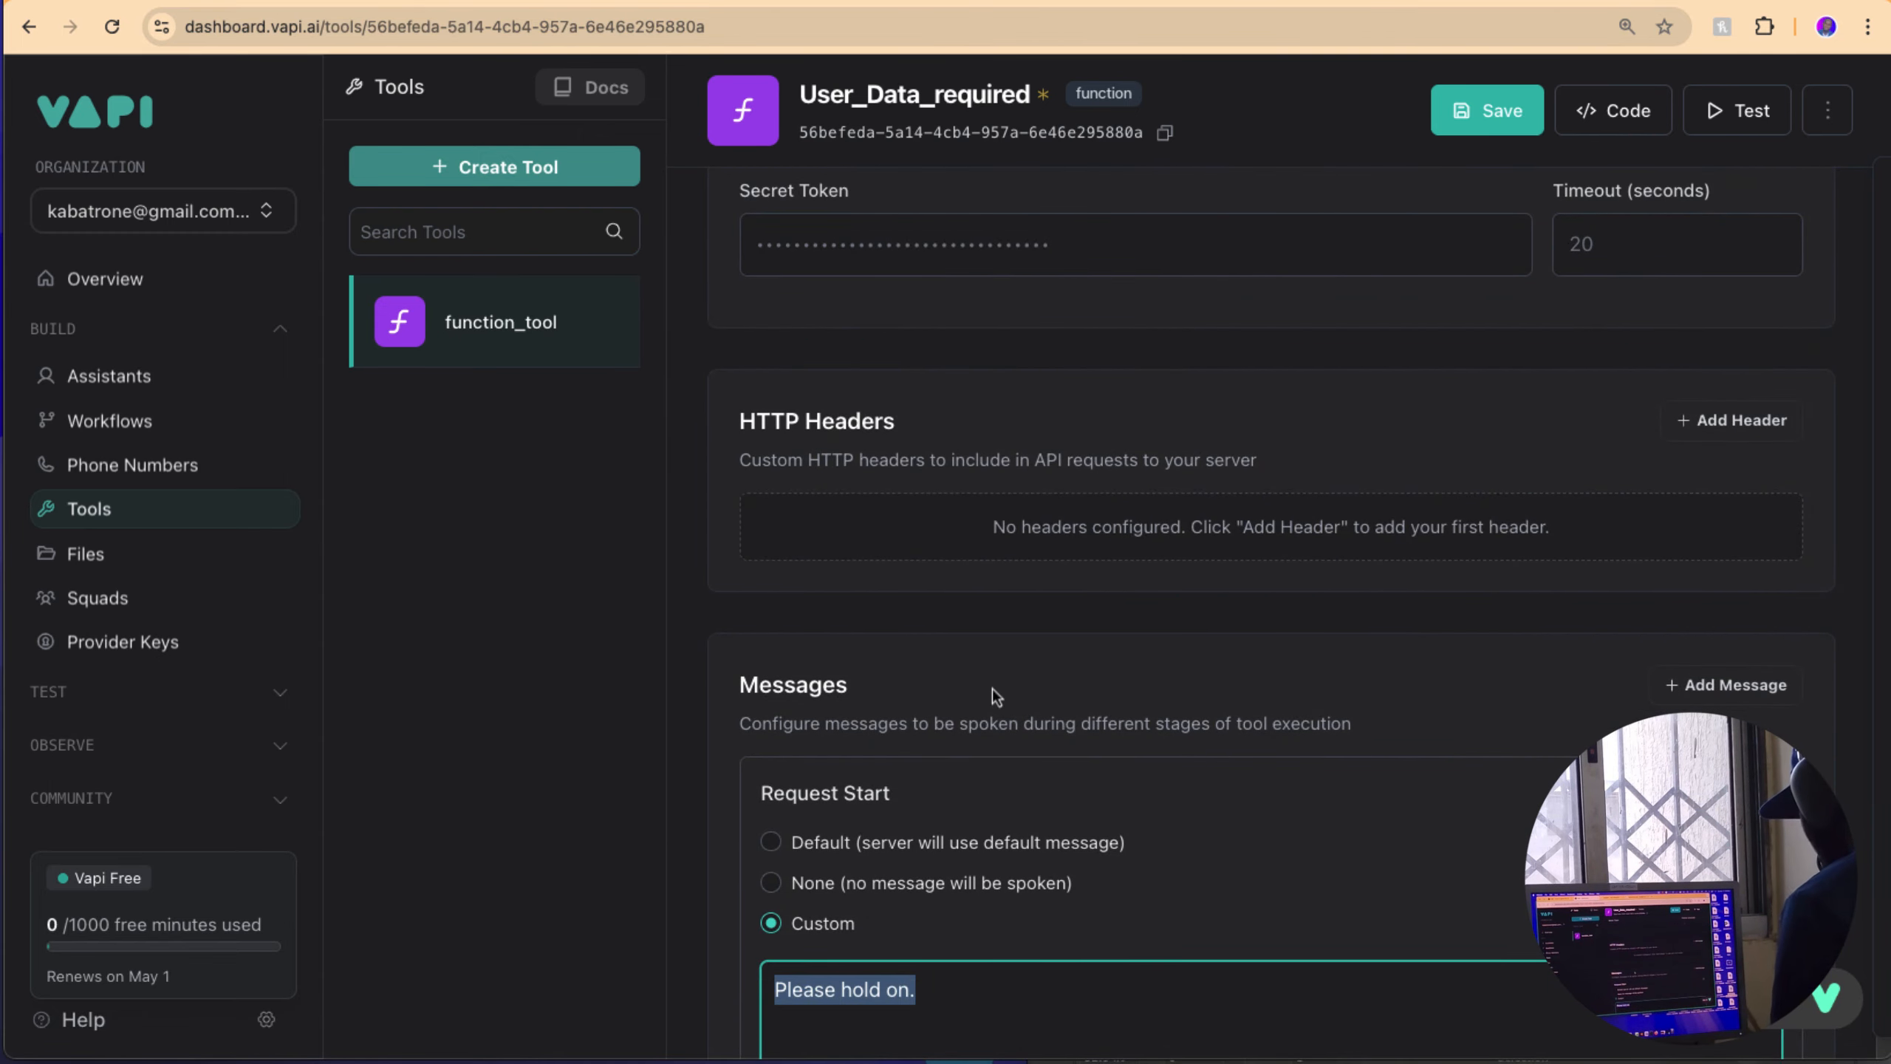
pyautogui.scroll(-5, 994, 690)
pyautogui.write("Now I'm going to schedule your appointment, Please Wait...")
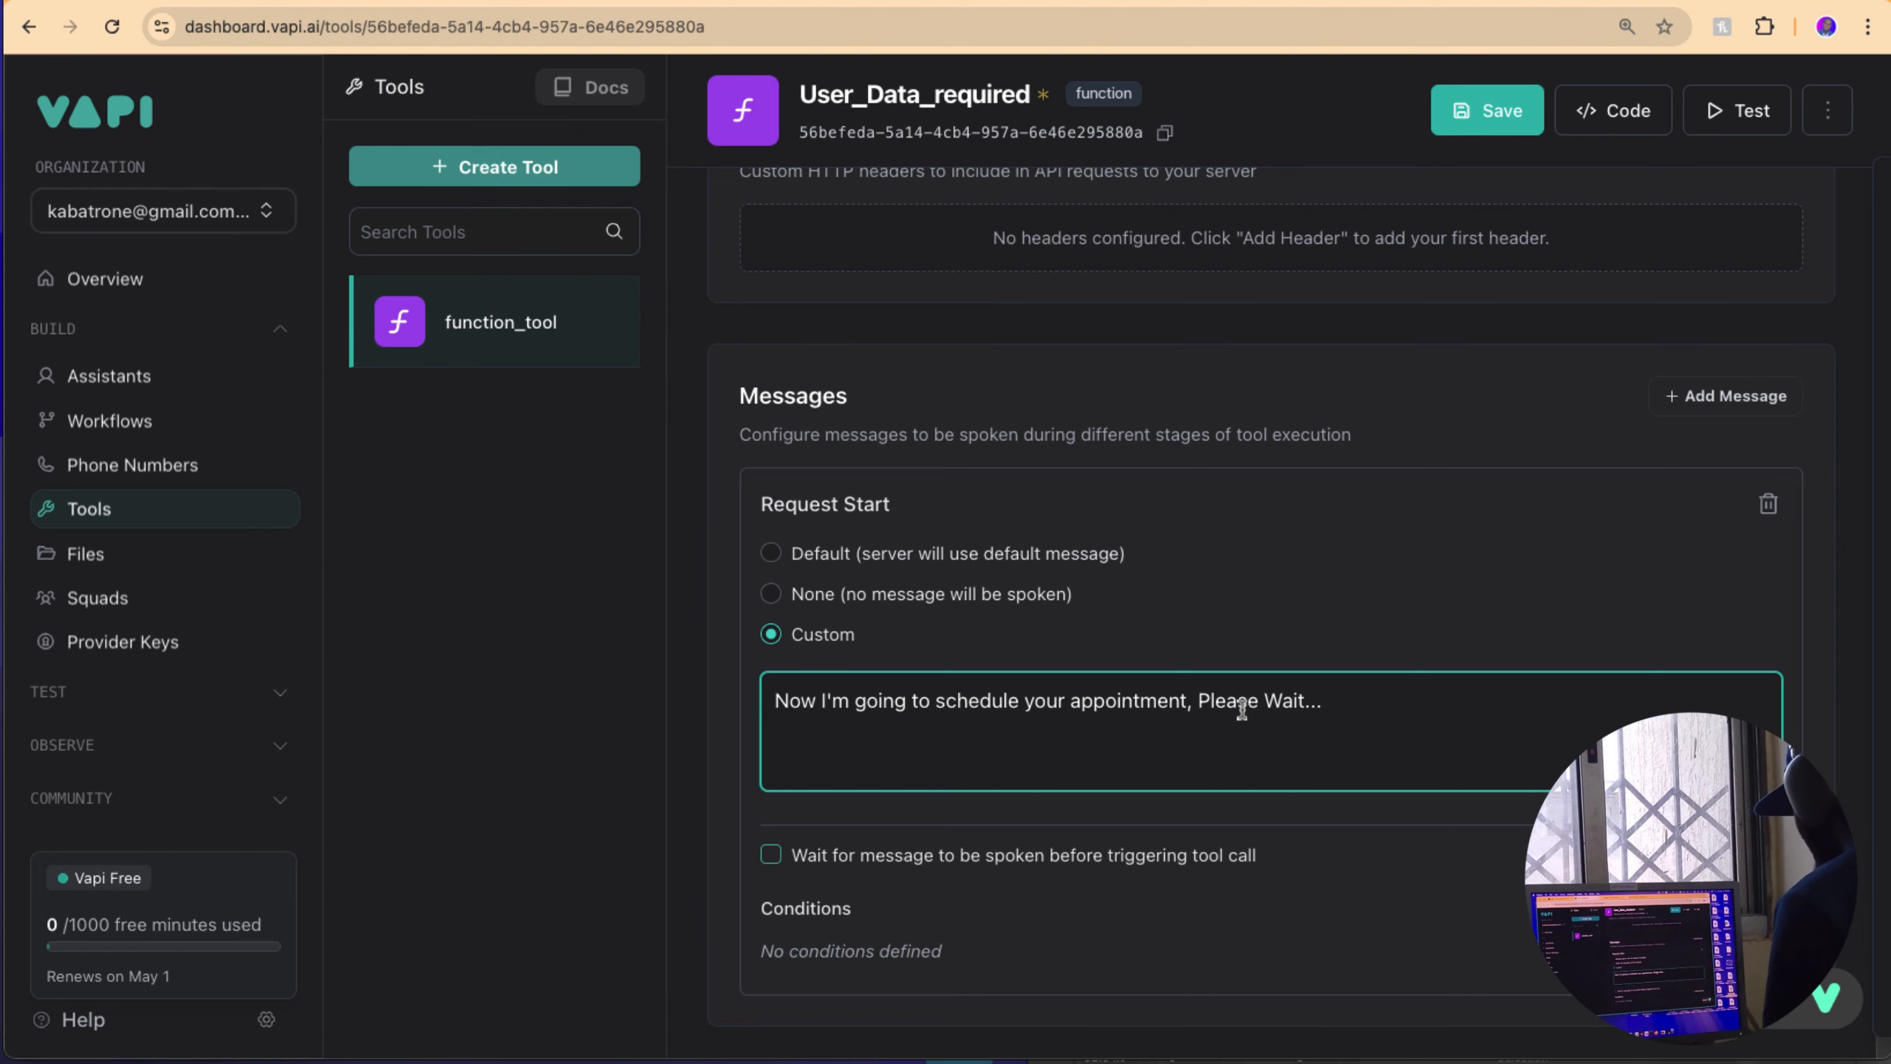
pyautogui.scroll(-1, 1242, 708)
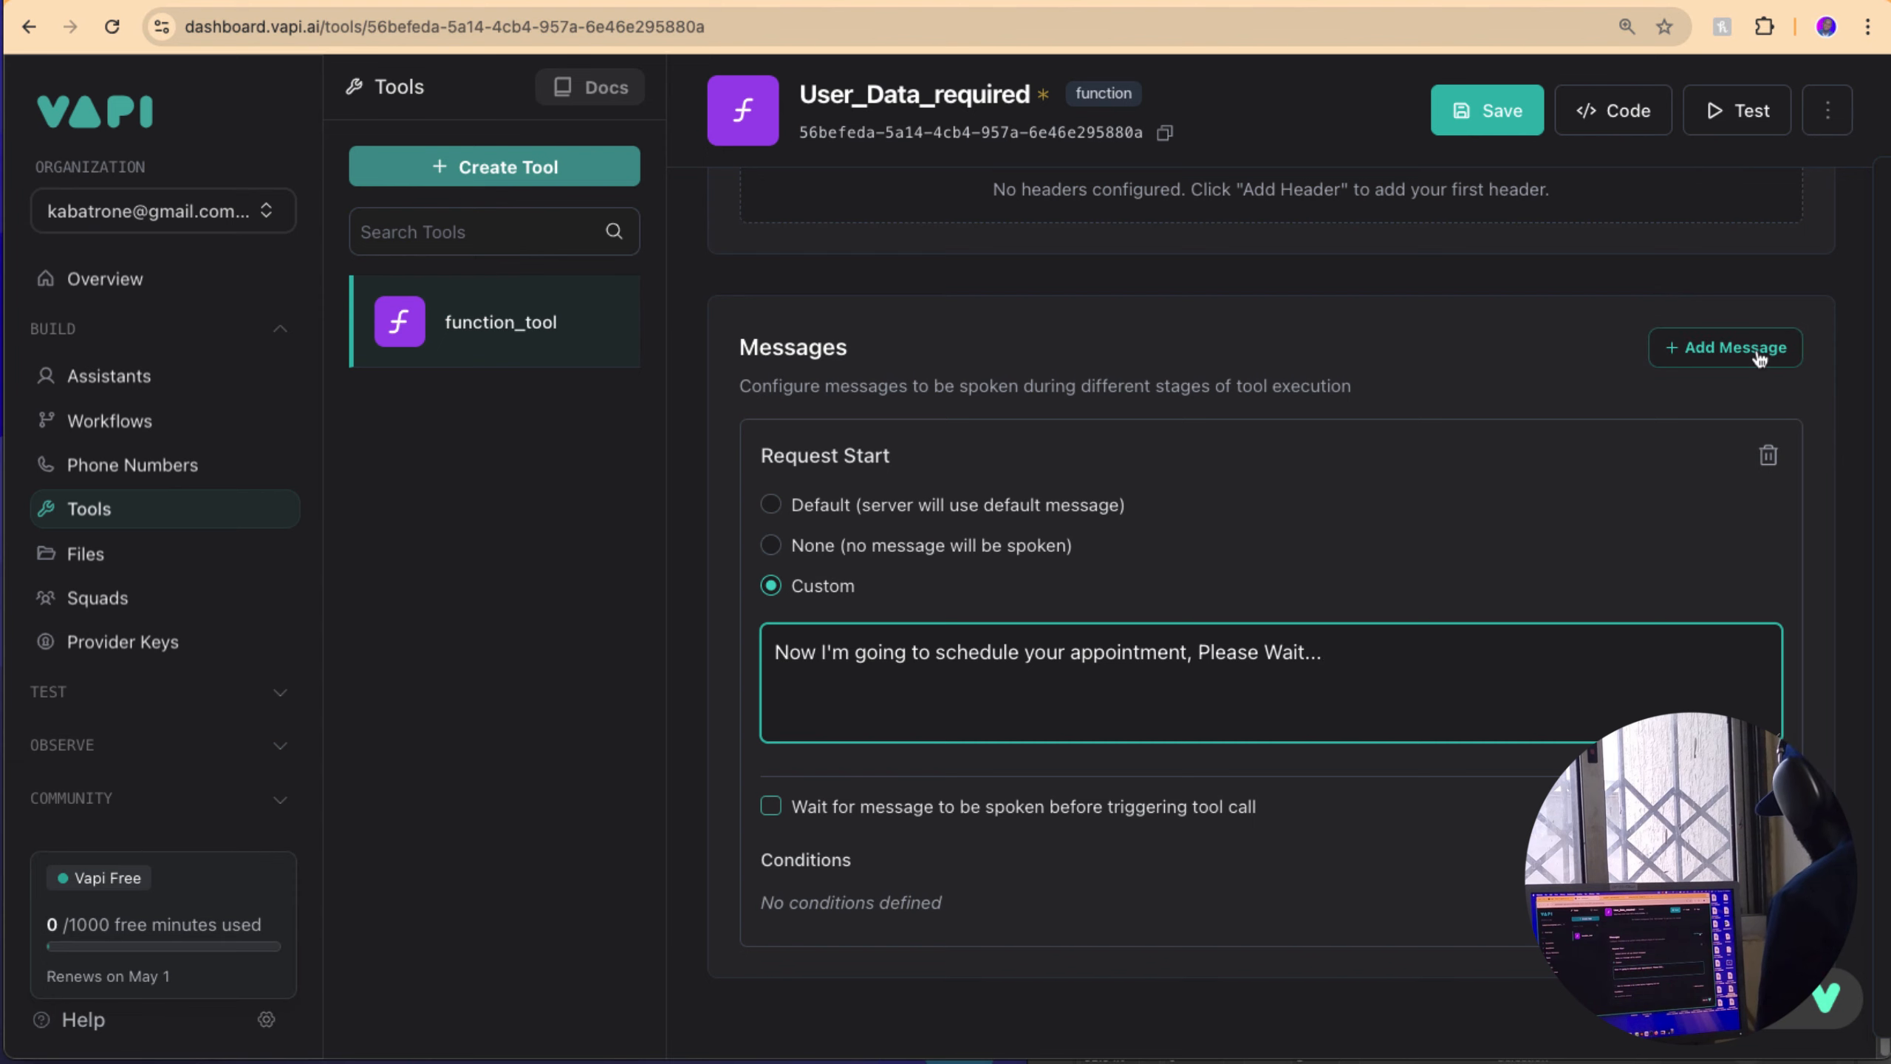
# Step: Switch to n8n and add a Webhook trigger as the first step of the empty workflow
pyautogui.scroll(15, 1117, 566)
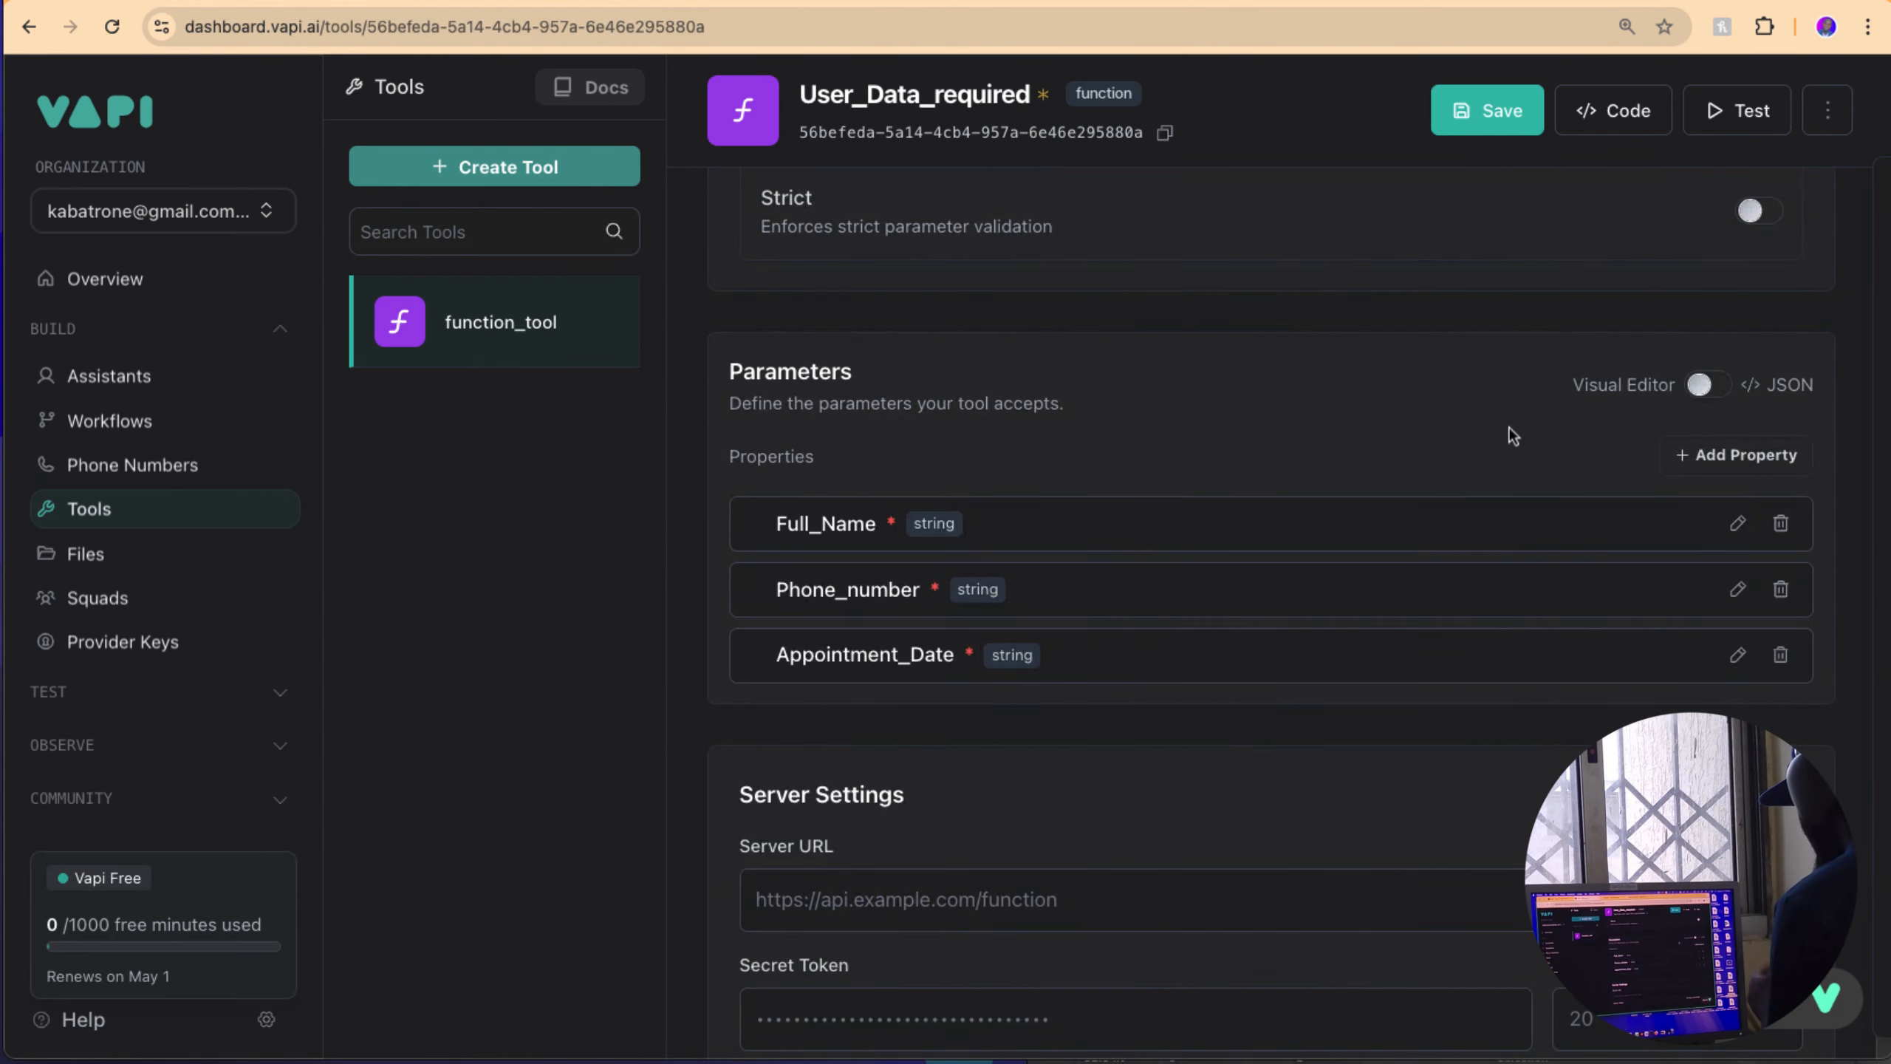
pyautogui.scroll(-5, 1359, 618)
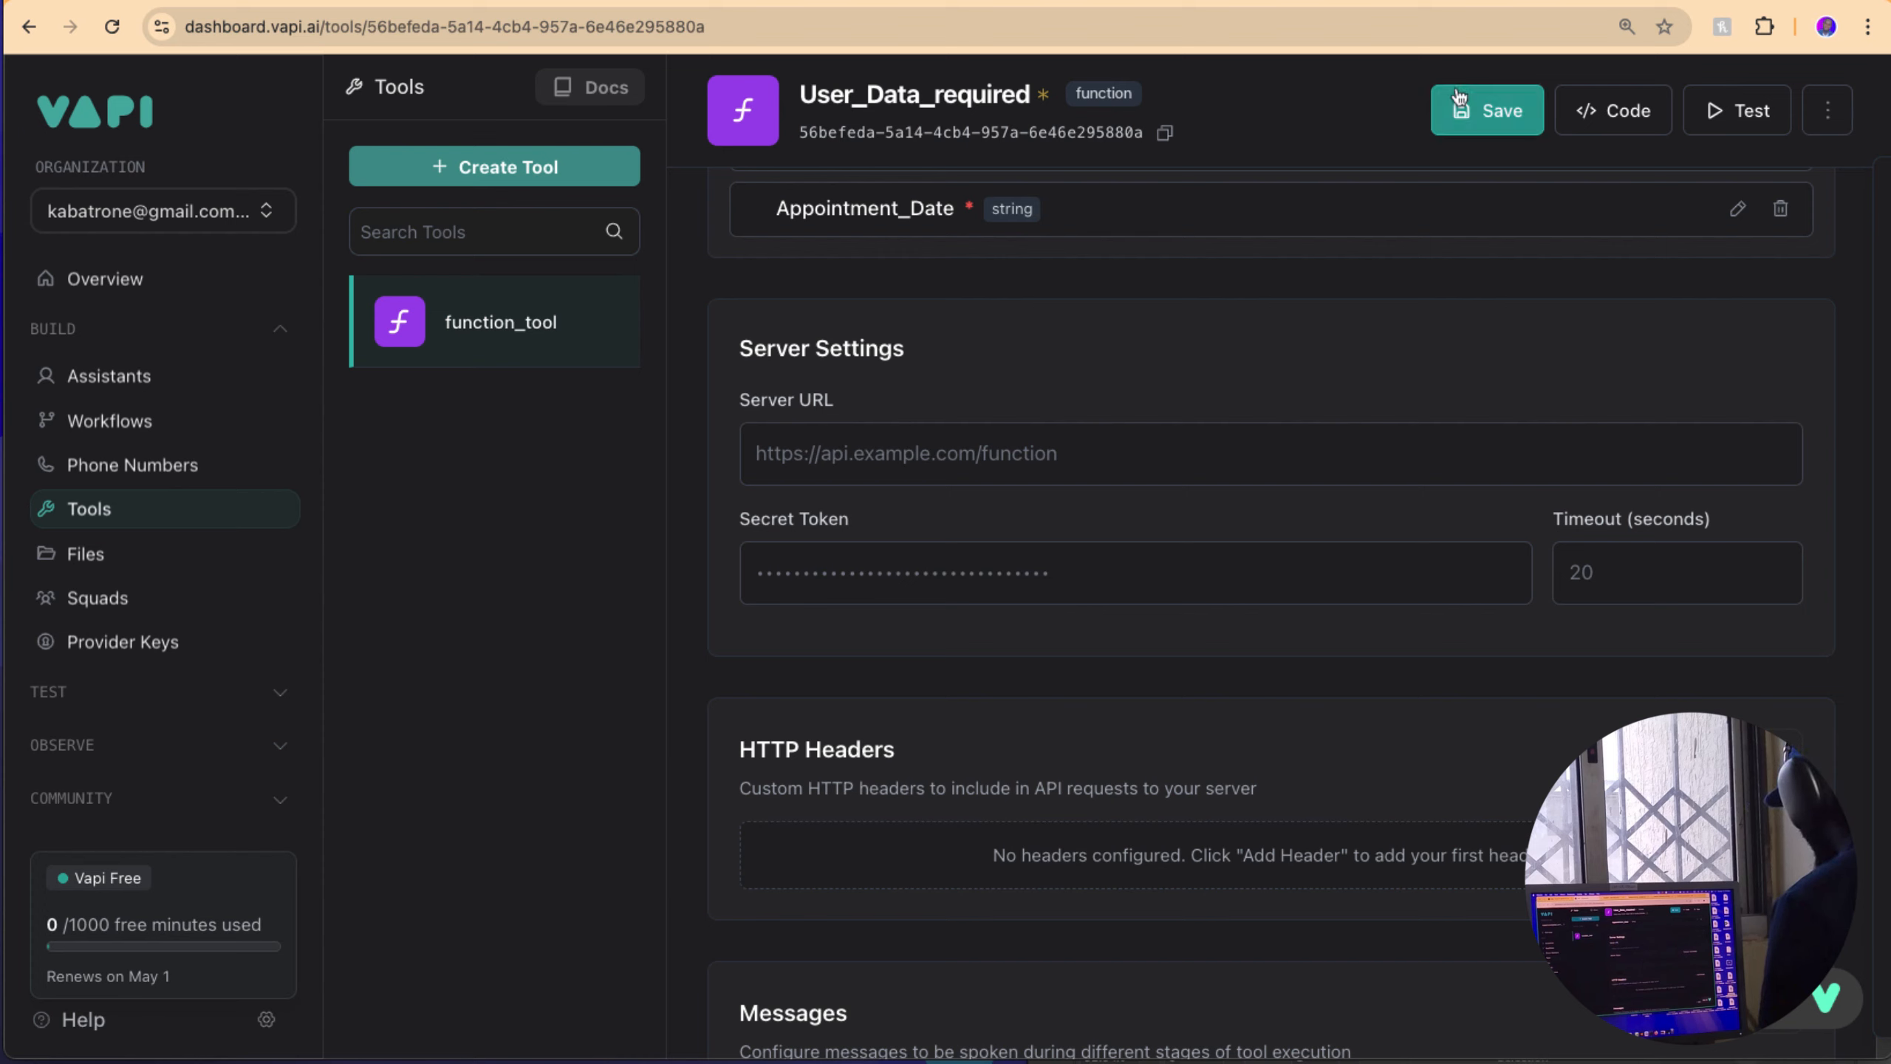
pyautogui.click(1544, 12)
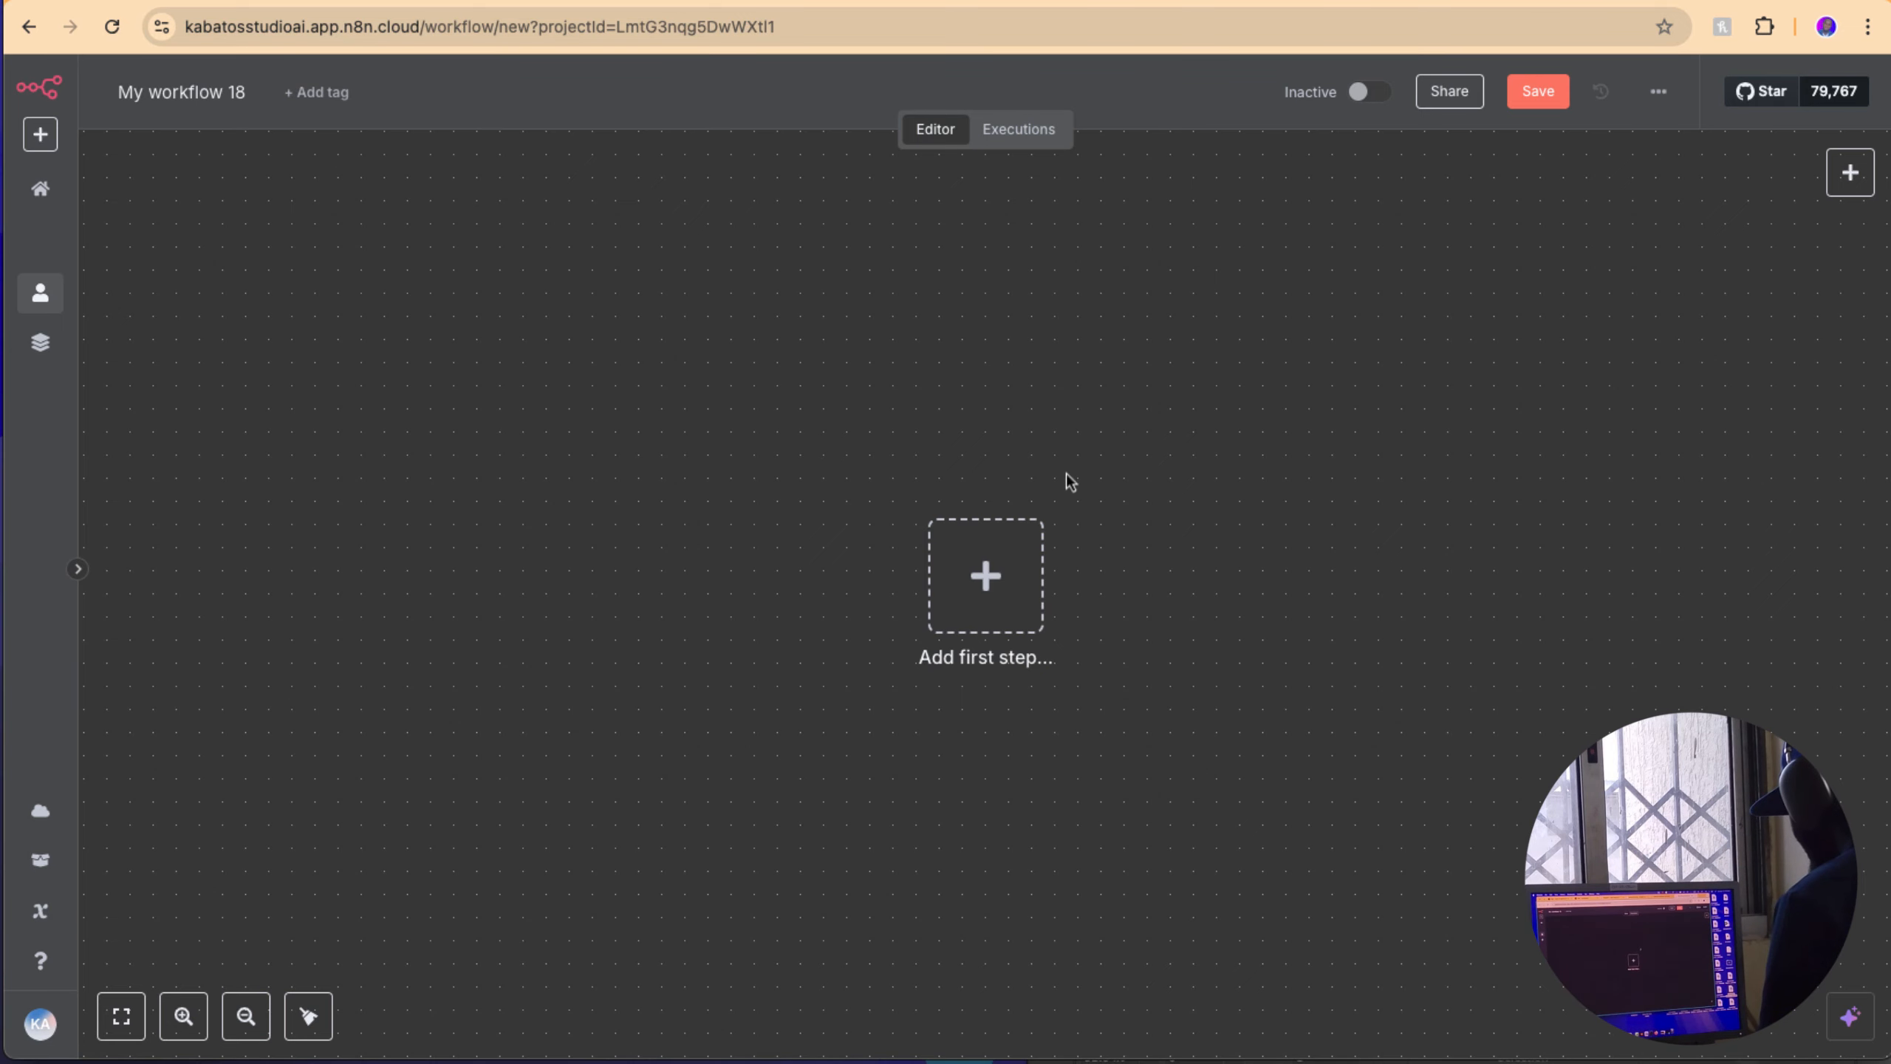
pyautogui.click(988, 578)
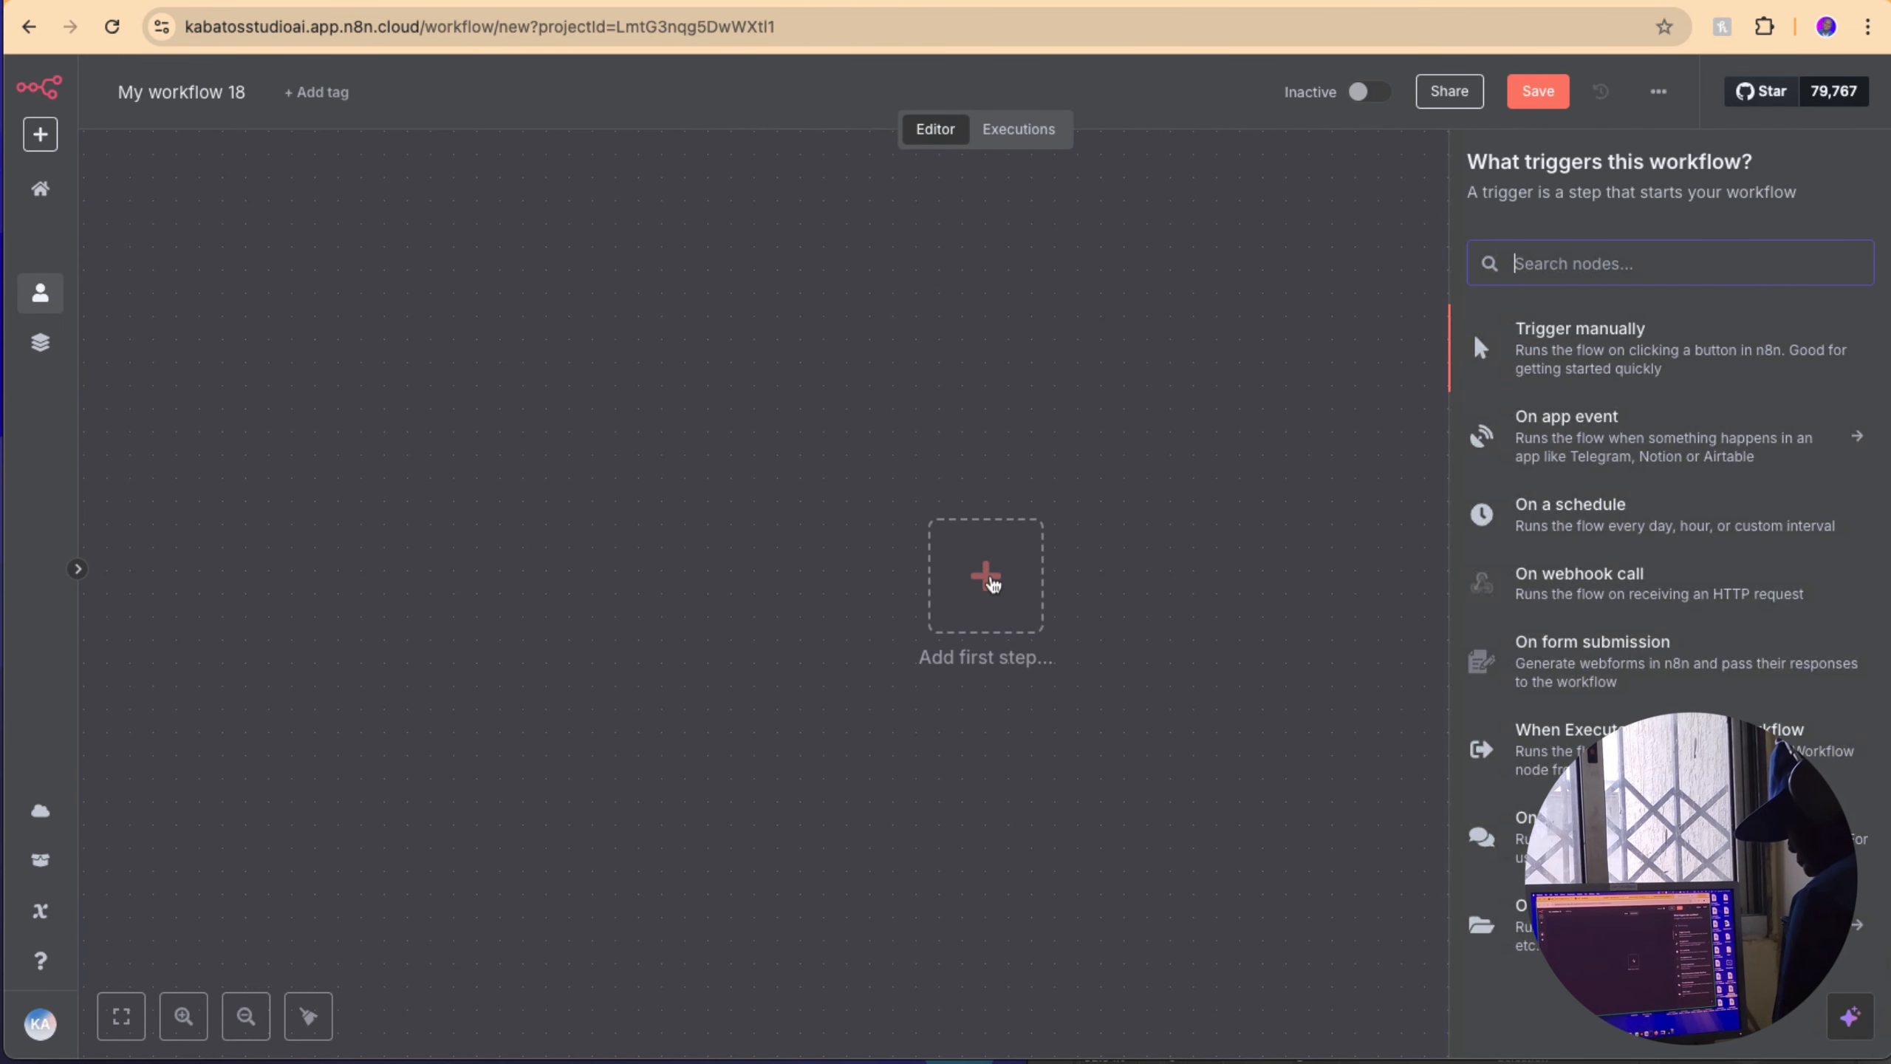
pyautogui.write('webh')
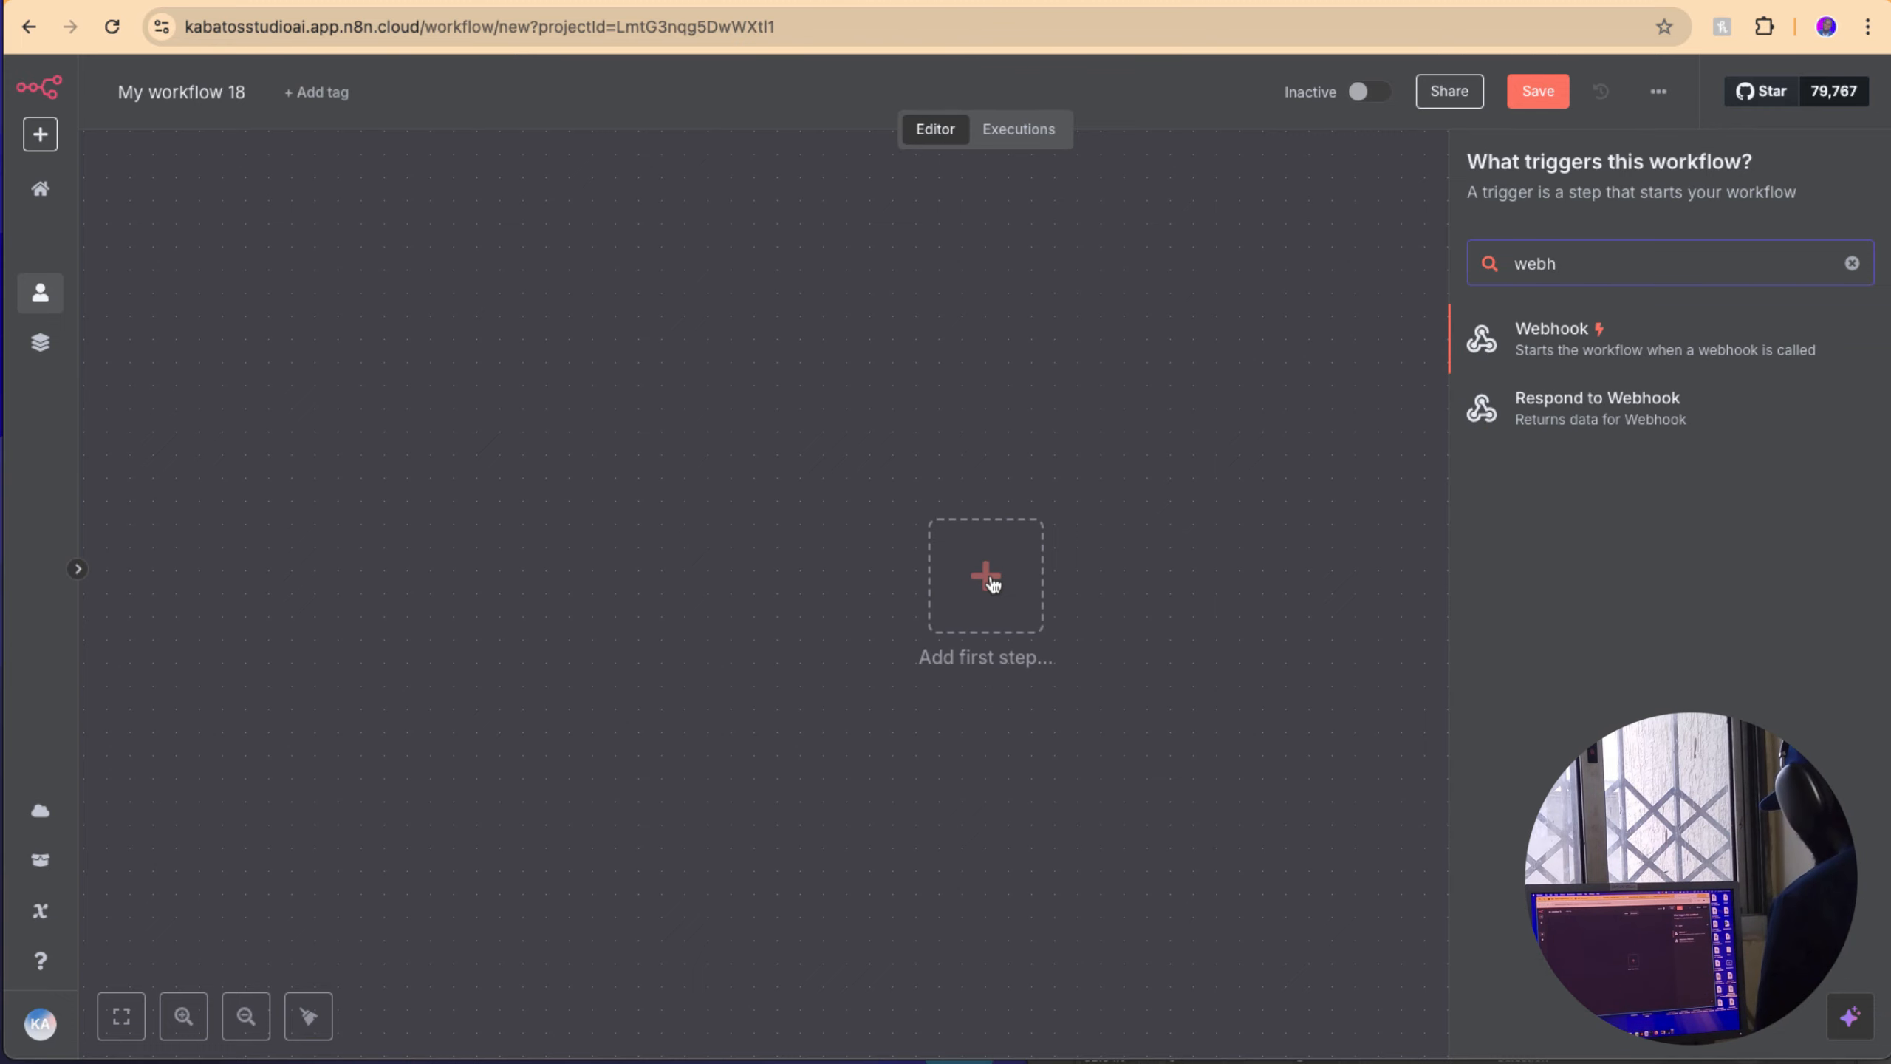
pyautogui.press('Return')
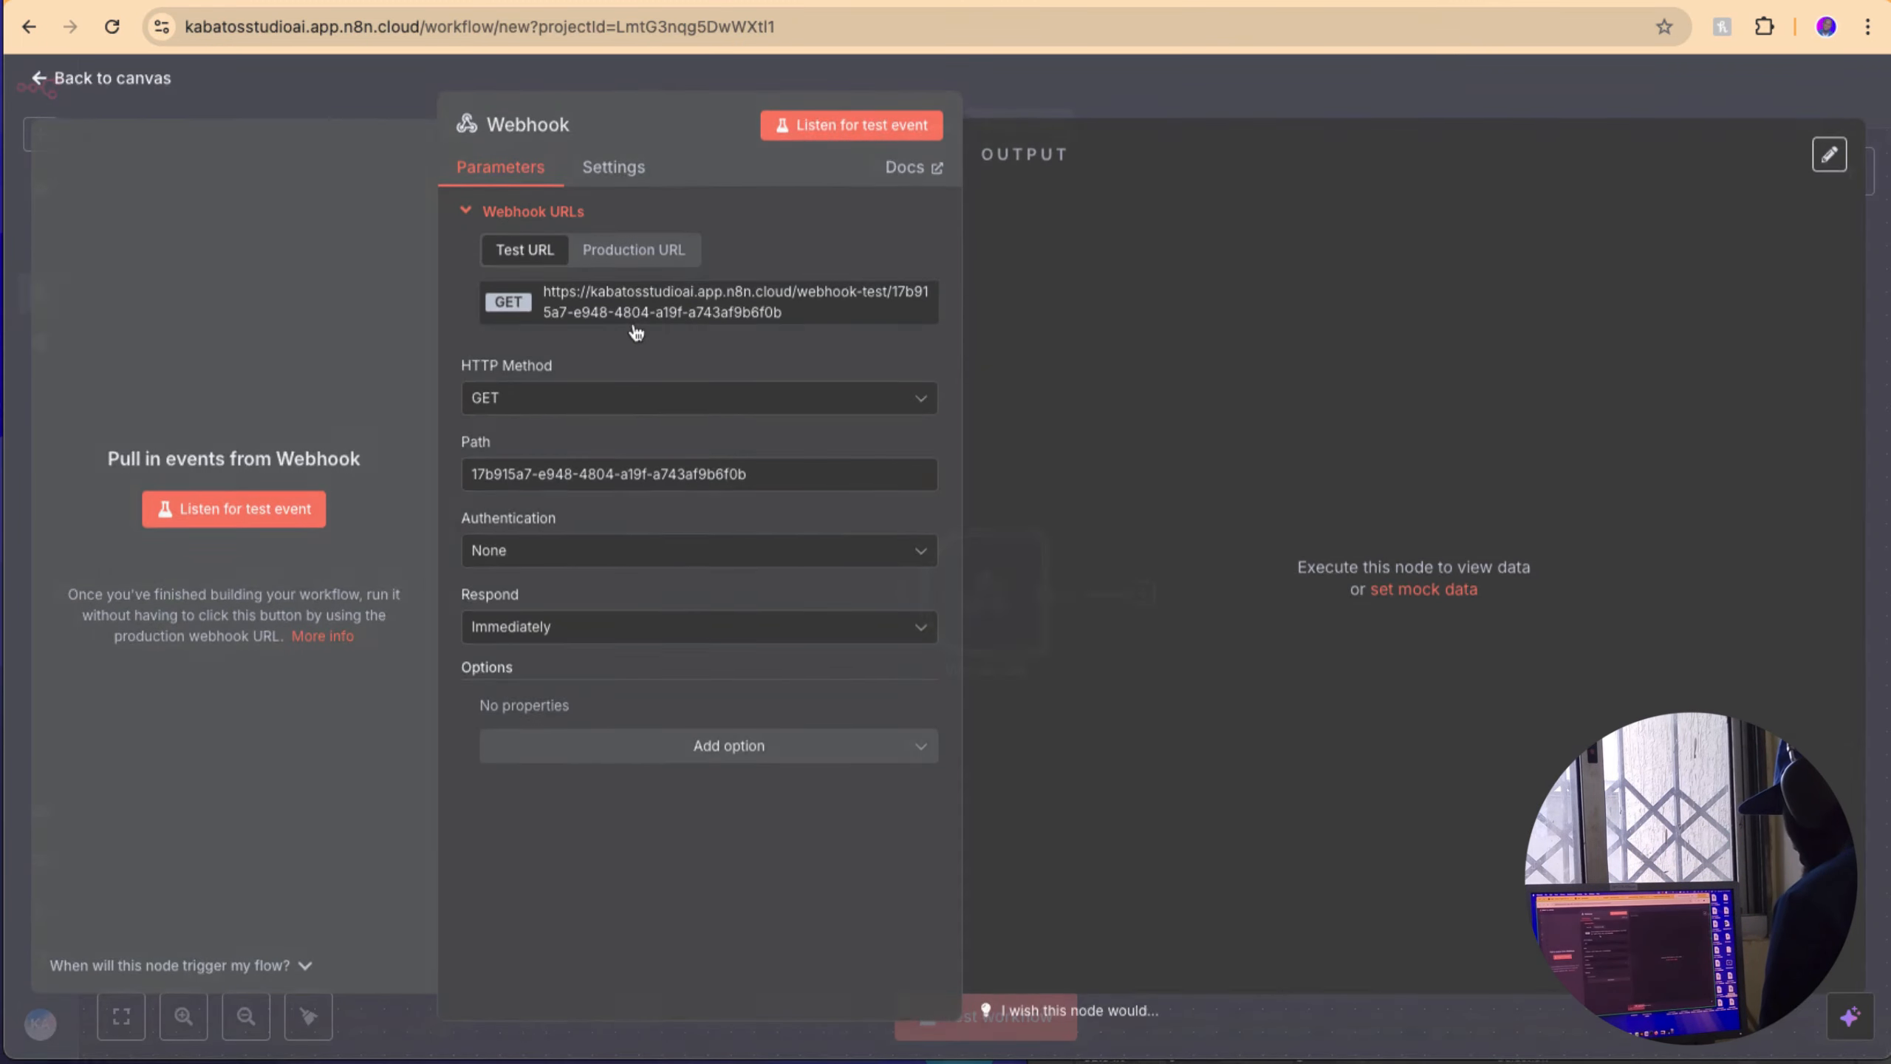
# Step: Set the Webhook node's HTTP method to POST and its path to vapiasistant
pyautogui.click(633, 400)
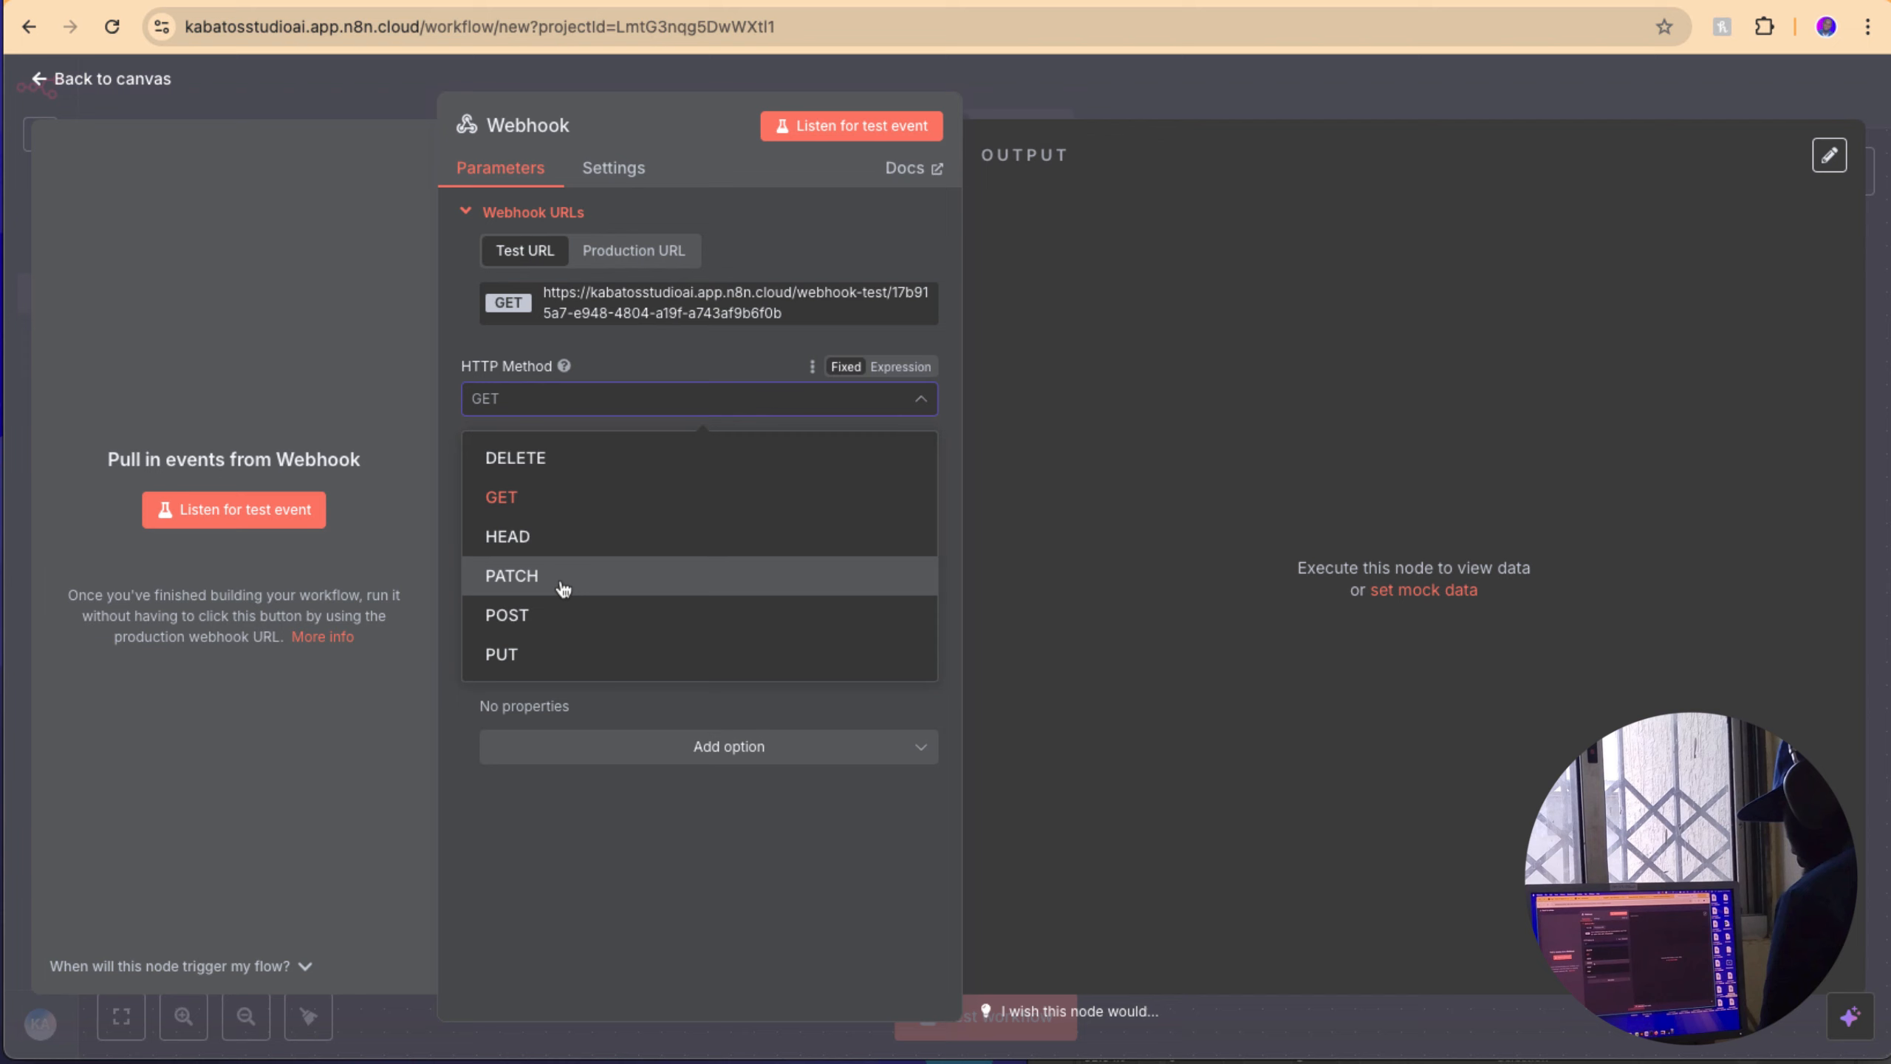
pyautogui.click(569, 615)
pyautogui.tripleClick(608, 477)
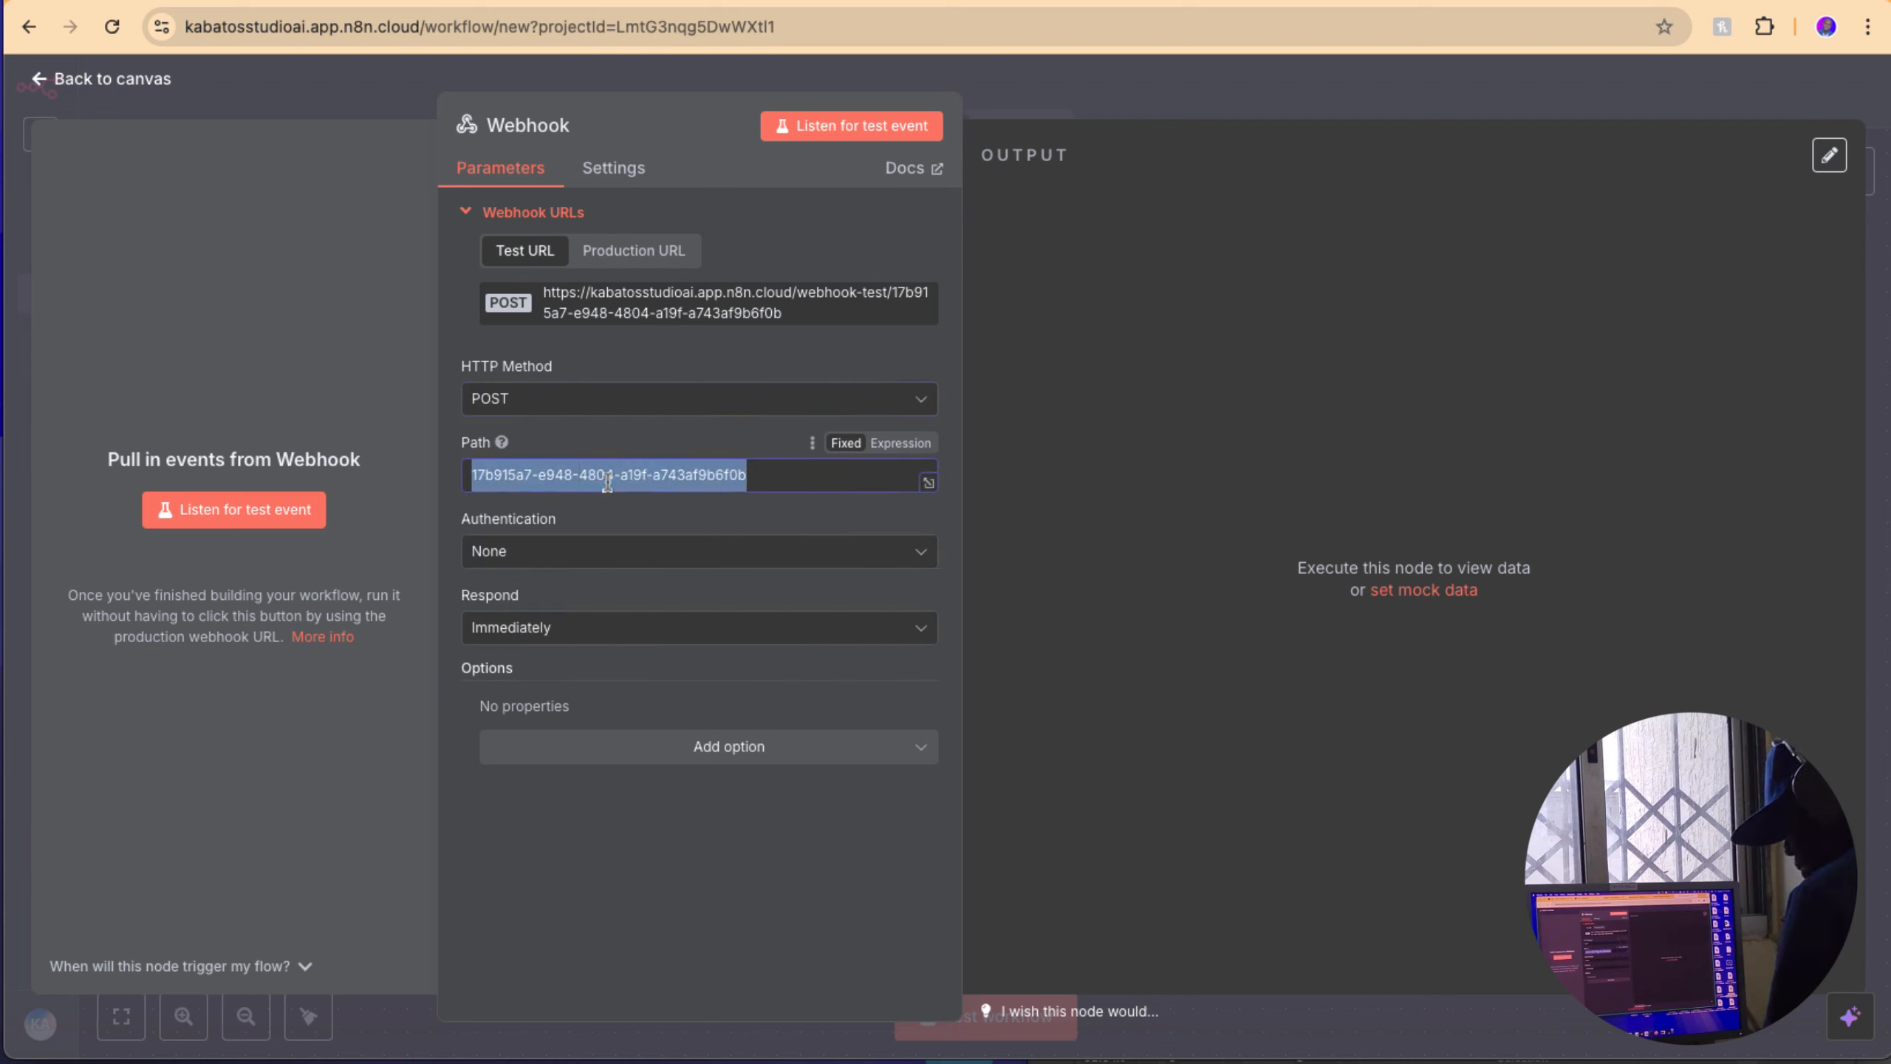
pyautogui.write('vapias')
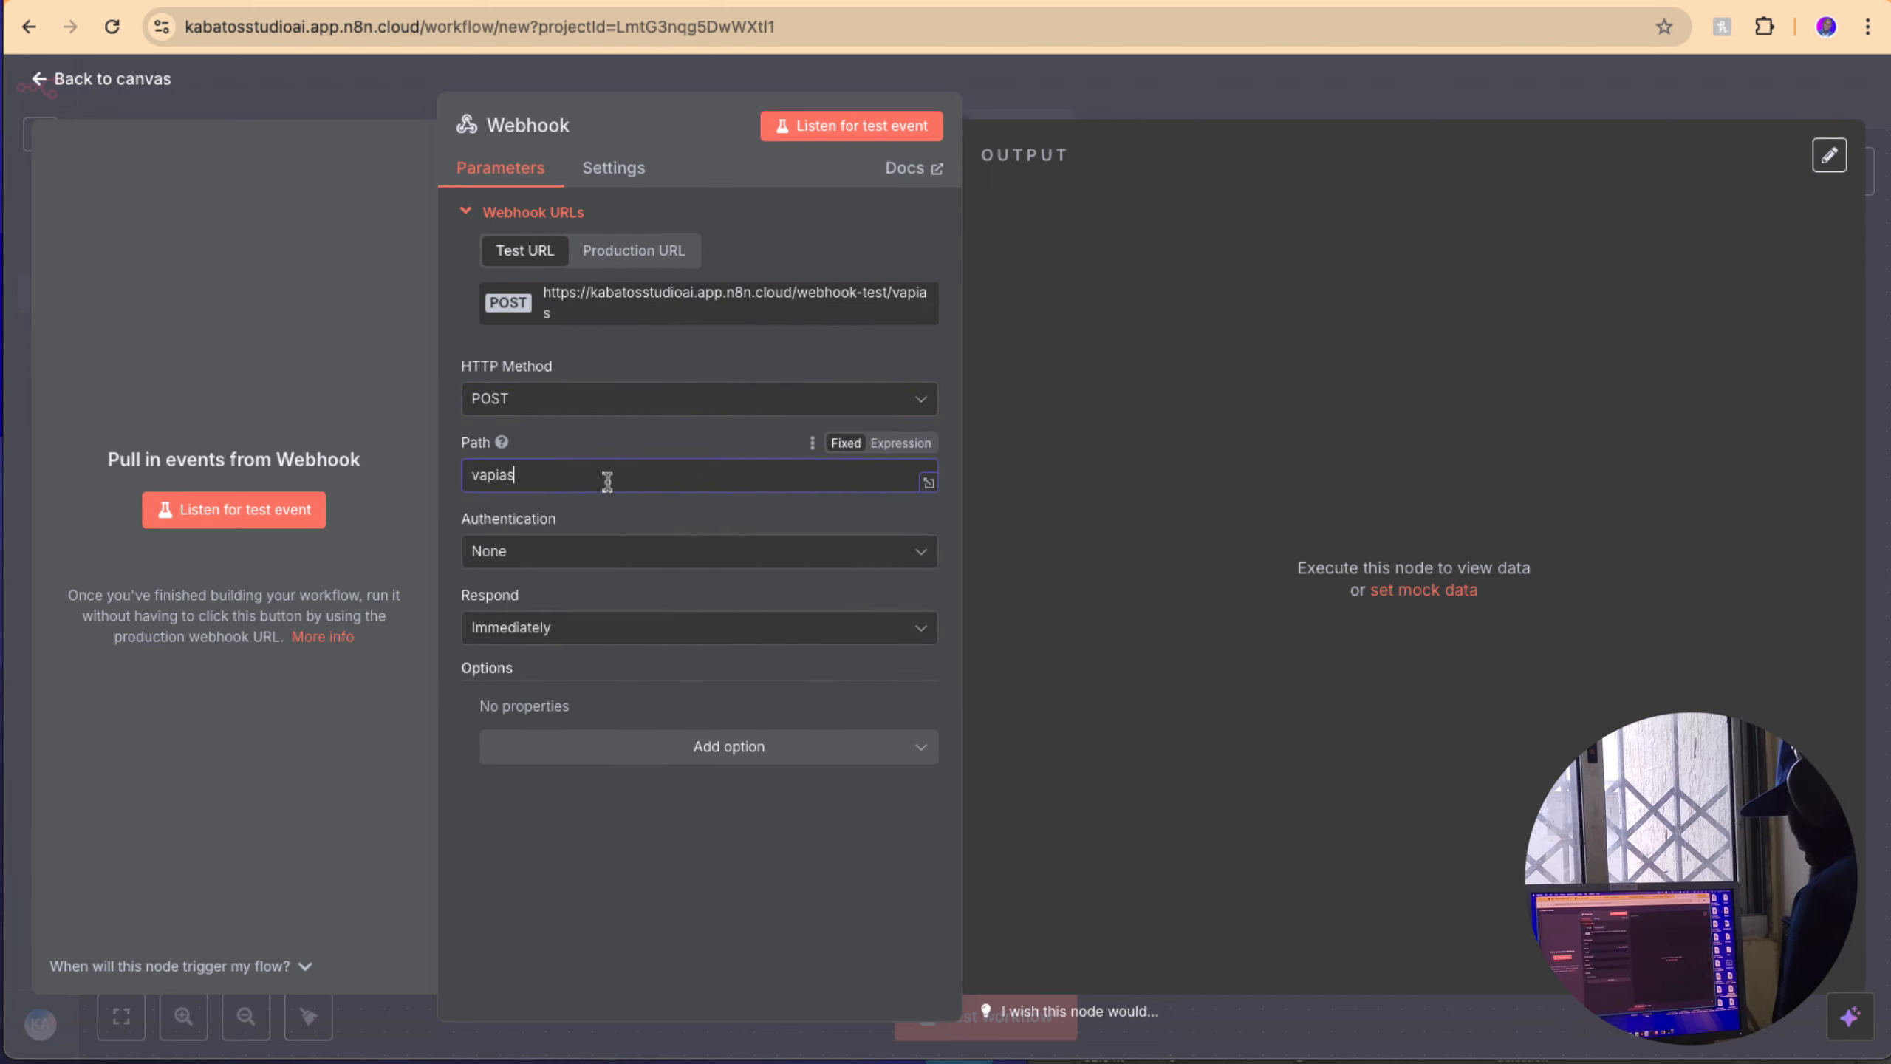
pyautogui.write('istant')
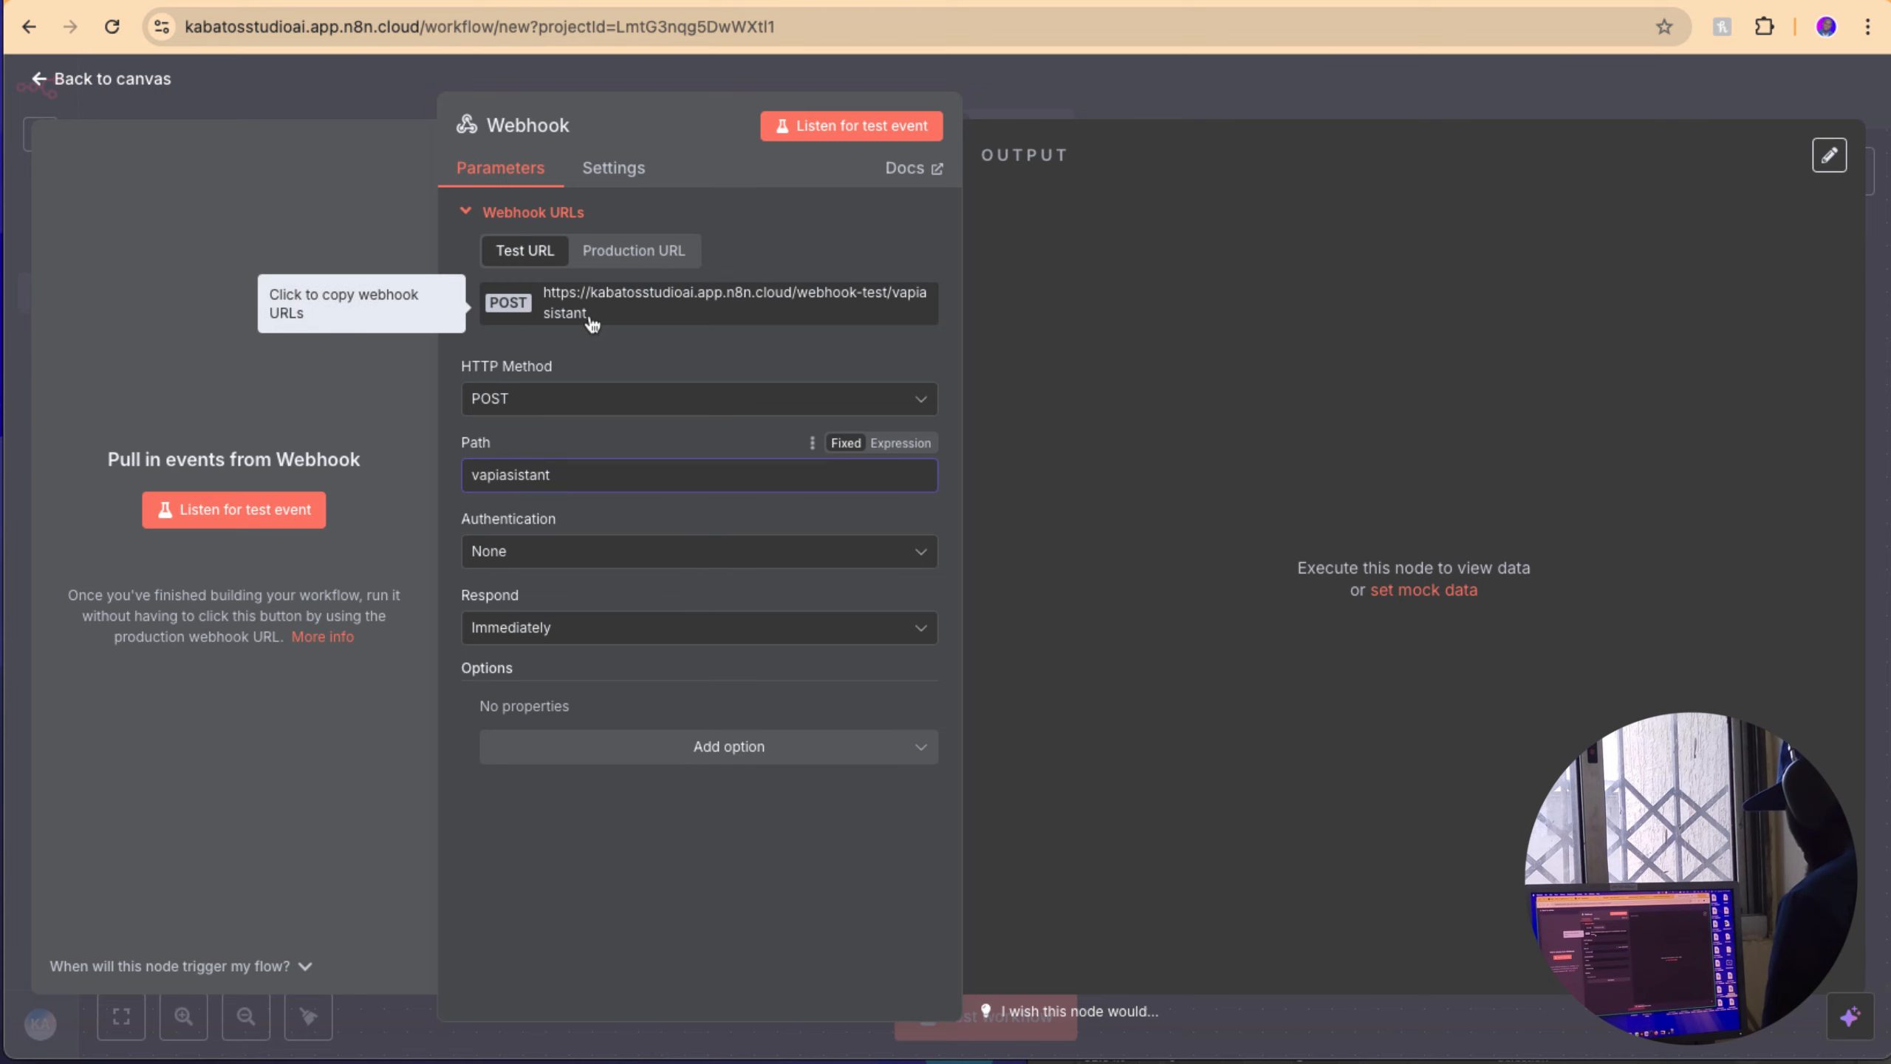
# Step: Copy the webhook's test URL, switch to Vapi, and paste it as the User_Data_required tool's server URL
pyautogui.click(617, 322)
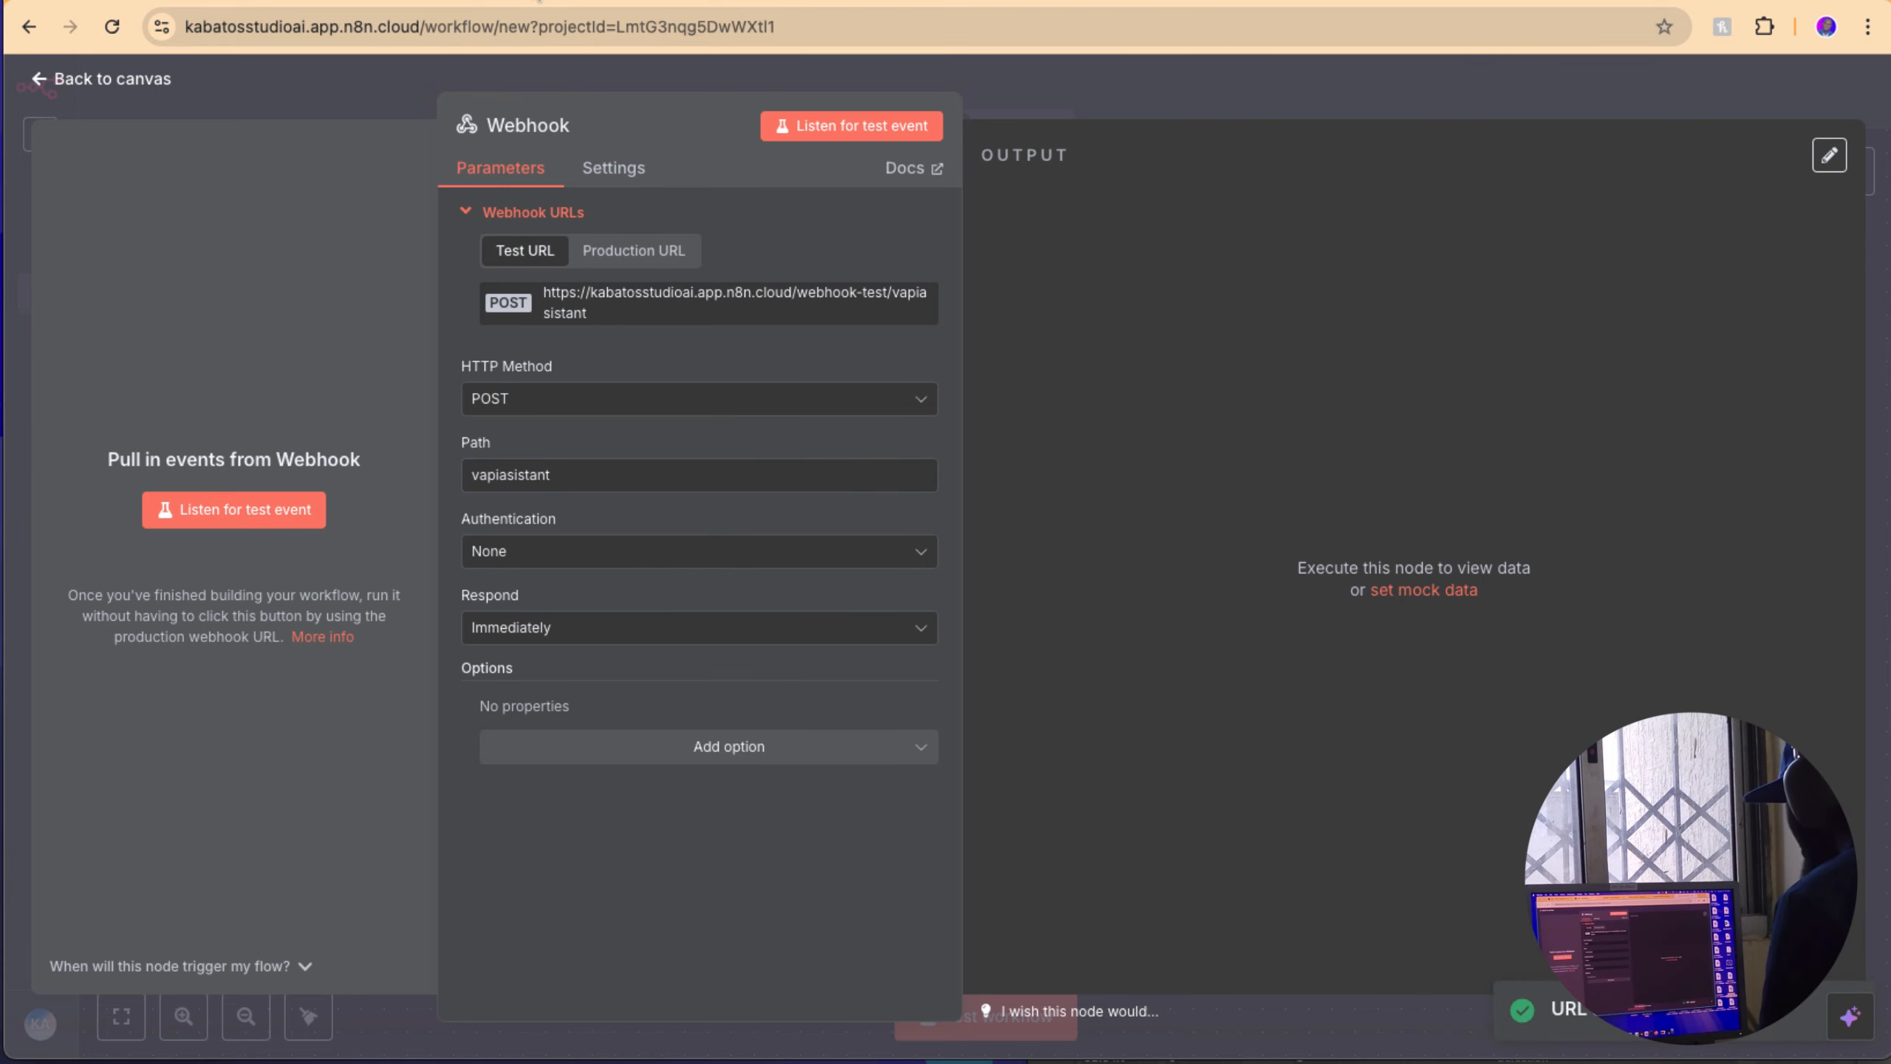
pyautogui.hotkey('ctrl', 'Tab')
pyautogui.click(1016, 468)
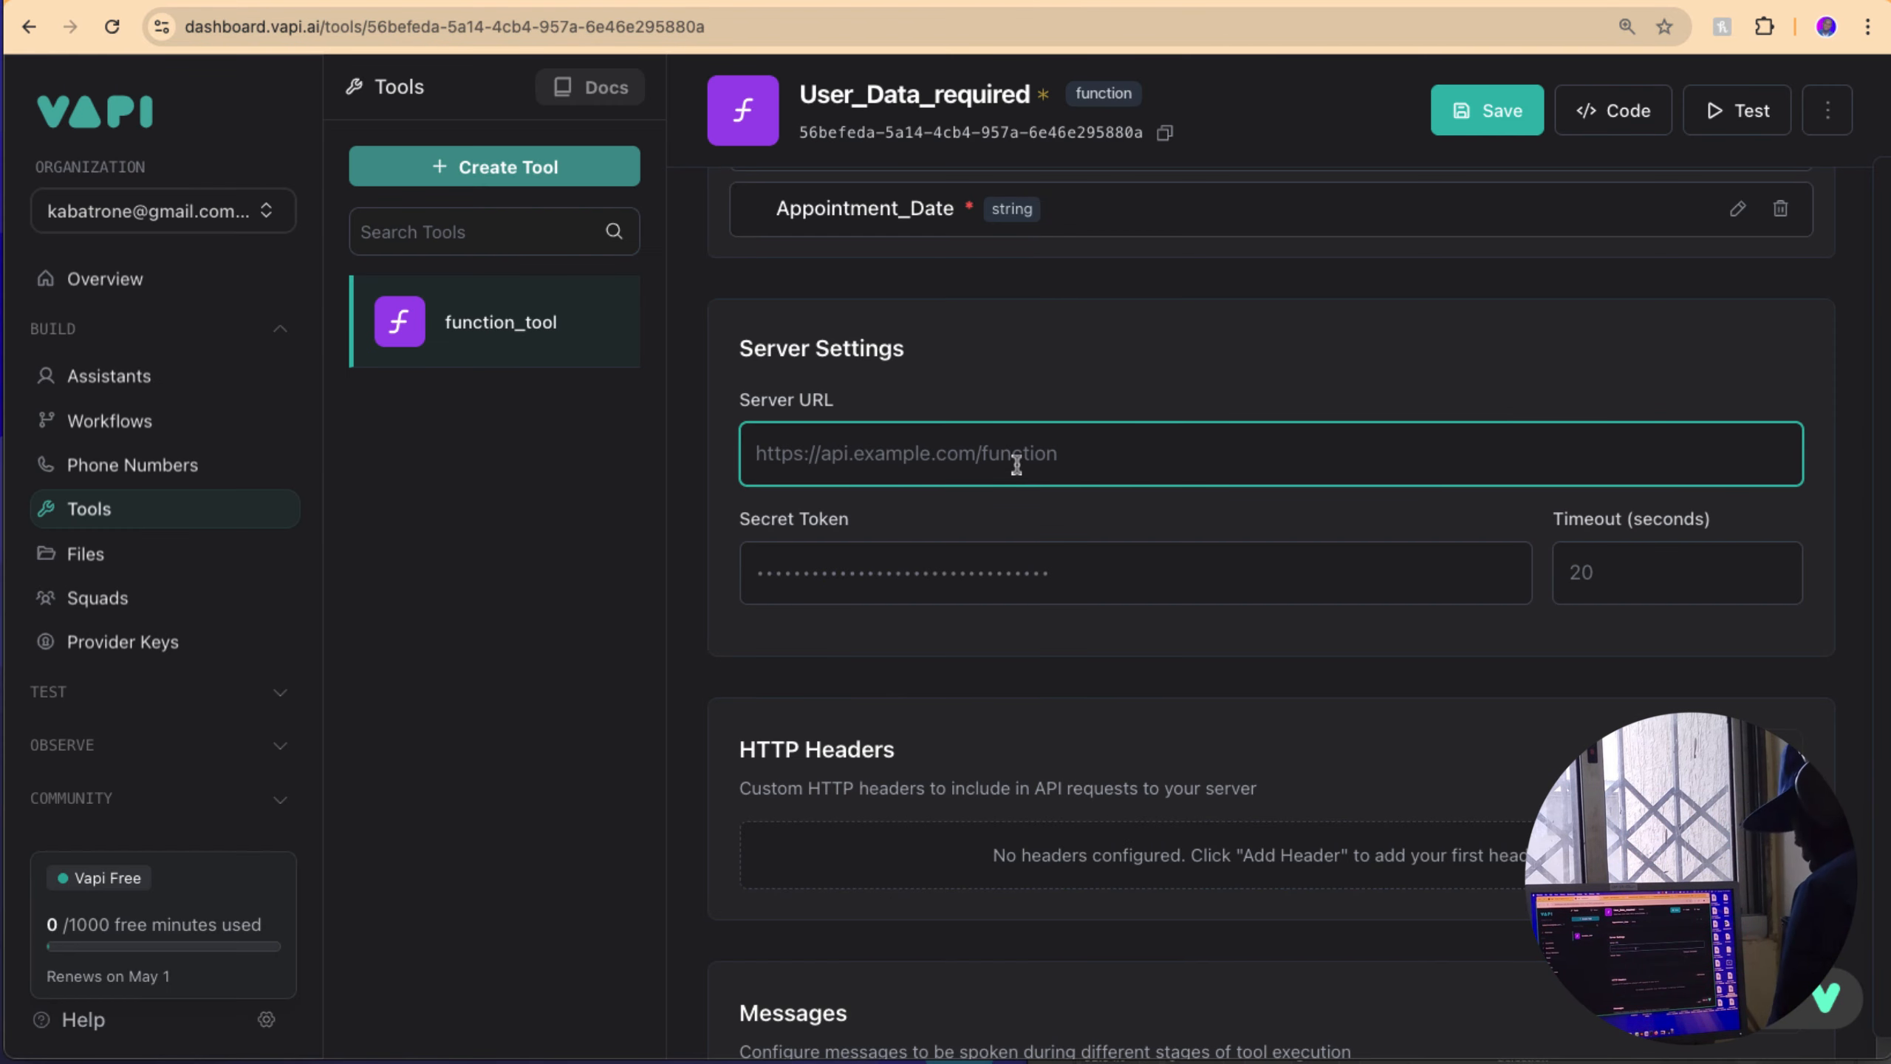
pyautogui.press('super+v')
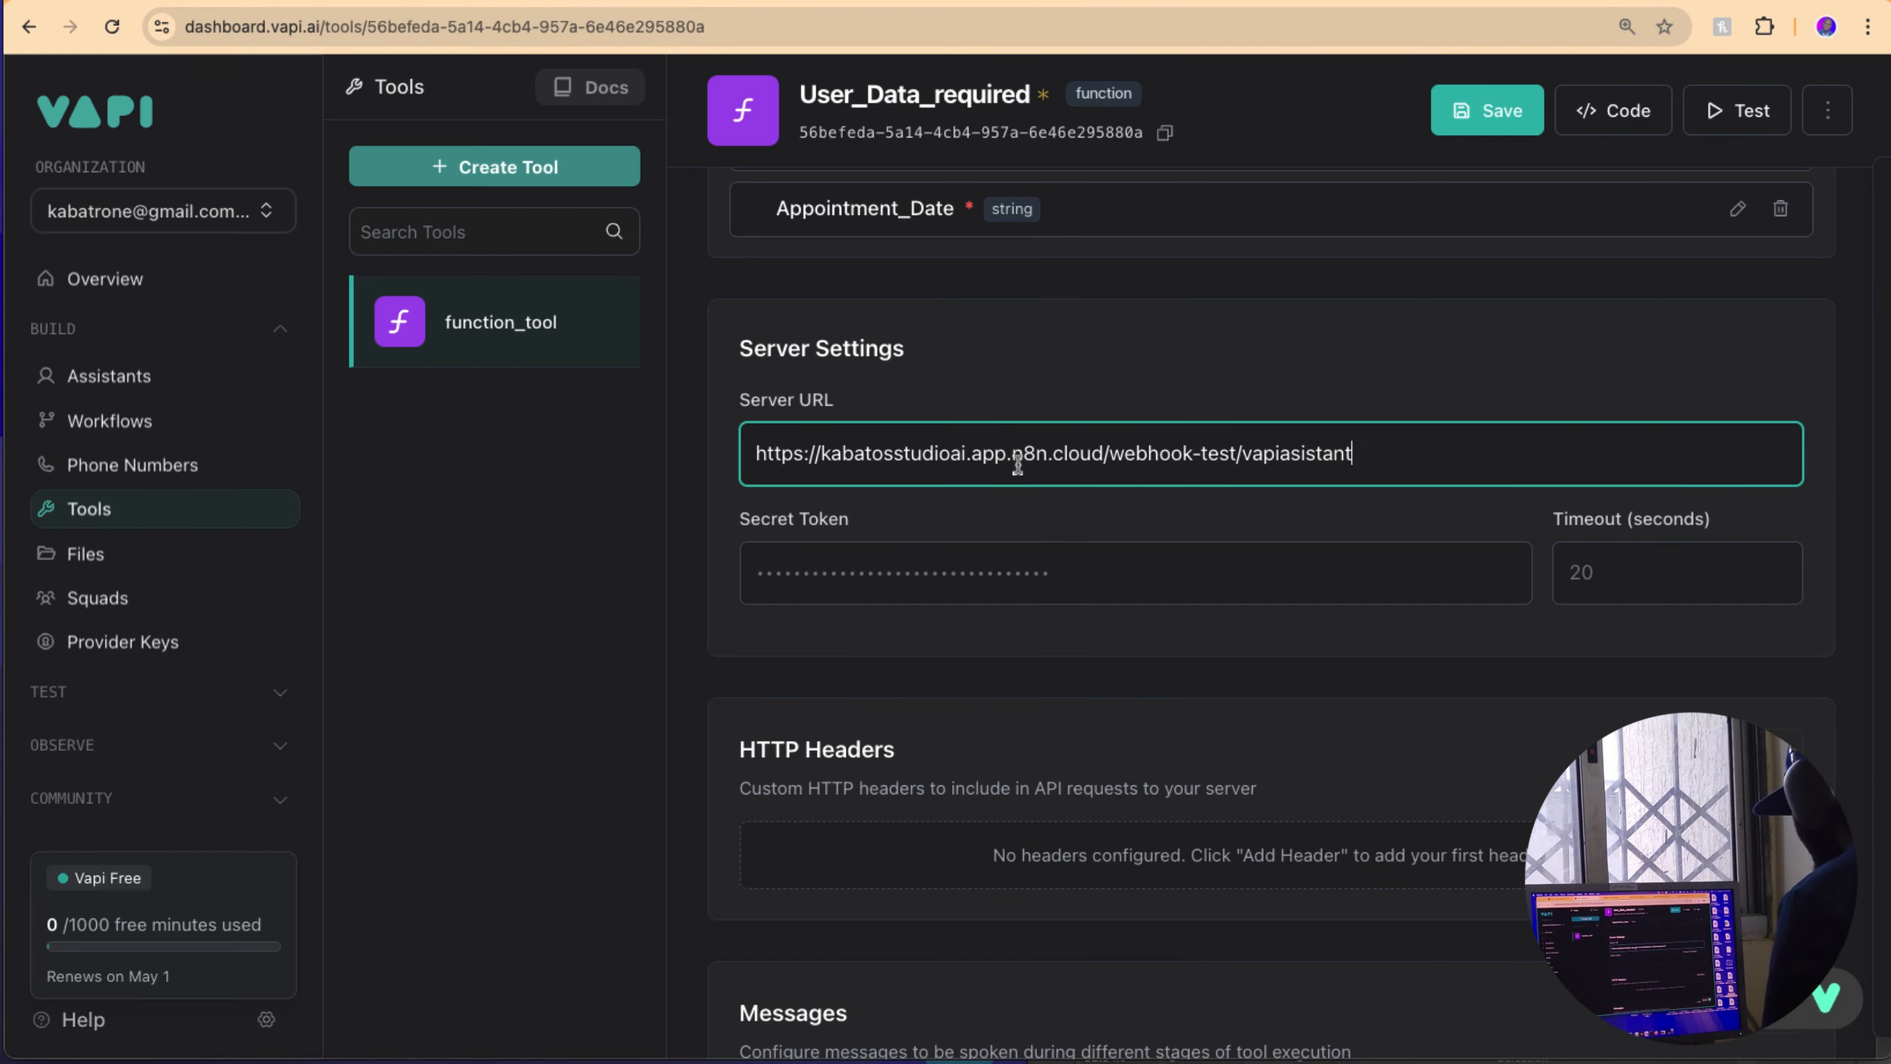
pyautogui.click(1173, 407)
pyautogui.scroll(3, 1149, 496)
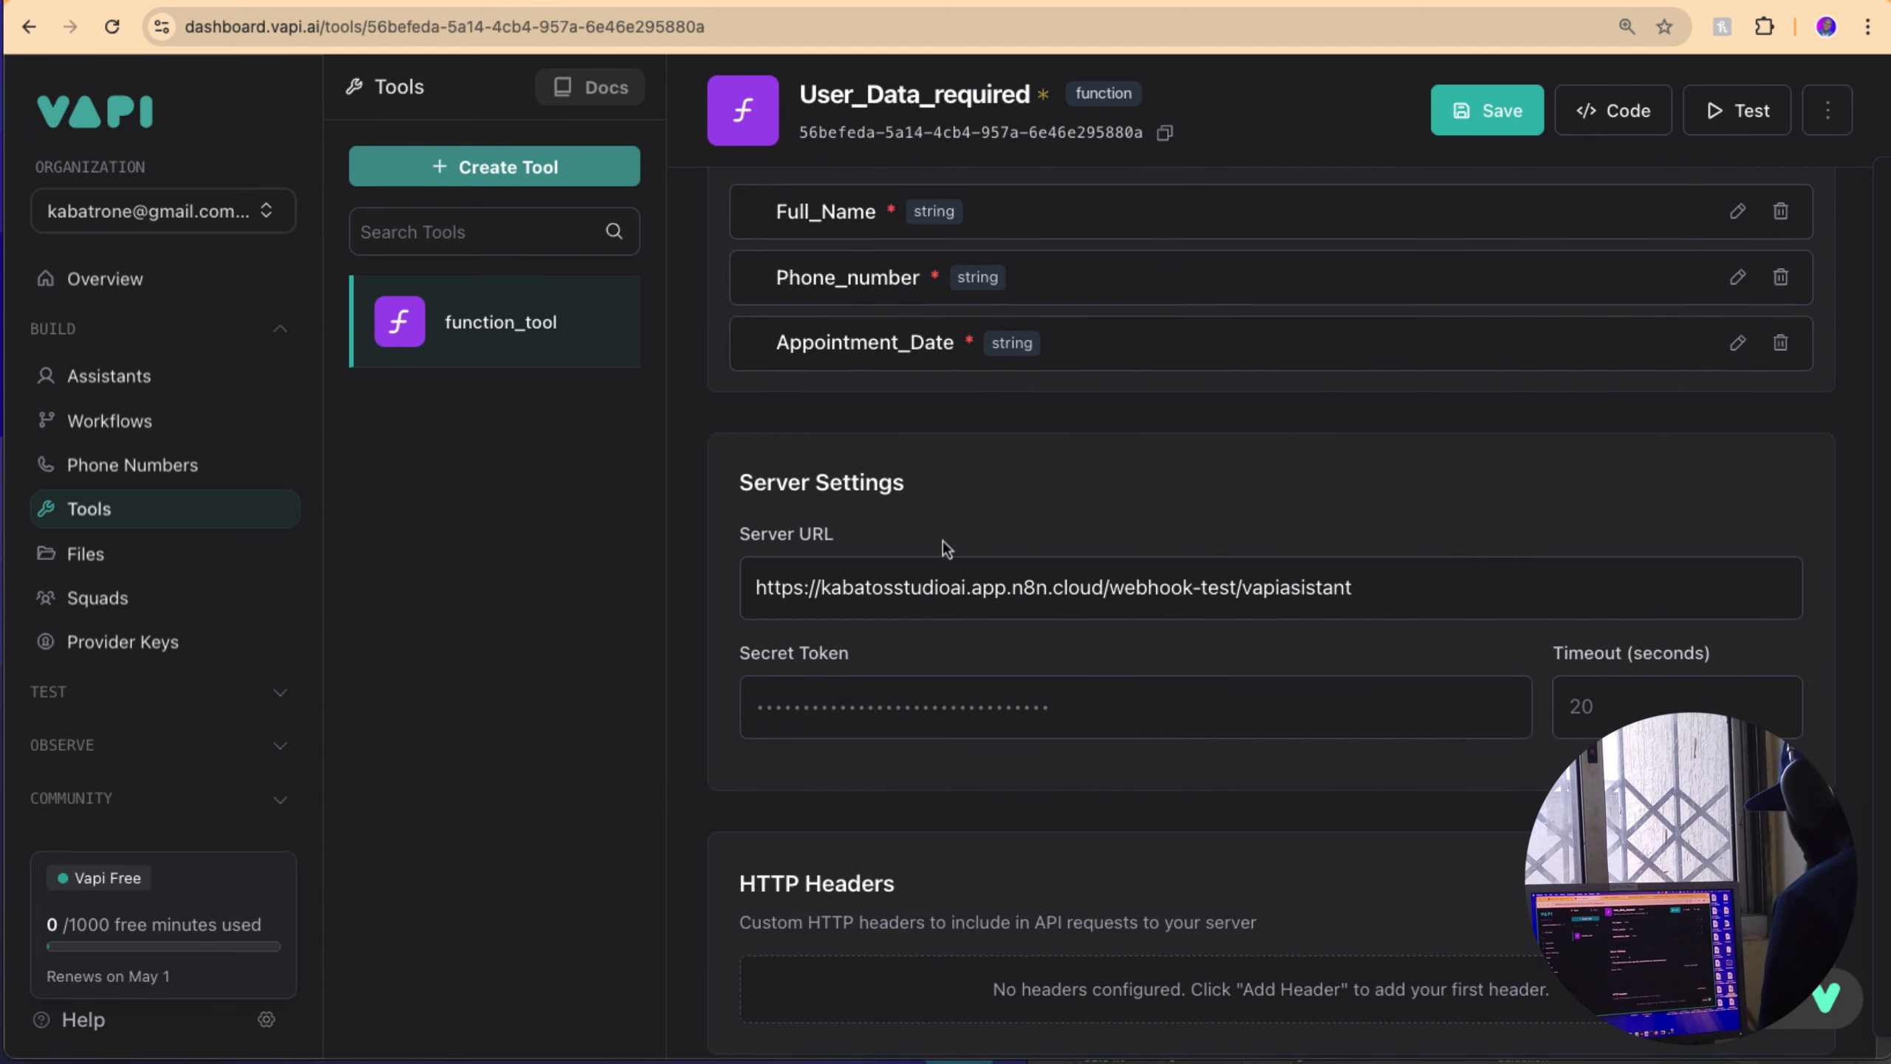
pyautogui.scroll(2, 943, 539)
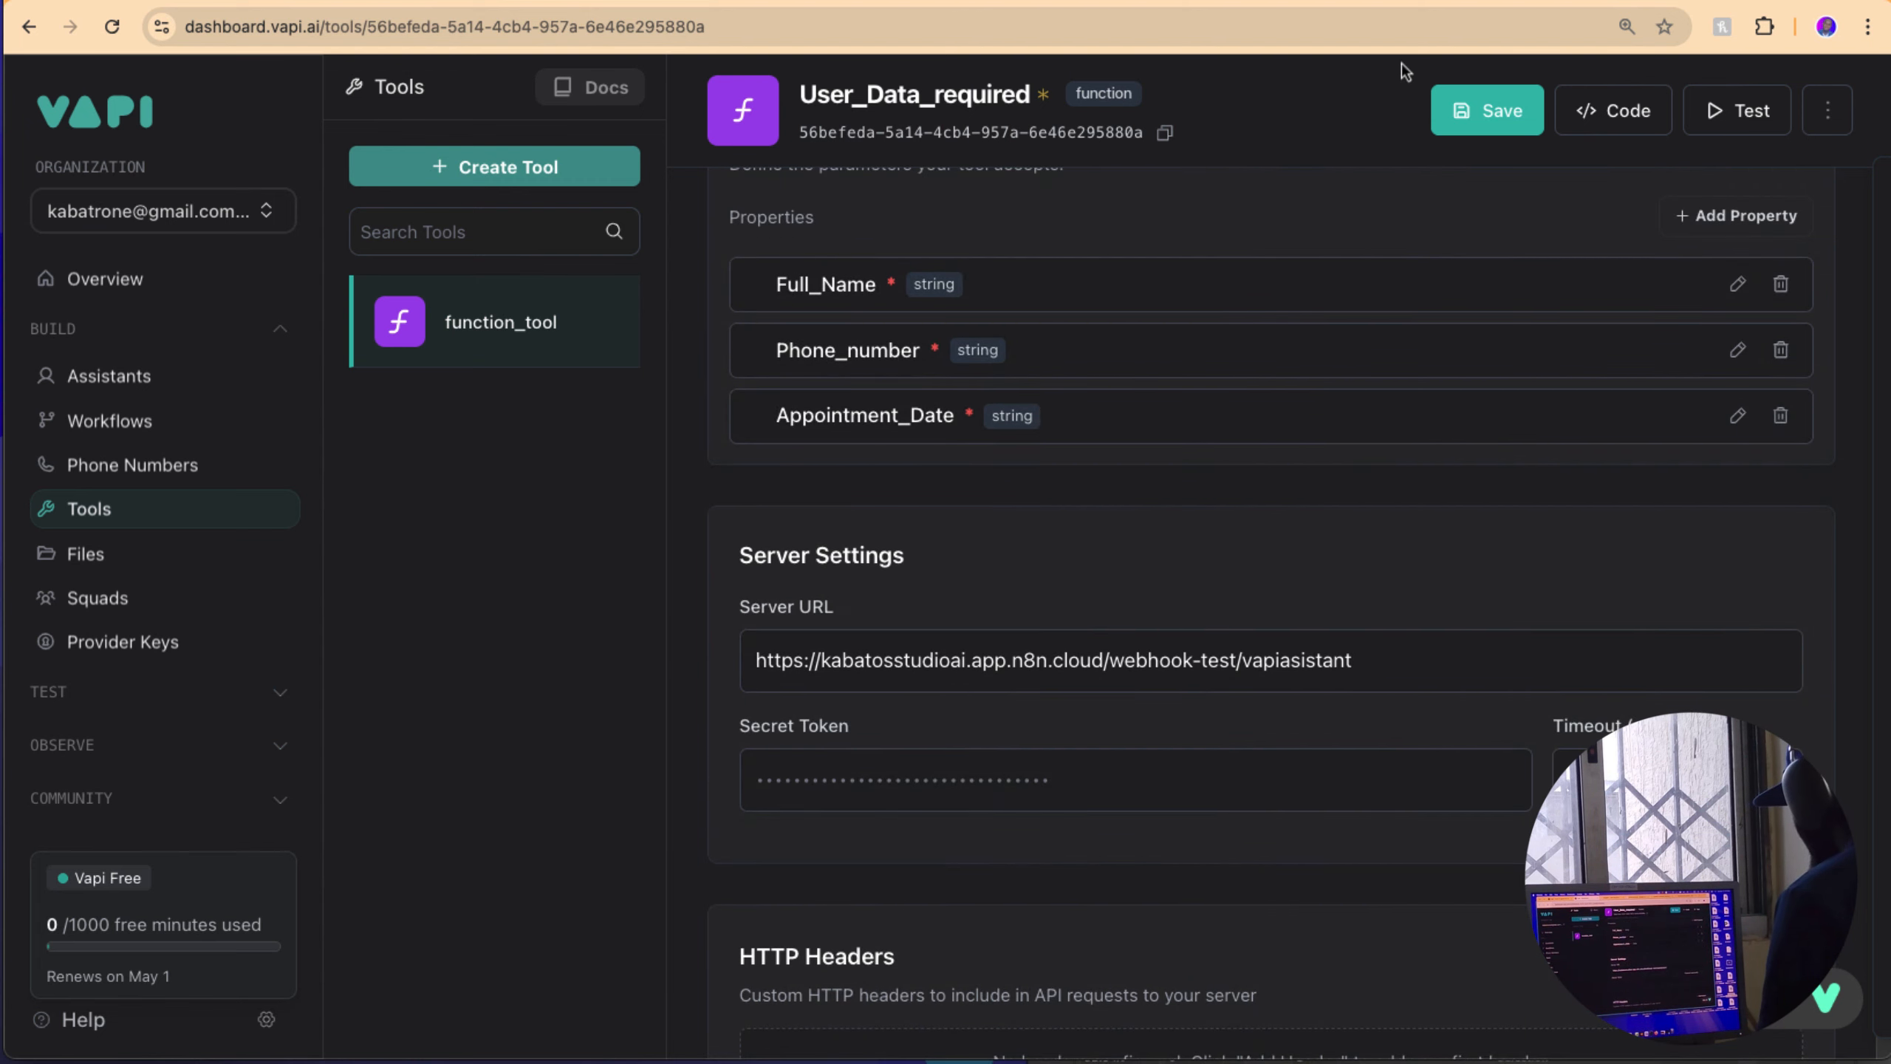
# Step: Switch to n8n and close the Webhook node's settings to return to the workflow canvas
pyautogui.hotkey('ctrl', 'Tab')
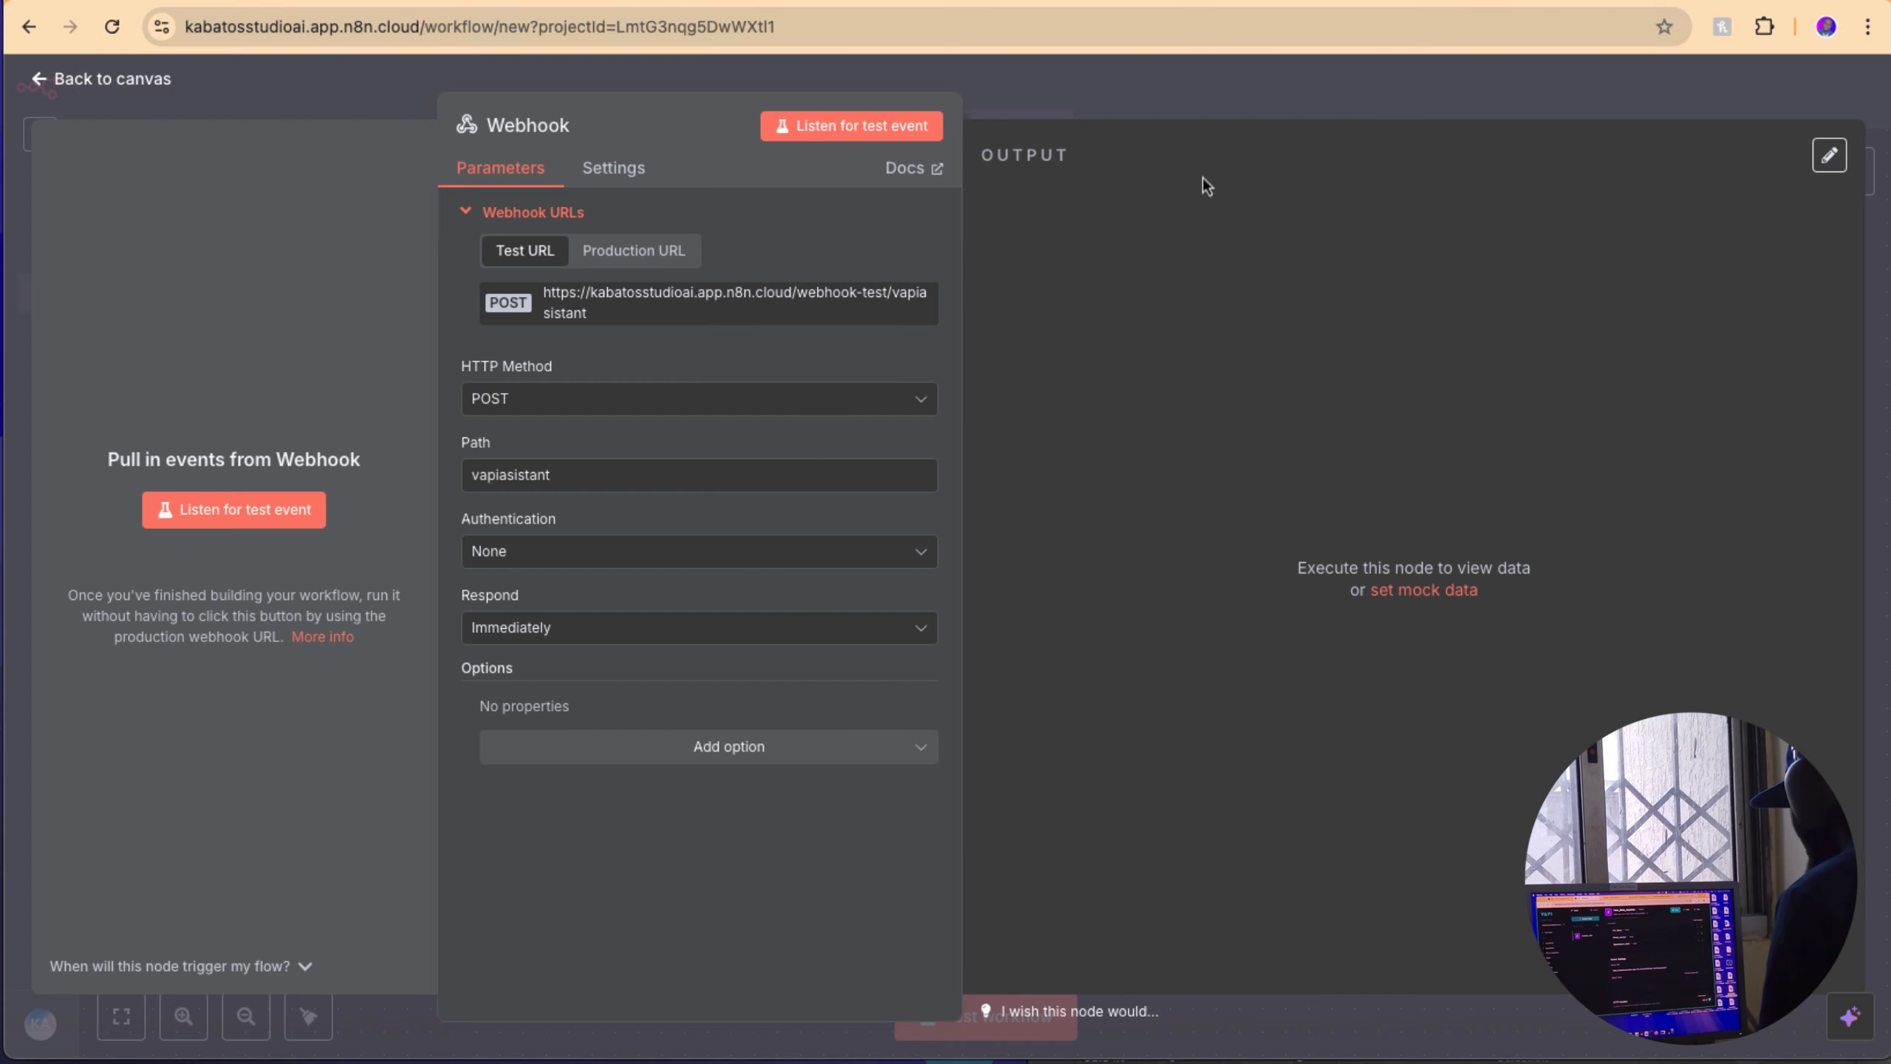
pyautogui.click(1040, 94)
pyautogui.moveTo(998, 654)
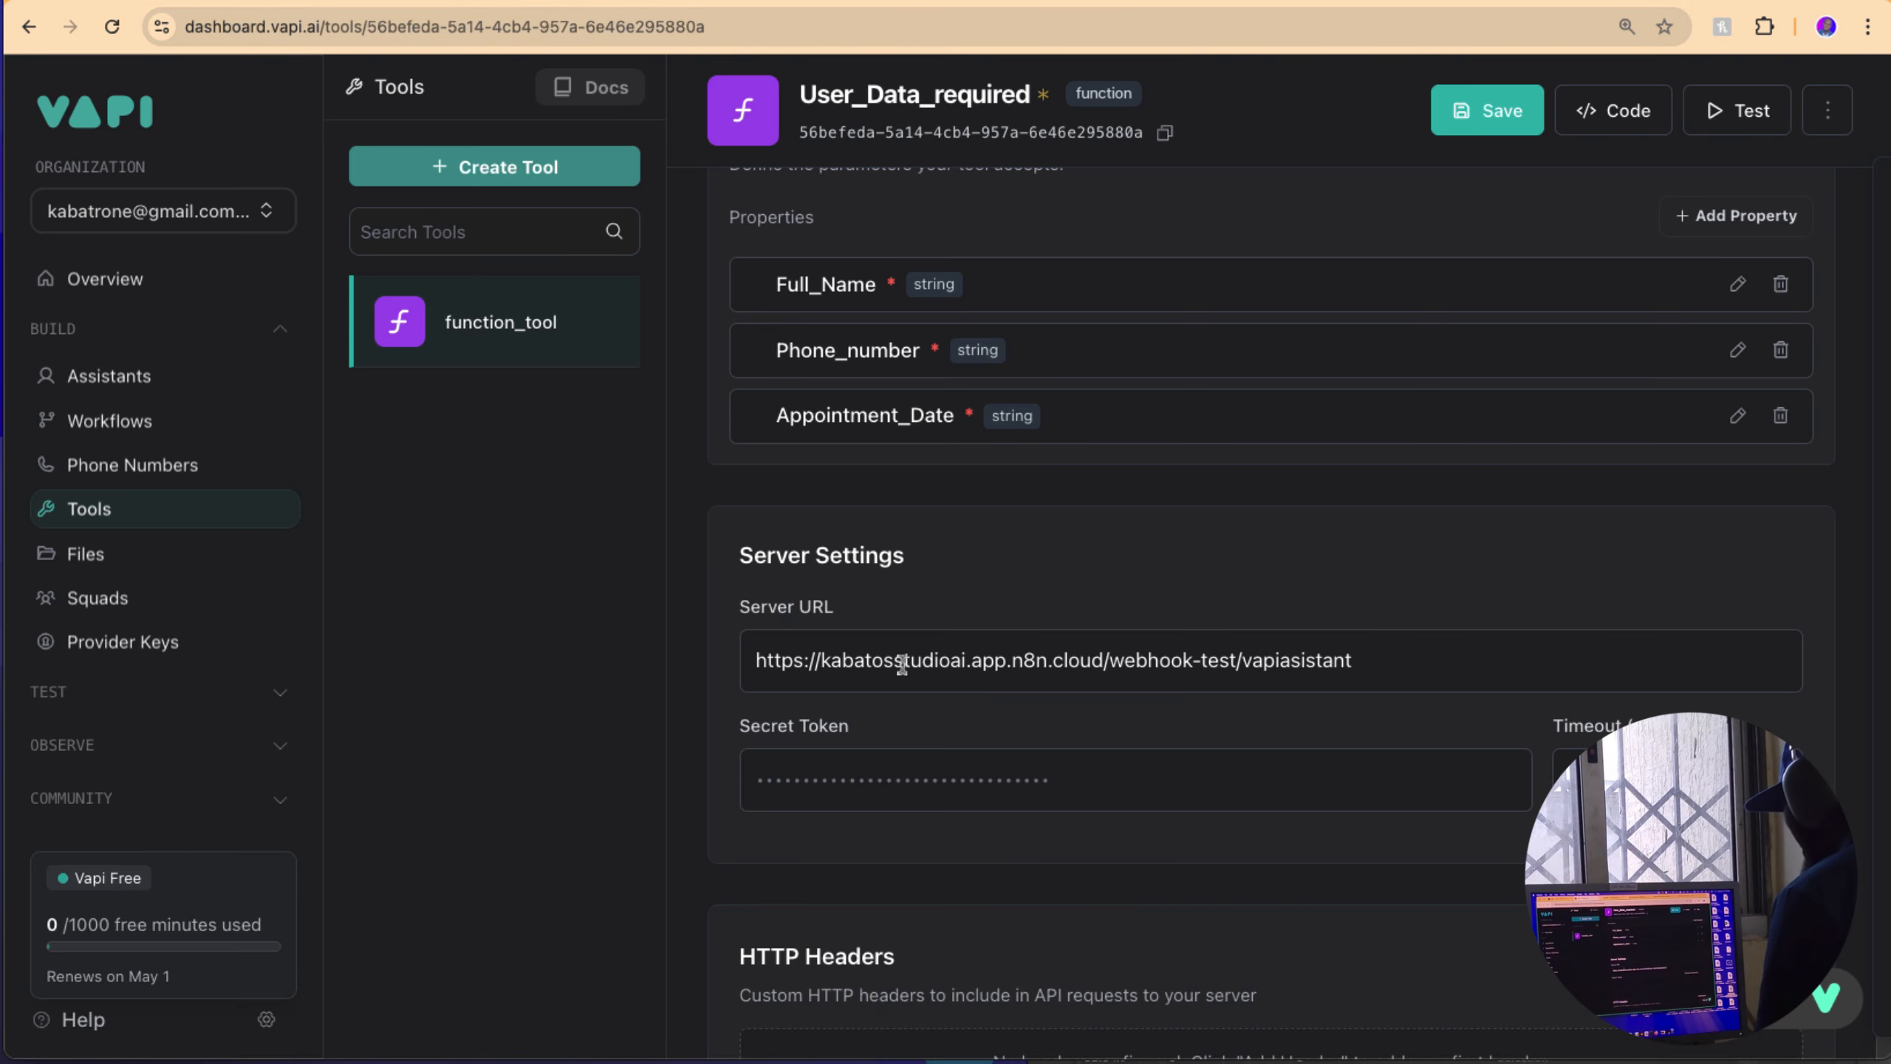
pyautogui.scroll(-10, 902, 663)
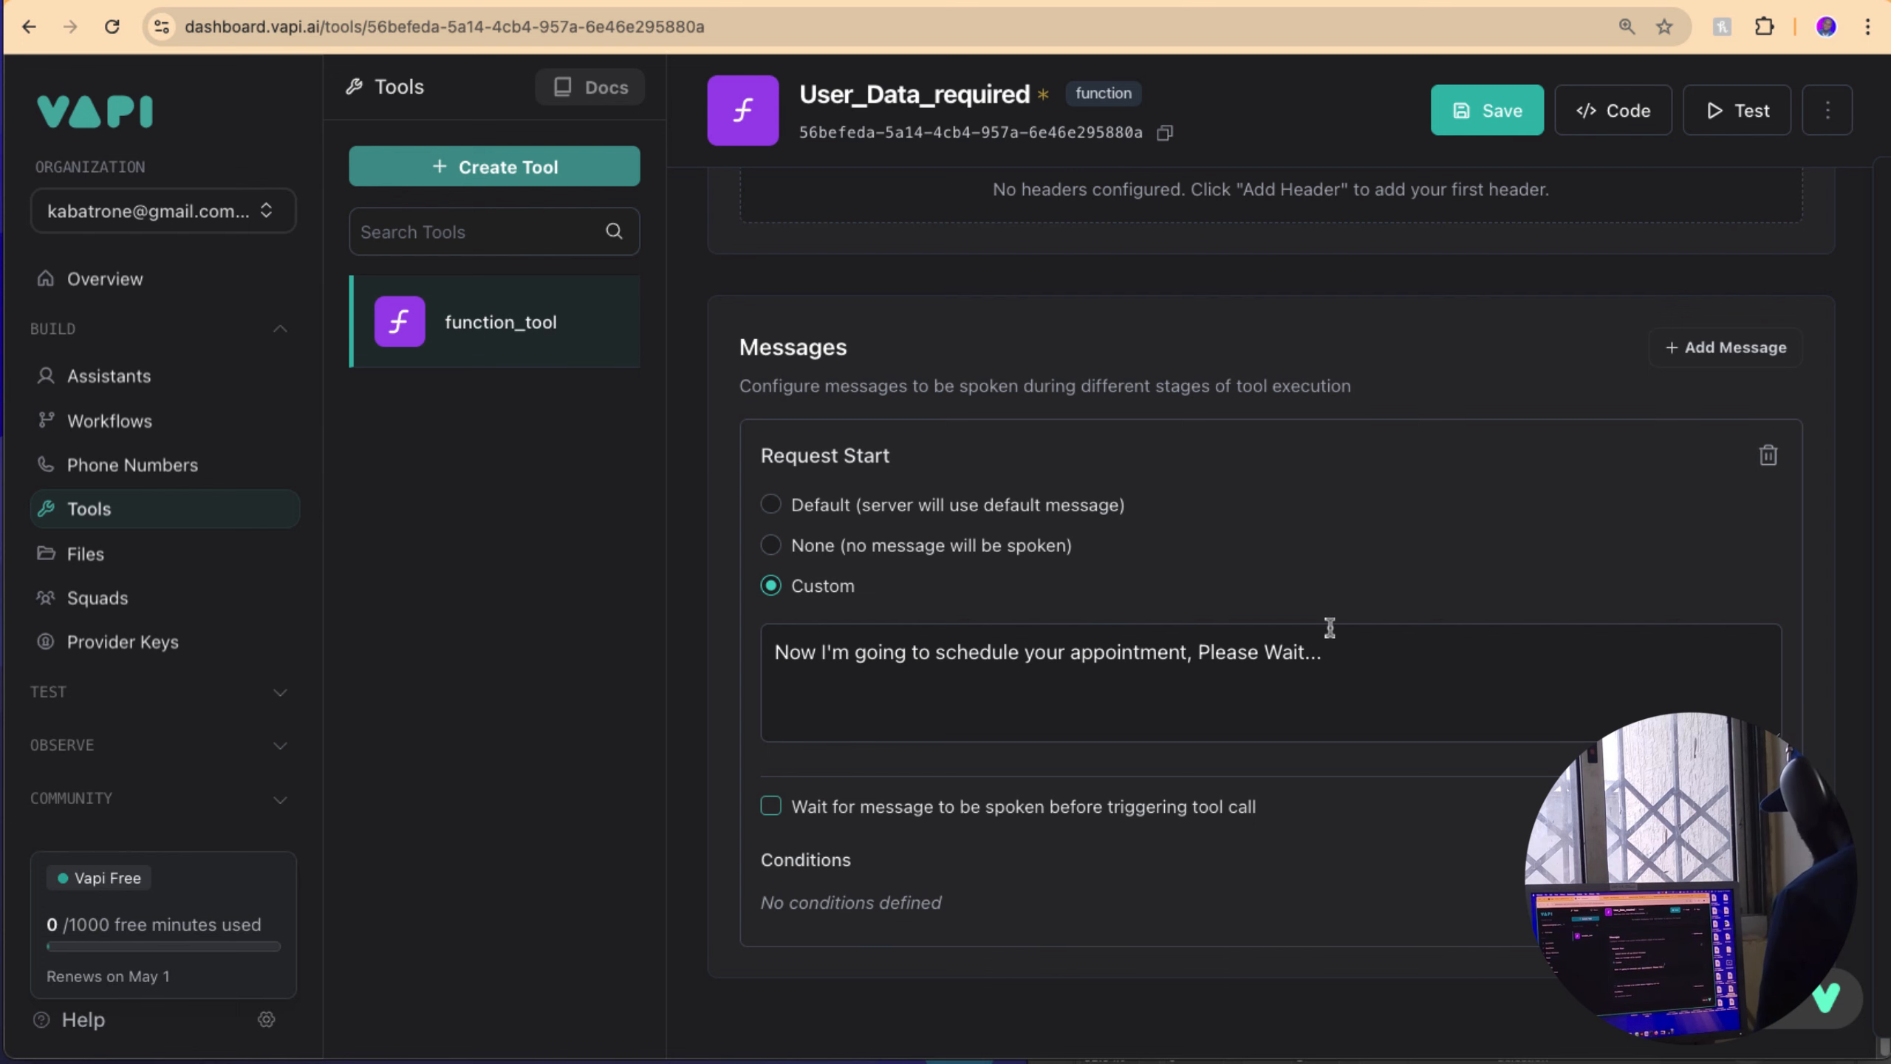
pyautogui.scroll(4, 1330, 627)
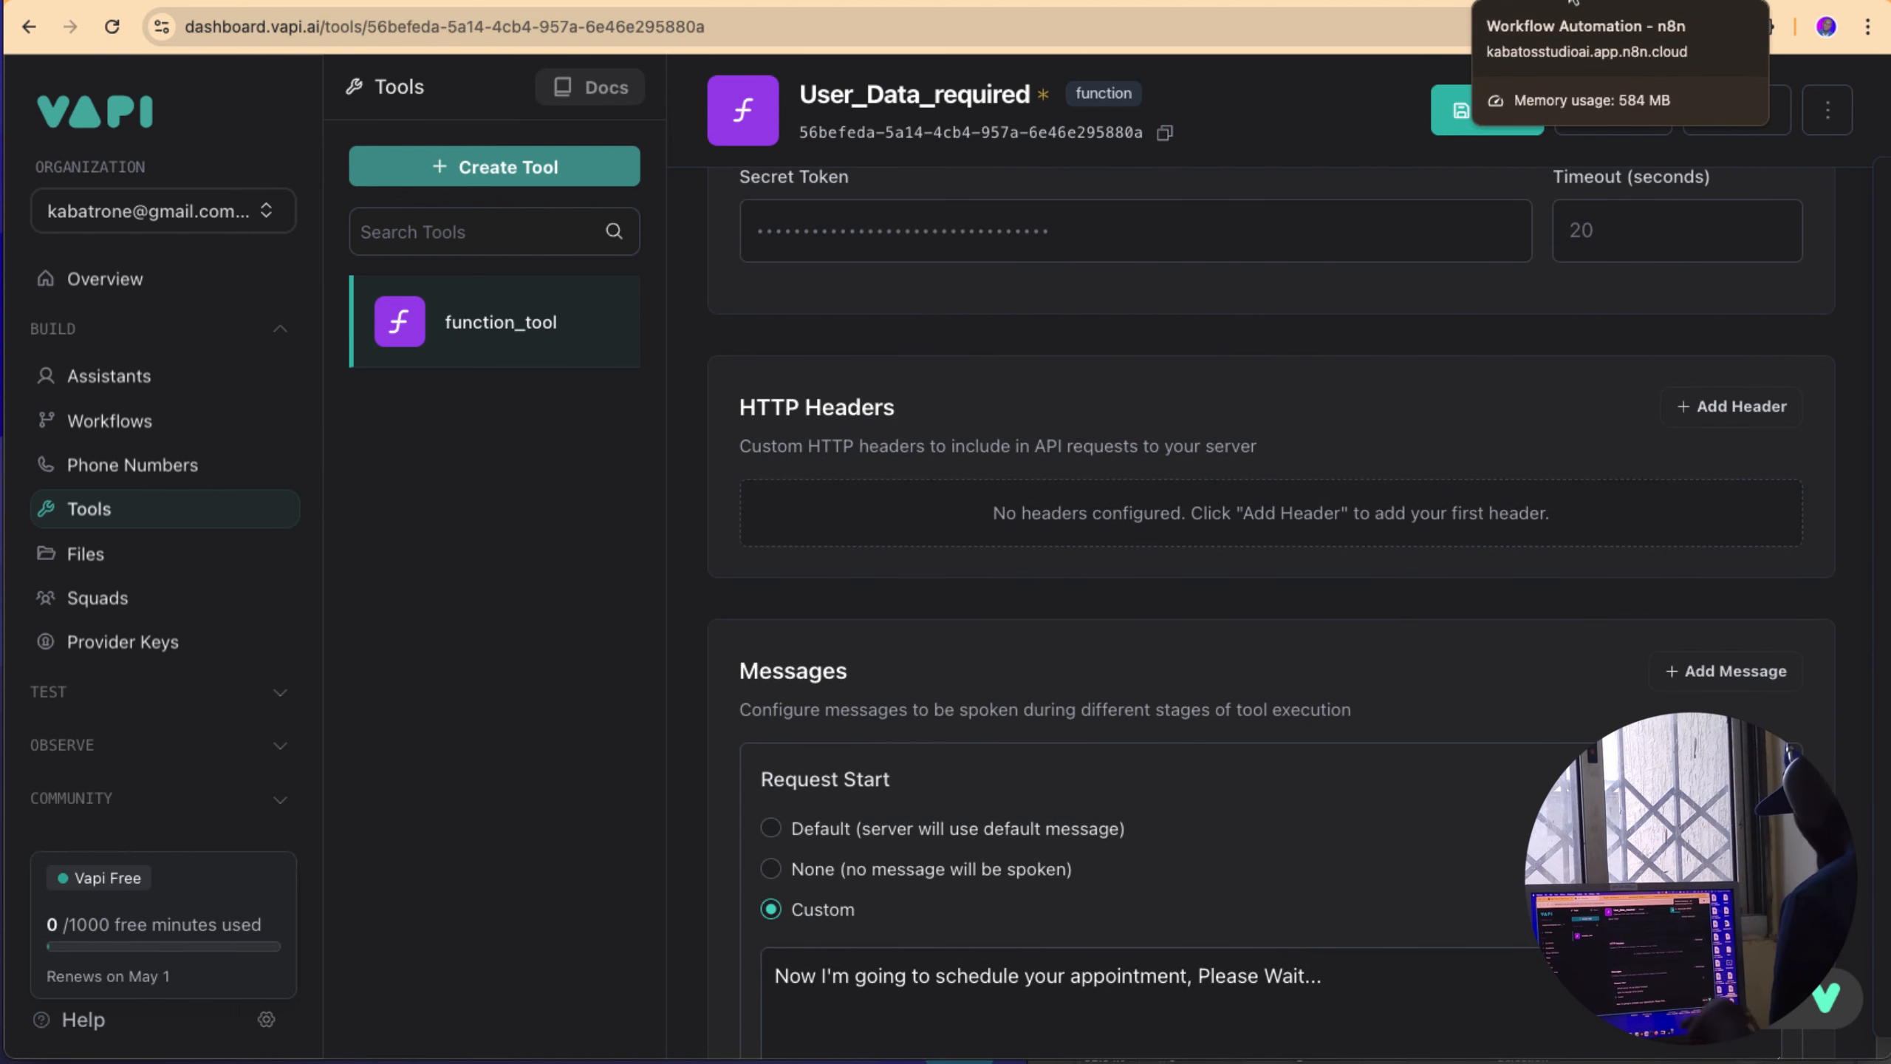
pyautogui.click(1574, 1)
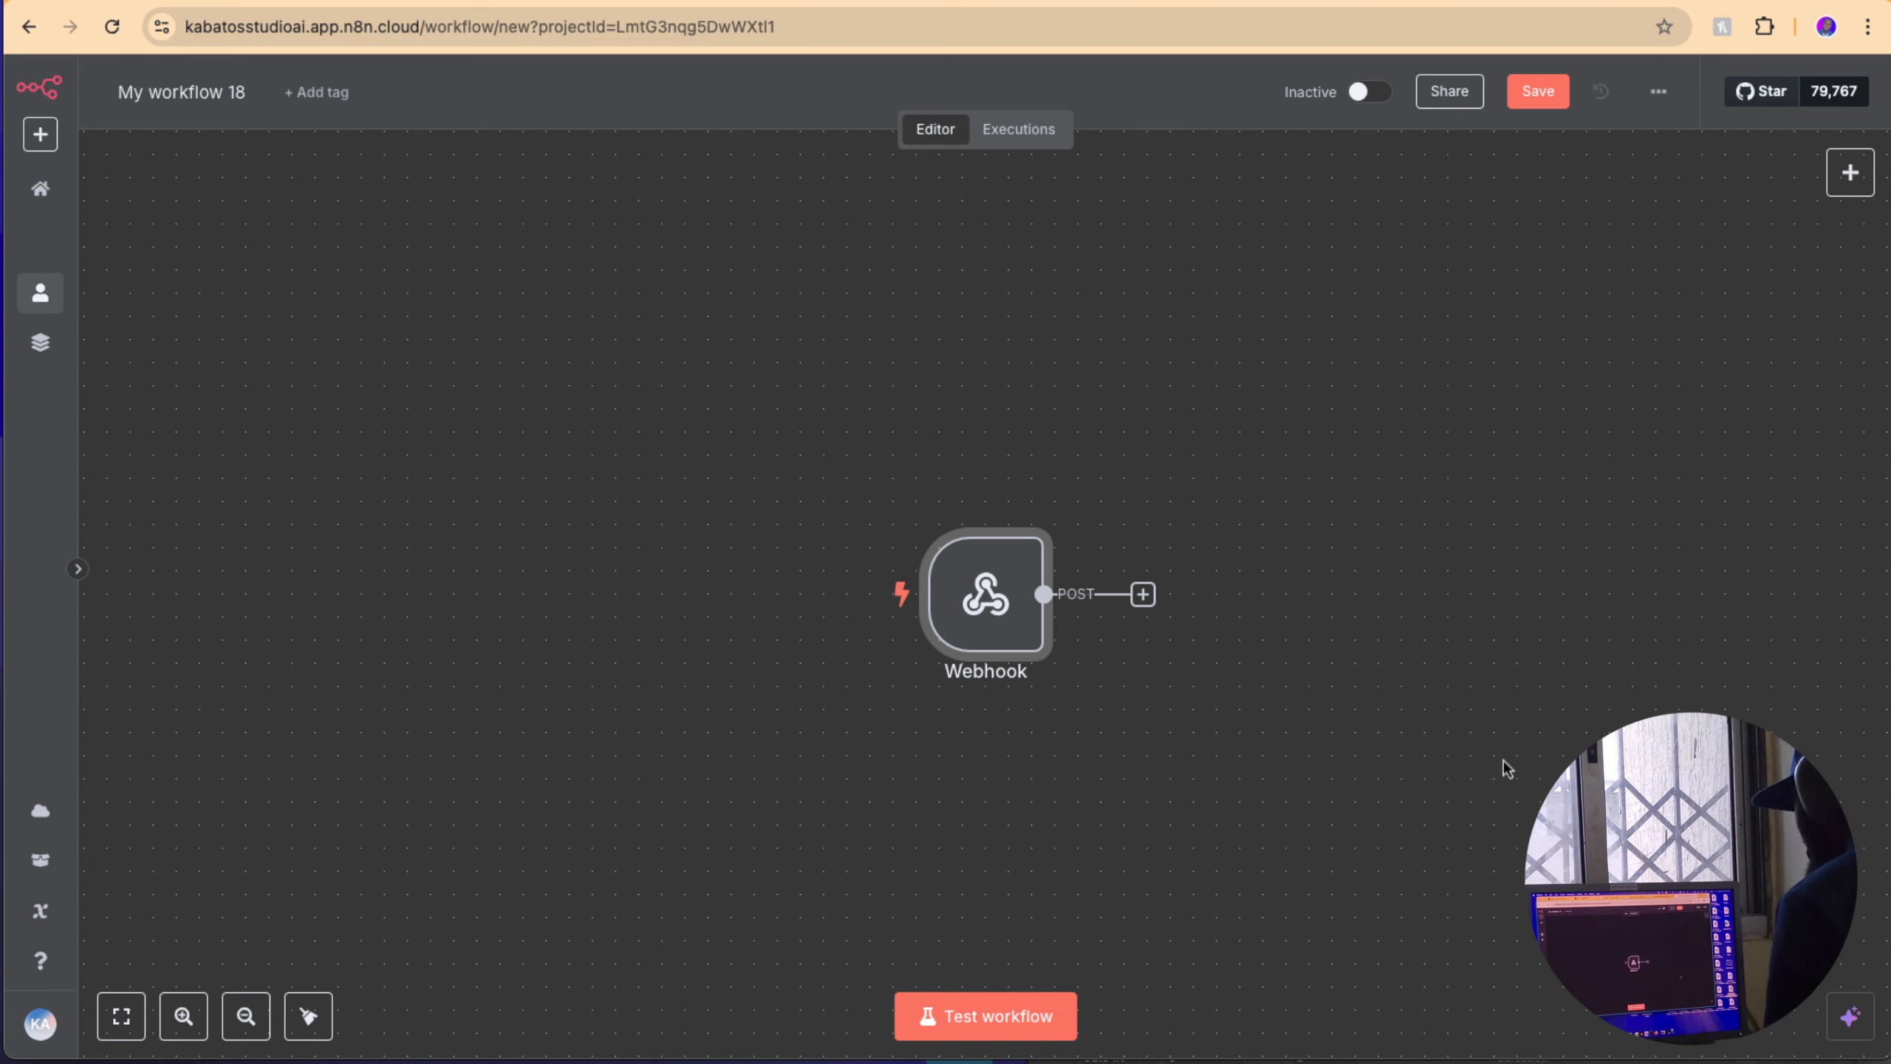
pyautogui.moveTo(891, 591)
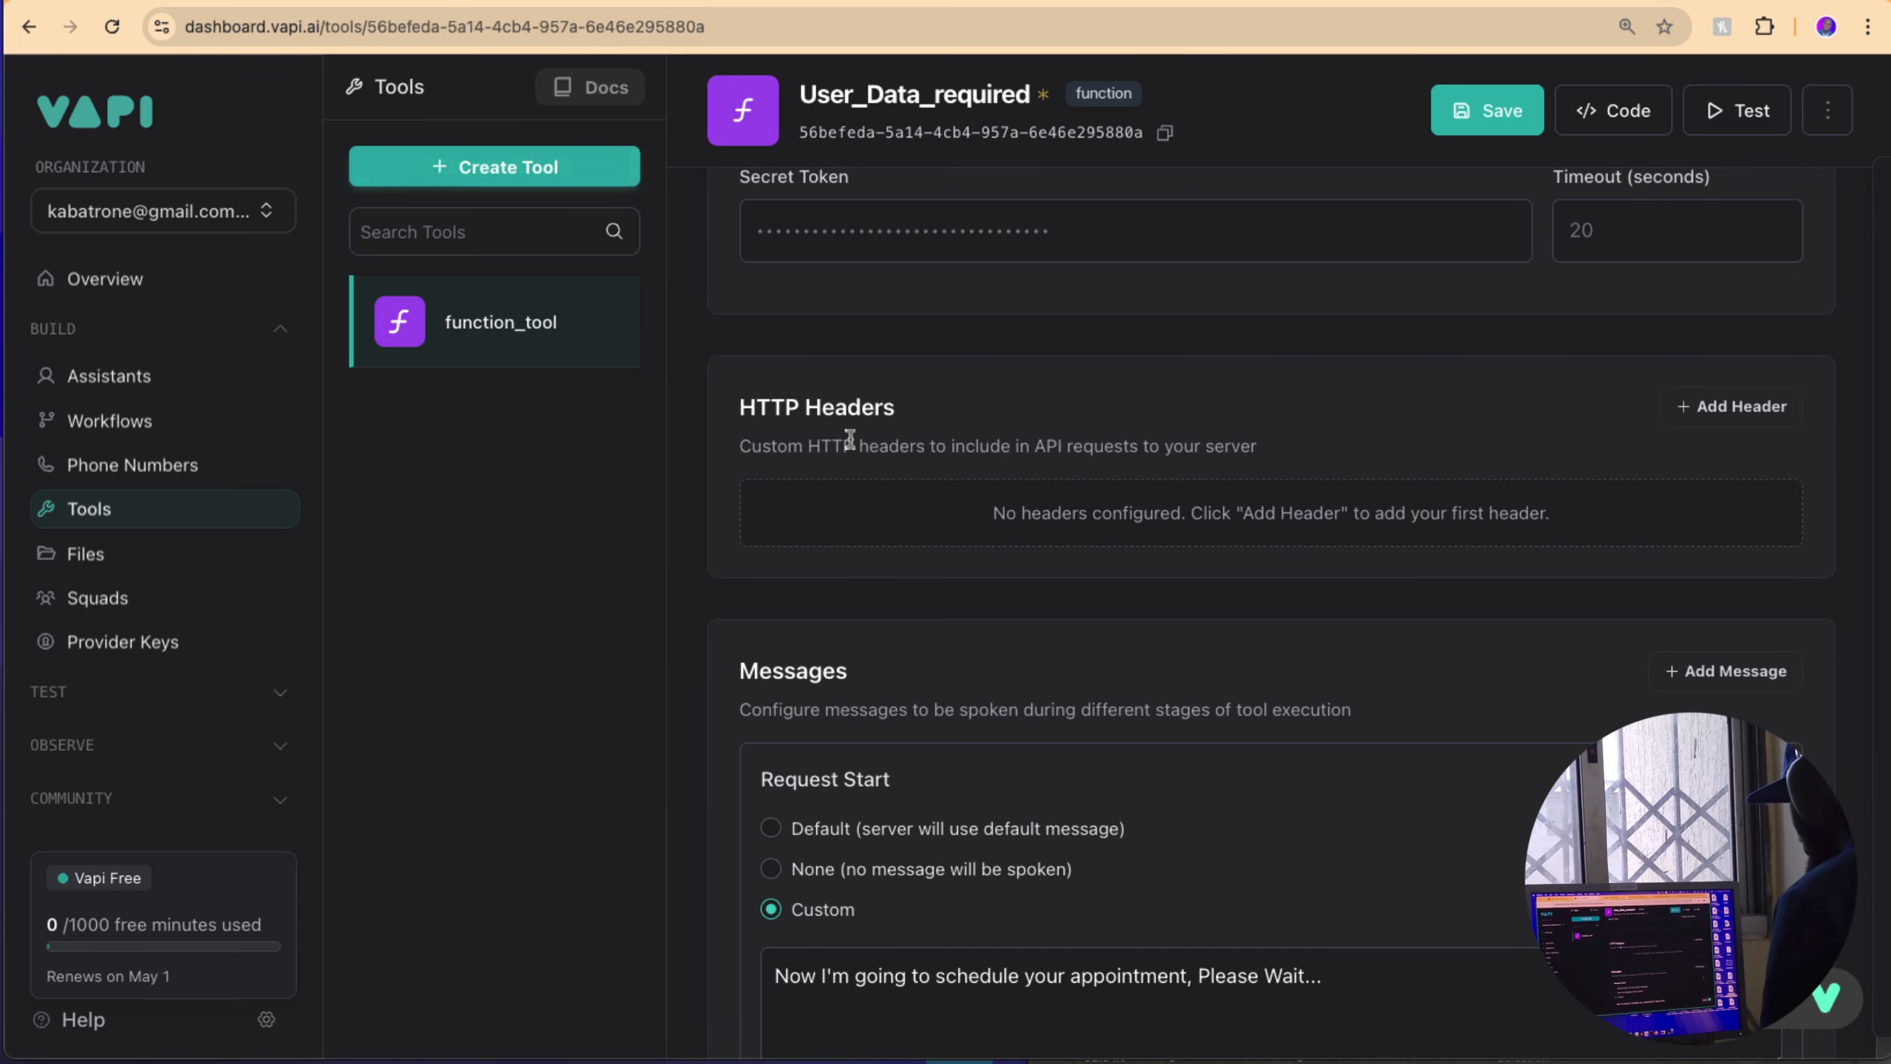
# Step: Switch to Vapi and add a Request Complete message to the User_Data_required tool
pyautogui.scroll(-3, 1219, 604)
pyautogui.scroll(-1, 1419, 653)
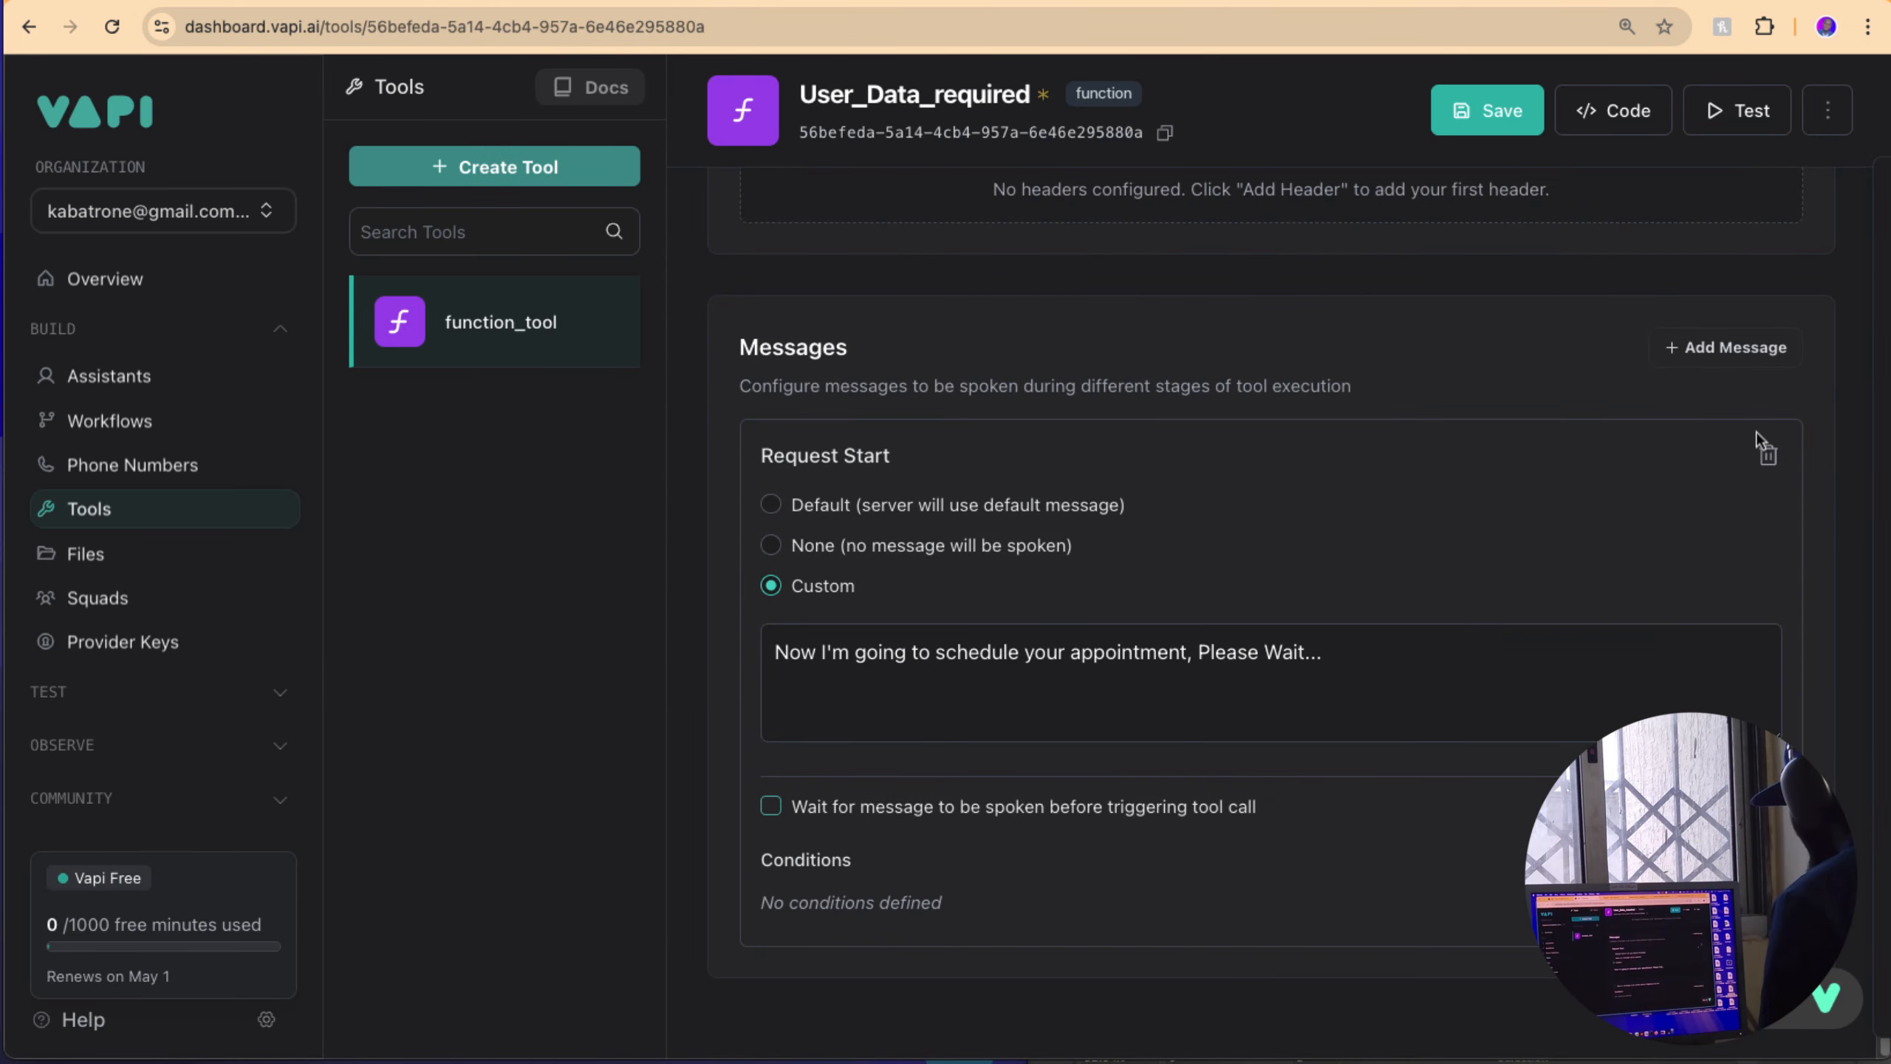
pyautogui.click(1752, 350)
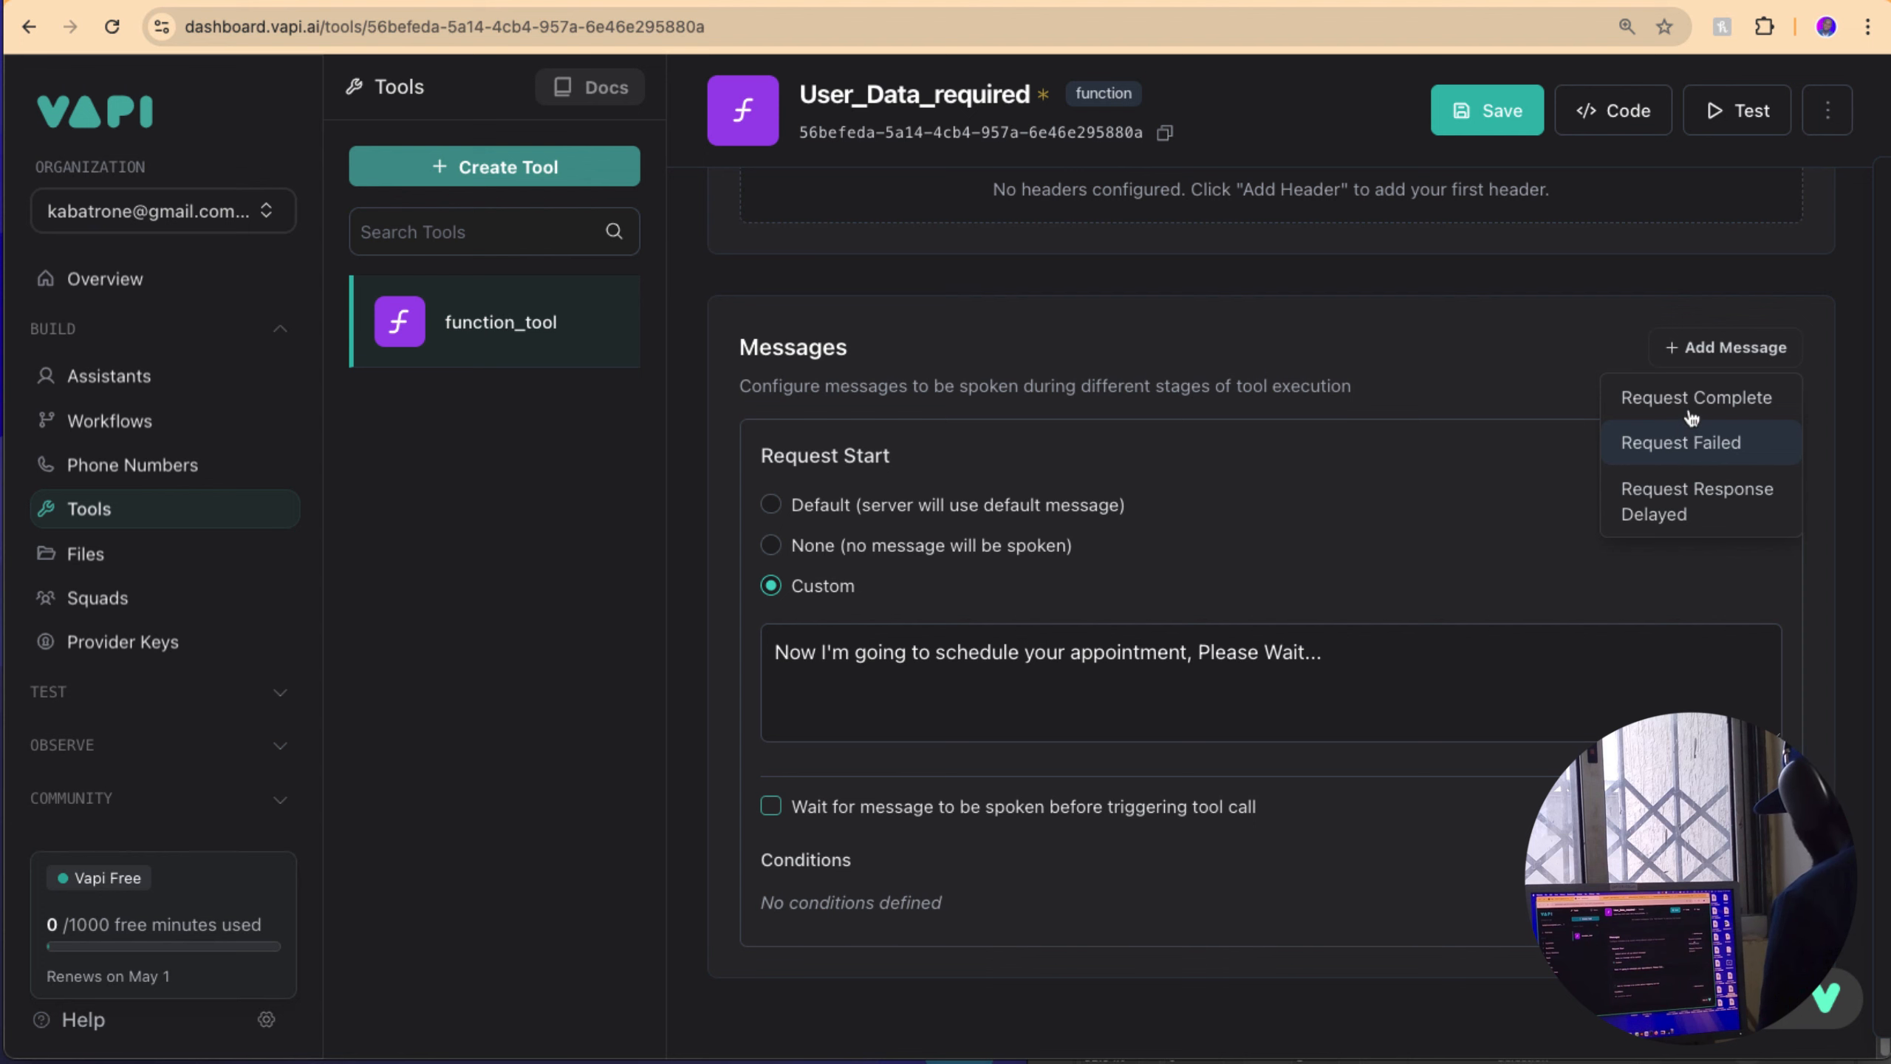
pyautogui.click(1692, 408)
pyautogui.scroll(7, 972, 844)
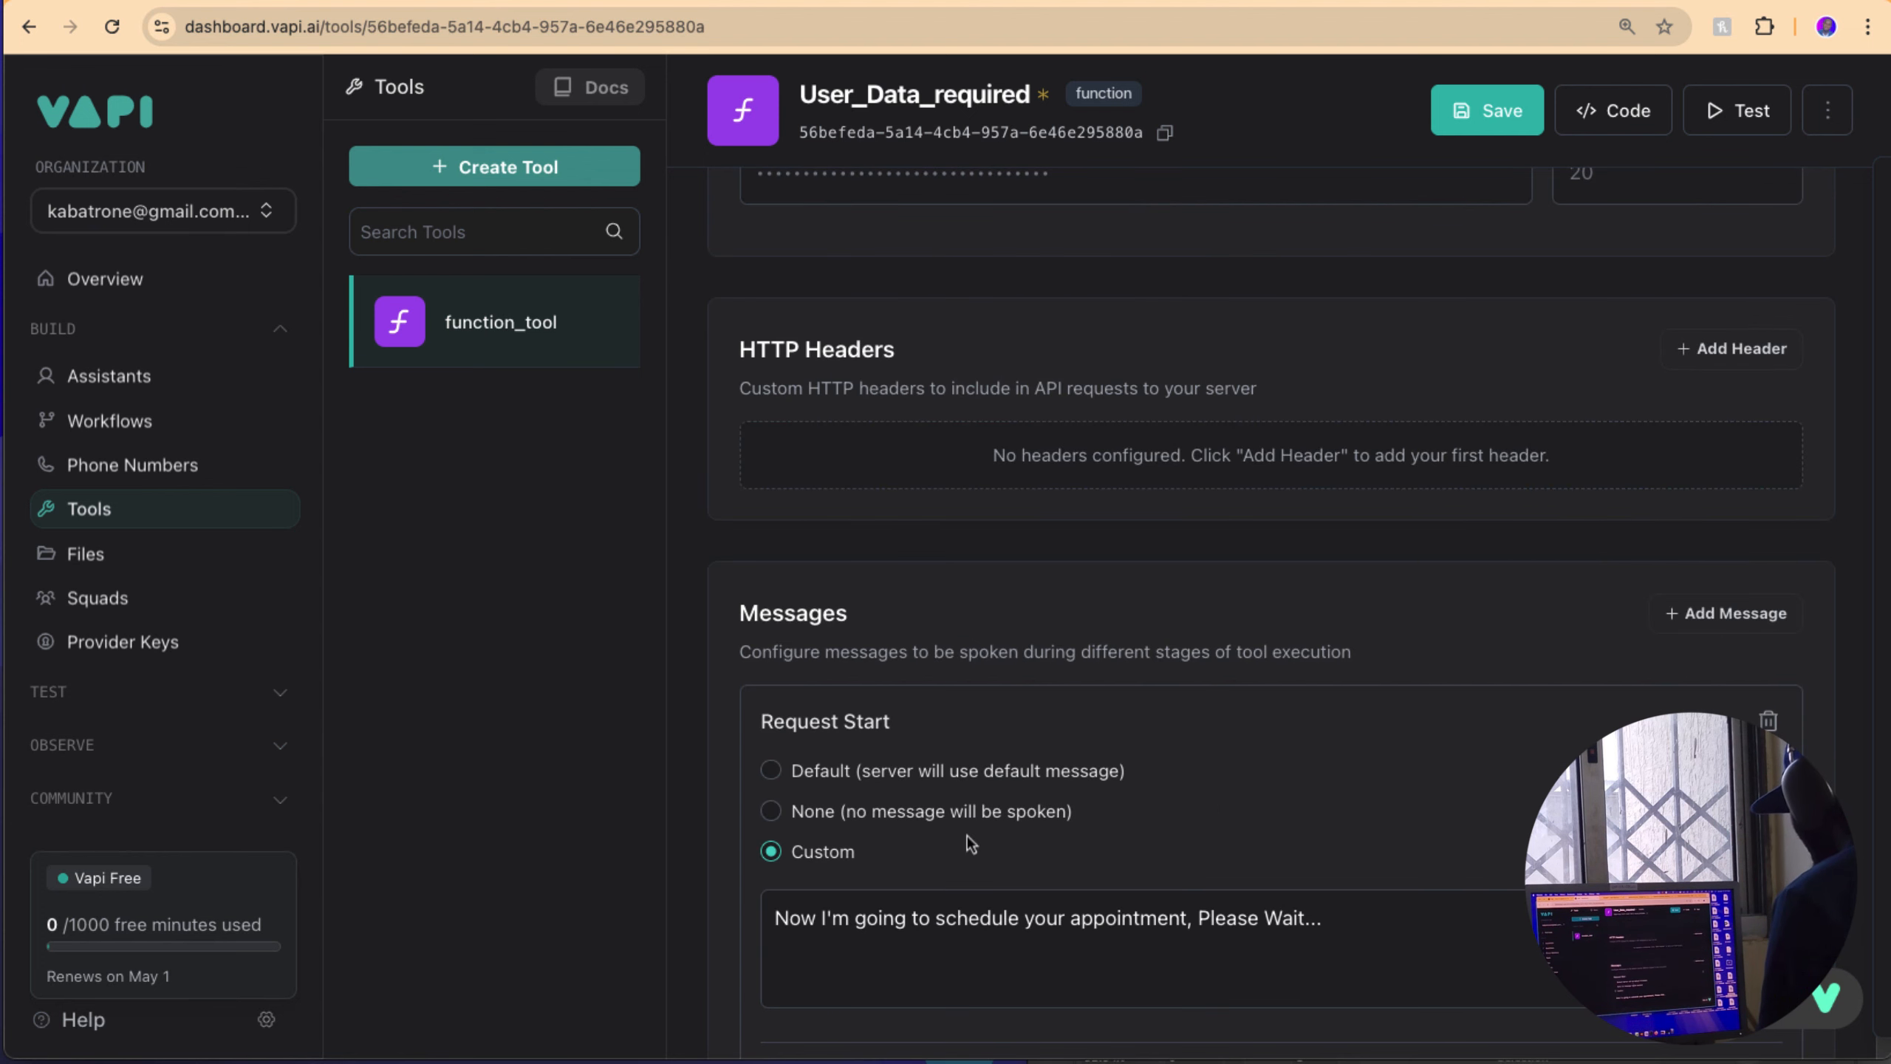
# Step: Set the Request Complete content to "Your appointment has been schedule. So thank for Waiting. Do you have anotehr request i can help to day?"
pyautogui.scroll(-5, 966, 835)
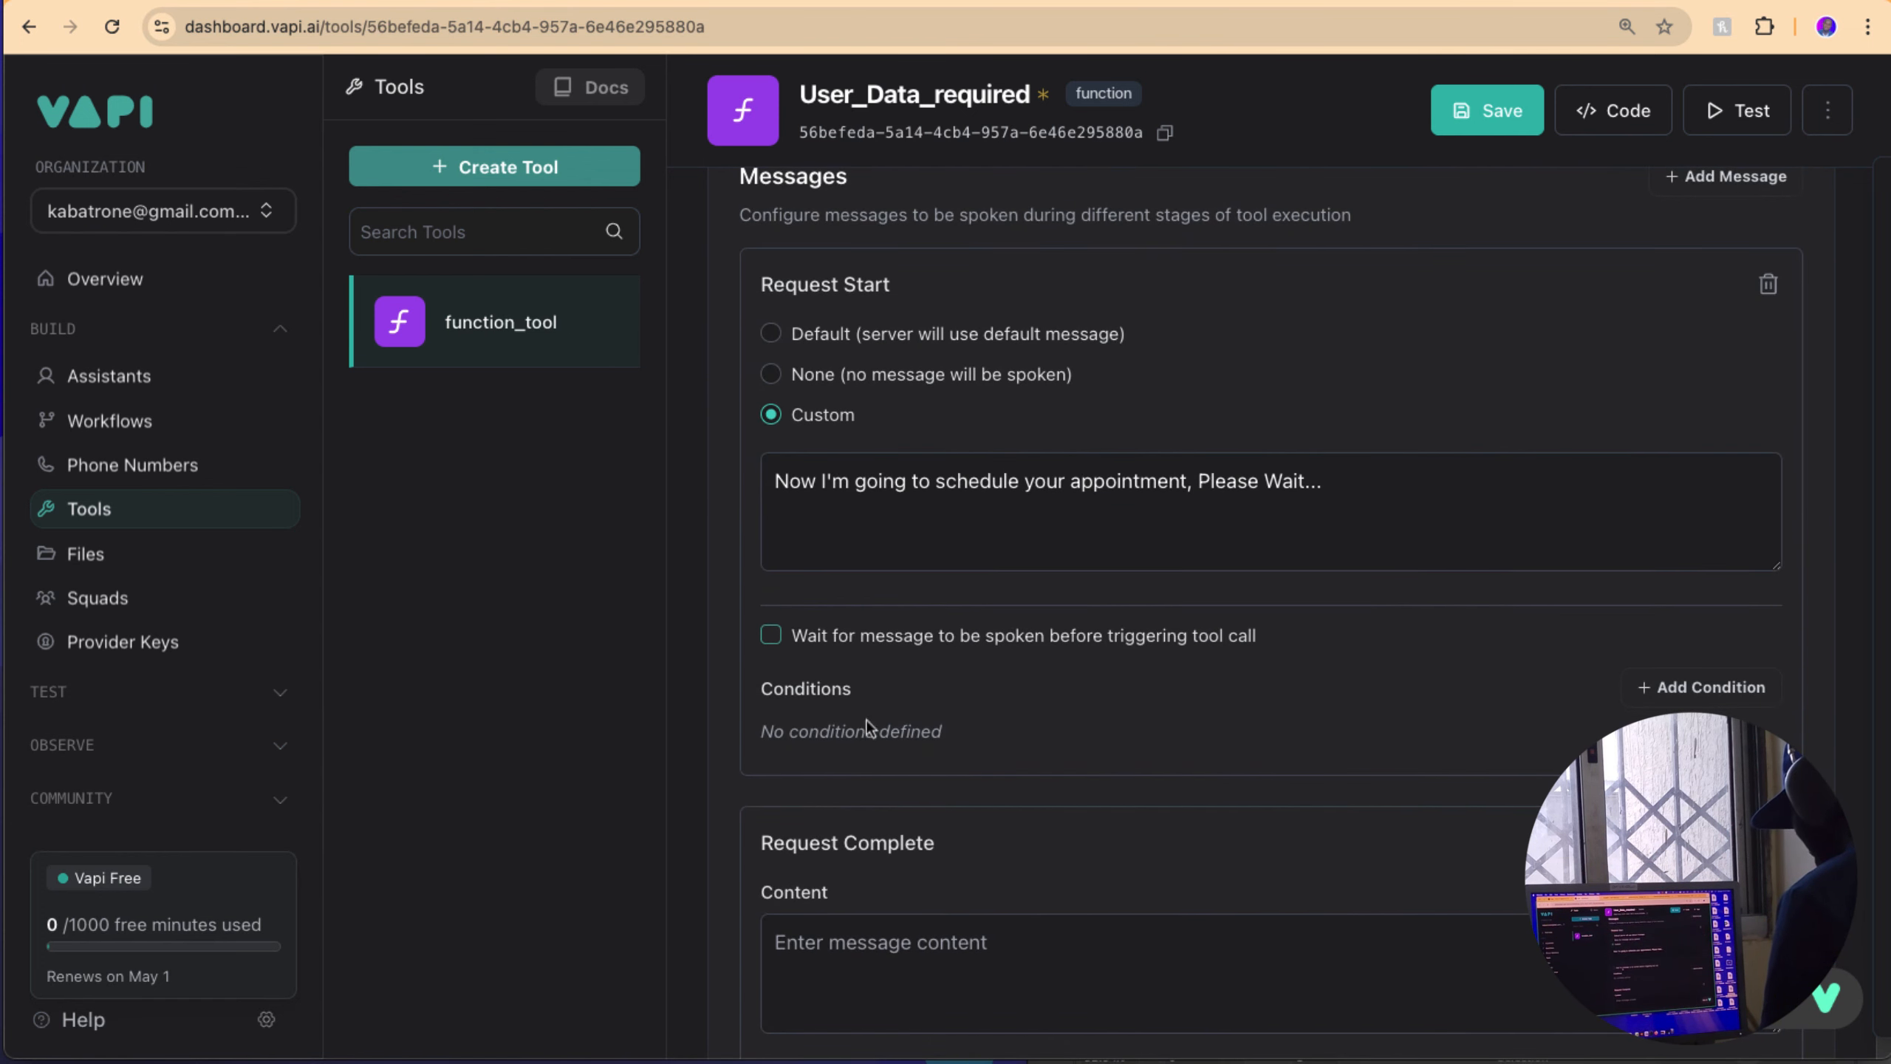
pyautogui.scroll(-3, 866, 718)
pyautogui.click(897, 663)
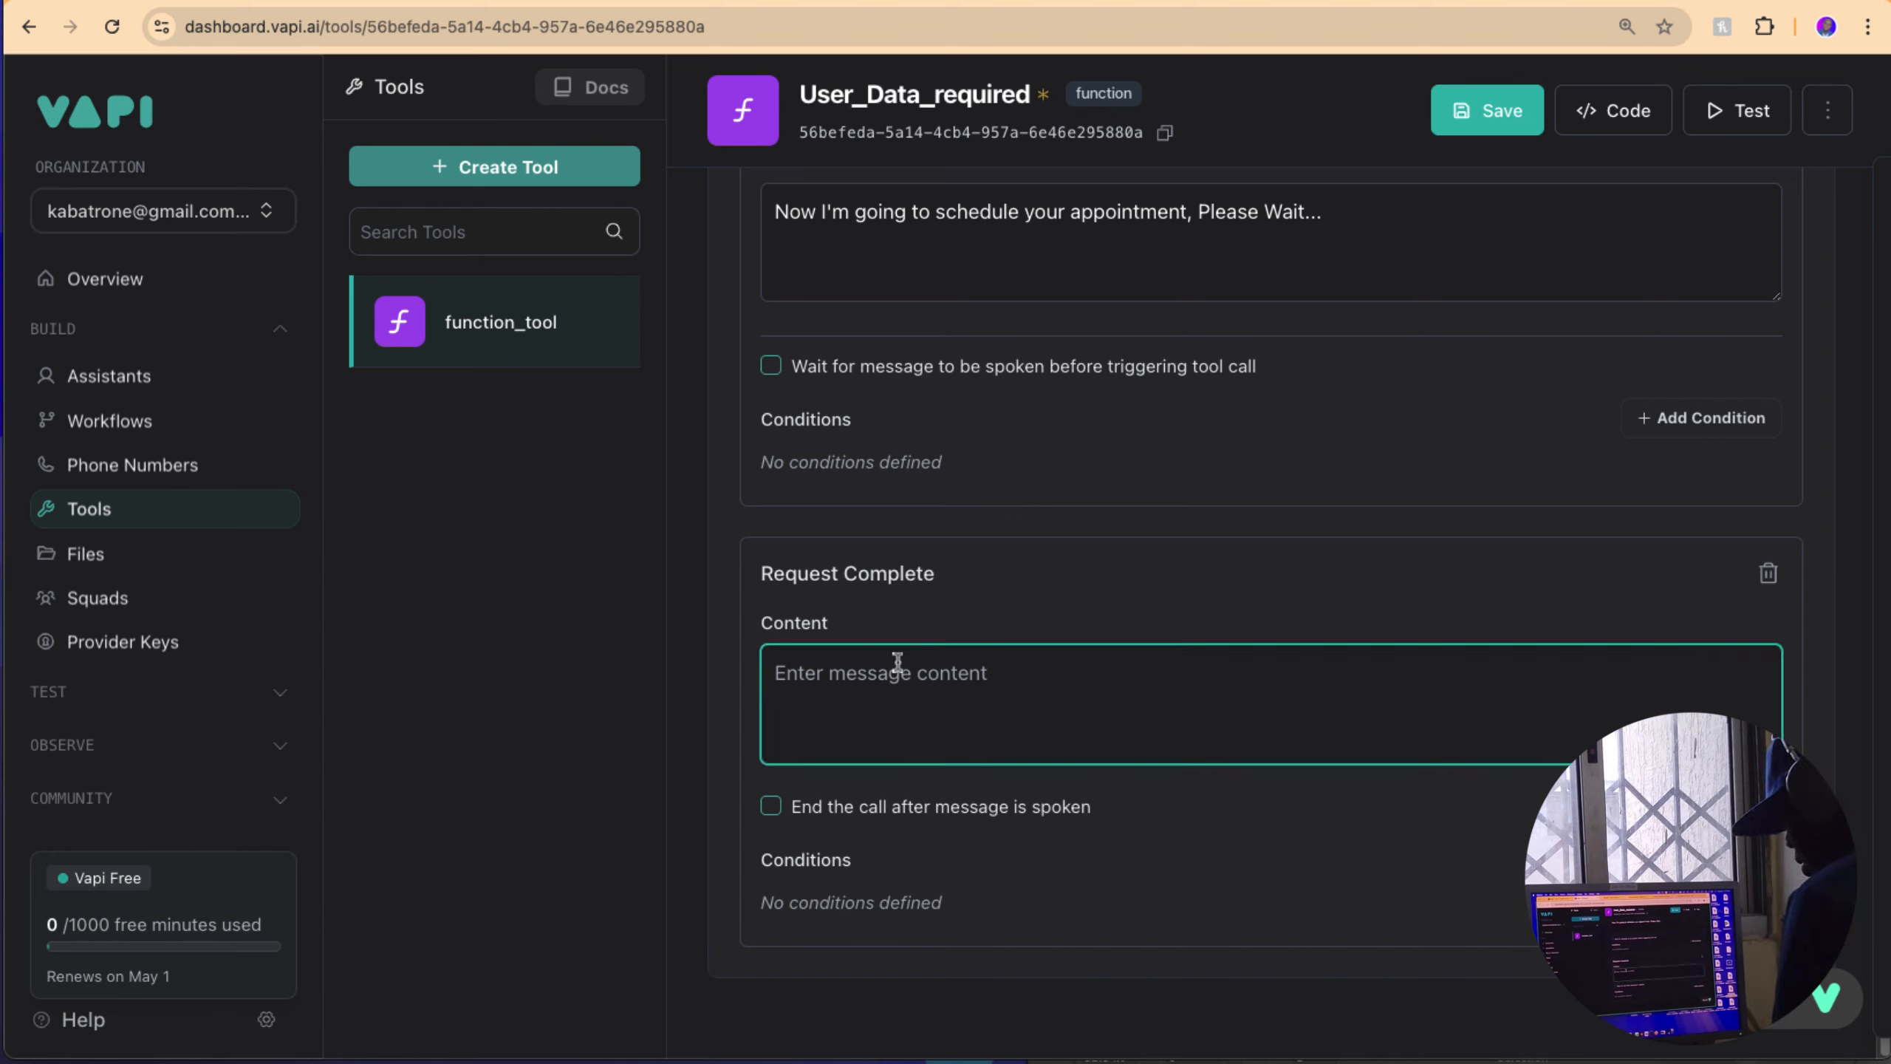
pyautogui.write('Your')
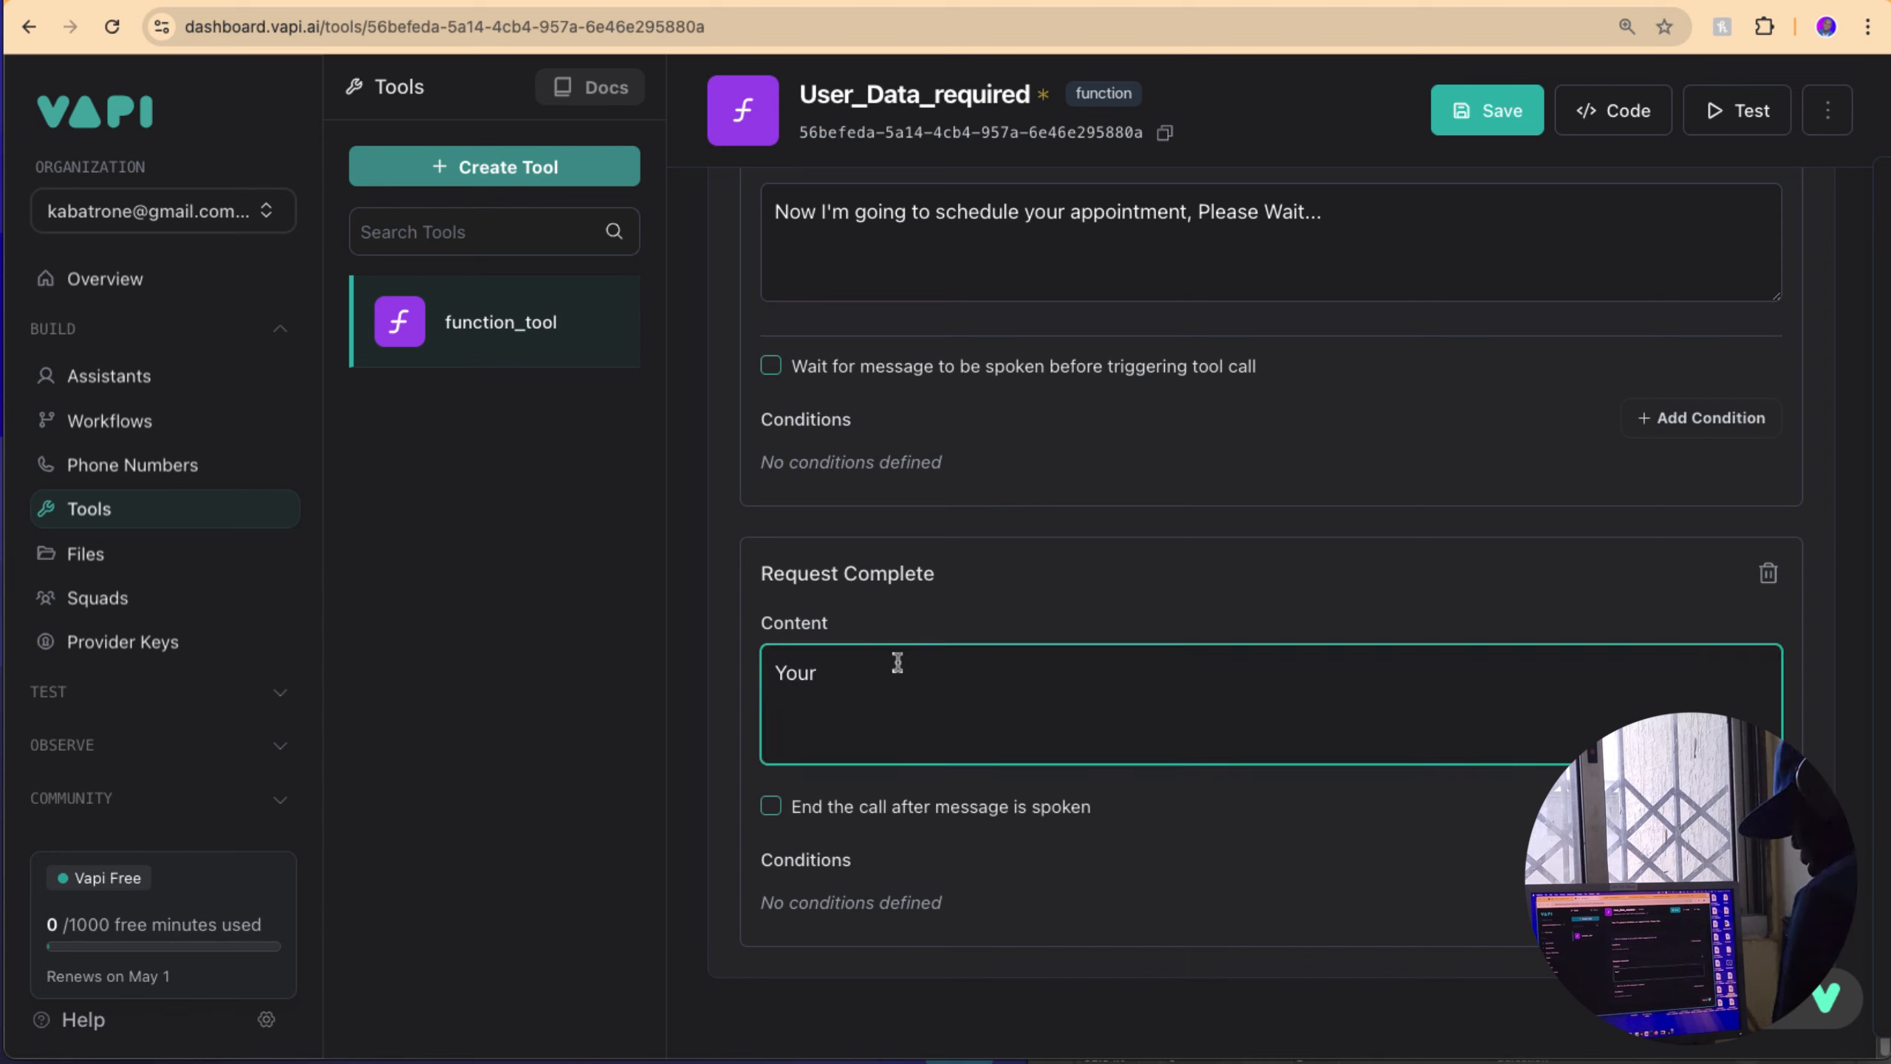
pyautogui.write(' appointment has been schedule. So thank for Waiting. Do you have anotehr request i can help to day')
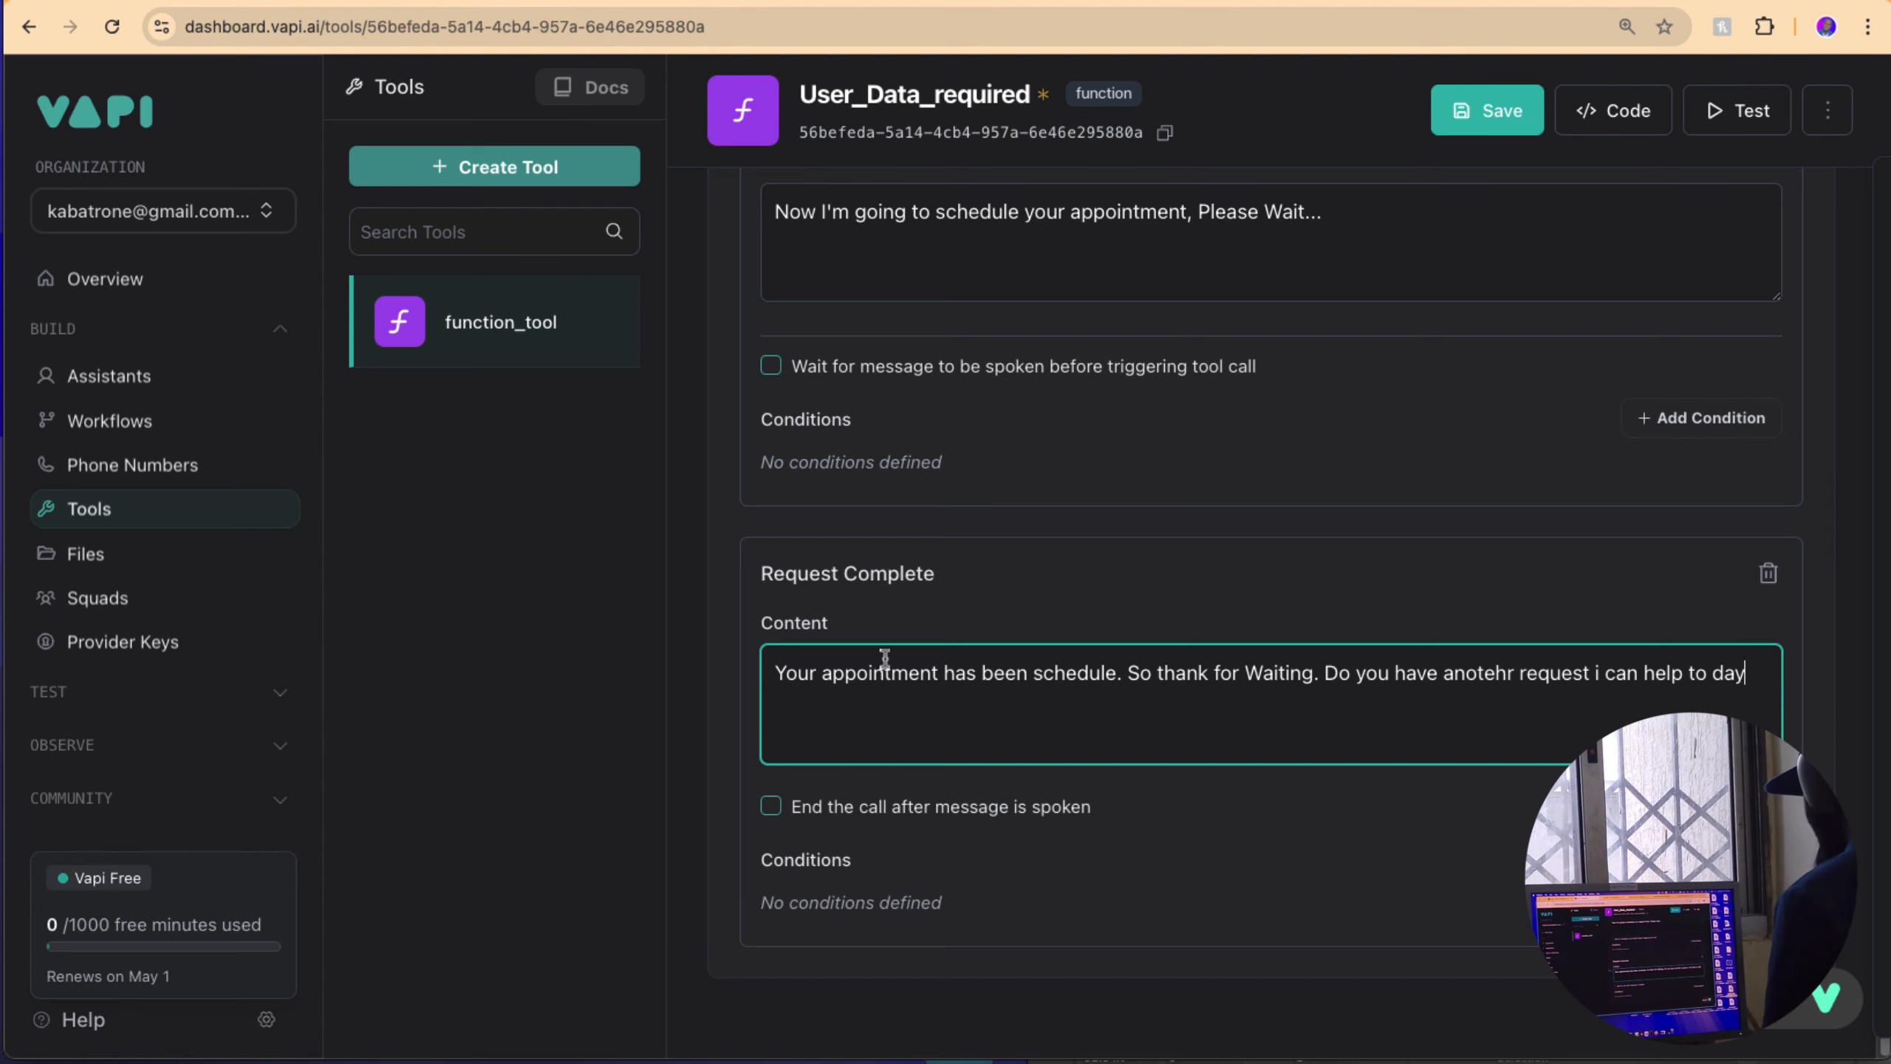
pyautogui.scroll(1, 885, 657)
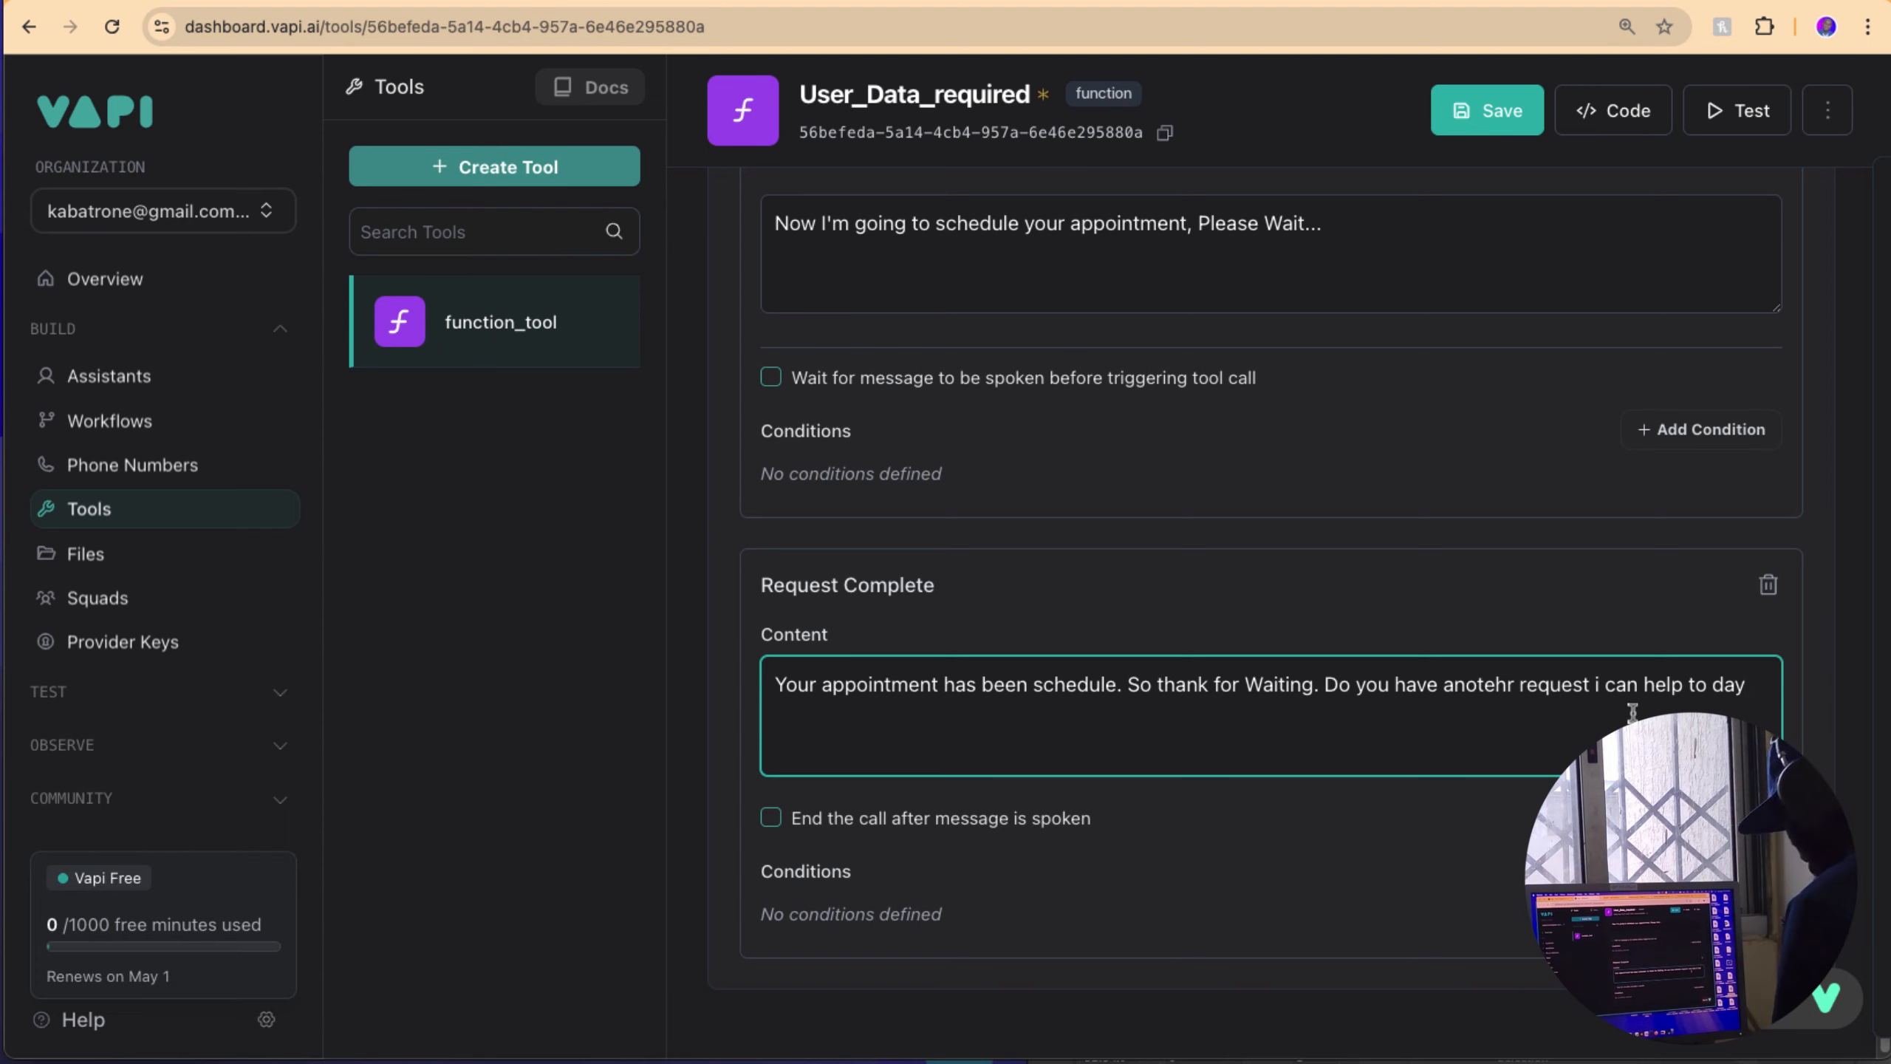
pyautogui.write('?')
pyautogui.scroll(6, 1578, 620)
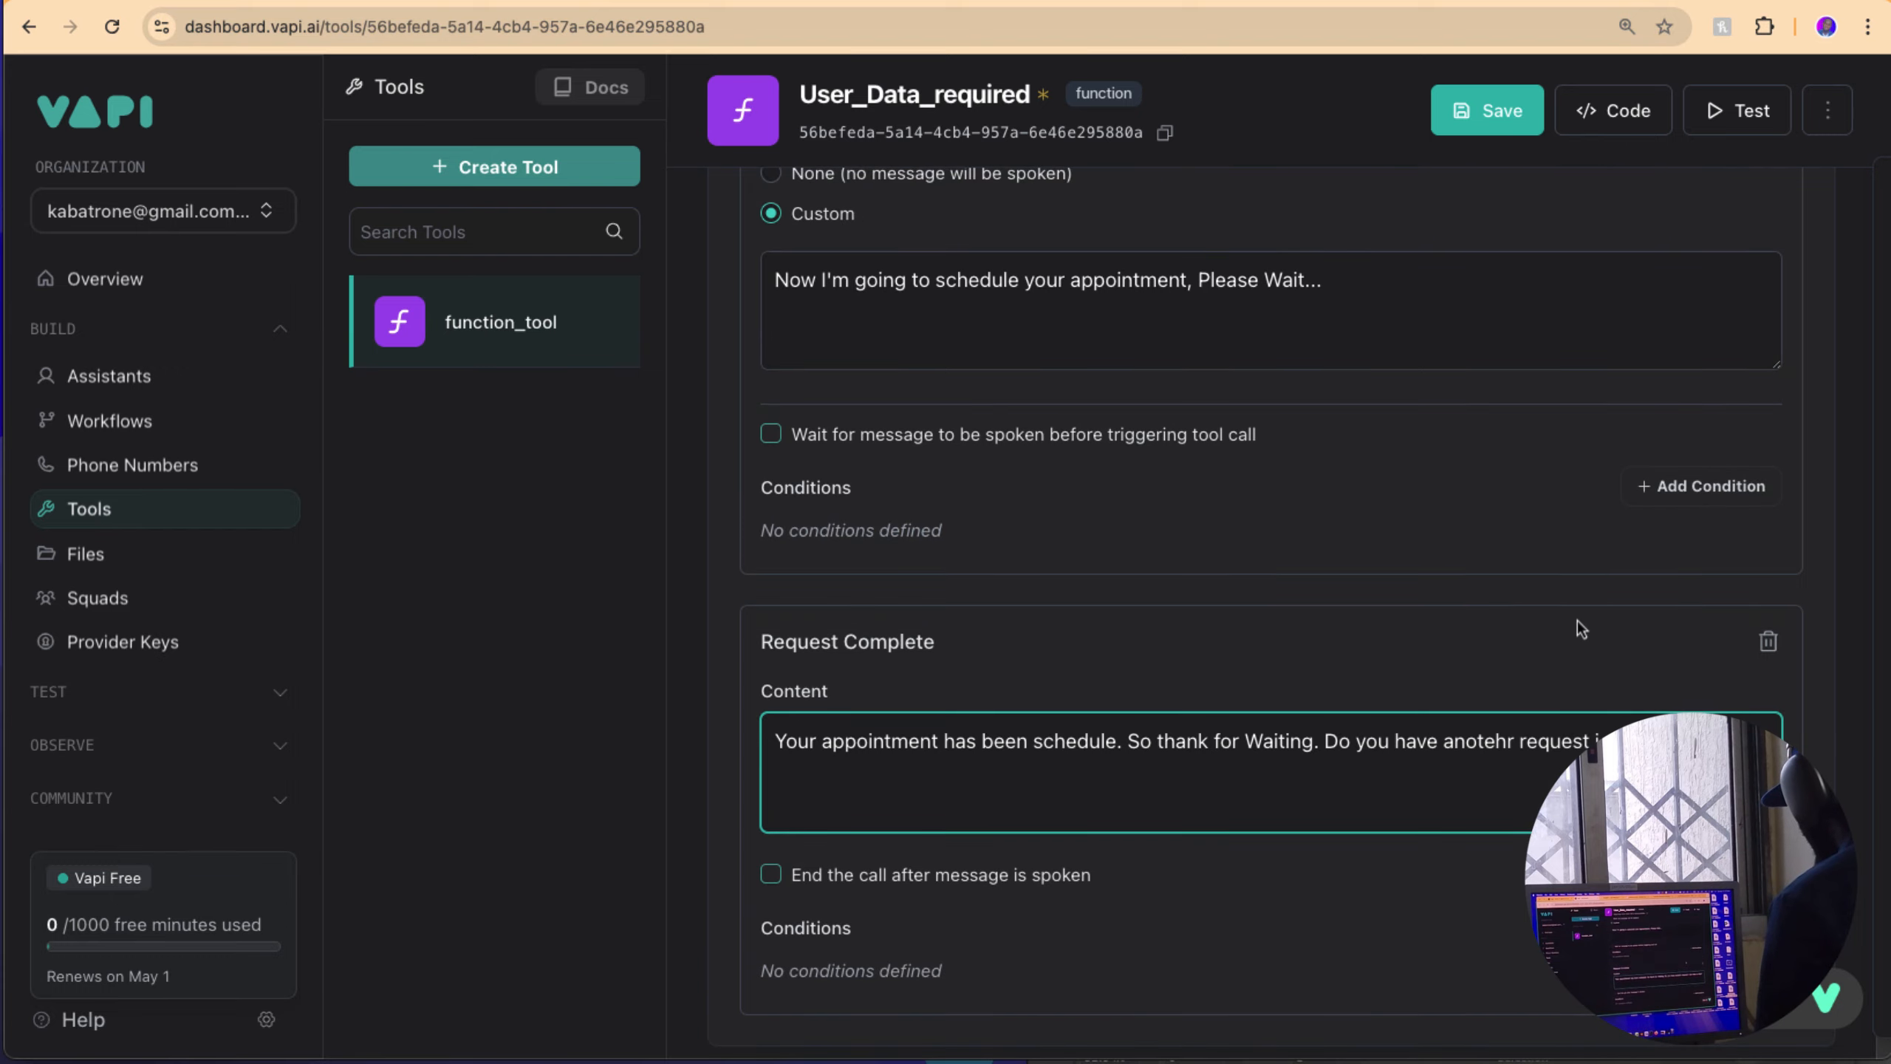
pyautogui.scroll(10, 1280, 535)
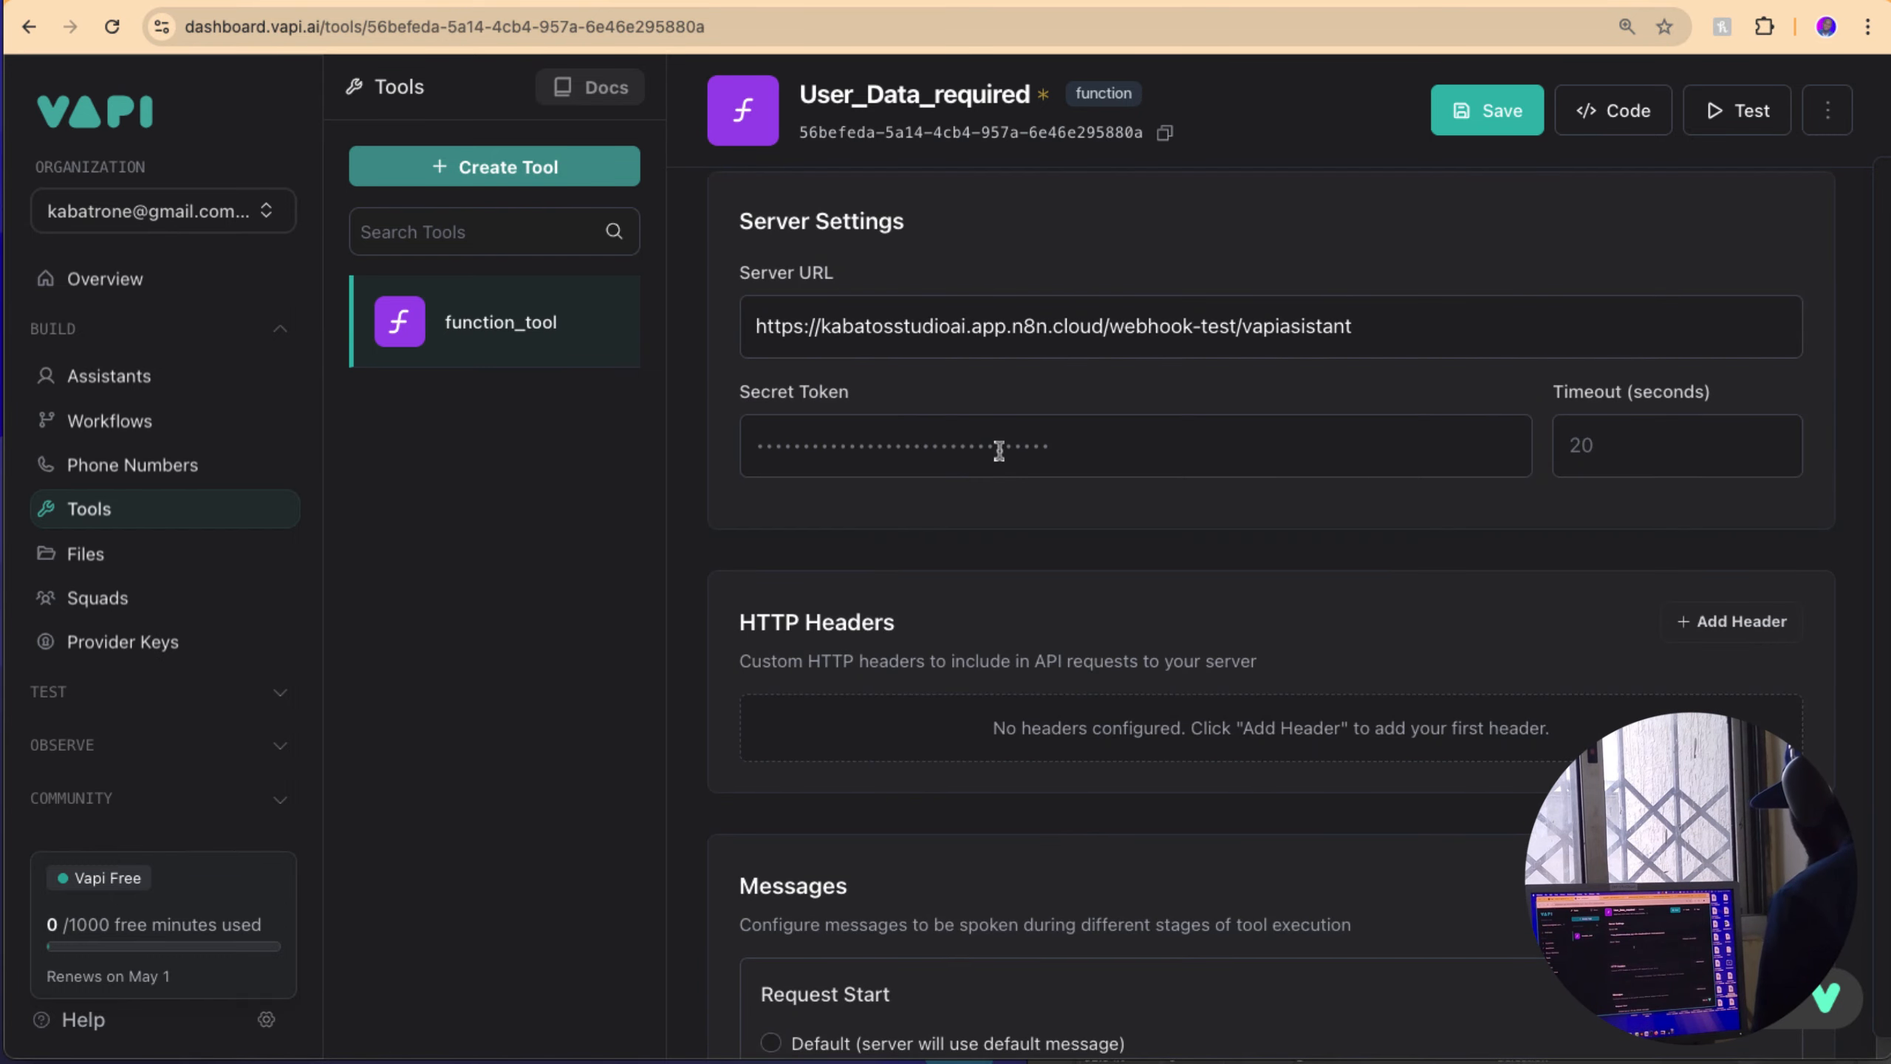
pyautogui.scroll(-12, 984, 484)
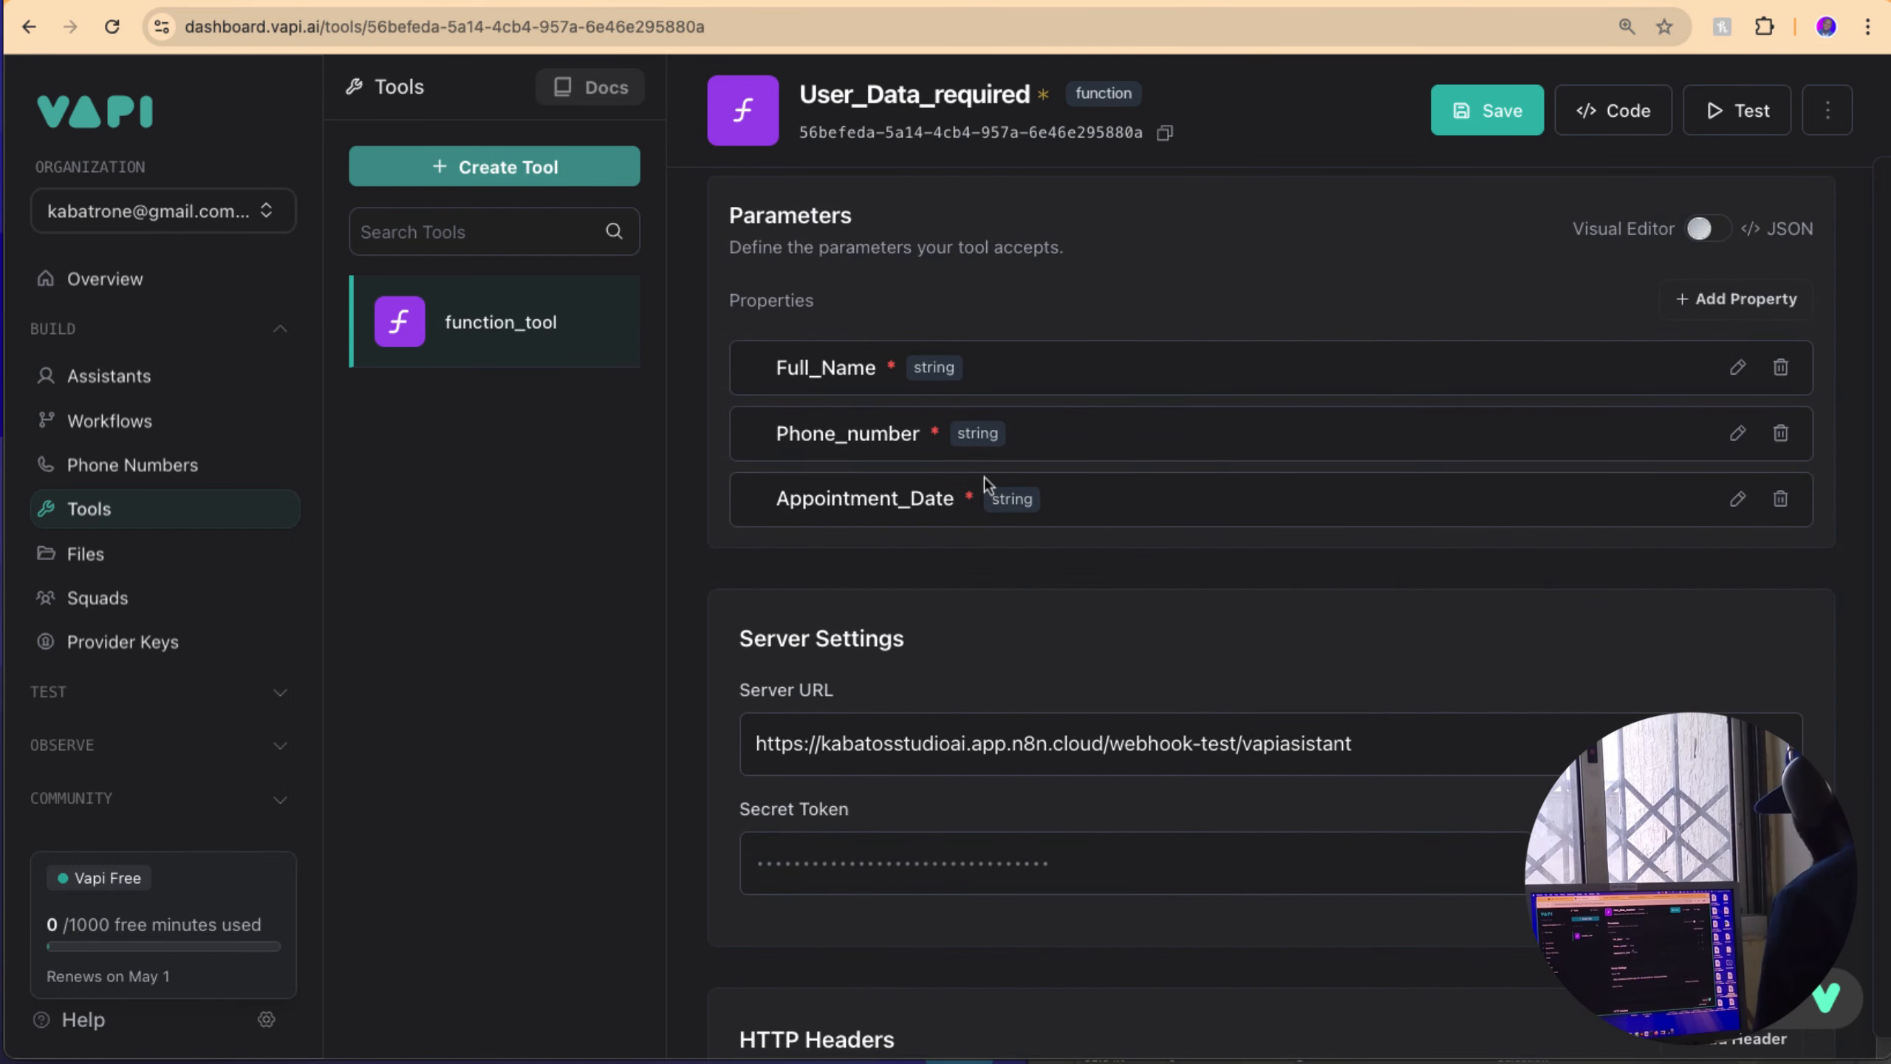
# Step: Add a Request Failed message to the User_Data_required tool reading "I have an insue with the appointment. Please let me try again.."
pyautogui.scroll(-5, 1605, 670)
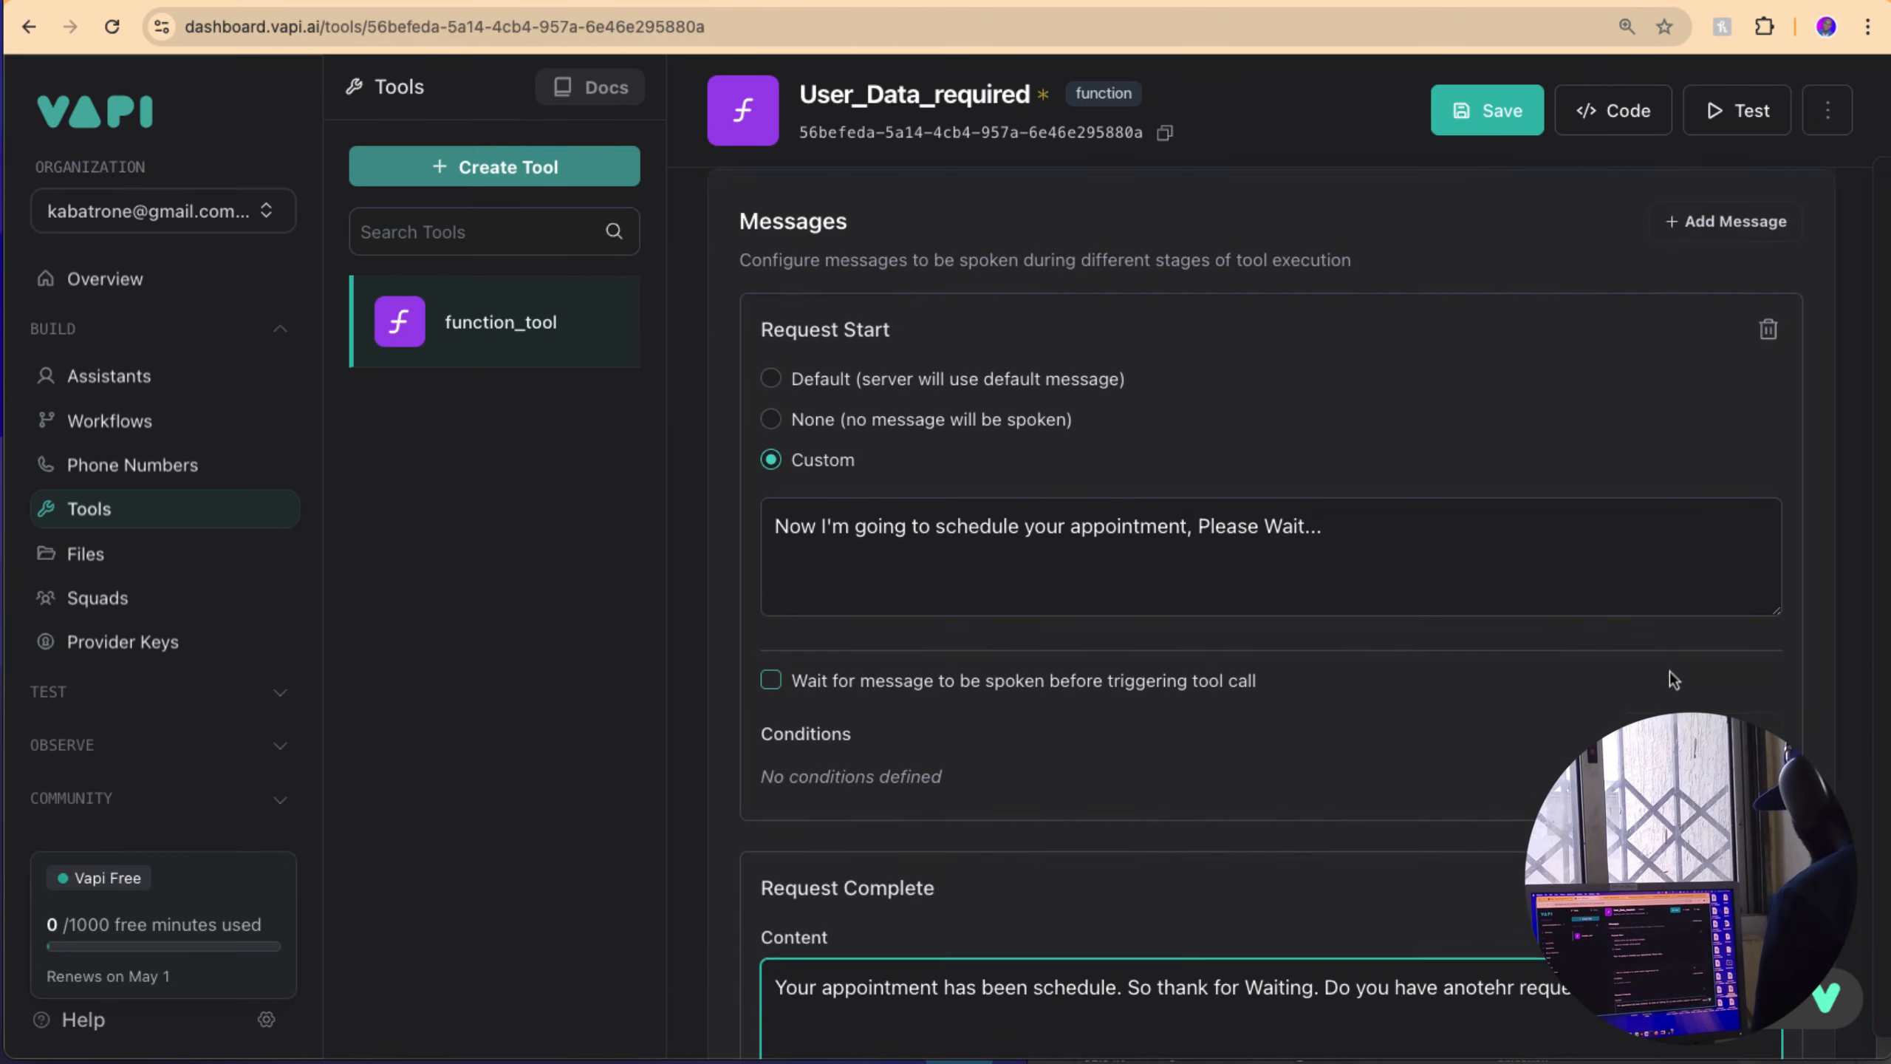
pyautogui.scroll(6, 1706, 438)
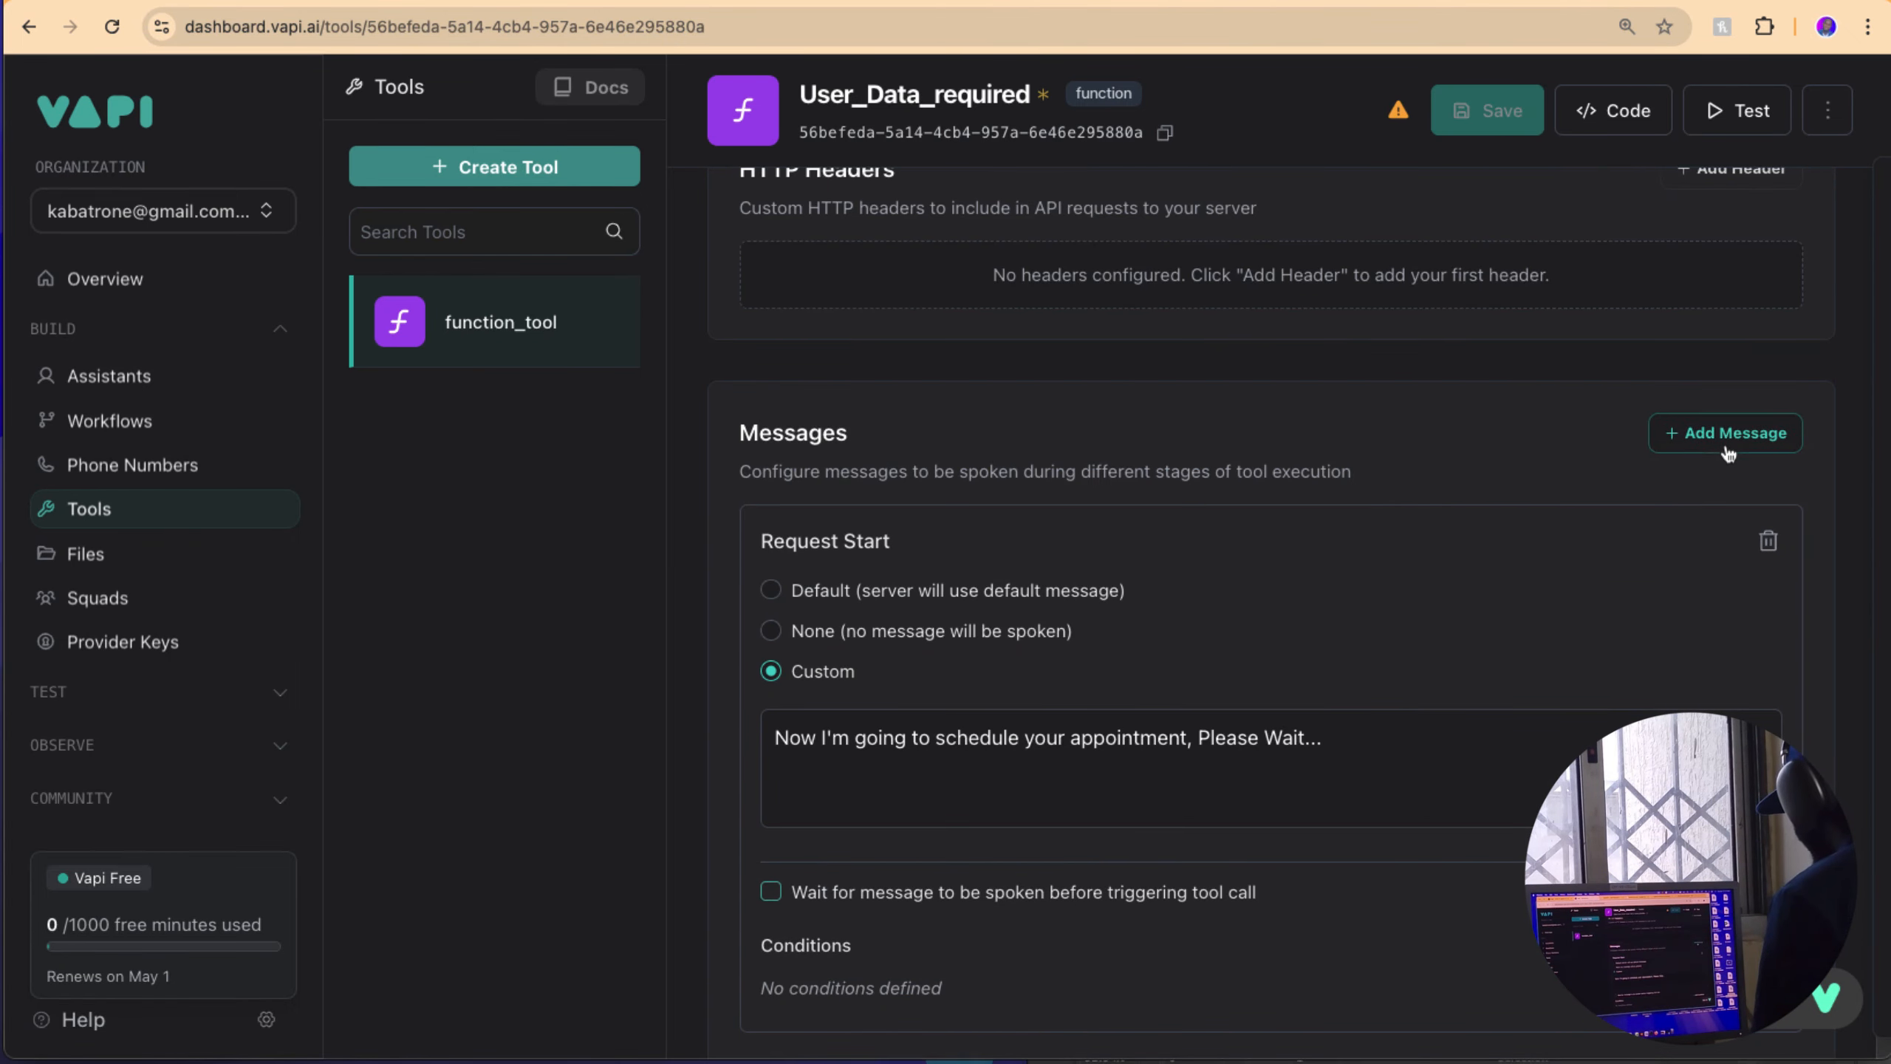
pyautogui.click(1723, 440)
pyautogui.click(1704, 492)
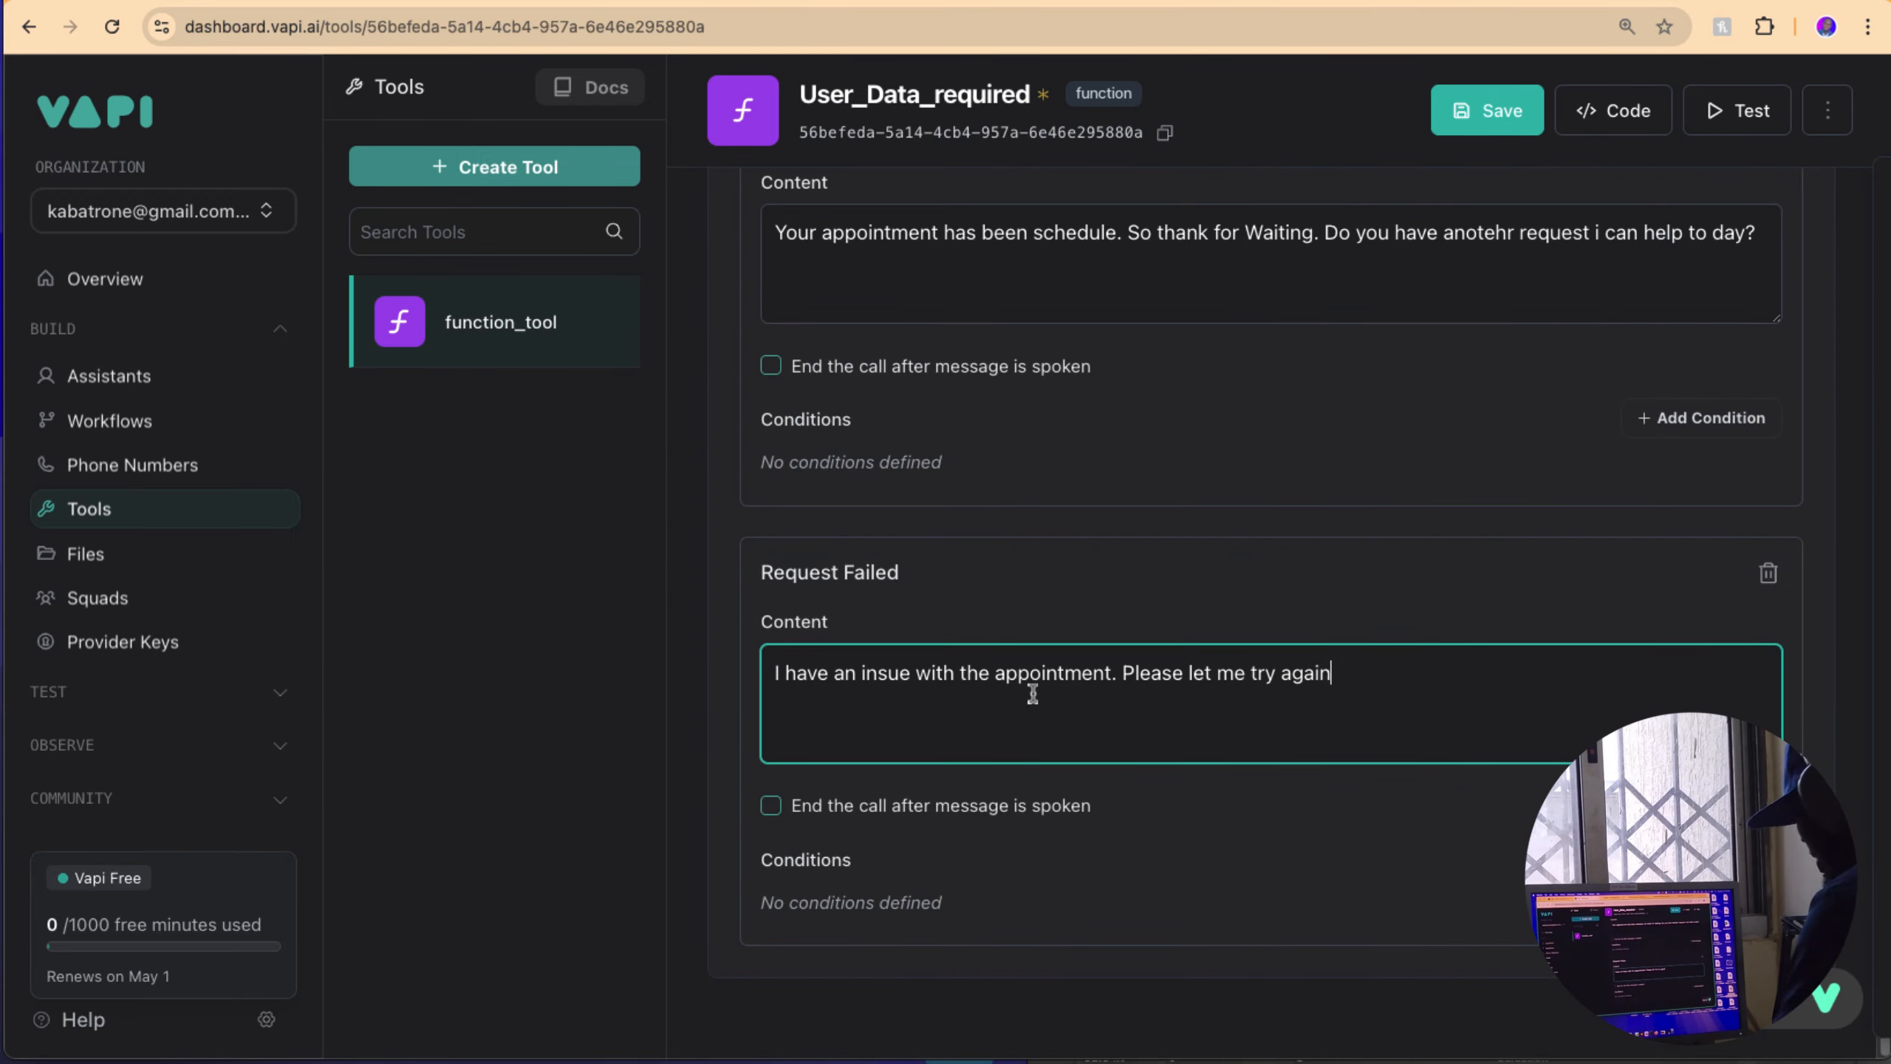
pyautogui.write('..')
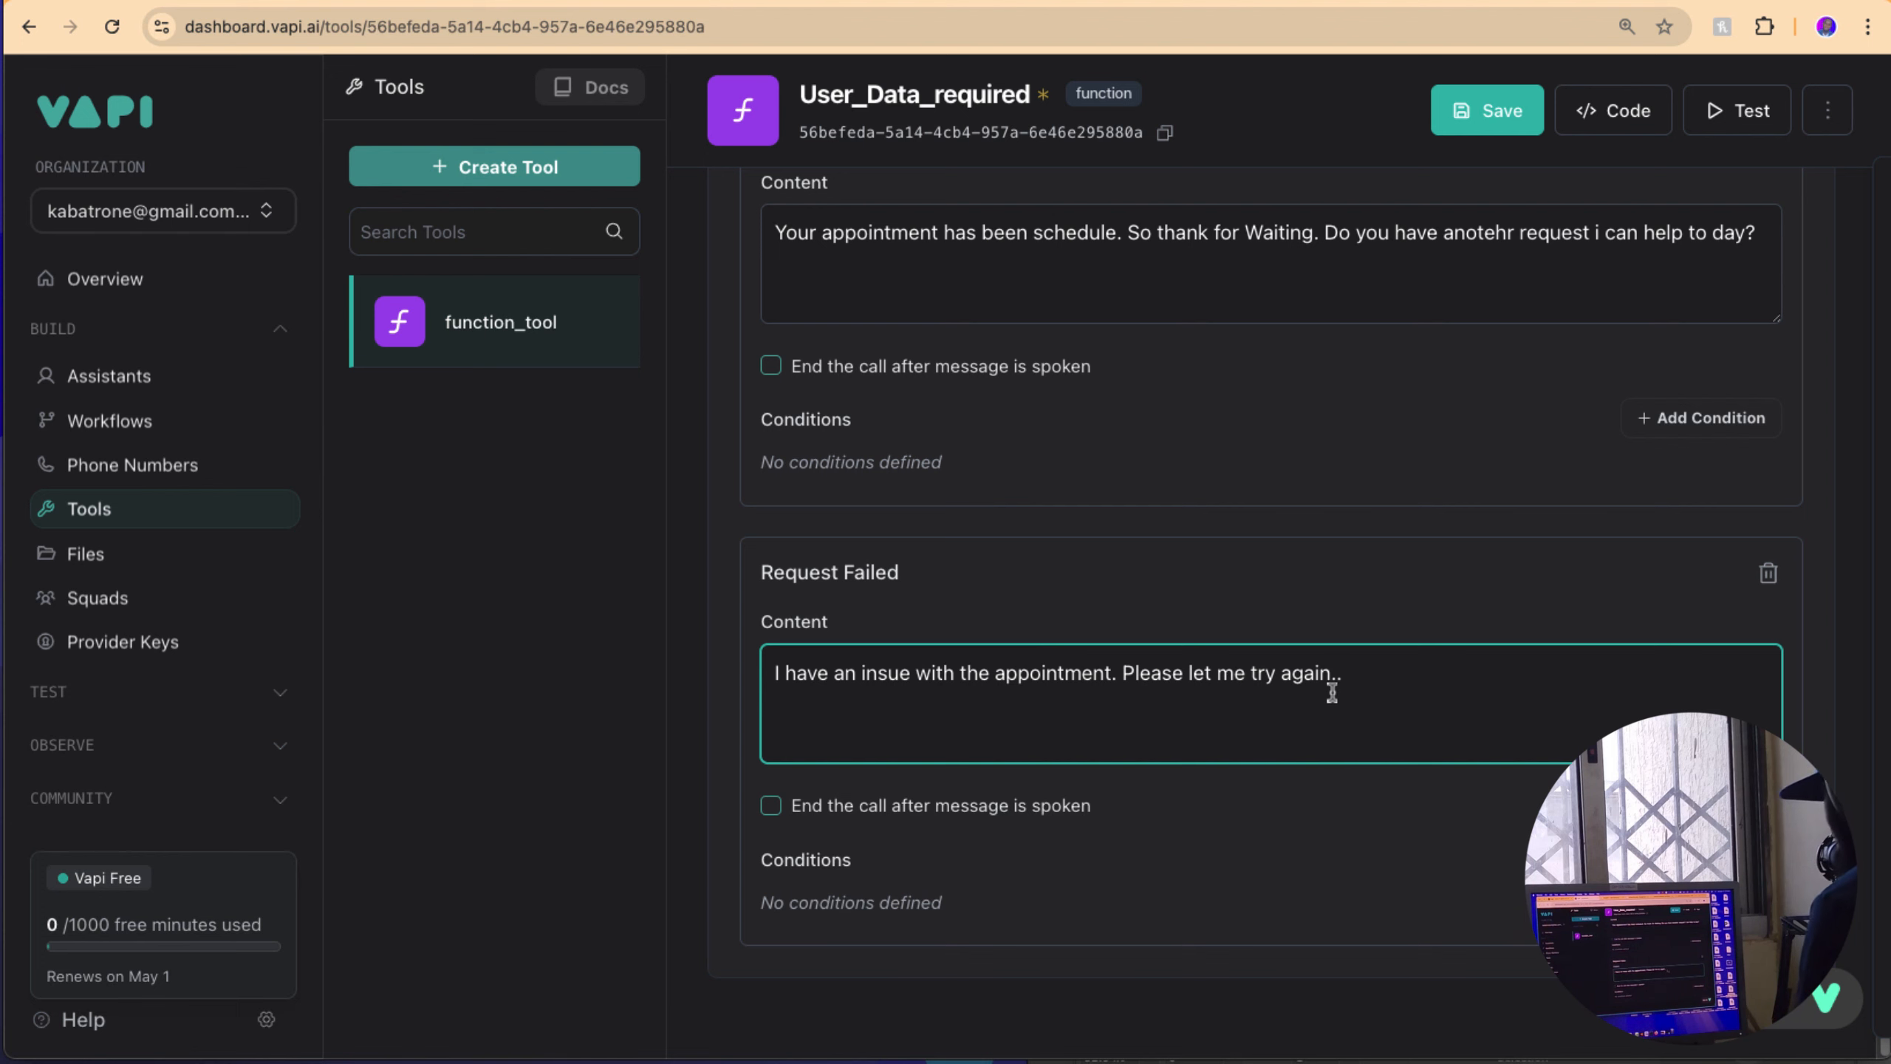
# Step: Review the tool's server settings and parameters, switch to n8n, and start a test run of the webhook workflow
pyautogui.scroll(10, 1393, 646)
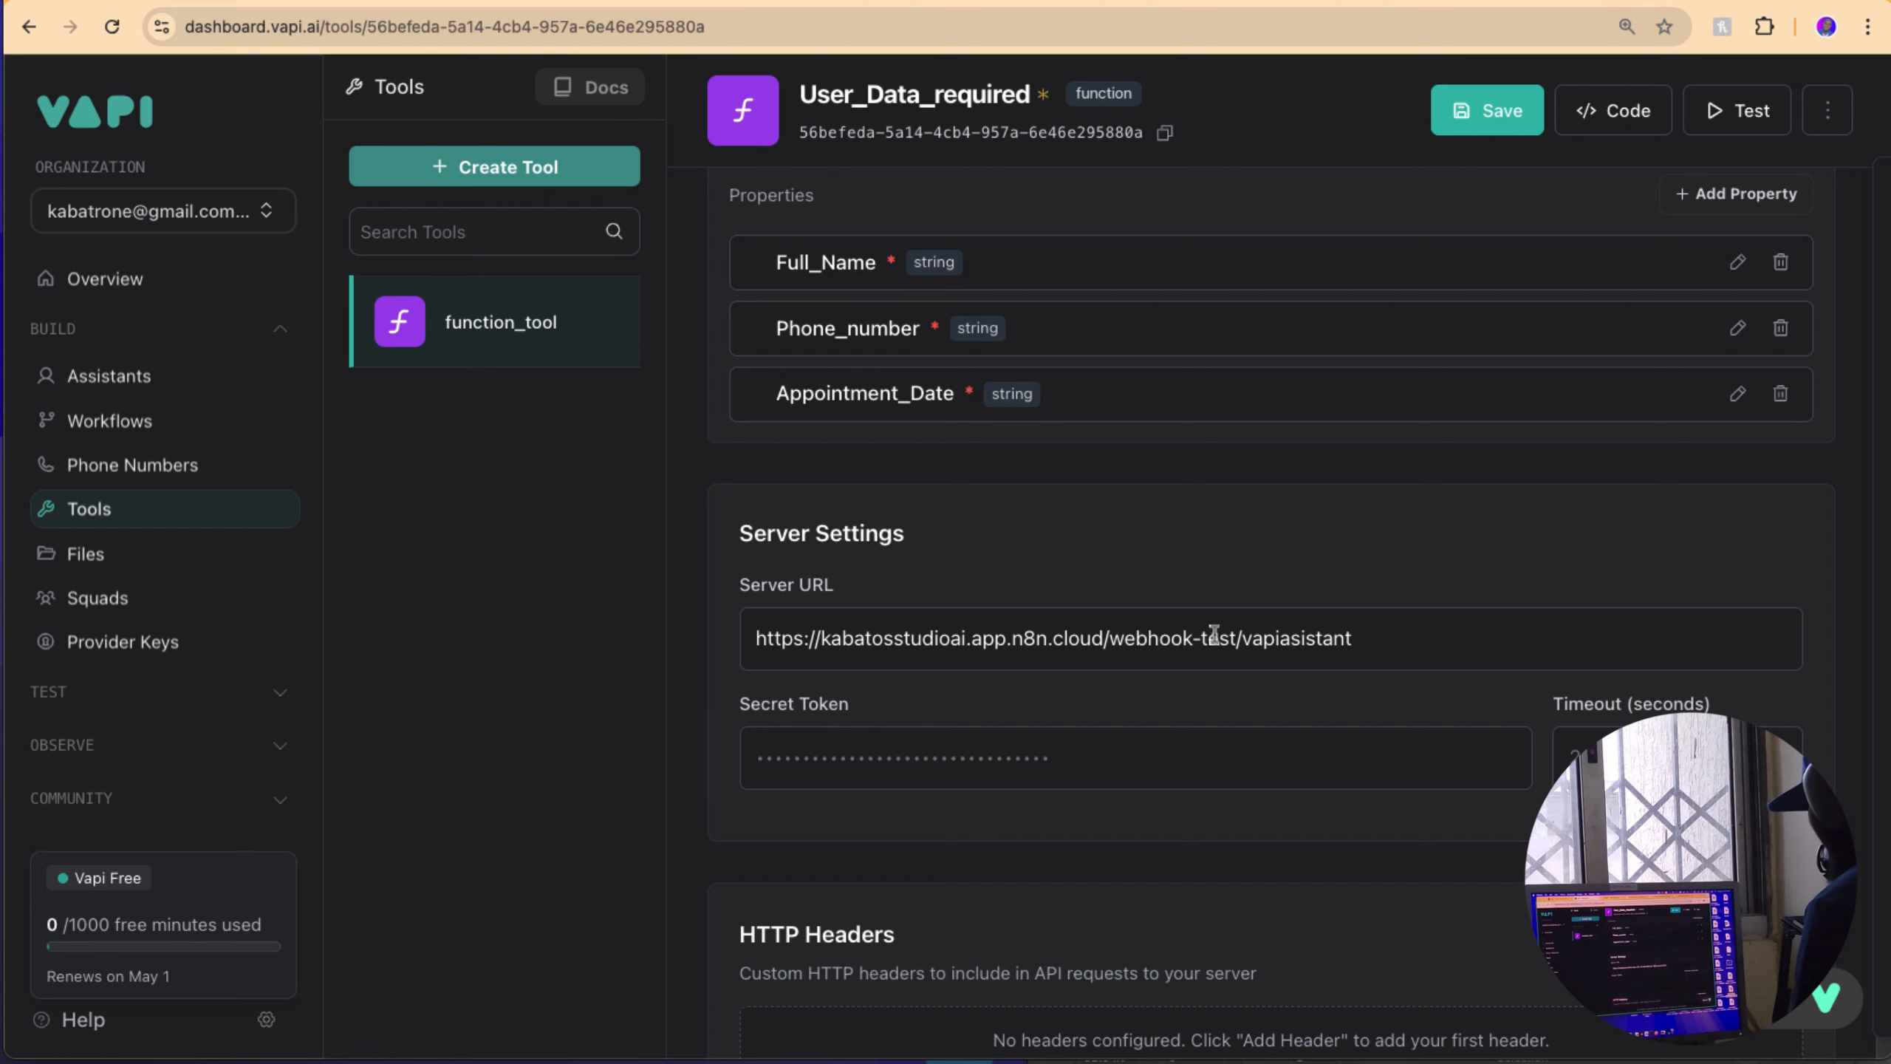
pyautogui.scroll(5, 1216, 647)
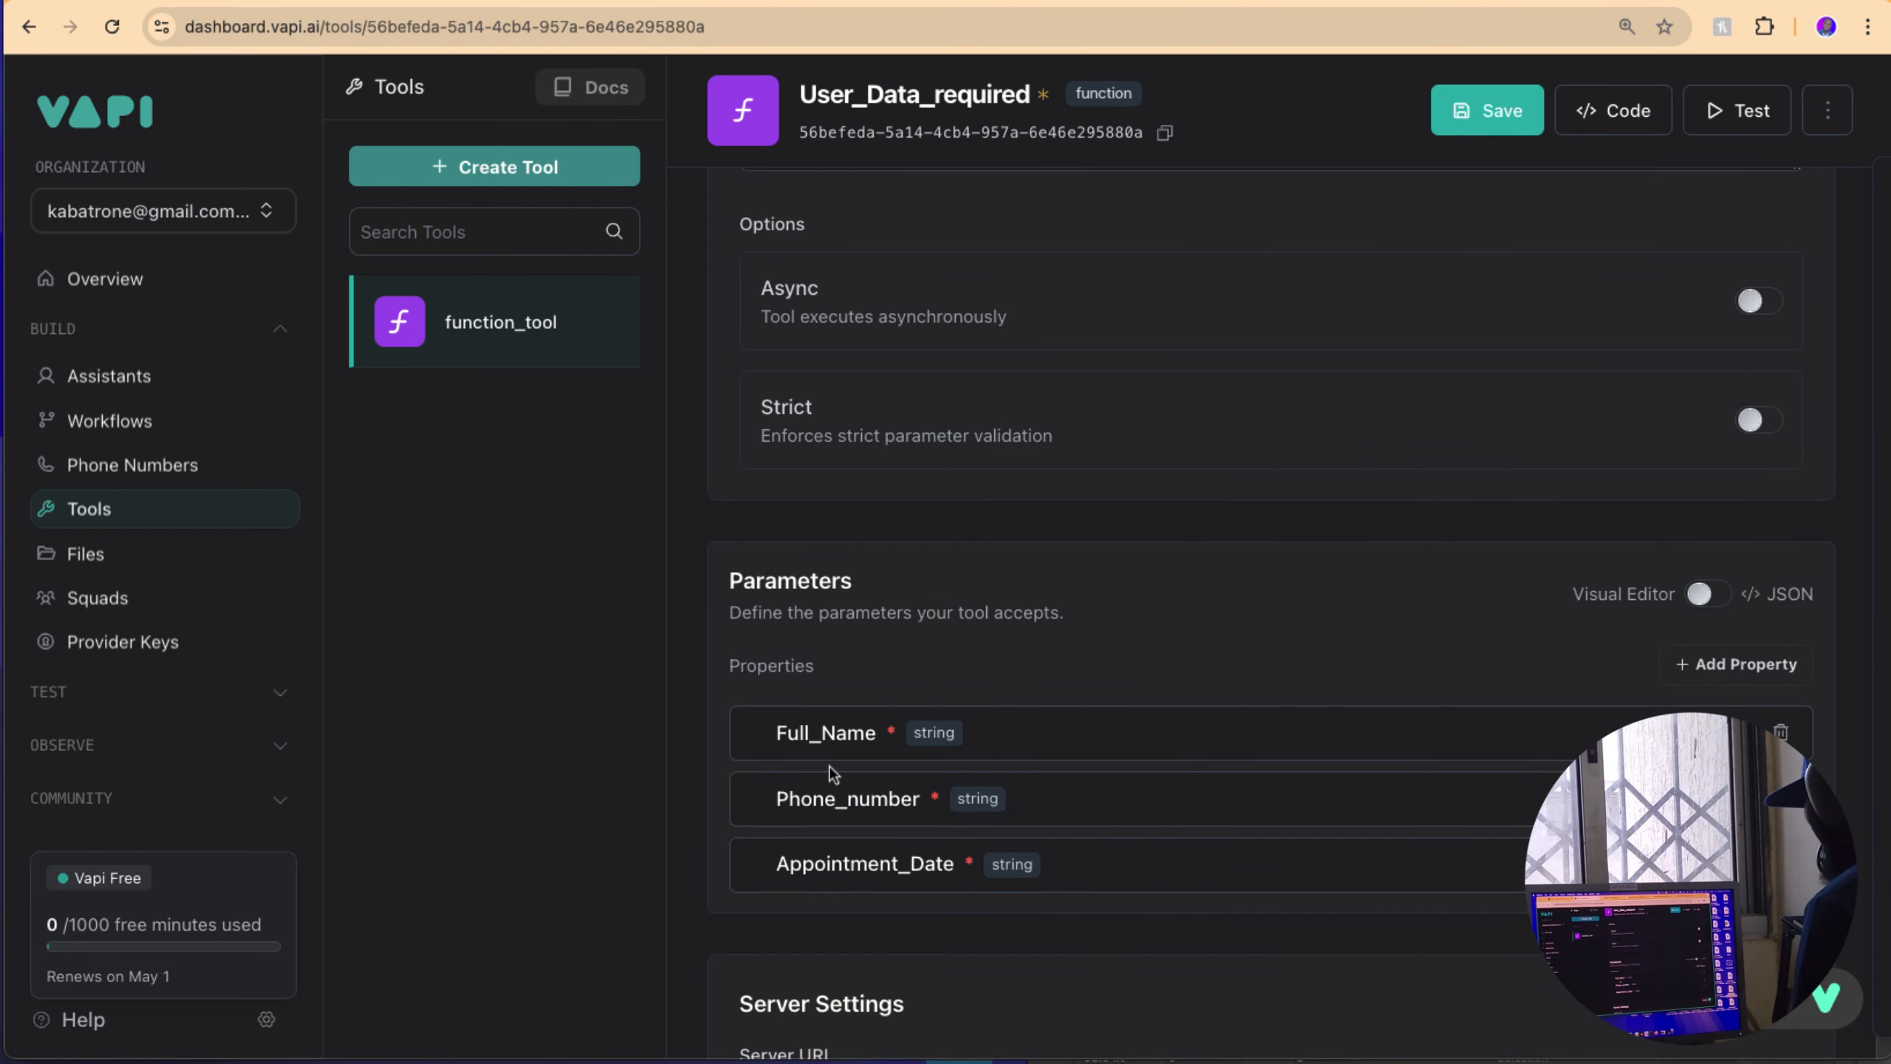
pyautogui.scroll(5, 833, 774)
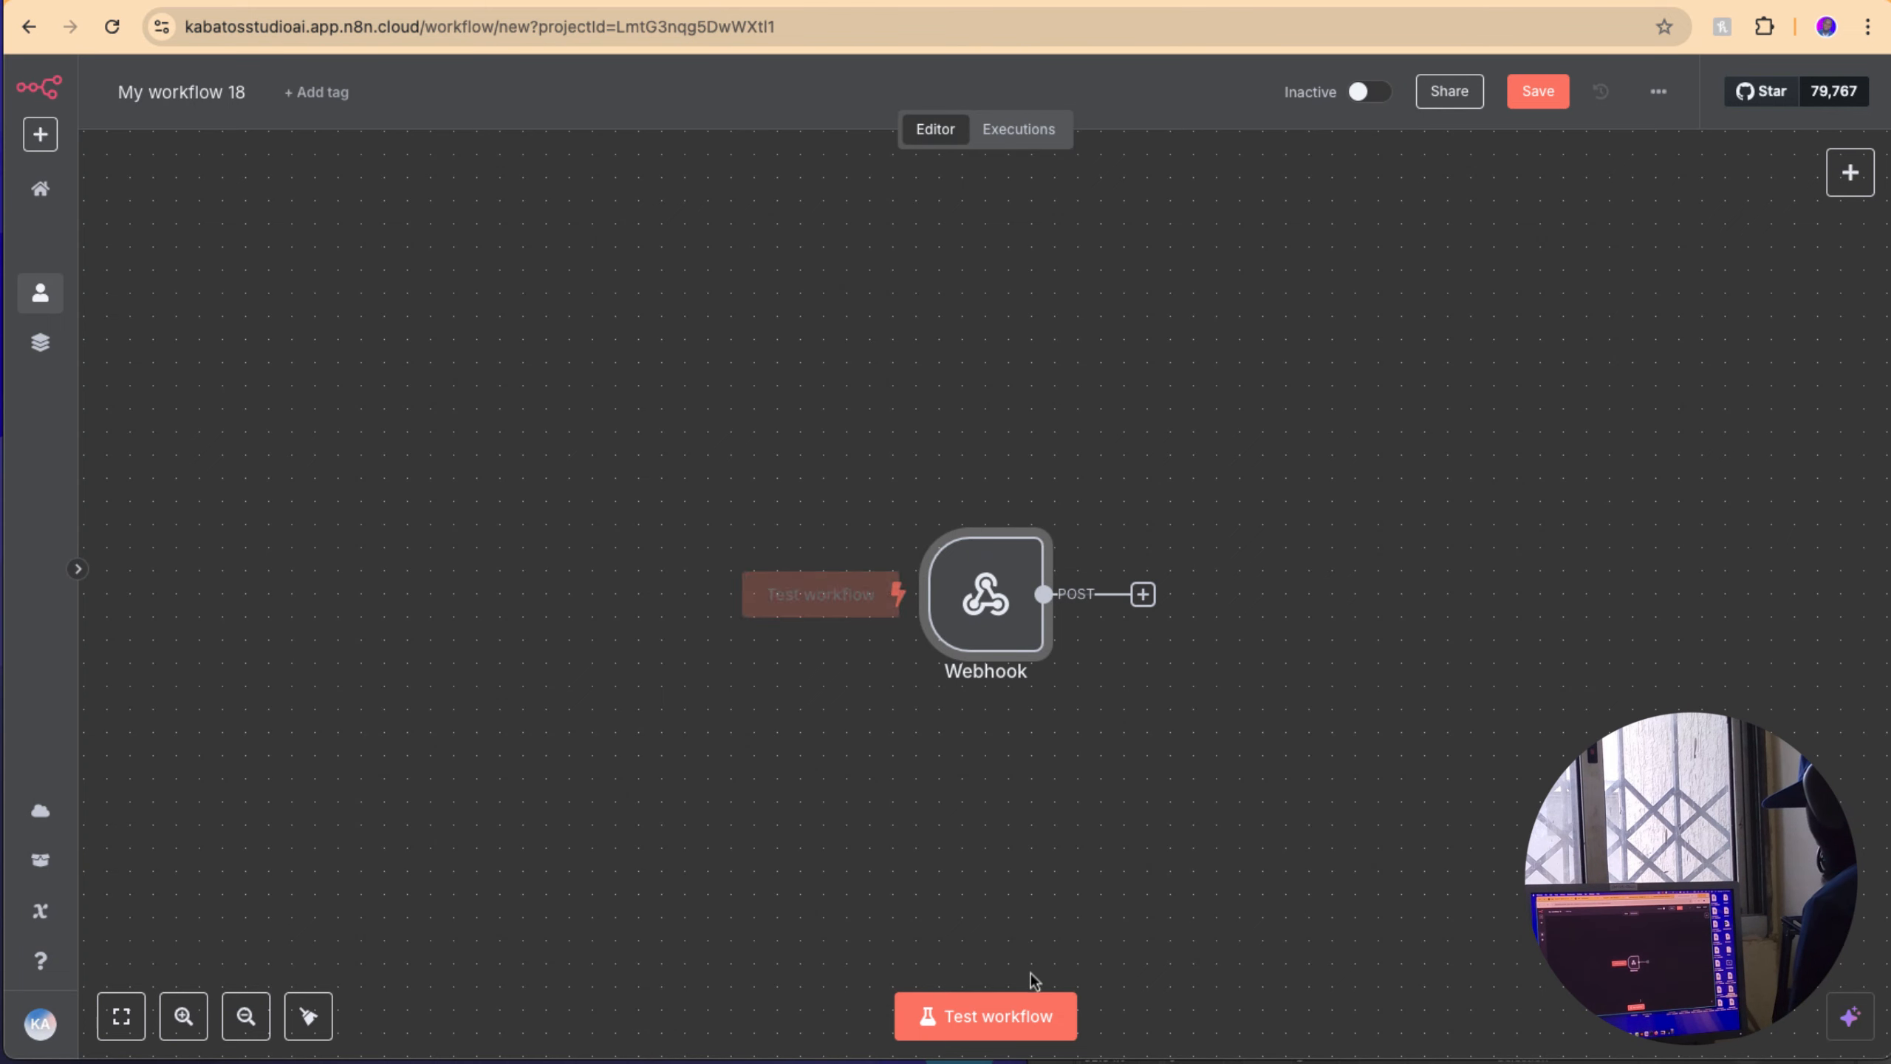
pyautogui.click(1030, 987)
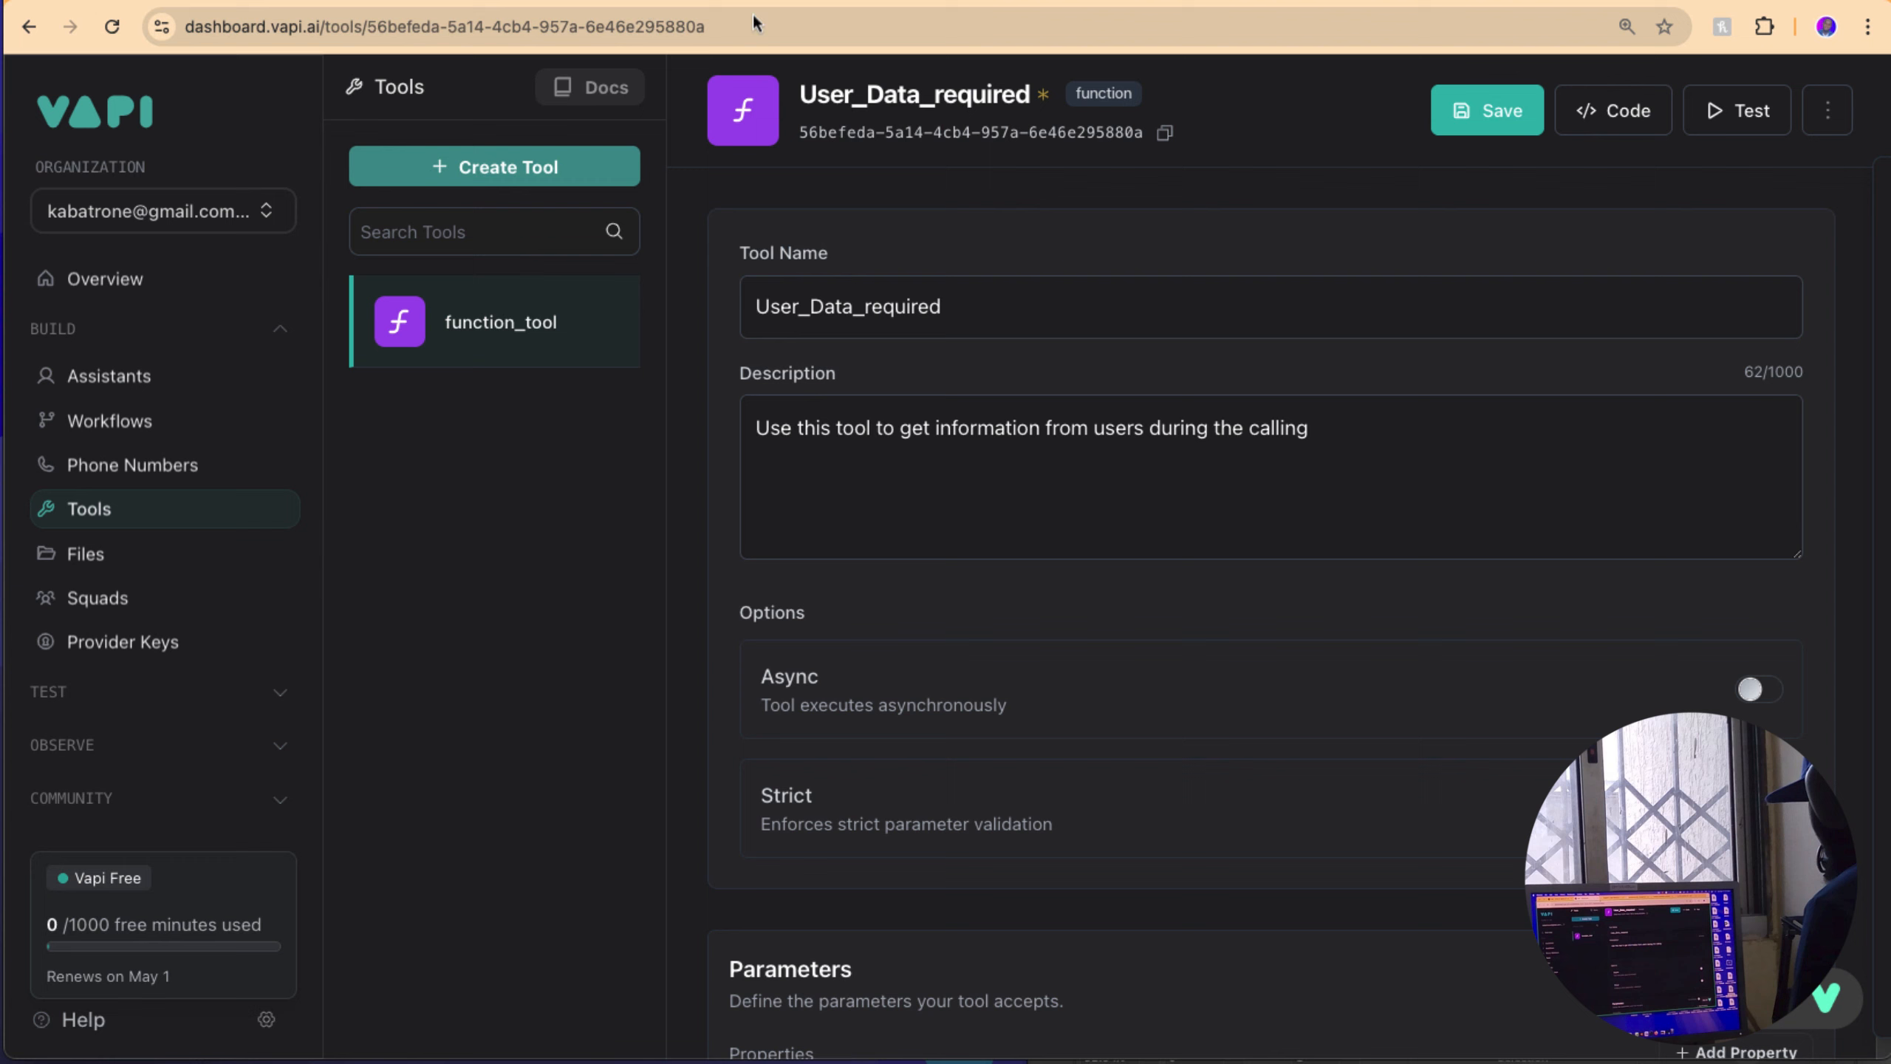
# Step: Switch to Vapi, save the User_Data_required tool, and send a test request with an empty body to its server URL
pyautogui.click(1740, 111)
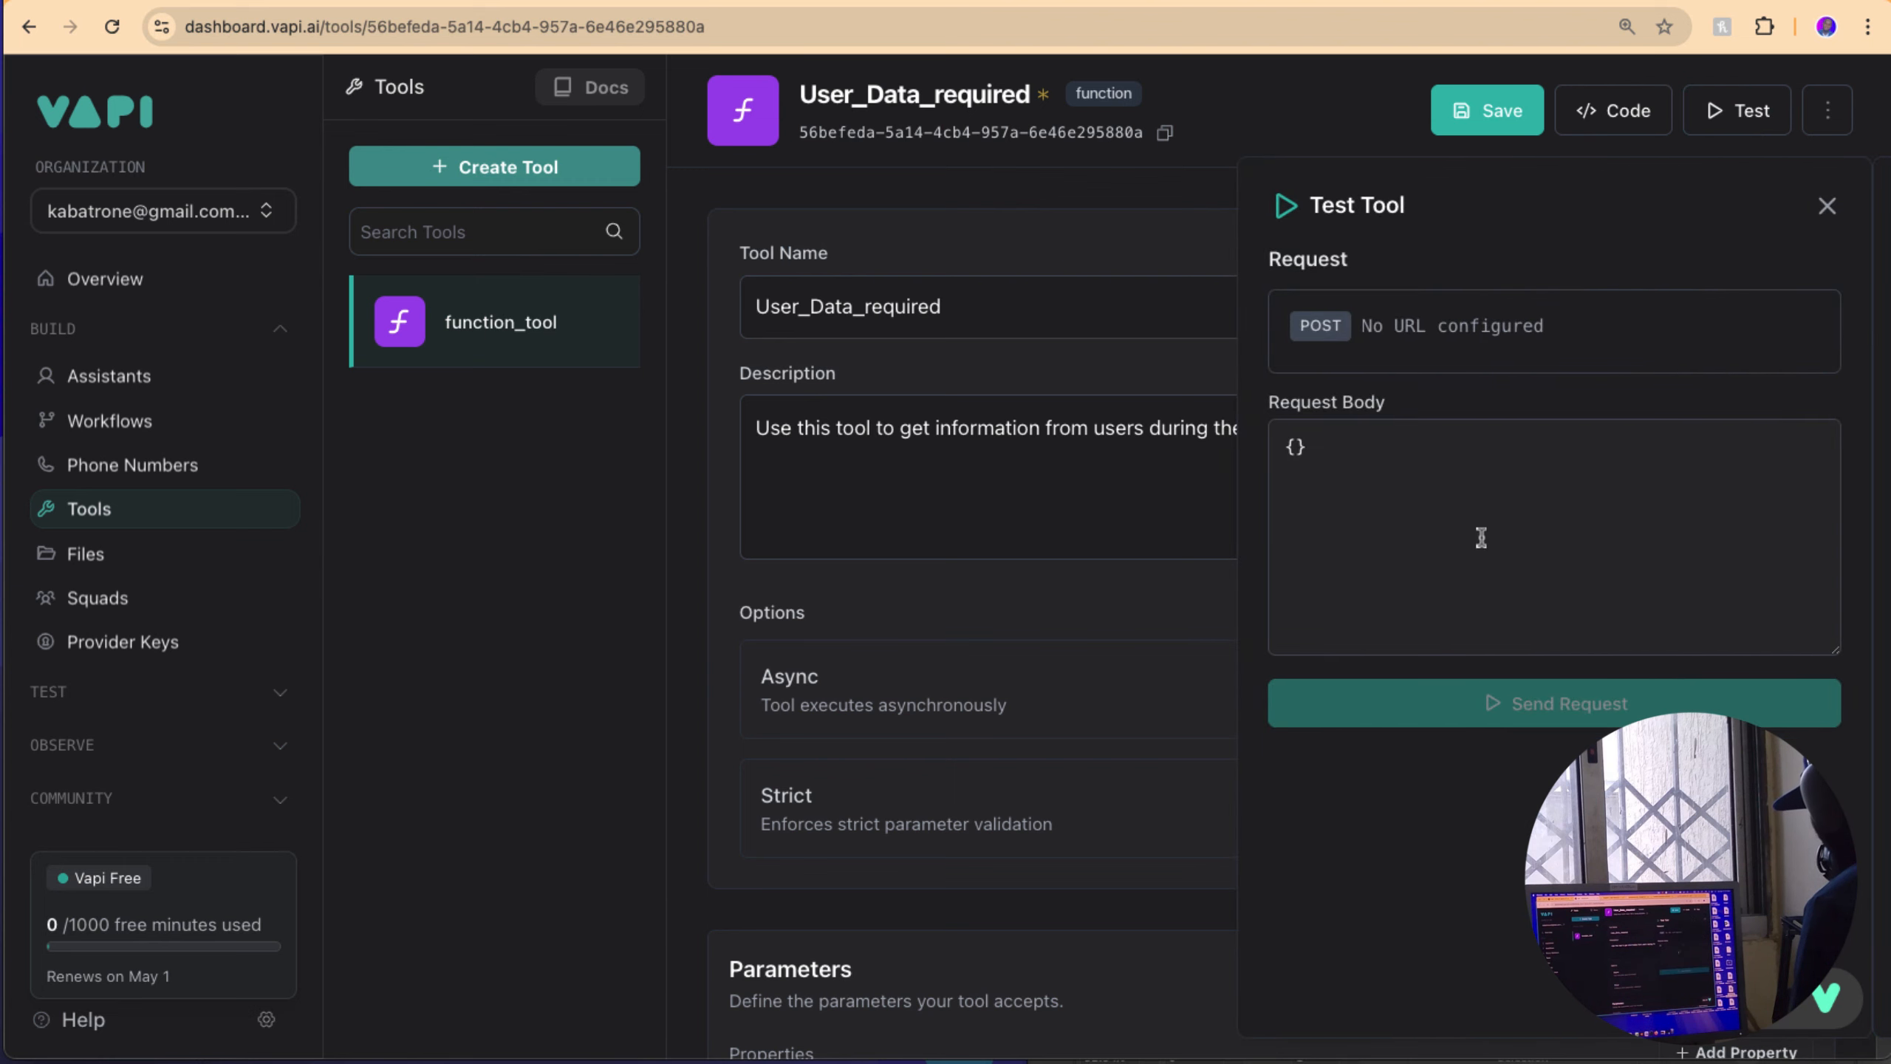
pyautogui.click(1494, 113)
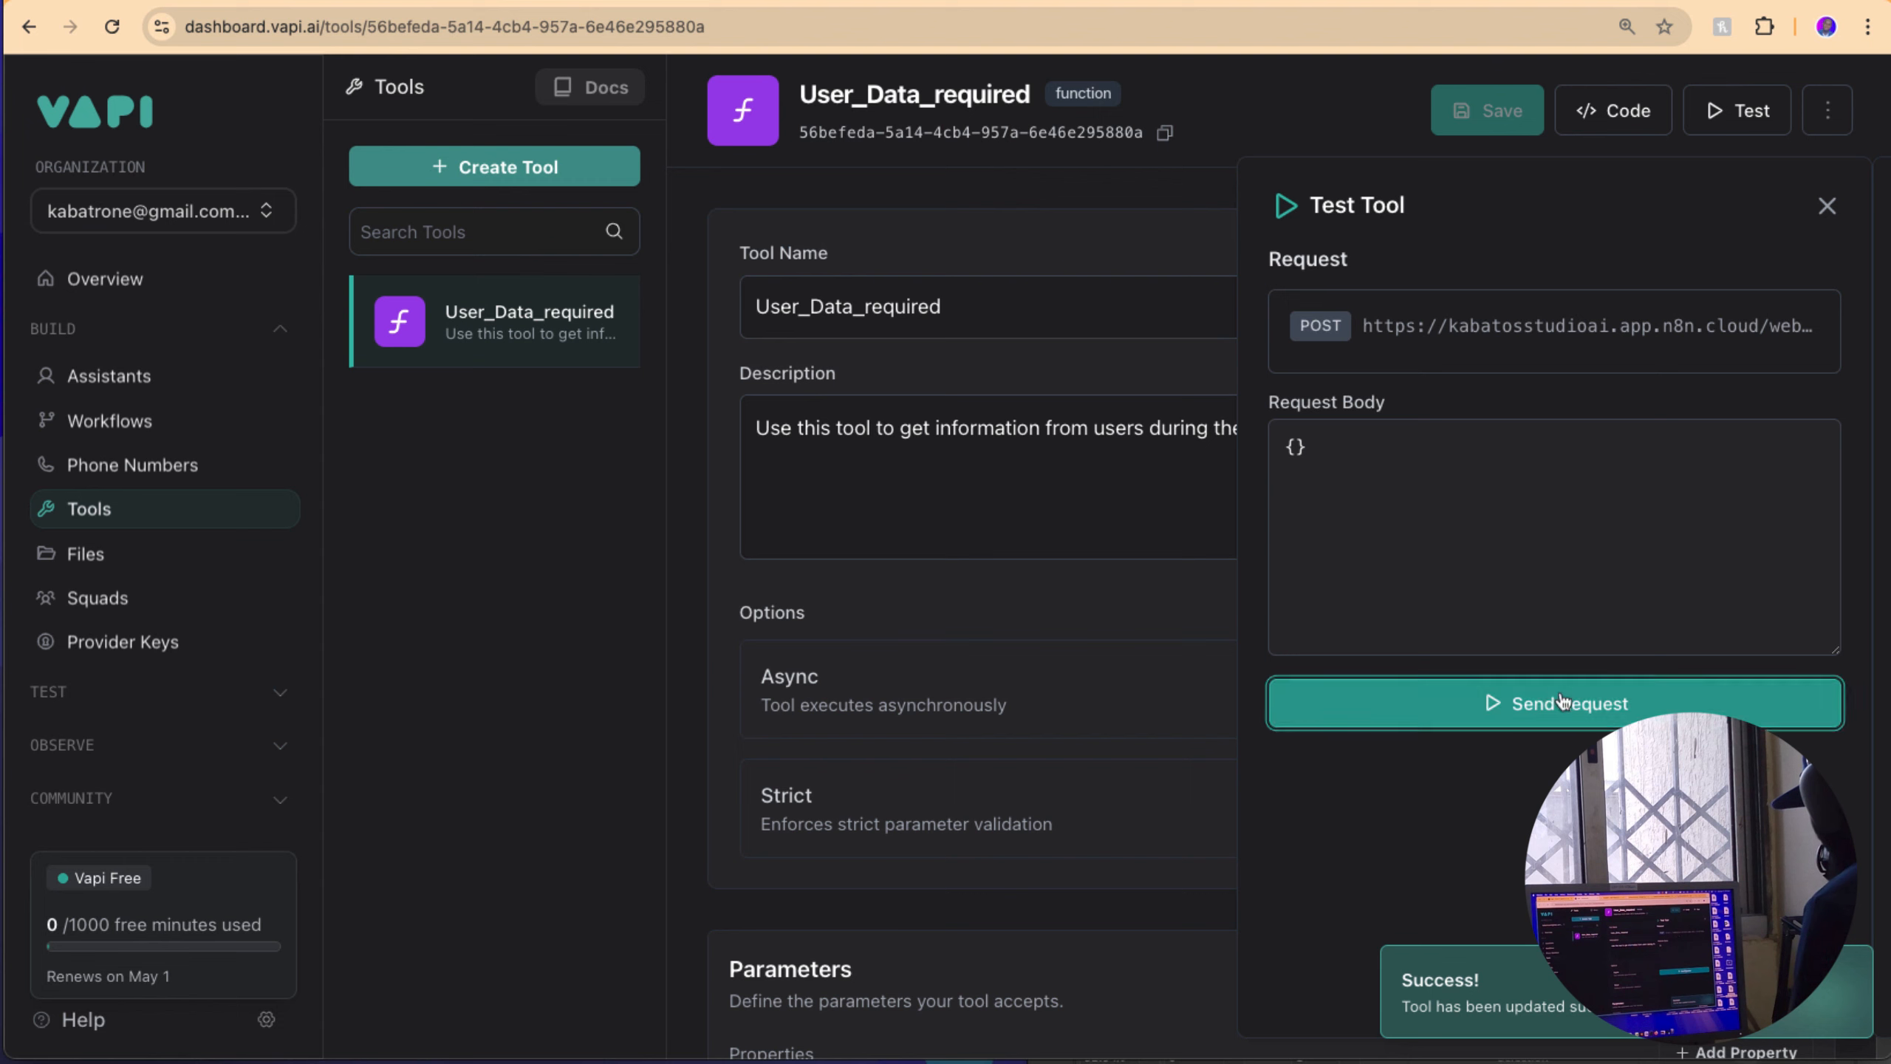
pyautogui.click(1559, 702)
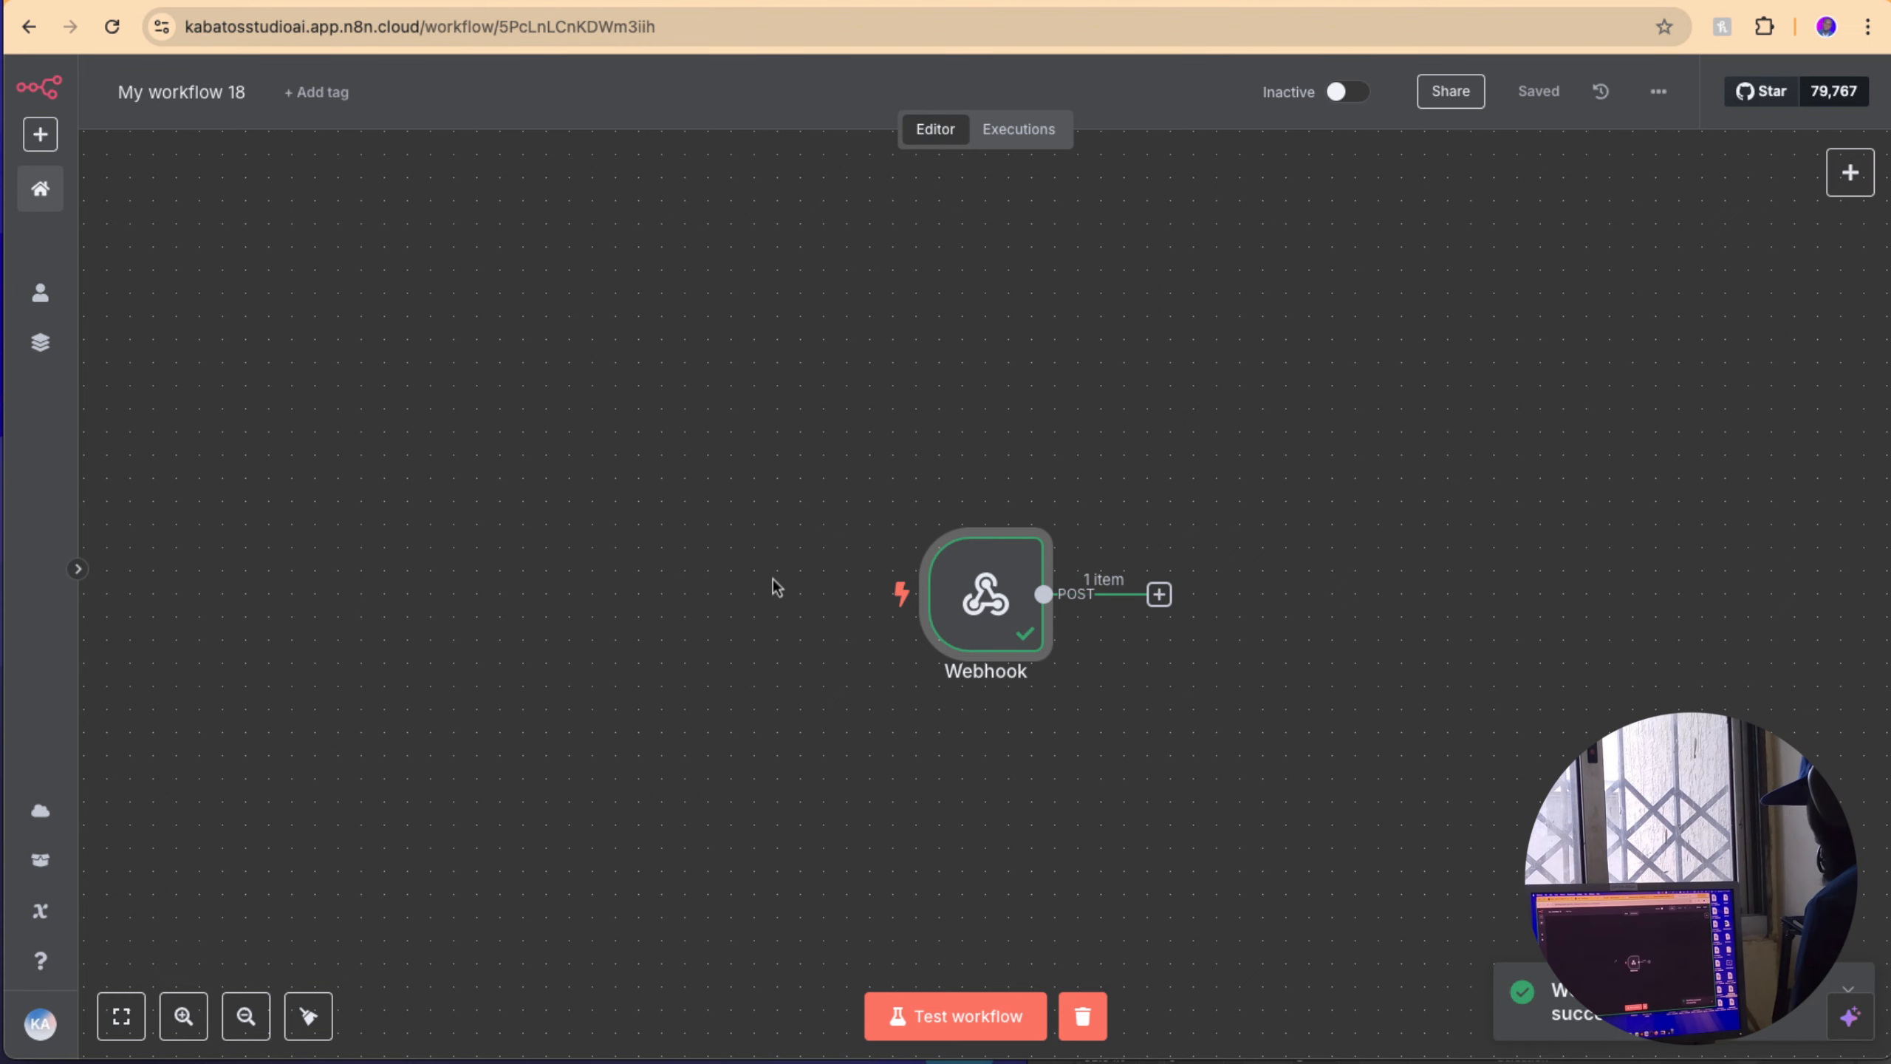
# Step: Switch to n8n, examine the Webhook node's output for the received test request, and return to the canvas
pyautogui.hotkey('ctrl', 'Tab')
pyautogui.doubleClick(958, 603)
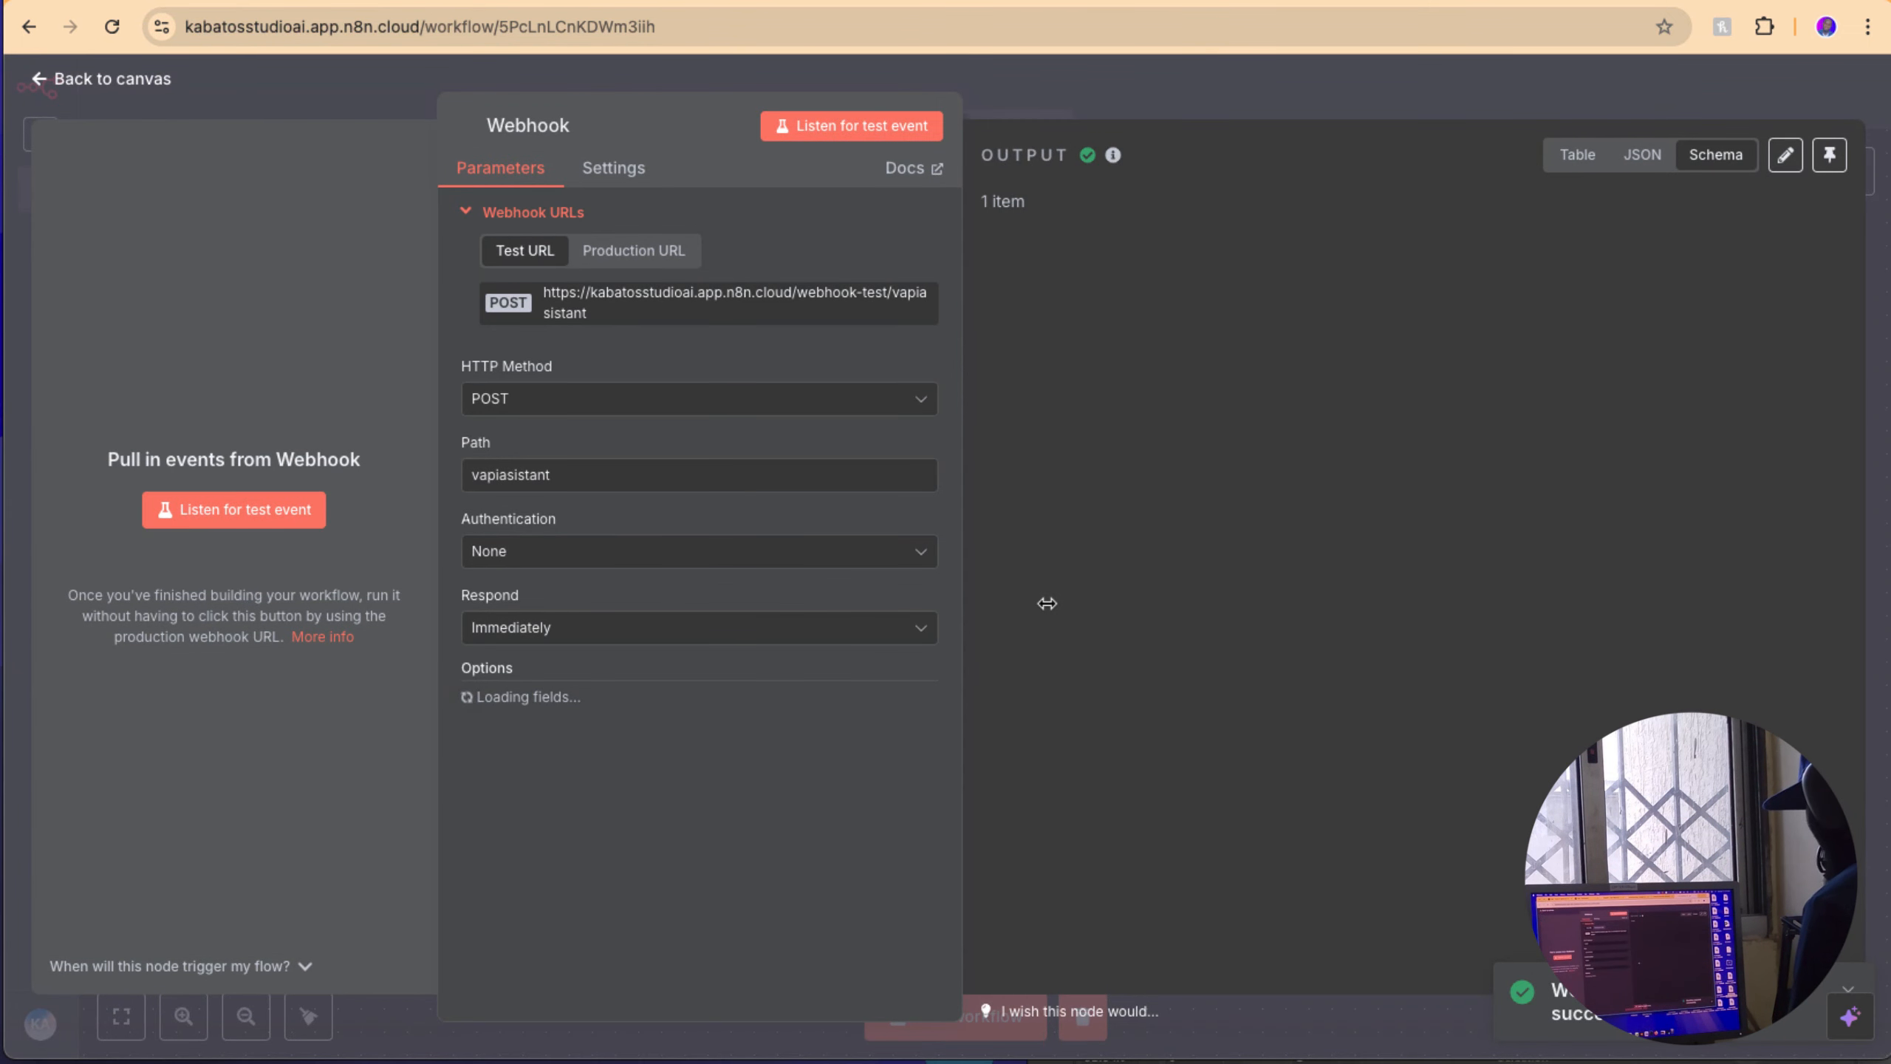
pyautogui.scroll(-10, 1180, 567)
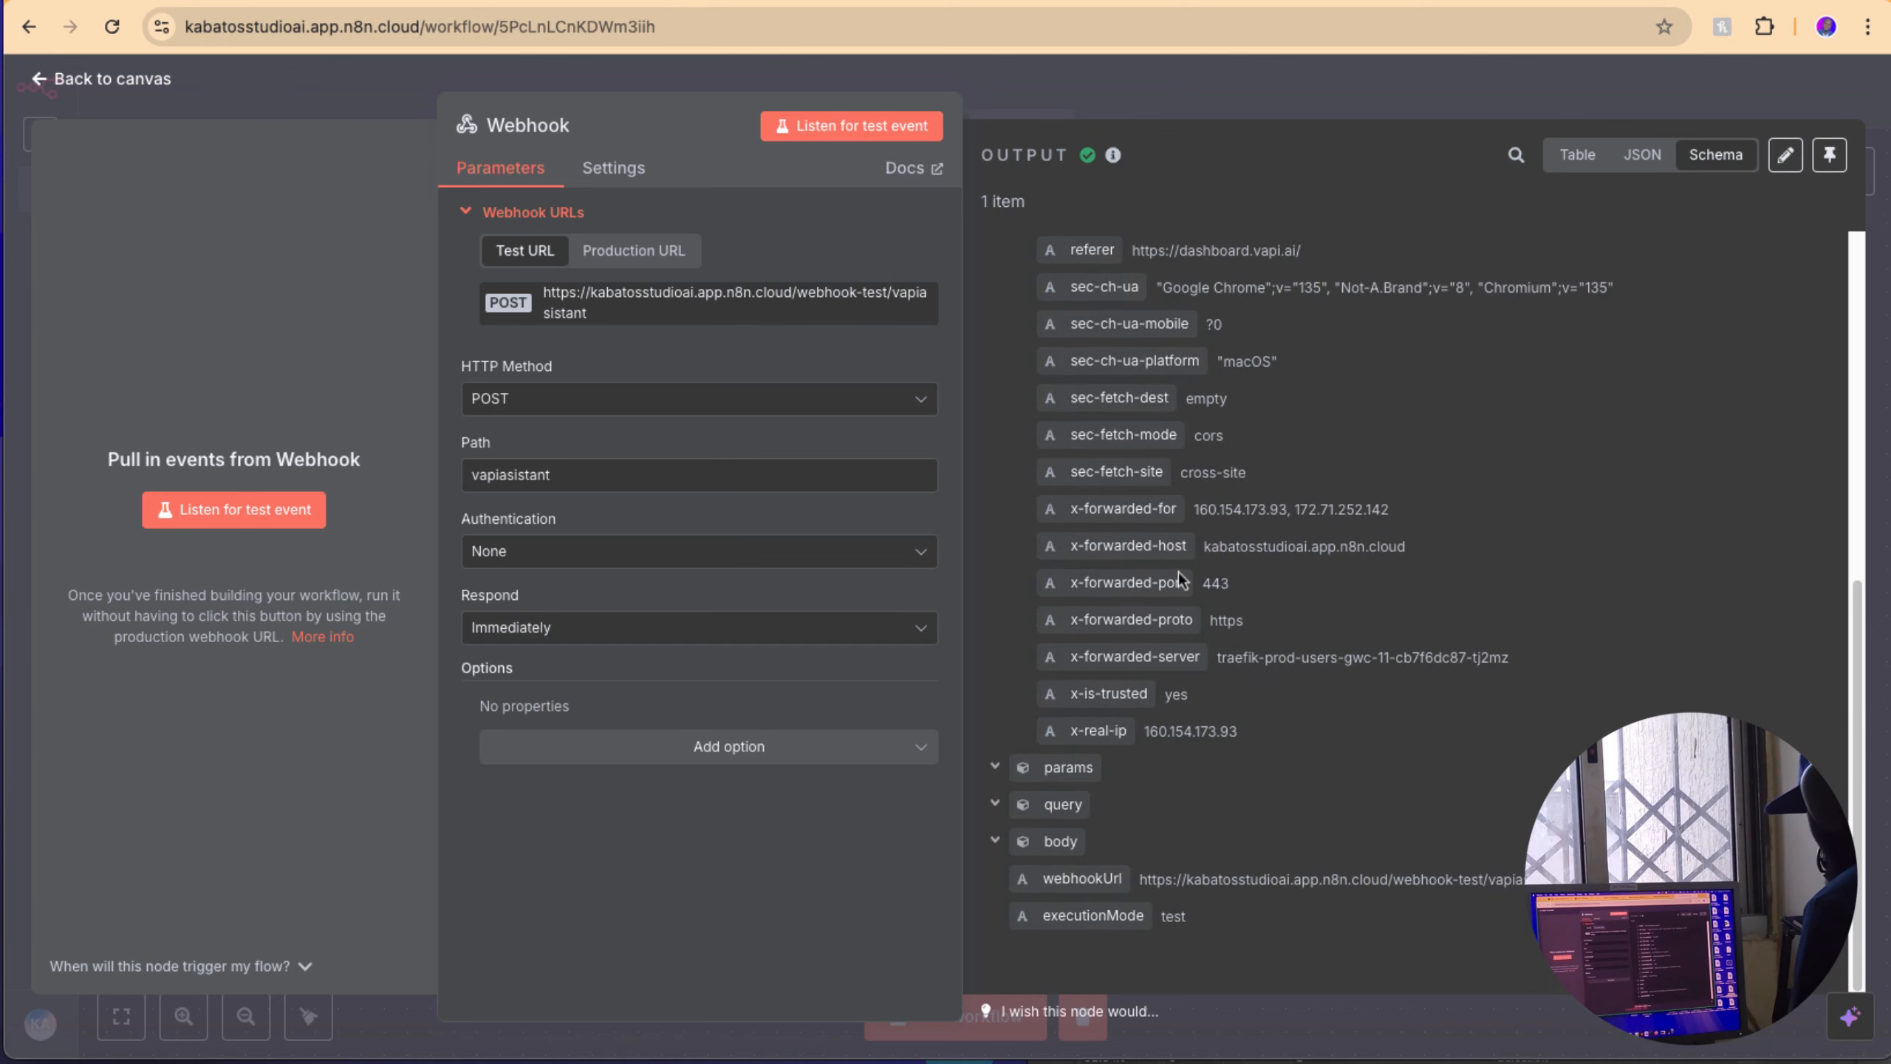
pyautogui.scroll(8, 1179, 578)
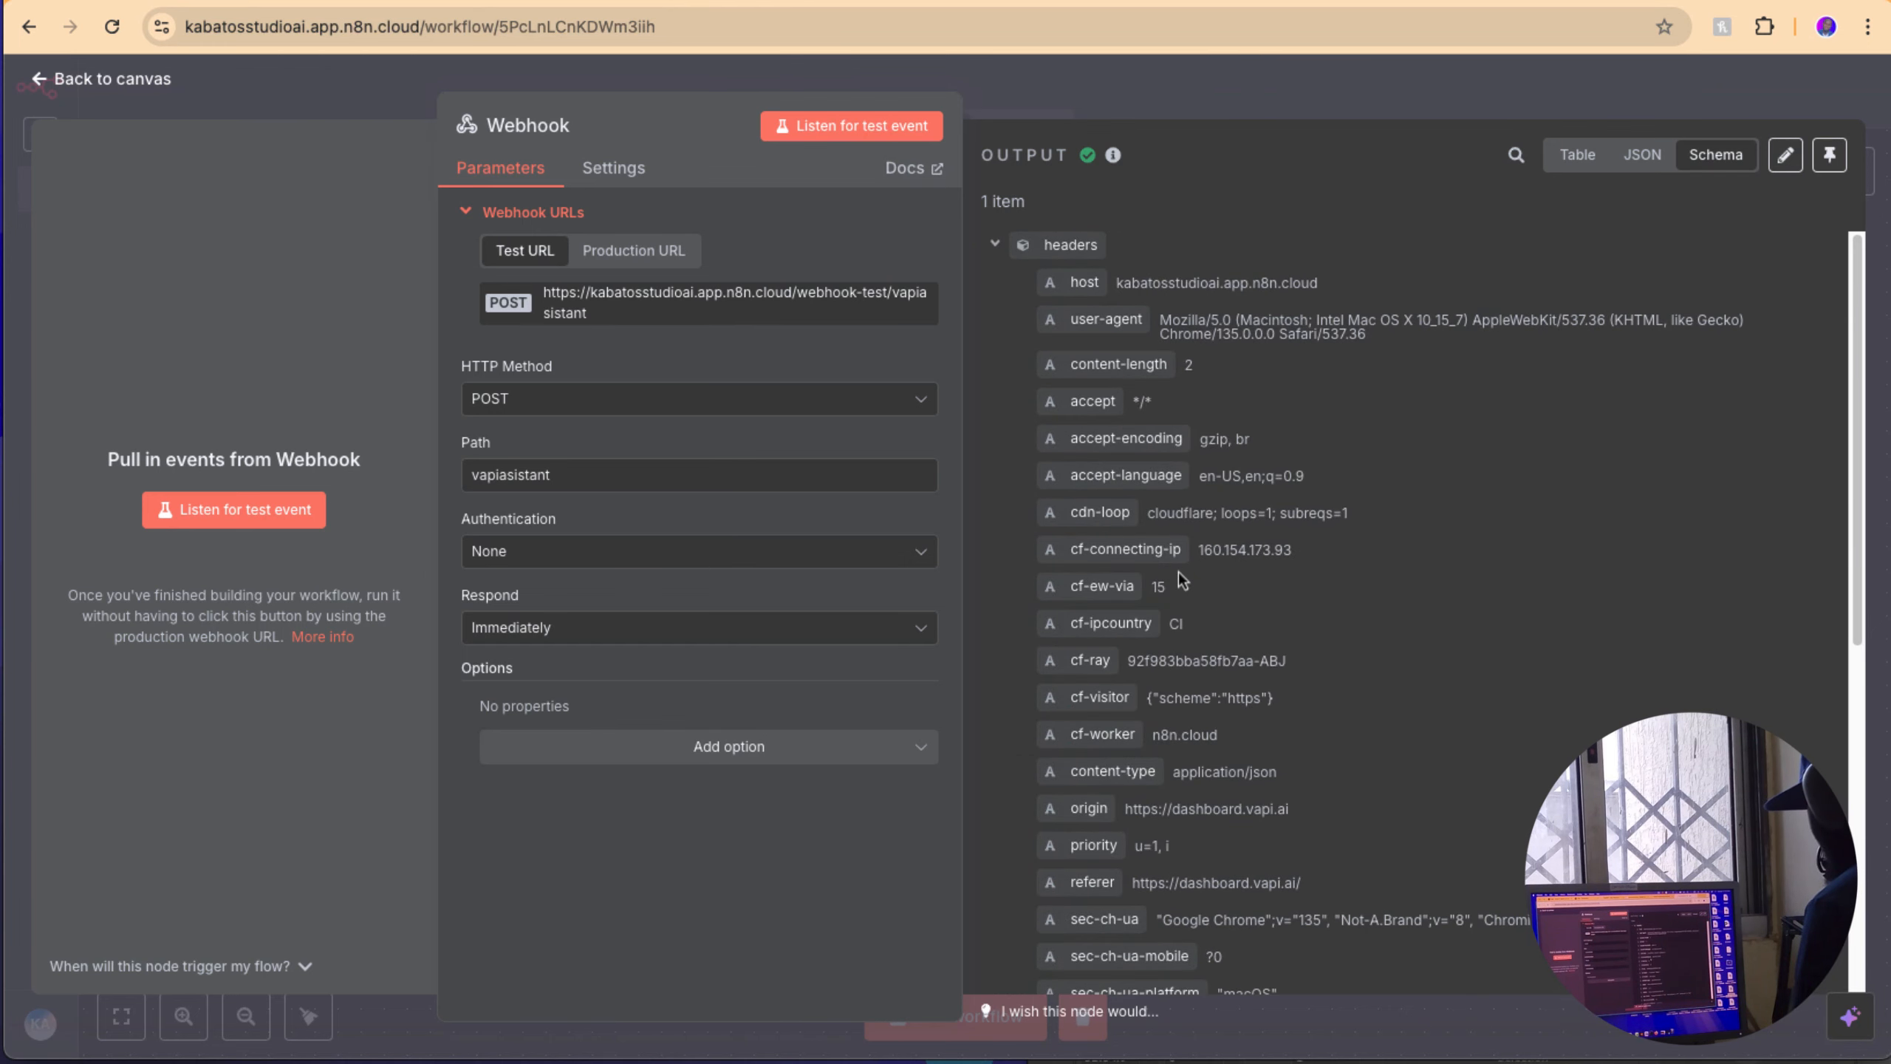
pyautogui.click(1093, 108)
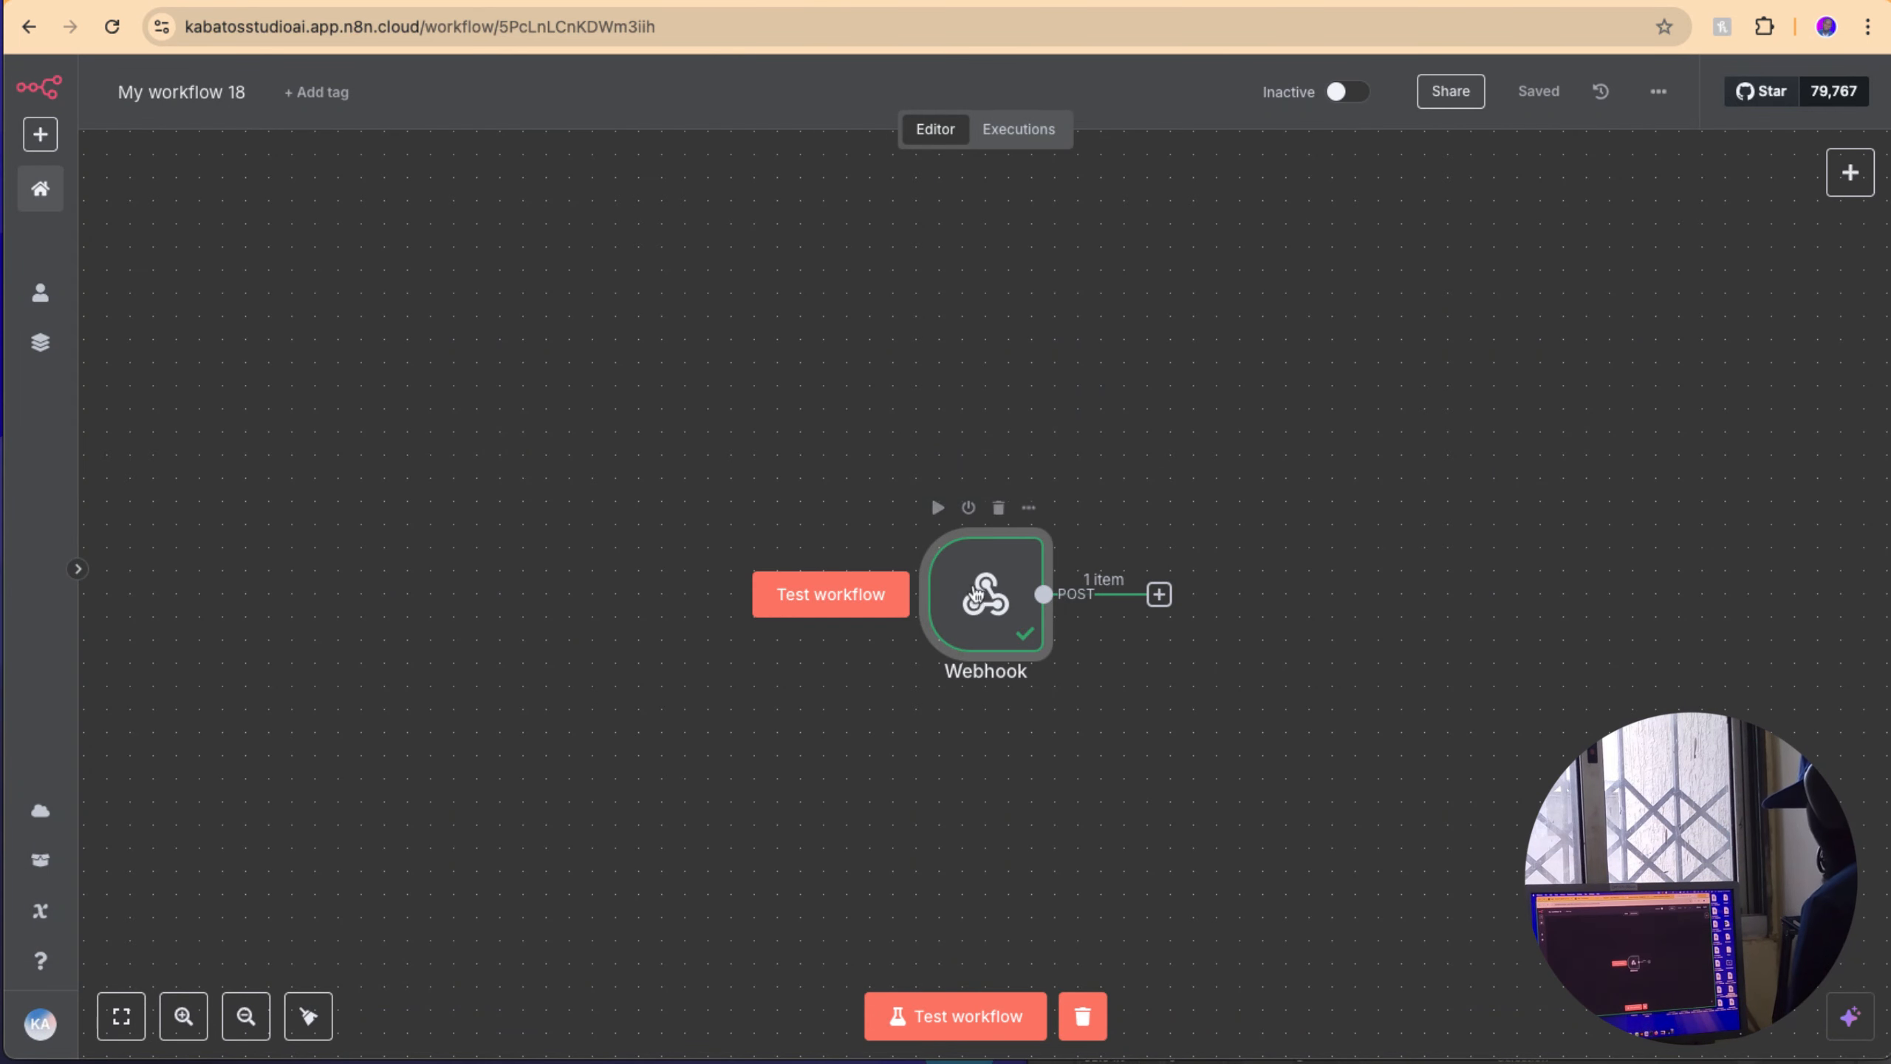
# Step: Switch to Vapi, attach the User_Data_required tool to the Adams assistant, and publish the assistant
pyautogui.click(503, 2)
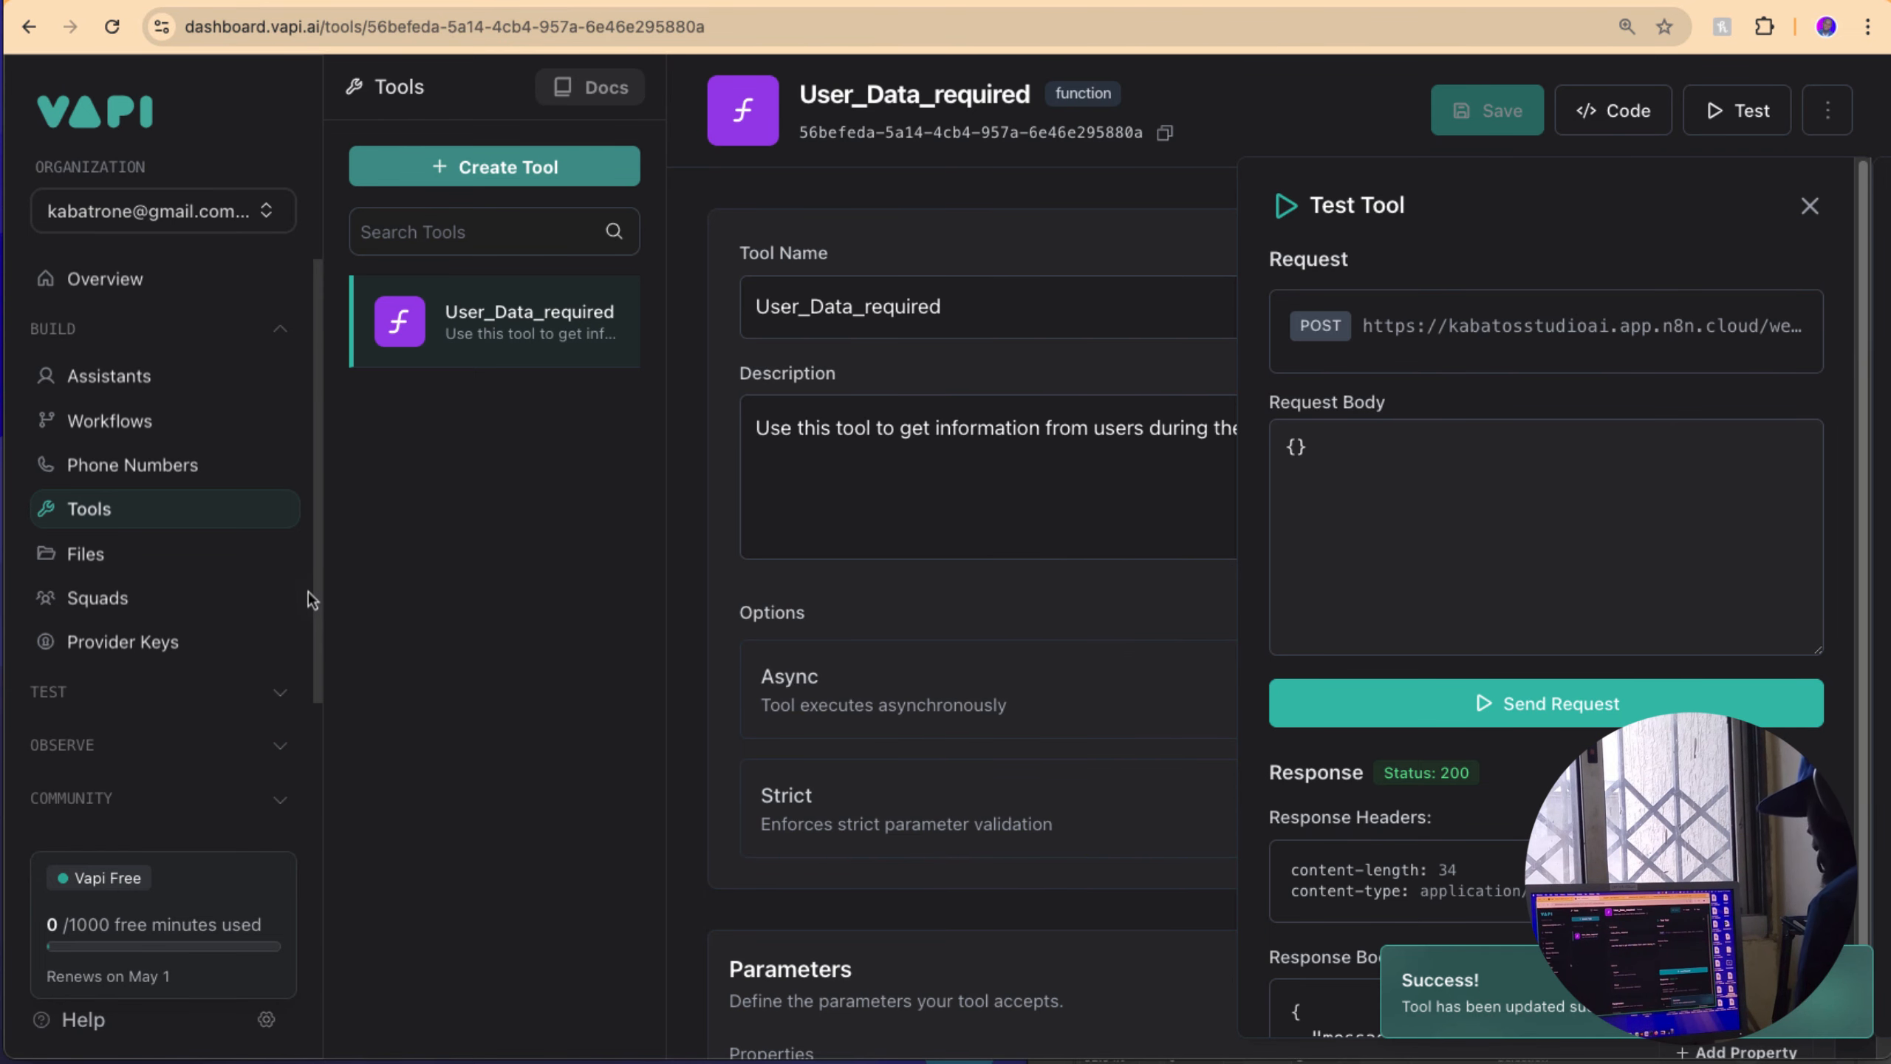
pyautogui.click(195, 389)
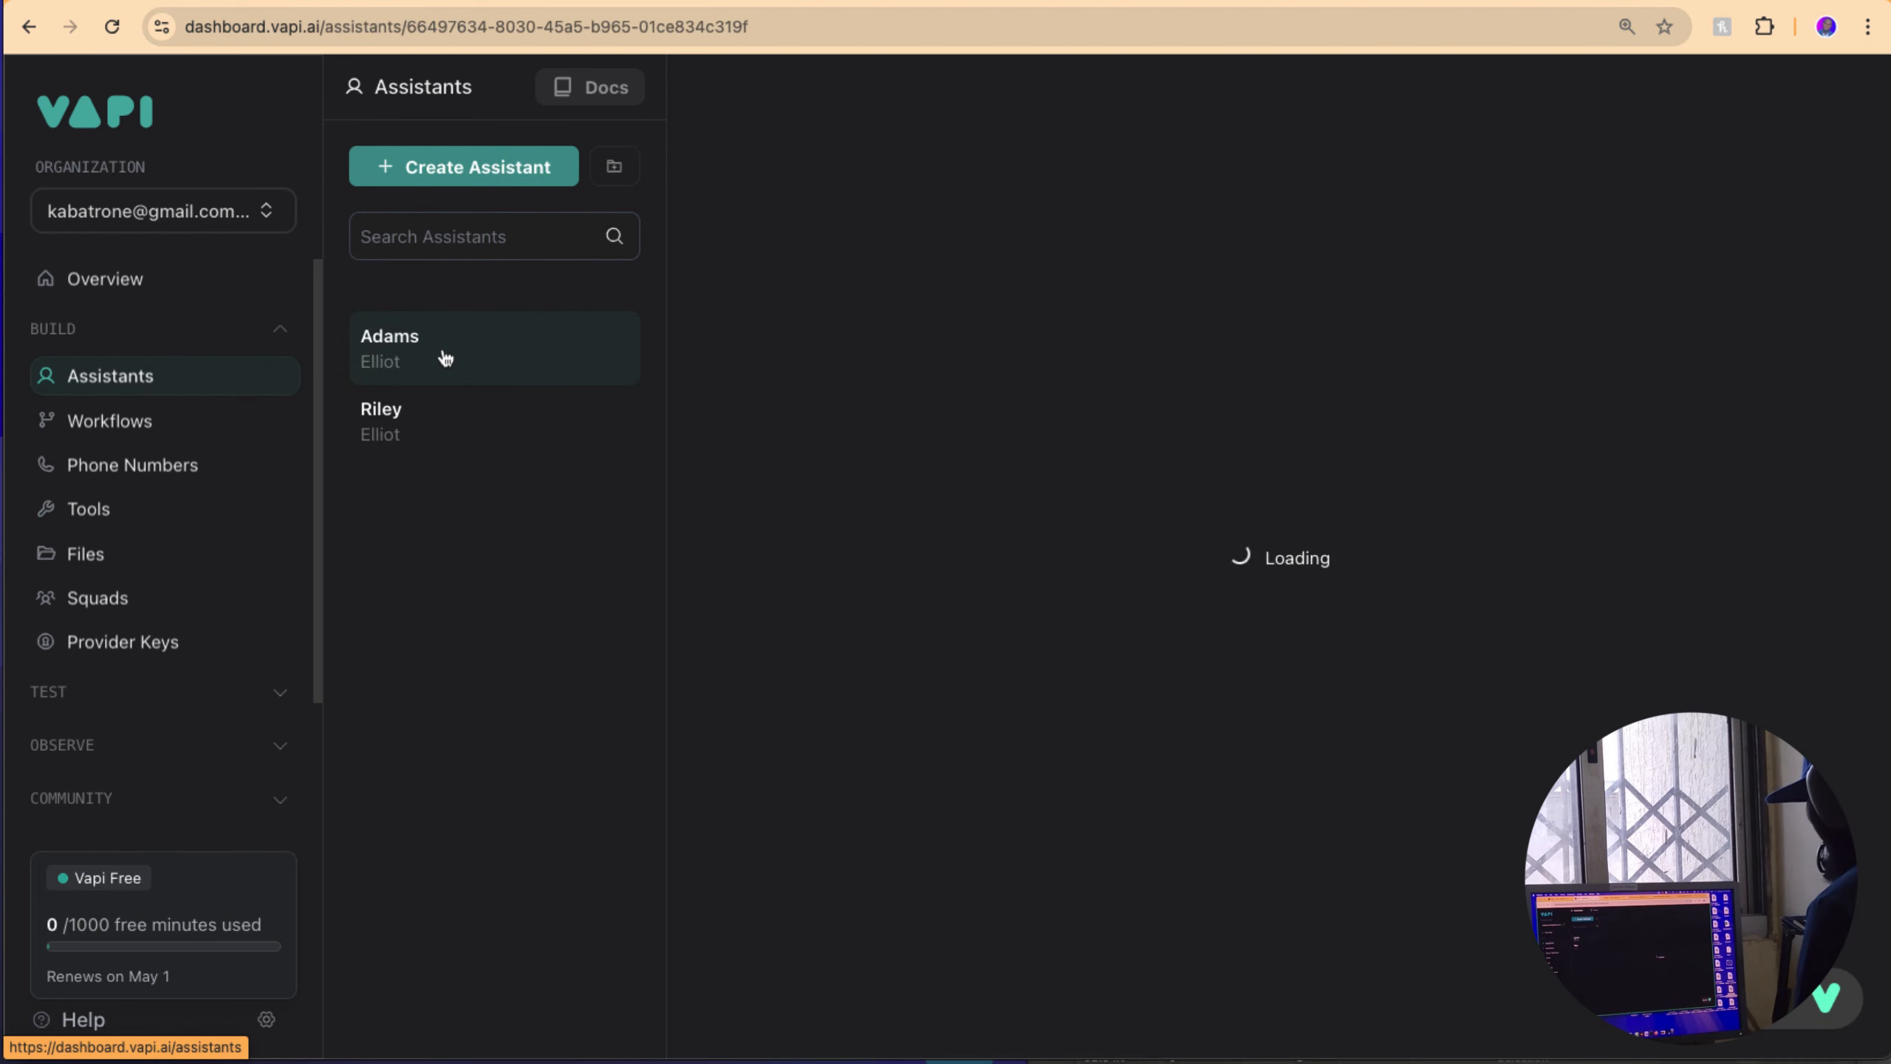
pyautogui.scroll(-15, 1044, 484)
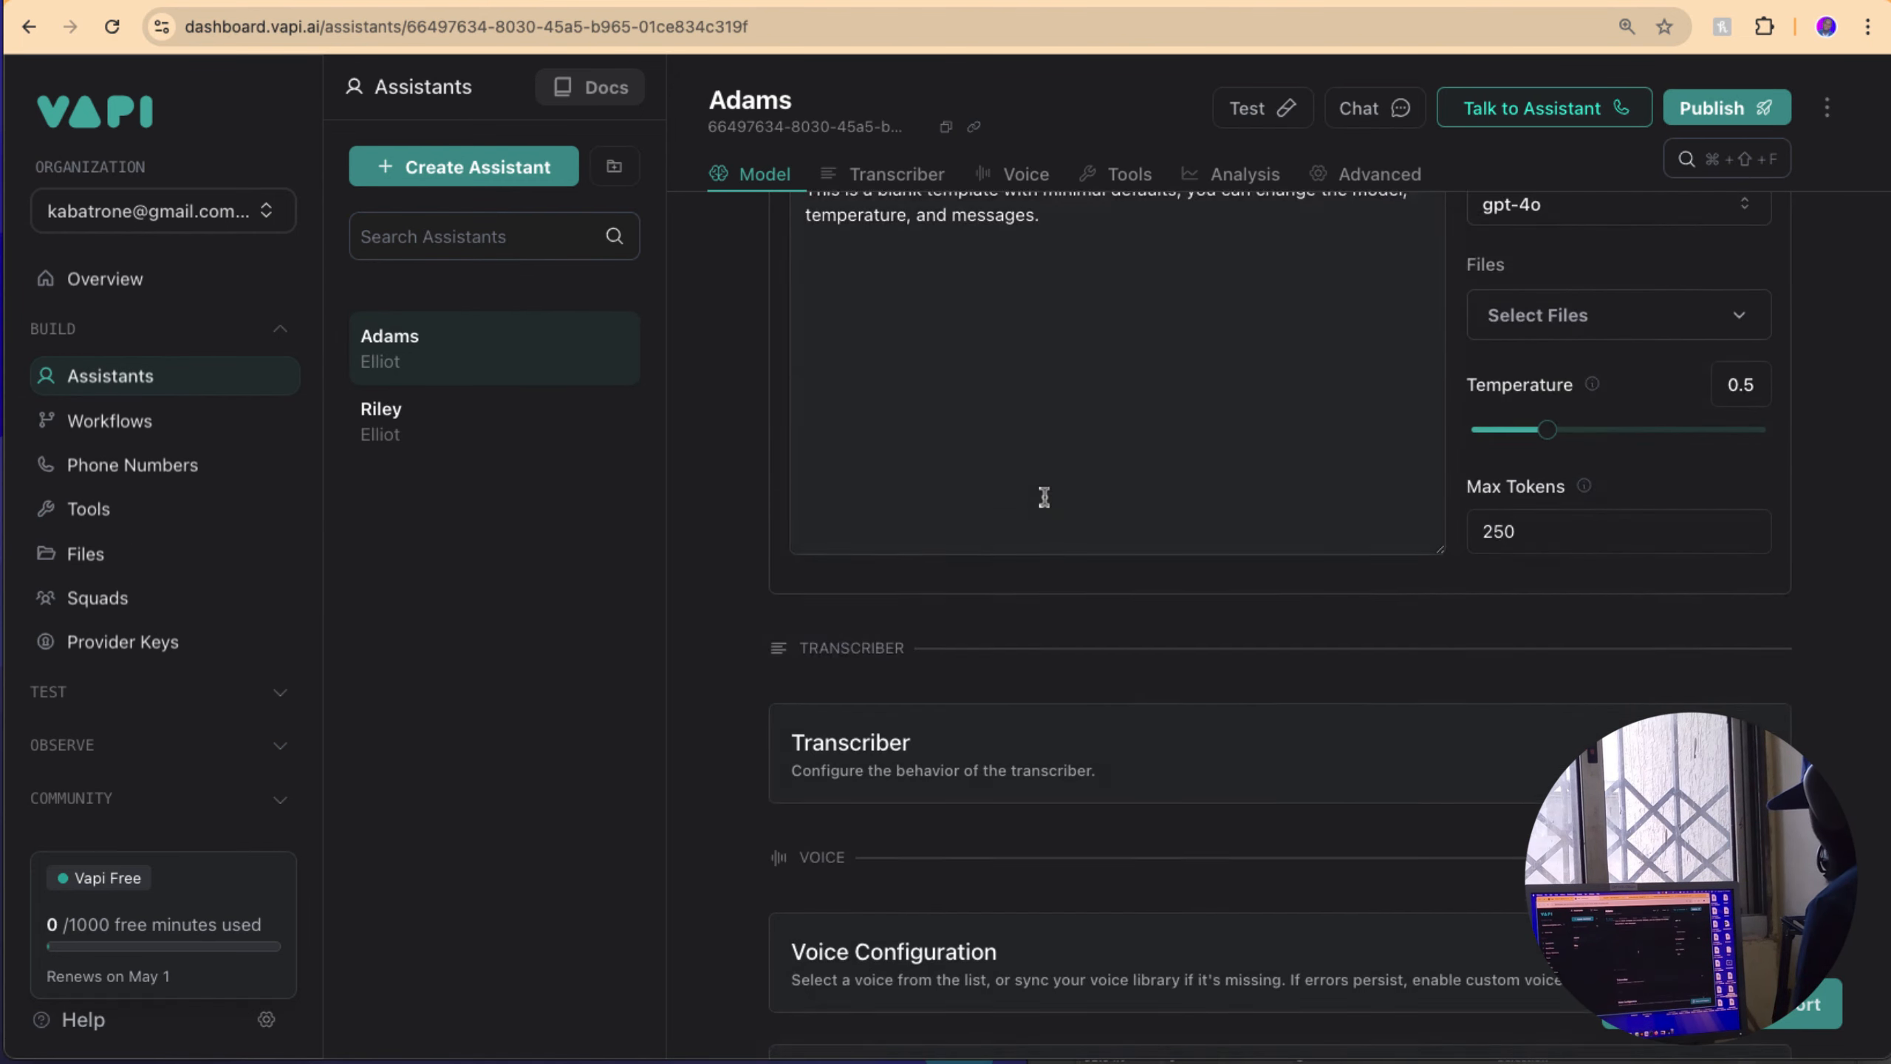
pyautogui.click(938, 742)
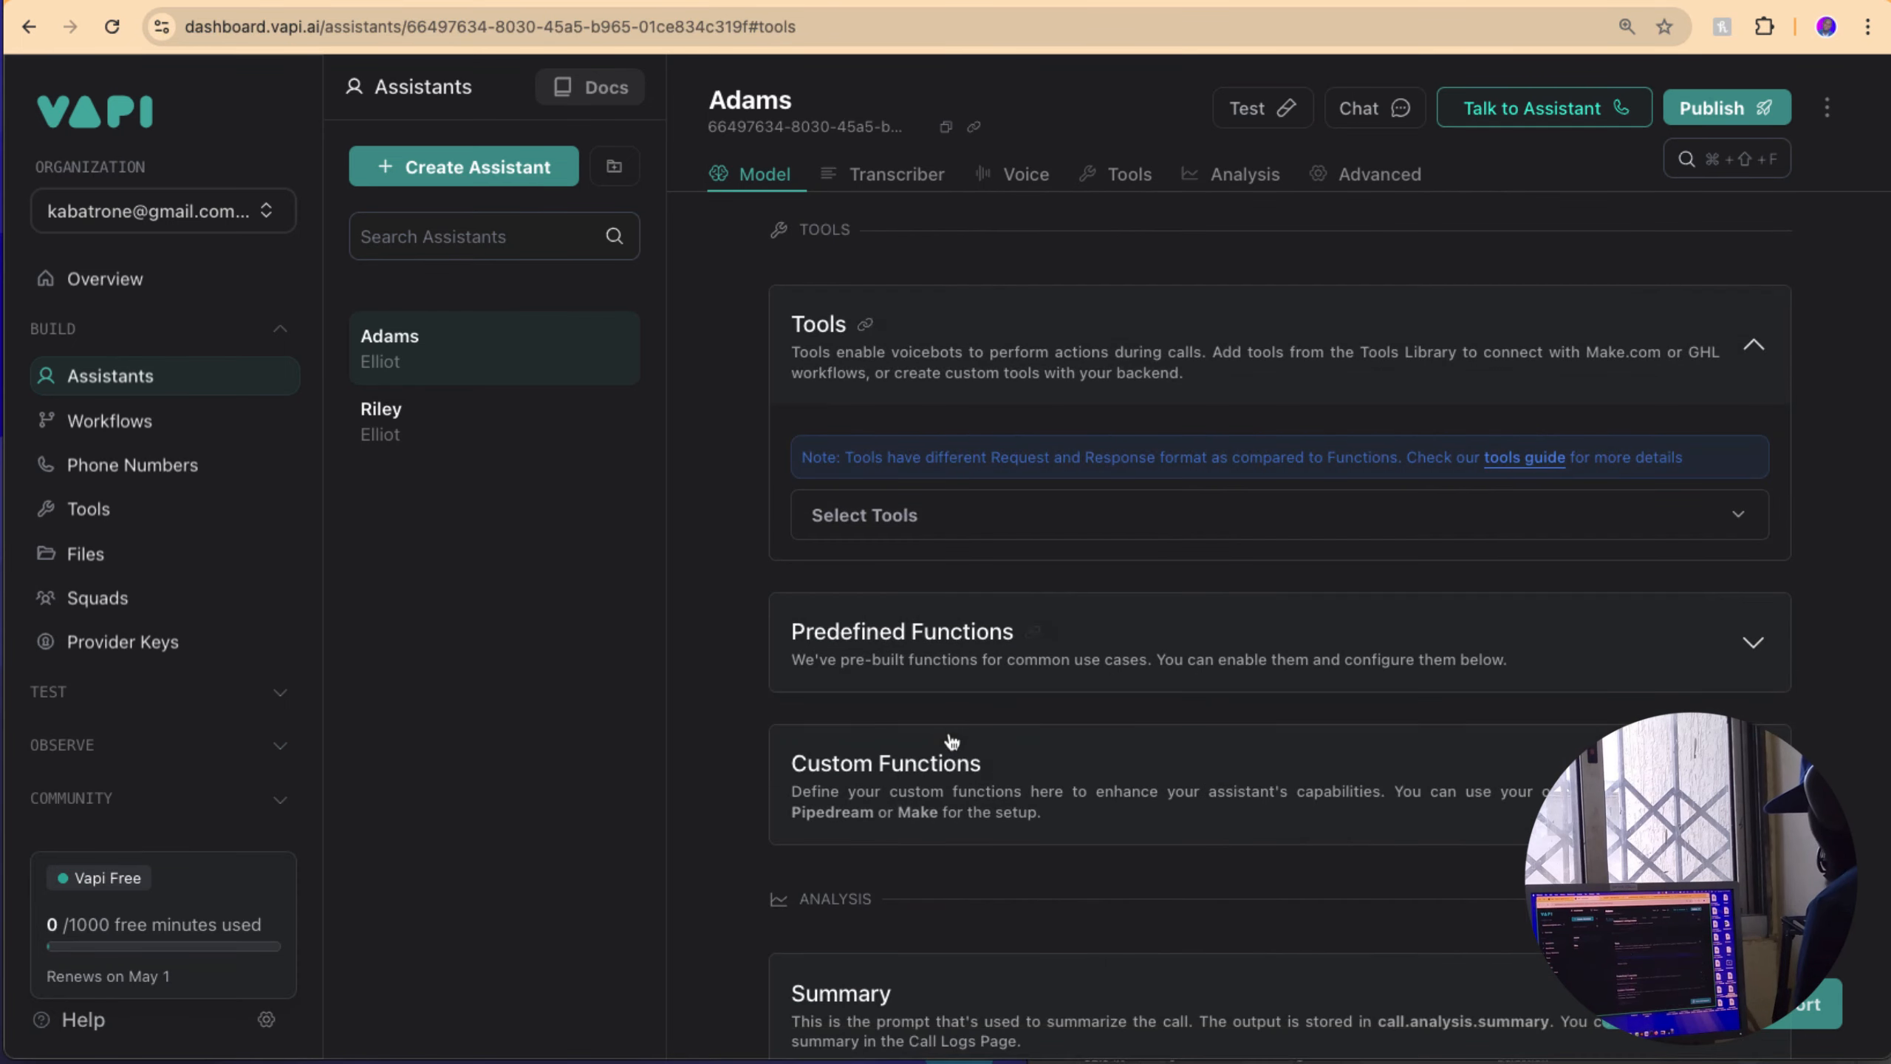
pyautogui.click(925, 537)
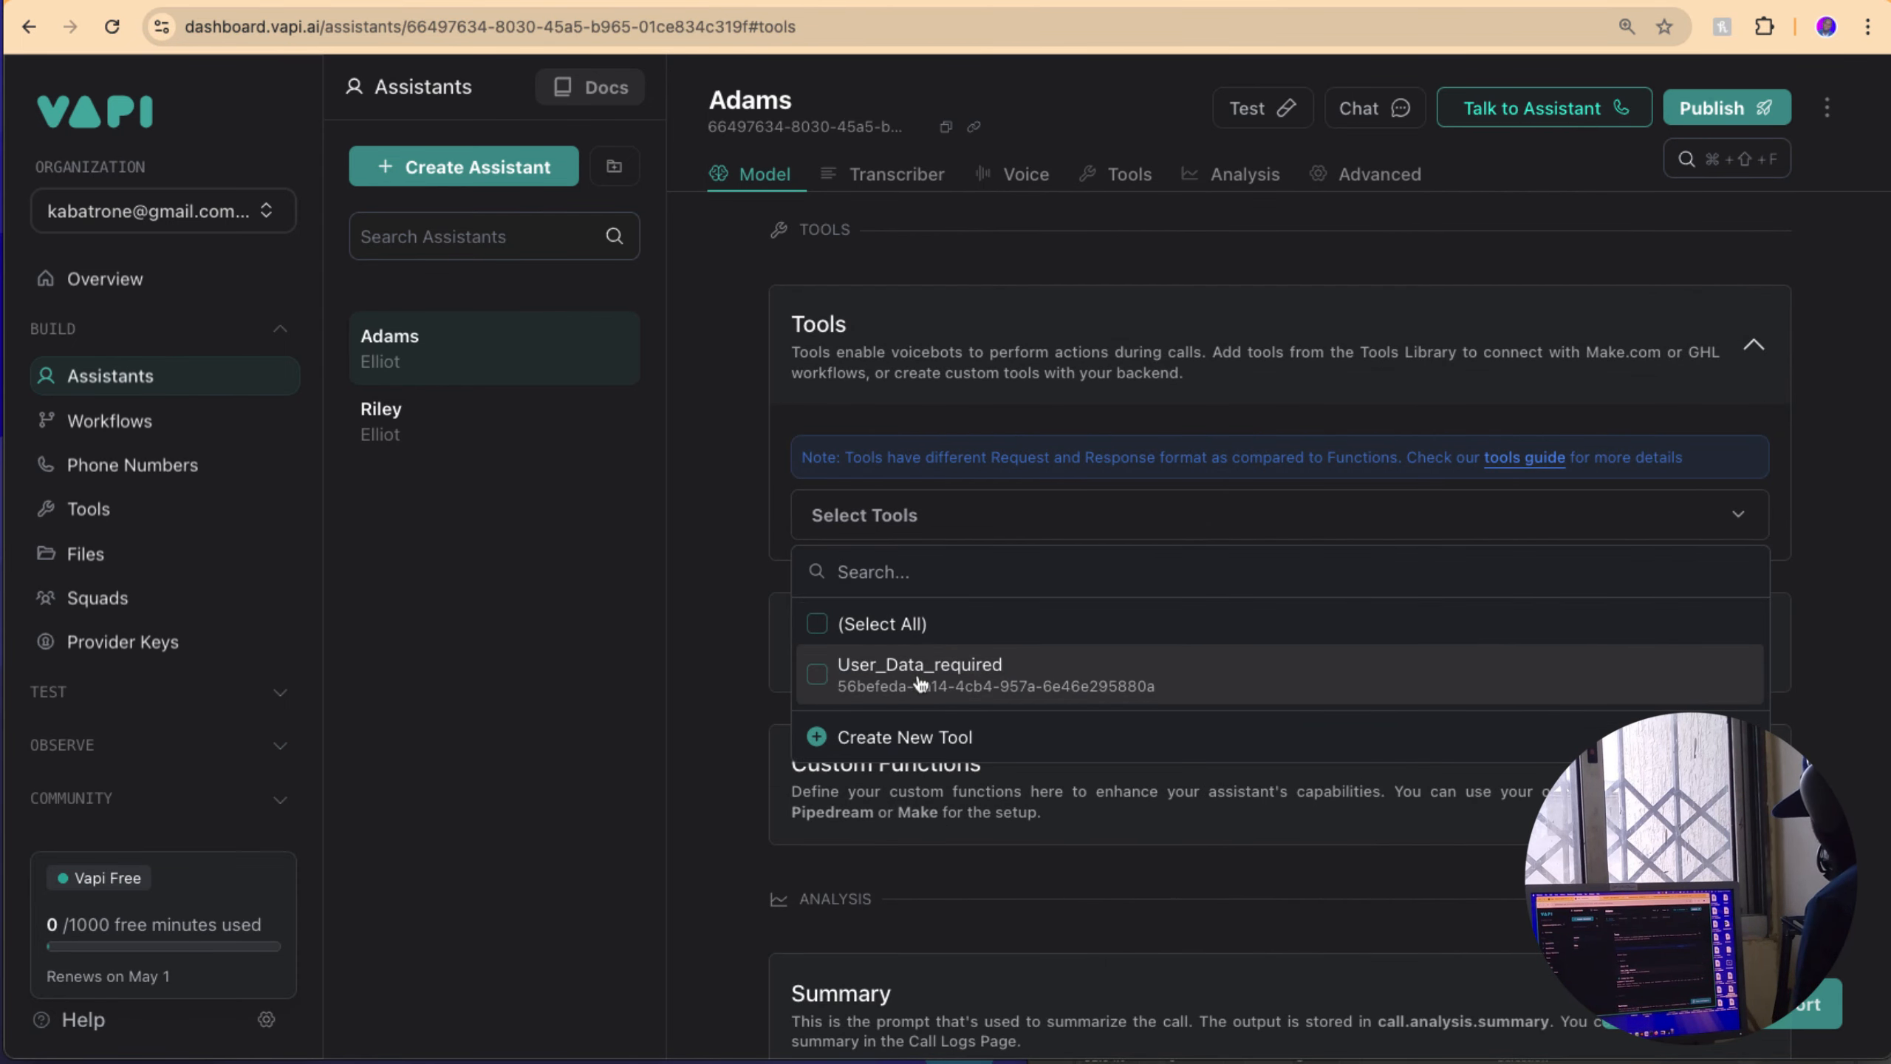
pyautogui.click(966, 678)
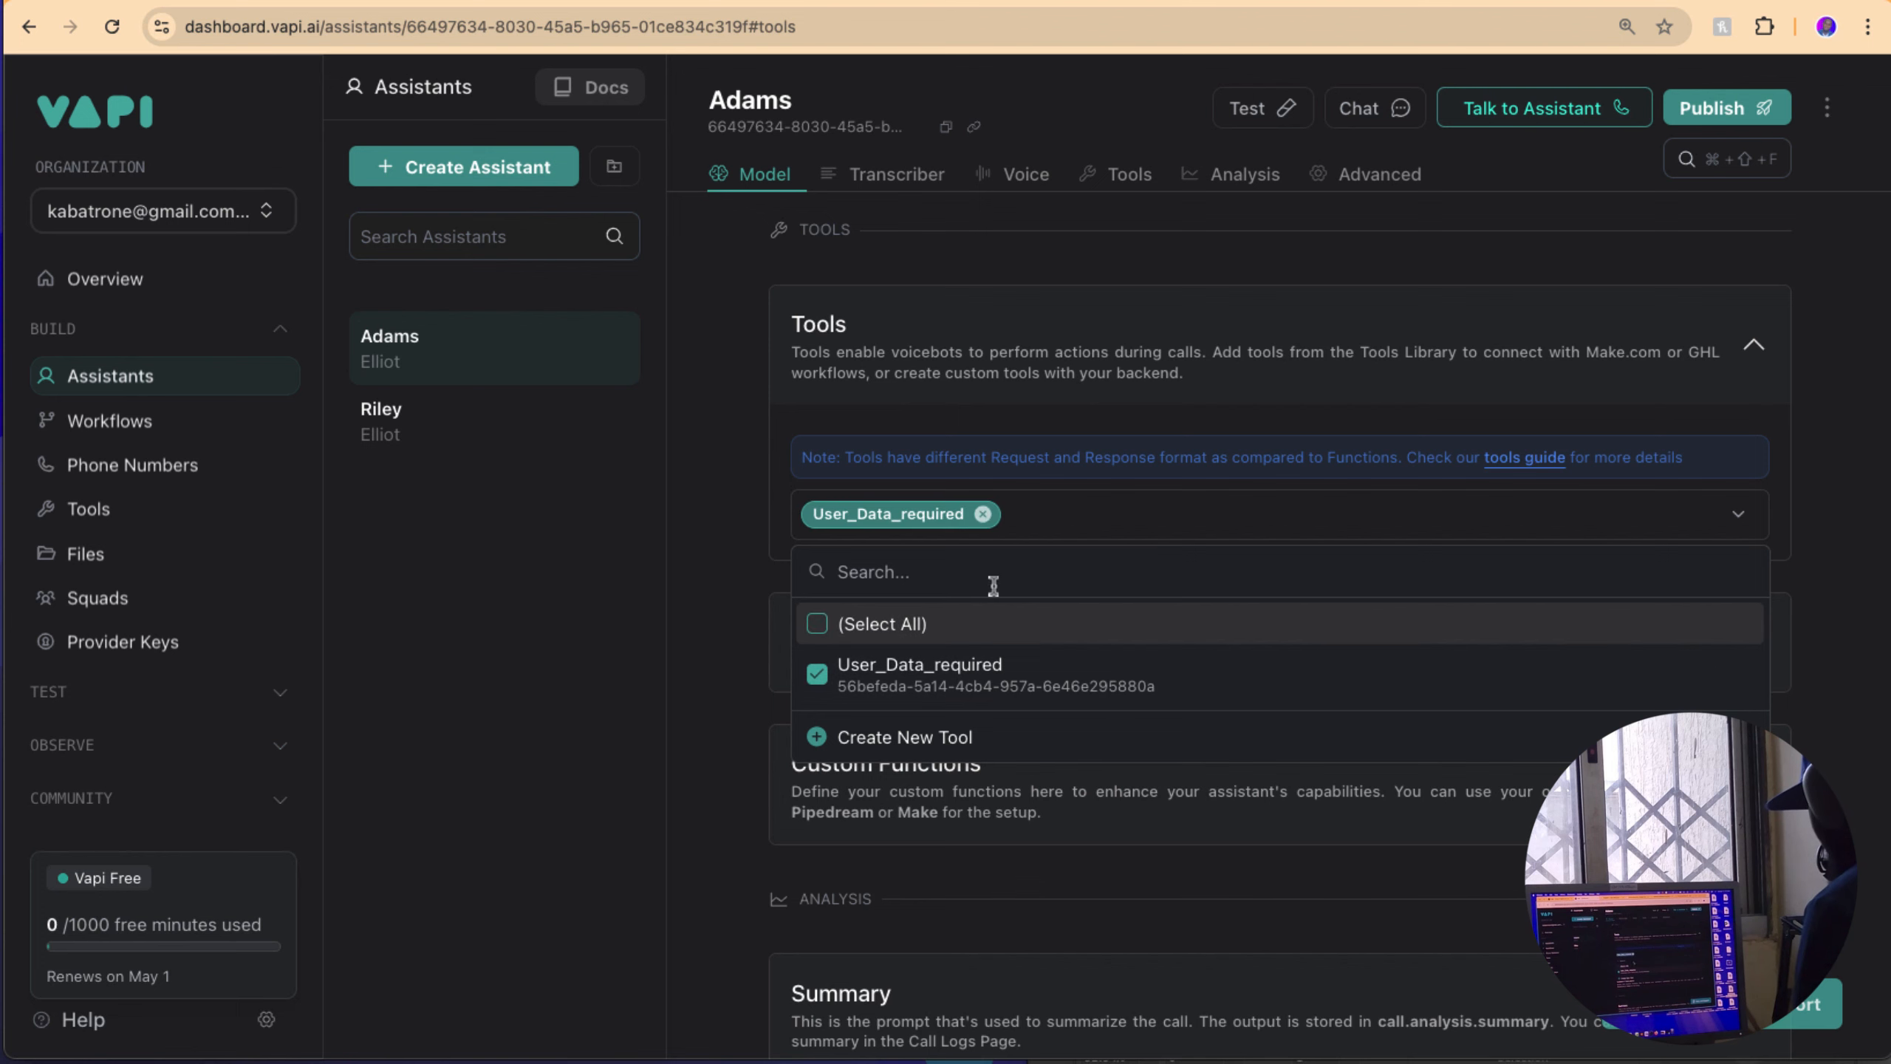
pyautogui.click(1713, 108)
# Step: Review the Adams assistant's model, transcriber and voice sections against the assistant diagram in Illustrator
pyautogui.scroll(6, 1259, 384)
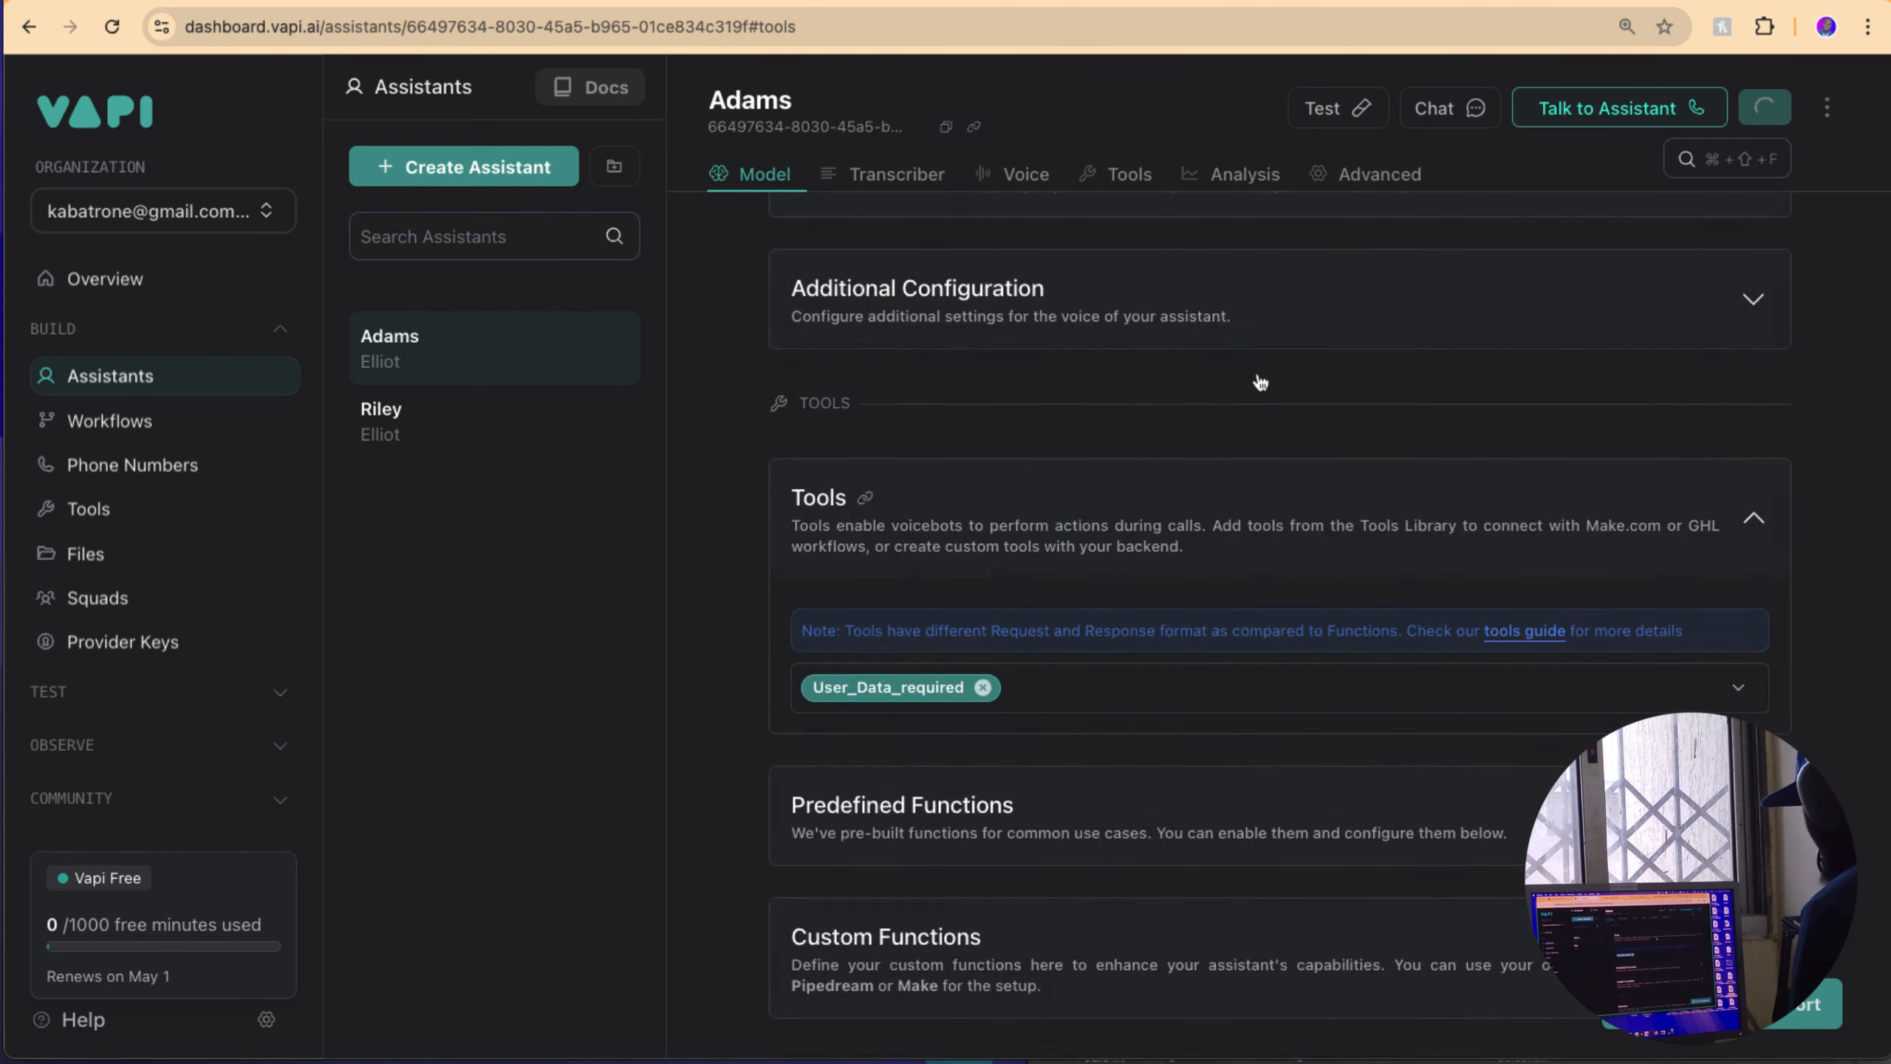
pyautogui.scroll(5, 1259, 384)
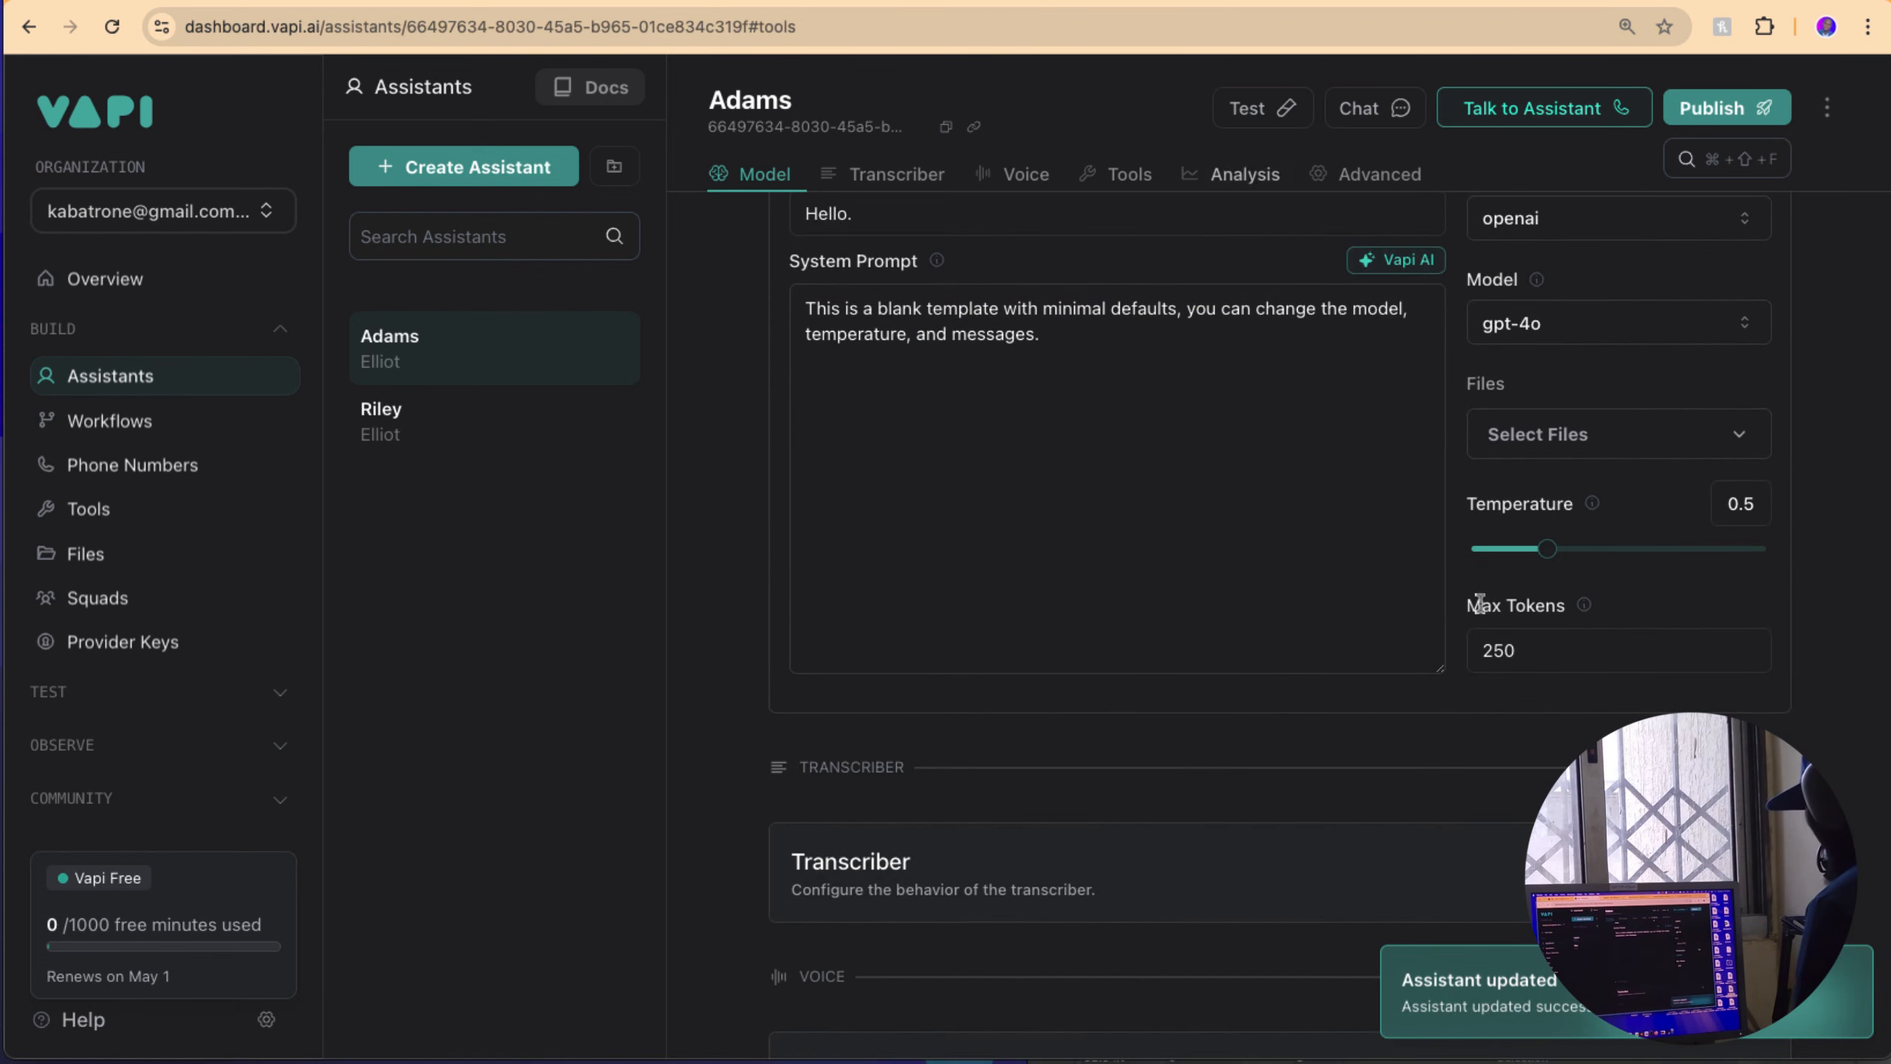
pyautogui.click(1338, 1061)
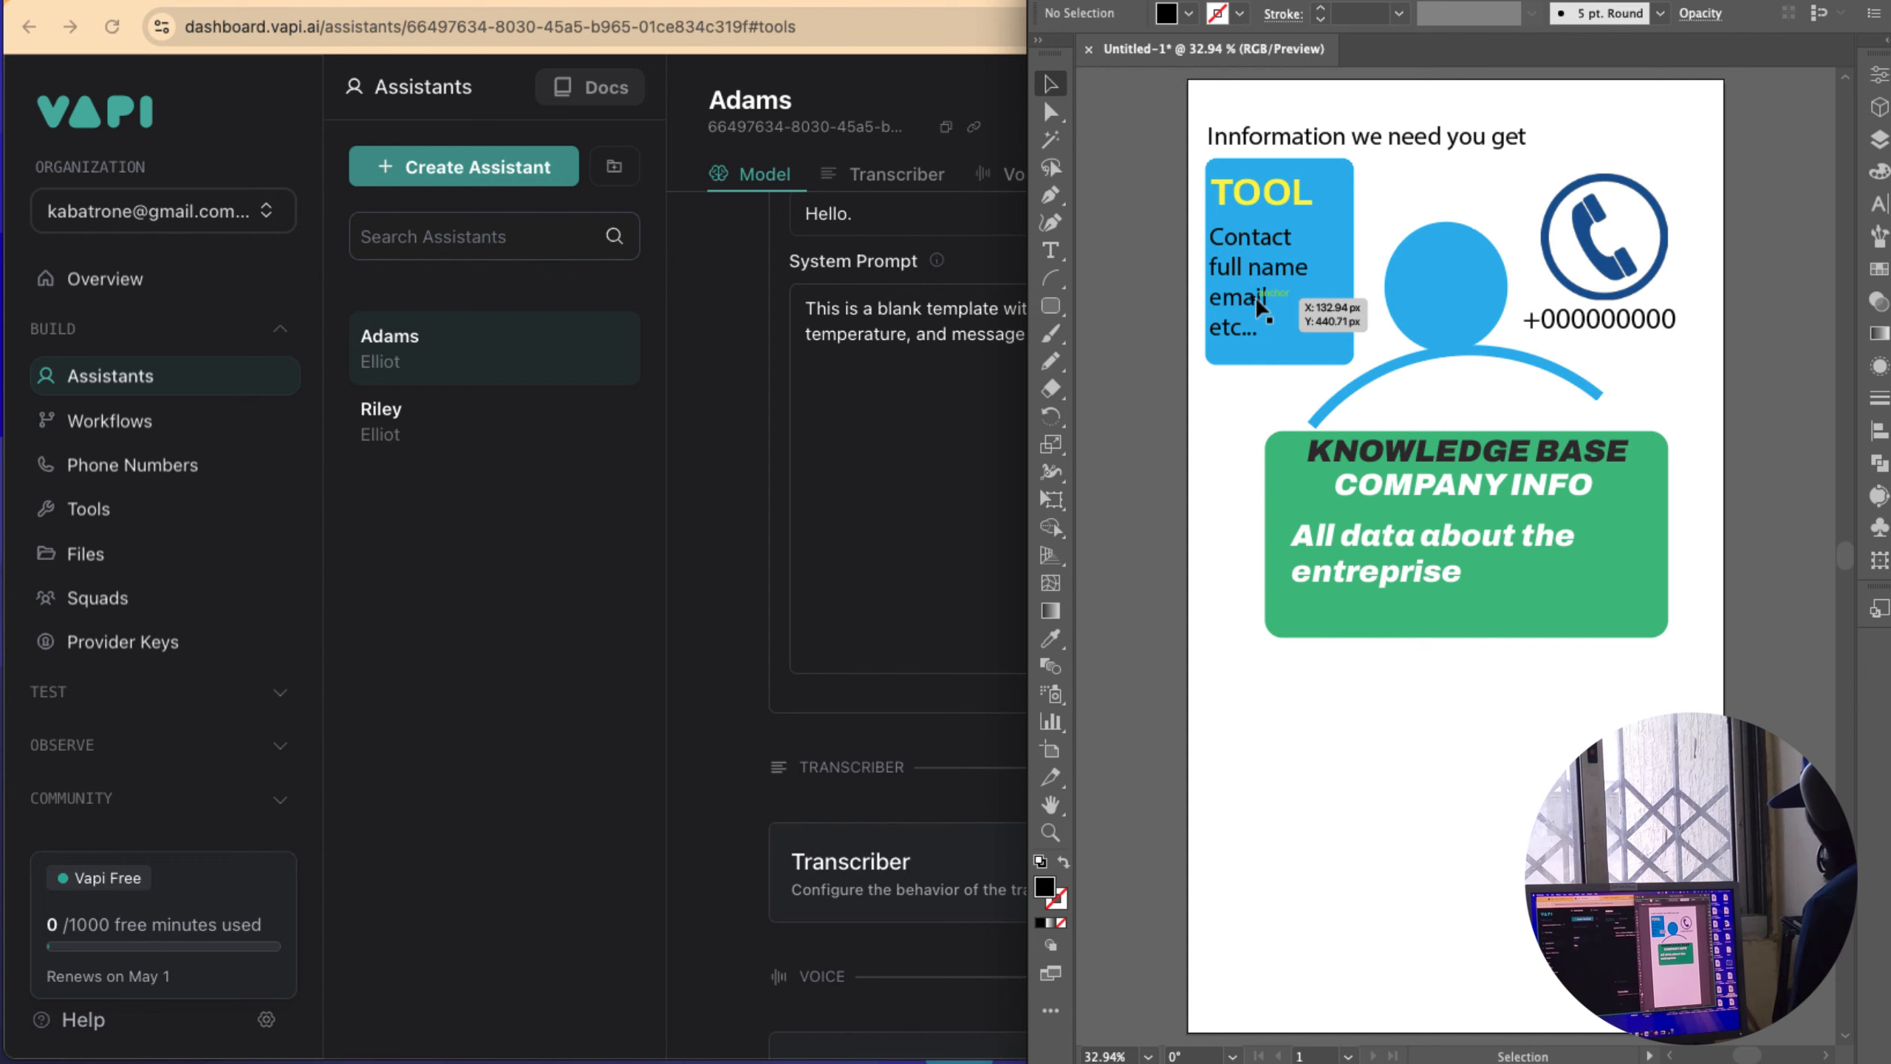
pyautogui.click(866, 437)
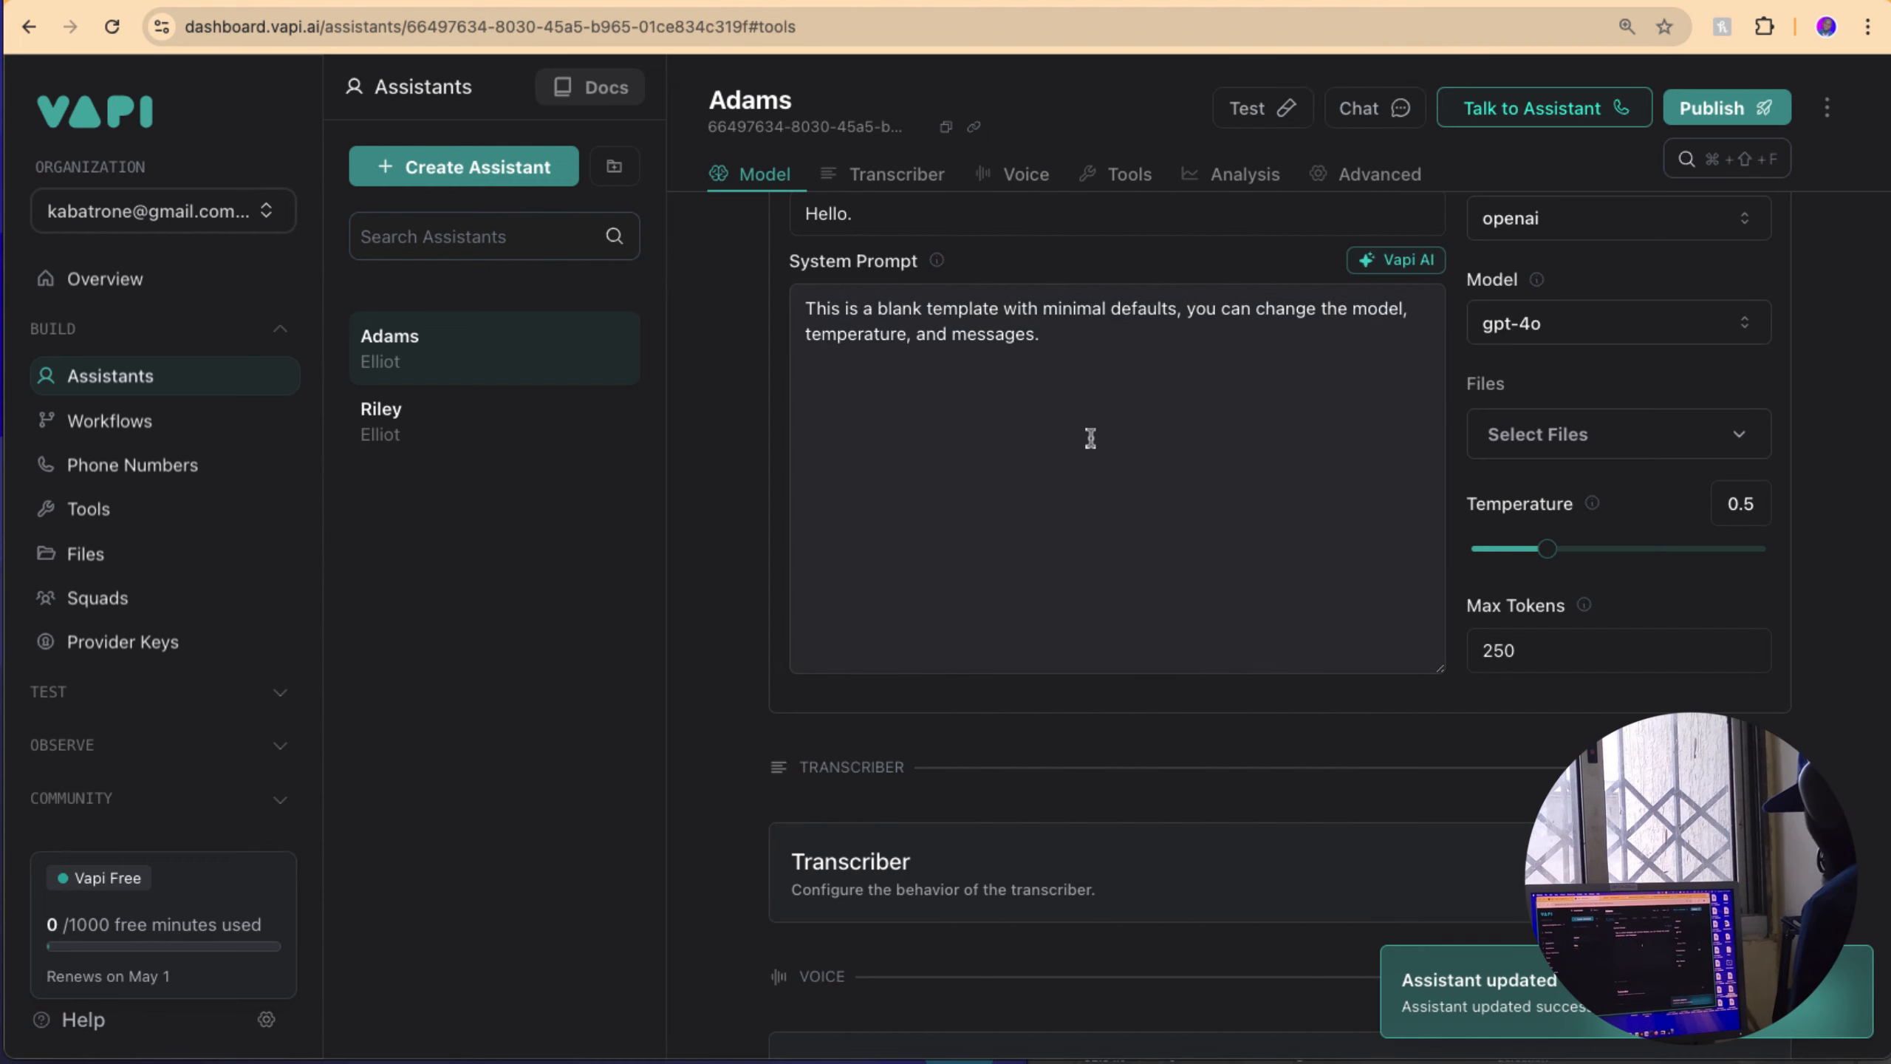
pyautogui.scroll(4, 1090, 433)
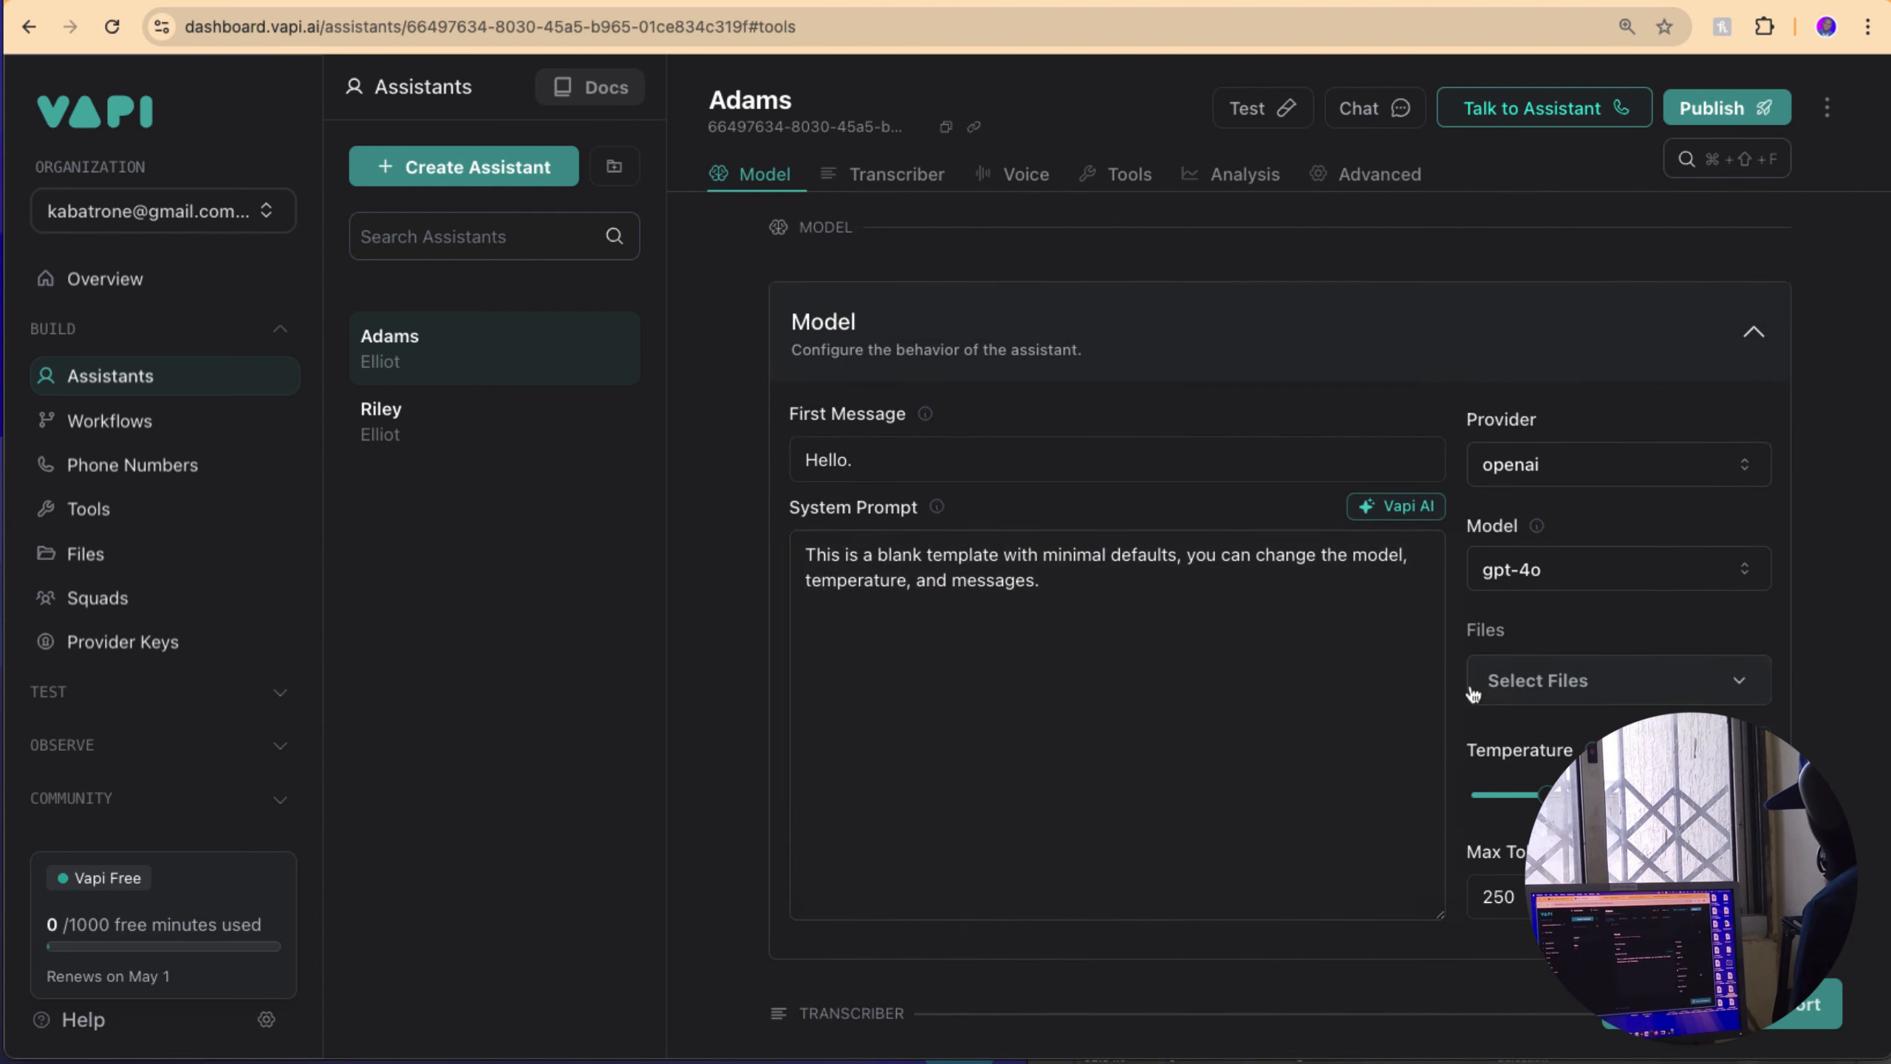
pyautogui.scroll(-6, 1499, 704)
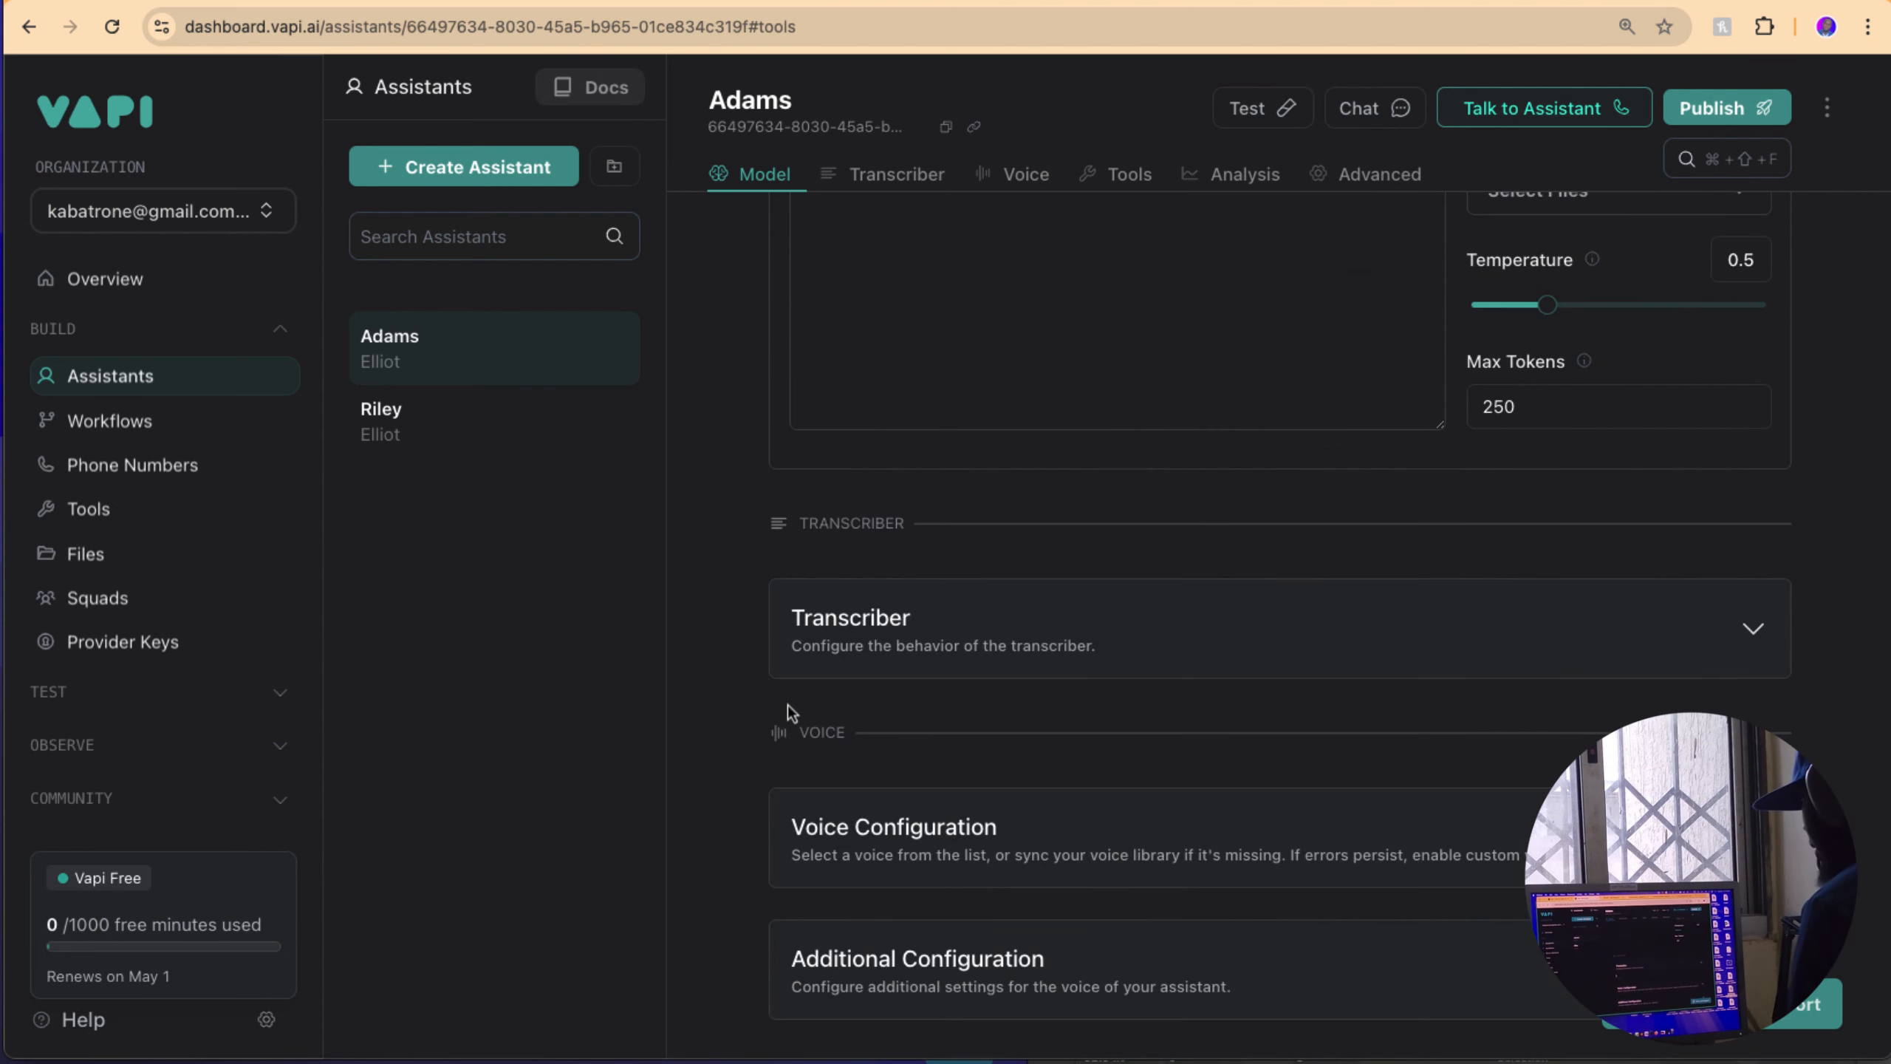
# Step: Start creating a phone number in Vapi and open the form for importing one from Twilio
pyautogui.click(128, 465)
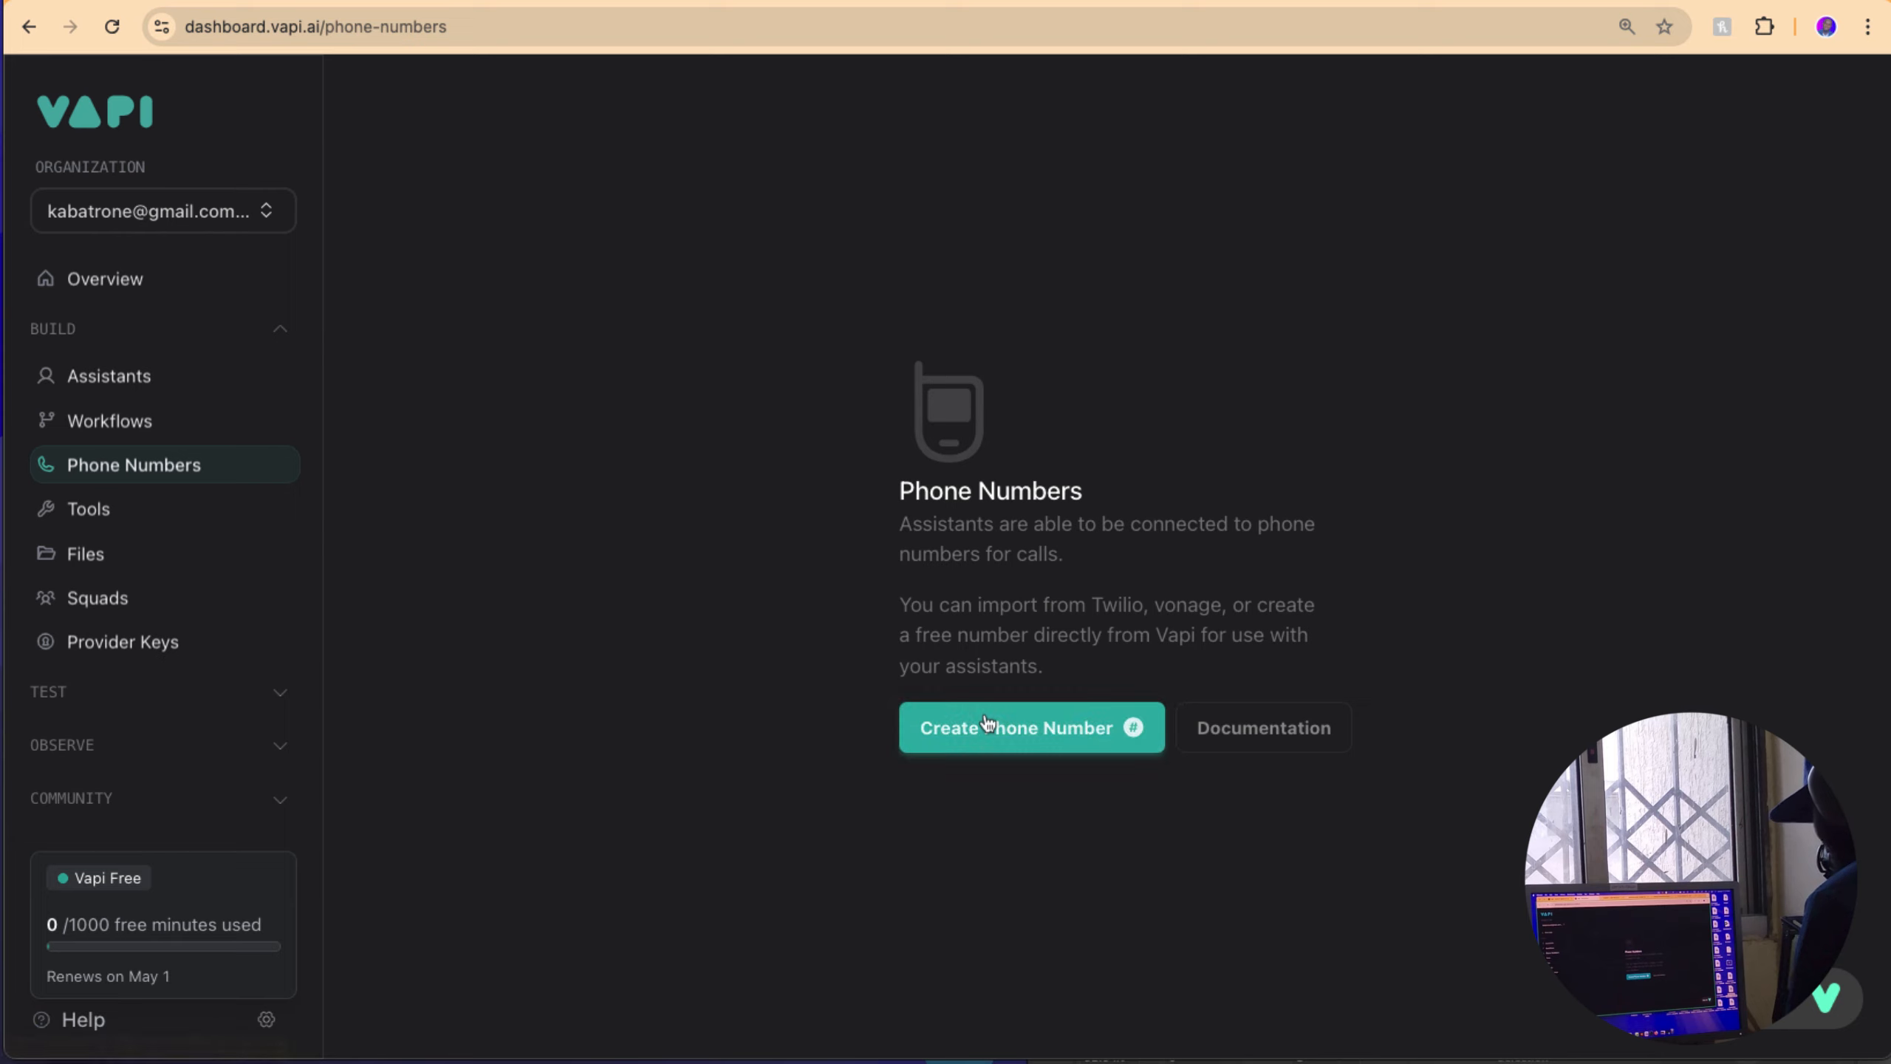
pyautogui.click(986, 722)
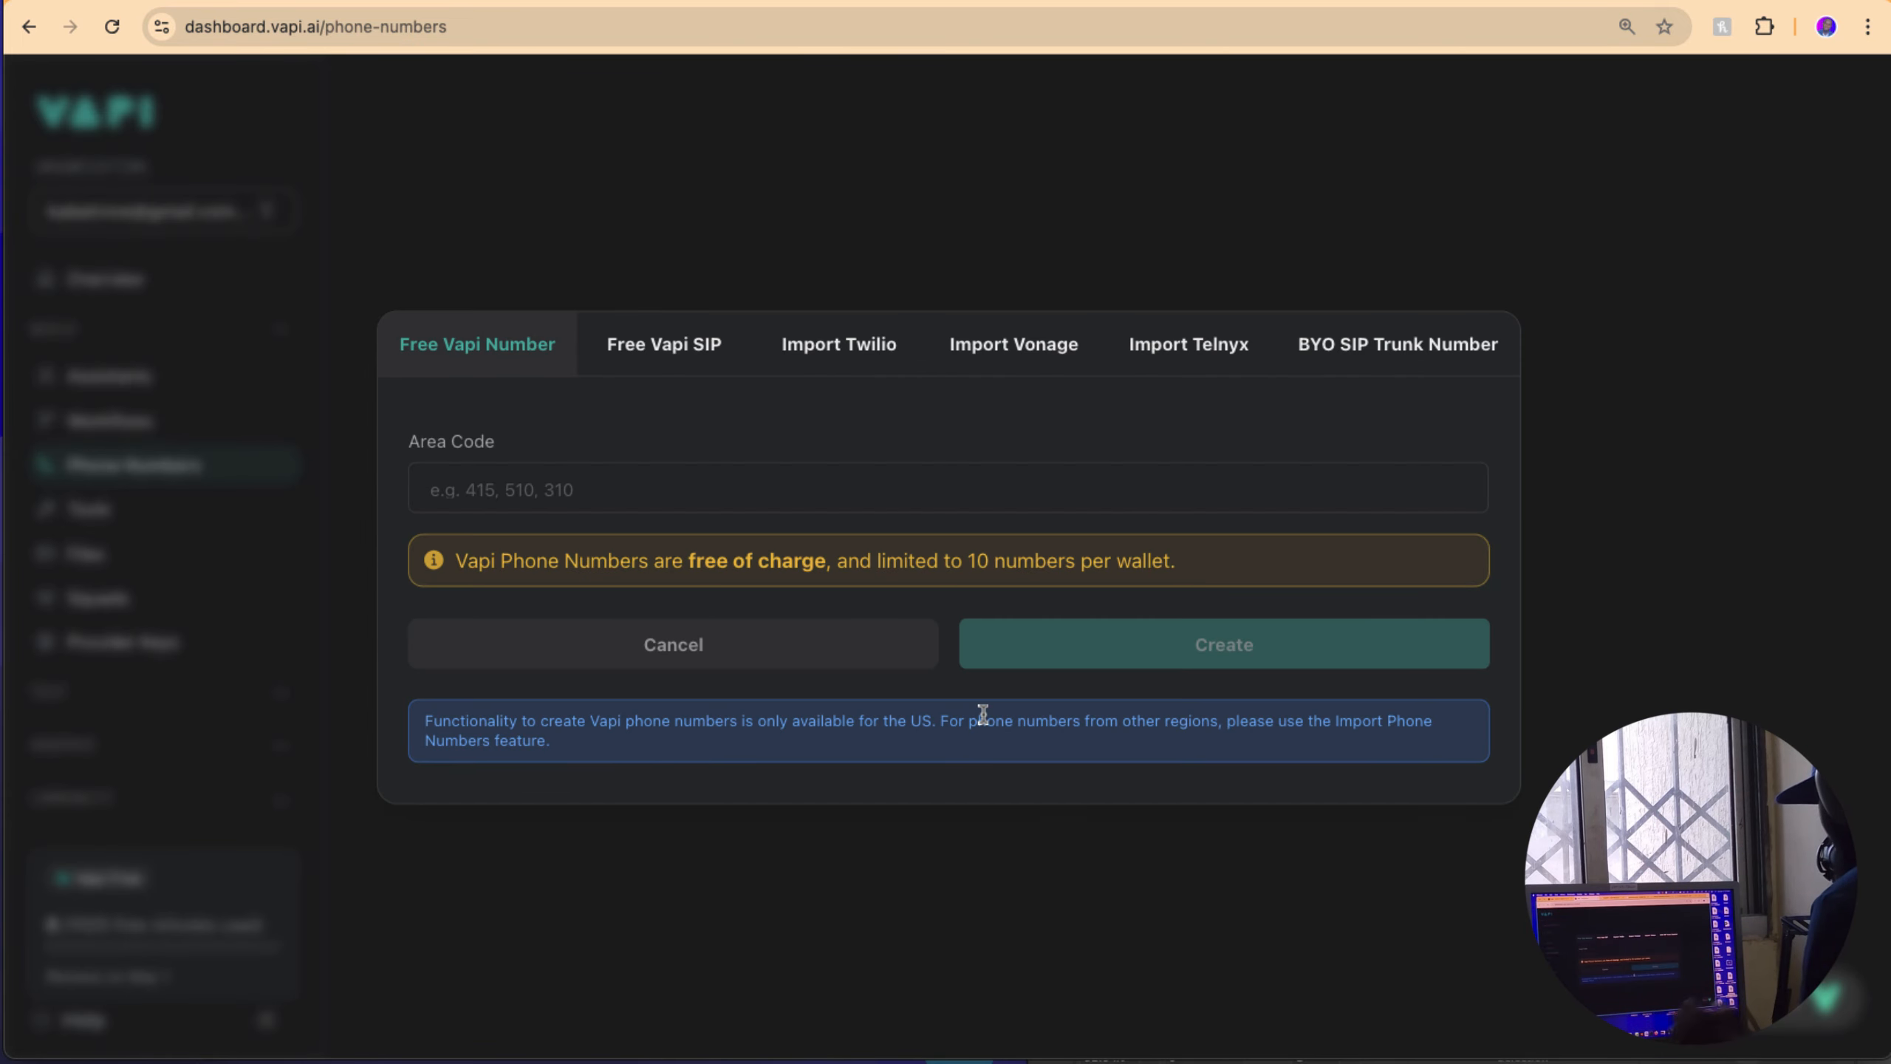
pyautogui.click(863, 344)
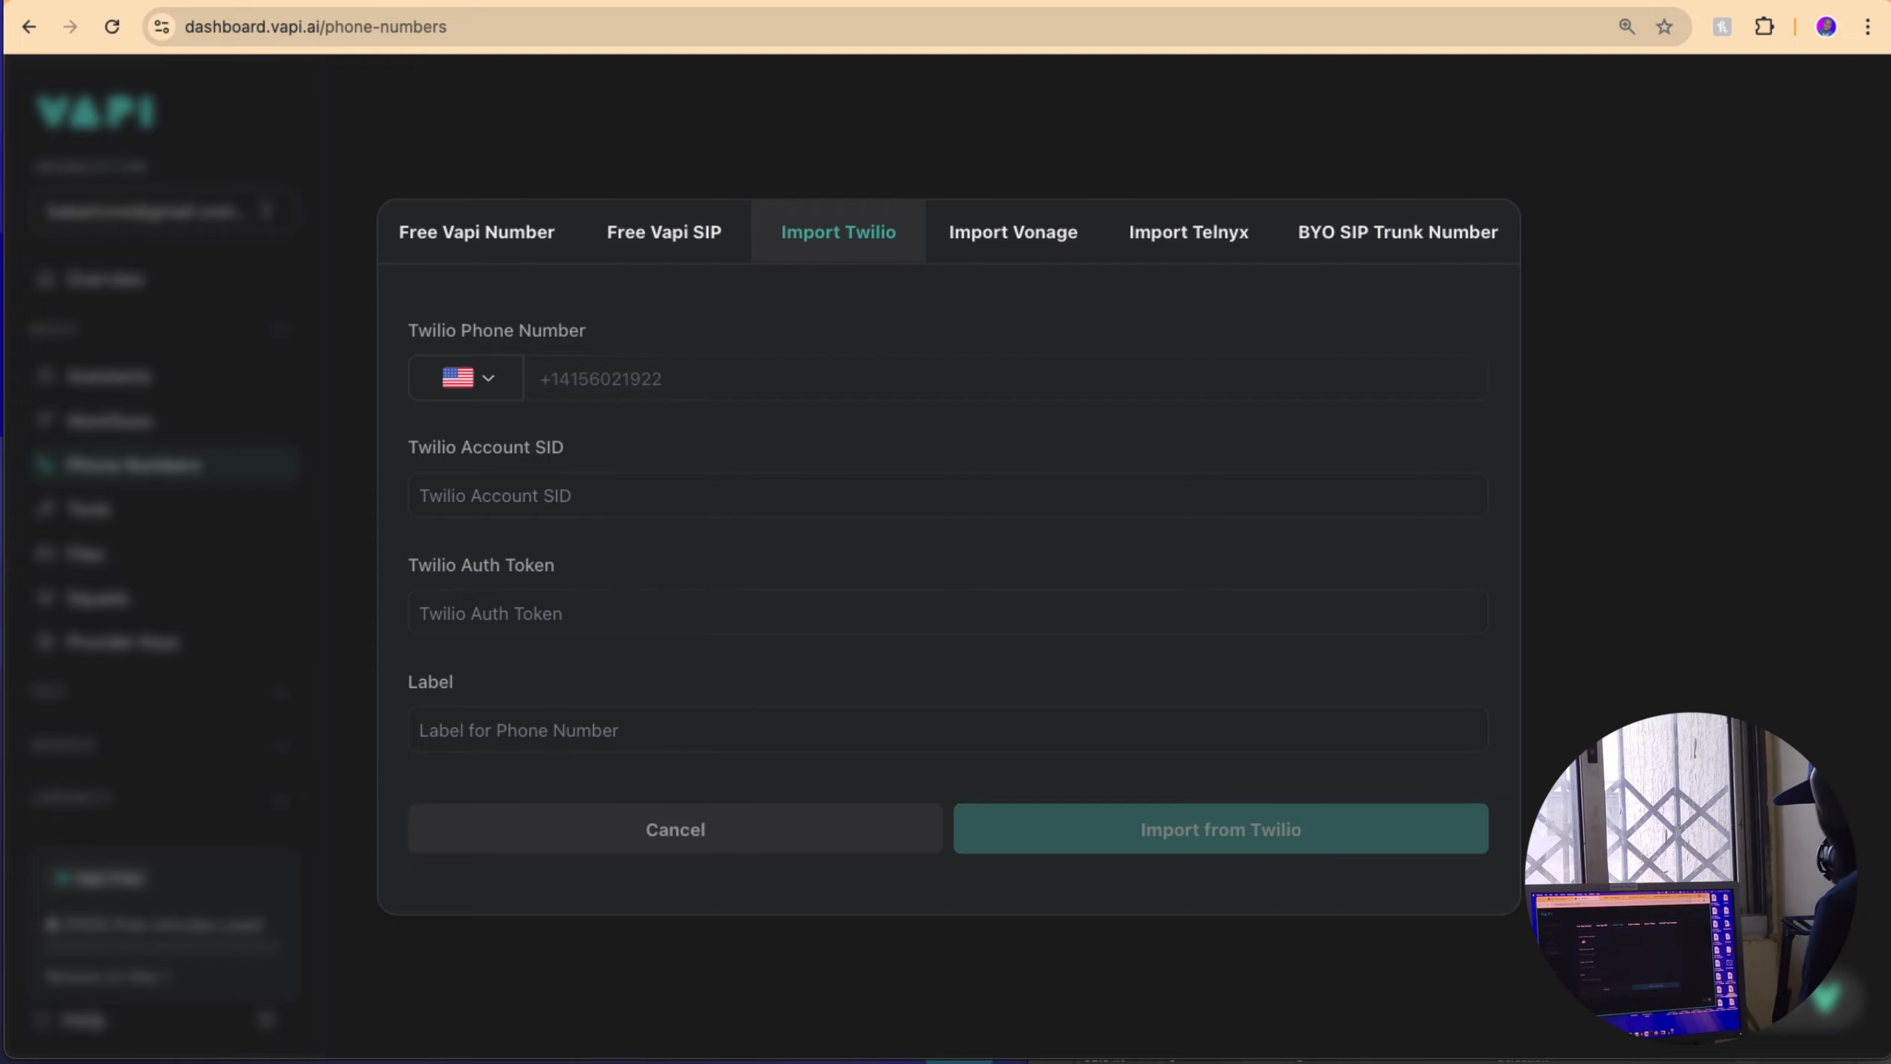
# Step: Open twilio.com/try-twilio in a new browser tab and sign in to the Twilio console
pyautogui.press('super+t')
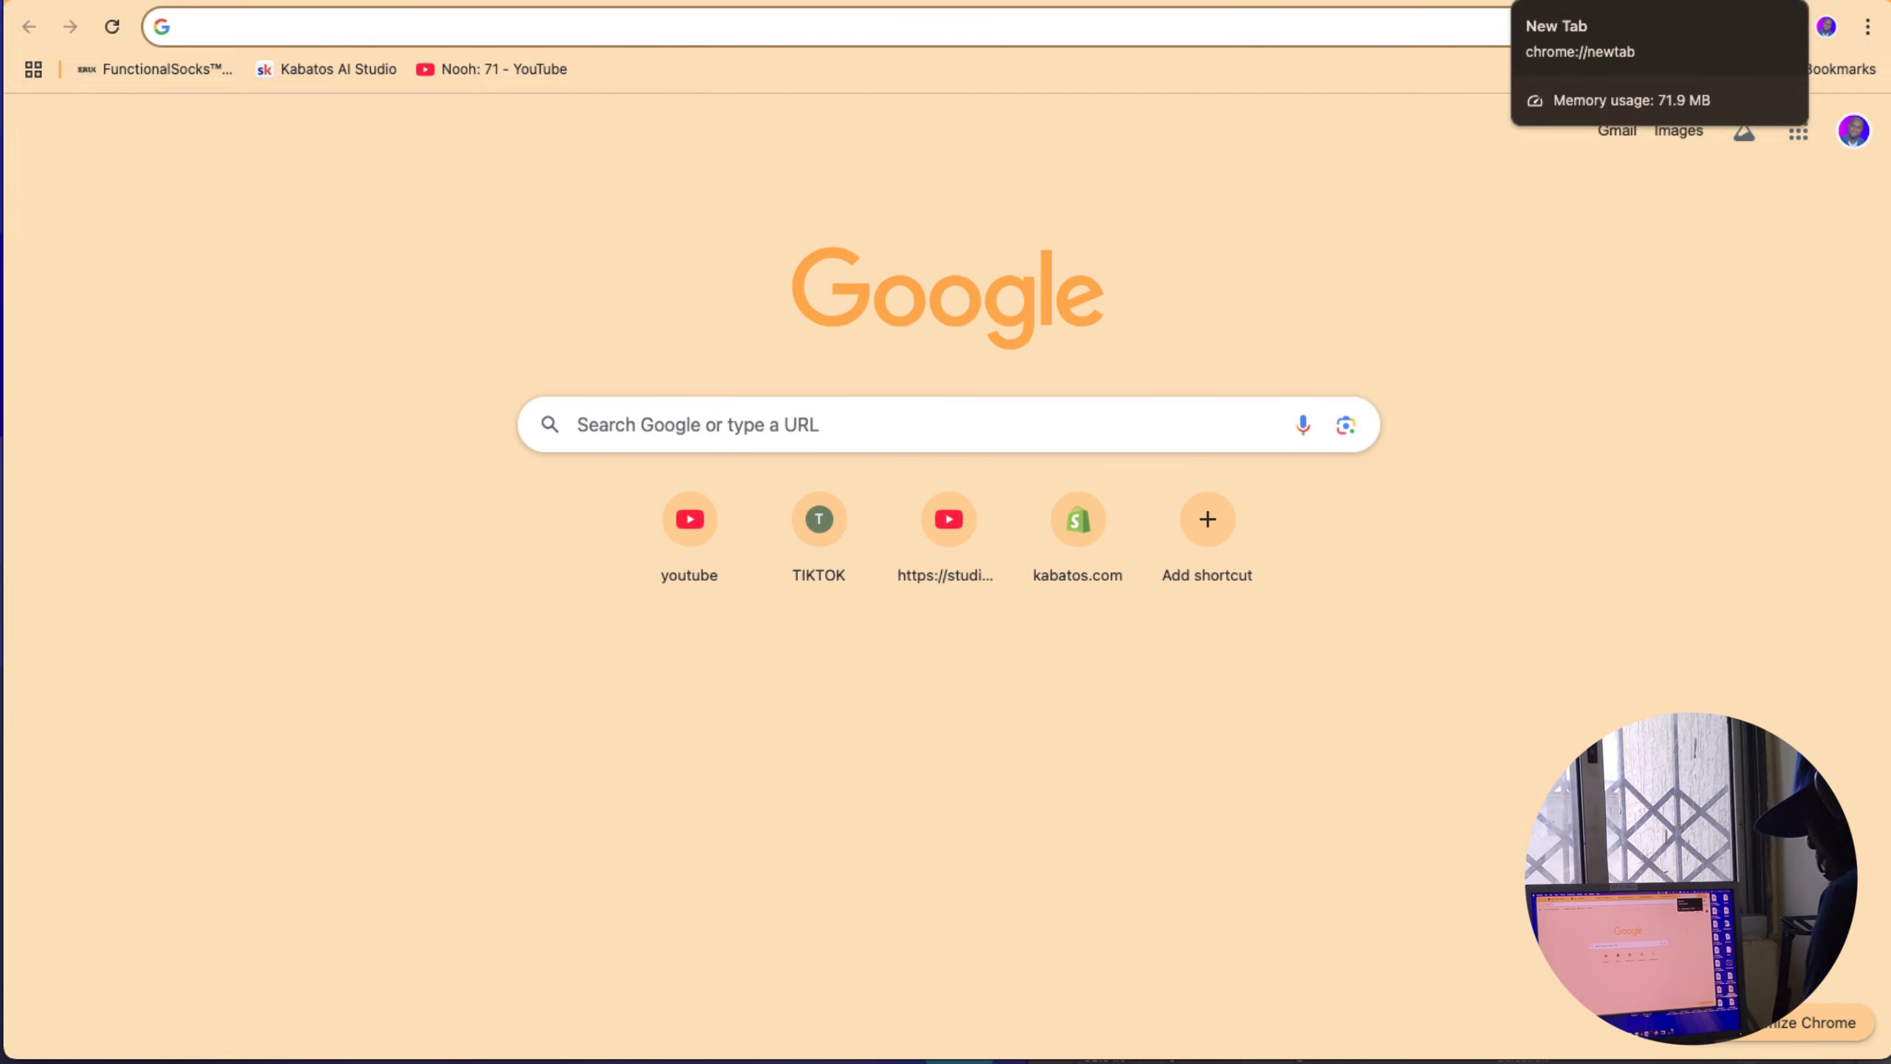
pyautogui.write('twilio.com/try-twilio')
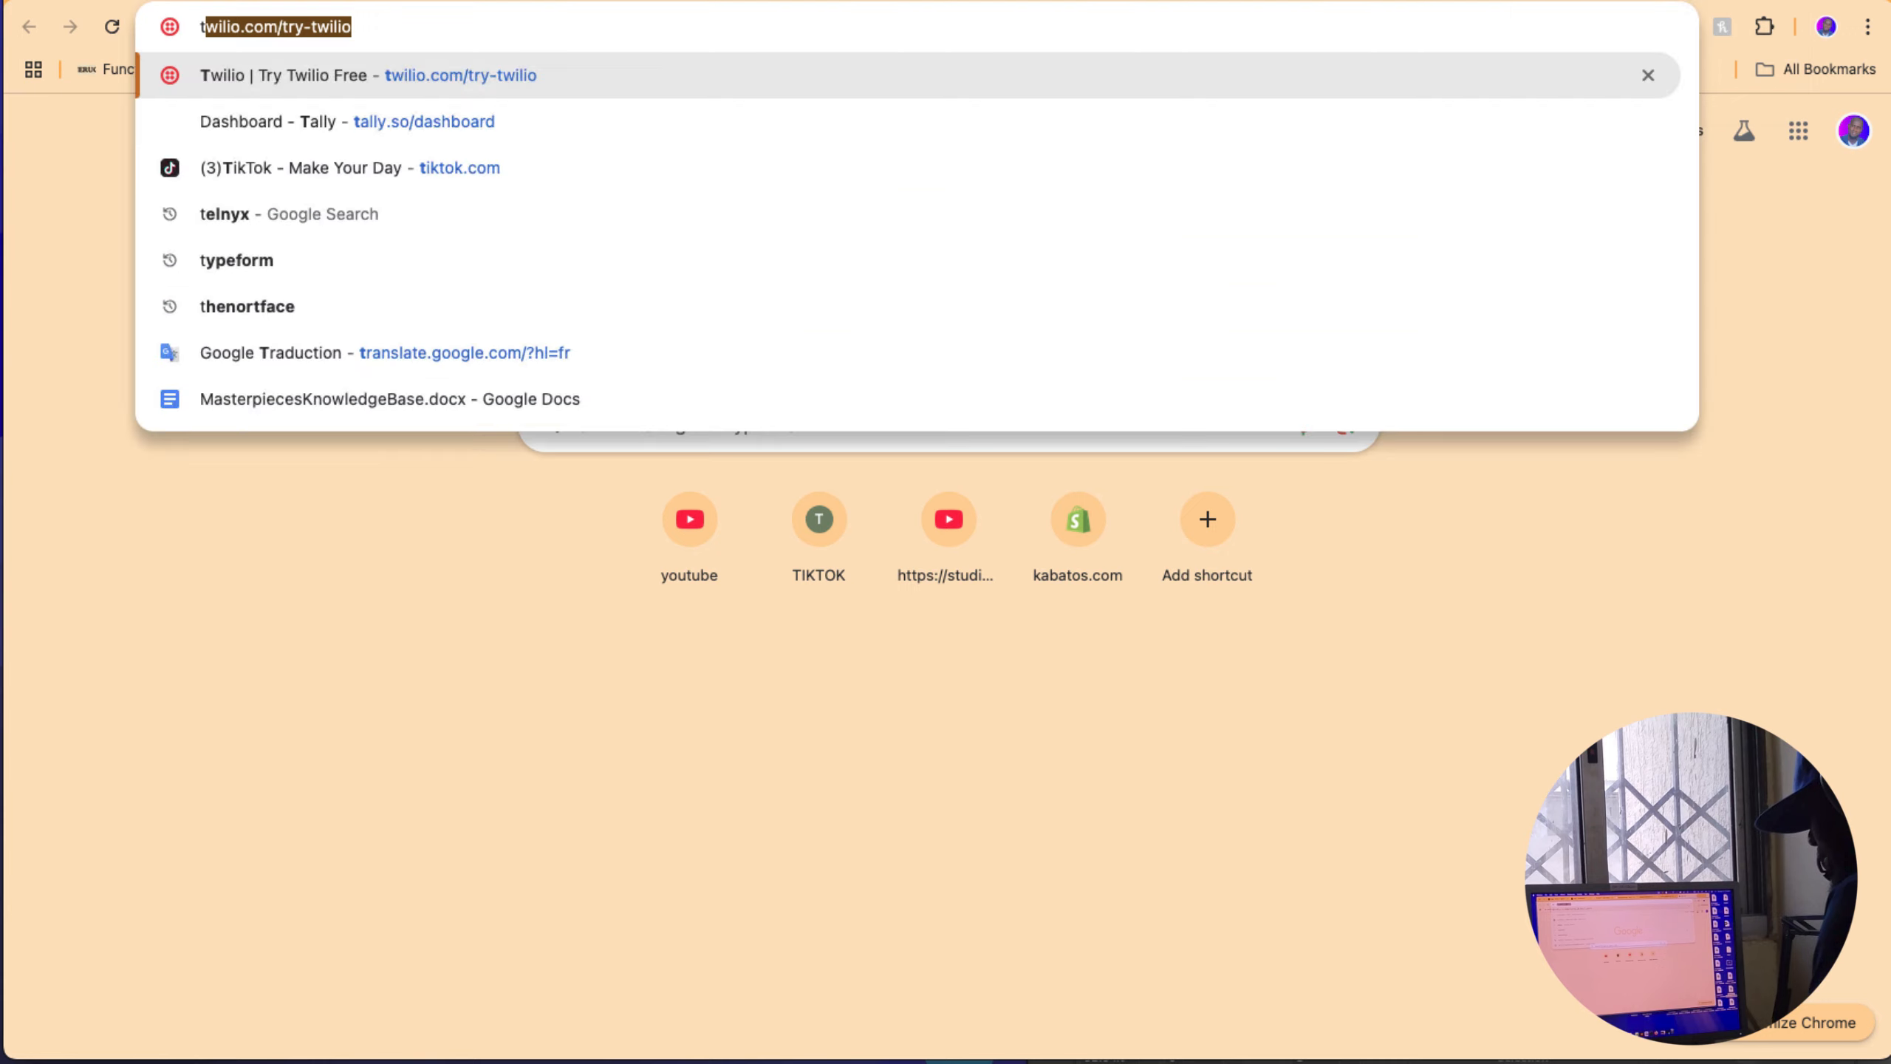
pyautogui.press('Return')
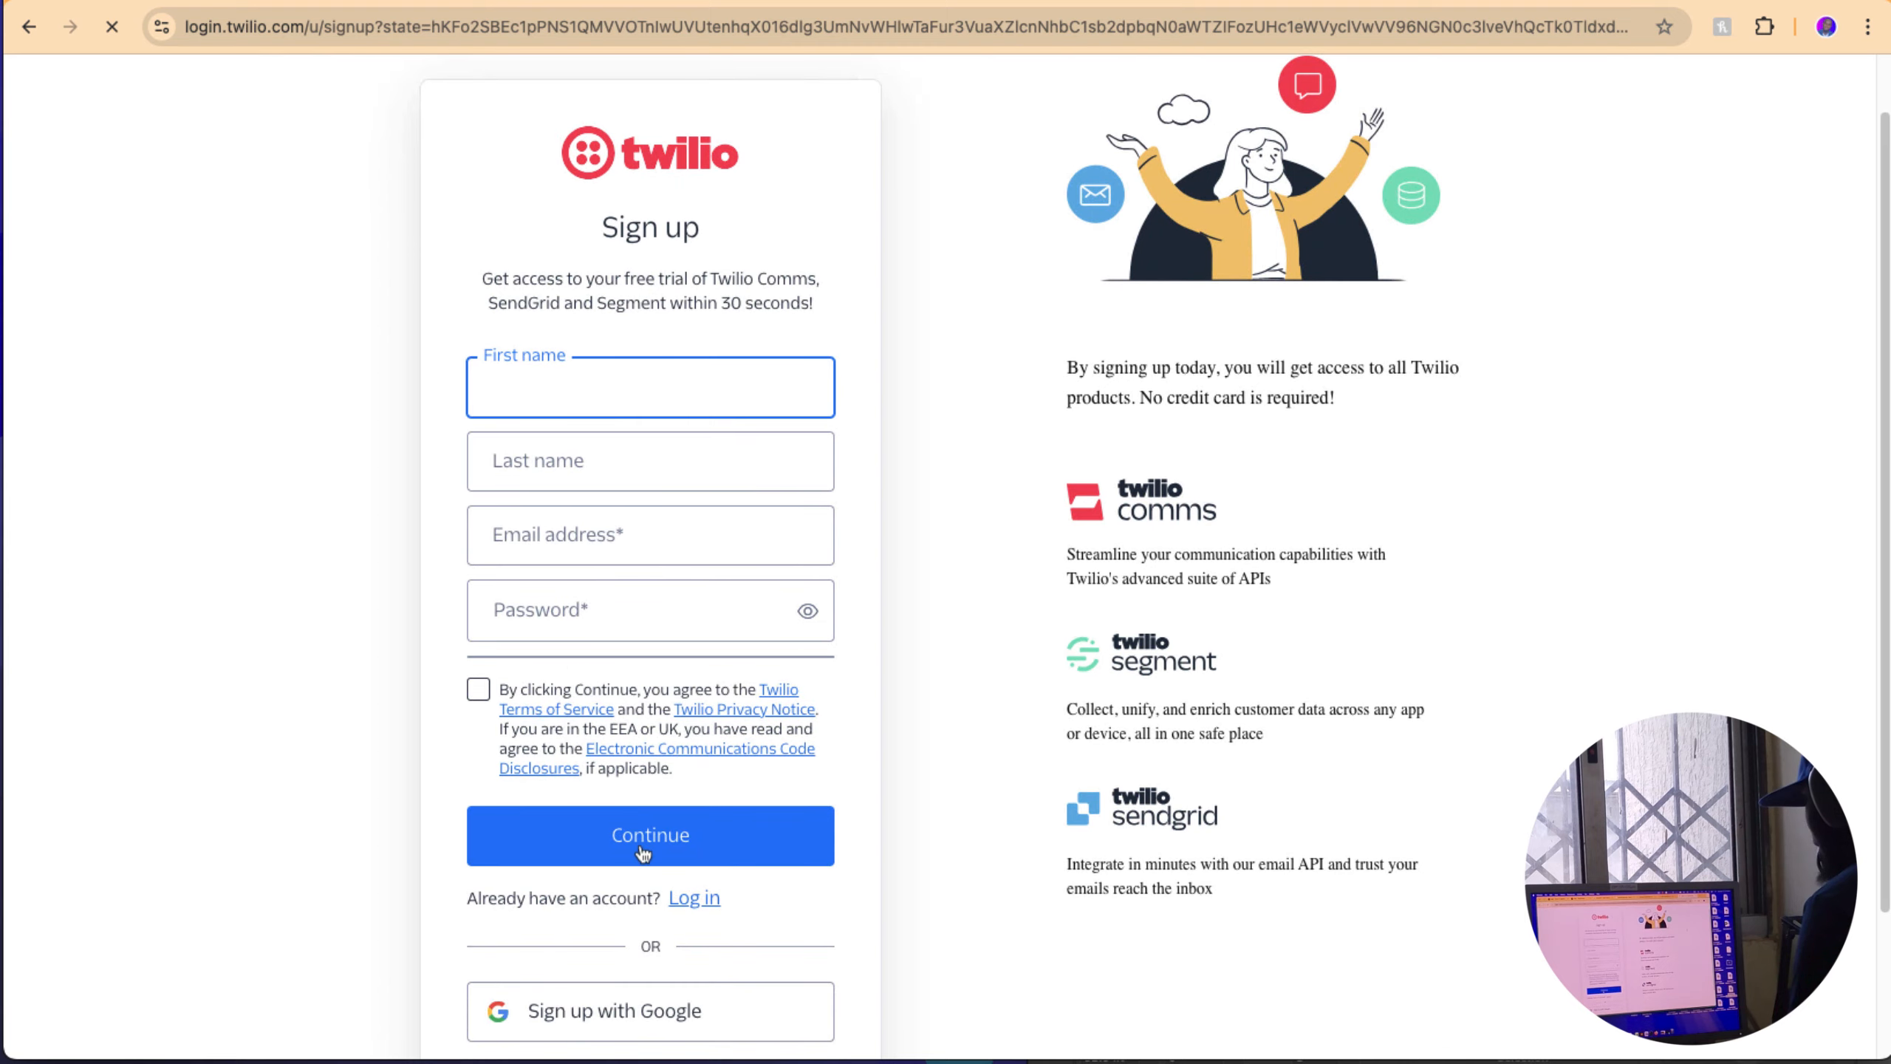
pyautogui.scroll(-2, 603, 812)
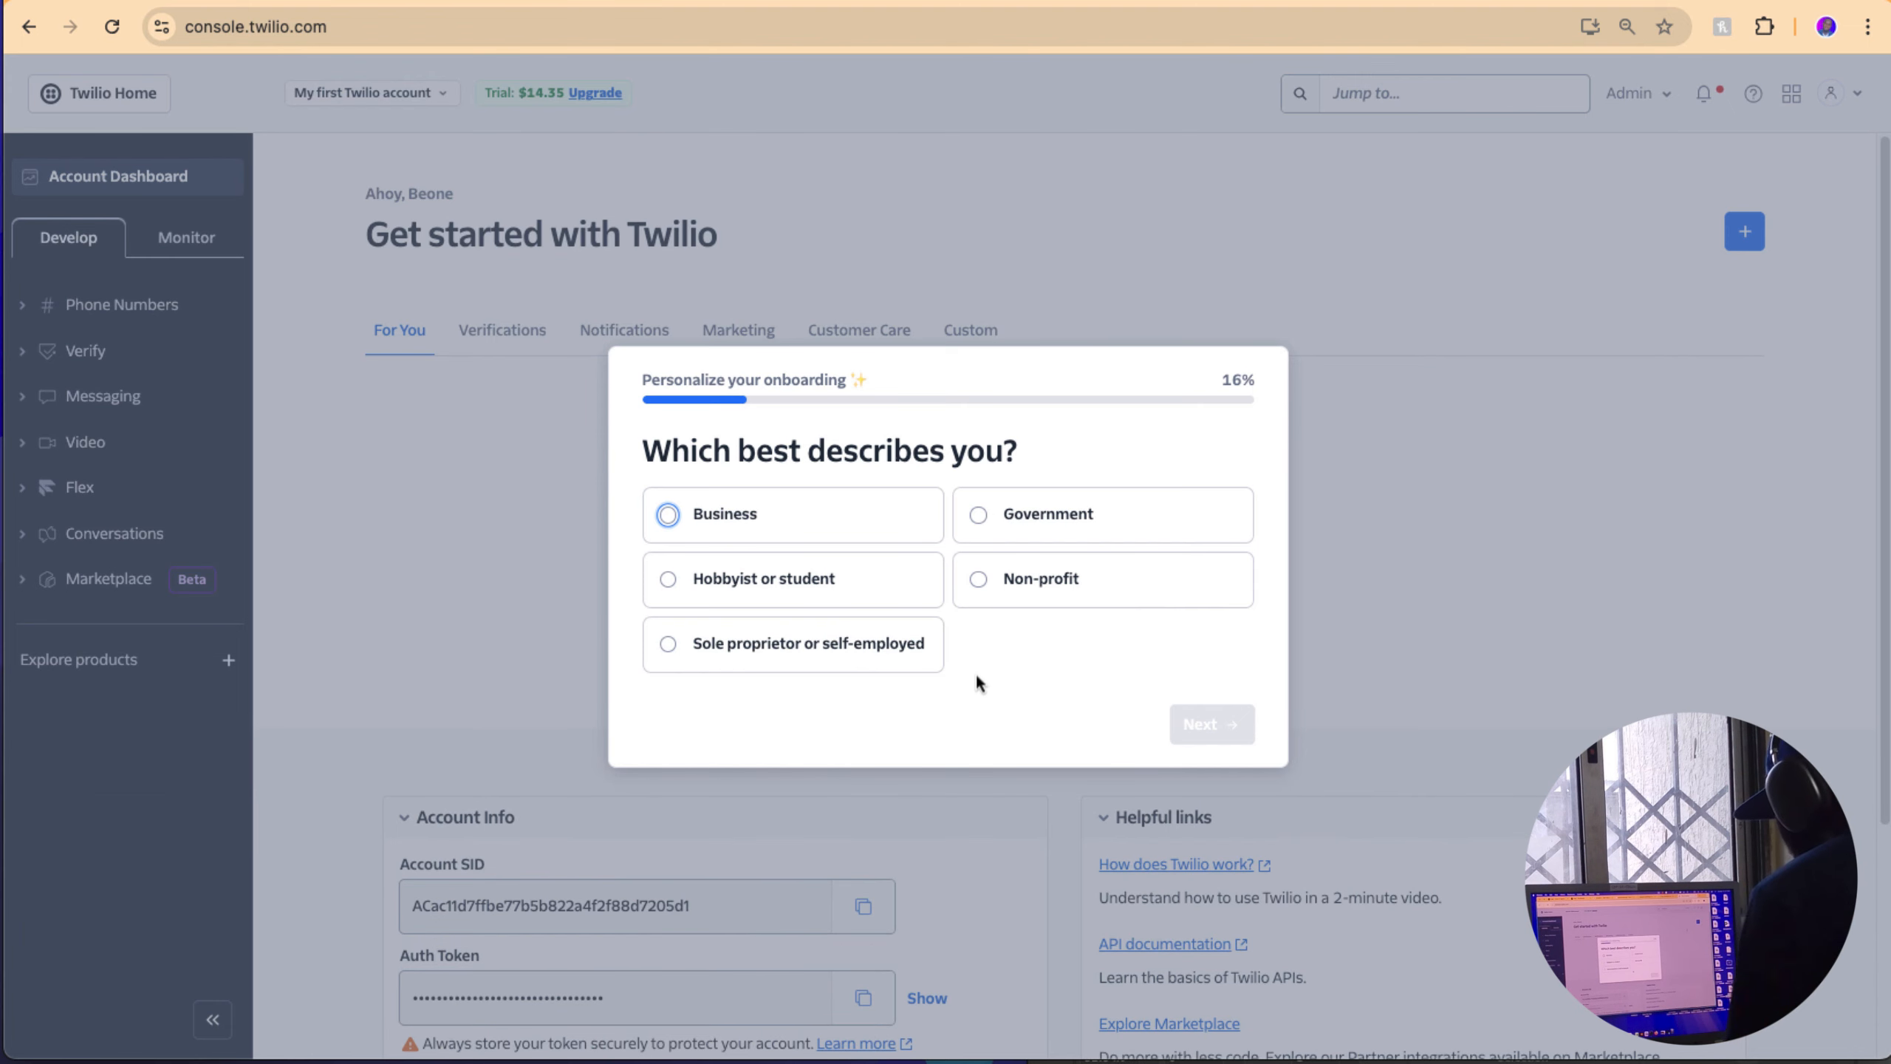
# Step: Answer the Twilio onboarding questions with Sole proprietor or self-employed, Independent software vendor (ISV), and Marketer as the role
pyautogui.click(872, 645)
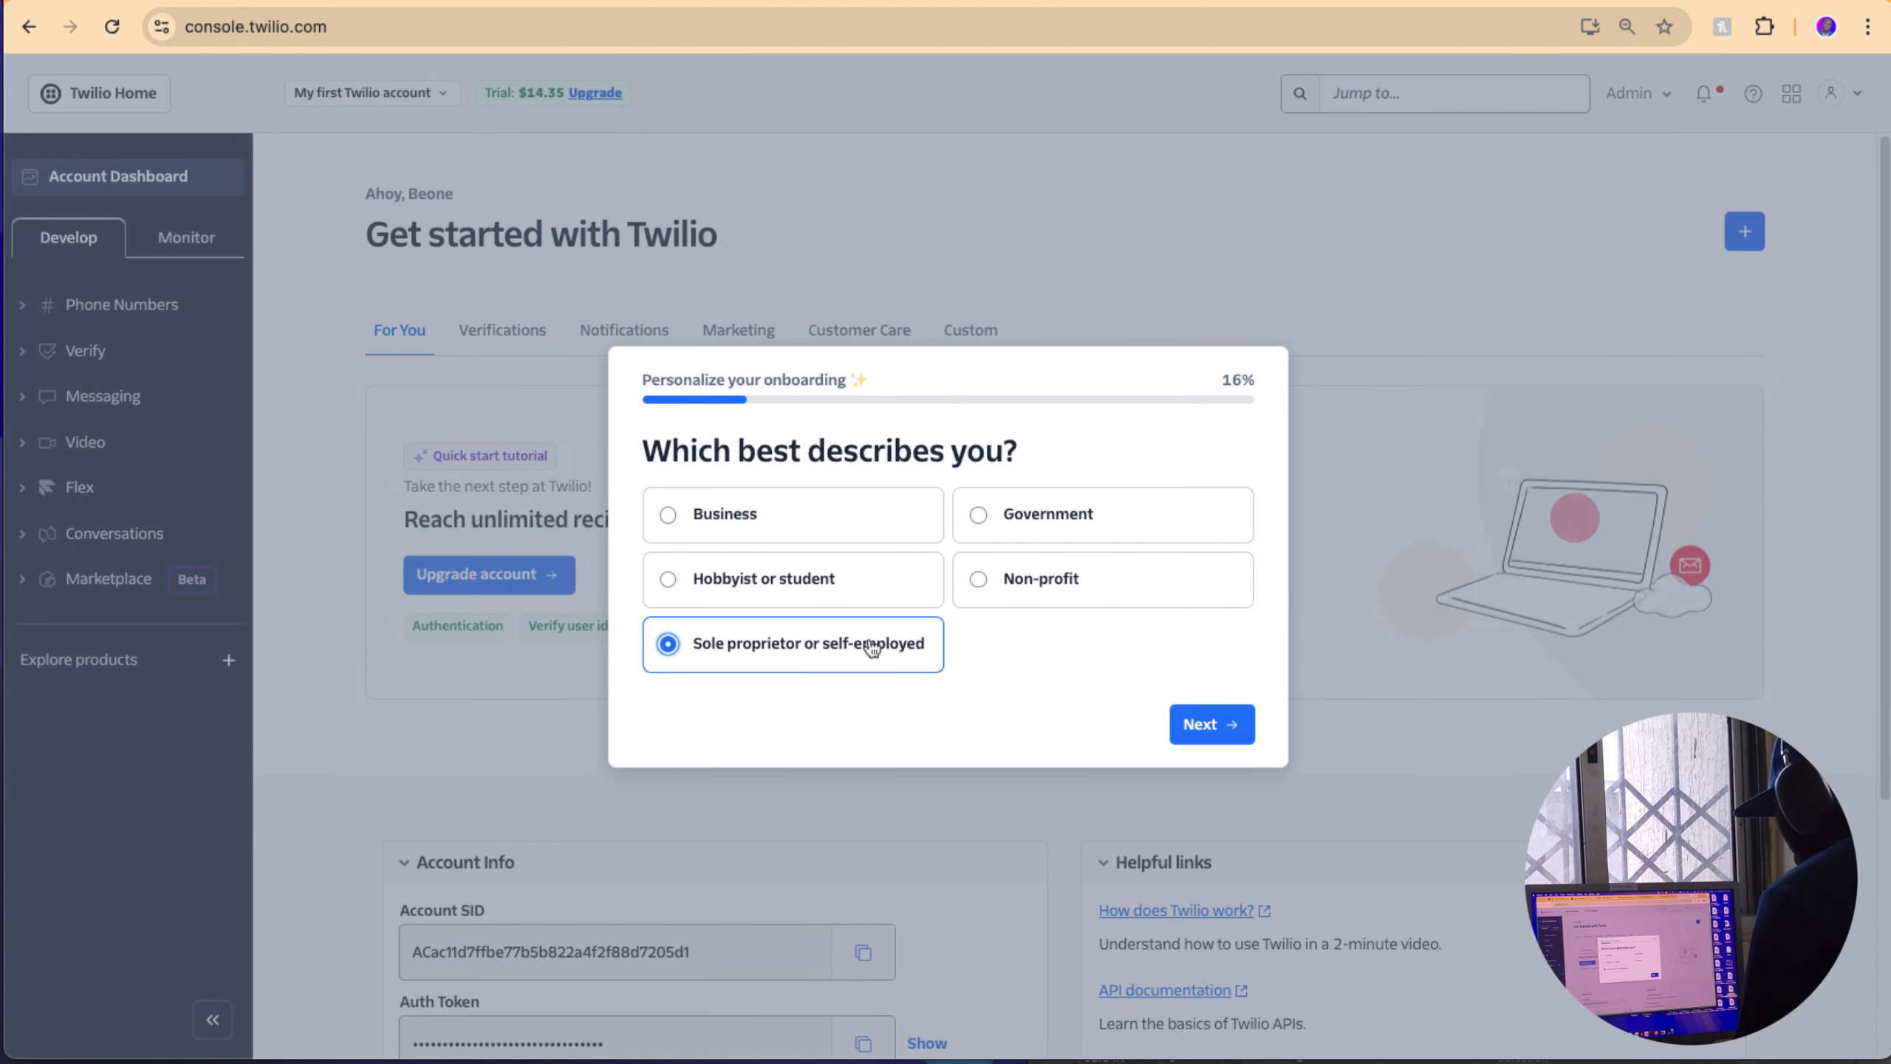
pyautogui.click(1194, 734)
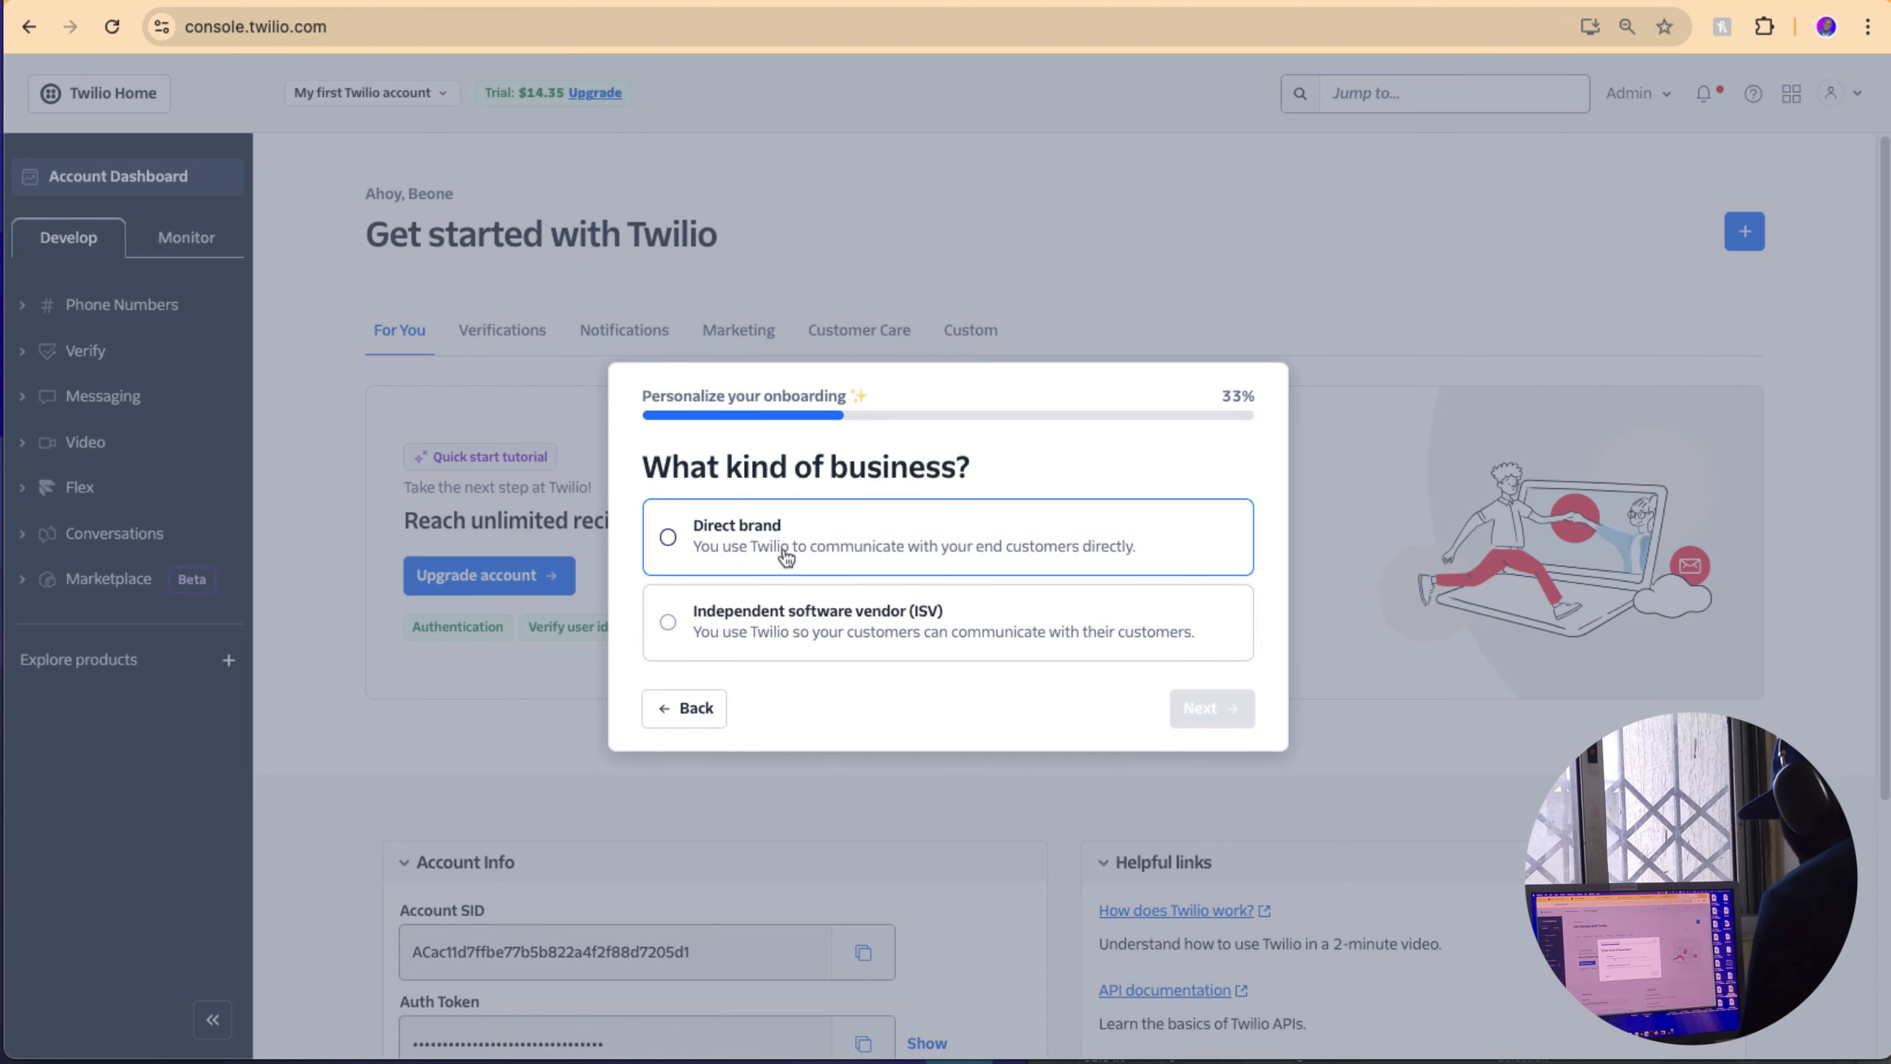
pyautogui.click(802, 627)
pyautogui.click(1202, 708)
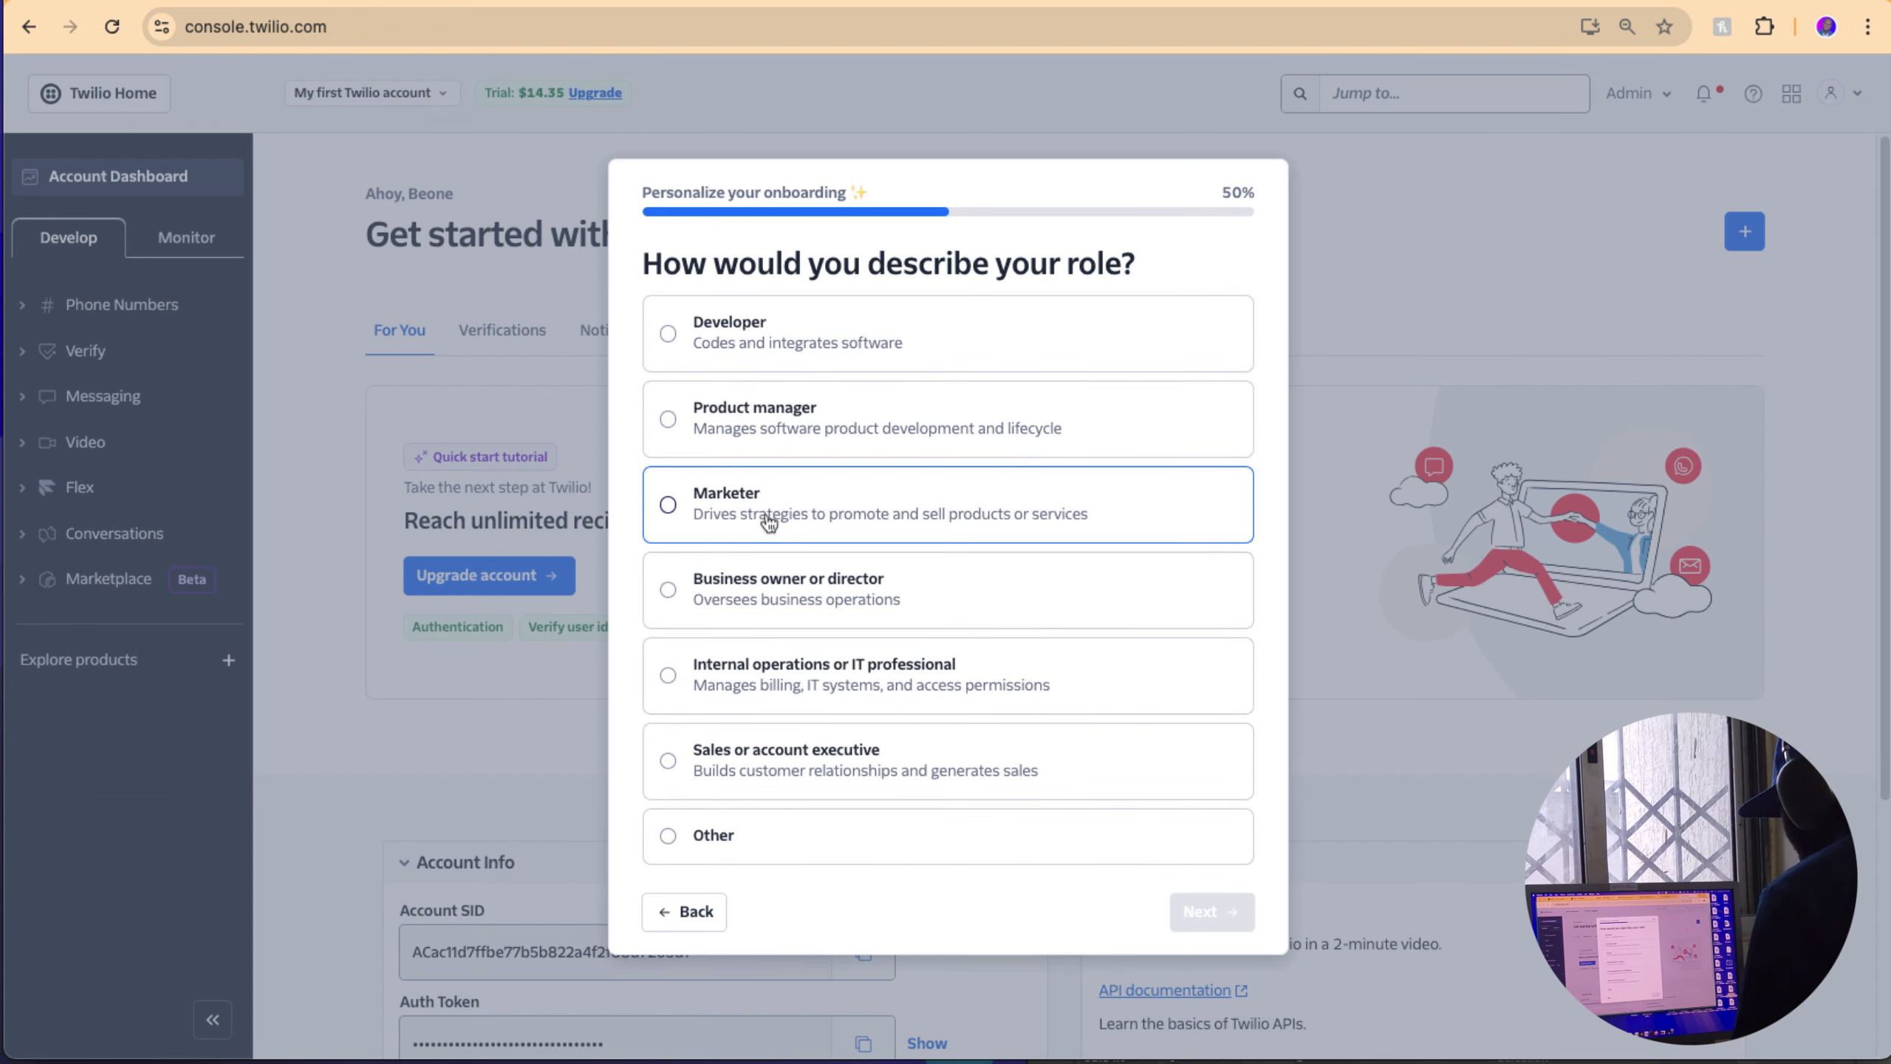
pyautogui.click(769, 515)
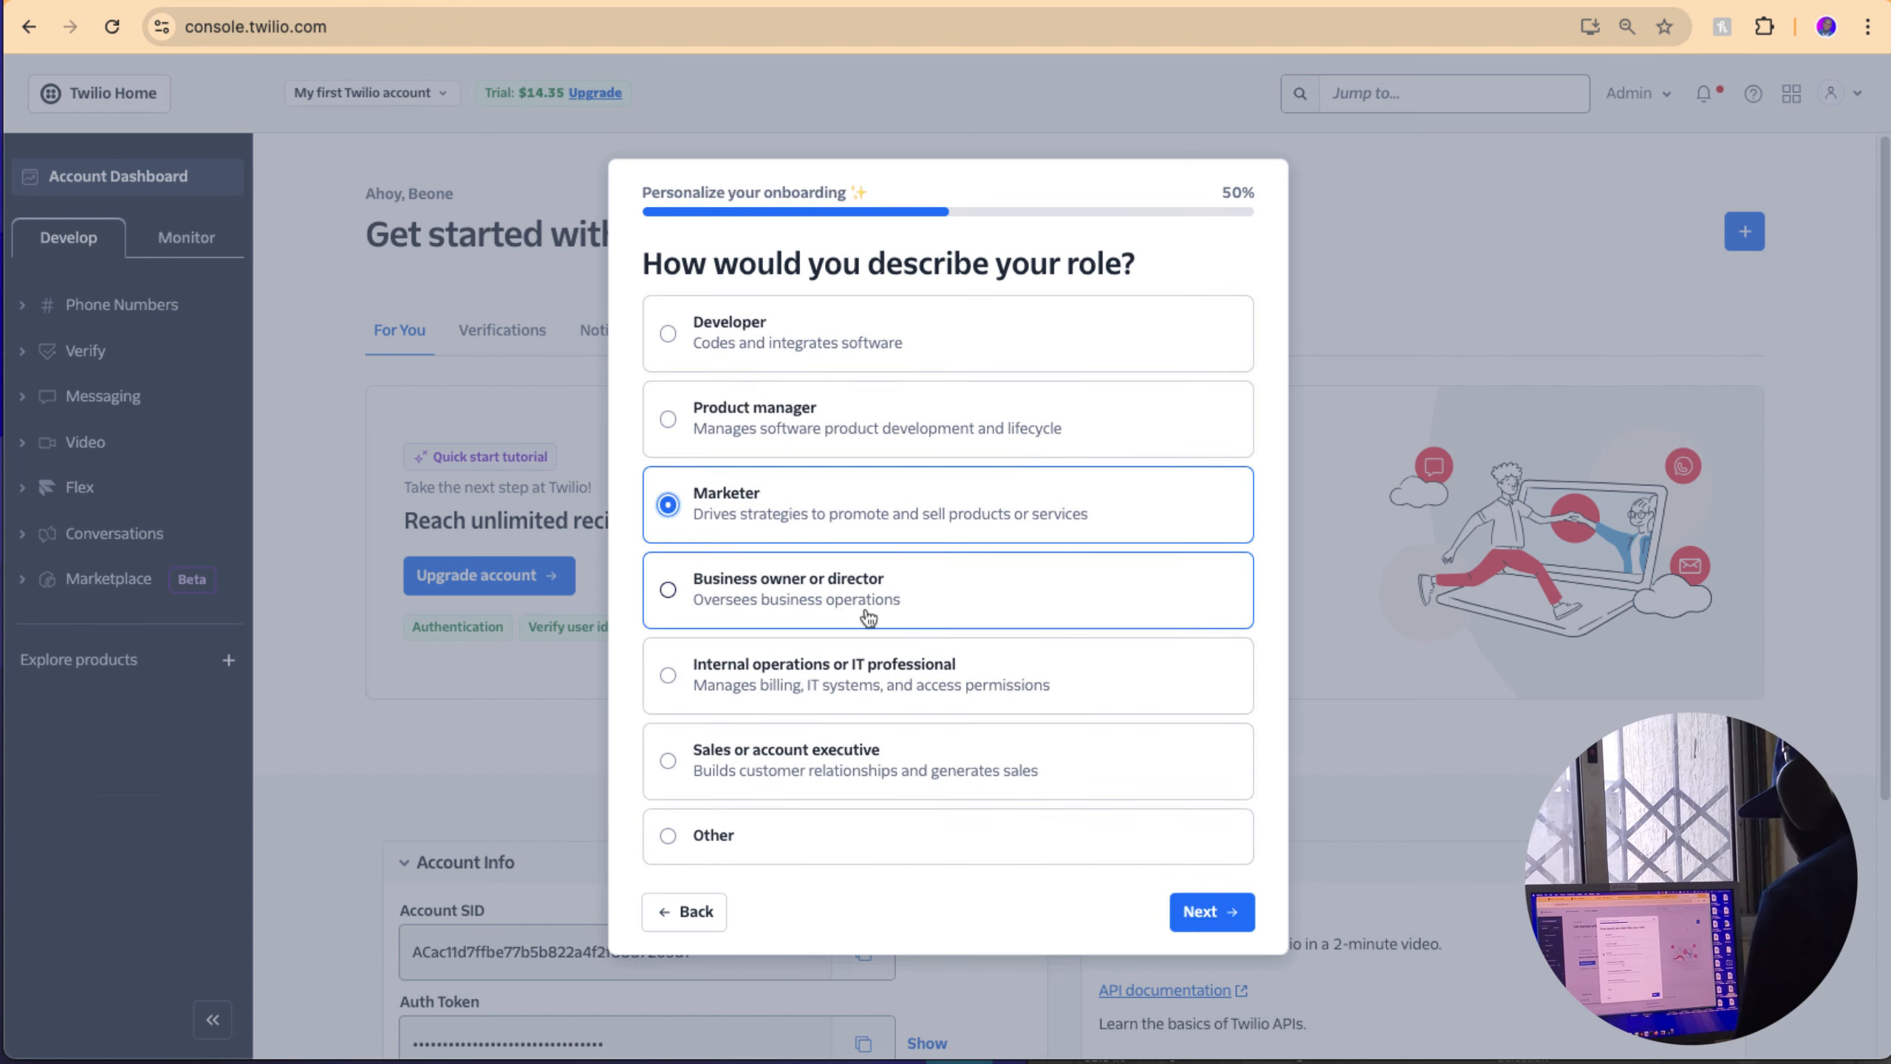
pyautogui.click(1212, 912)
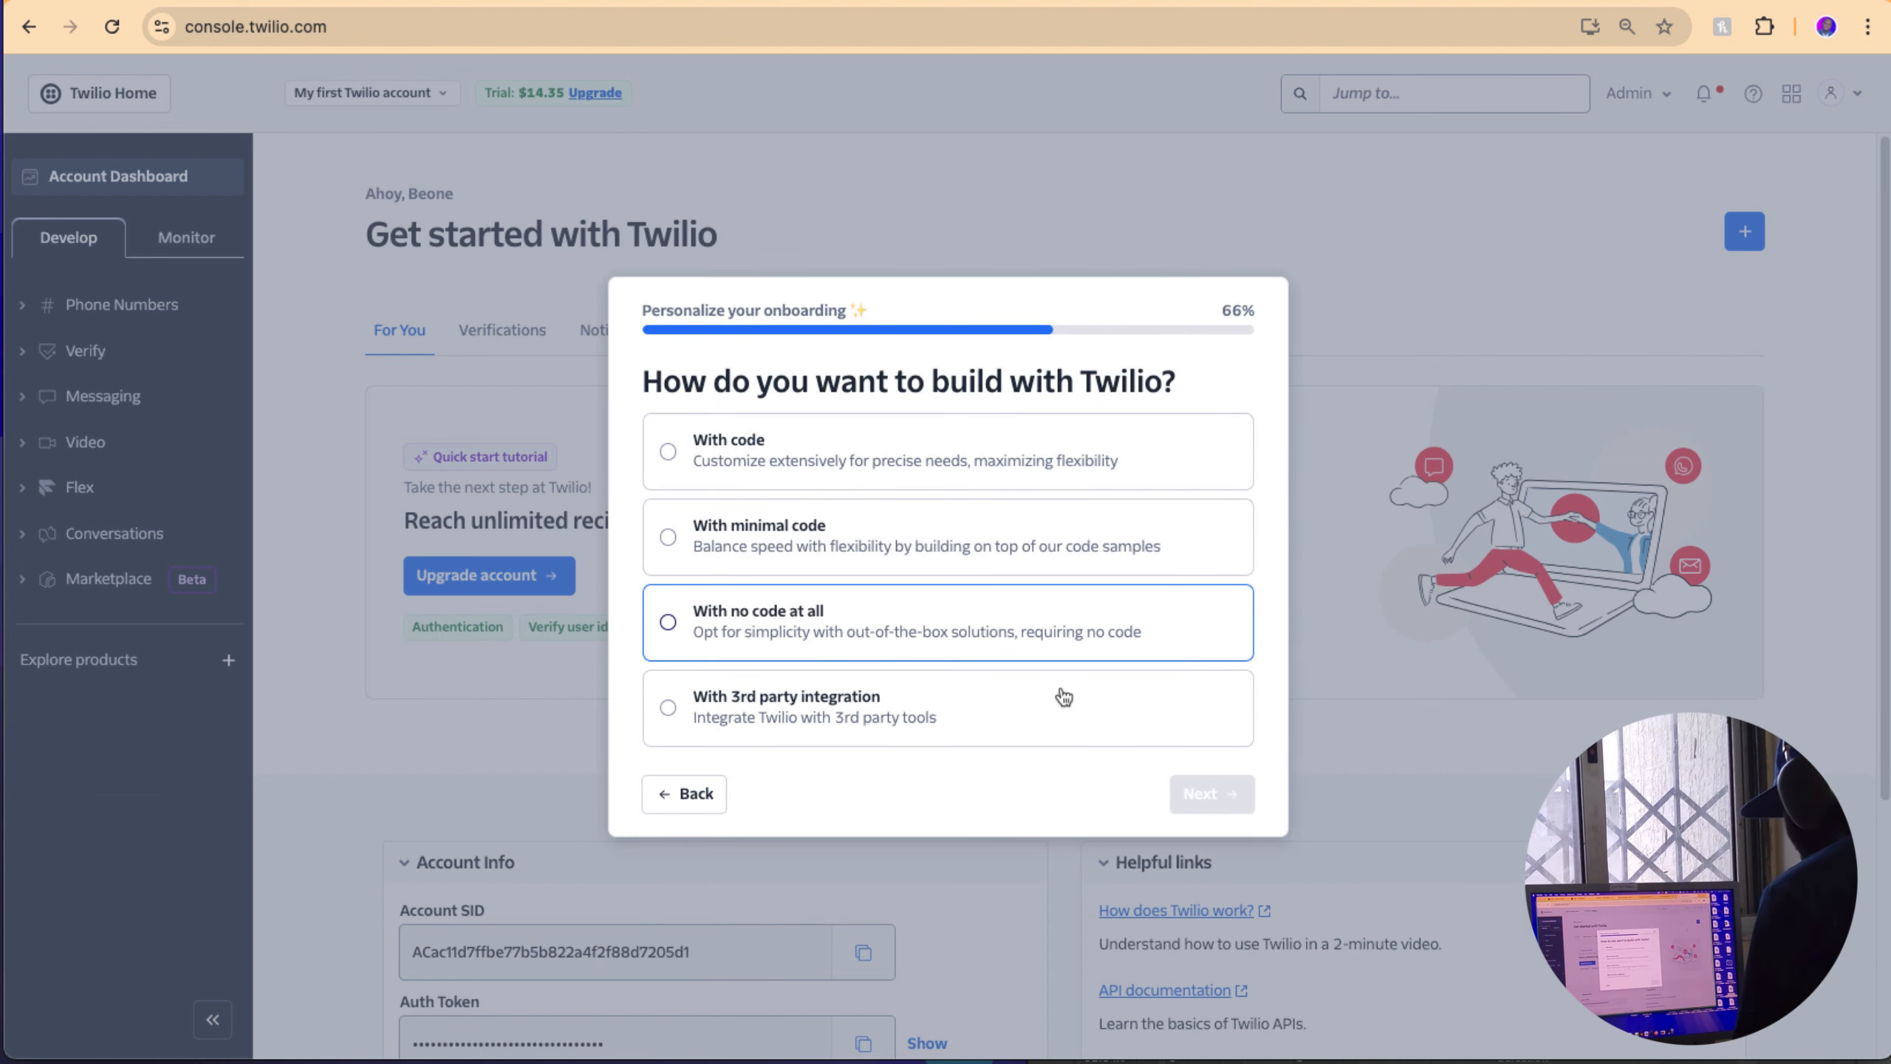
# Step: Complete the onboarding by choosing to build with no code at all, Marketing as the use case, and Voice as the channel
pyautogui.click(1028, 624)
pyautogui.click(1210, 794)
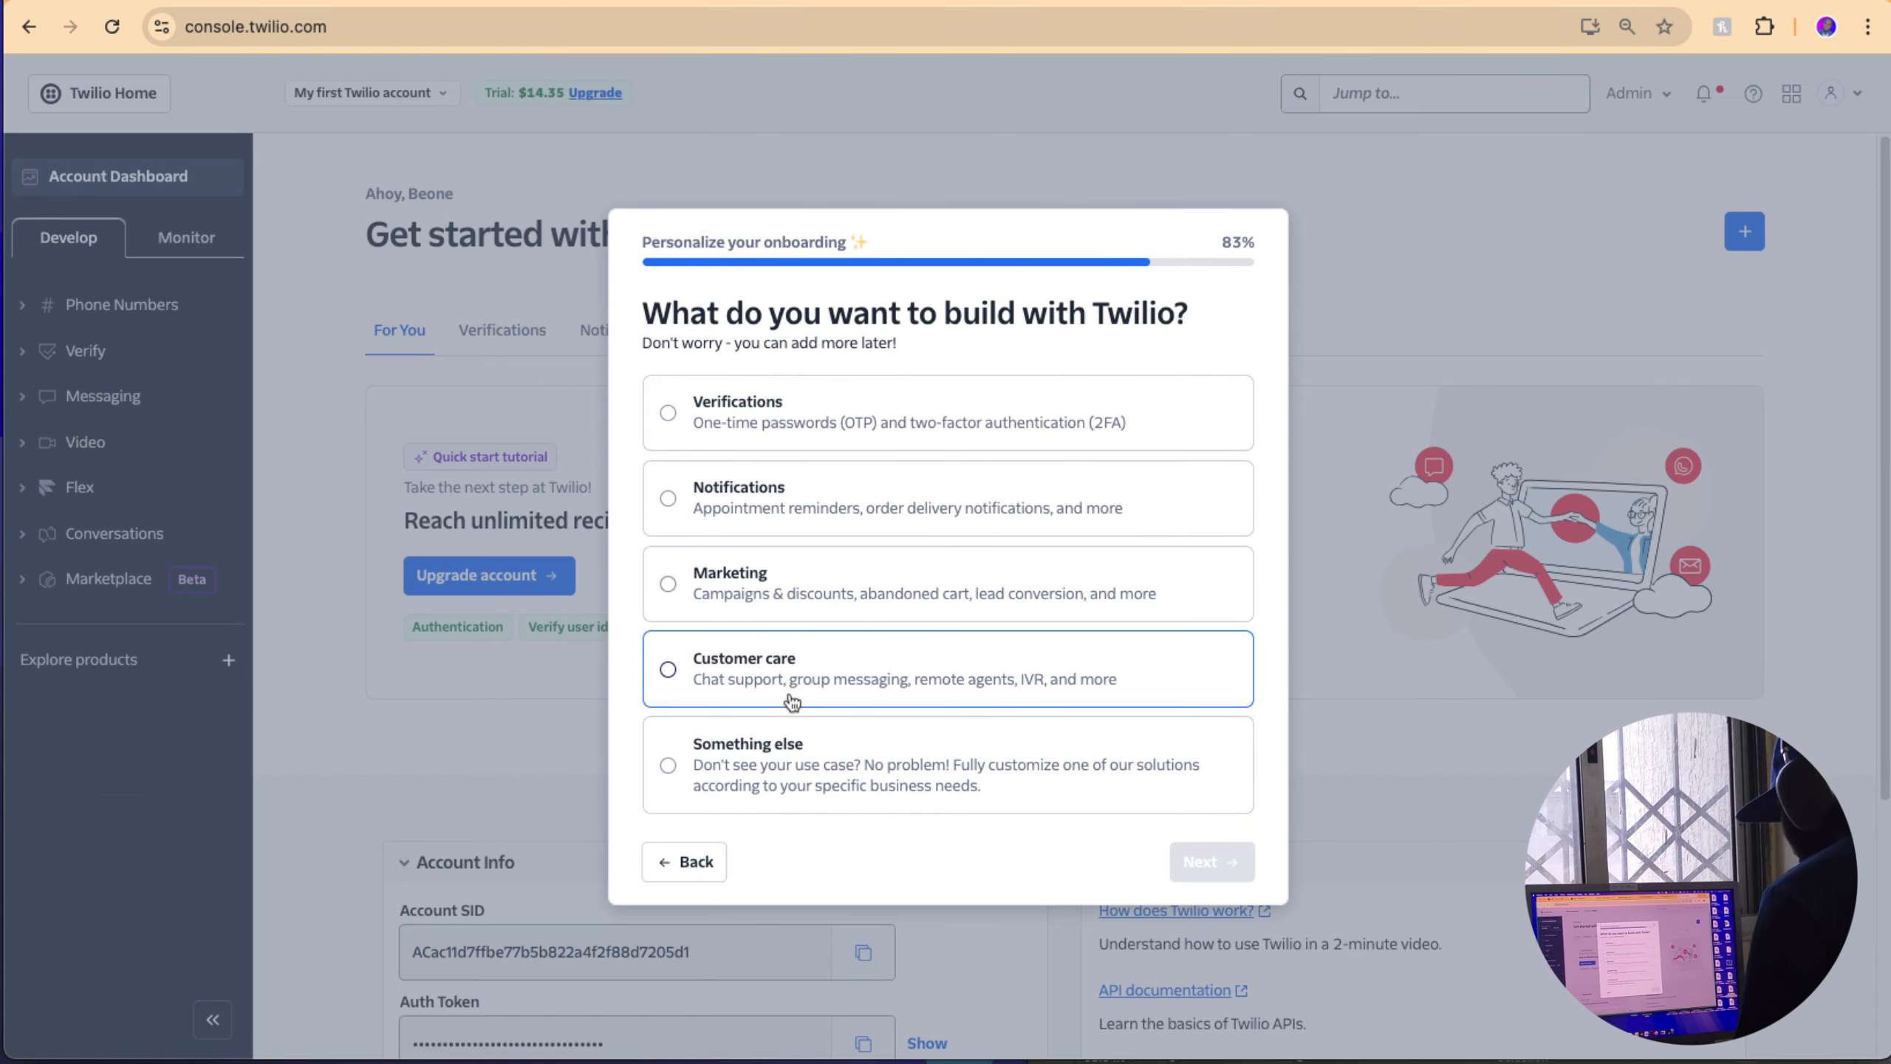
pyautogui.click(811, 595)
pyautogui.click(1203, 865)
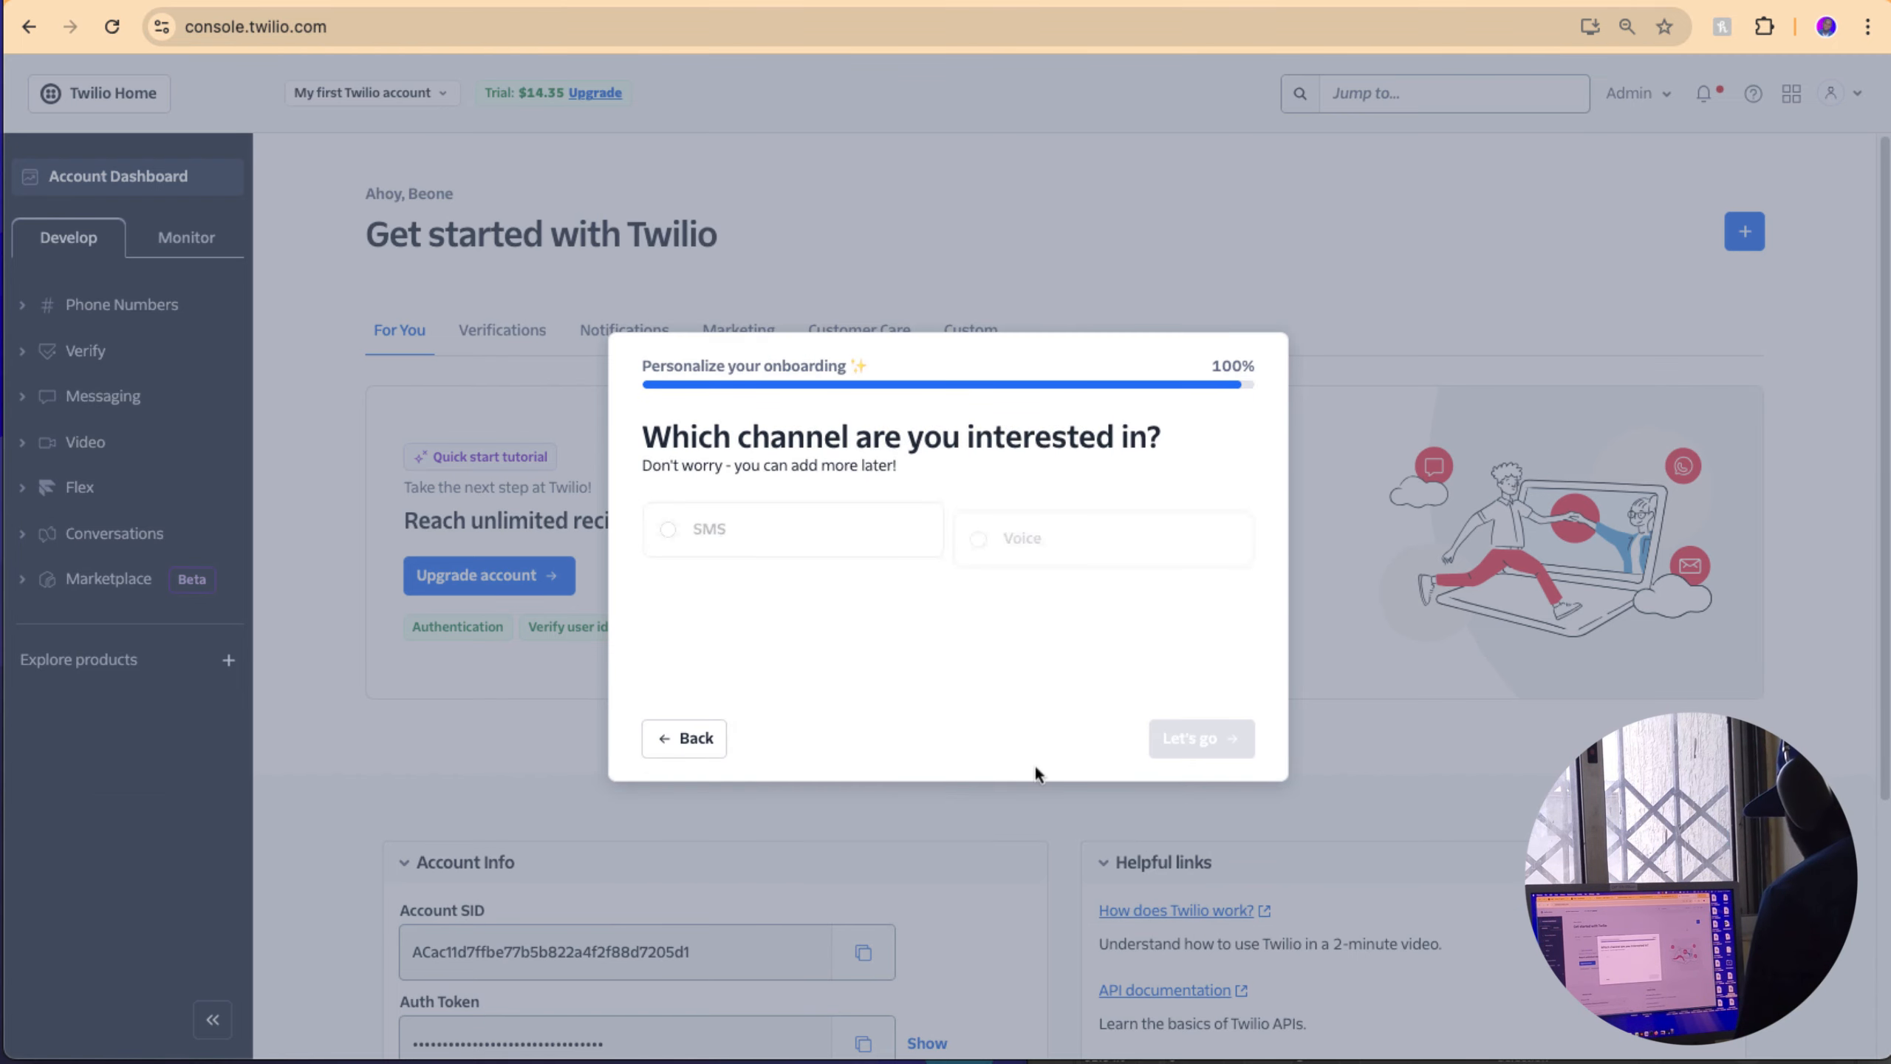
pyautogui.click(1034, 544)
pyautogui.click(1184, 744)
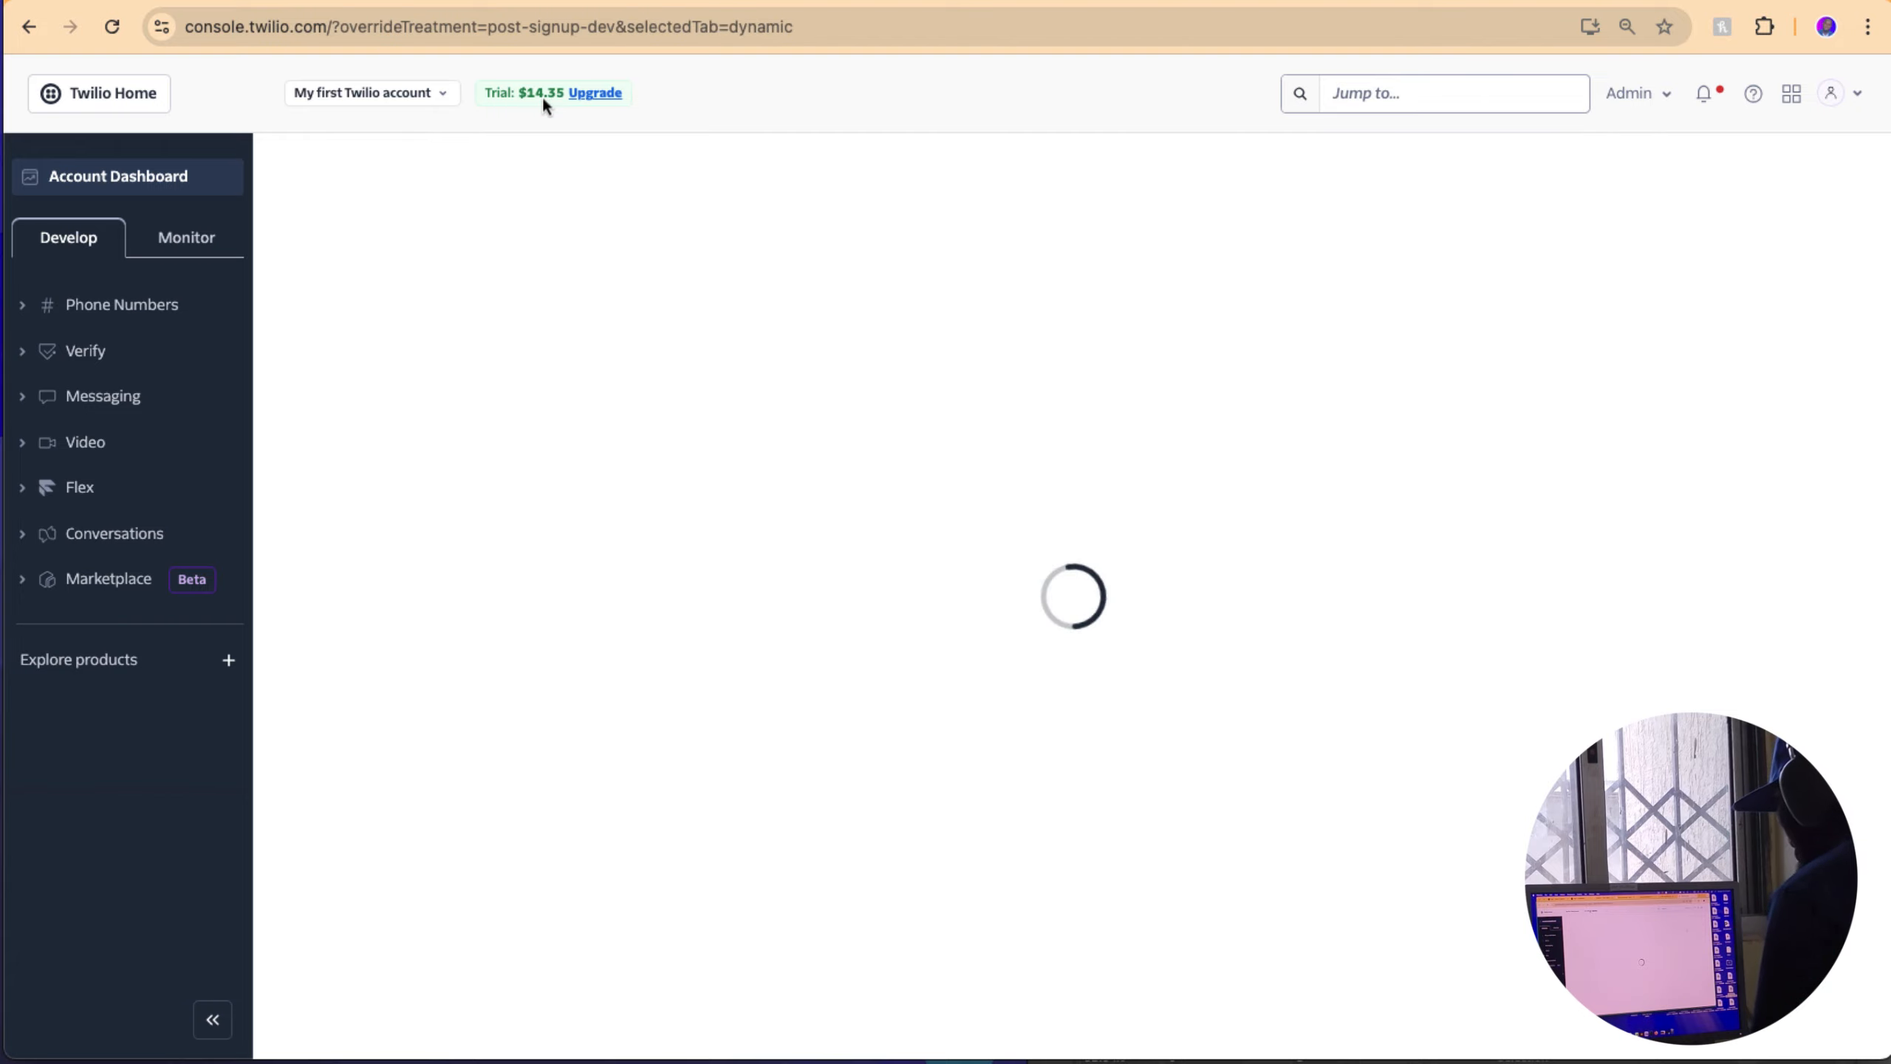
# Step: Show the list of active phone numbers in the Twilio account
pyautogui.click(127, 307)
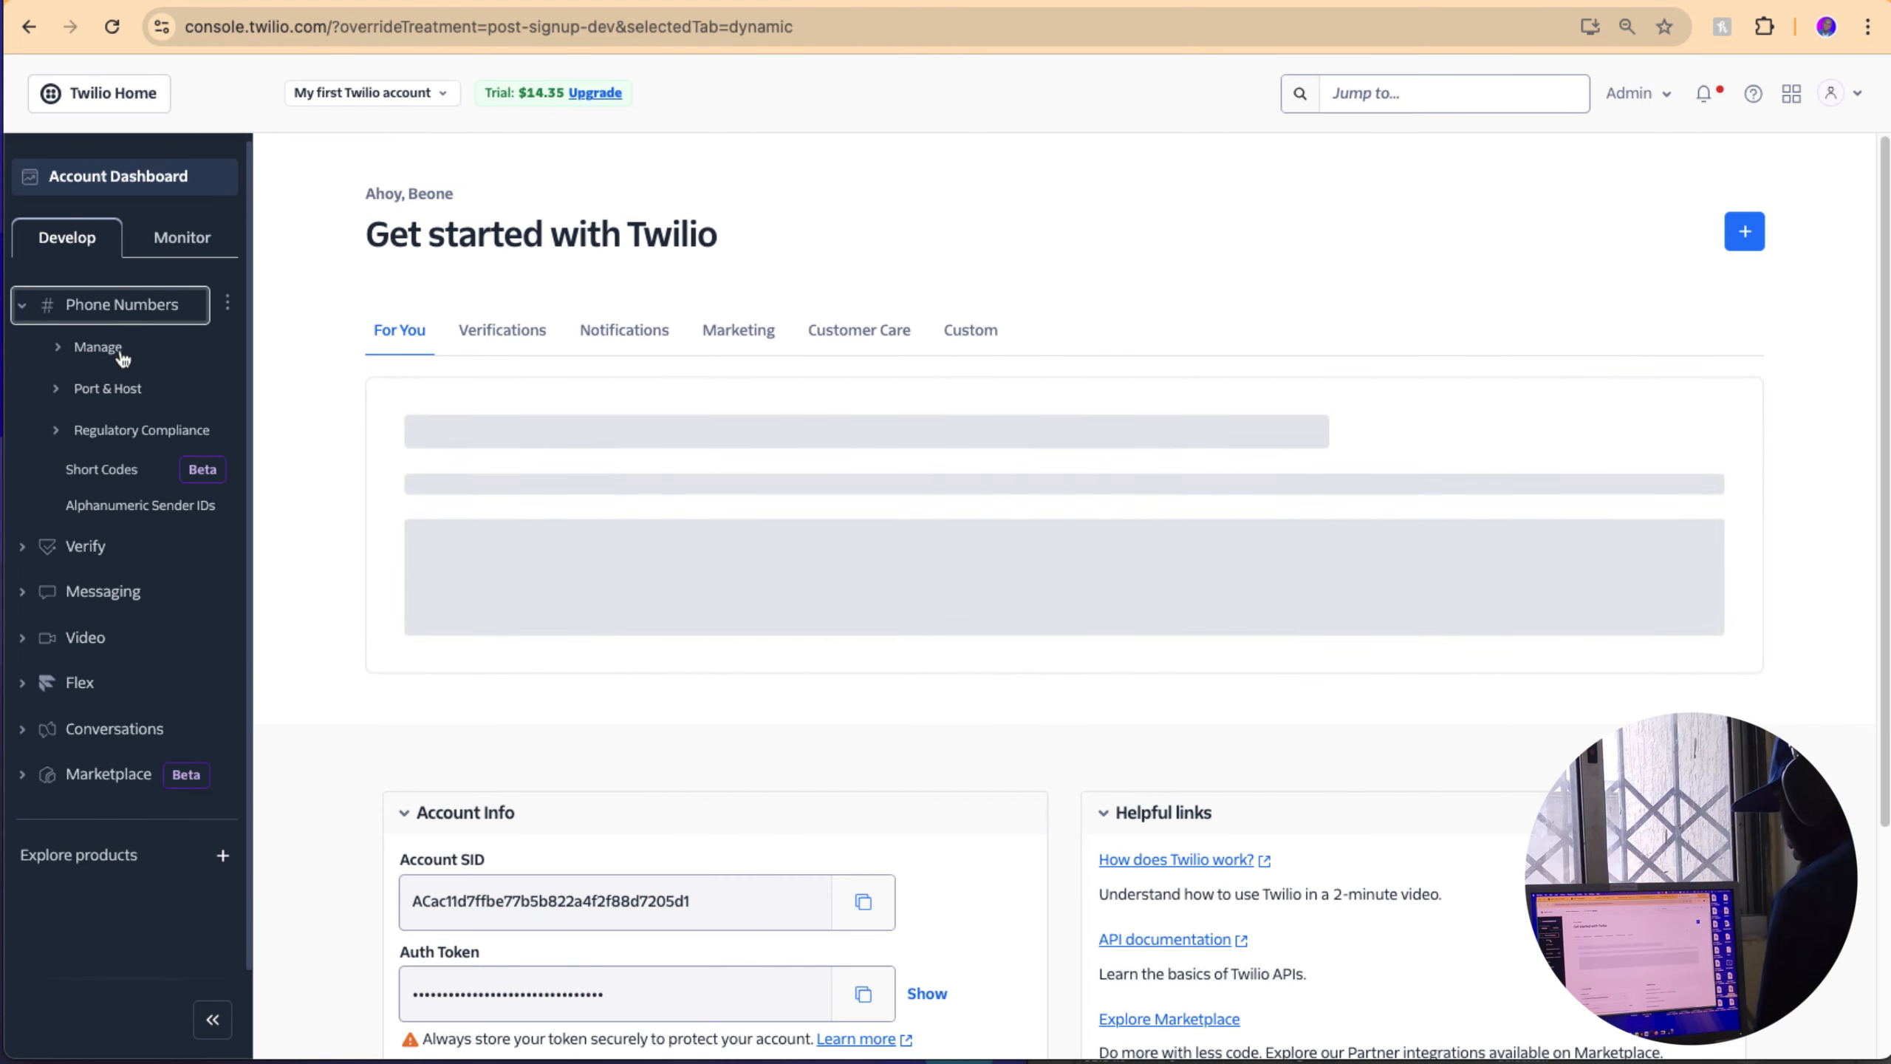
pyautogui.click(123, 357)
pyautogui.click(143, 381)
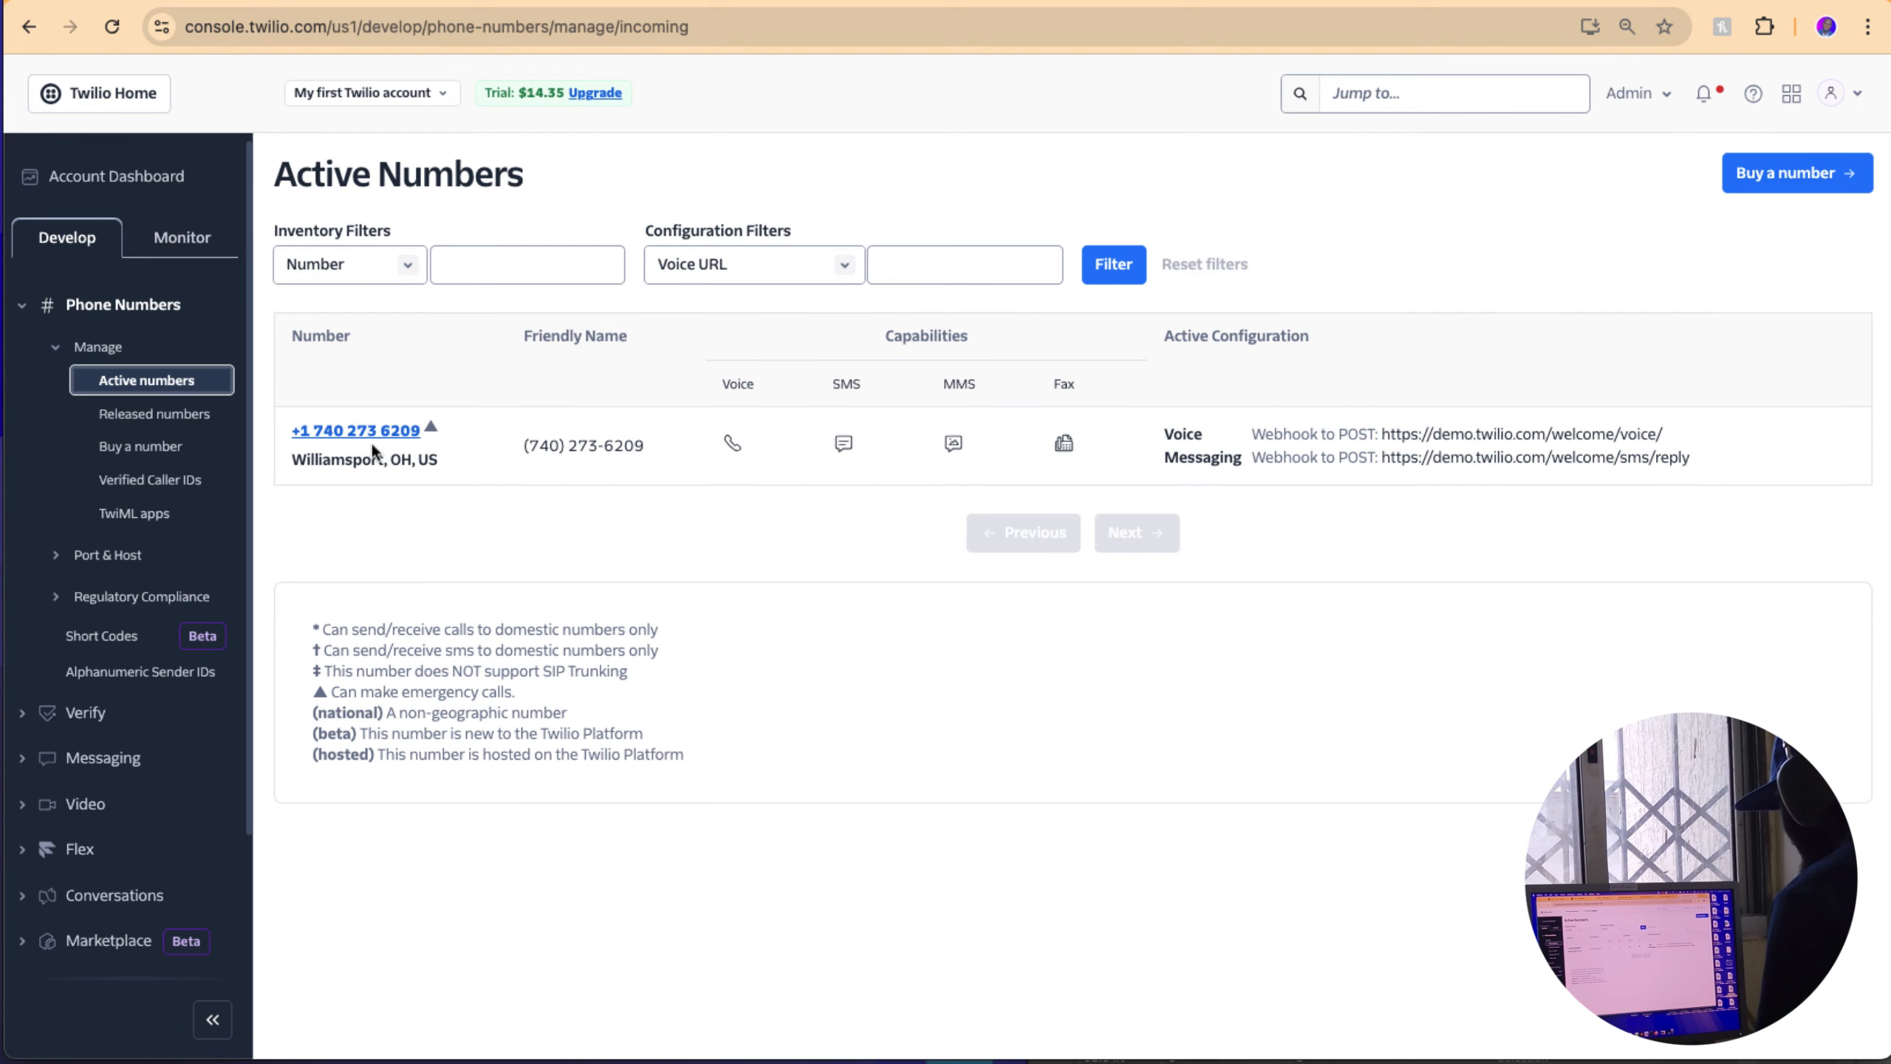
# Step: Browse the United States phone numbers available to buy, selecting the Voice capability filter
pyautogui.click(1778, 183)
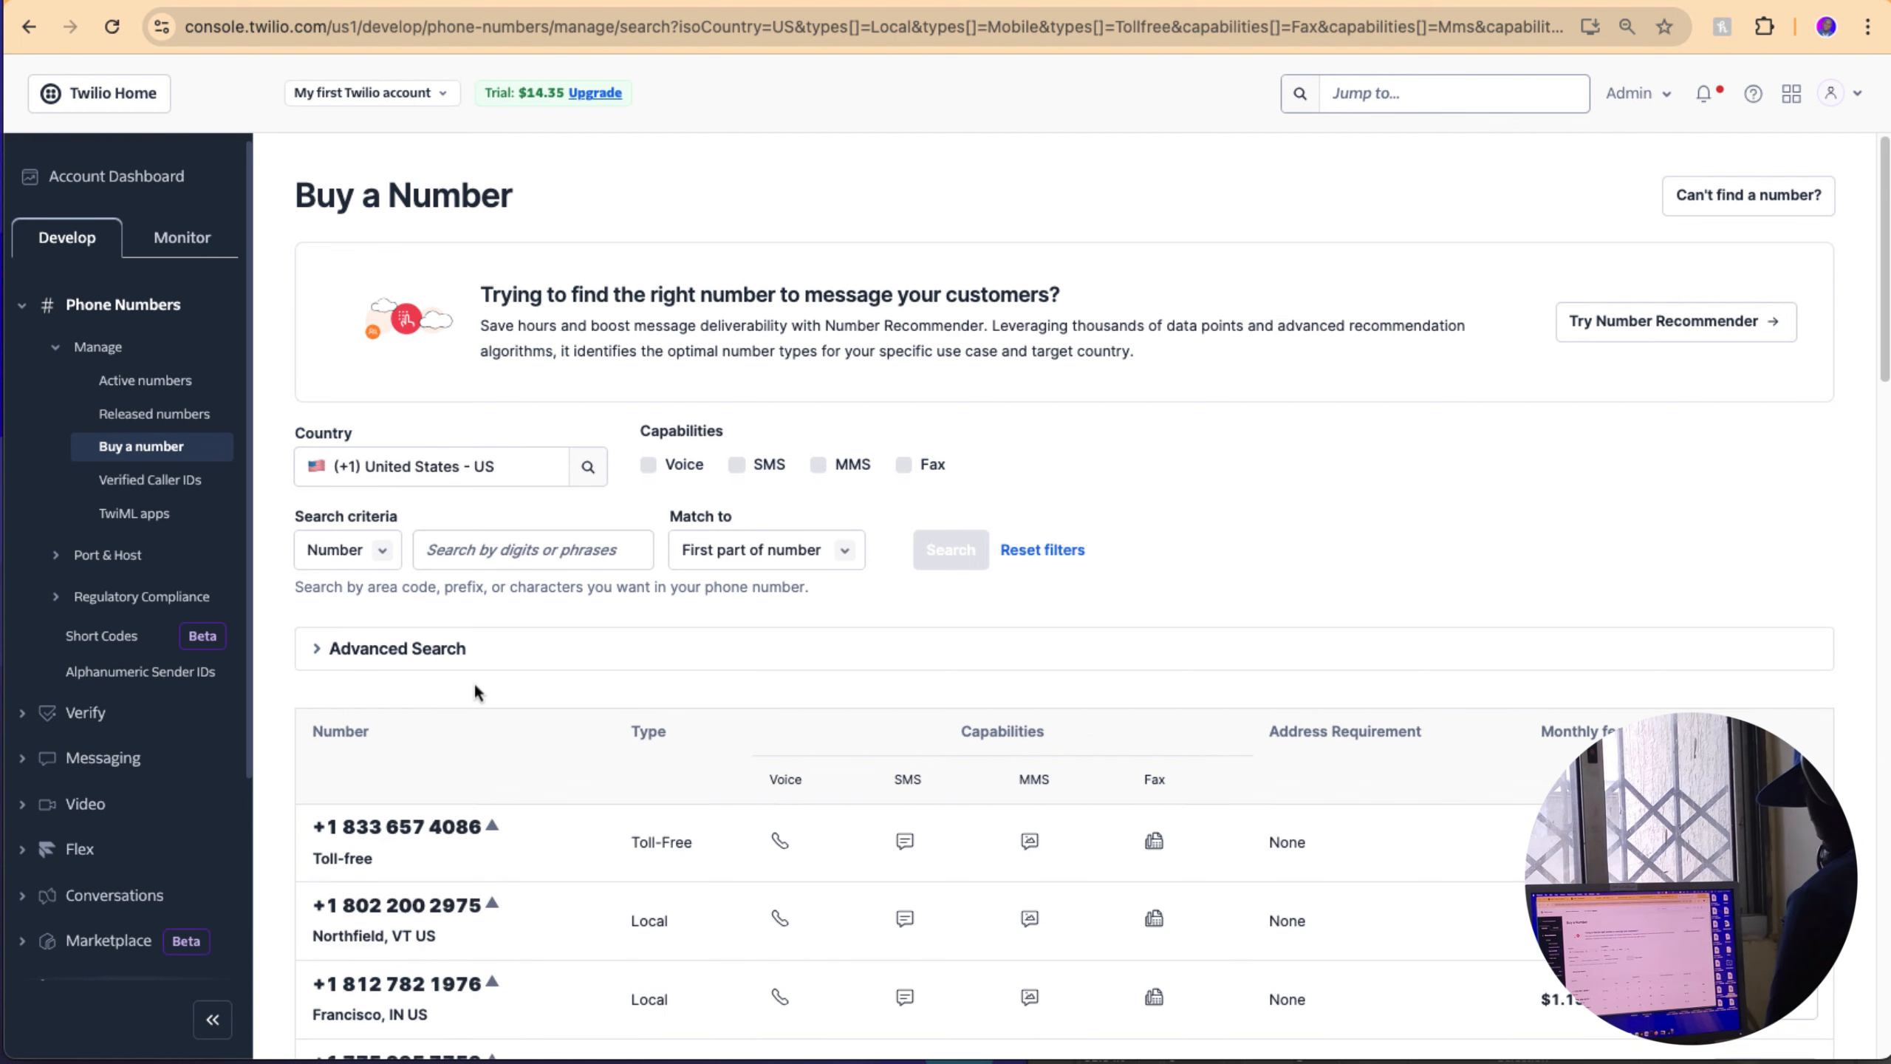
pyautogui.scroll(-1, 491, 711)
pyautogui.scroll(-1, 447, 701)
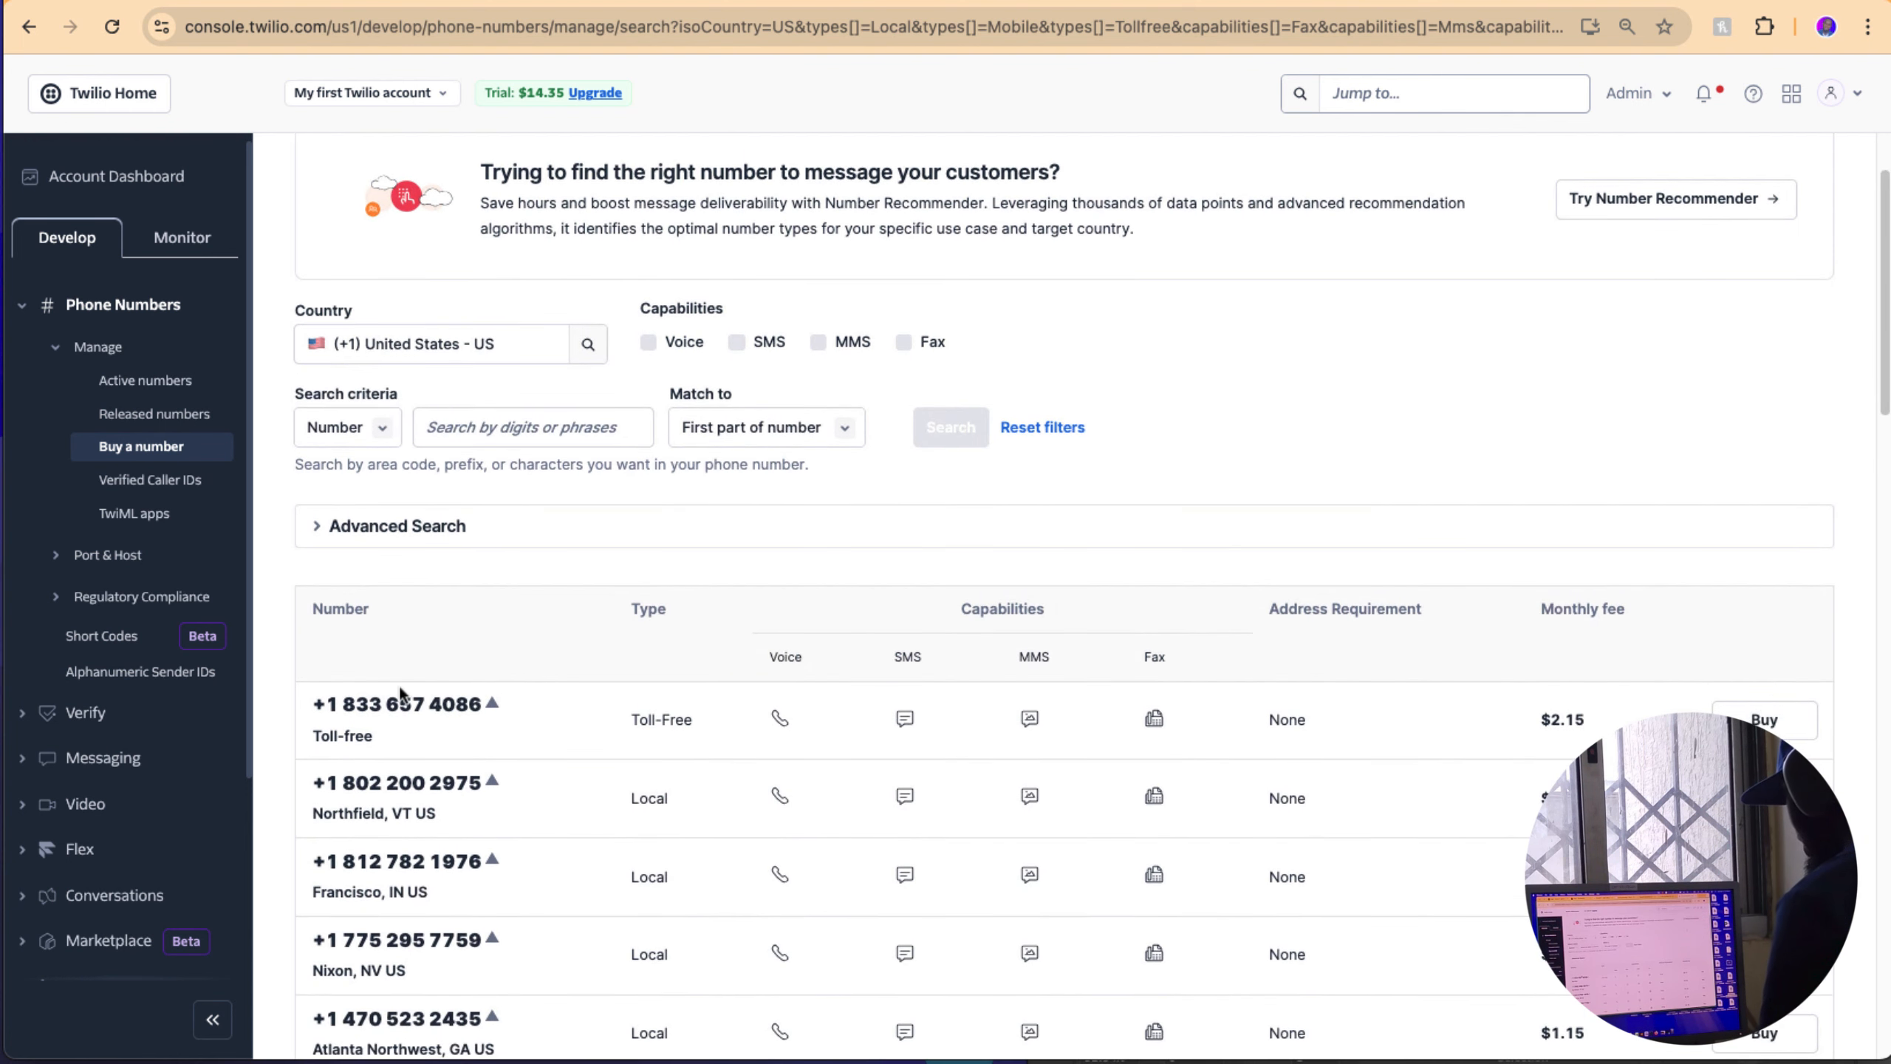
pyautogui.click(649, 343)
pyautogui.scroll(-1, 705, 760)
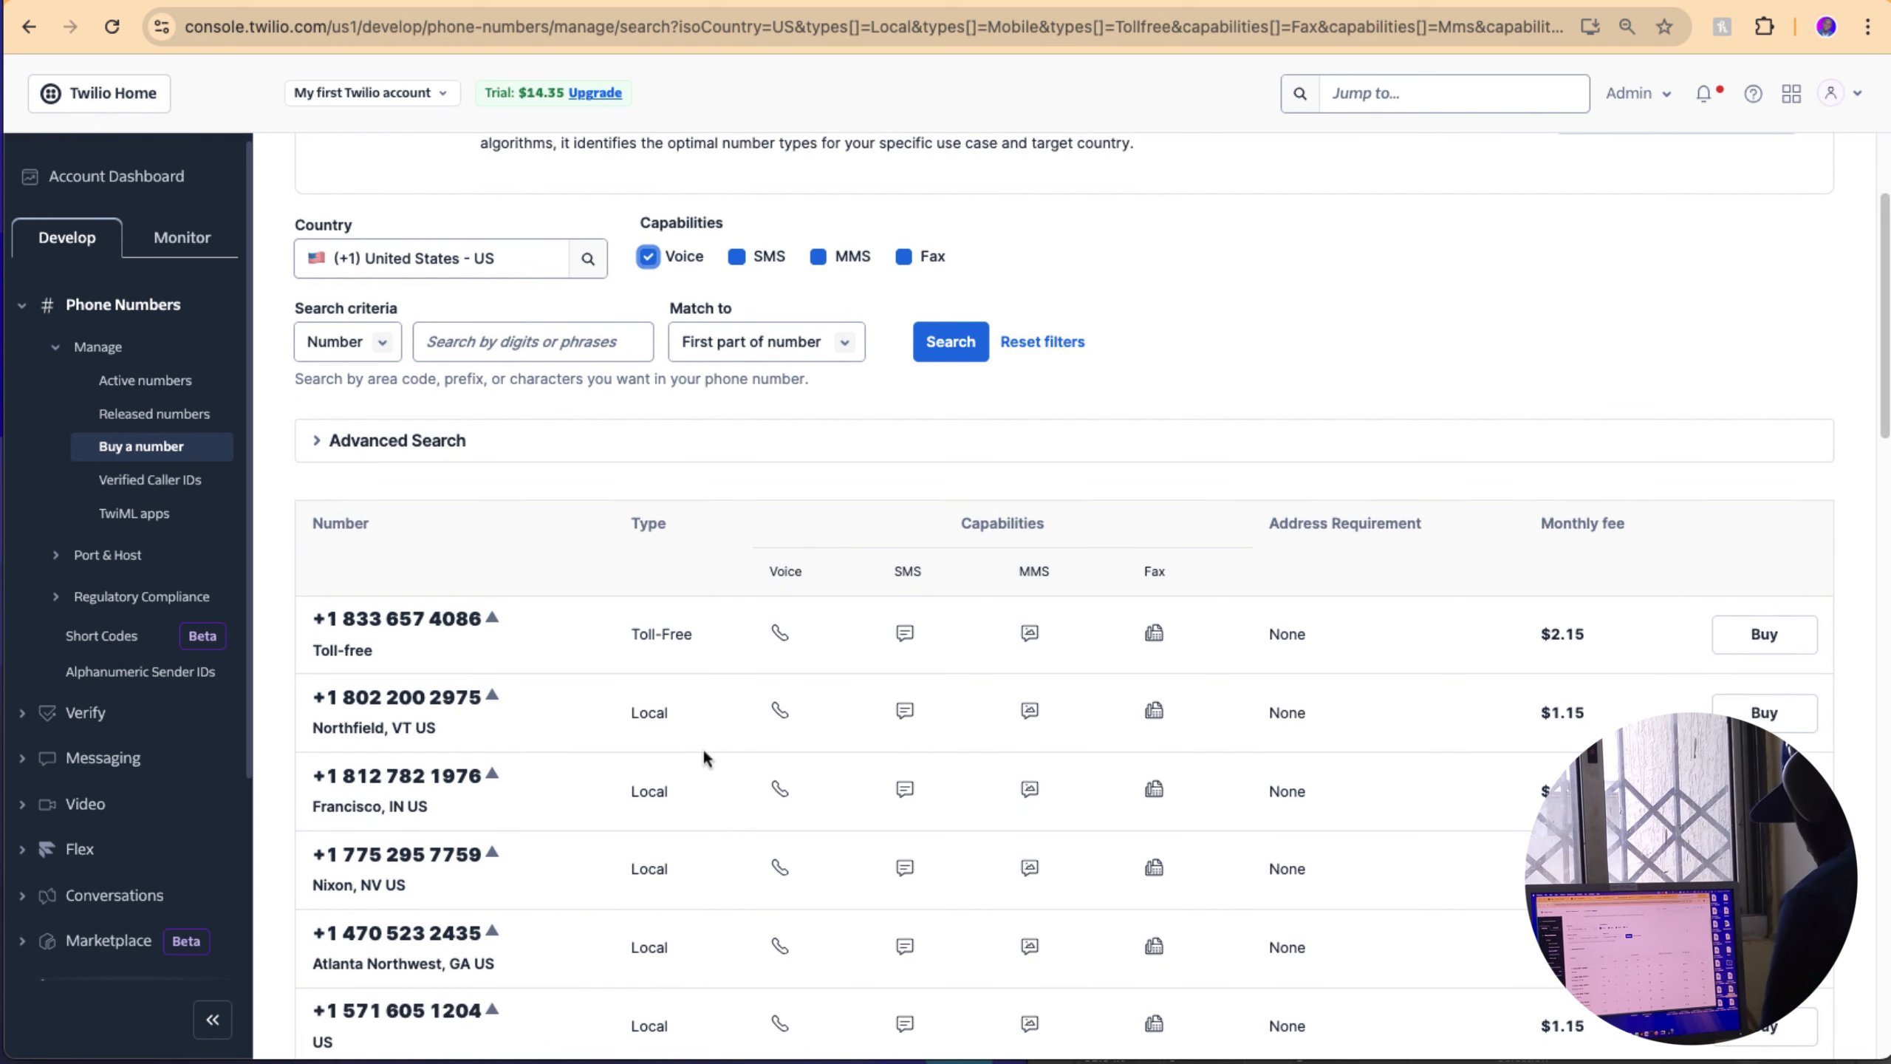
pyautogui.scroll(-1, 705, 758)
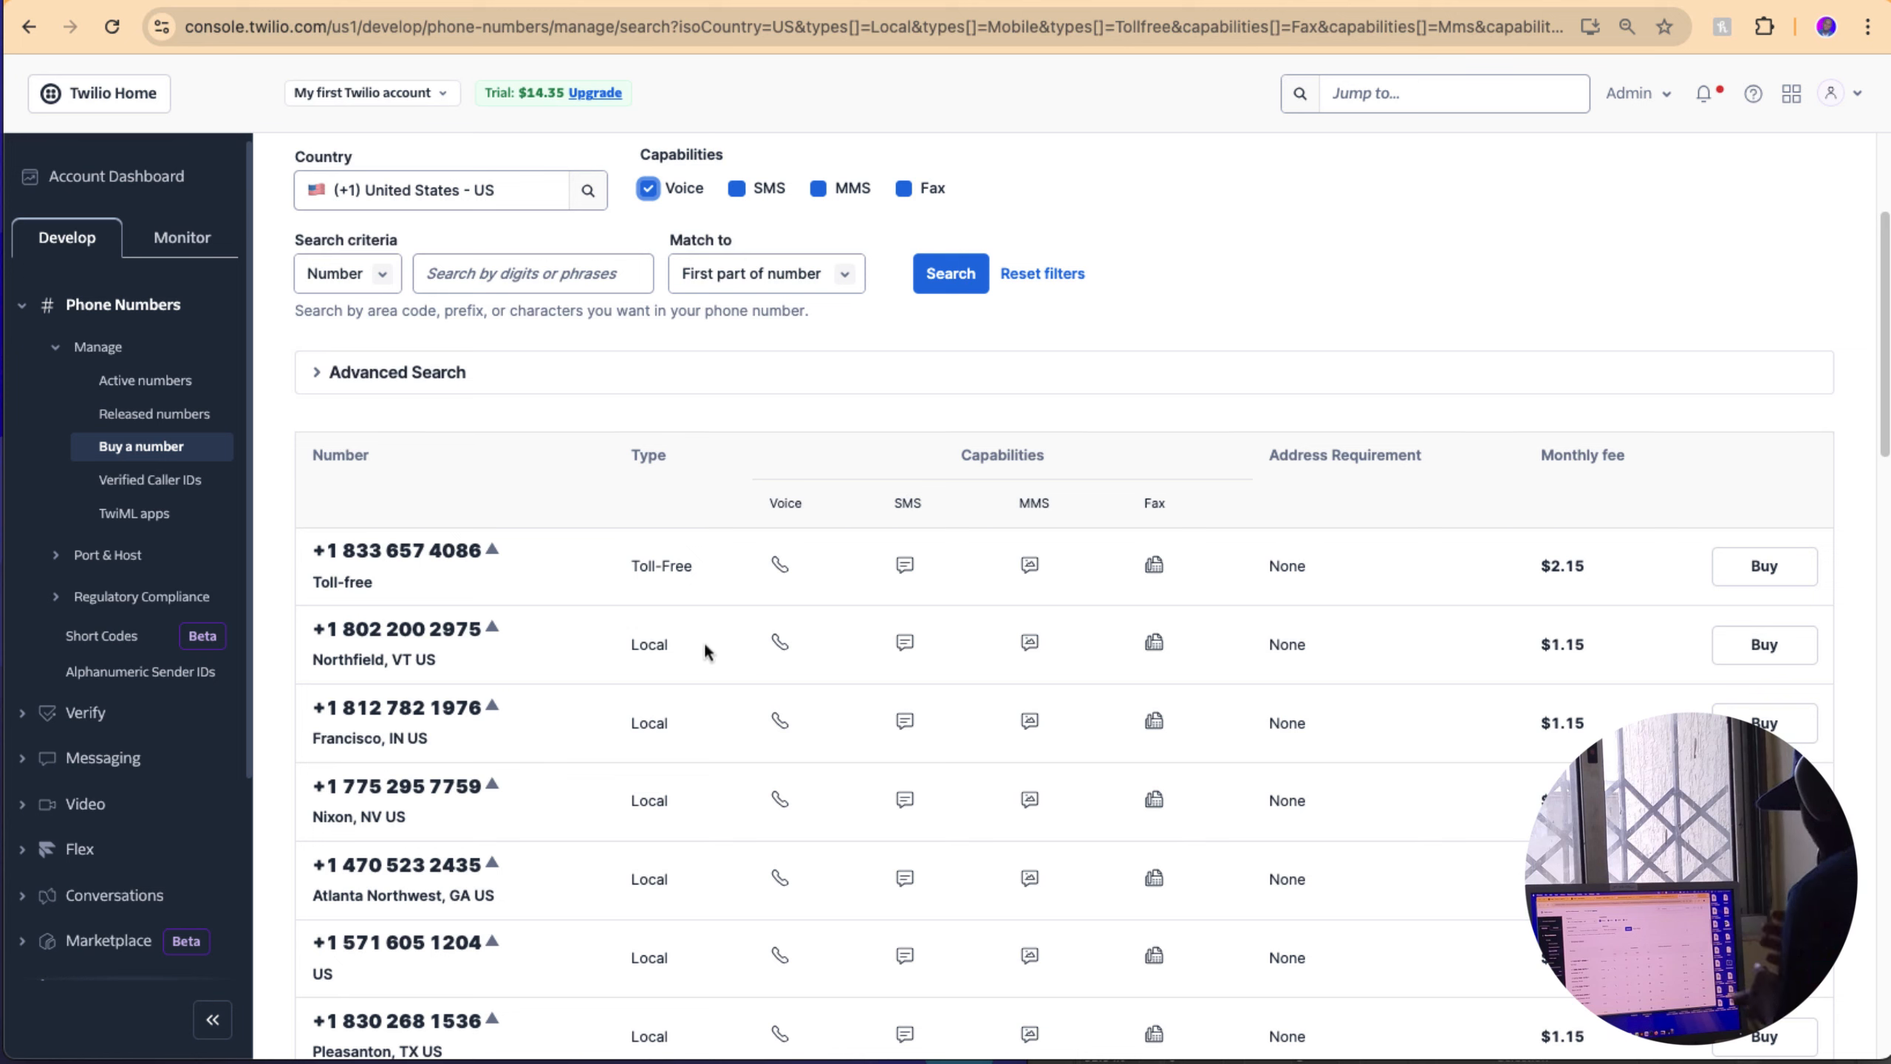
# Step: Return to the Twilio account dashboard, dismiss the guided tour, and bring up the Account Info section
pyautogui.click(149, 177)
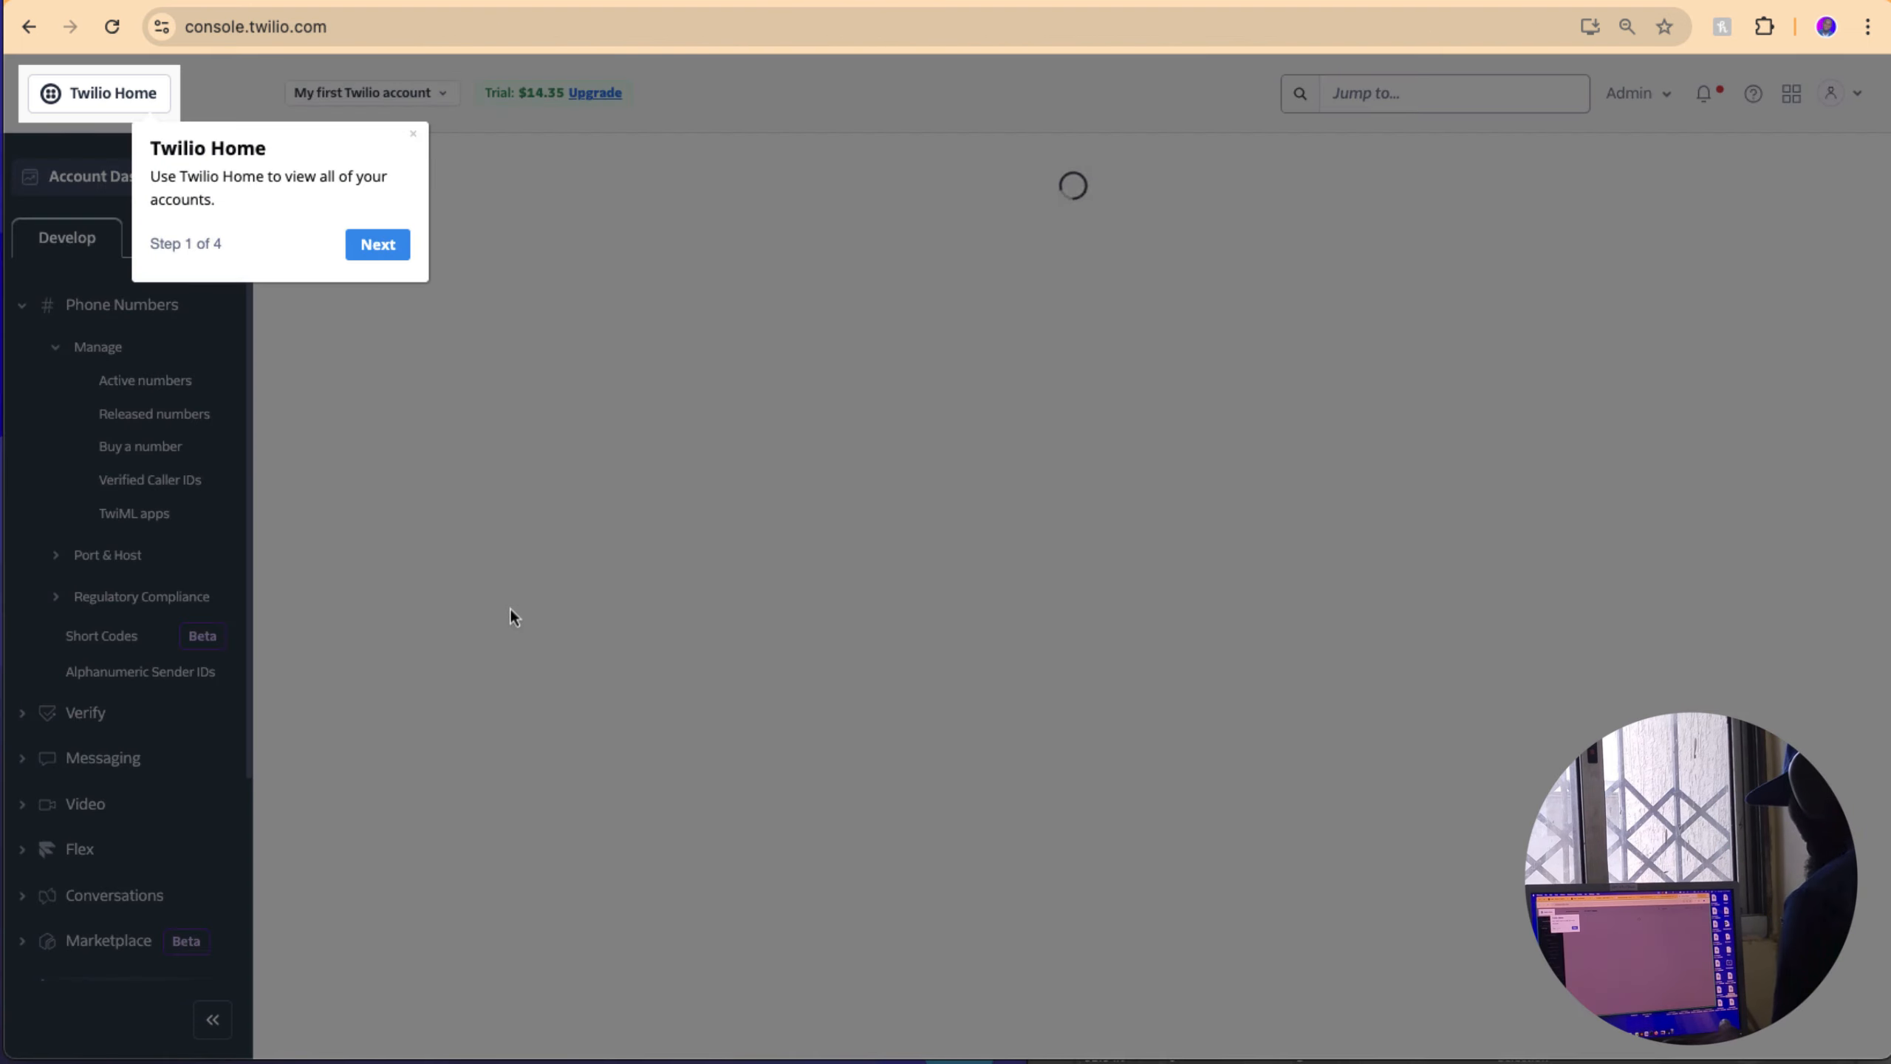
pyautogui.click(411, 136)
pyautogui.scroll(-5, 540, 608)
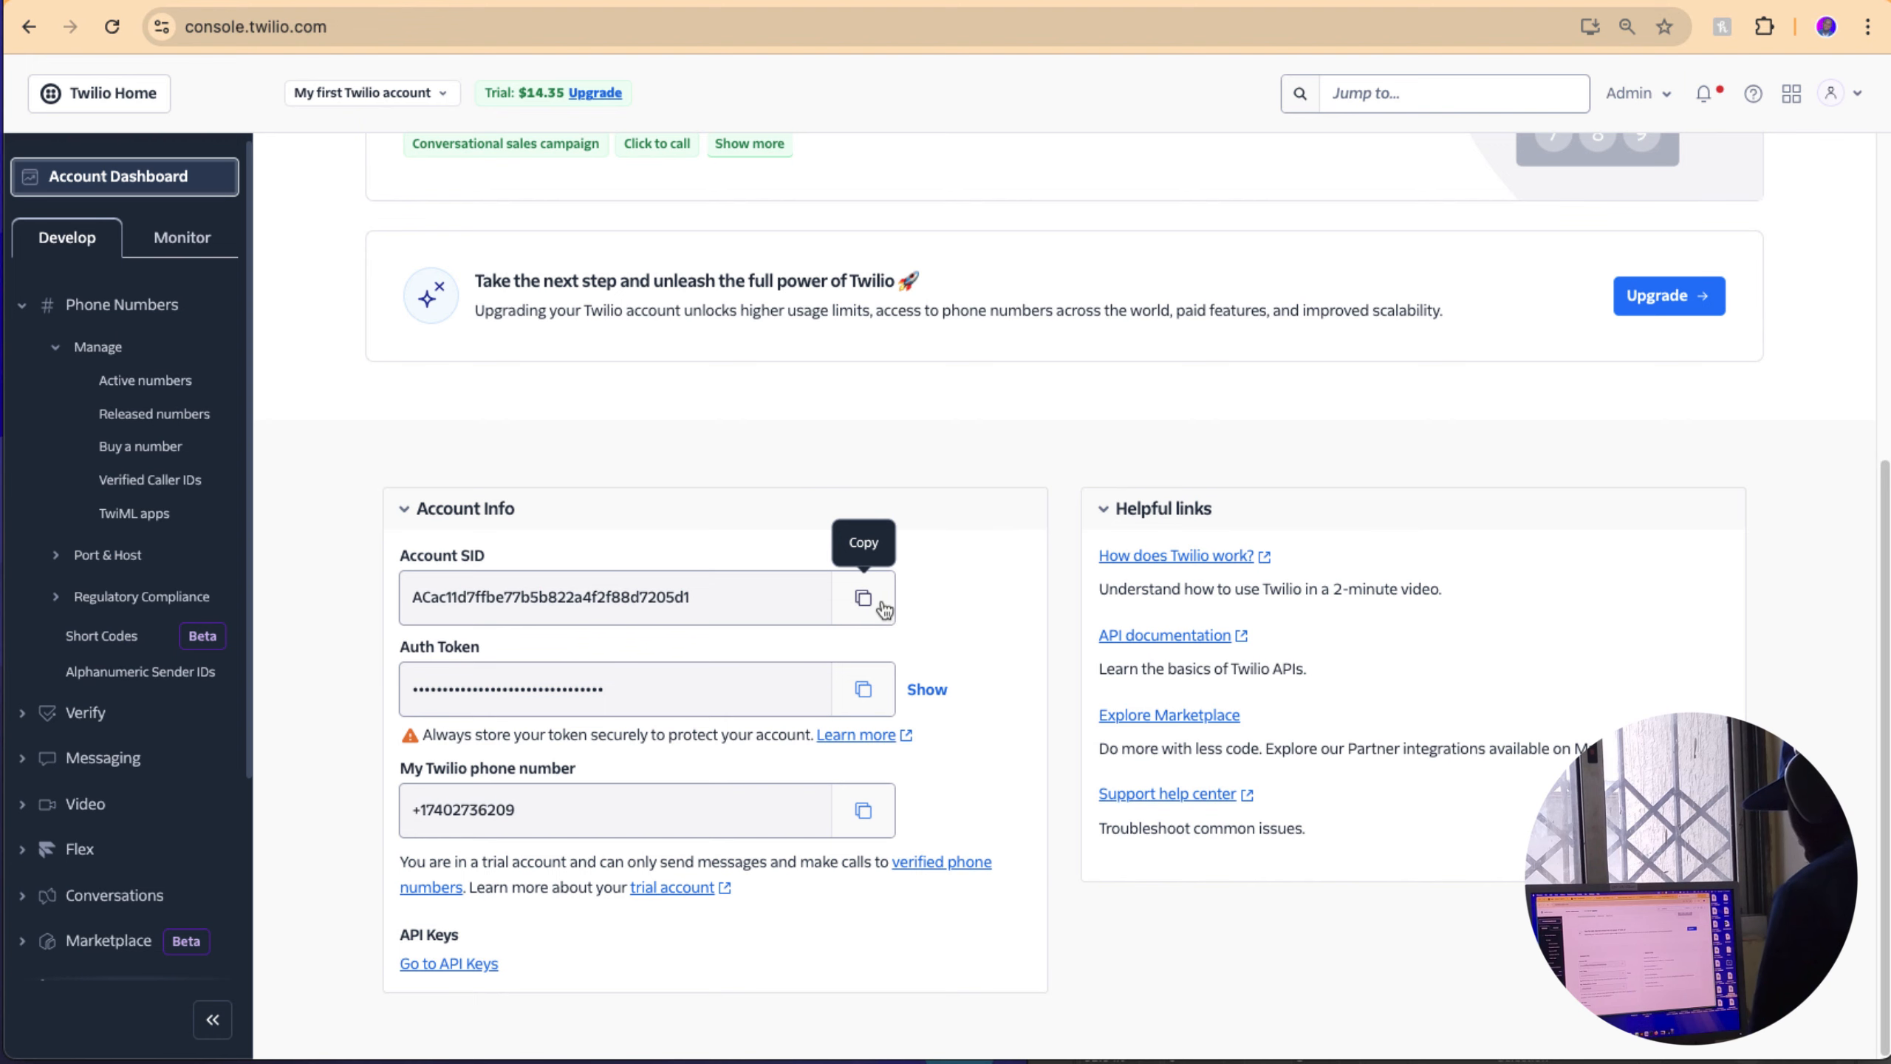
pyautogui.click(459, 4)
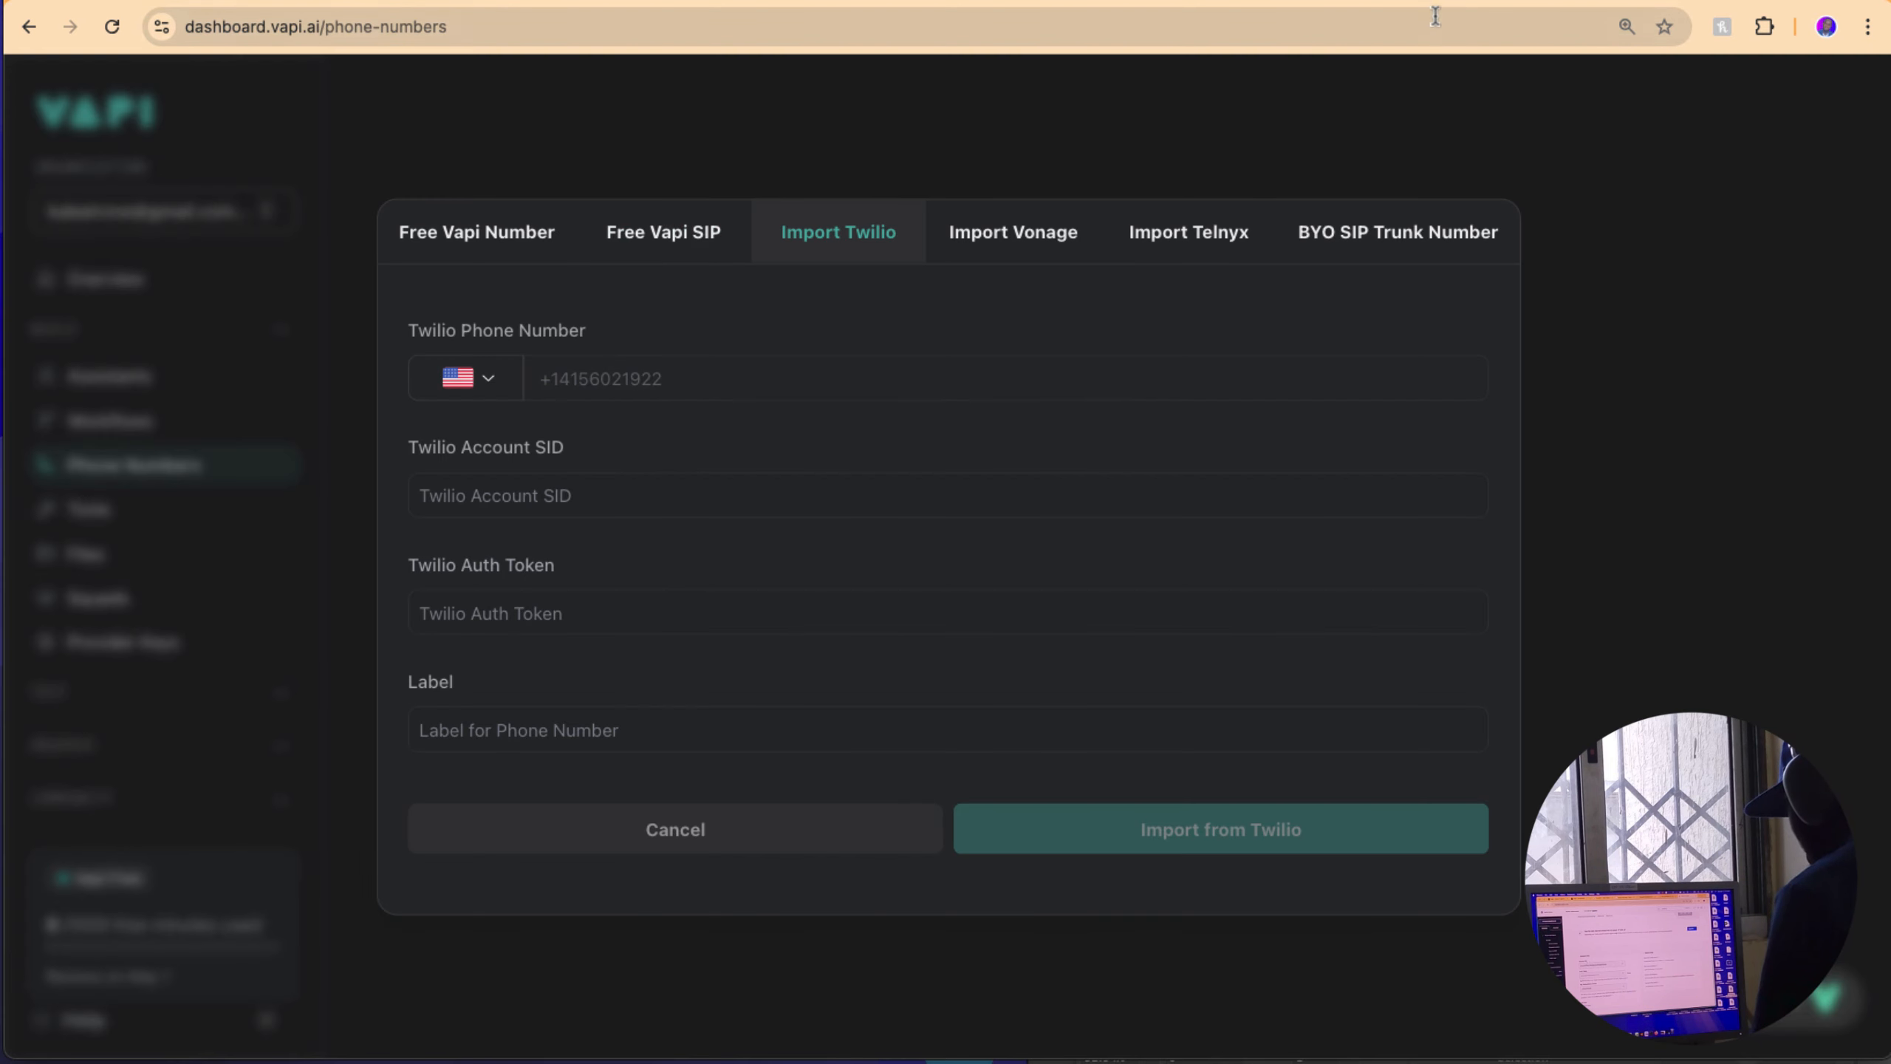
pyautogui.hotkey('ctrl', 'shift', 'Tab')
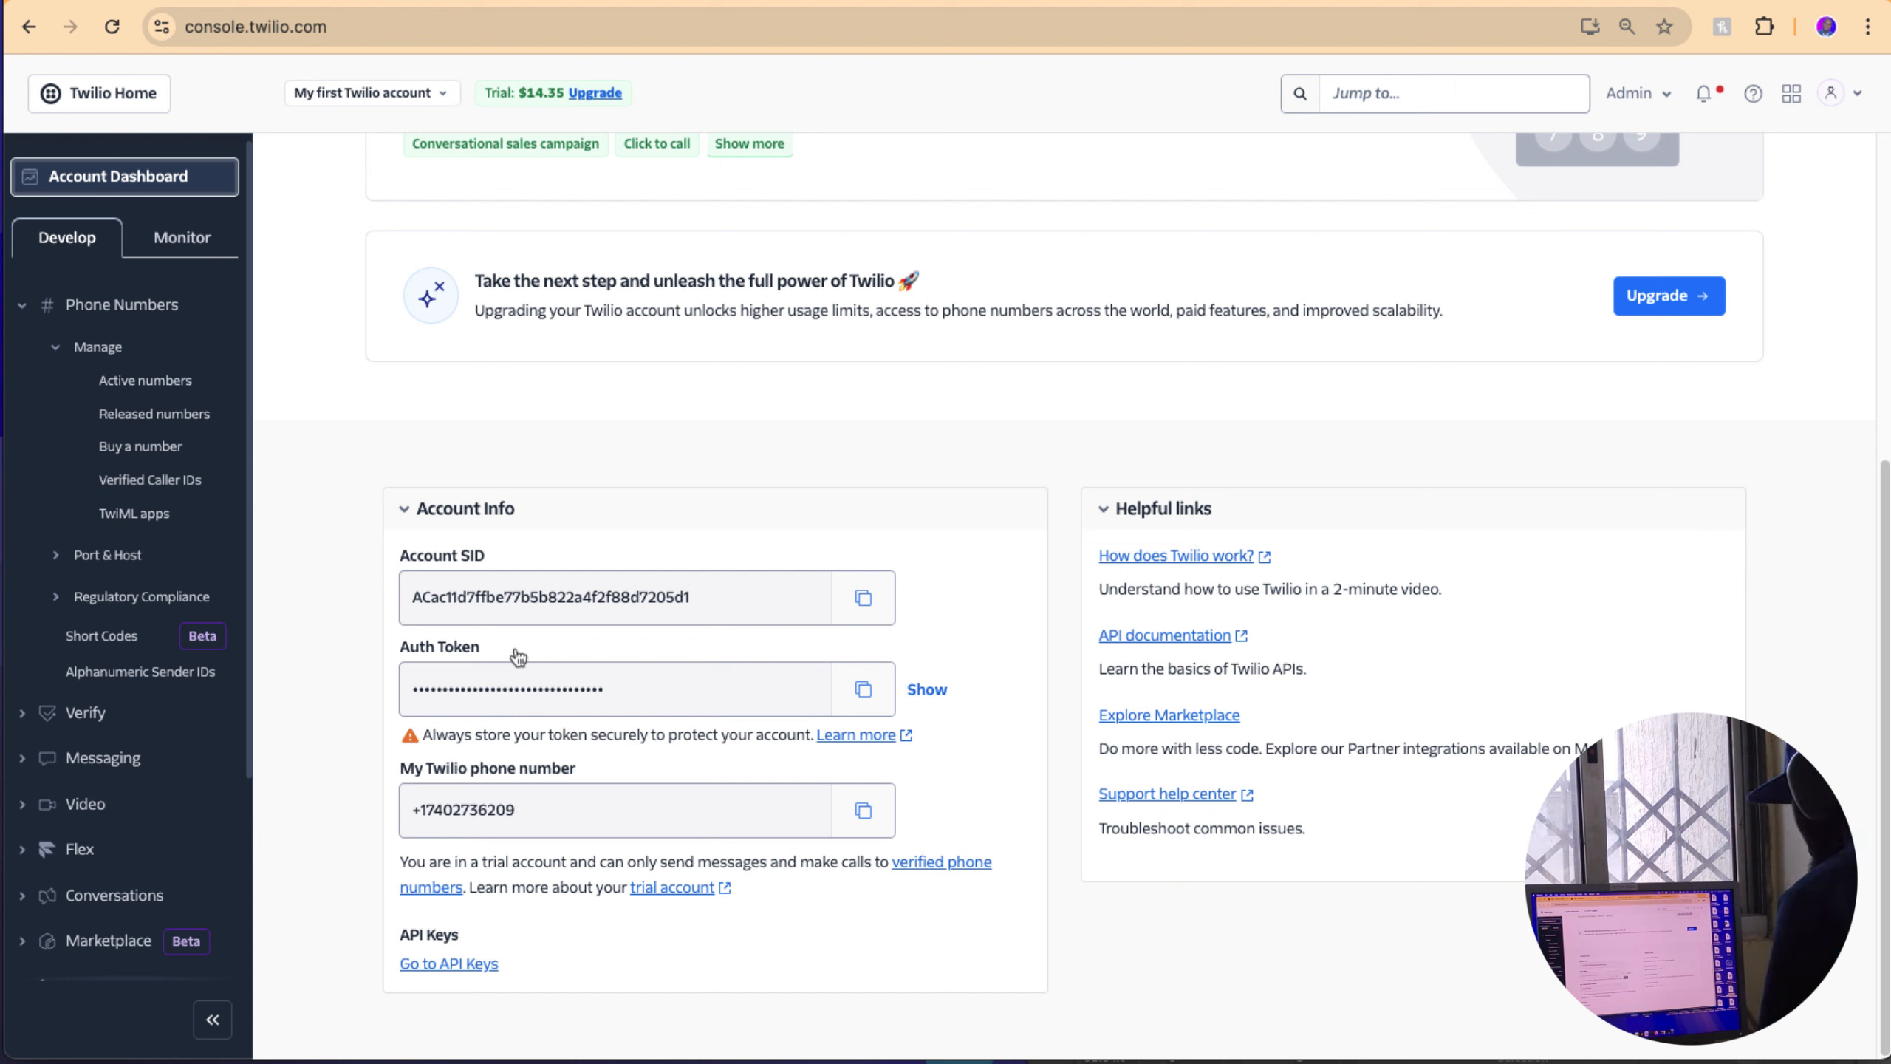
pyautogui.click(864, 810)
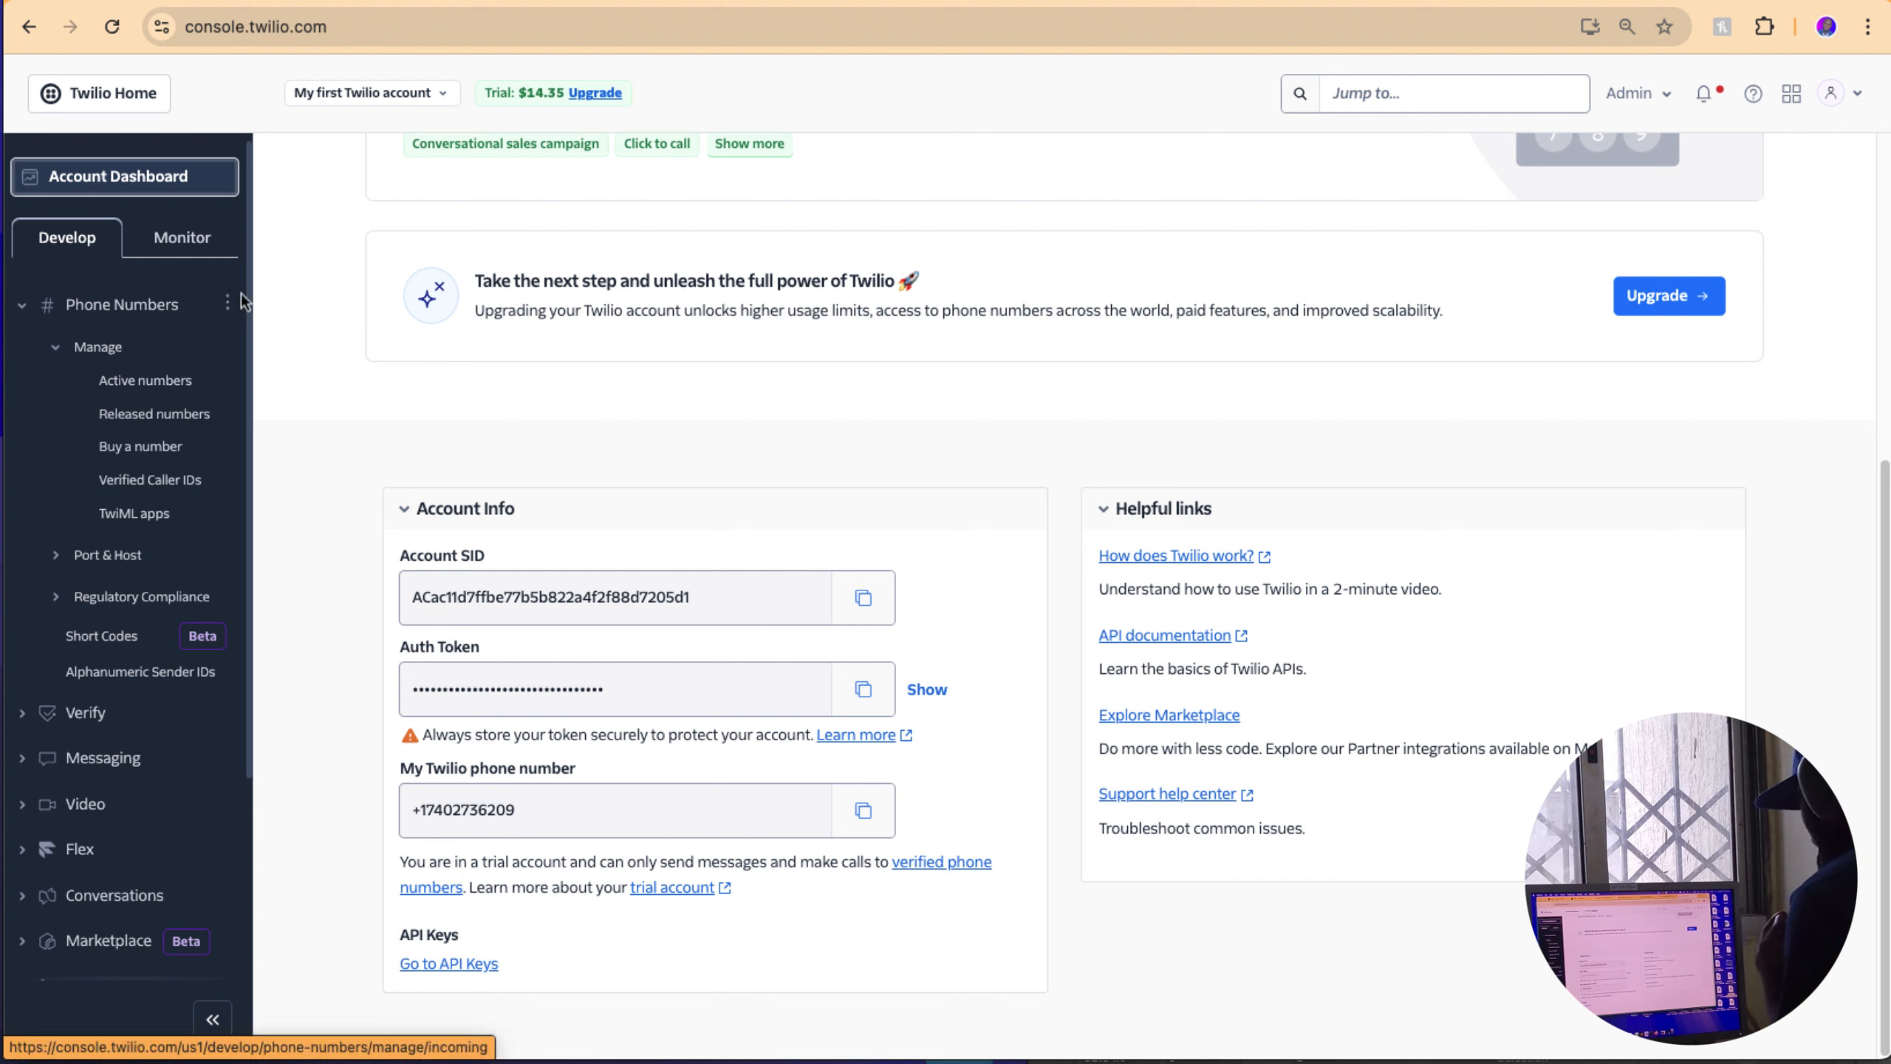
pyautogui.hotkey('ctrl', 'Tab')
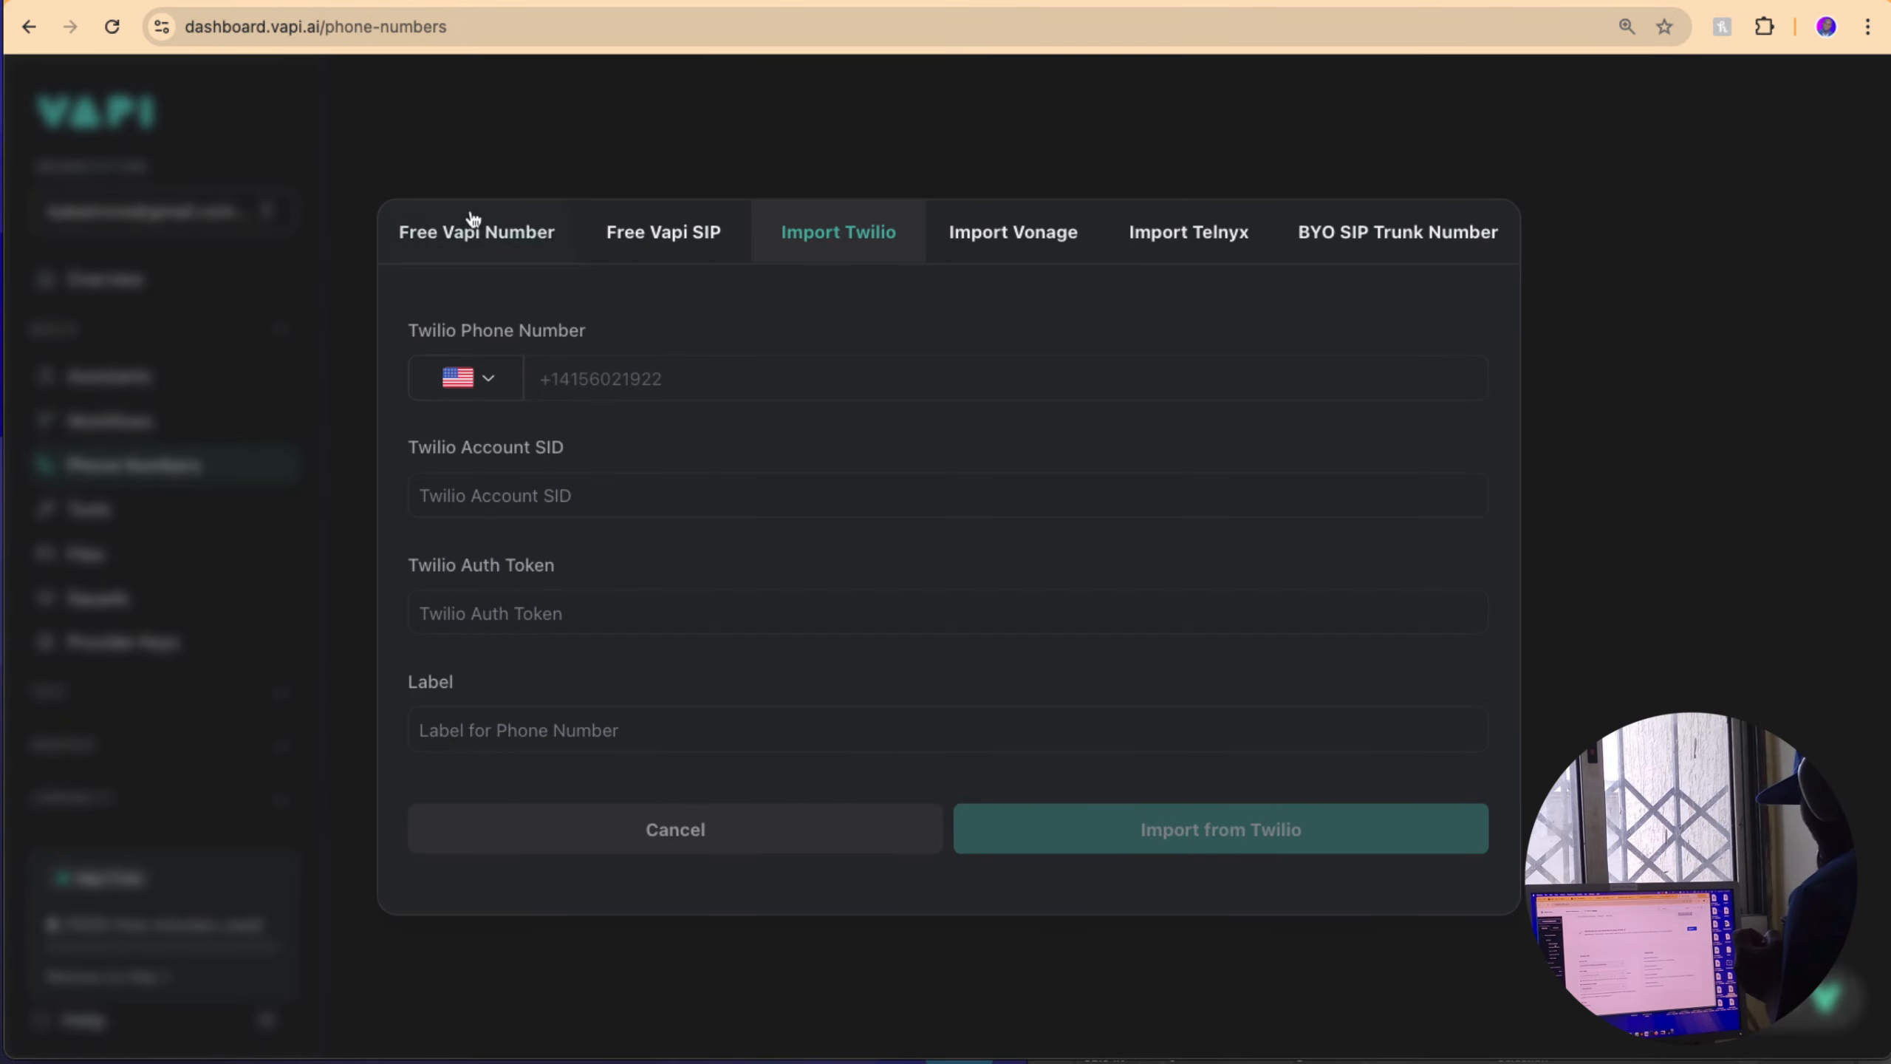
pyautogui.click(617, 169)
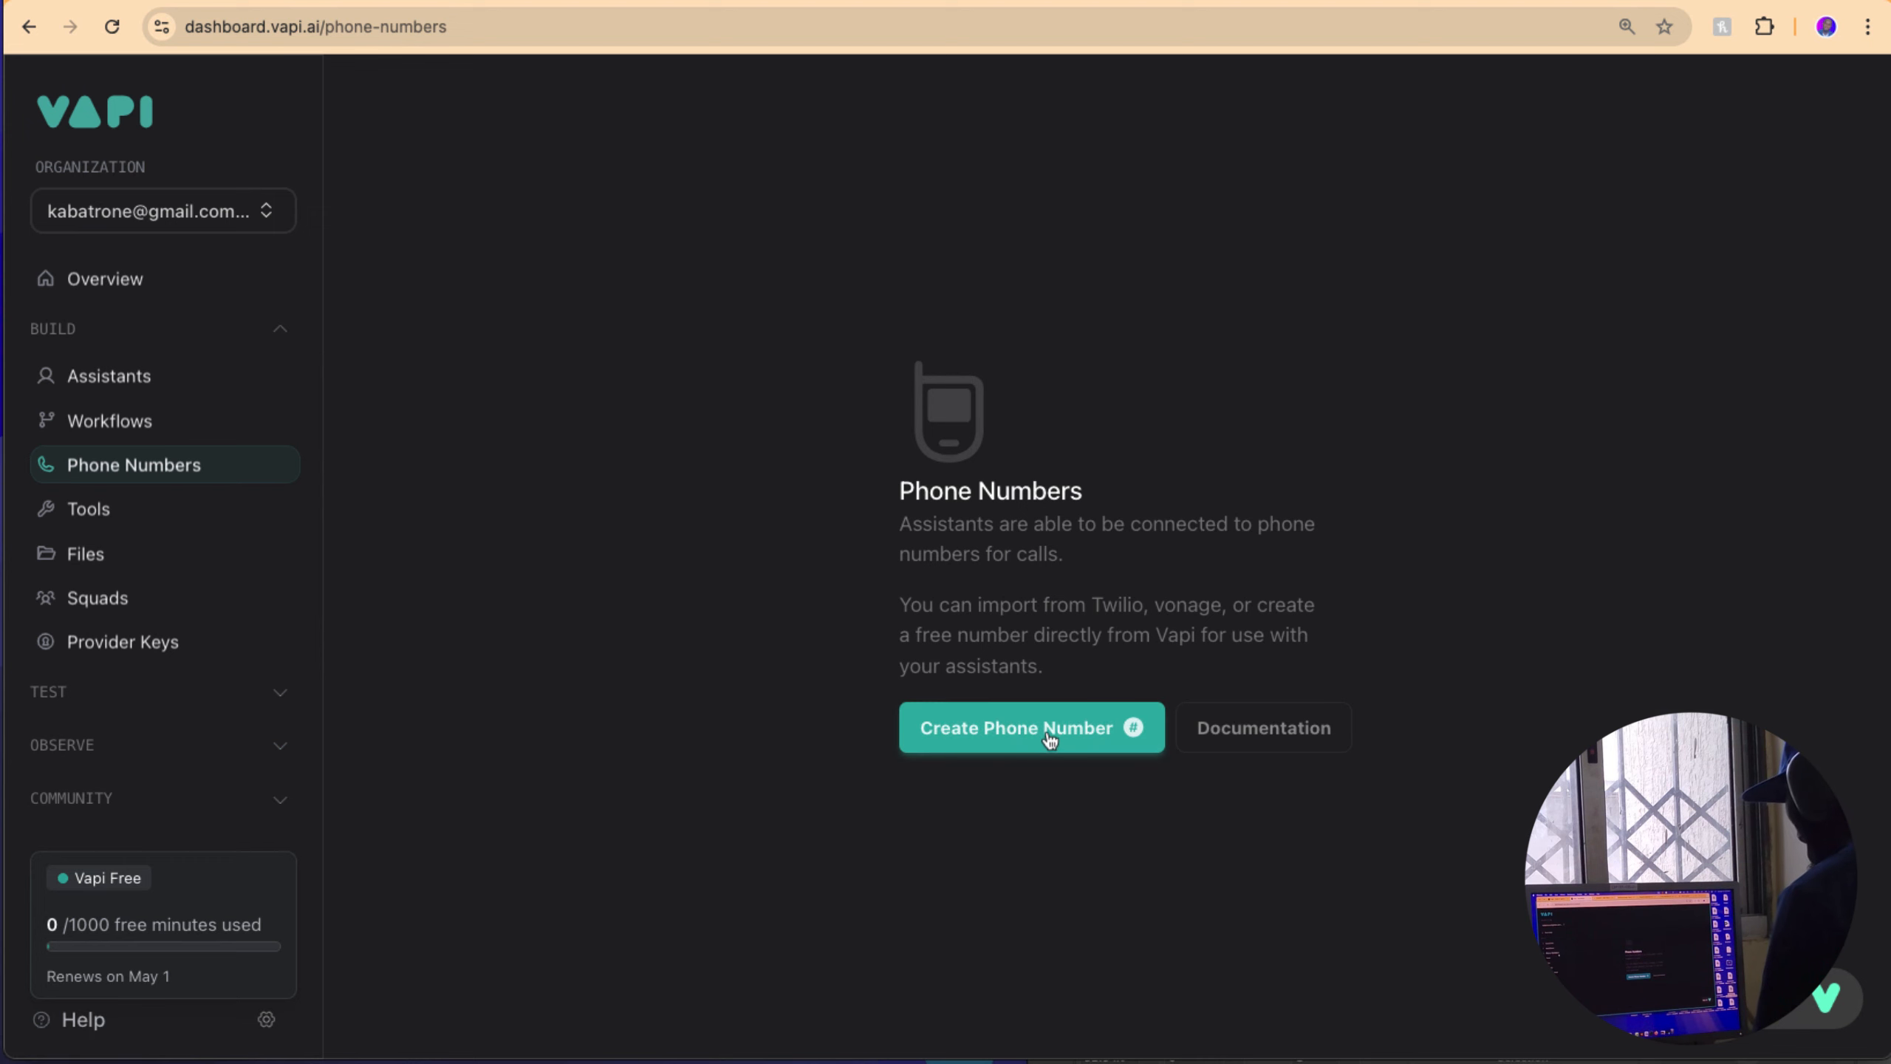
# Step: Copy the Account SID from Twilio and paste it into the Twilio Account SID field of a new Vapi phone number import
pyautogui.hotkey('ctrl', 'Tab')
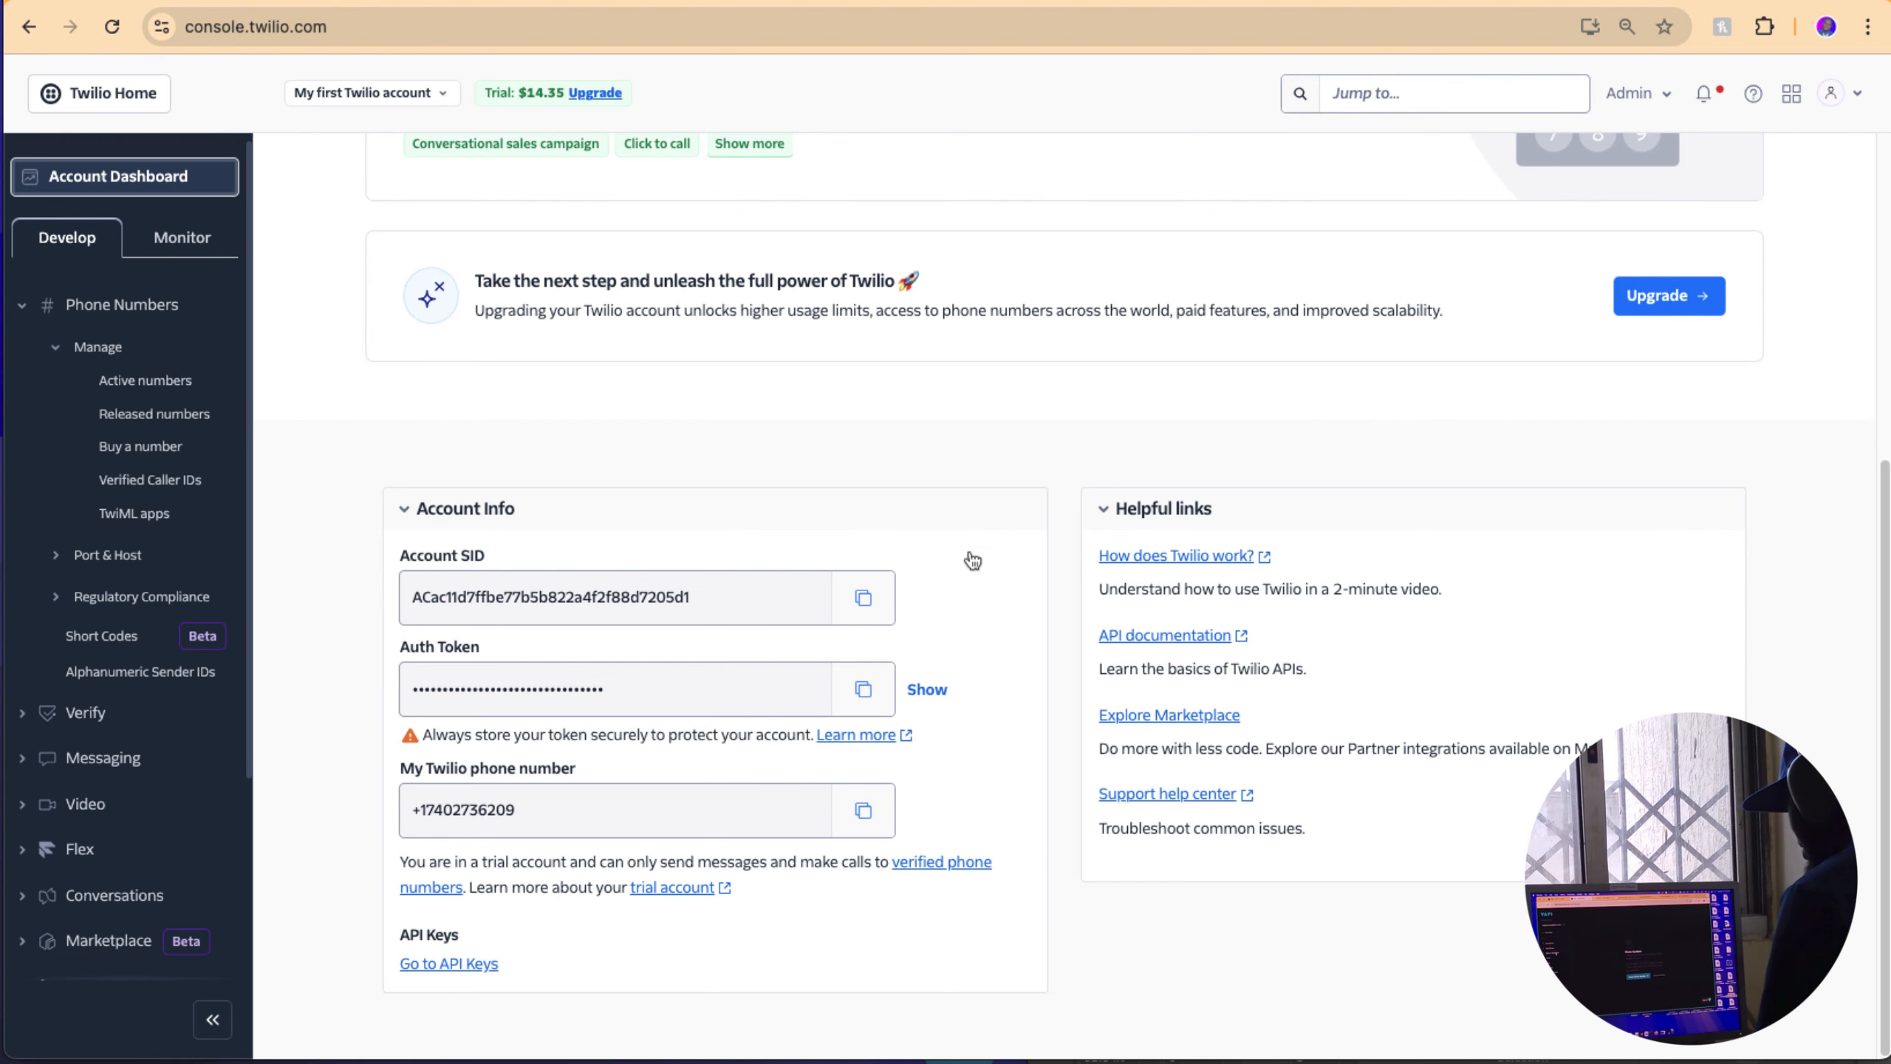
pyautogui.click(861, 597)
pyautogui.hotkey('ctrl', 'shift', 'Tab')
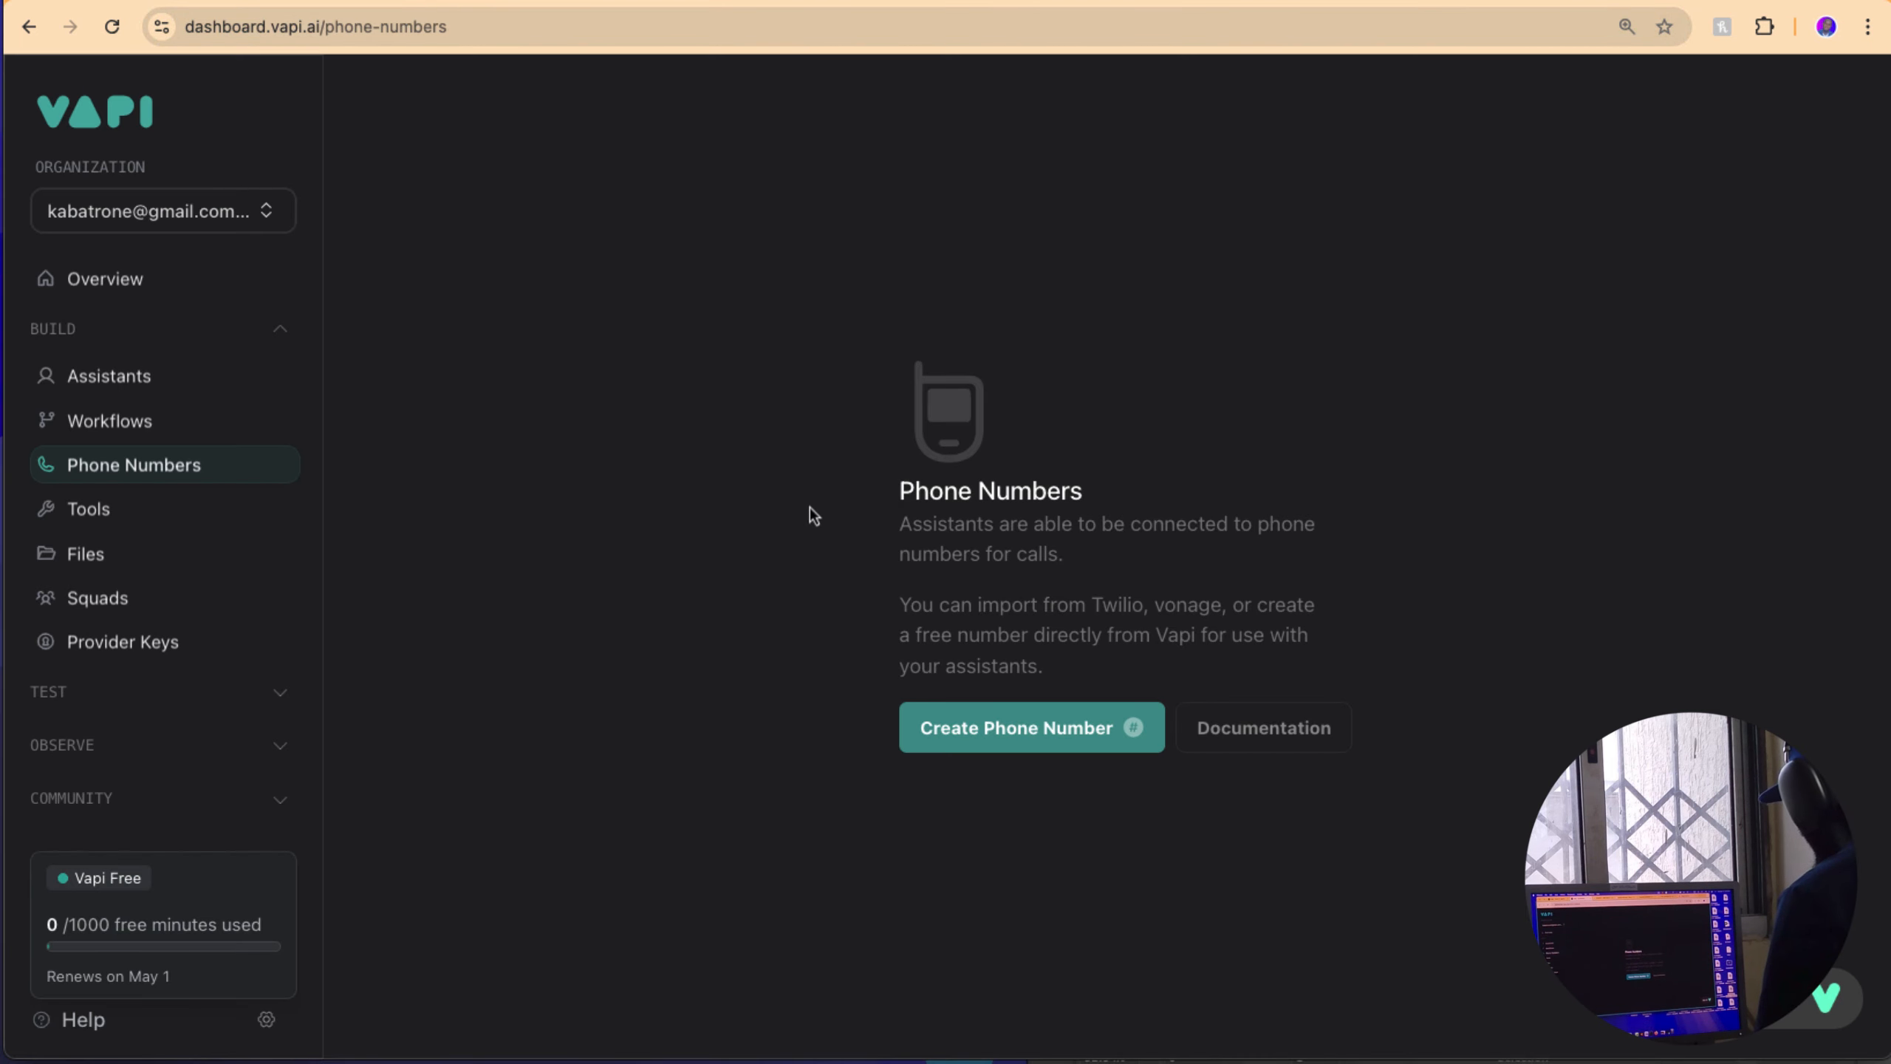
pyautogui.click(1030, 726)
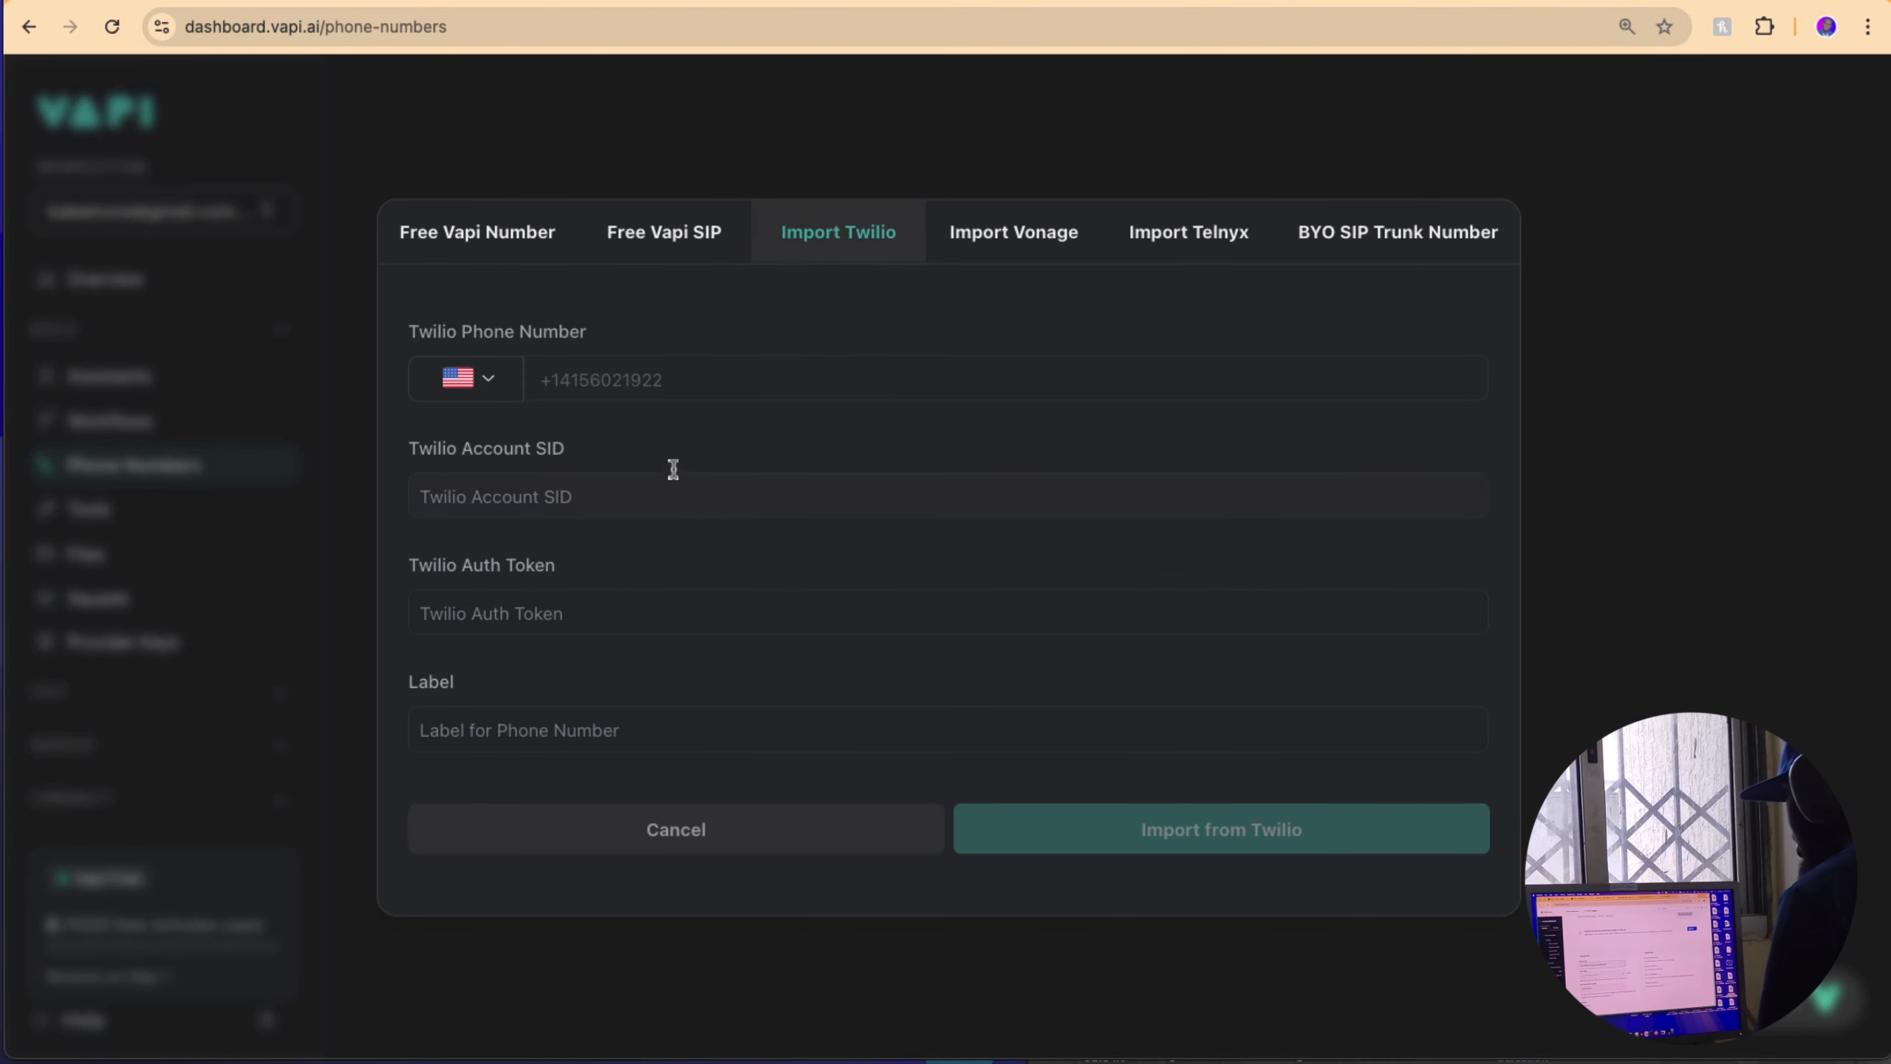
pyautogui.click(631, 498)
pyautogui.press('super+v')
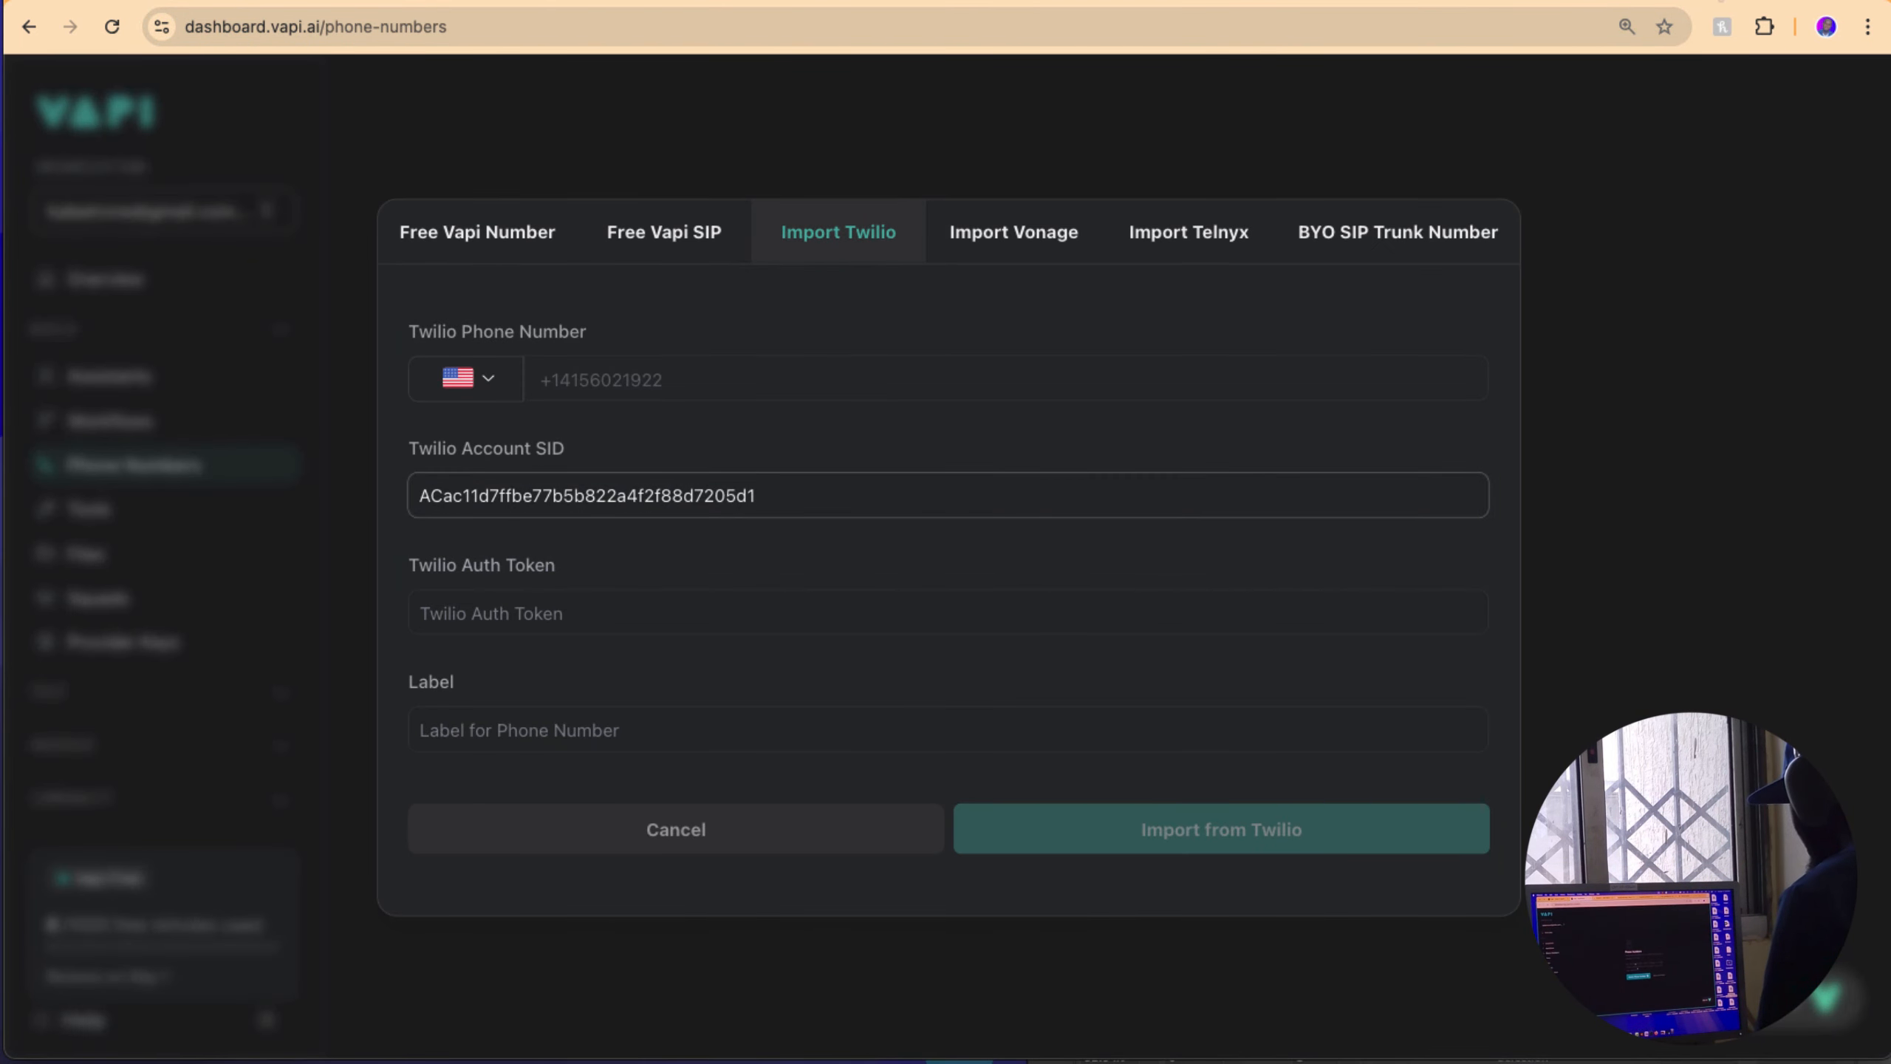
# Step: Copy the auth token from the Twilio dashboard and paste it into Vapi's Twilio Auth Token field
pyautogui.hotkey('ctrl', 'Tab')
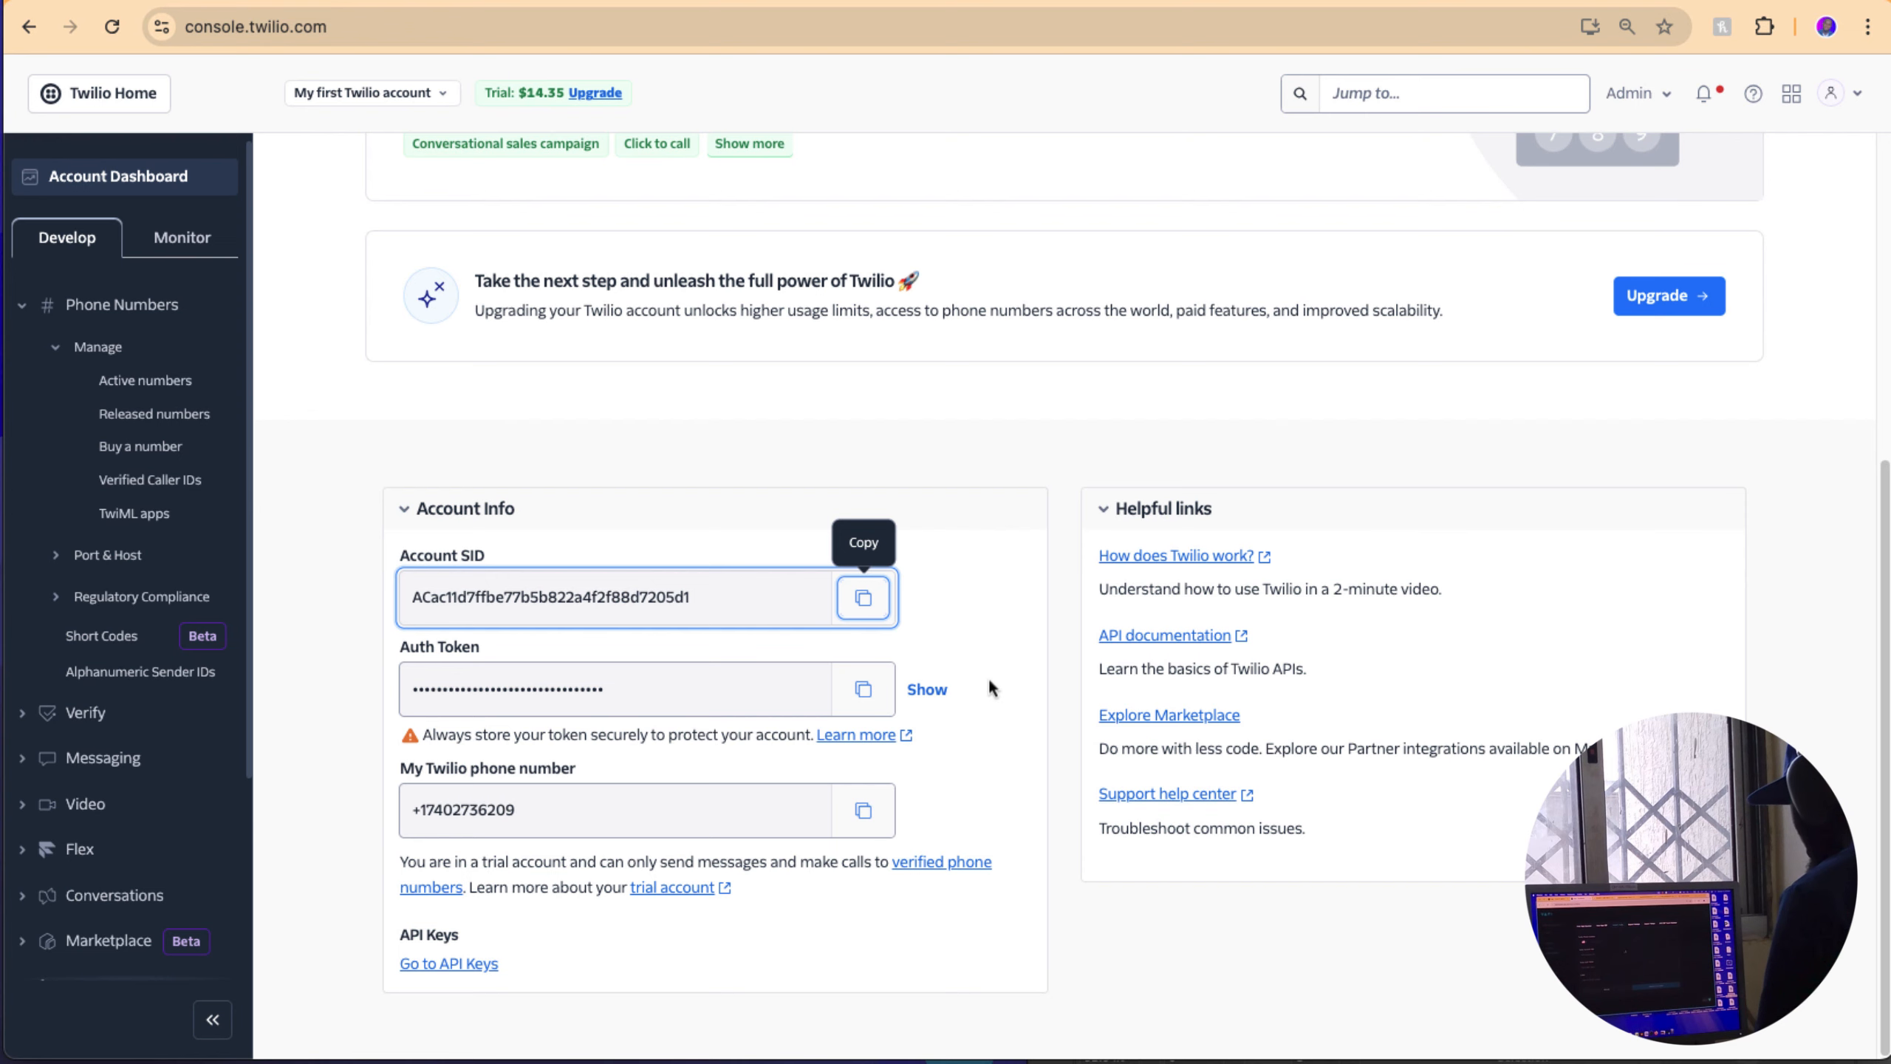
pyautogui.click(863, 689)
pyautogui.hotkey('ctrl', 'shift', 'Tab')
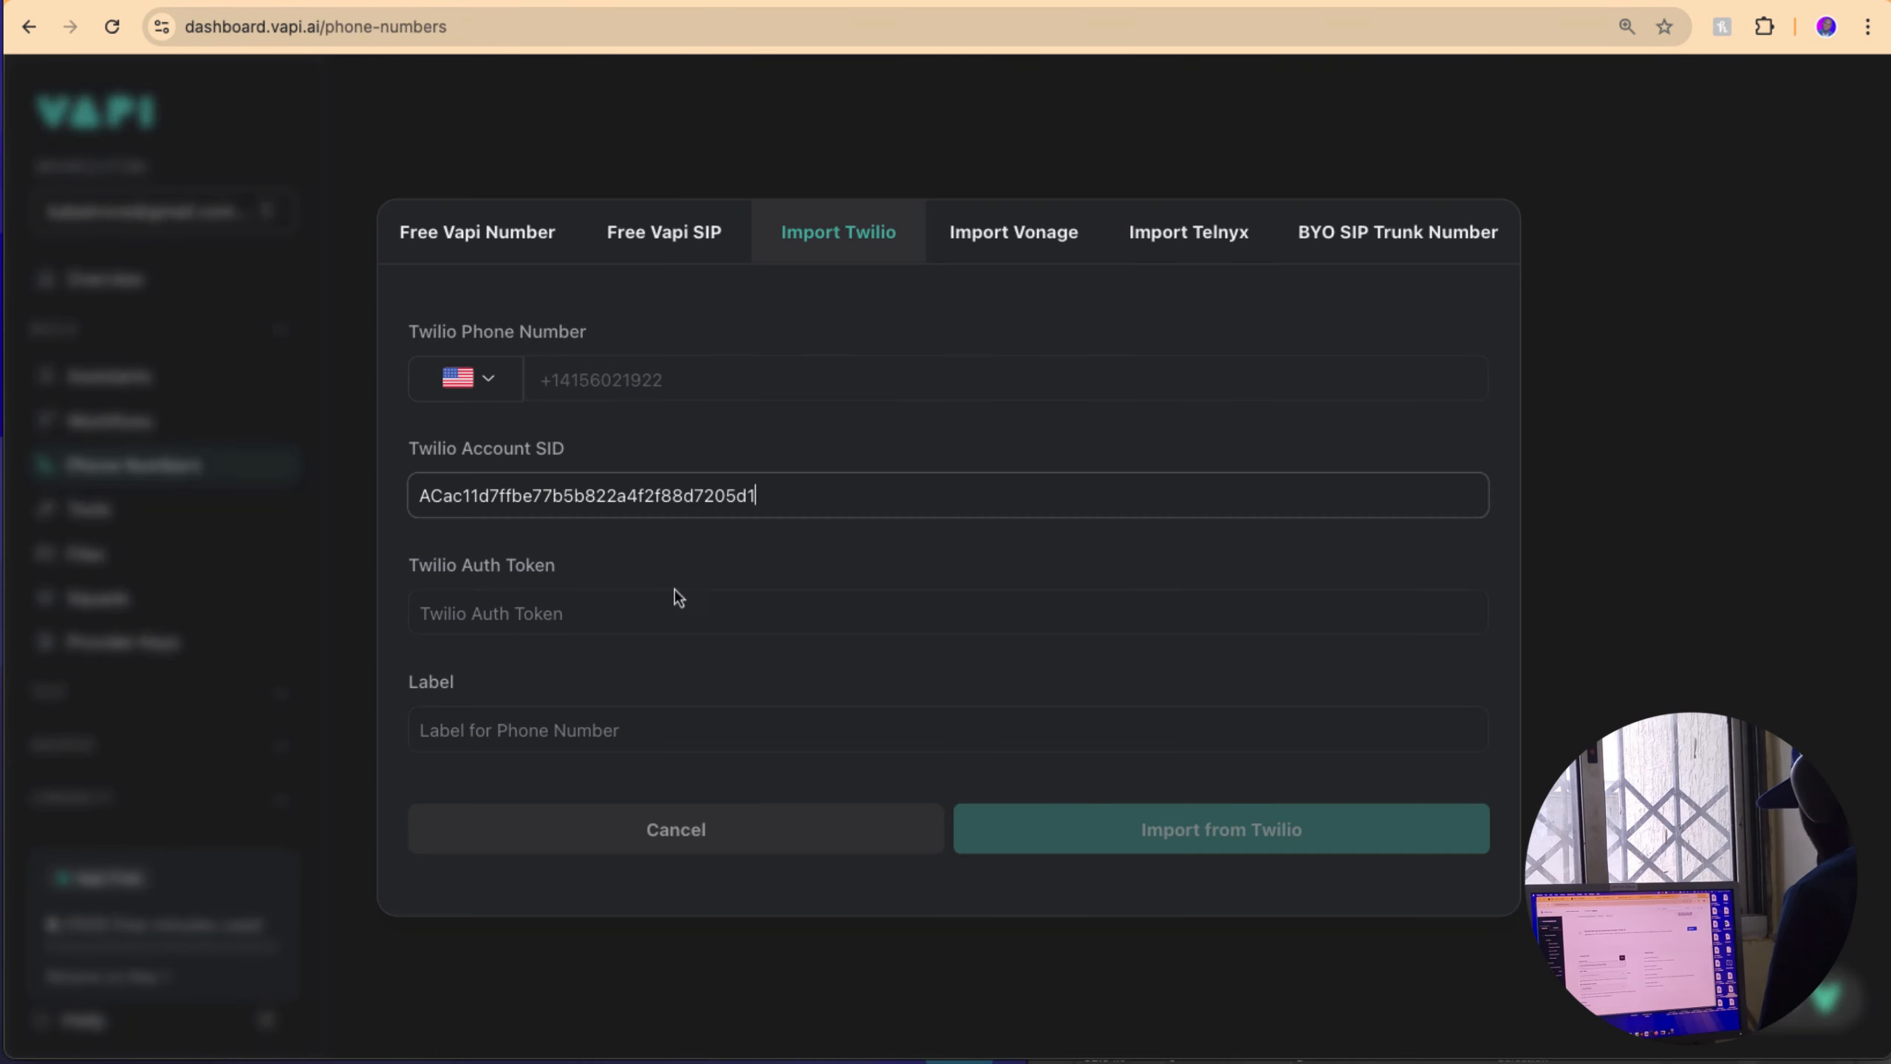
pyautogui.hotkey('ctrl', 'v')
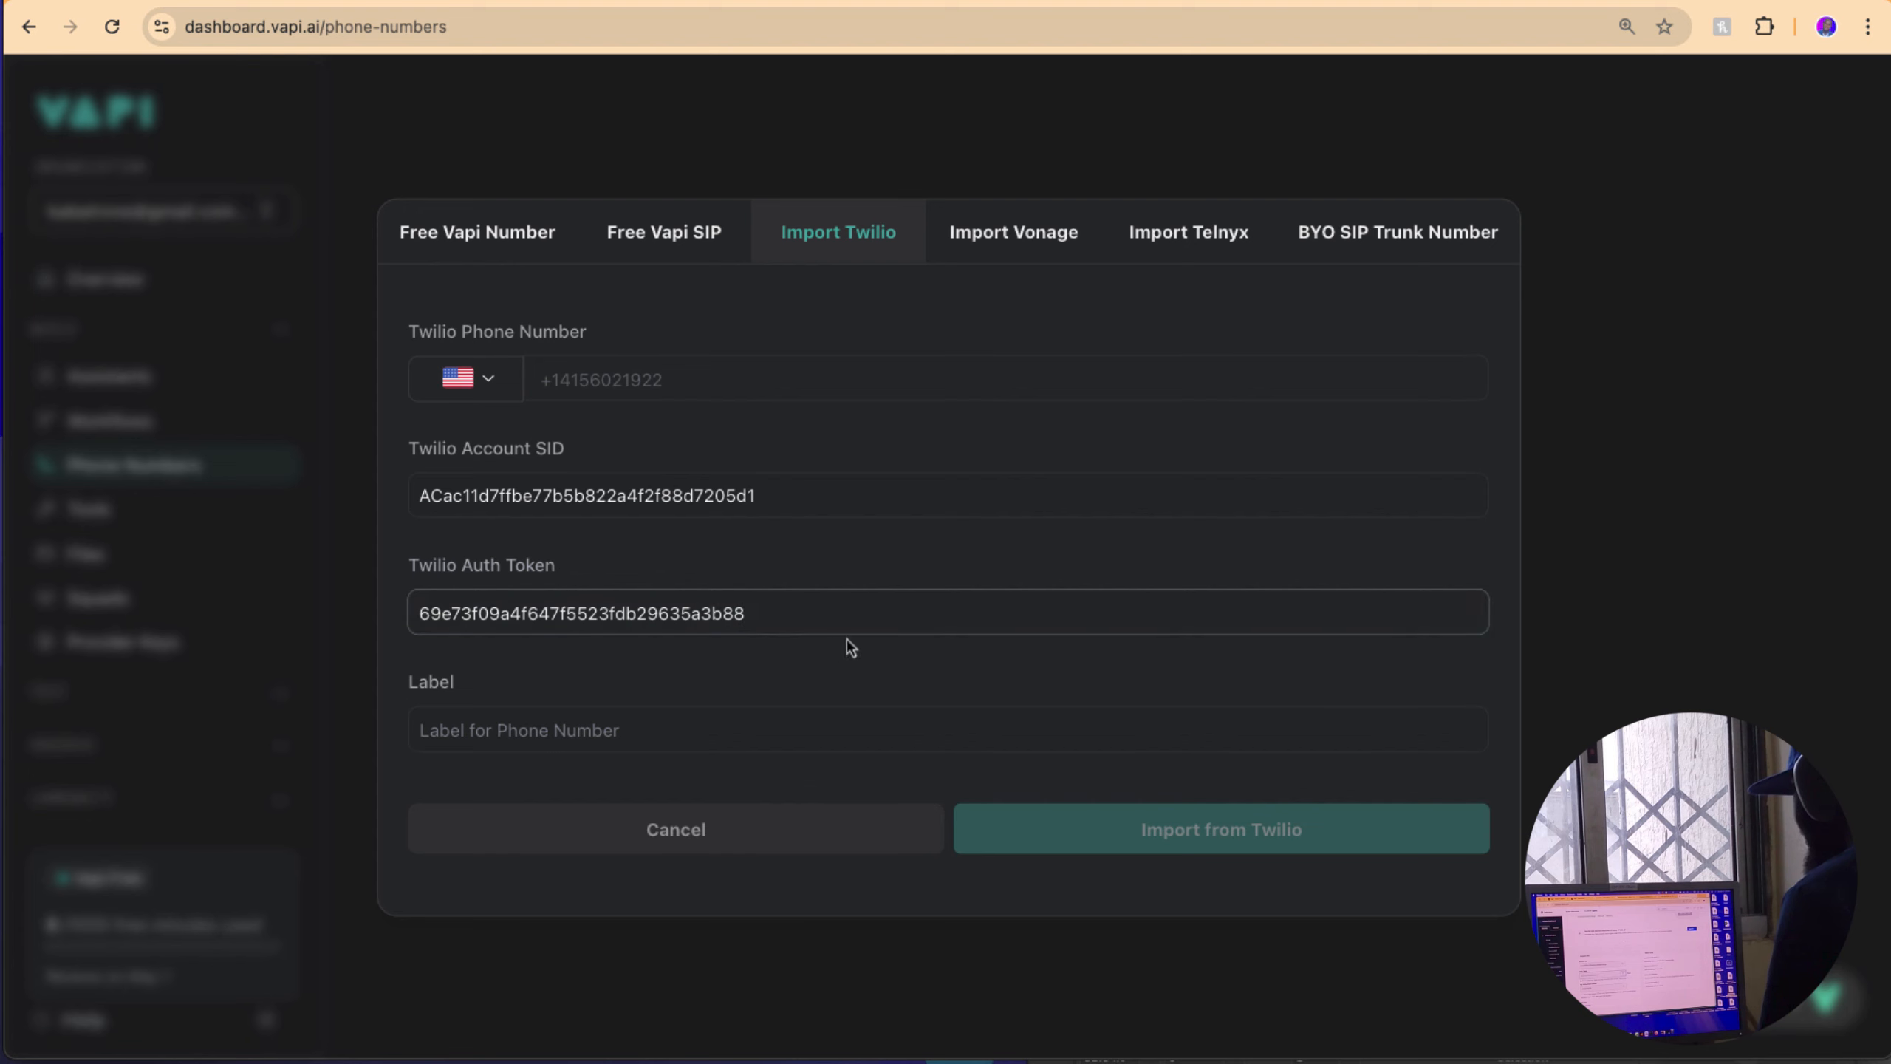
# Step: Copy the Twilio phone number into both the Label and Twilio Phone Number fields of Vapi's import form
pyautogui.hotkey('ctrl', 'Tab')
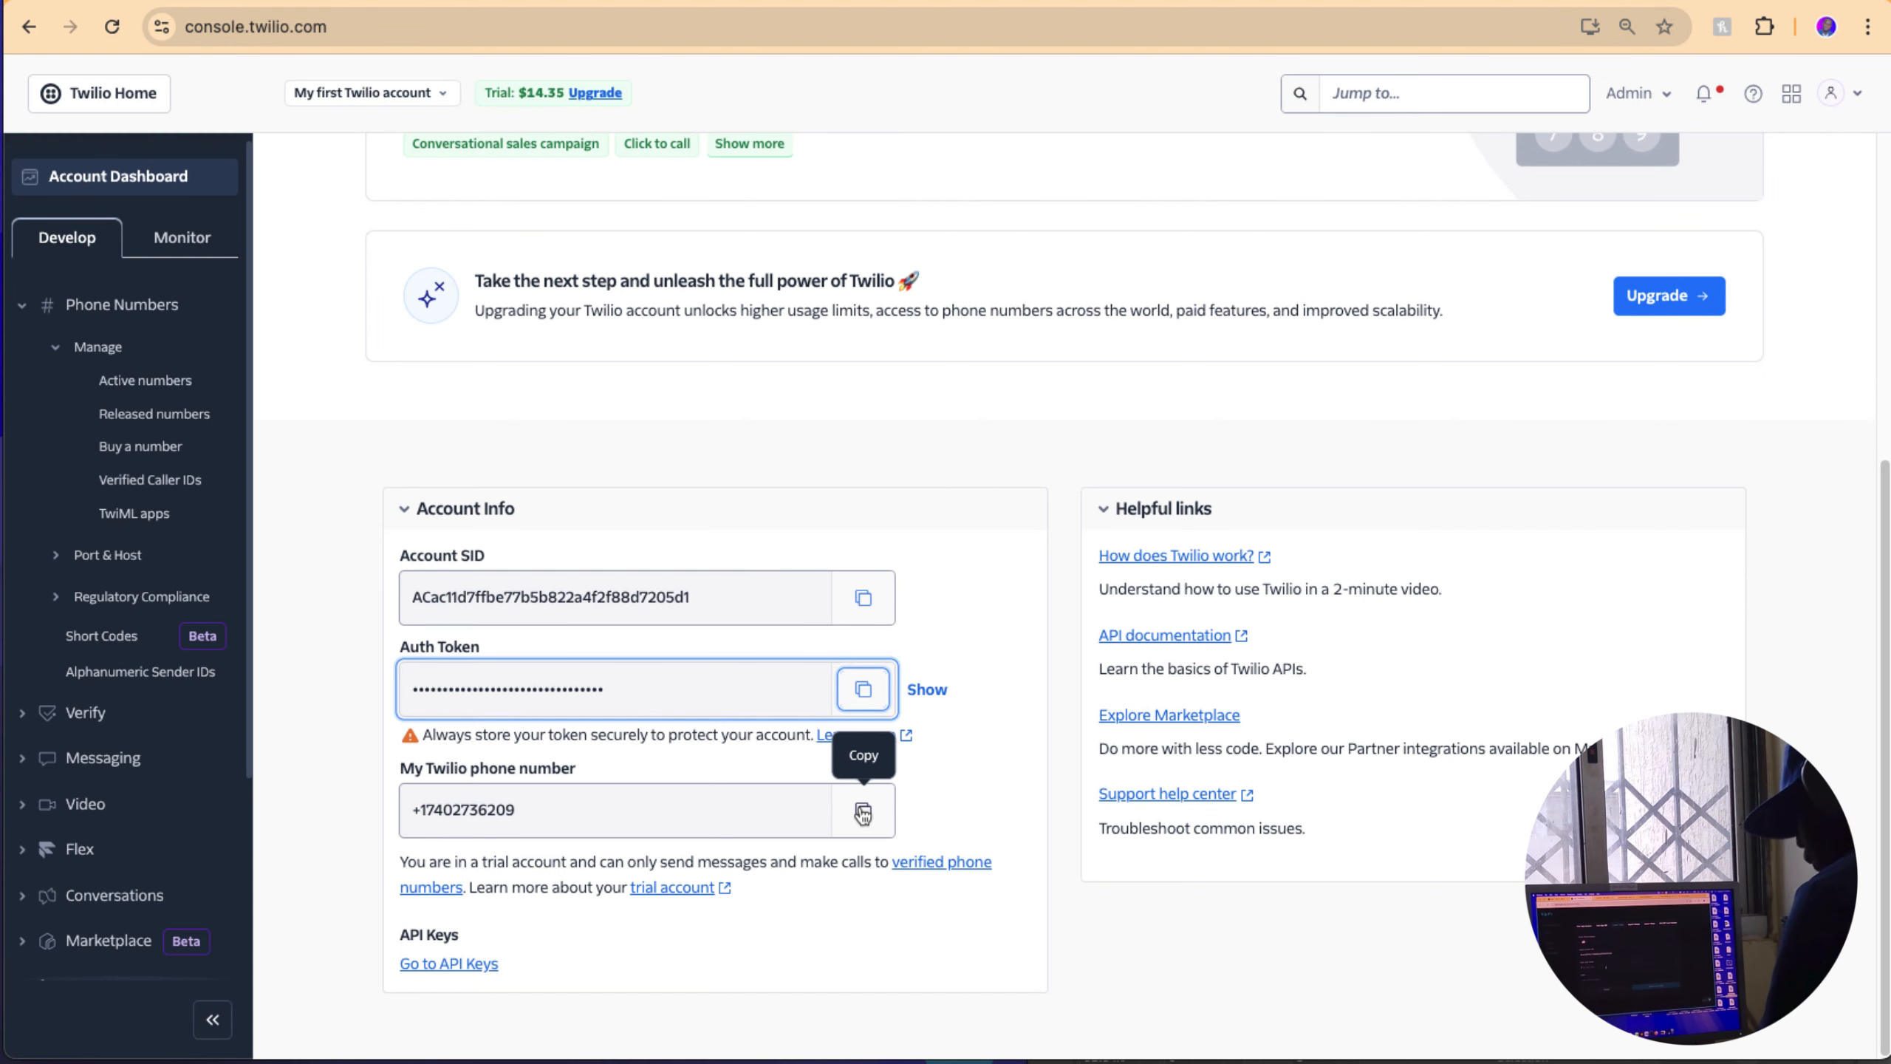
pyautogui.hotkey('ctrl', 'shift', 'Tab')
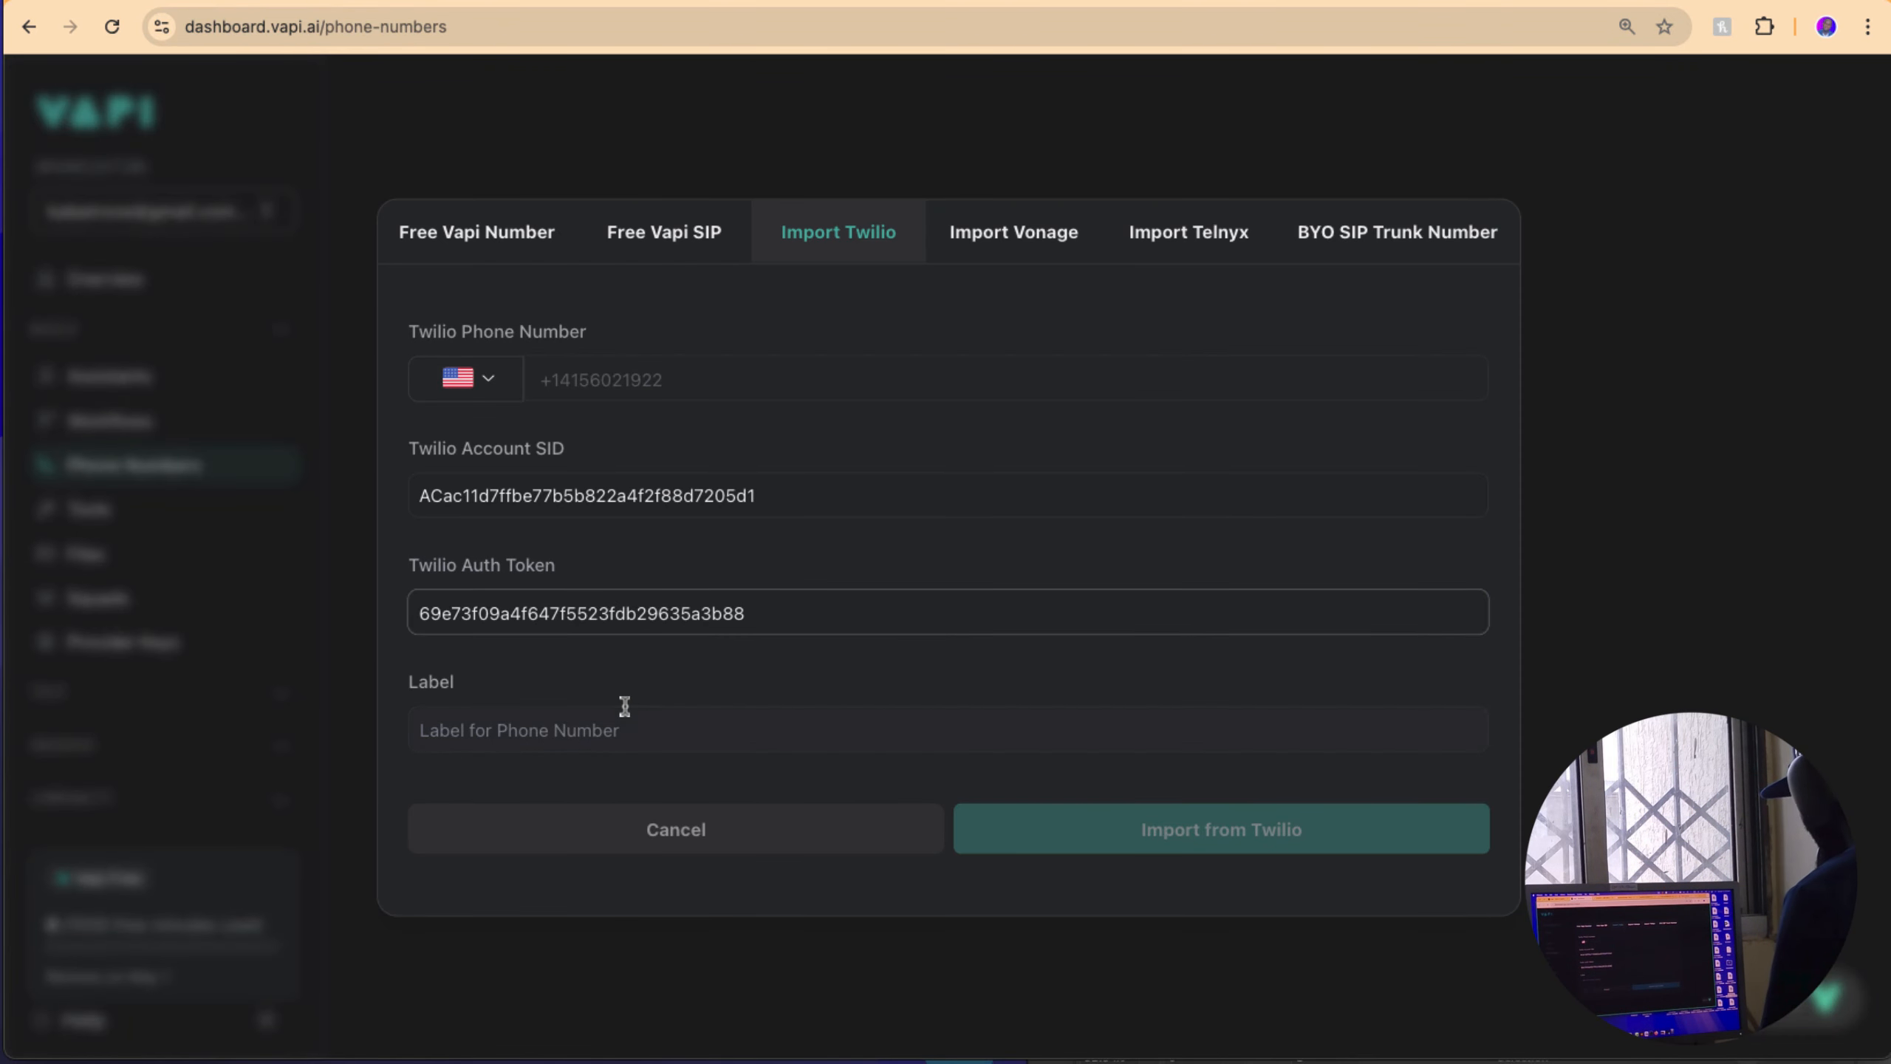
pyautogui.click(518, 732)
pyautogui.press('super+v')
pyautogui.click(612, 371)
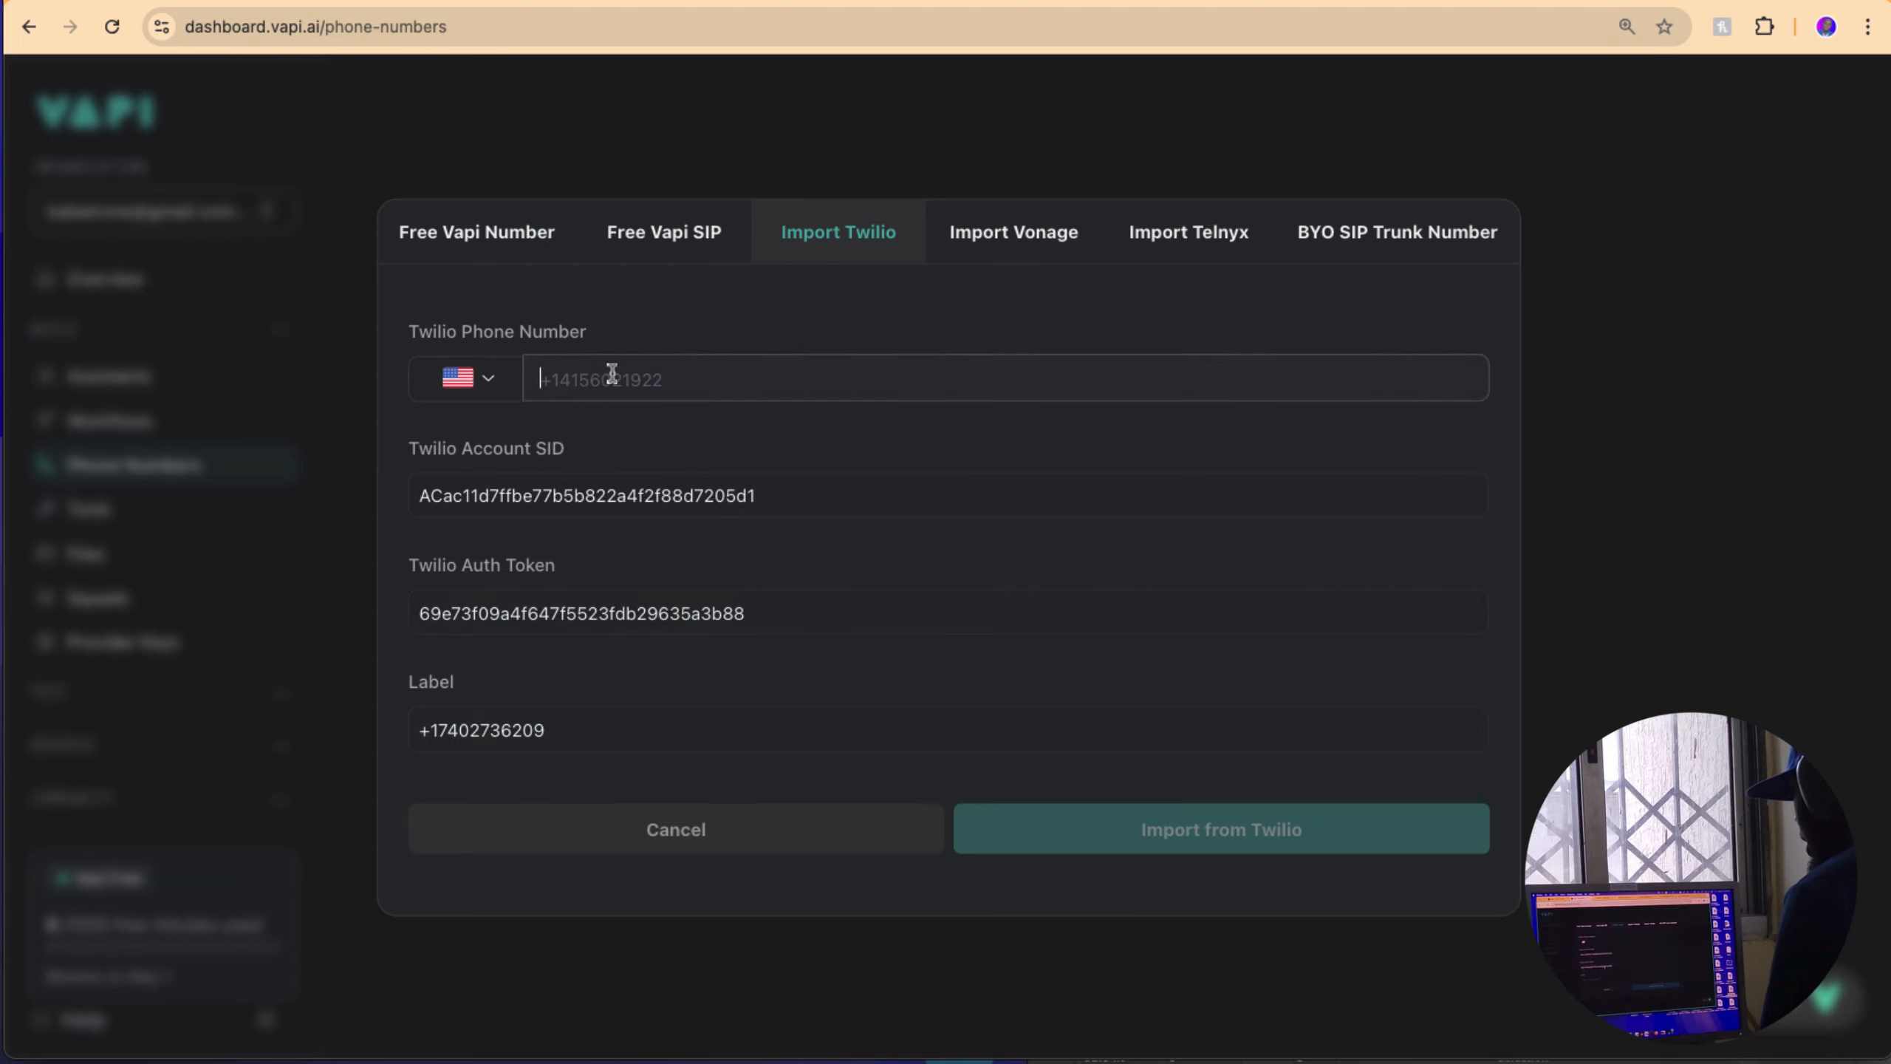
pyautogui.press('super+v')
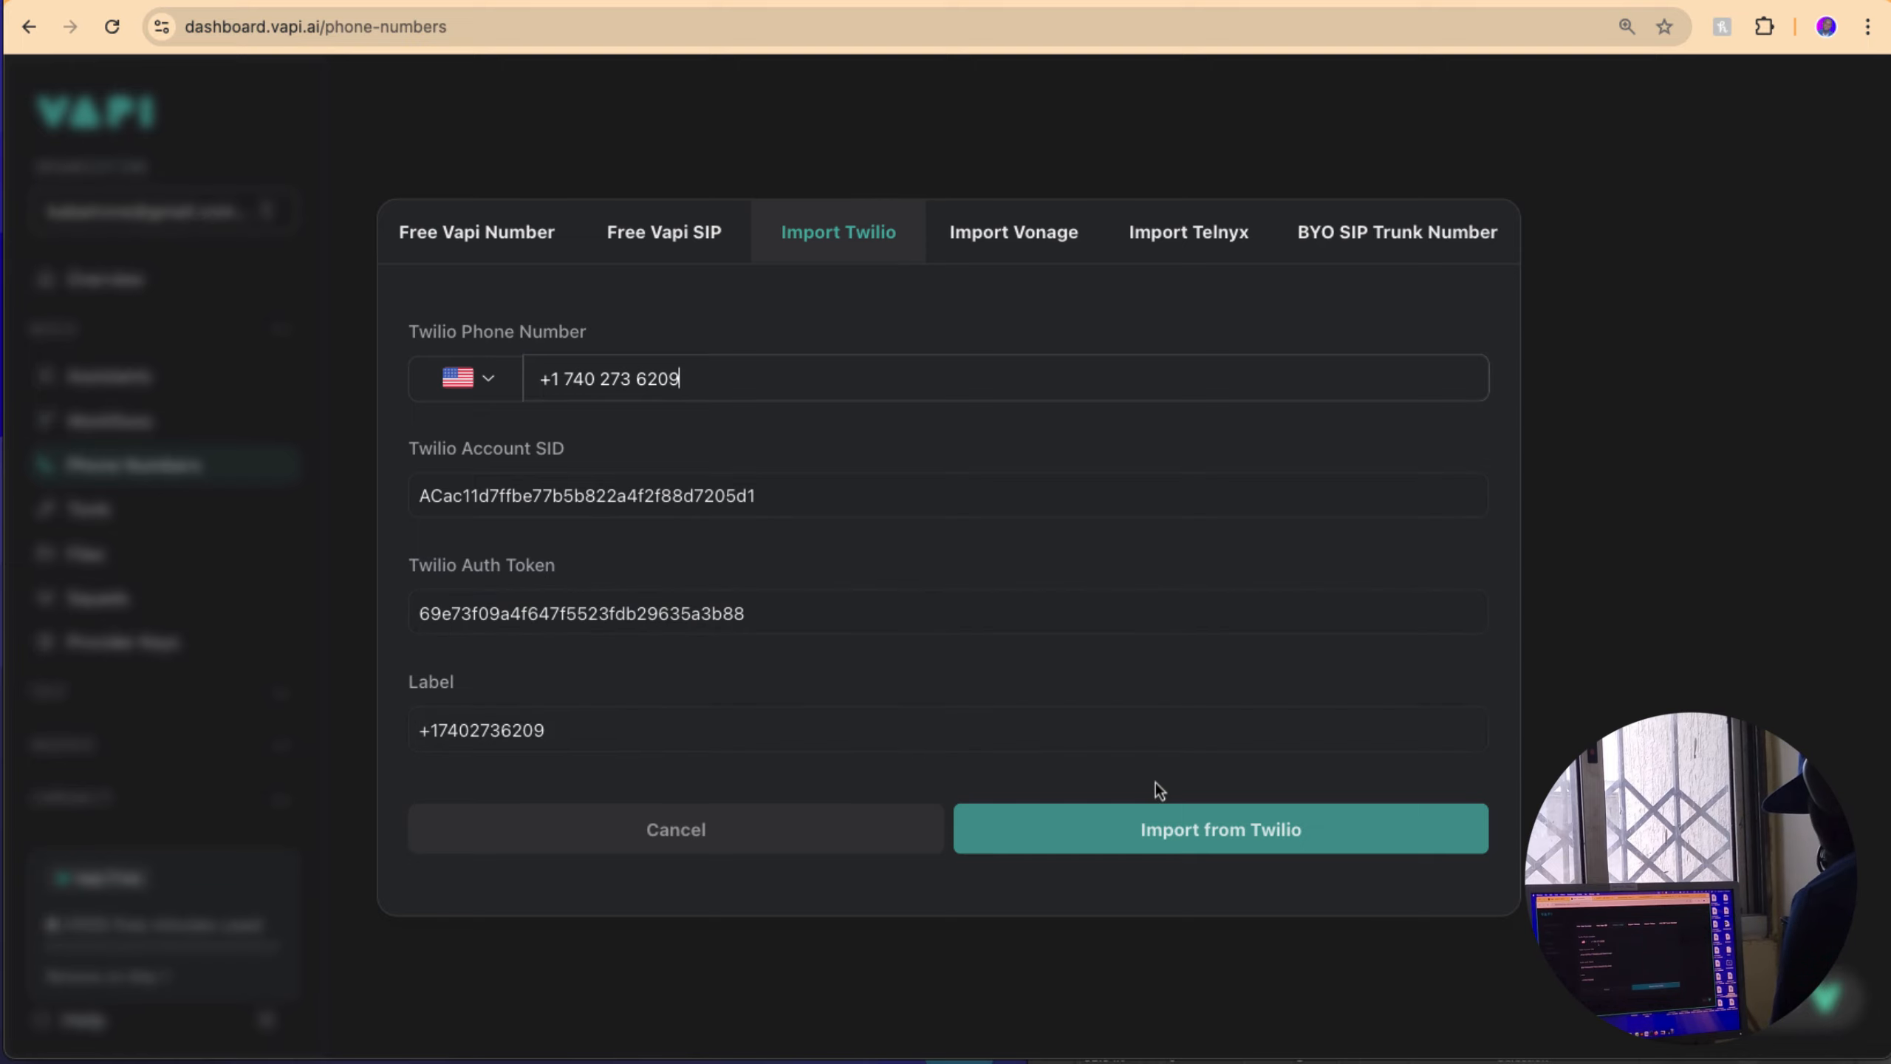
# Step: Import the number from Twilio and assign the Adams assistant to its inbound calls
pyautogui.click(1150, 826)
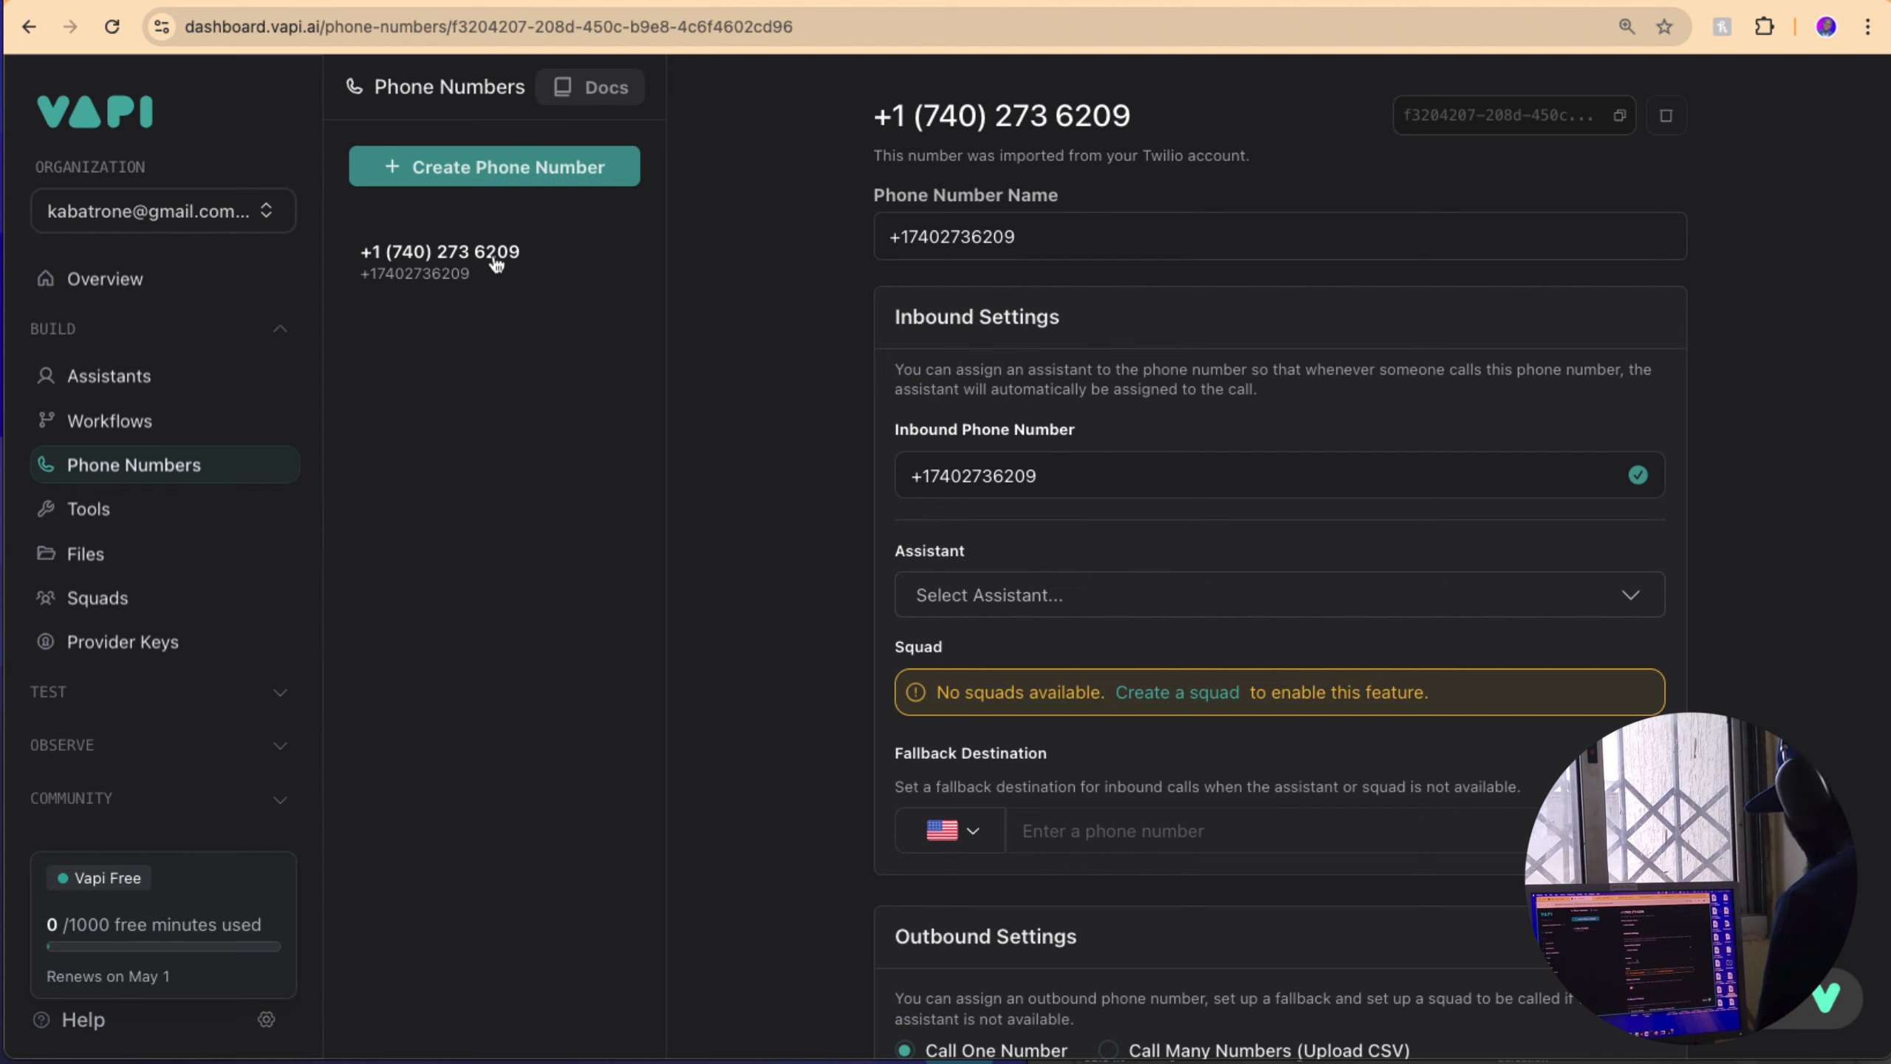
pyautogui.click(1028, 597)
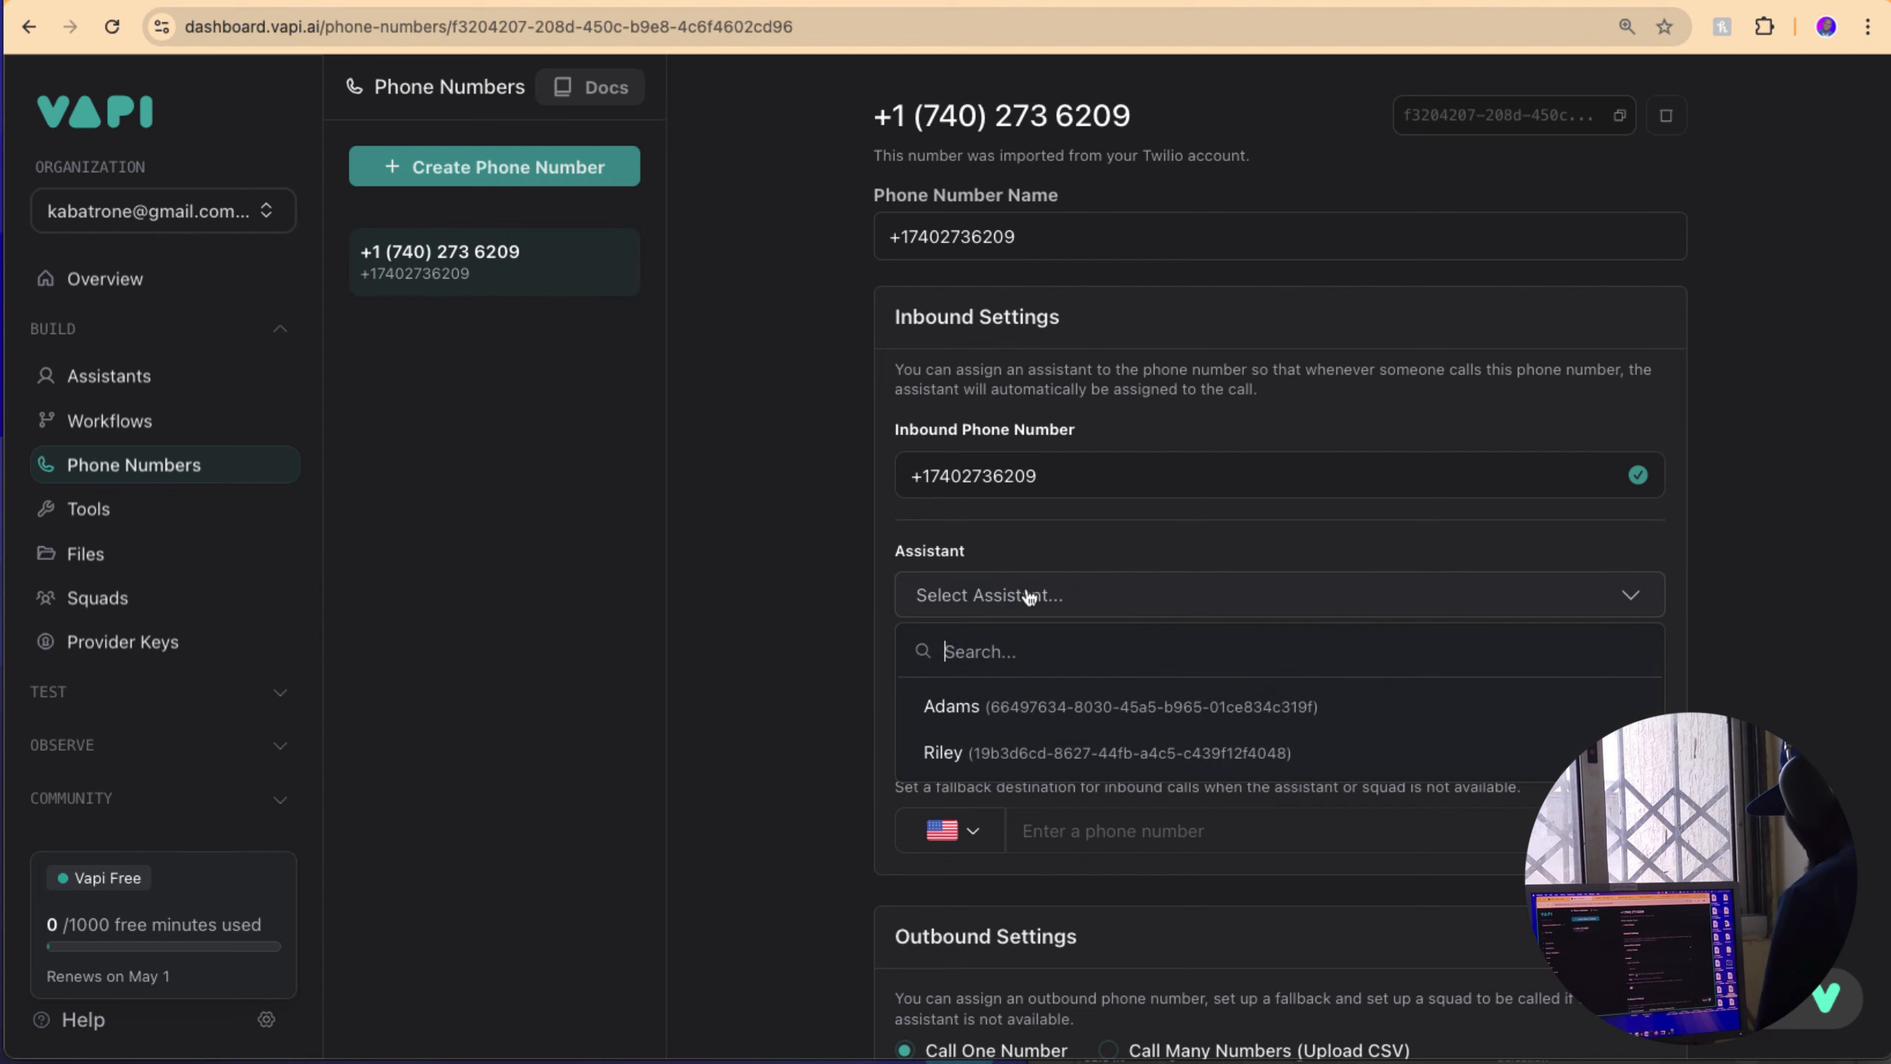
pyautogui.click(1013, 715)
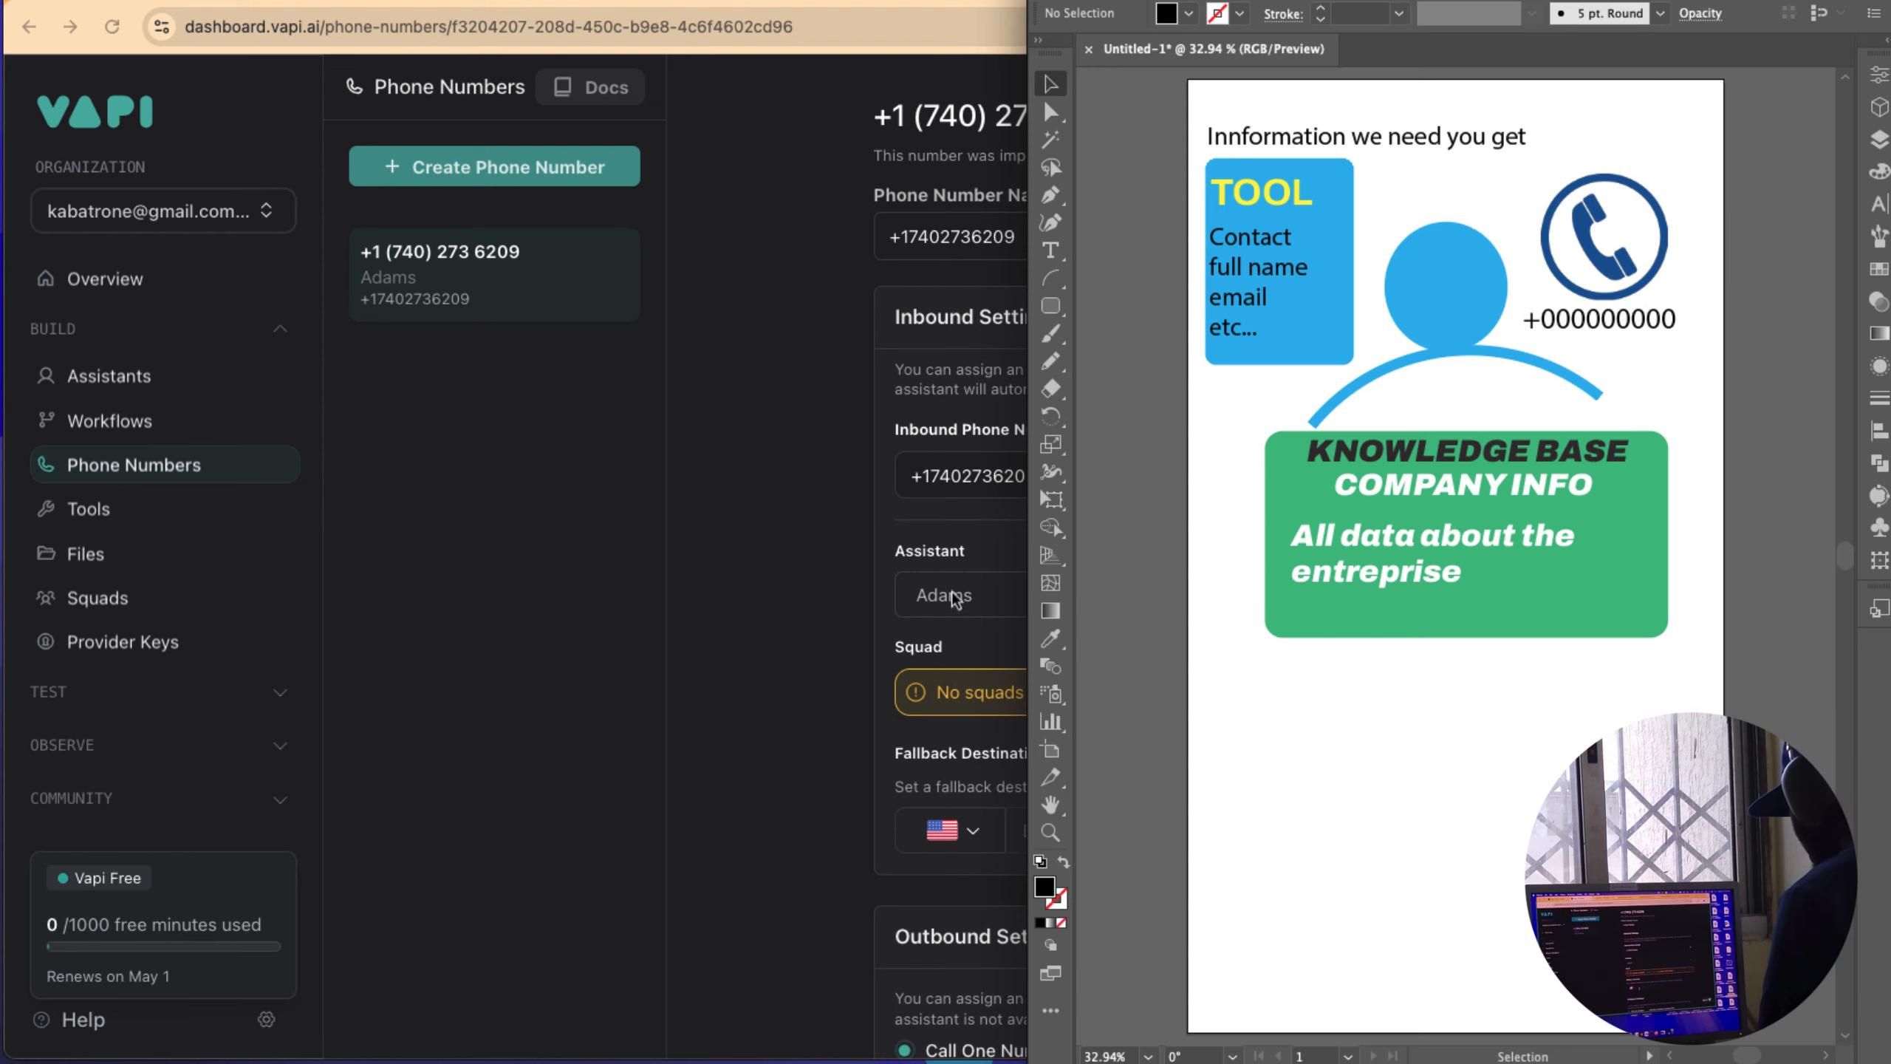
# Step: Assign the Adams assistant to the imported phone number's outbound calls
pyautogui.click(1005, 736)
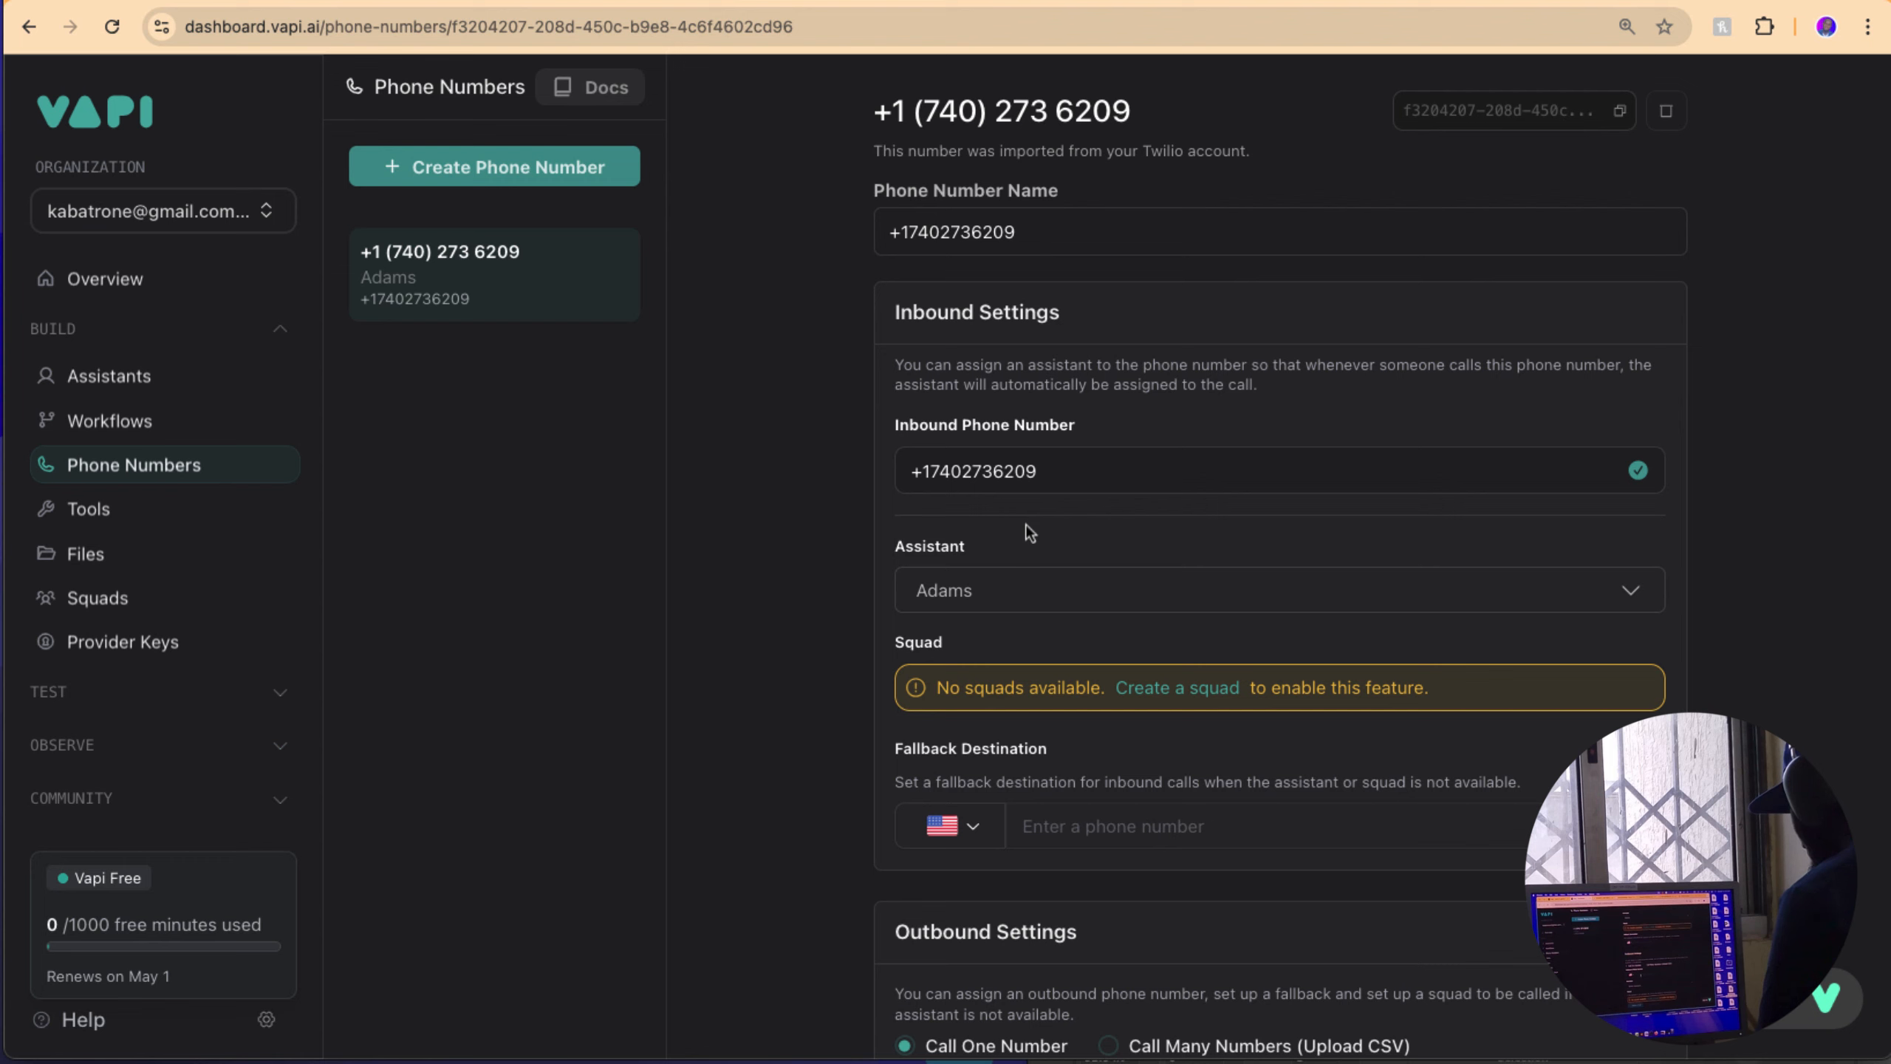
pyautogui.scroll(-6, 1025, 555)
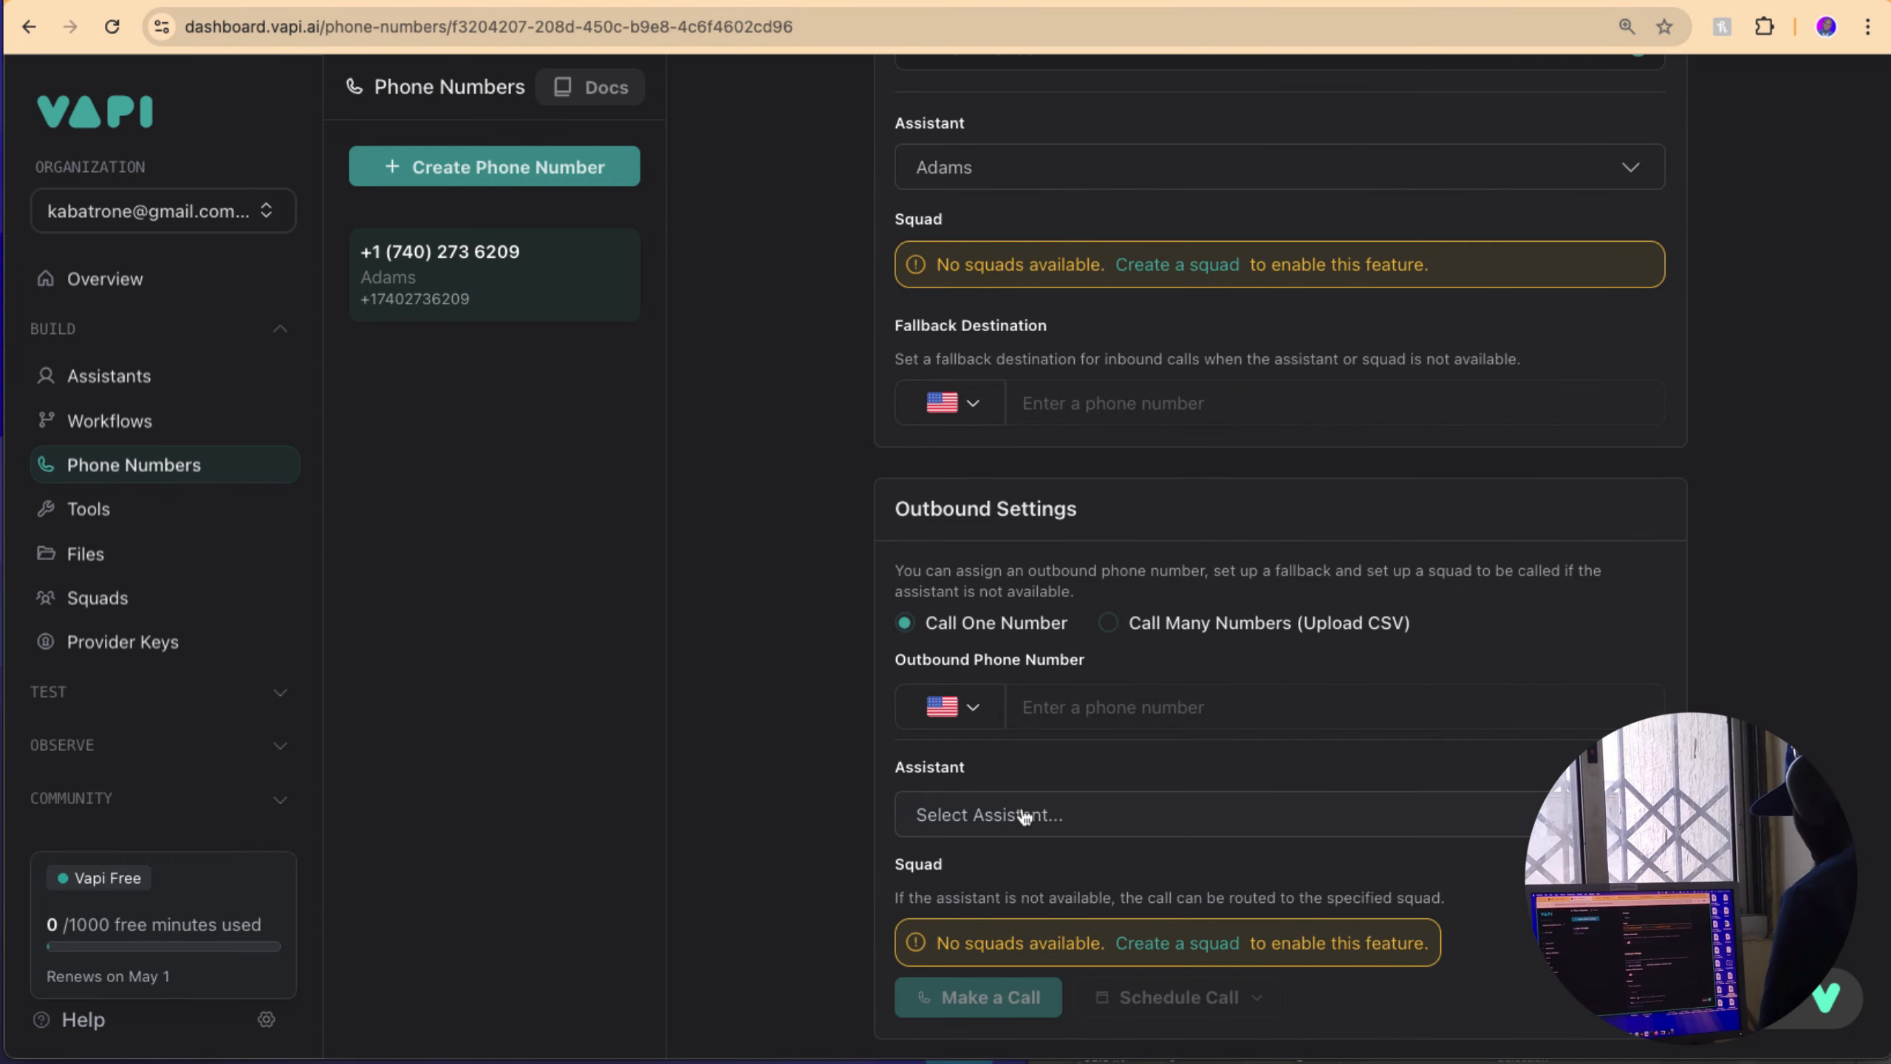
pyautogui.click(1025, 816)
pyautogui.click(1011, 928)
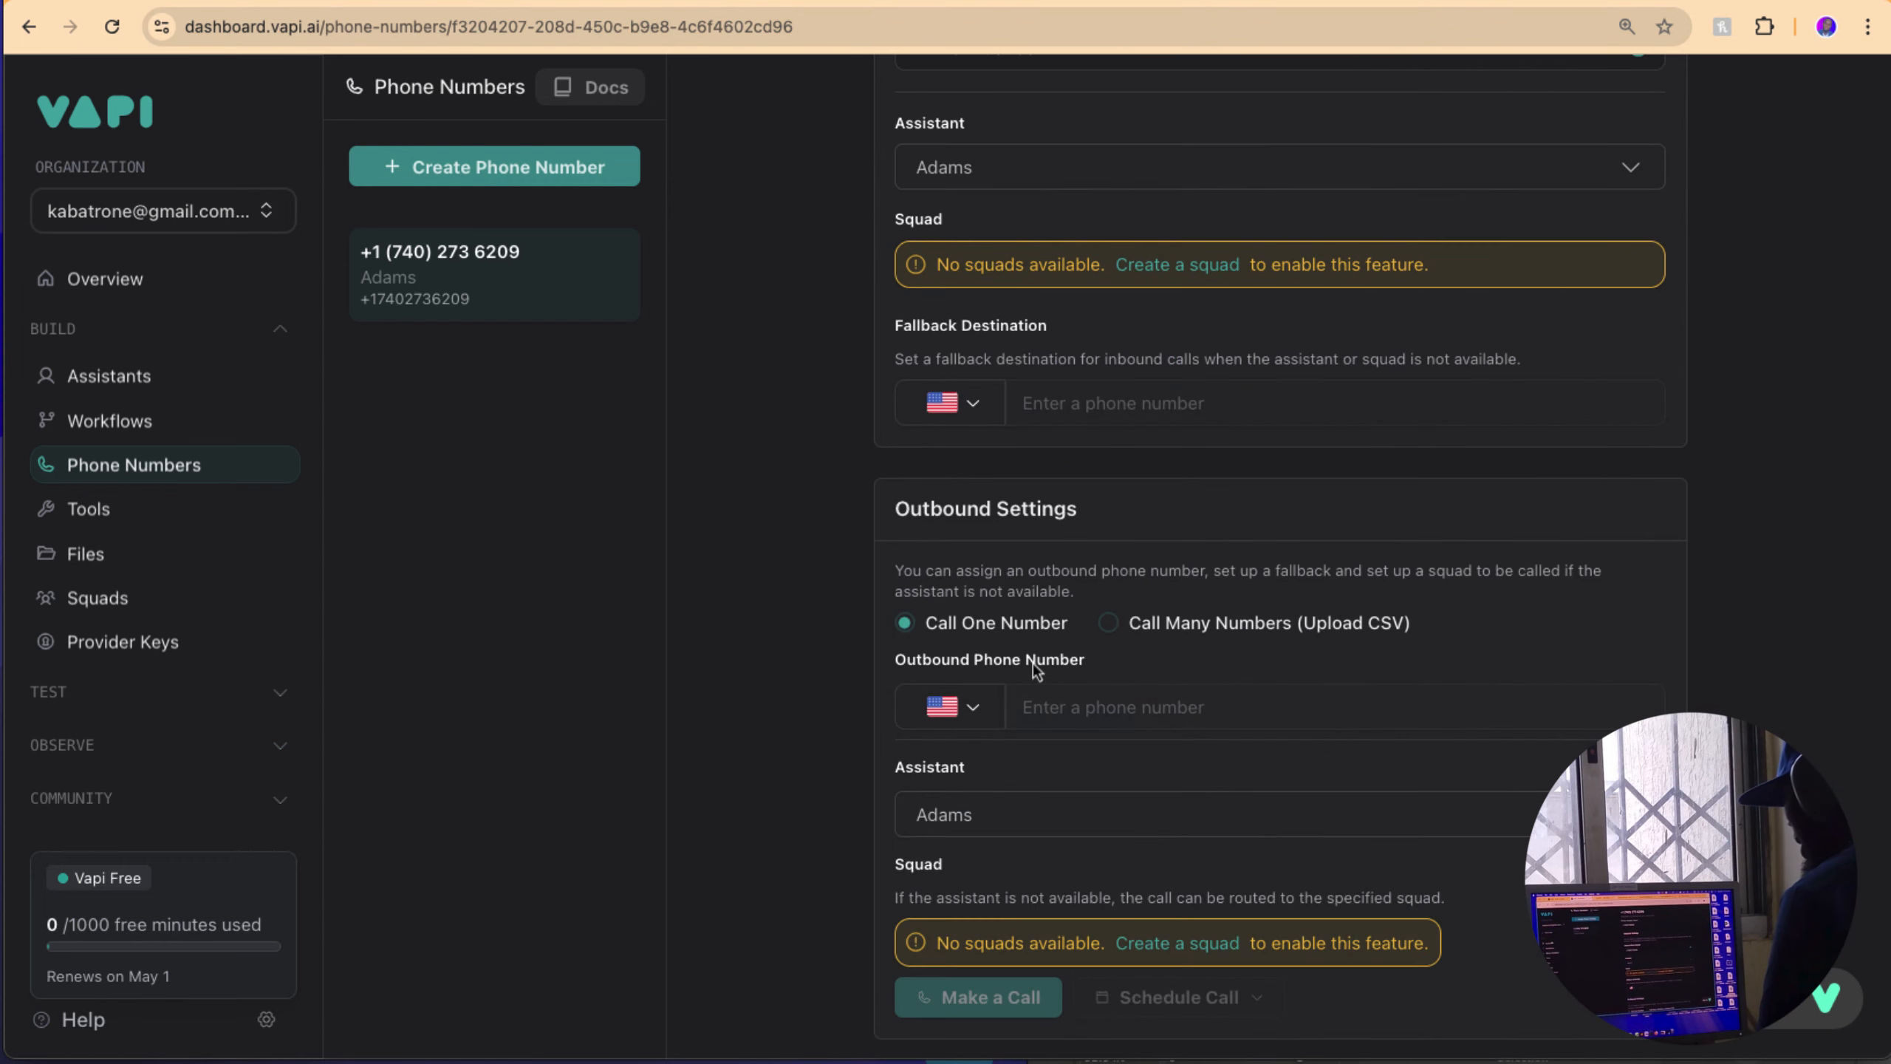
pyautogui.scroll(6, 1033, 662)
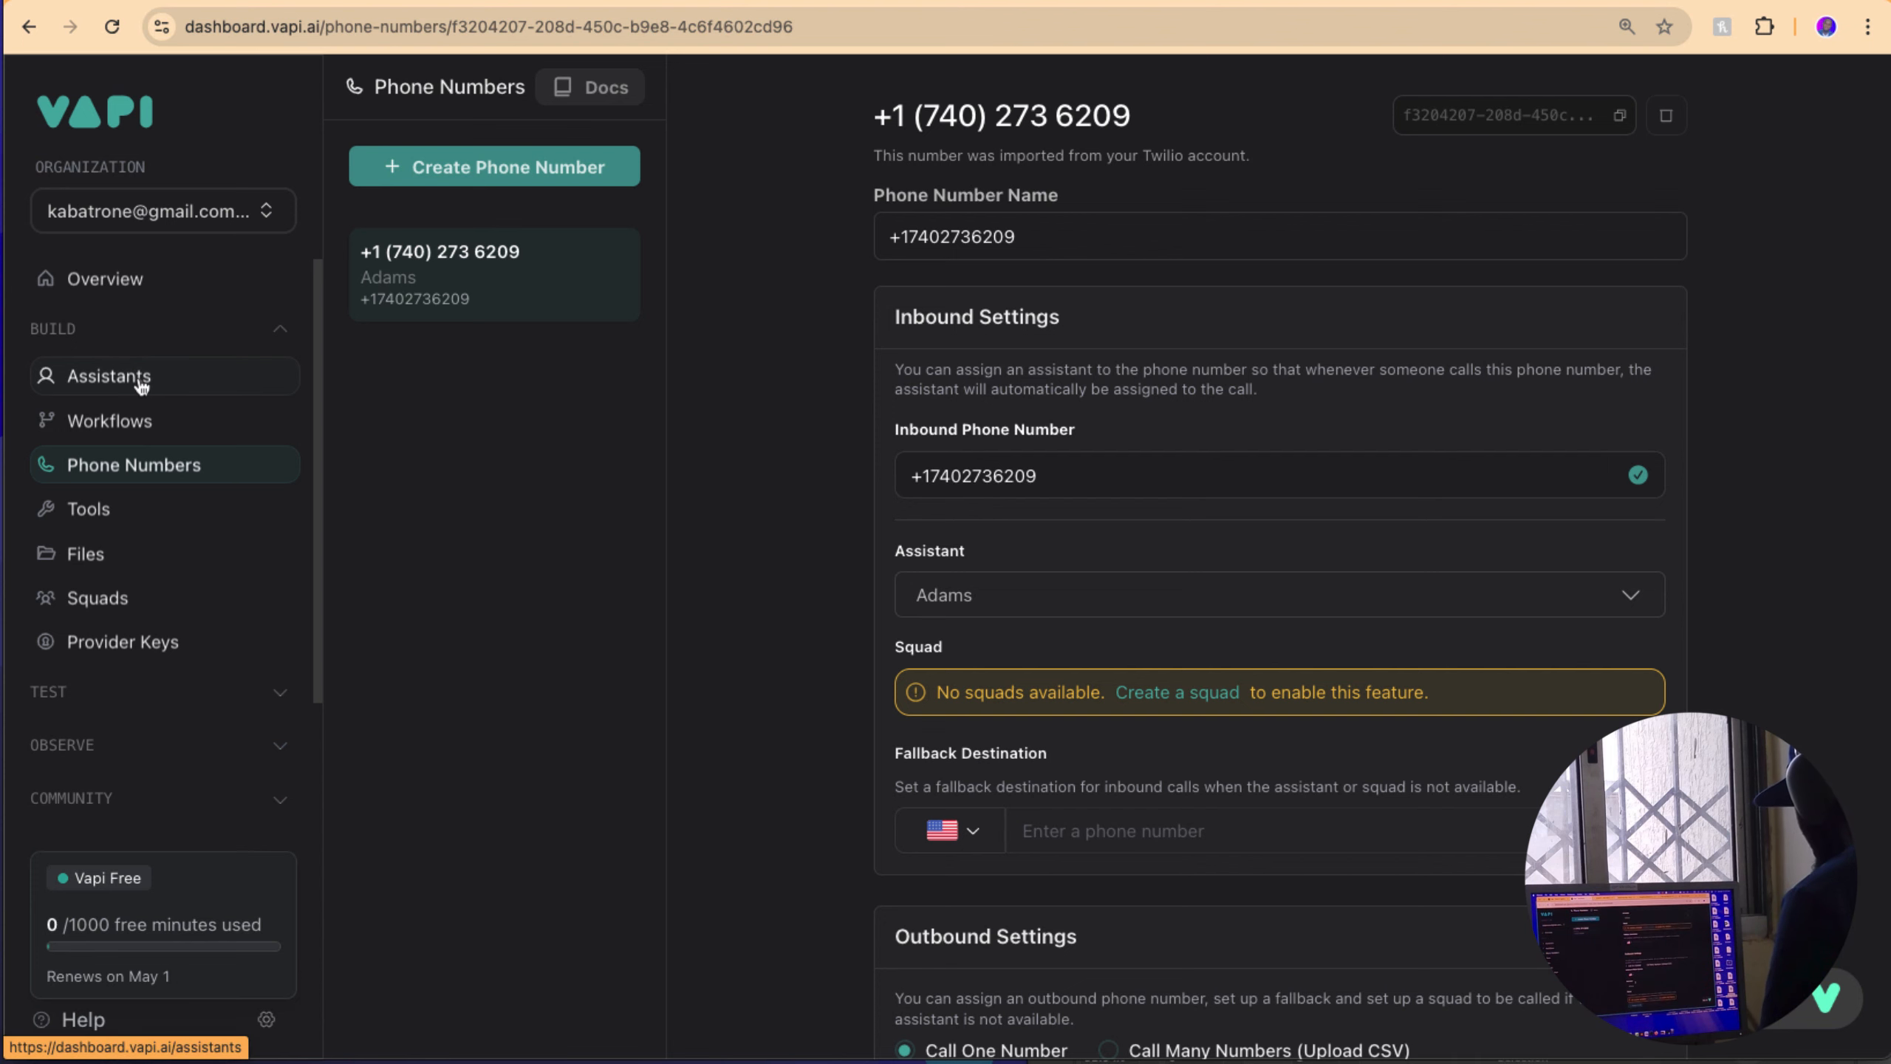
pyautogui.scroll(-5, 990, 745)
pyautogui.scroll(5, 992, 738)
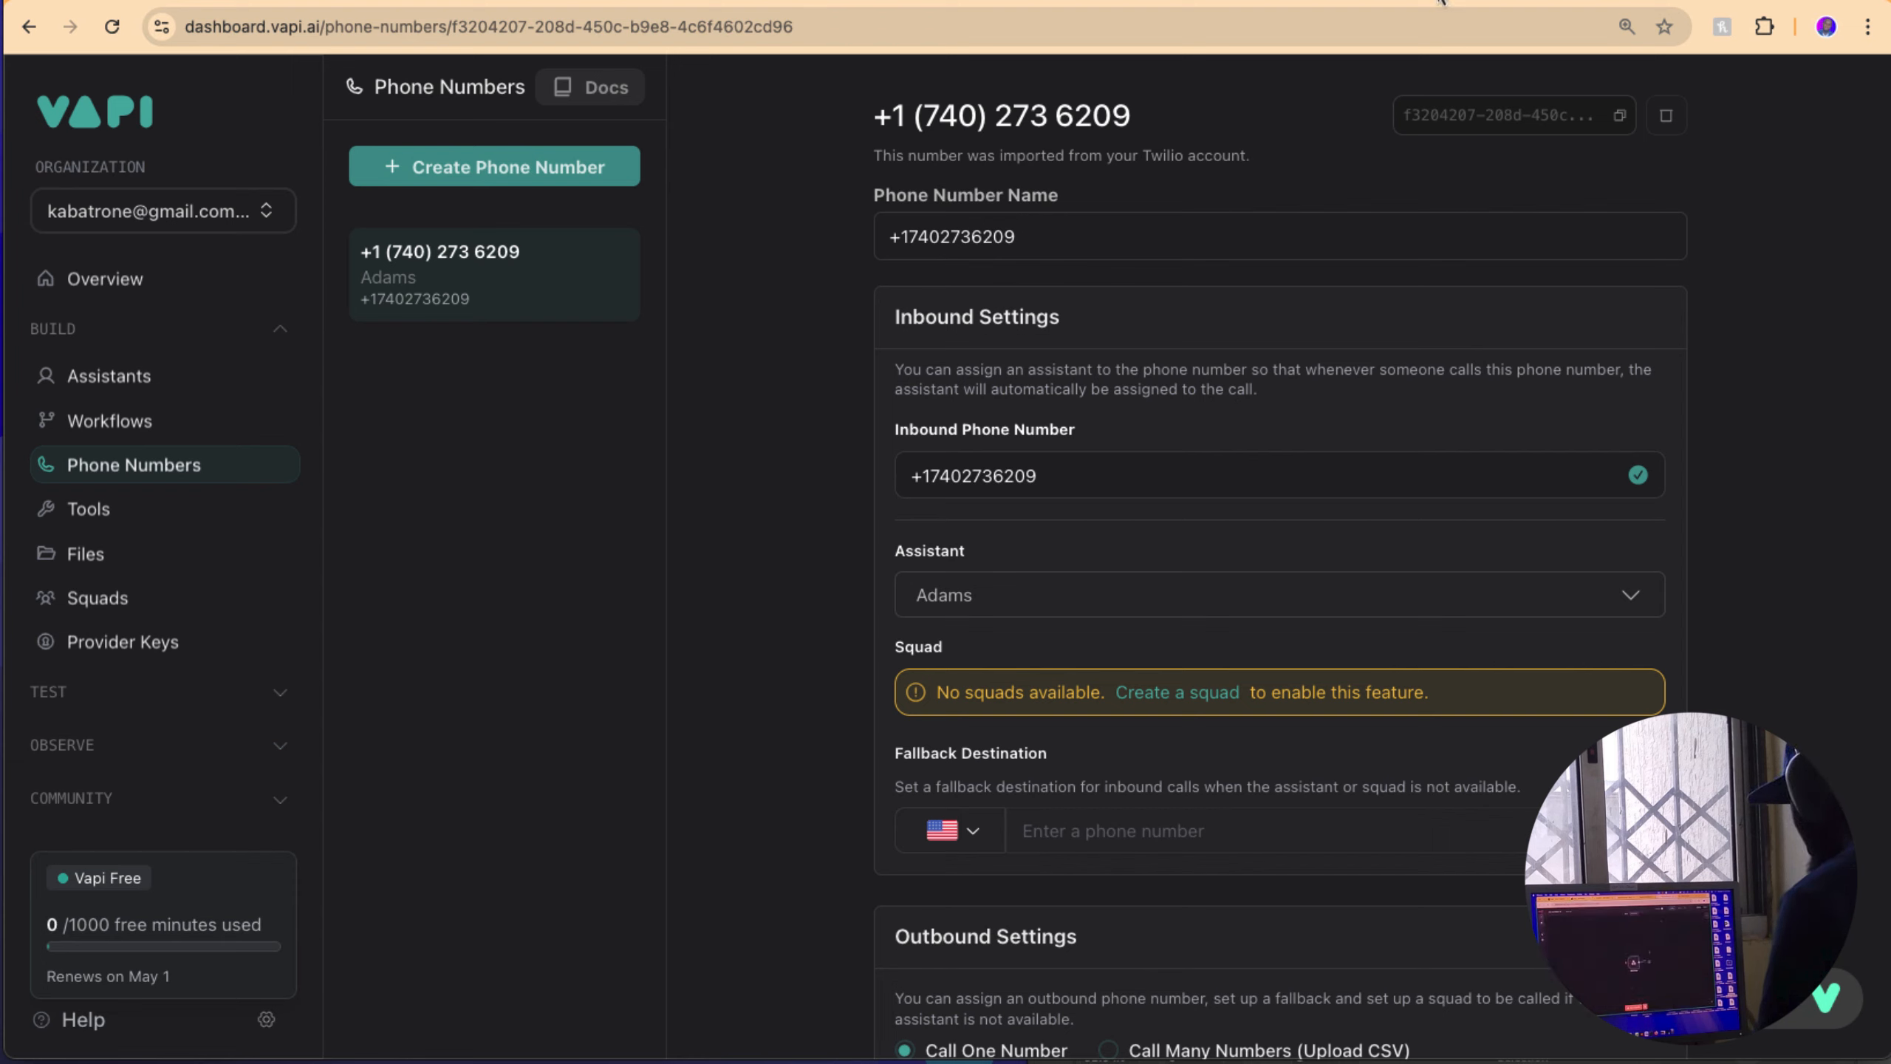
pyautogui.hotkey('ctrl', 'Tab')
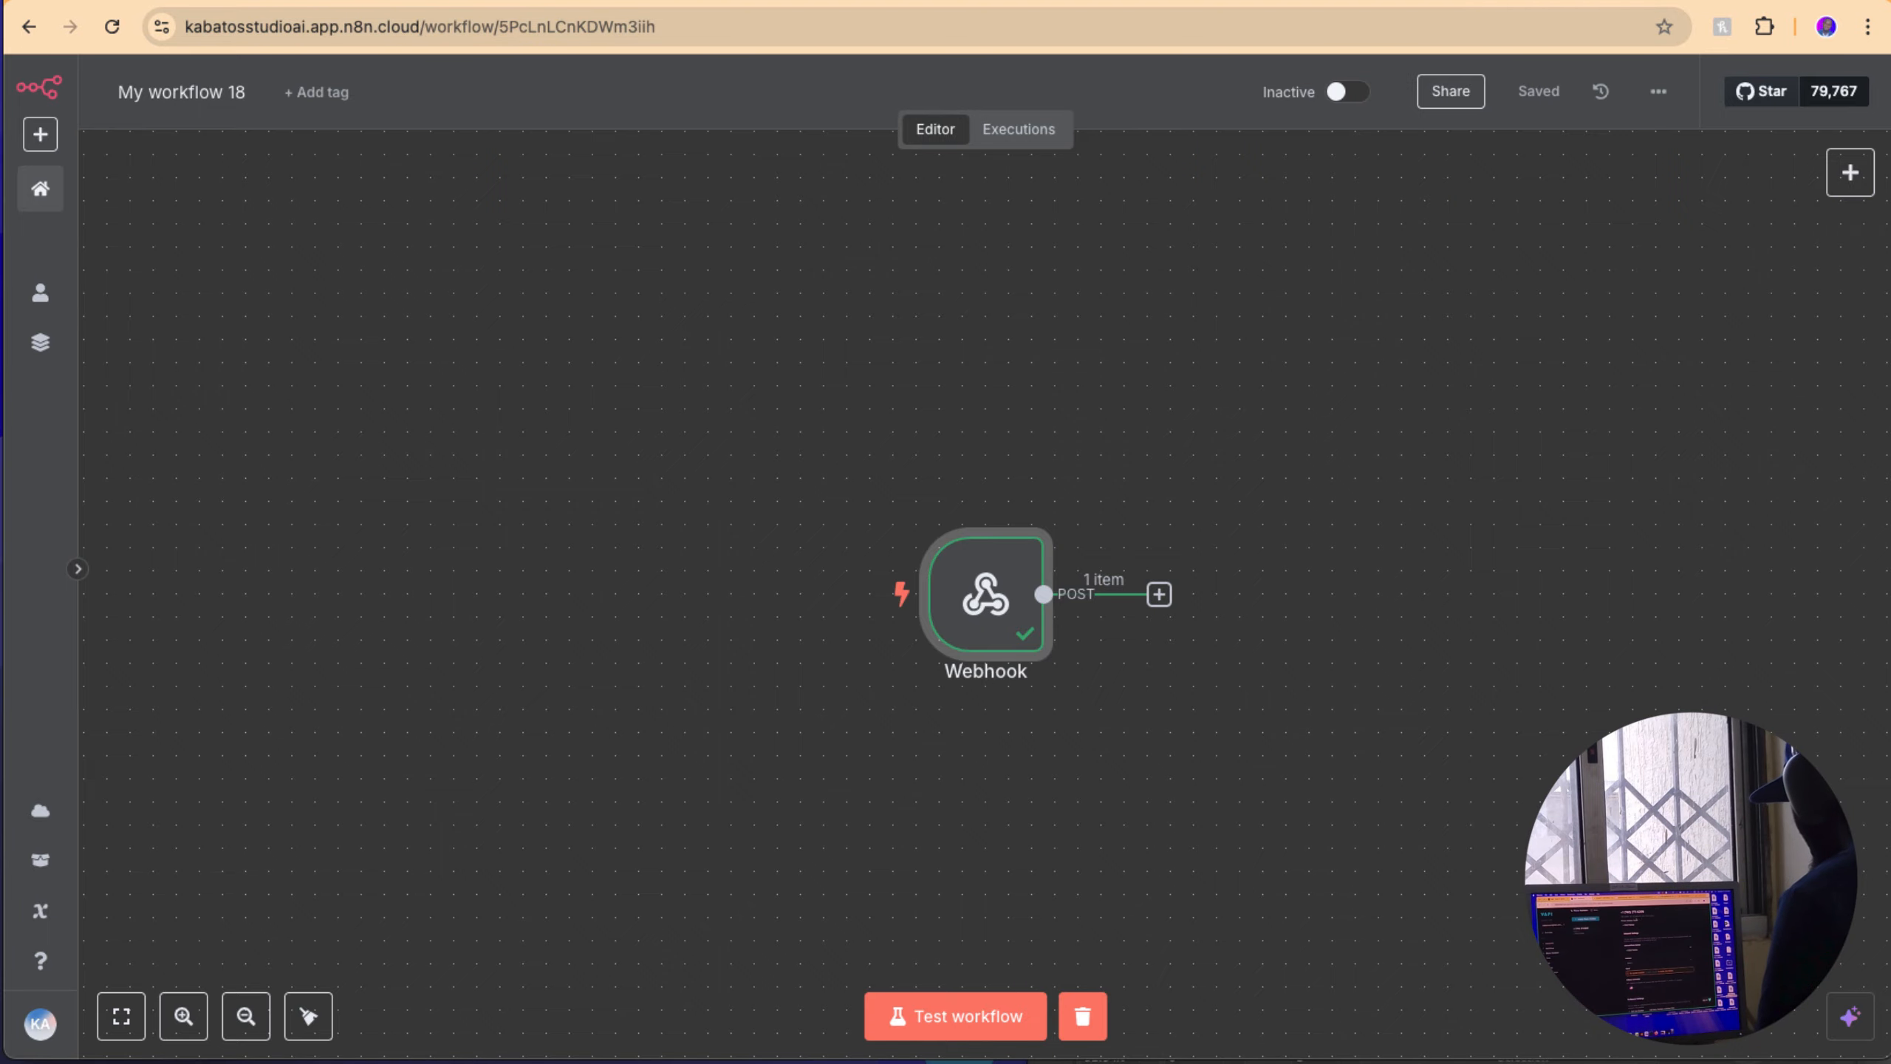
pyautogui.hotkey('ctrl', 'shift', 'Tab')
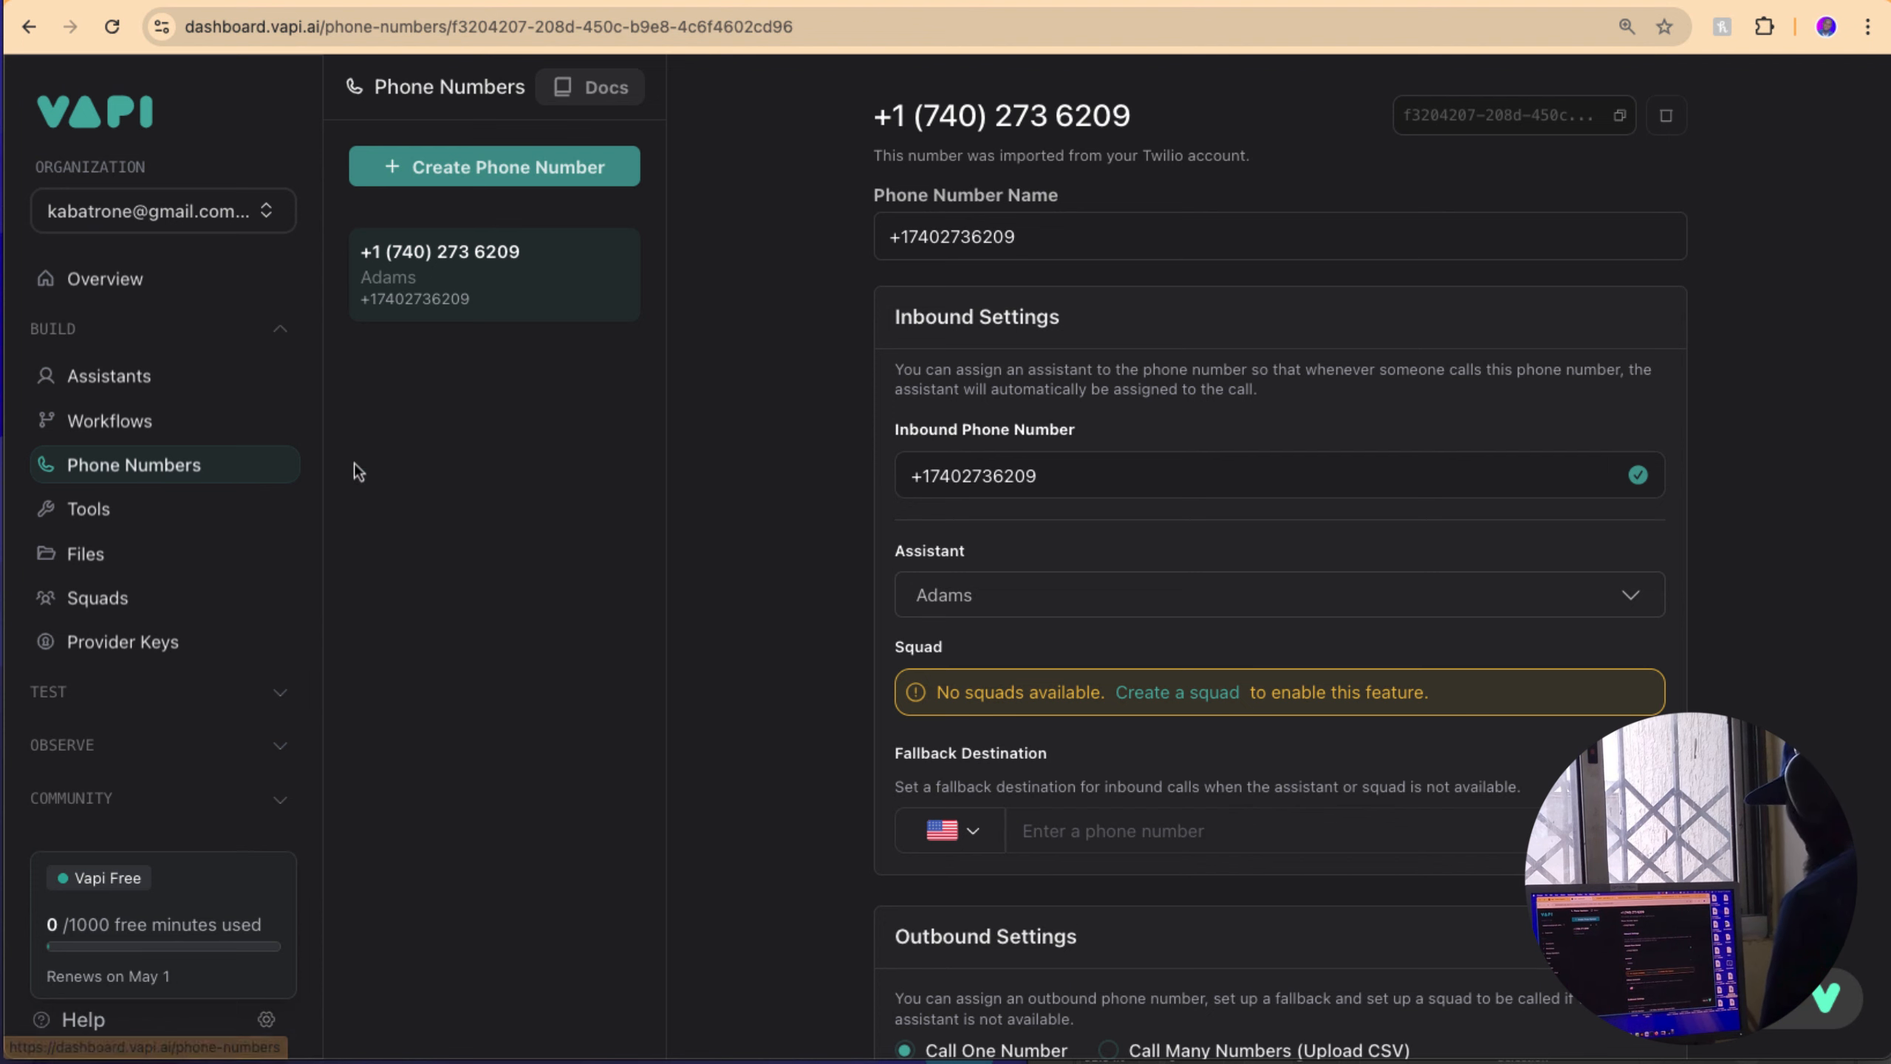
# Step: Examine the empty Files page, the knowledge base diagram in Illustrator, and the Adams assistant's model choices and system prompt
pyautogui.click(110, 375)
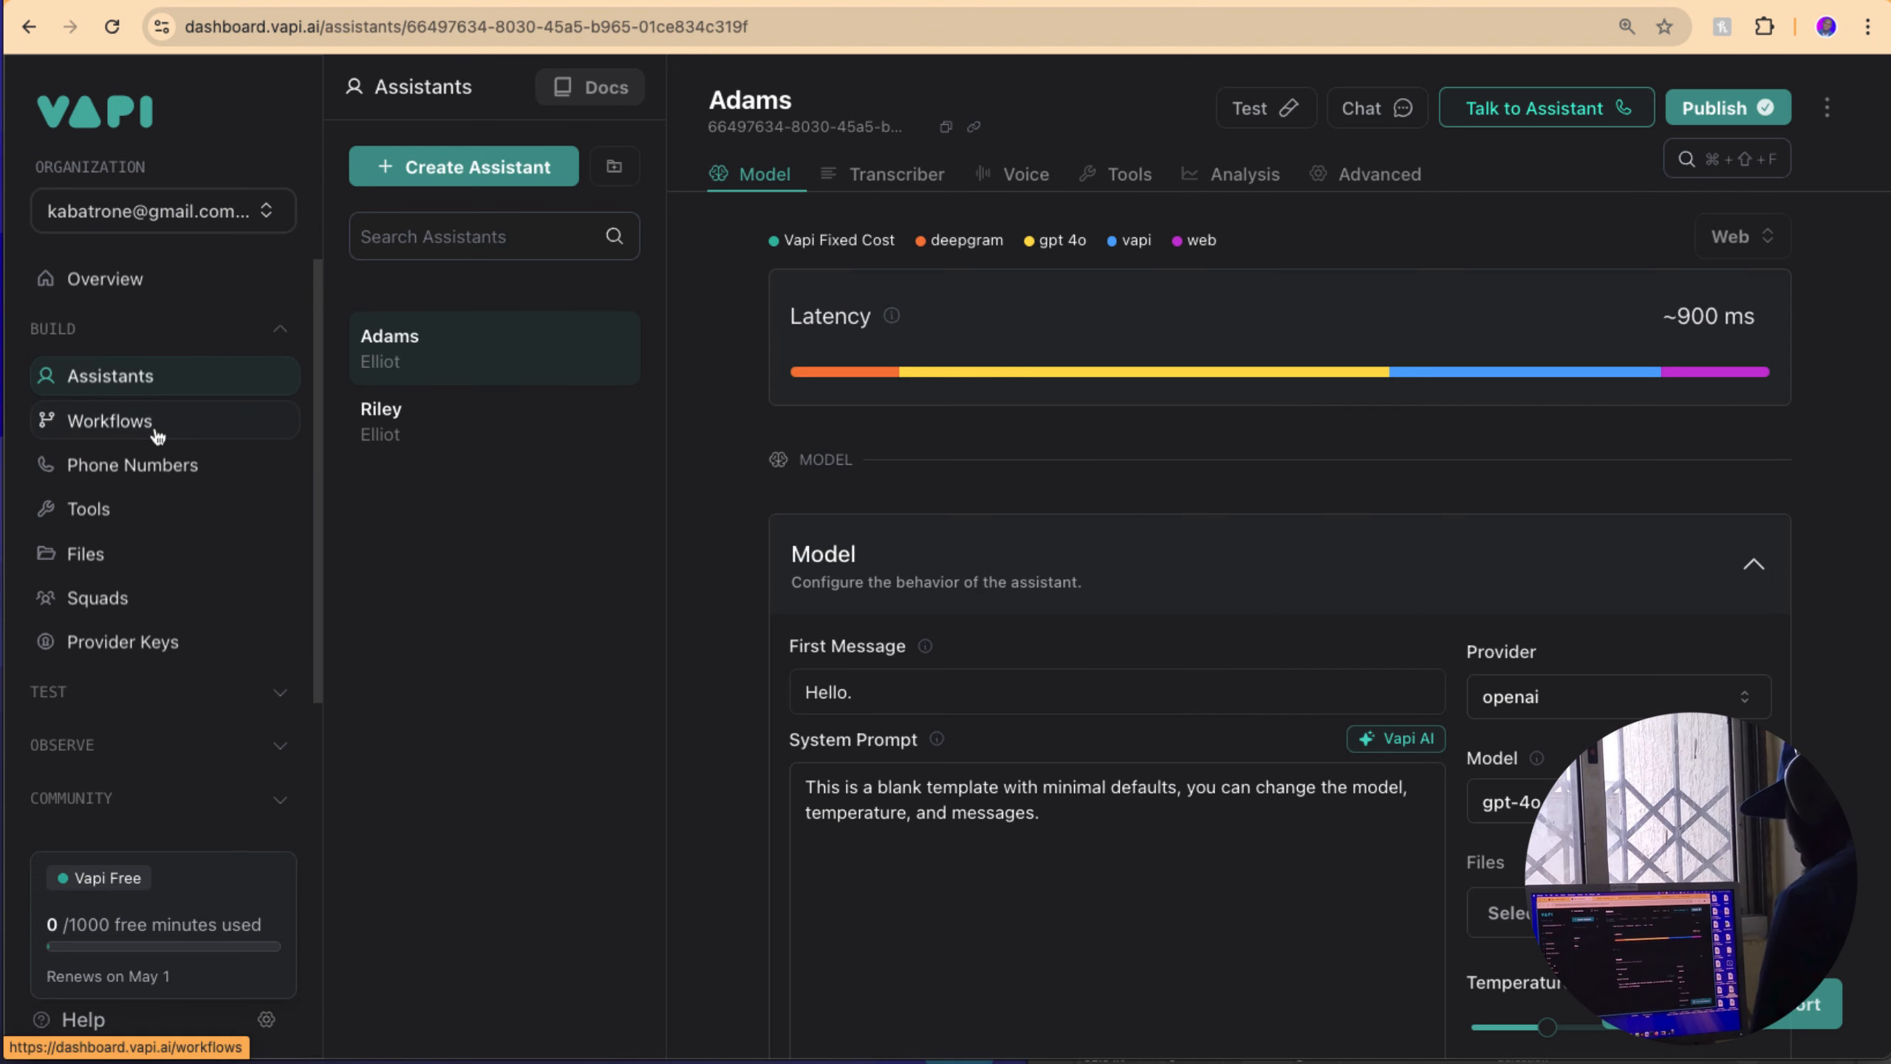
pyautogui.click(146, 567)
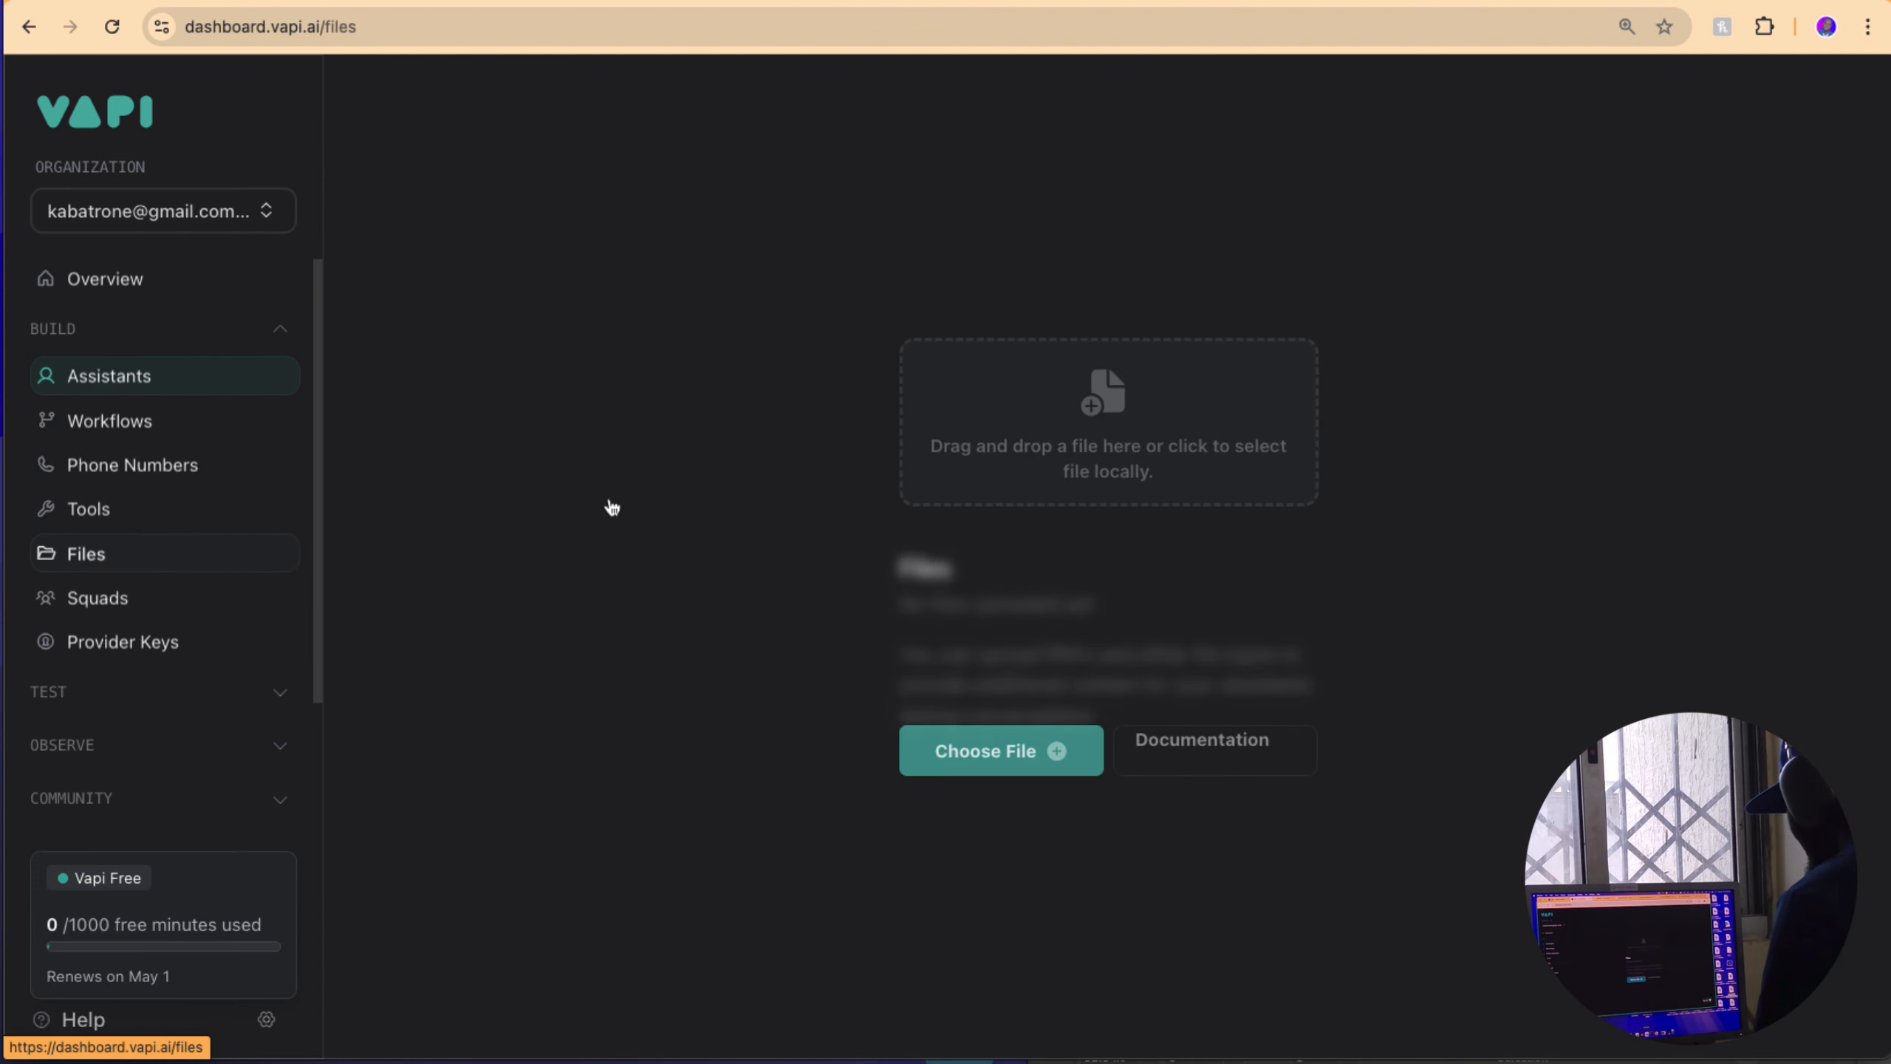
pyautogui.press('super+Tab')
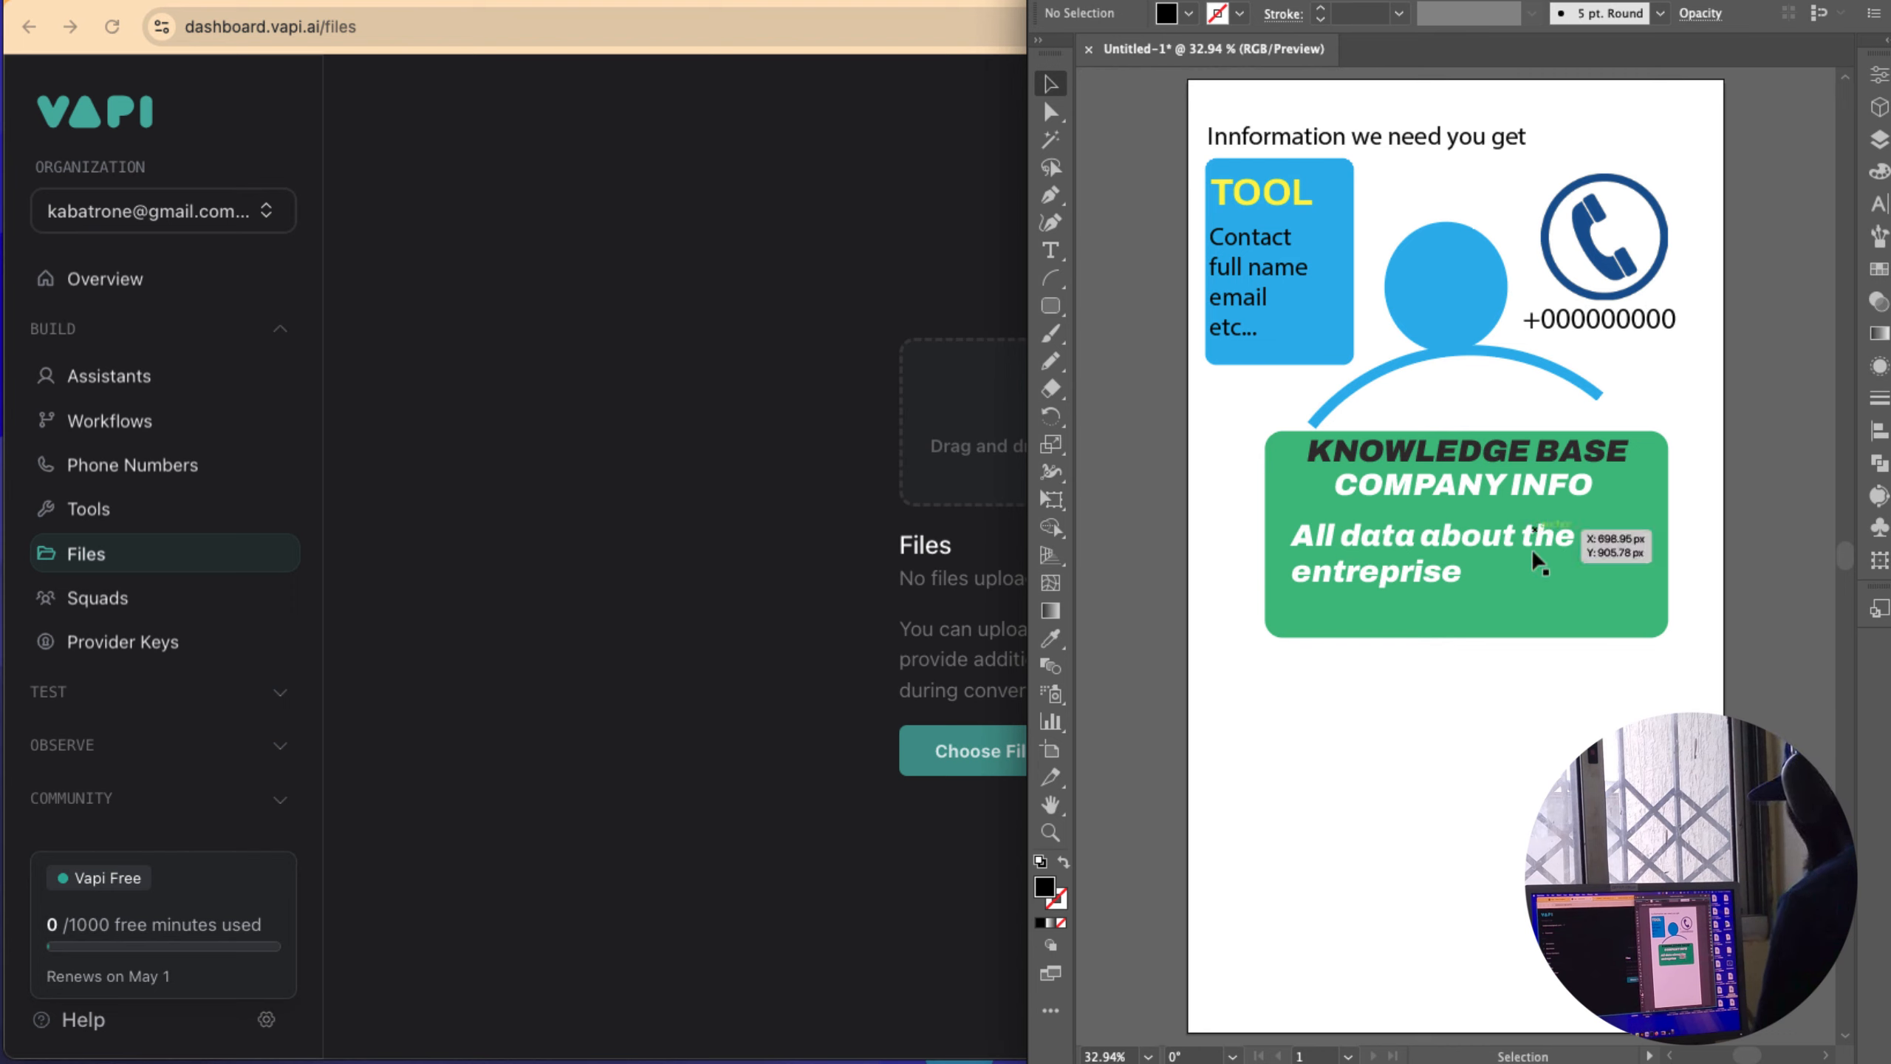
pyautogui.click(755, 590)
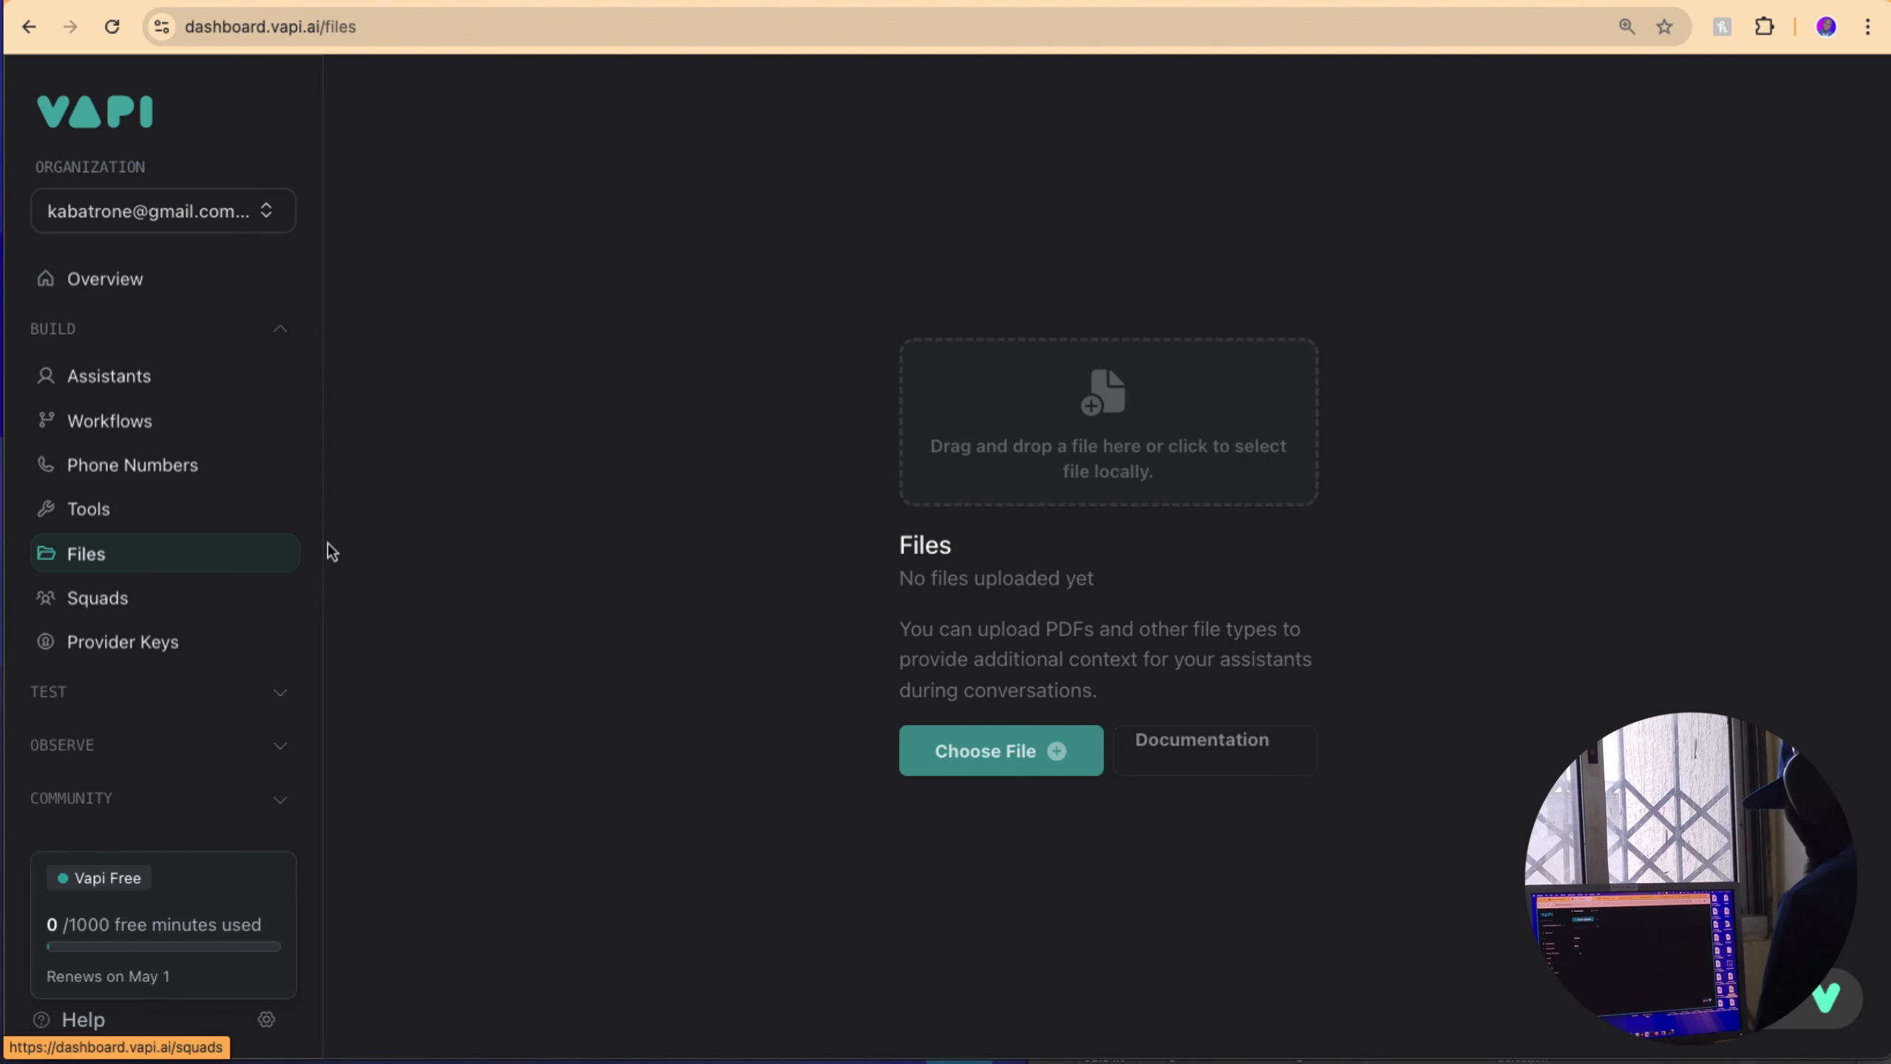
pyautogui.click(128, 377)
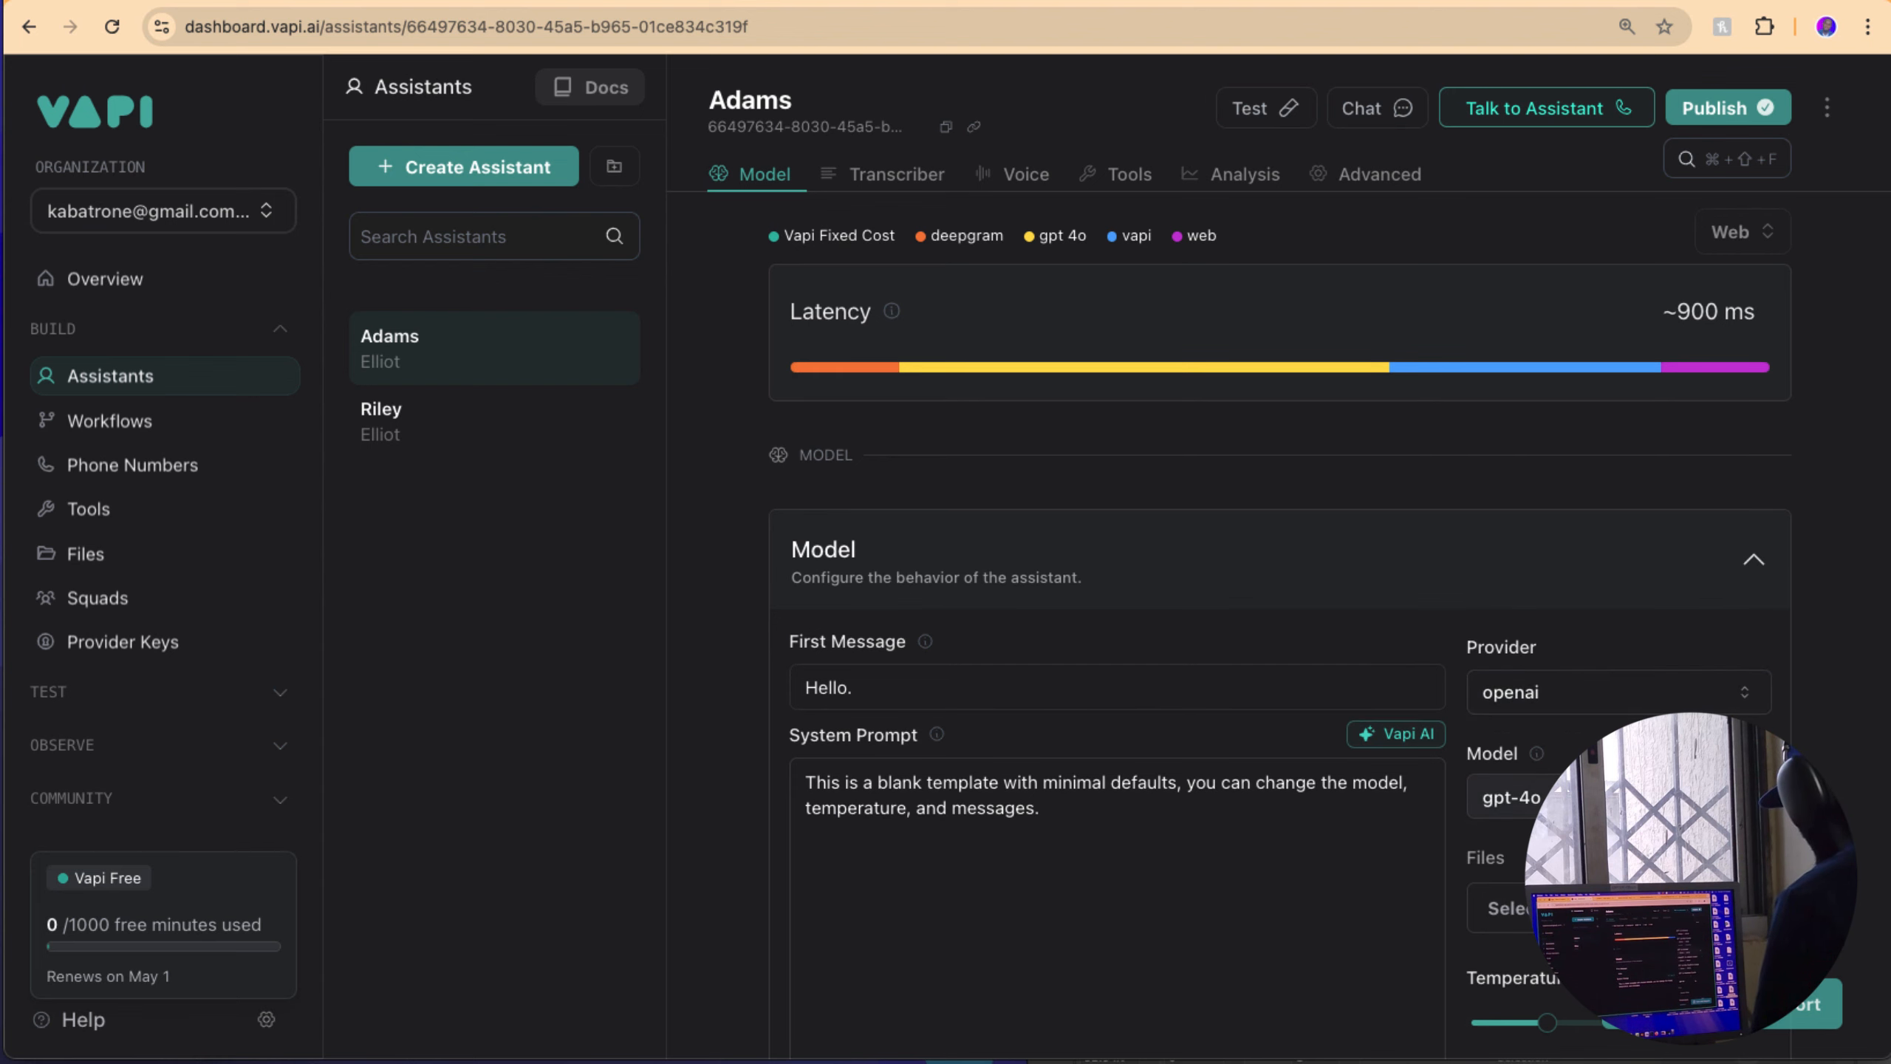
pyautogui.click(1515, 801)
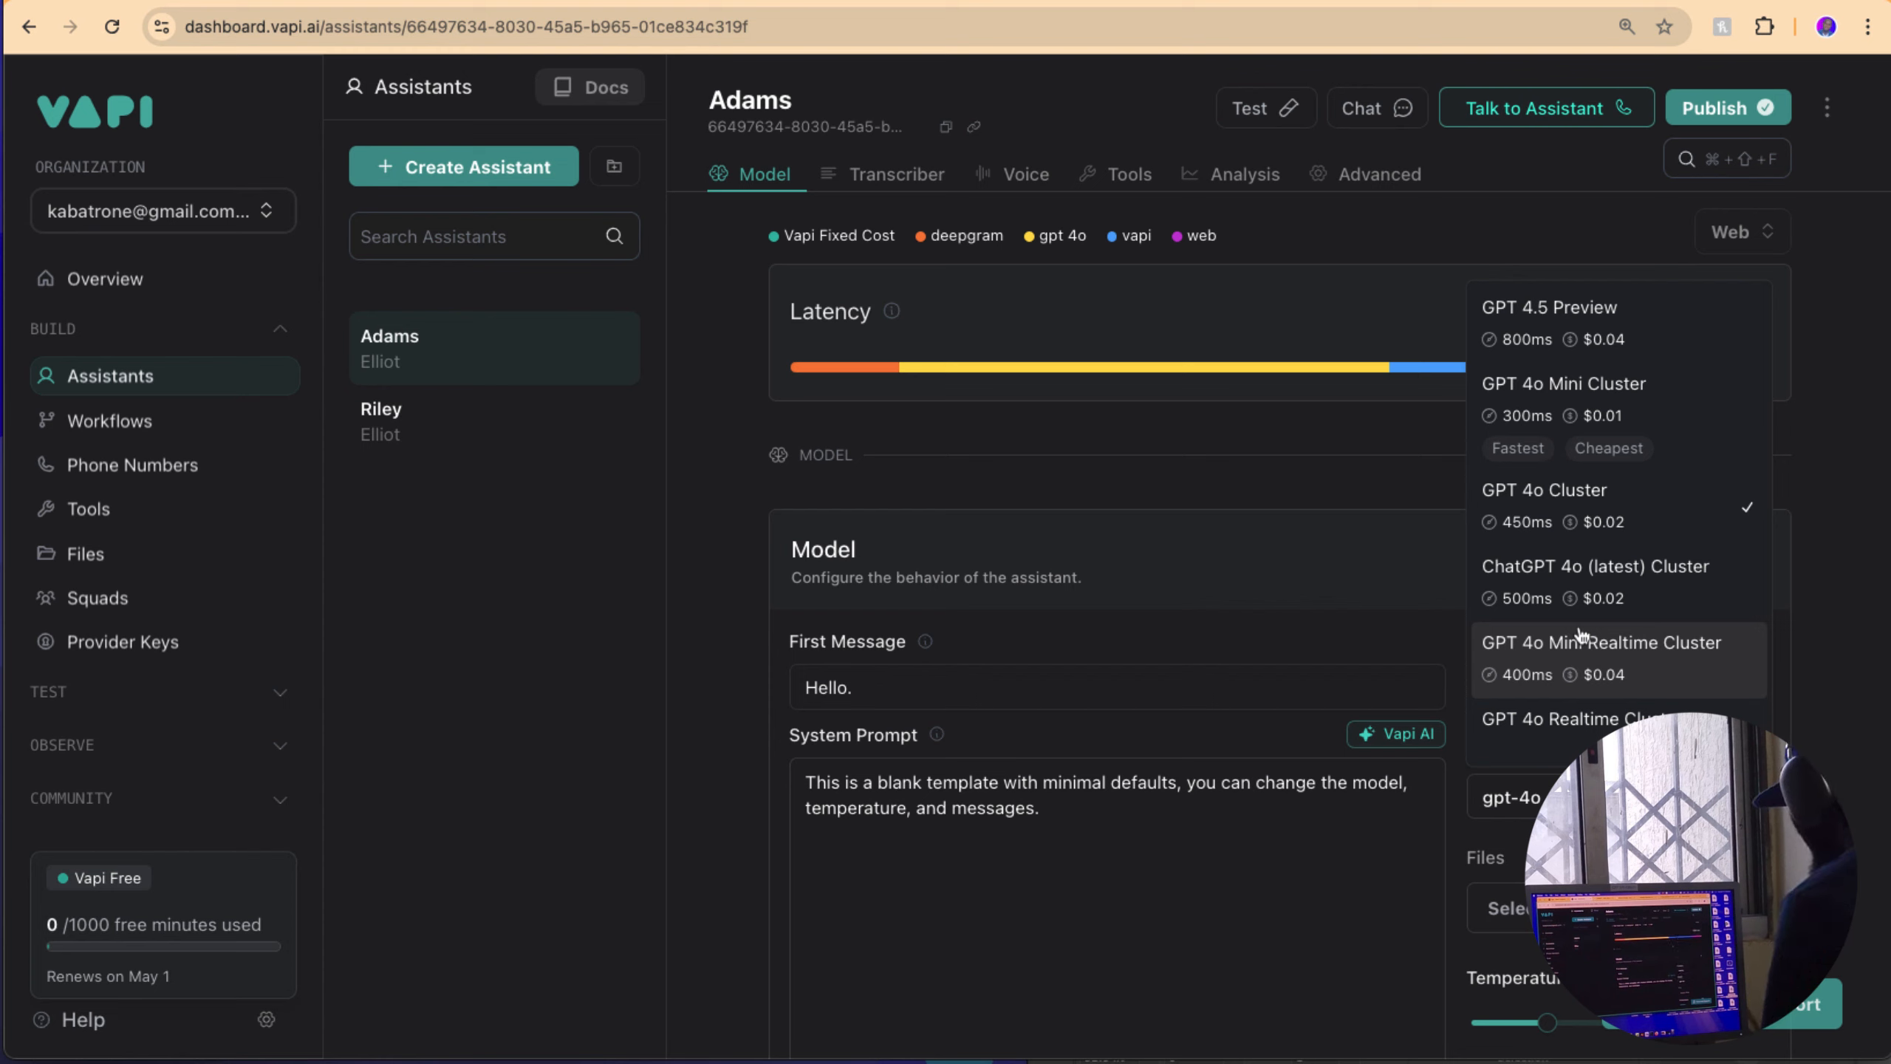
pyautogui.click(1413, 423)
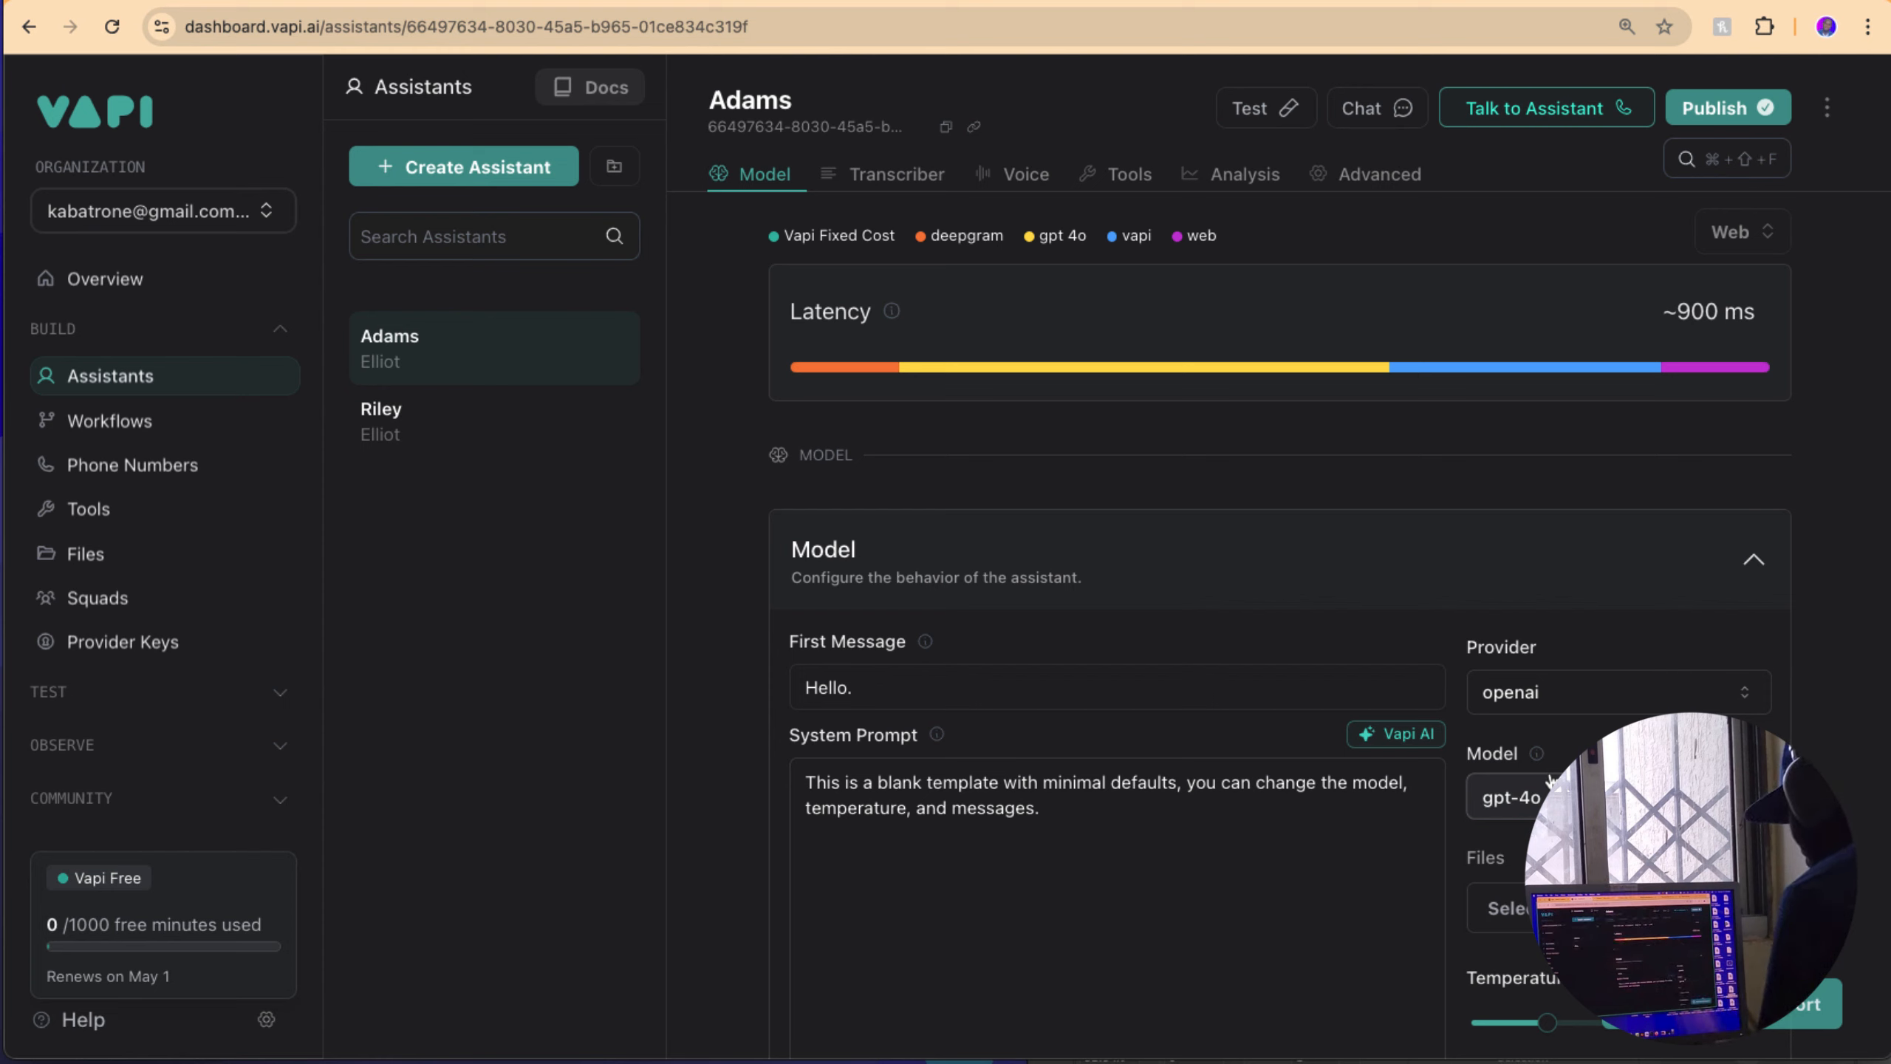
pyautogui.click(1169, 816)
pyautogui.scroll(-2, 1167, 819)
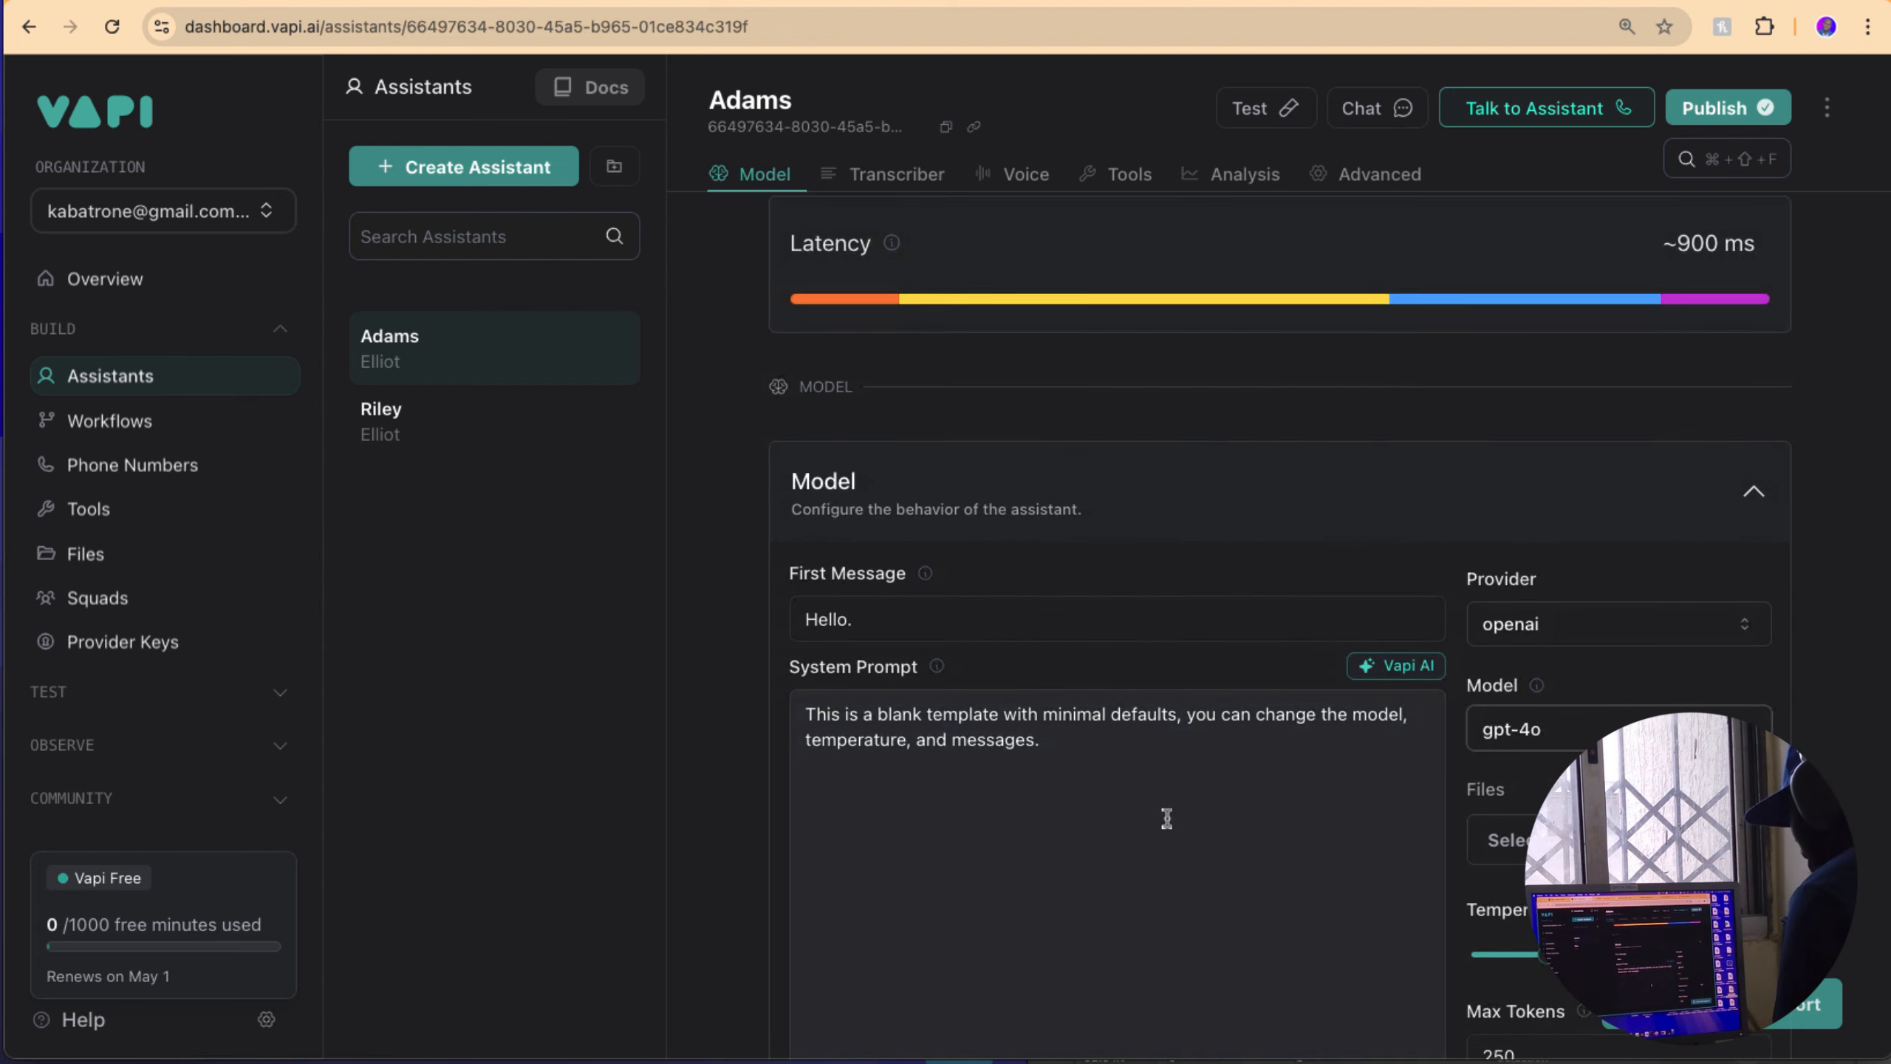
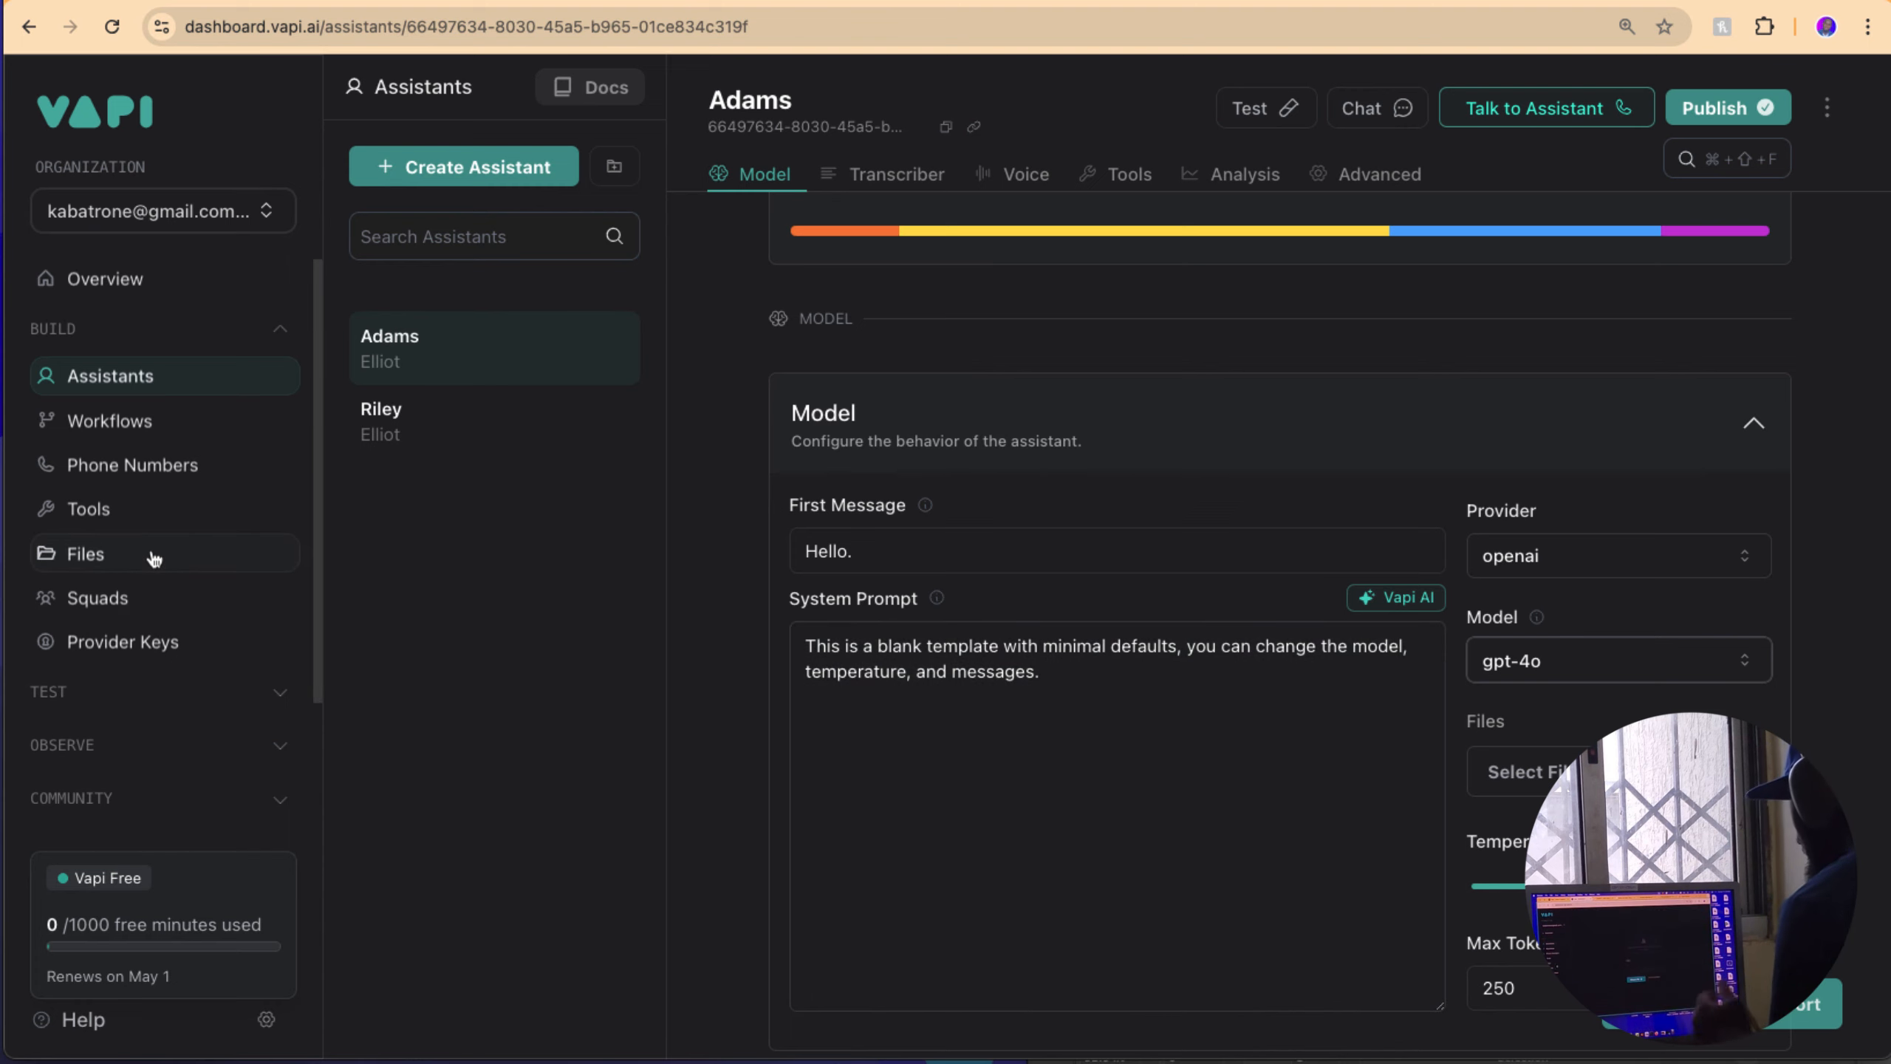
# Step: Upload the Masterpiece_Sites_Mini_Action_Plan_Fixed PDF to Vapi's files
pyautogui.click(146, 554)
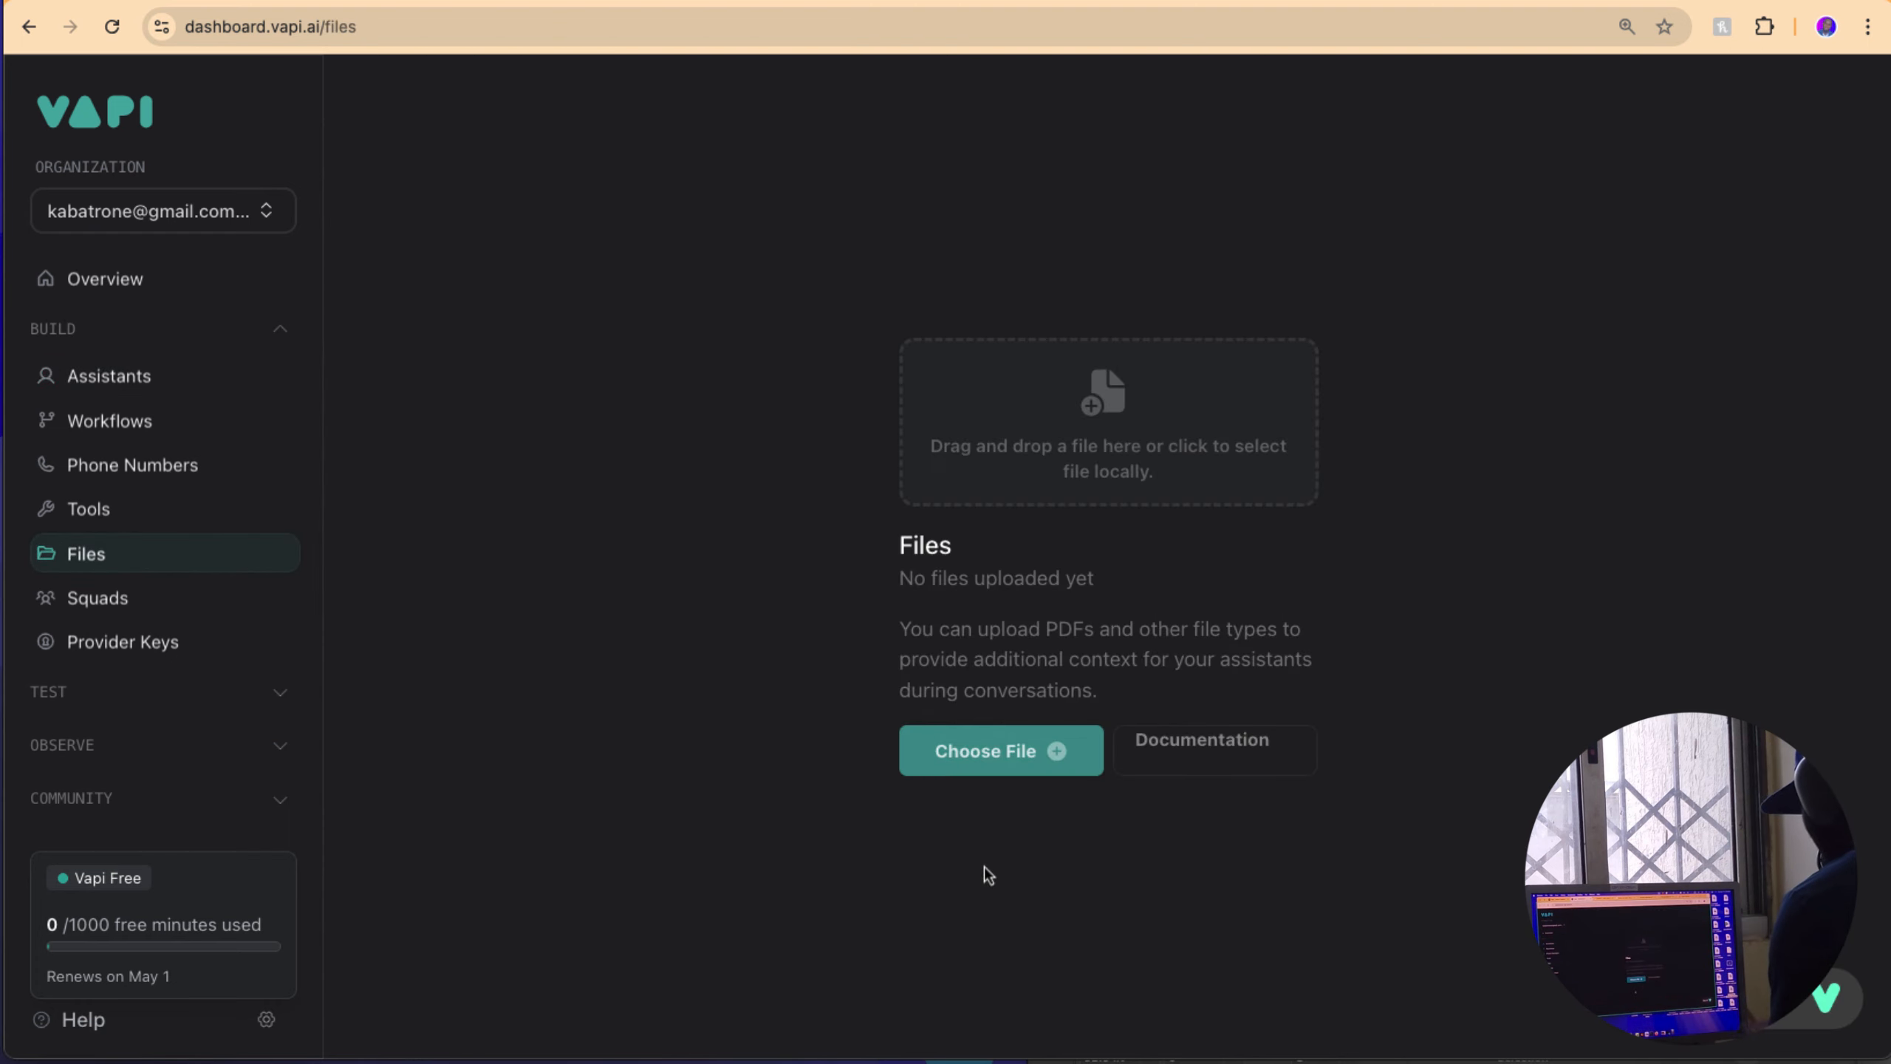
pyautogui.click(1002, 775)
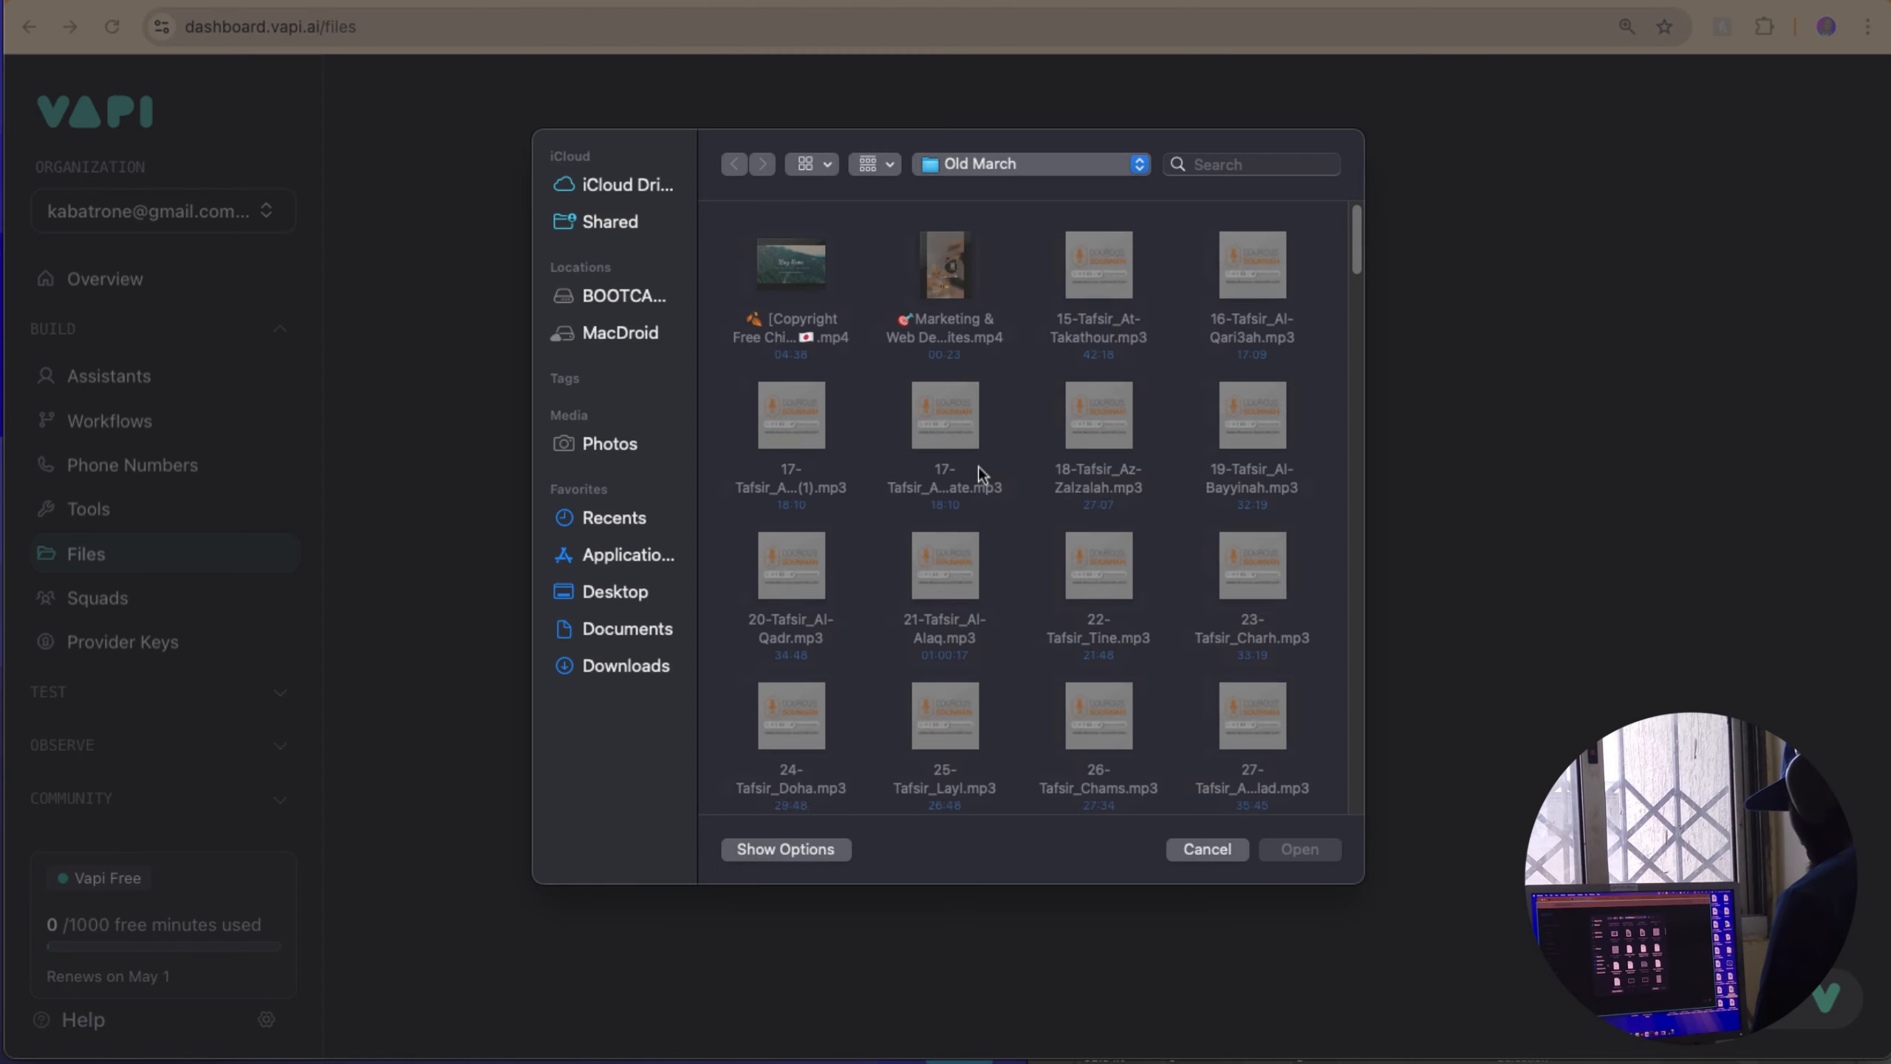
pyautogui.scroll(-10, 982, 474)
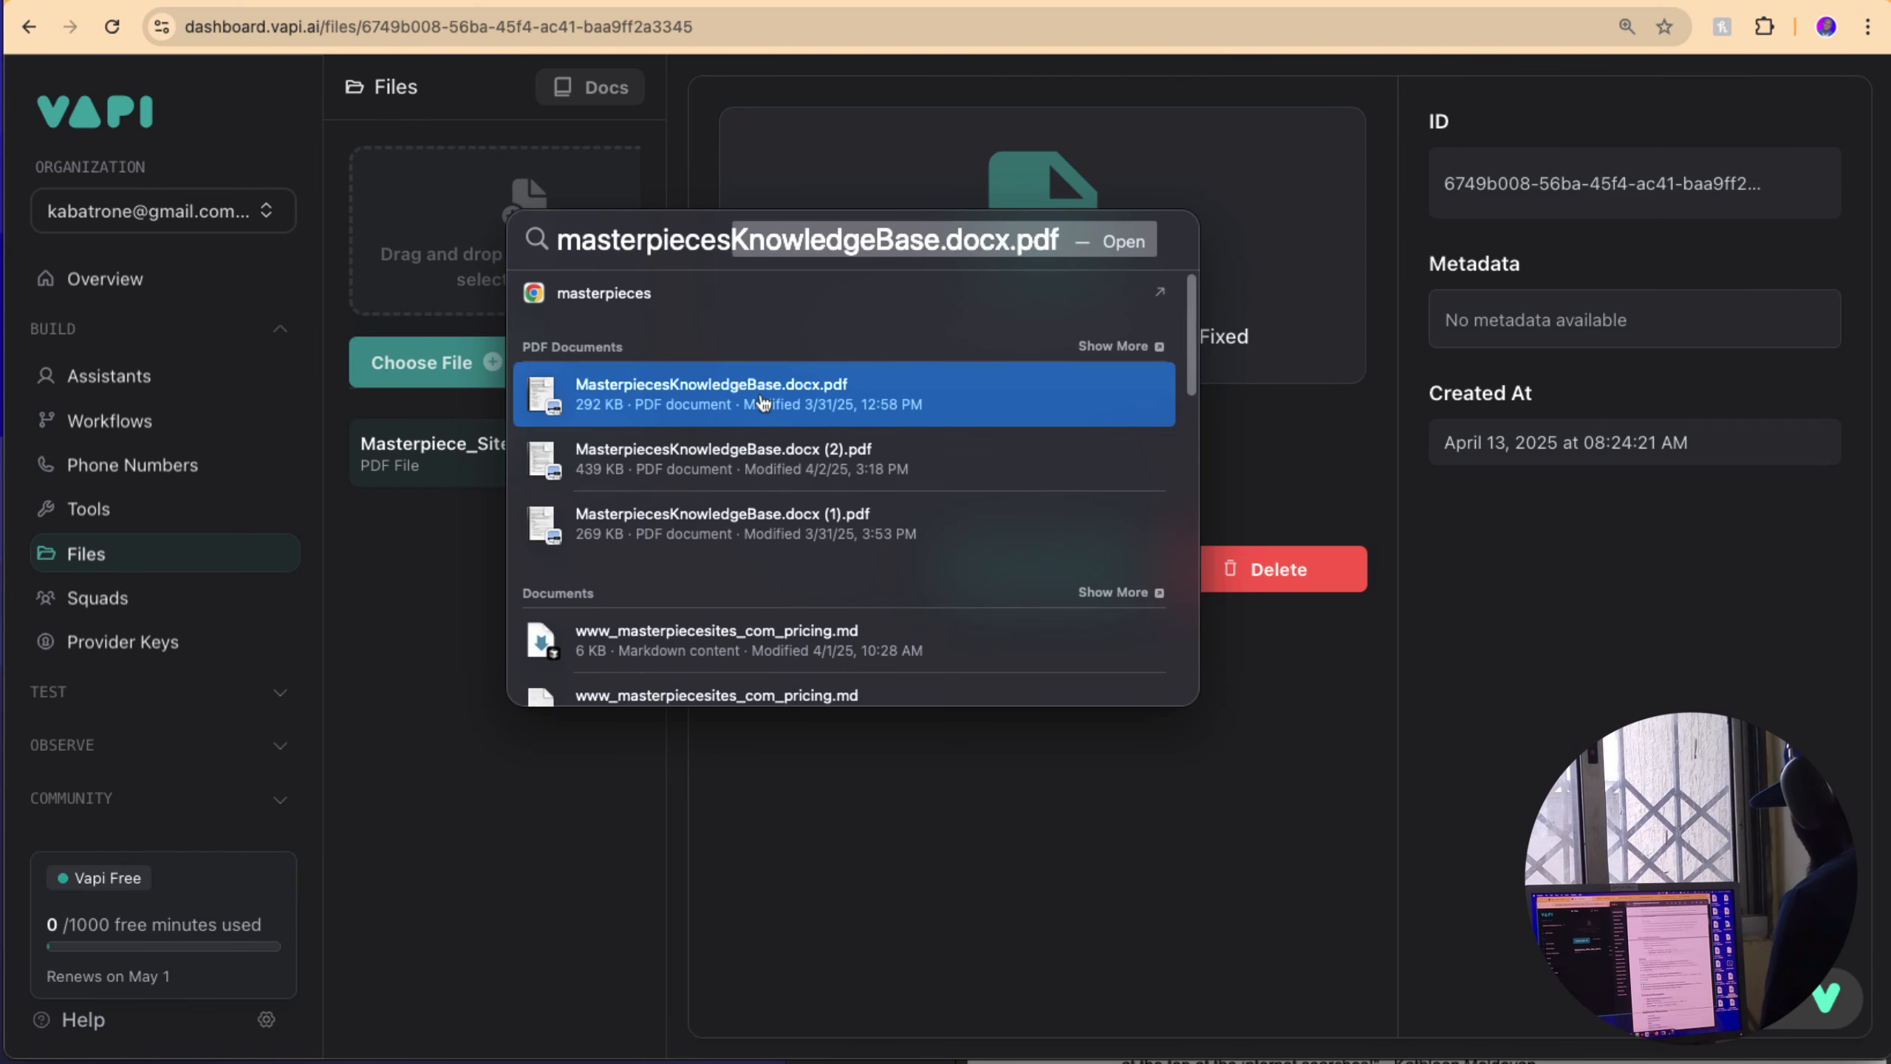
# Step: Open MasterpiecesKnowledgeBase.docx.pdf and look through its company overview, services, contact, testimonial and FAQ sections
pyautogui.click(763, 403)
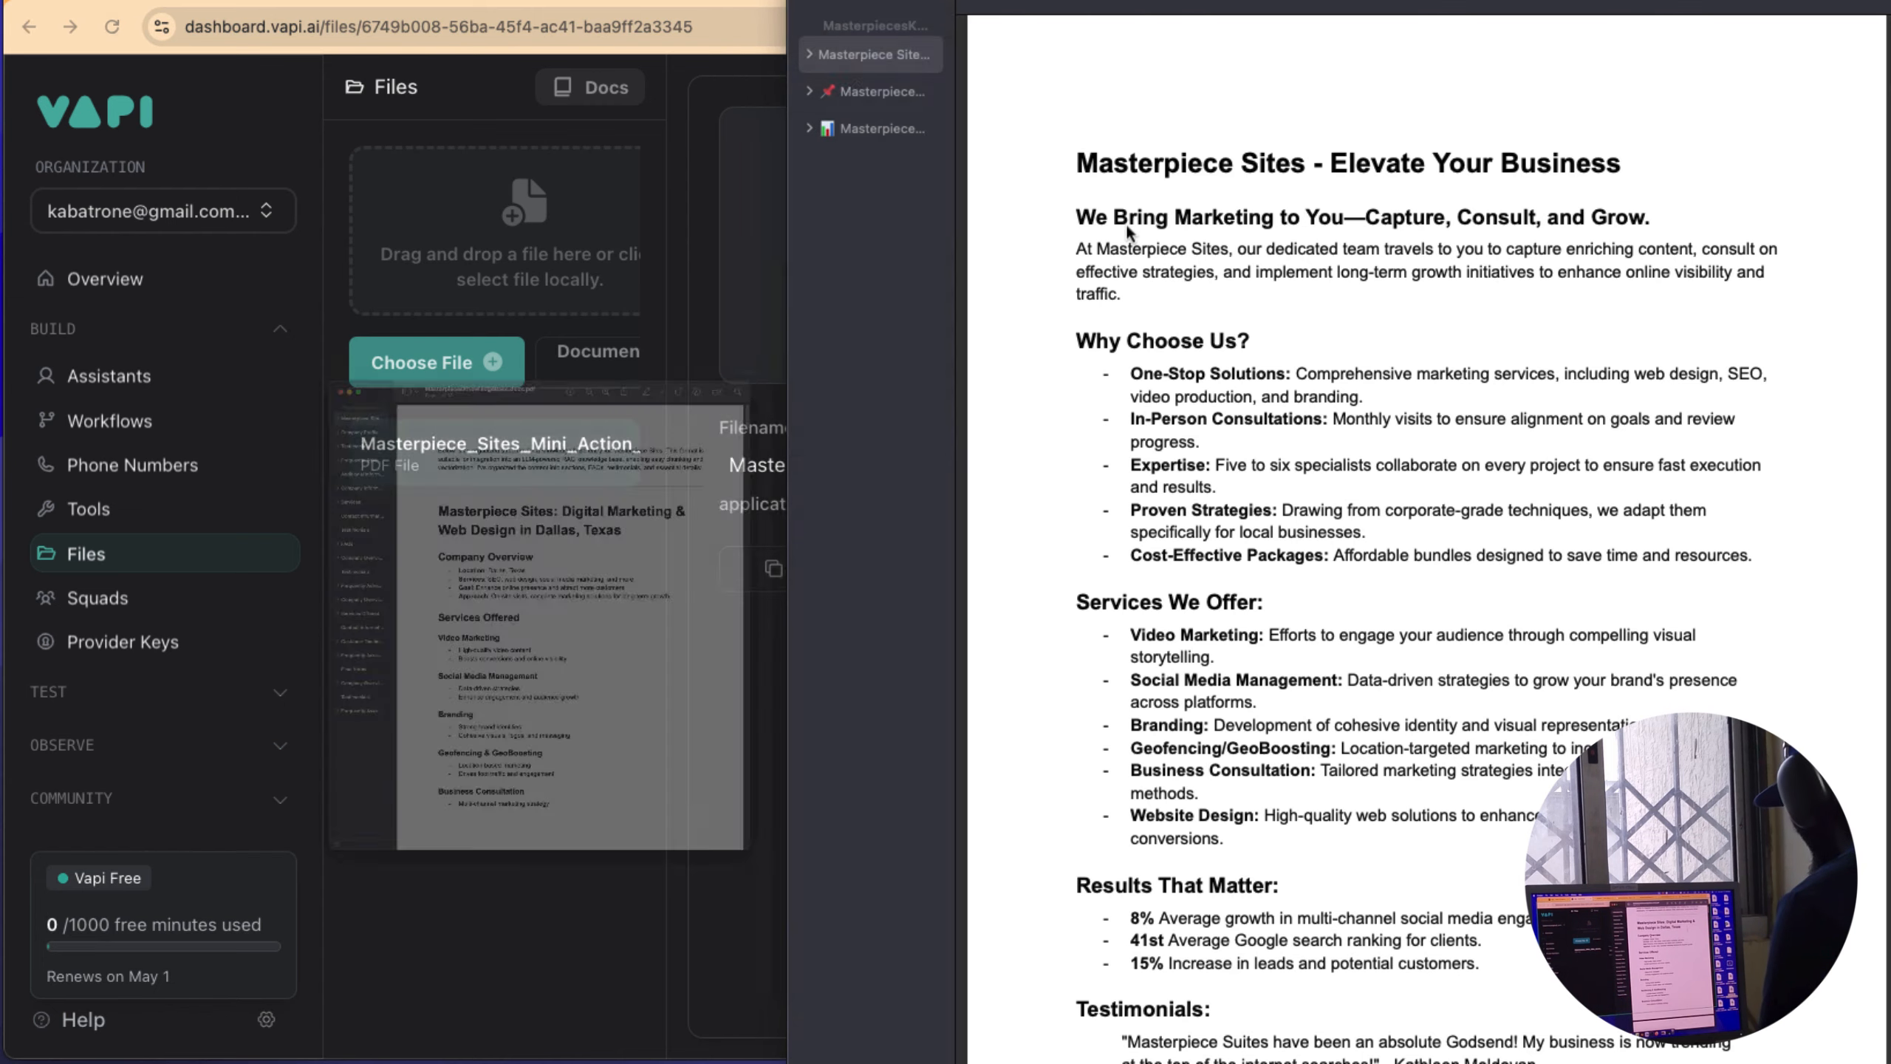
pyautogui.scroll(-5, 541, 465)
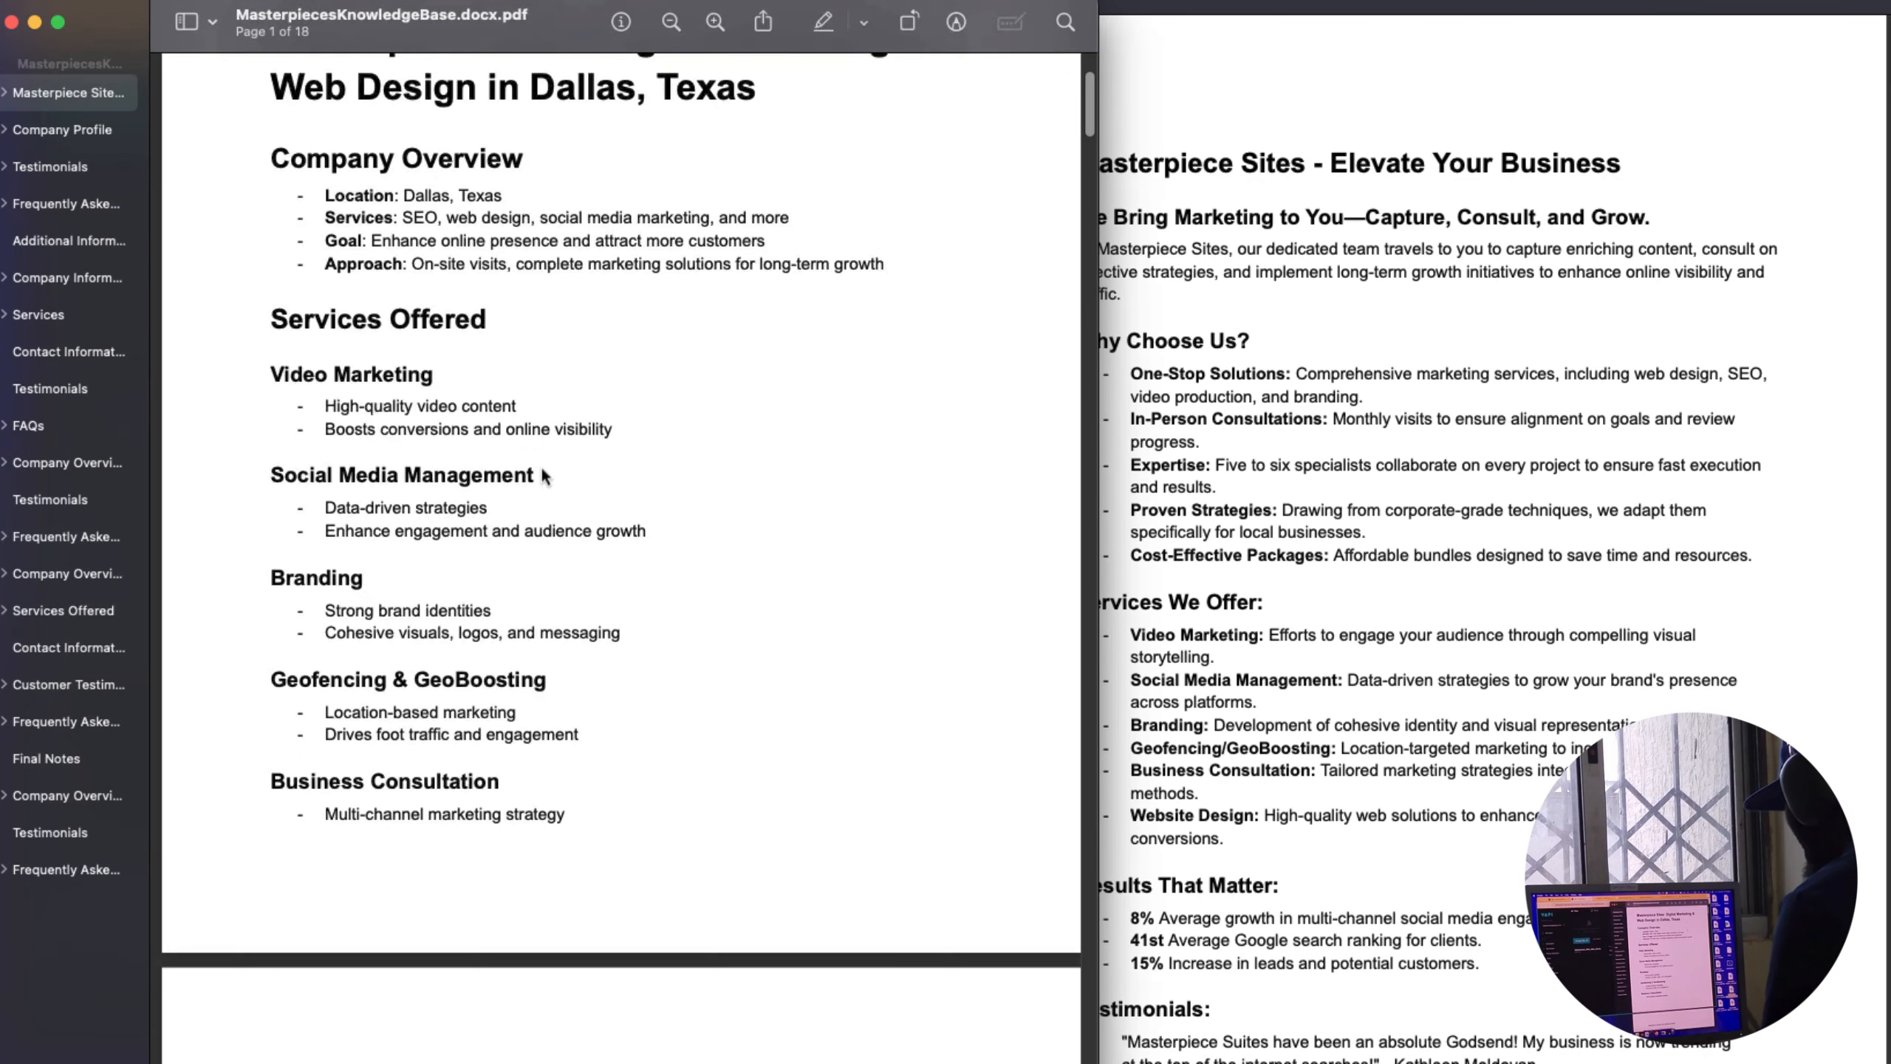
pyautogui.scroll(-20, 539, 468)
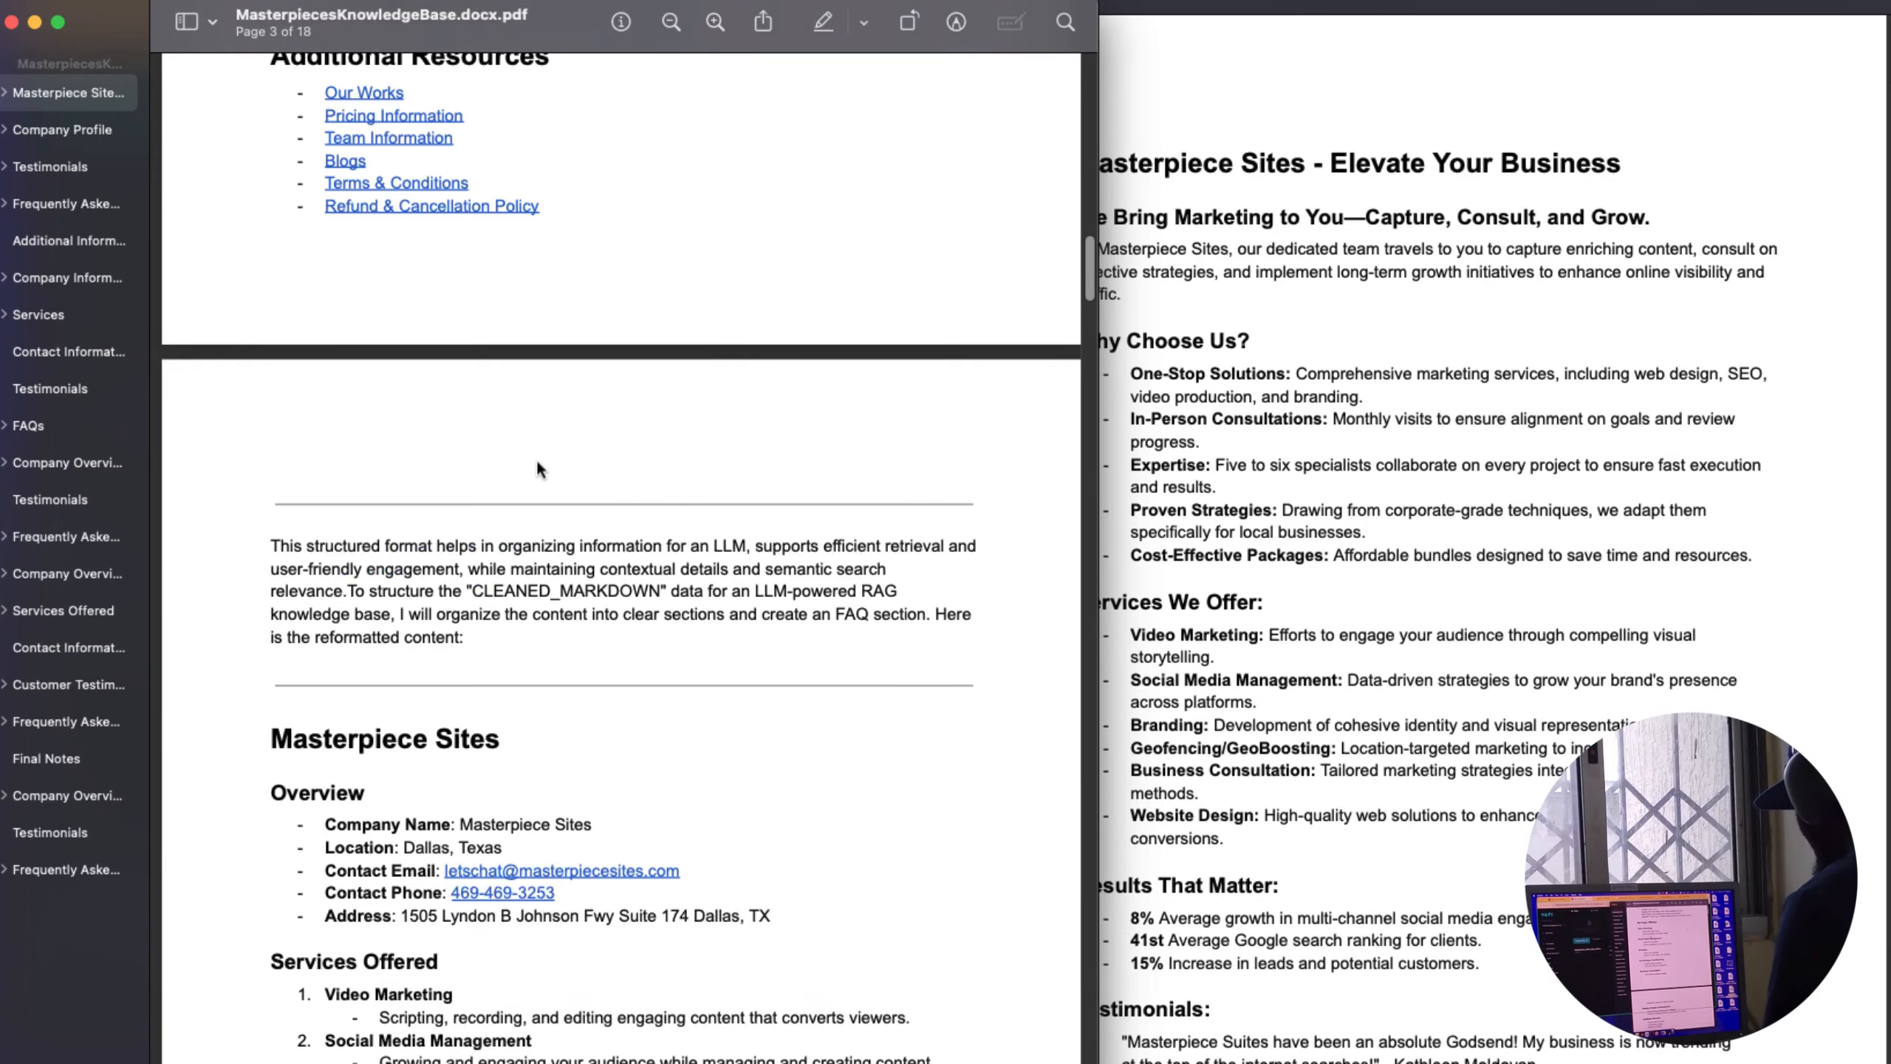
pyautogui.scroll(-20, 540, 468)
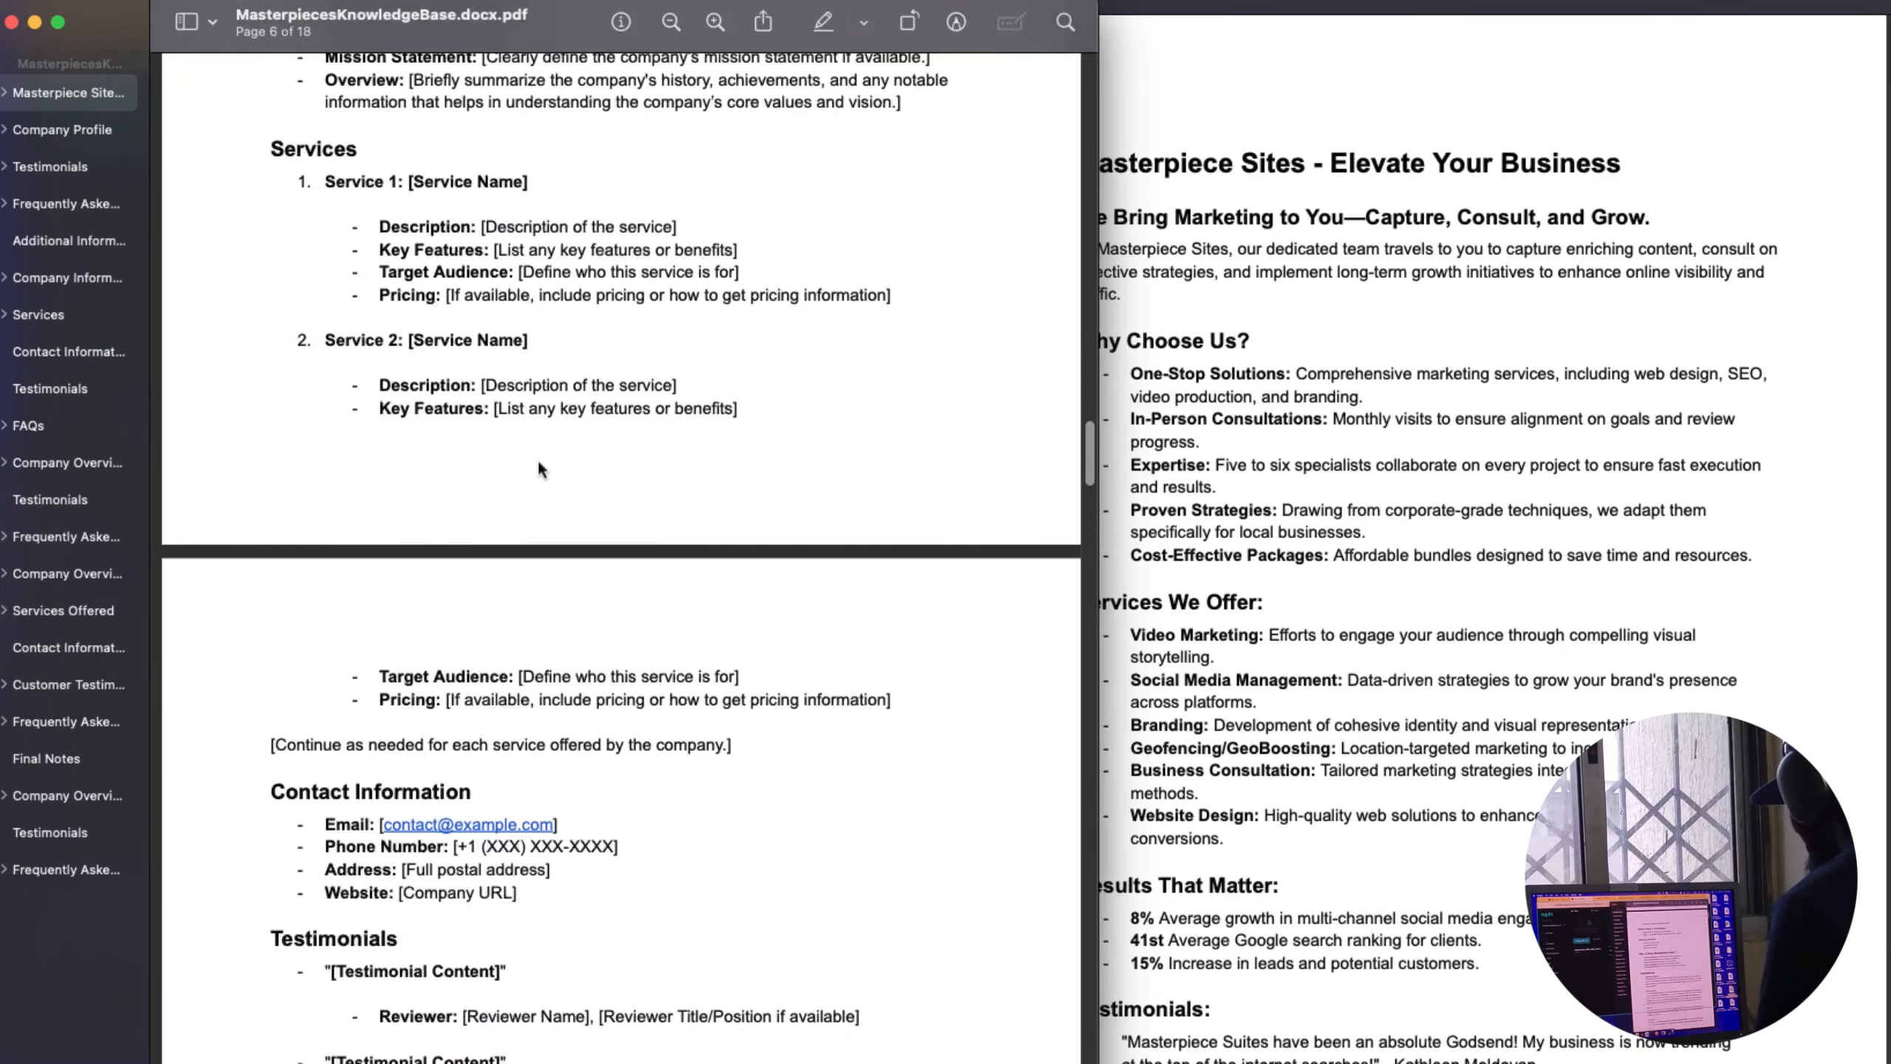
pyautogui.scroll(-20, 541, 469)
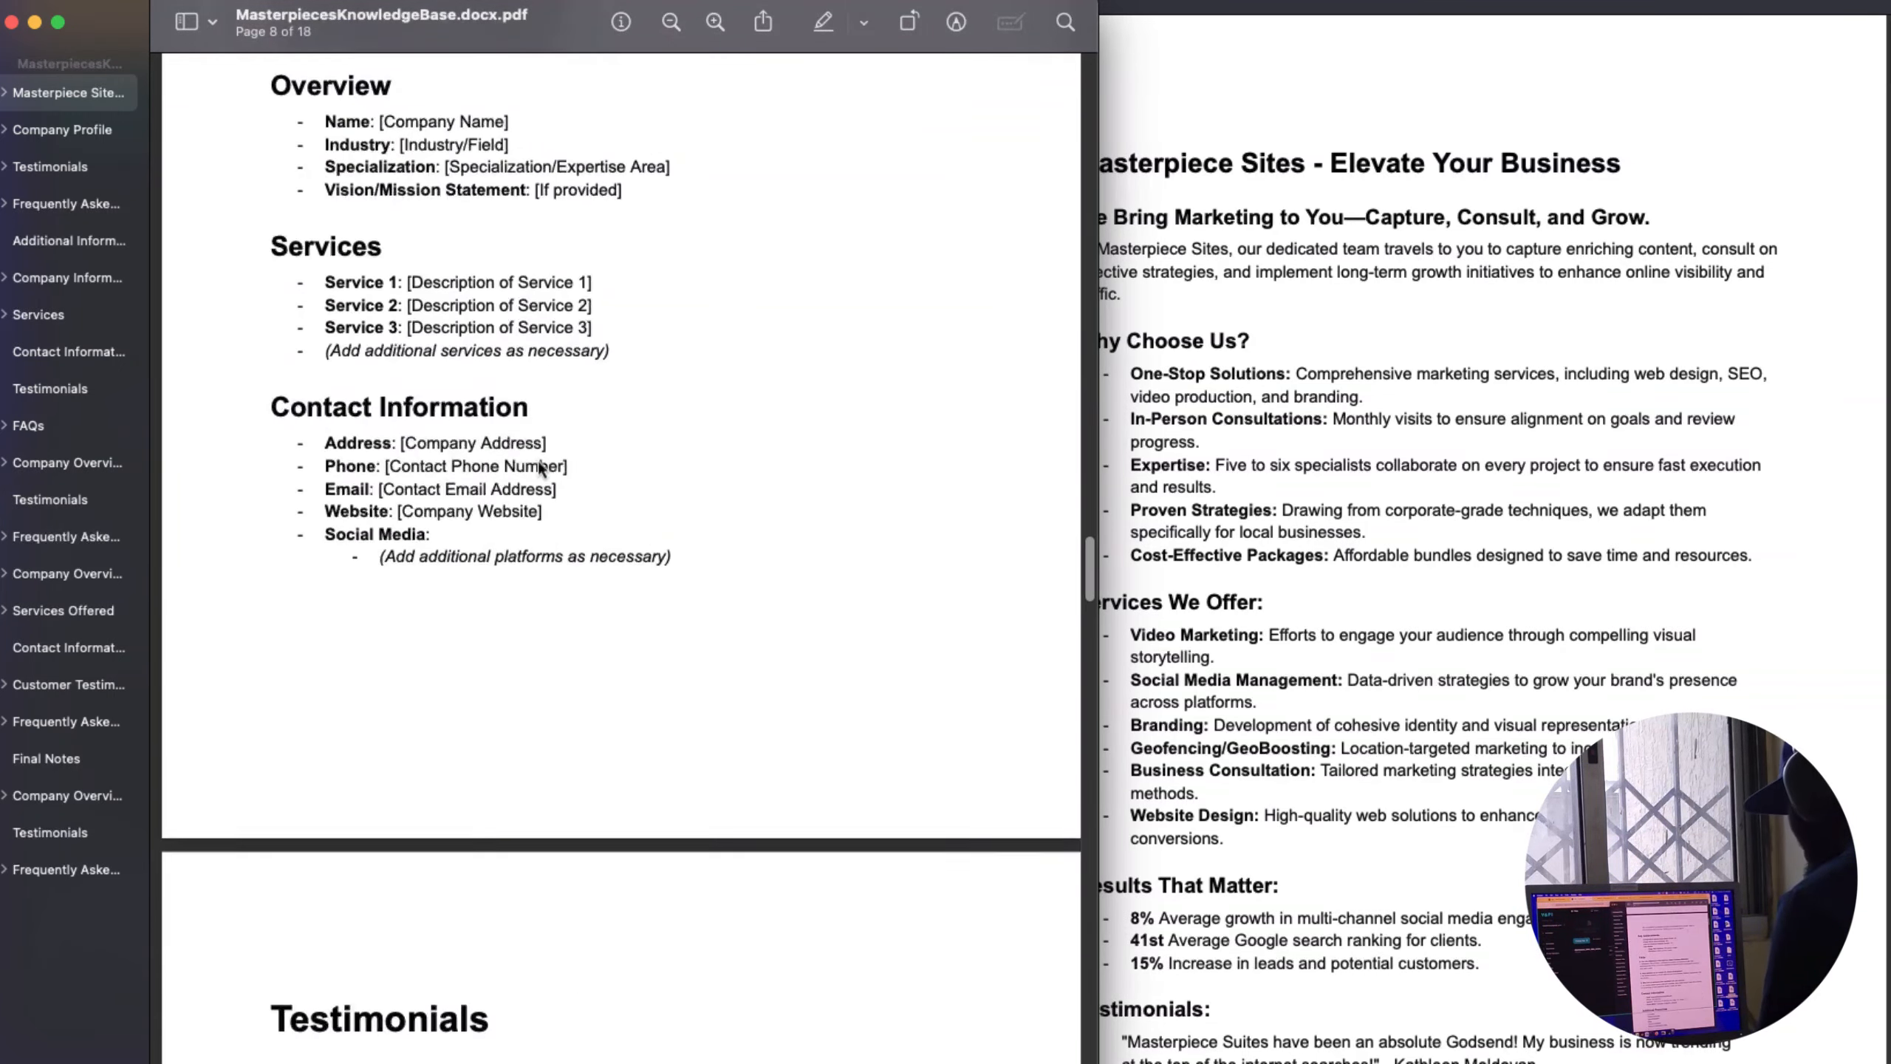
pyautogui.scroll(20, 541, 469)
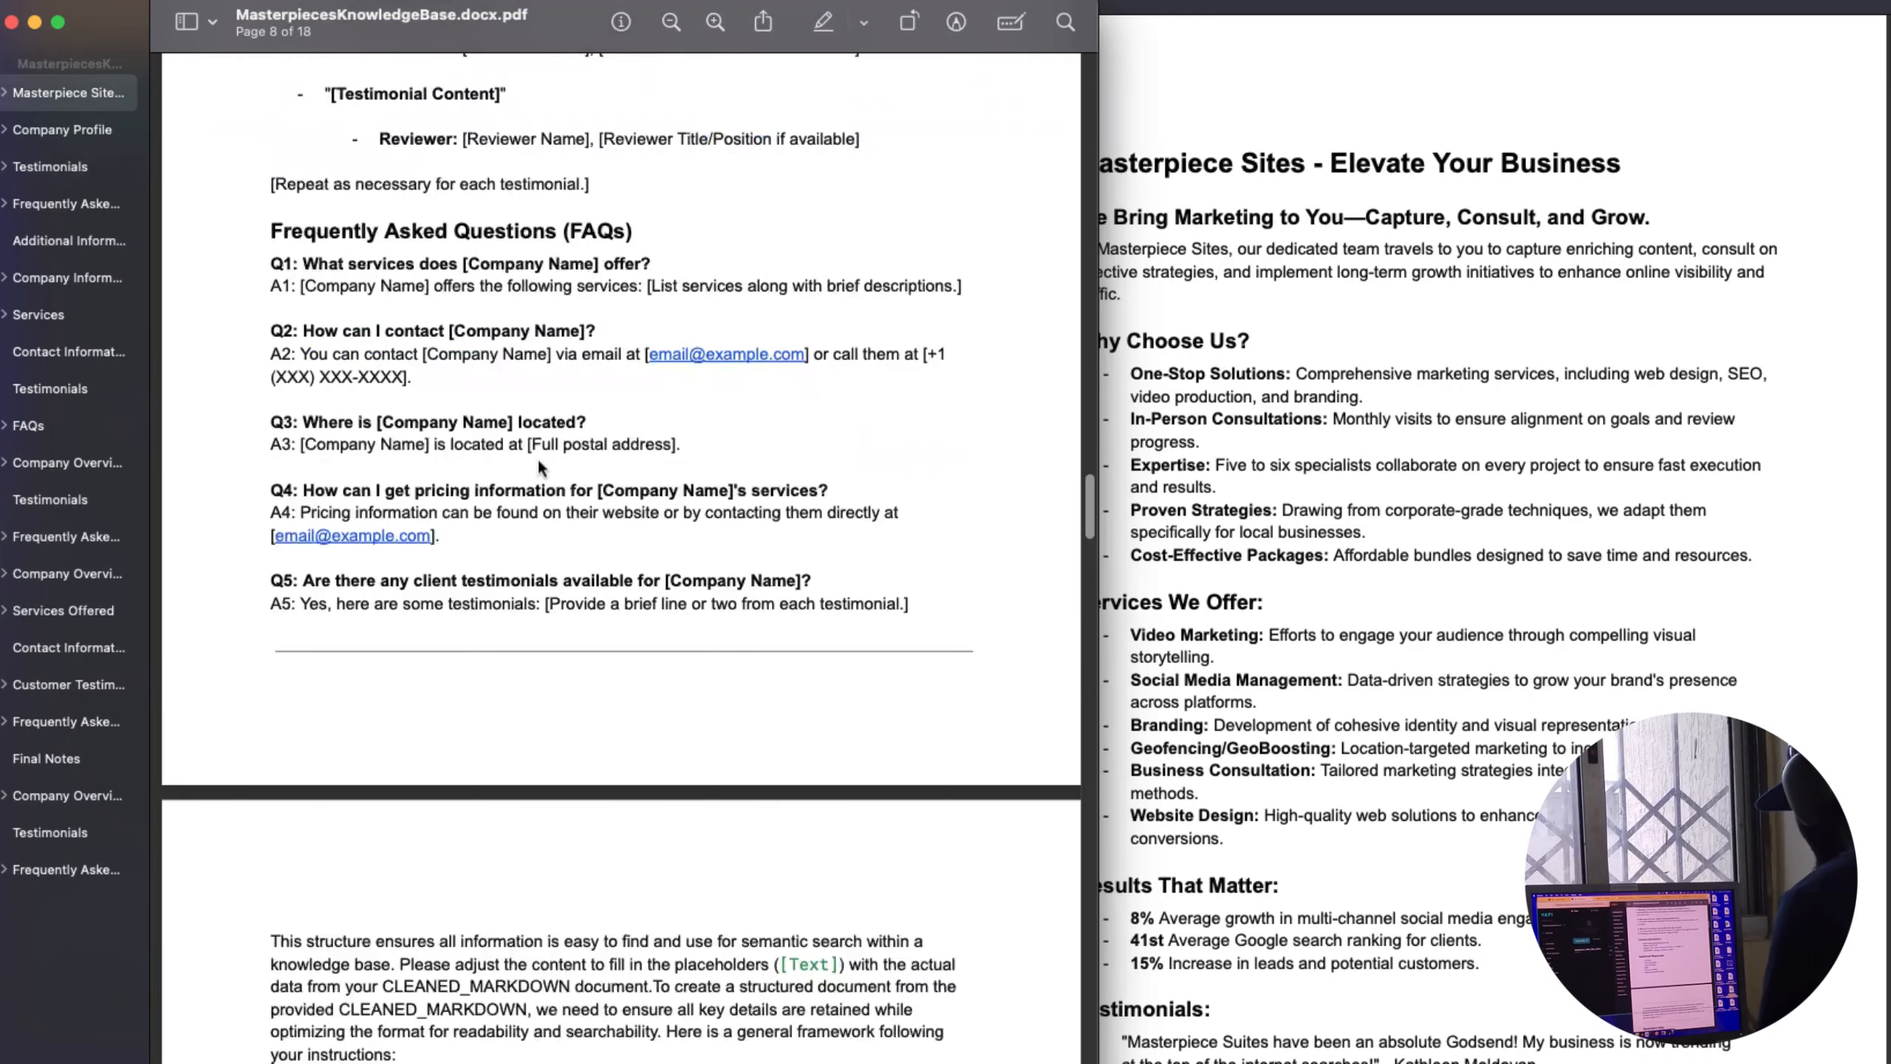
pyautogui.scroll(10, 557, 467)
# Step: Close the other Masterpiece Sites document and move the knowledge base PDF window beside Vapi's file list
pyautogui.click(838, 4)
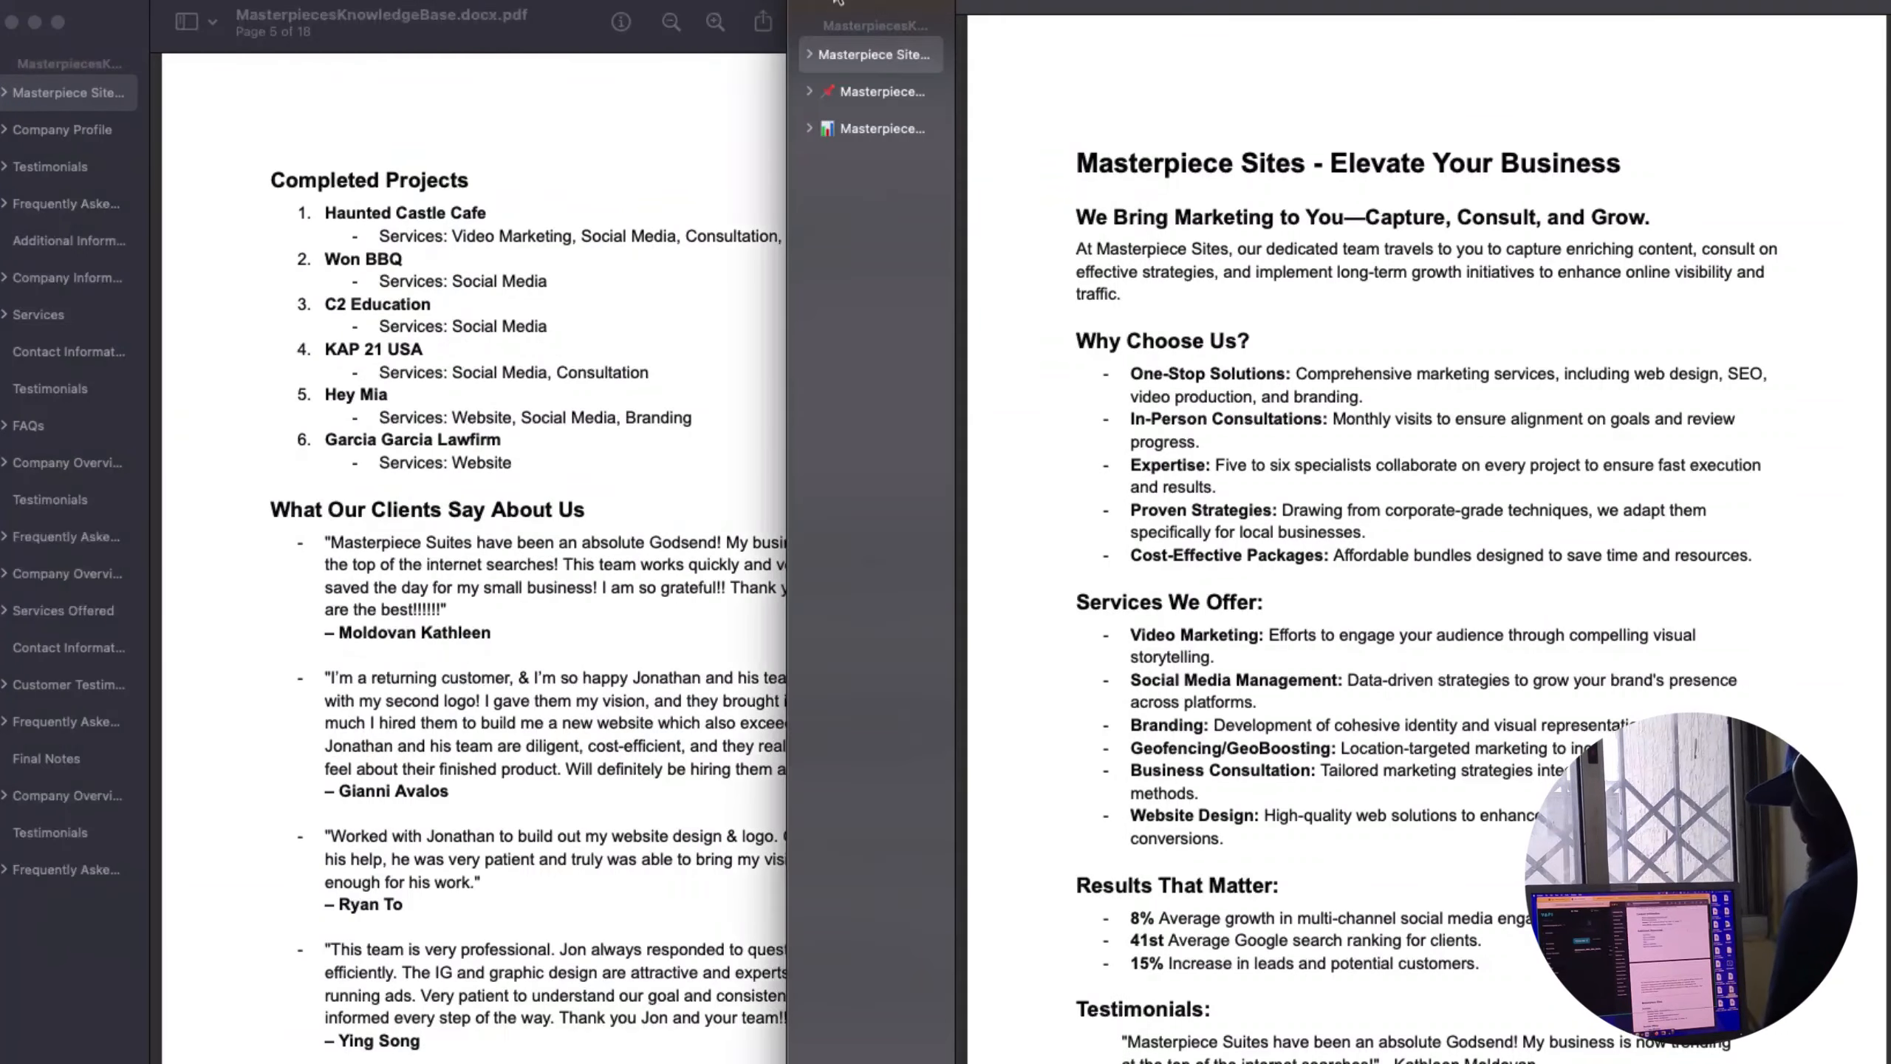
pyautogui.press('super+w')
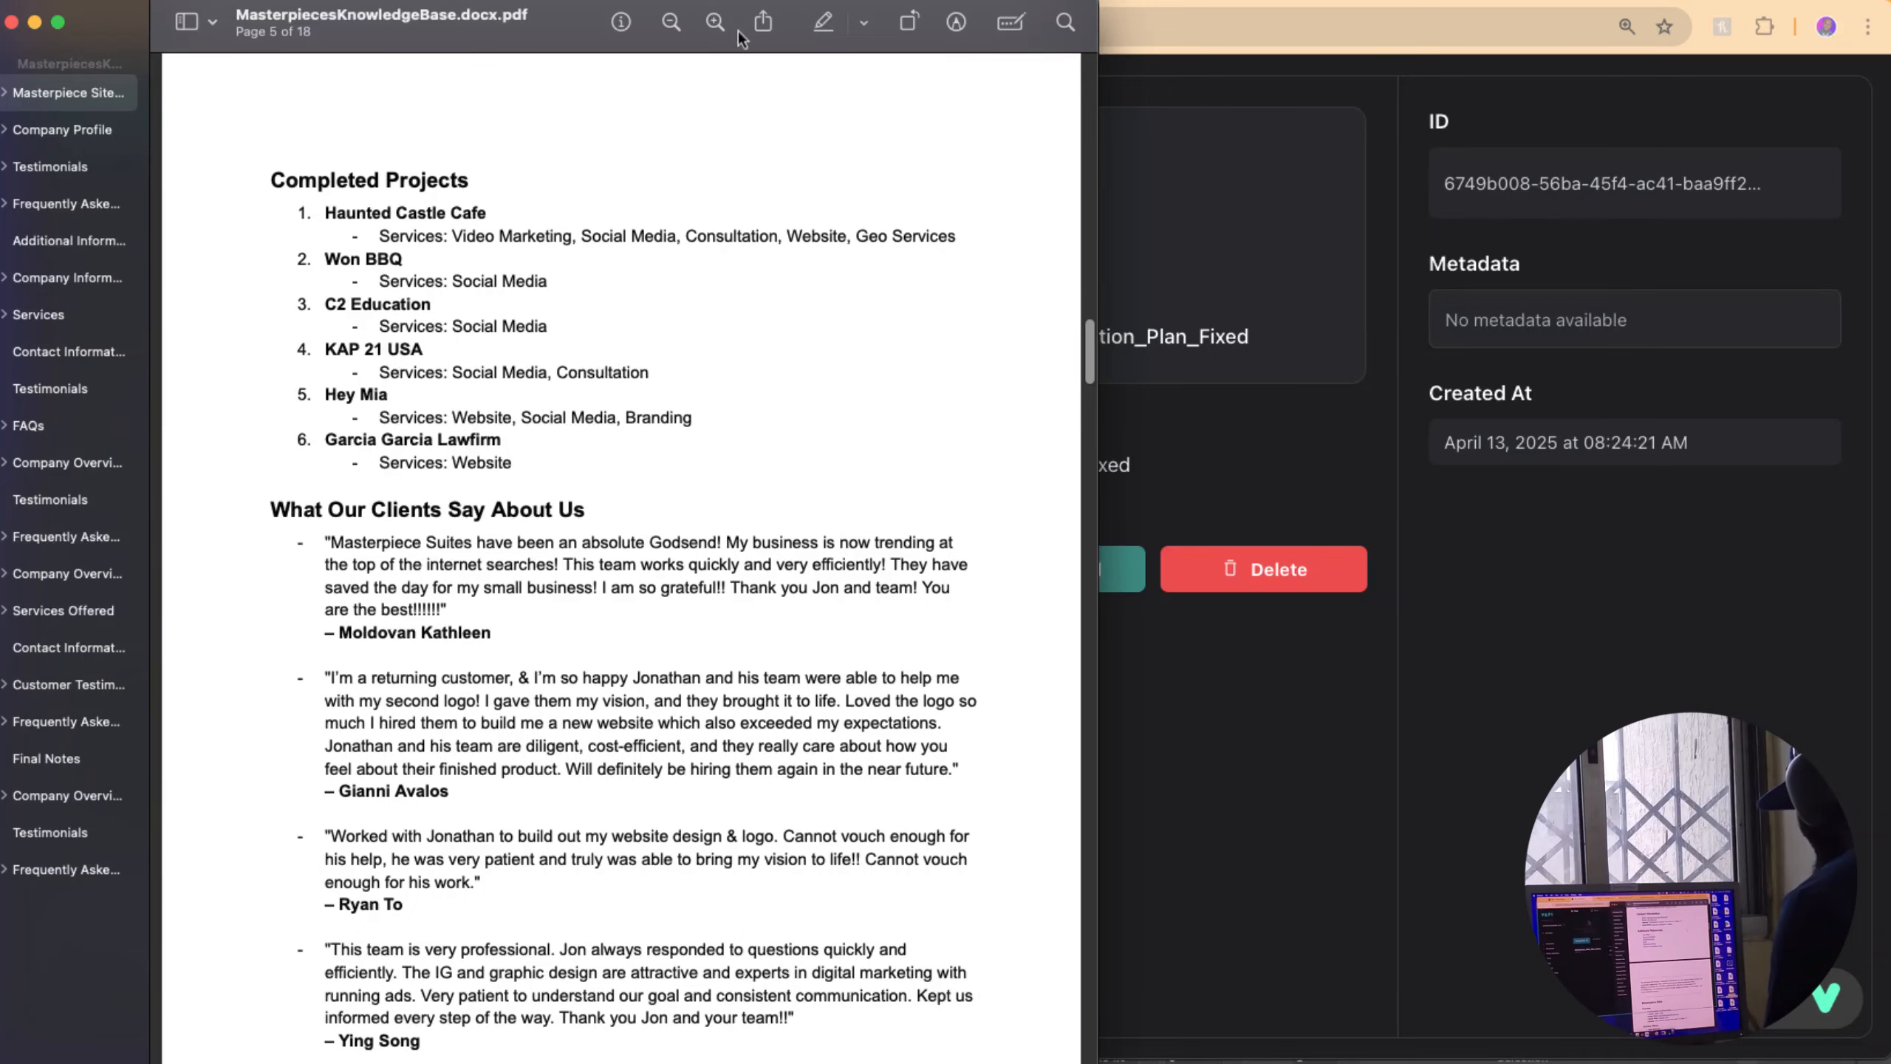
pyautogui.scroll(10, 253, 180)
pyautogui.moveTo(78, 9); pyautogui.dragTo(908, 32)
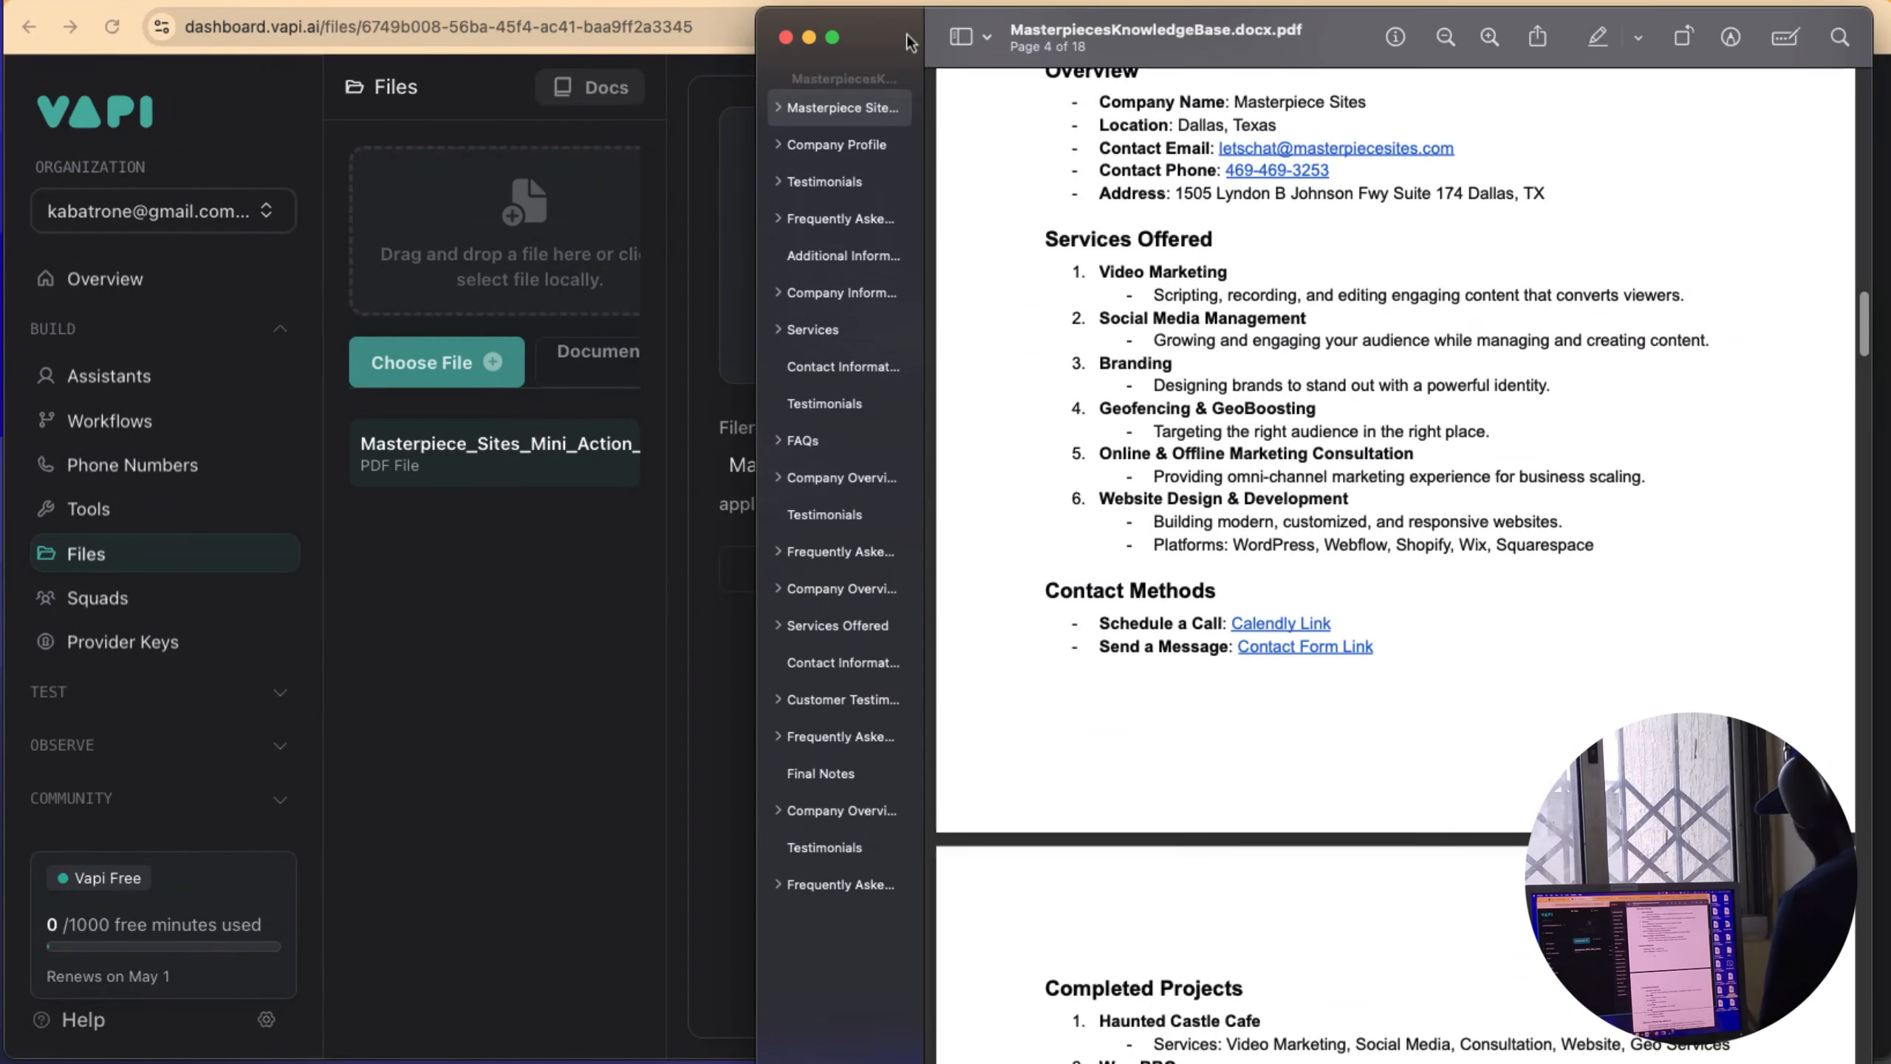
# Step: Read the company overview and services offered on the first page of the knowledge base PDF
pyautogui.scroll(5, 1147, 363)
pyautogui.scroll(20, 1147, 363)
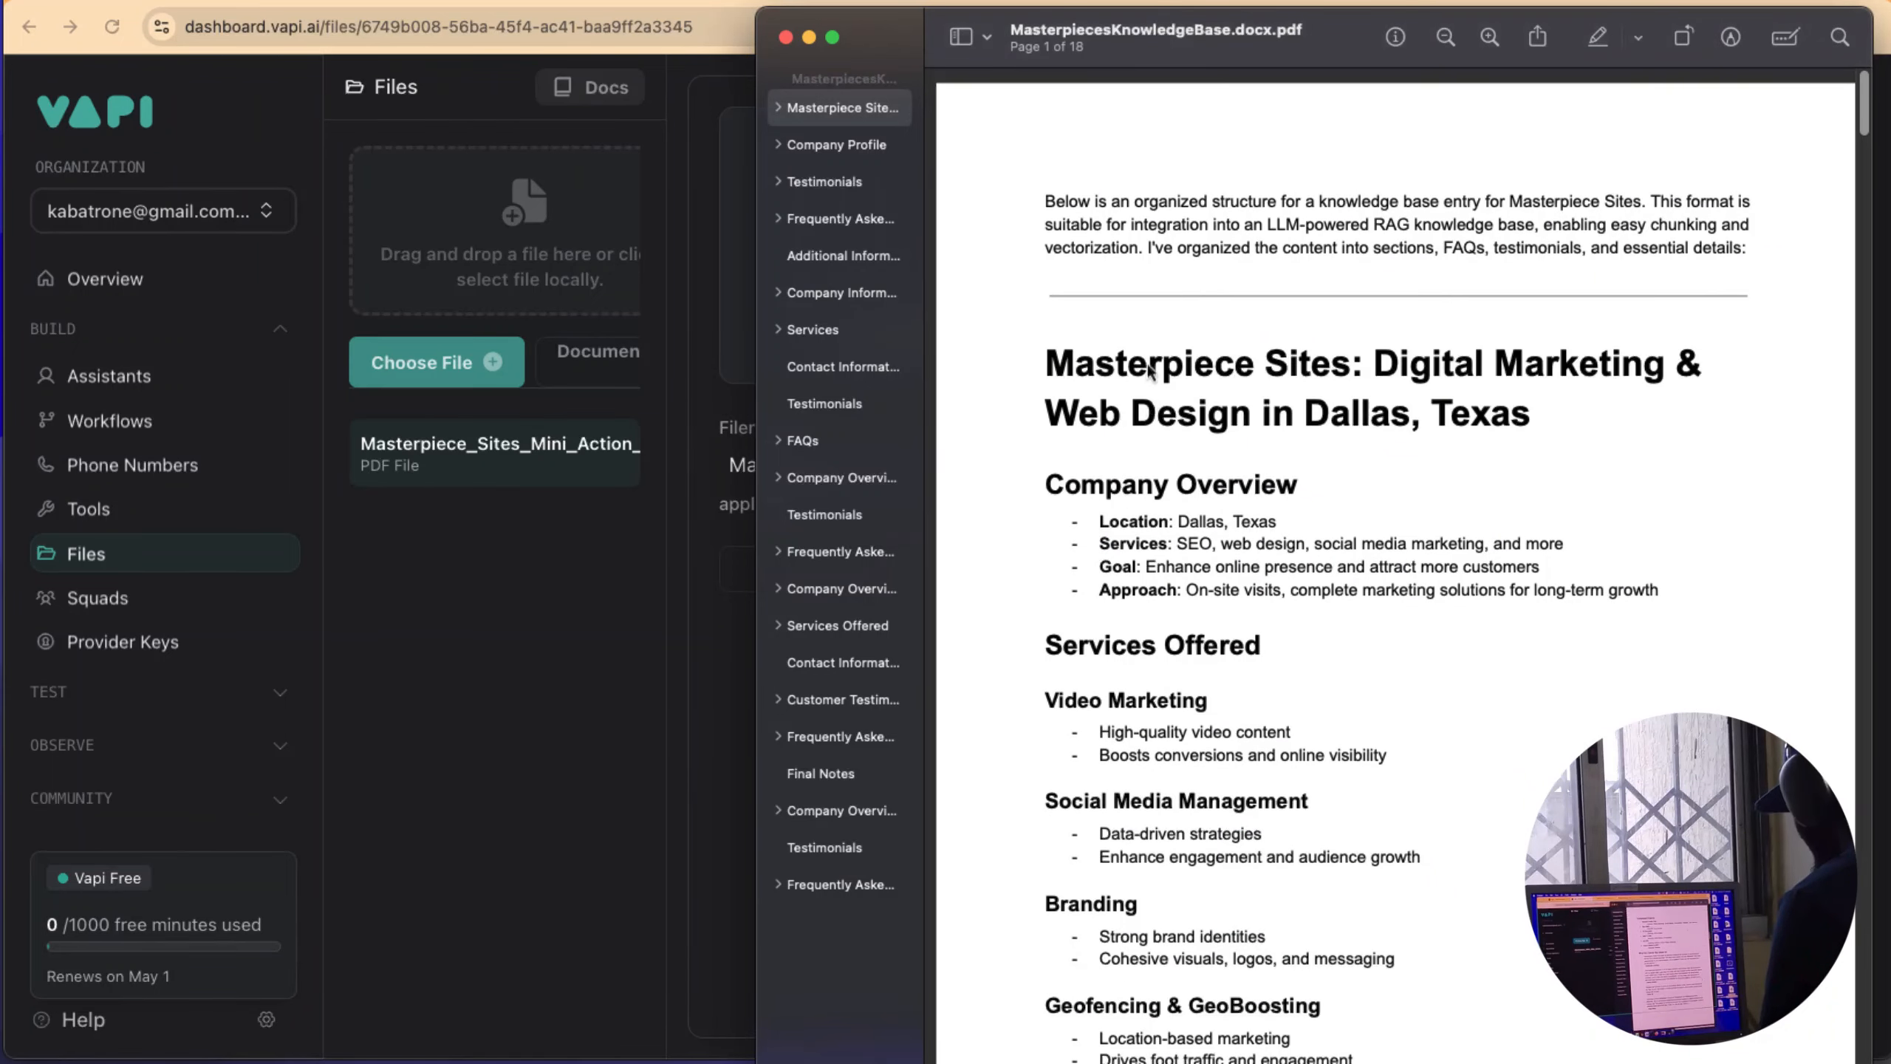
pyautogui.scroll(-4, 1162, 364)
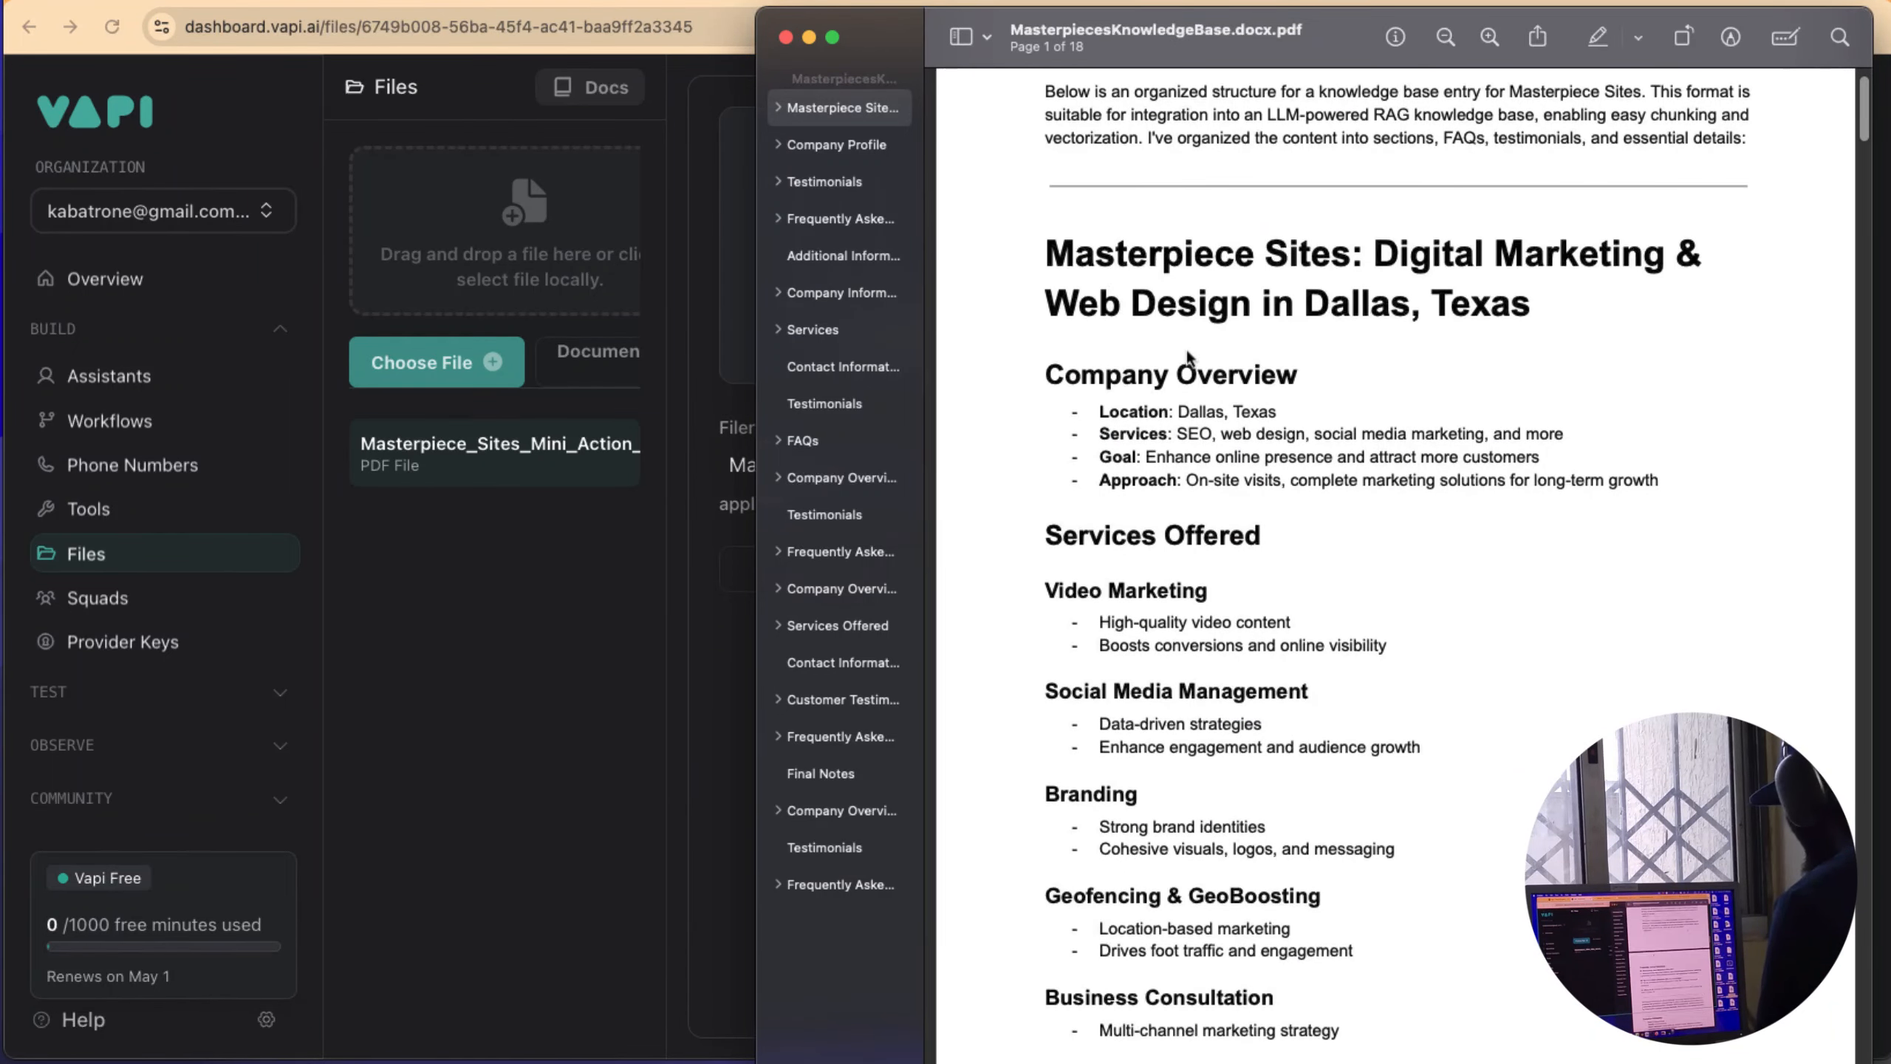
pyautogui.scroll(-3, 1188, 357)
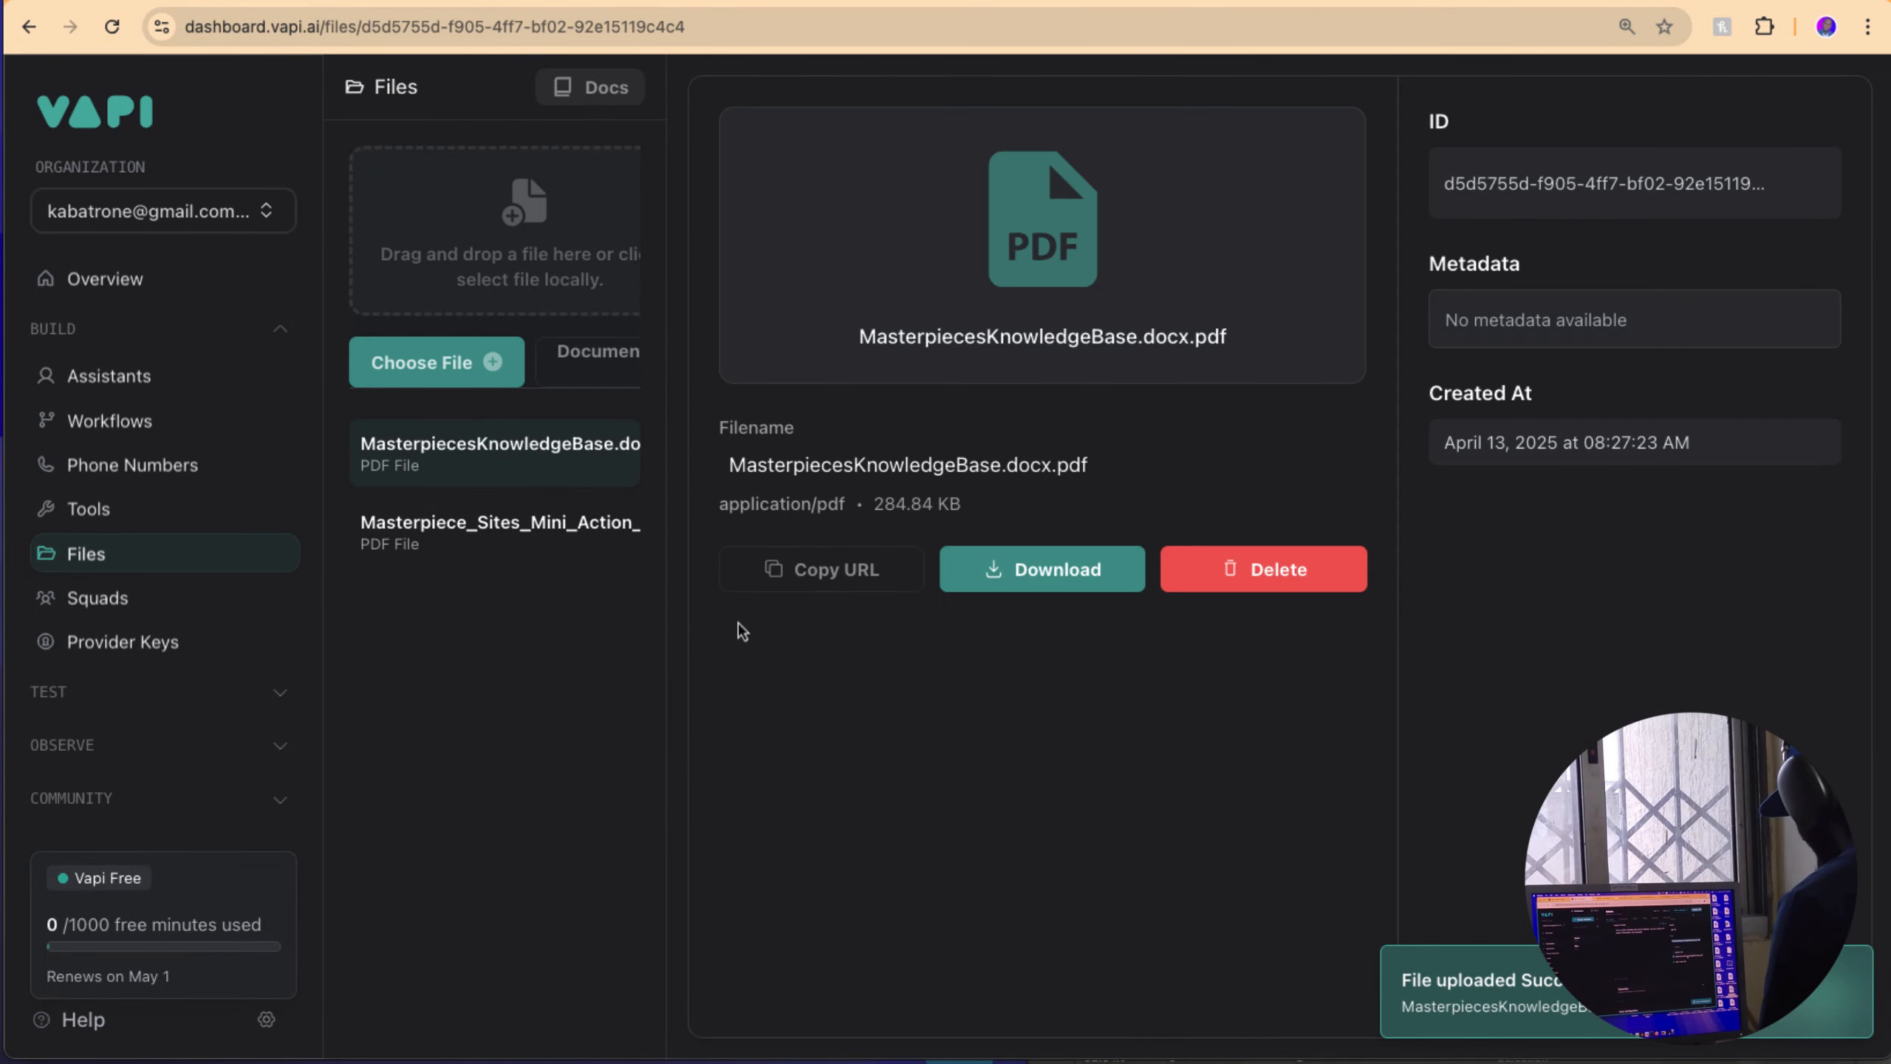
# Step: Delete the Masterpiece_Sites_Mini_Action_Plan_Fixed PDF from Vapi's files and select MasterpiecesKnowledgeBase.docx.pdf
pyautogui.click(579, 540)
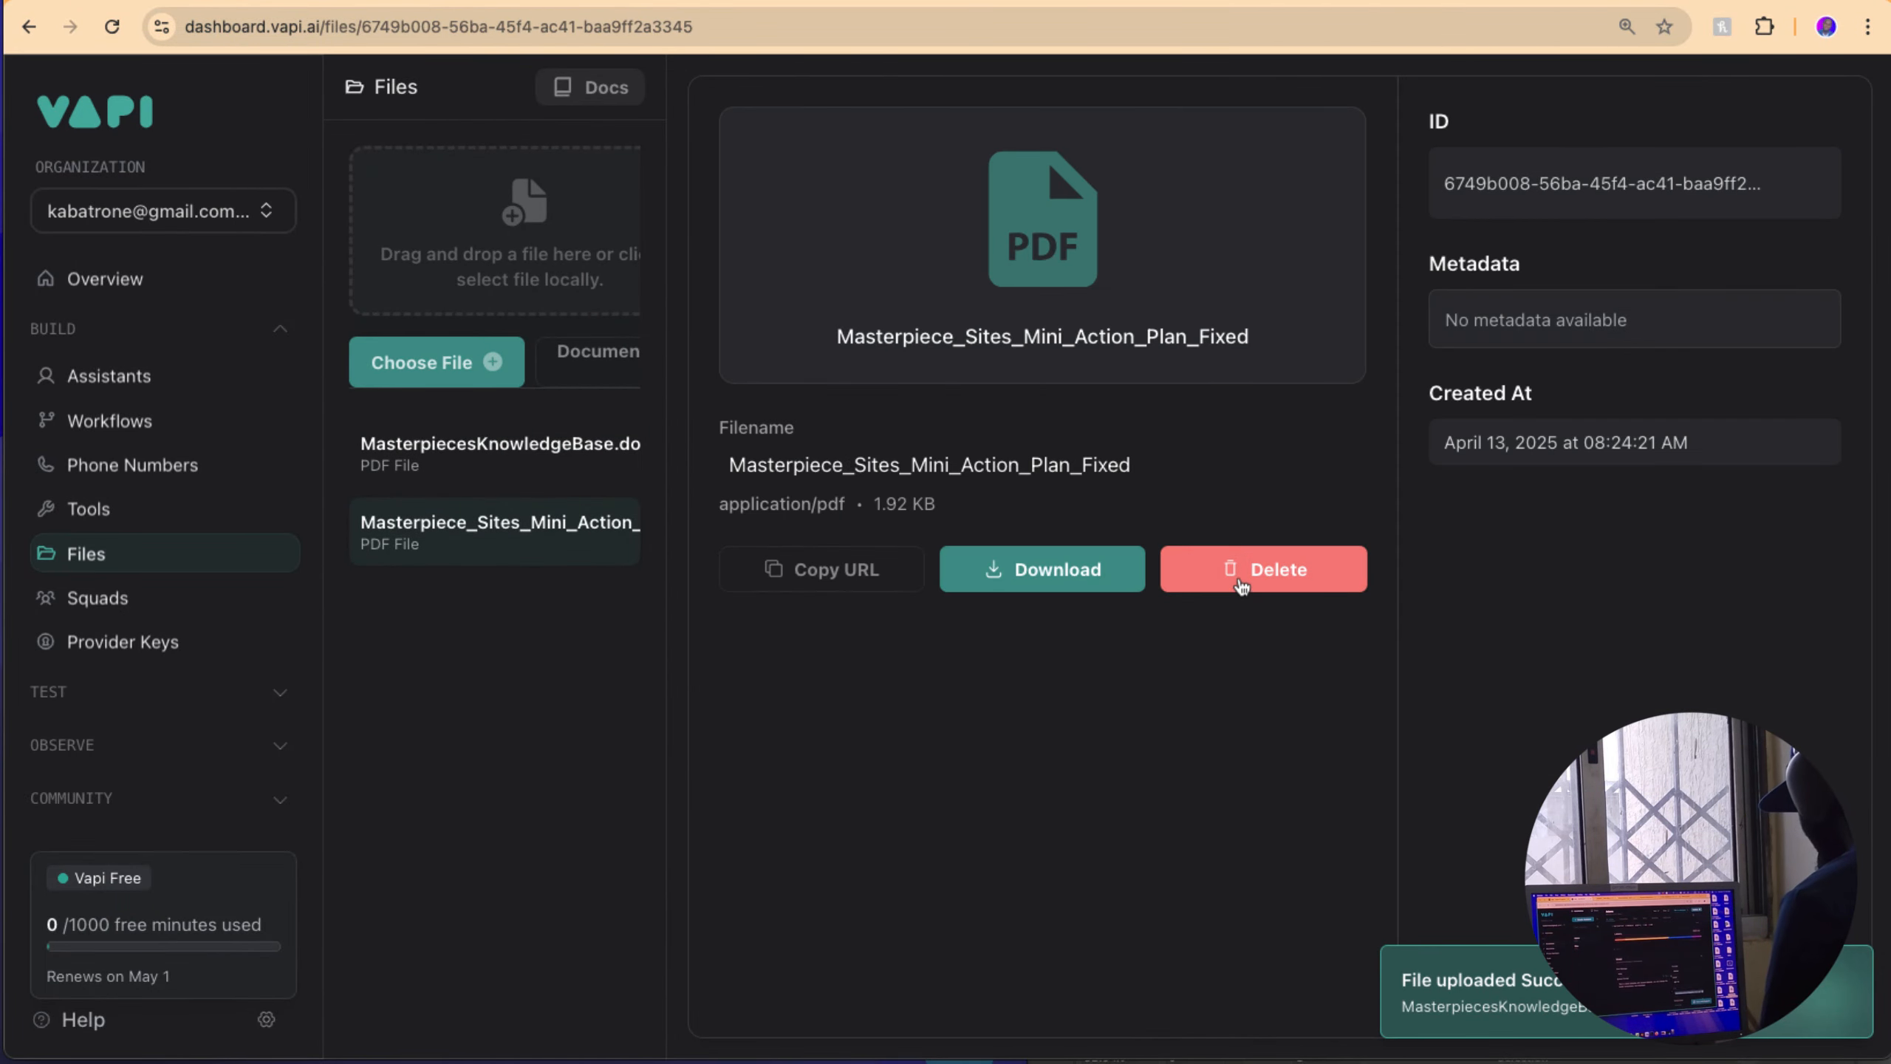
pyautogui.click(1233, 571)
pyautogui.click(626, 463)
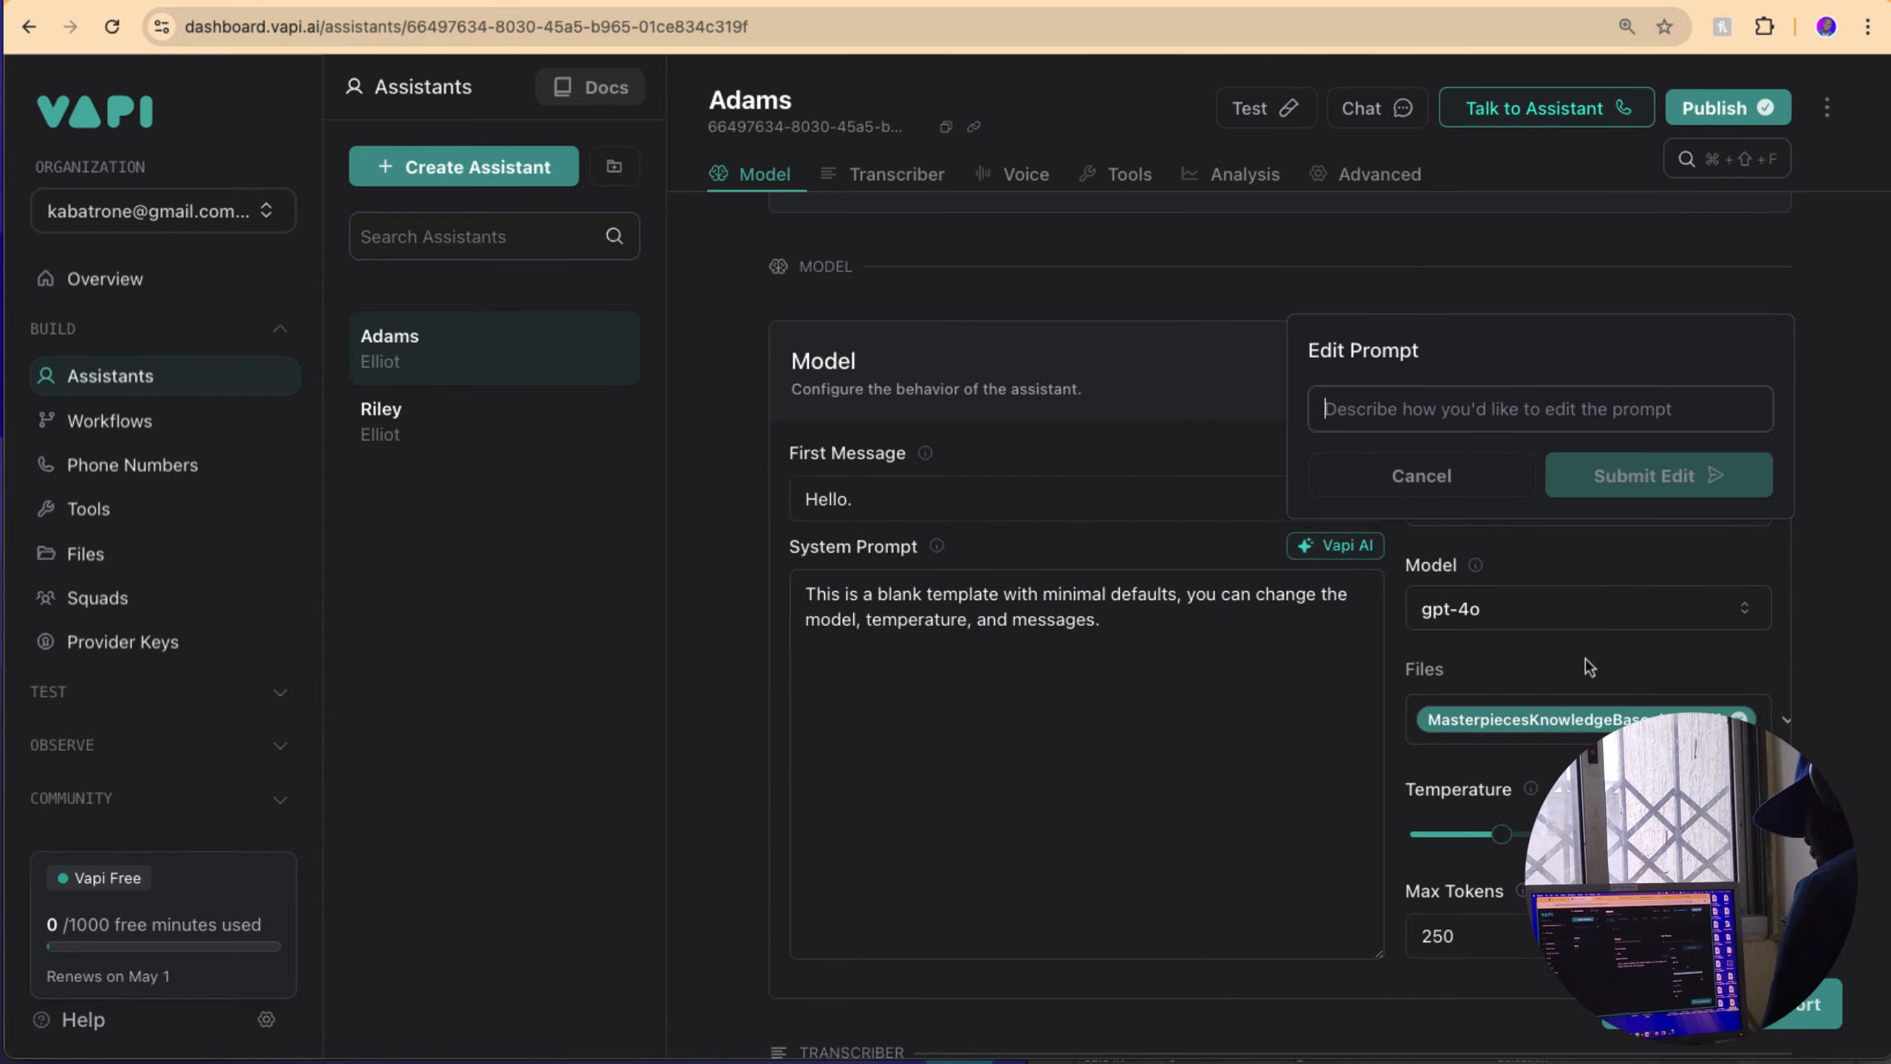
# Step: Capture a screenshot of the Adams assistant's Model section with the Edit Prompt box open
pyautogui.press('super+shift+4')
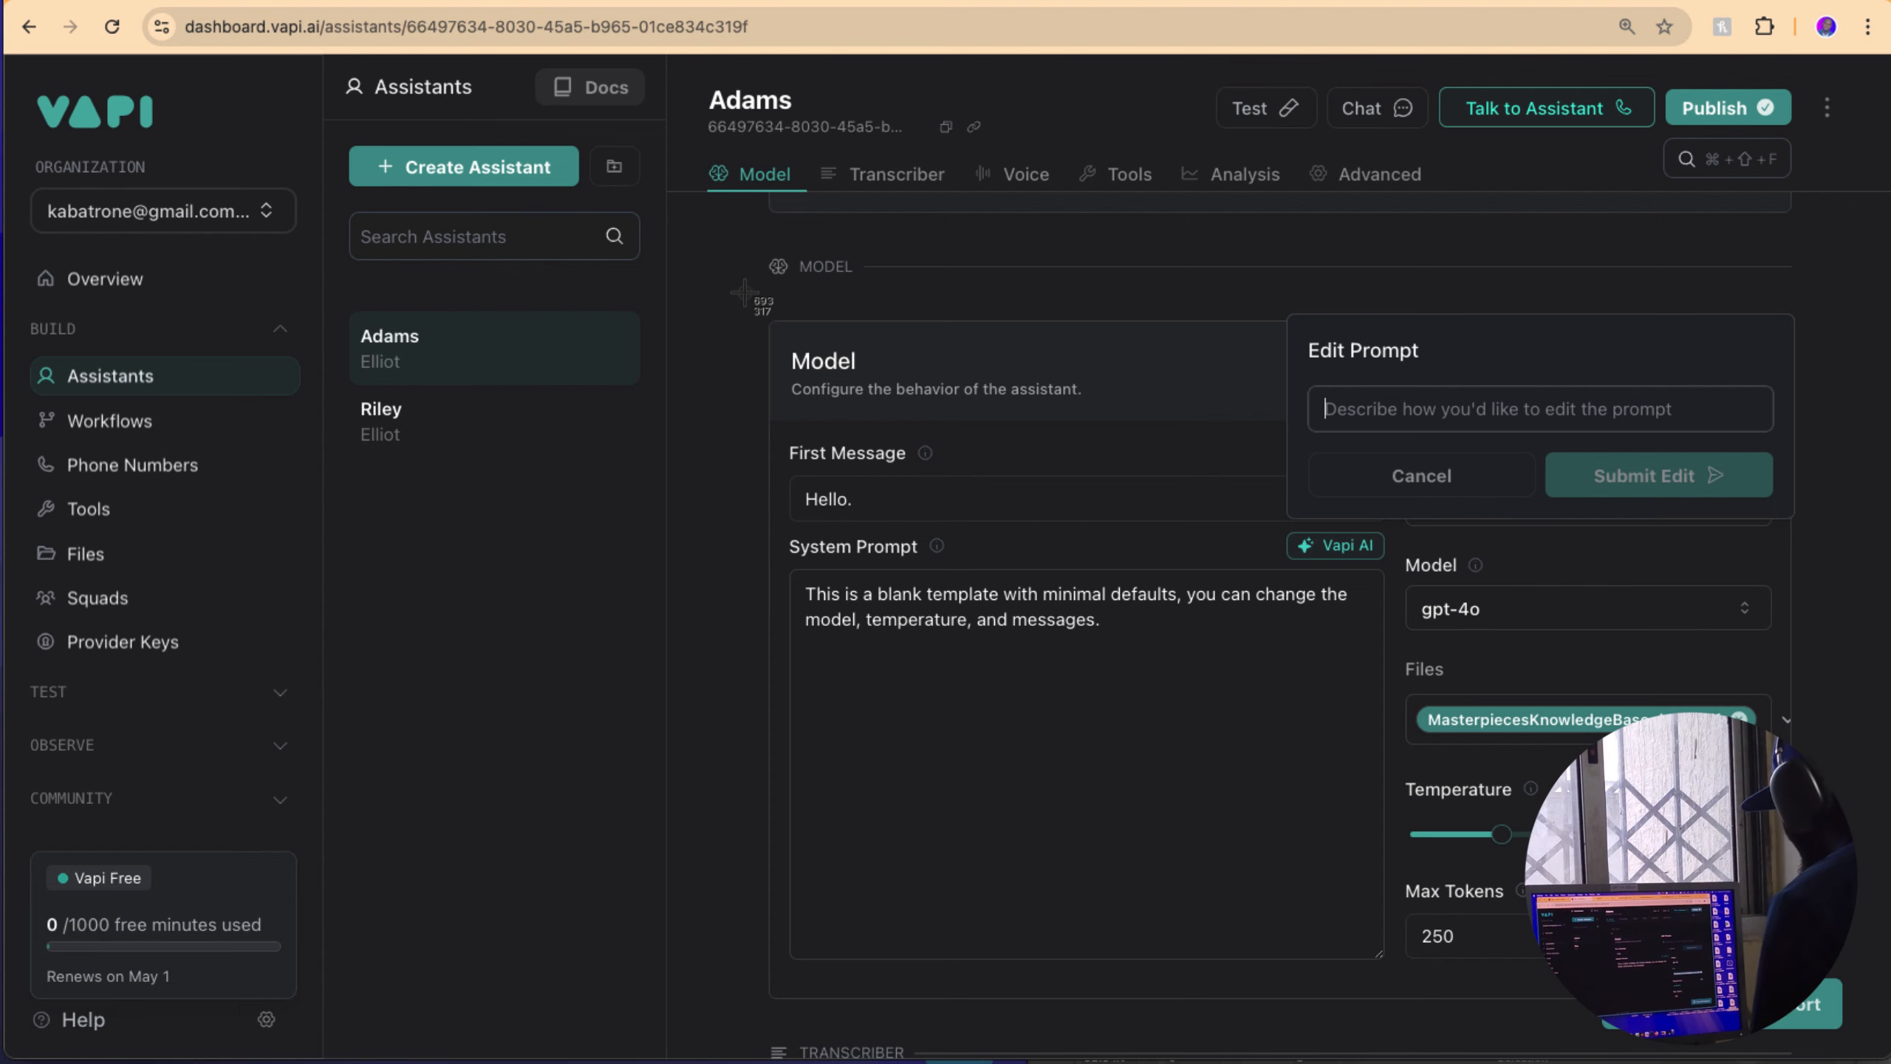
pyautogui.moveTo(742, 290); pyautogui.dragTo(1823, 688)
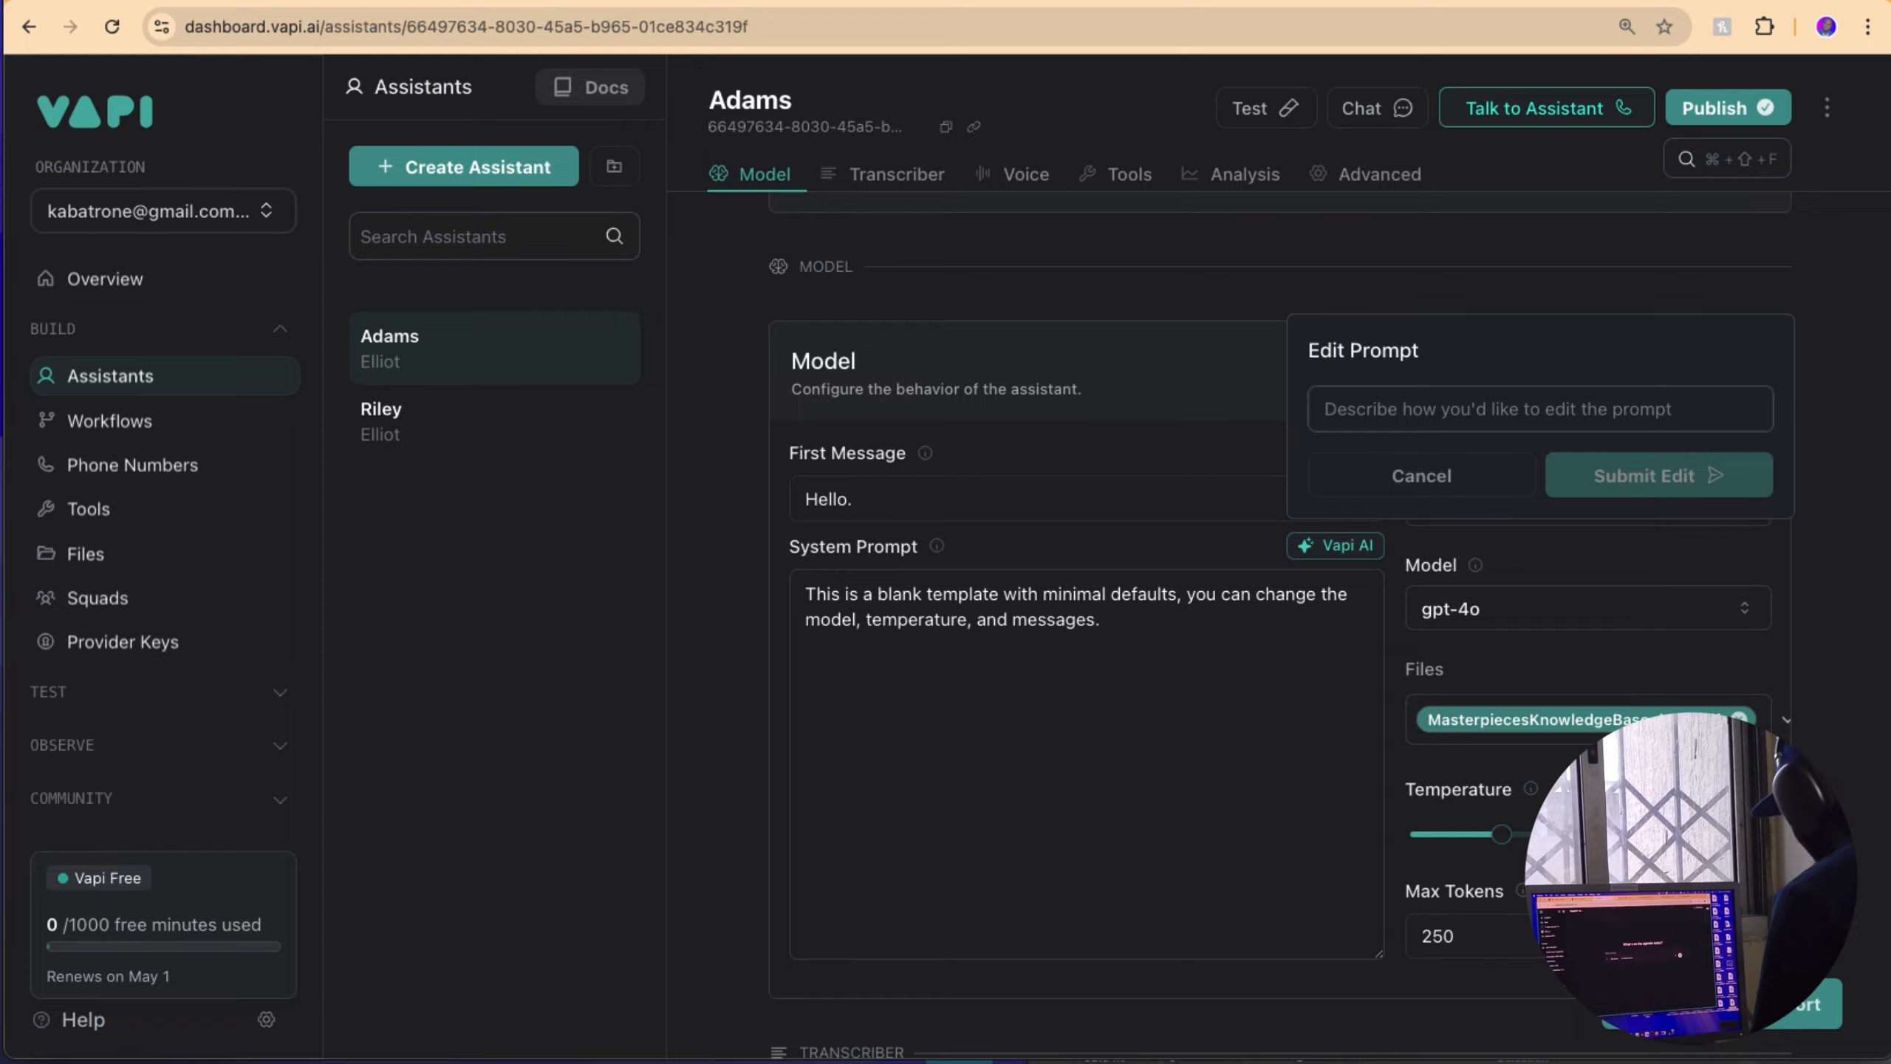
# Step: Attach the captured screenshot to a new ChatGPT message and write "create a prompt for this vapi assistant to use tool and knowledge provided"
pyautogui.hotkey('ctrl', 'Tab')
pyautogui.moveTo(1773, 976); pyautogui.dragTo(978, 583)
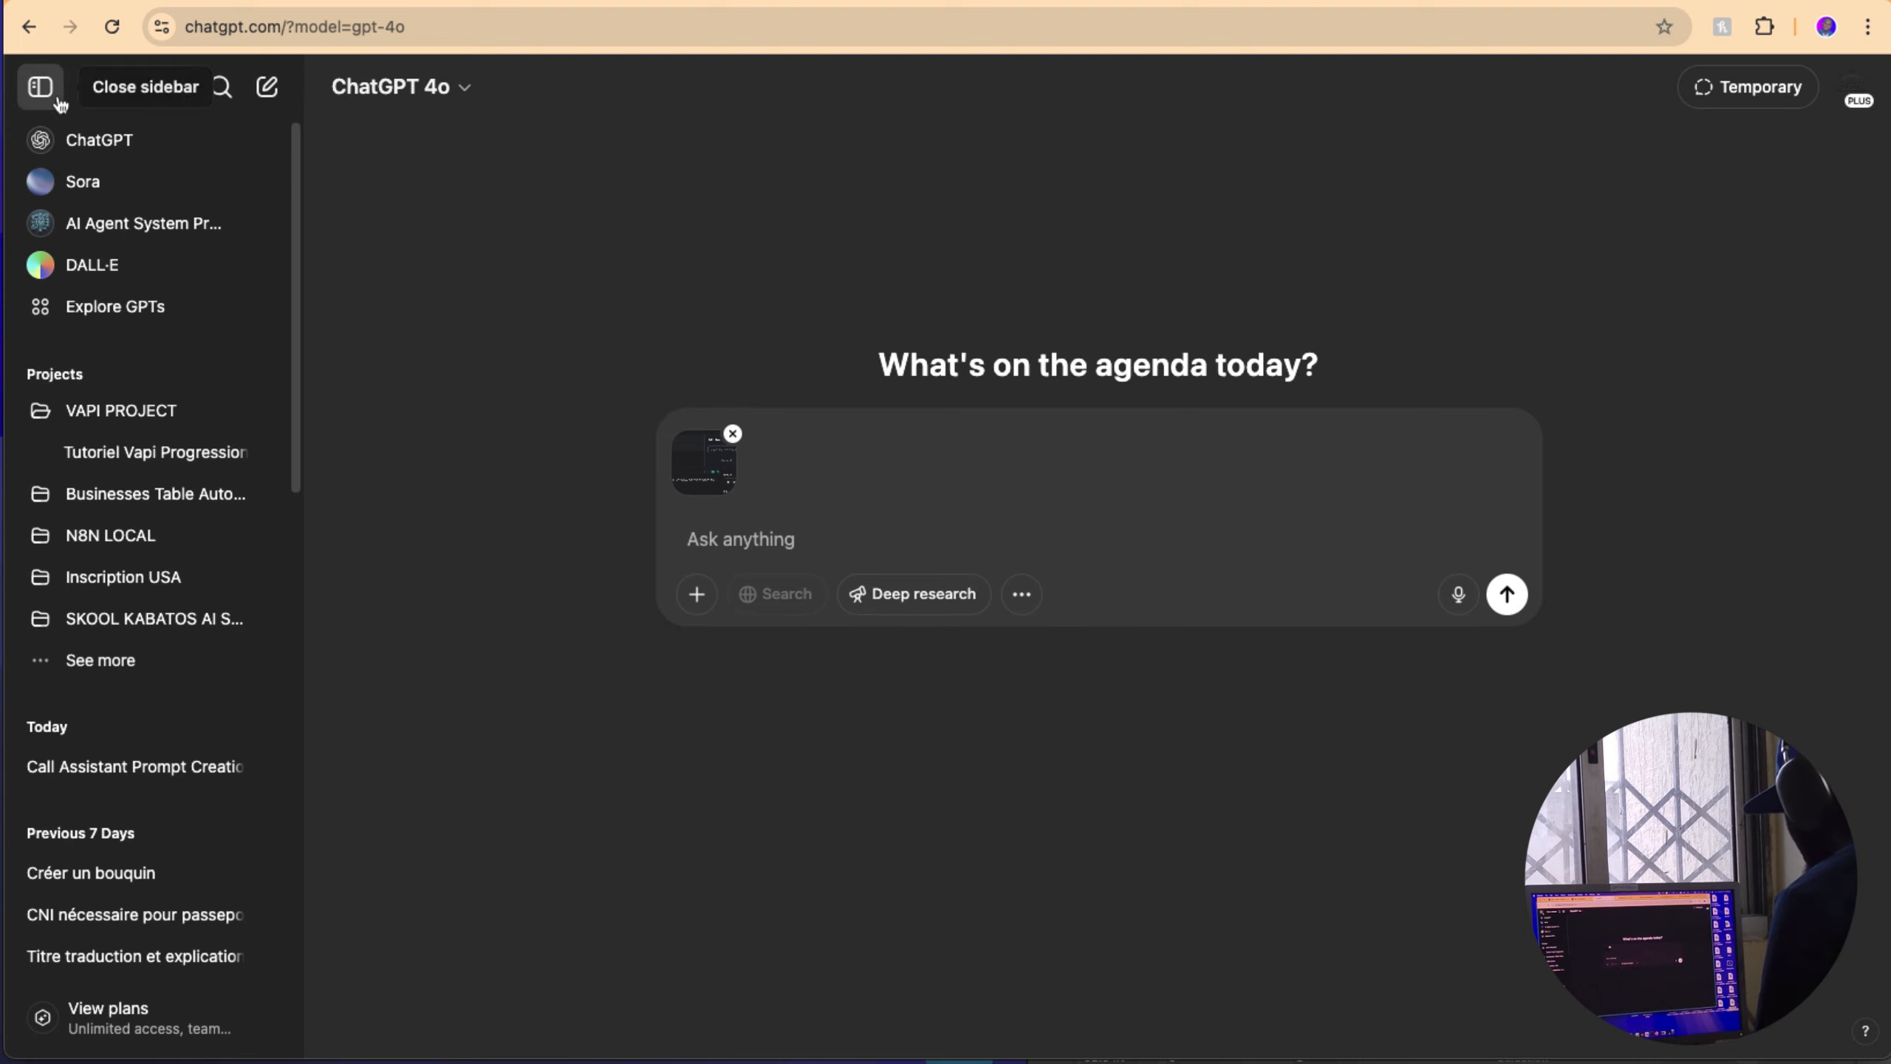
pyautogui.click(39, 88)
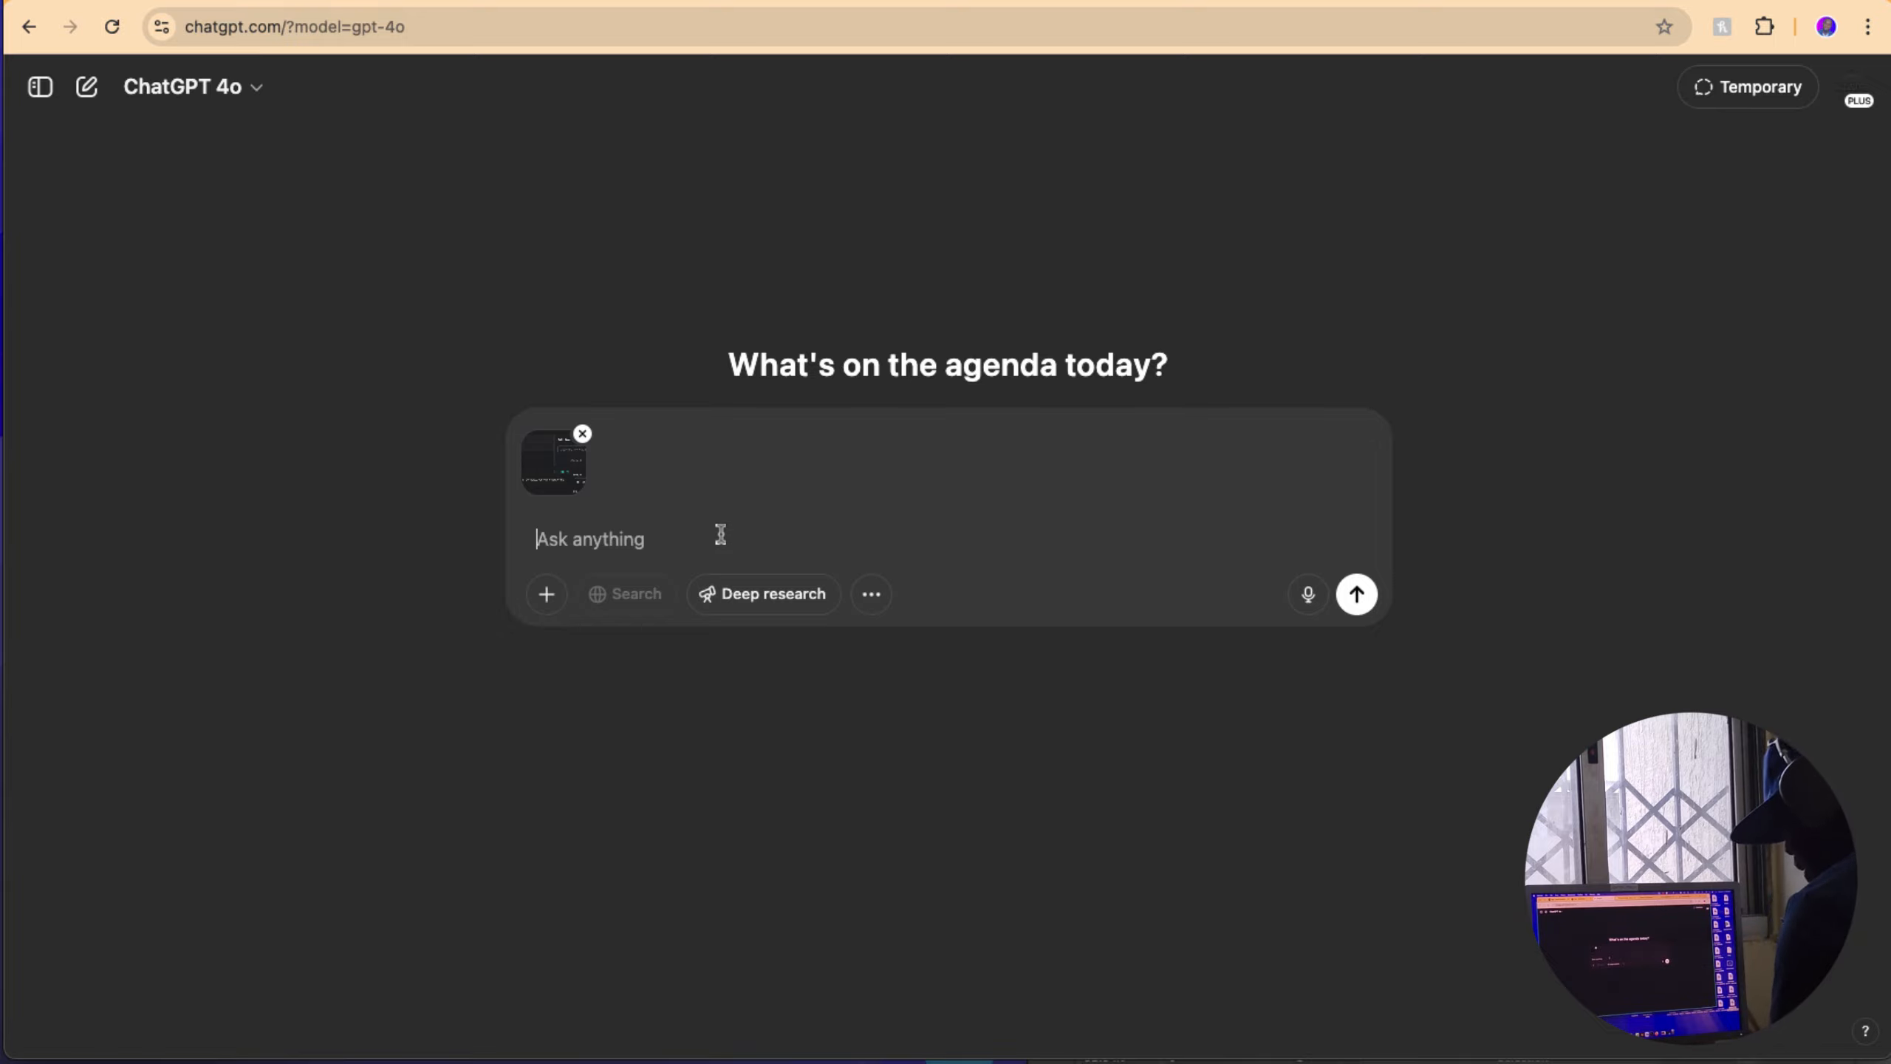
pyautogui.write('wh')
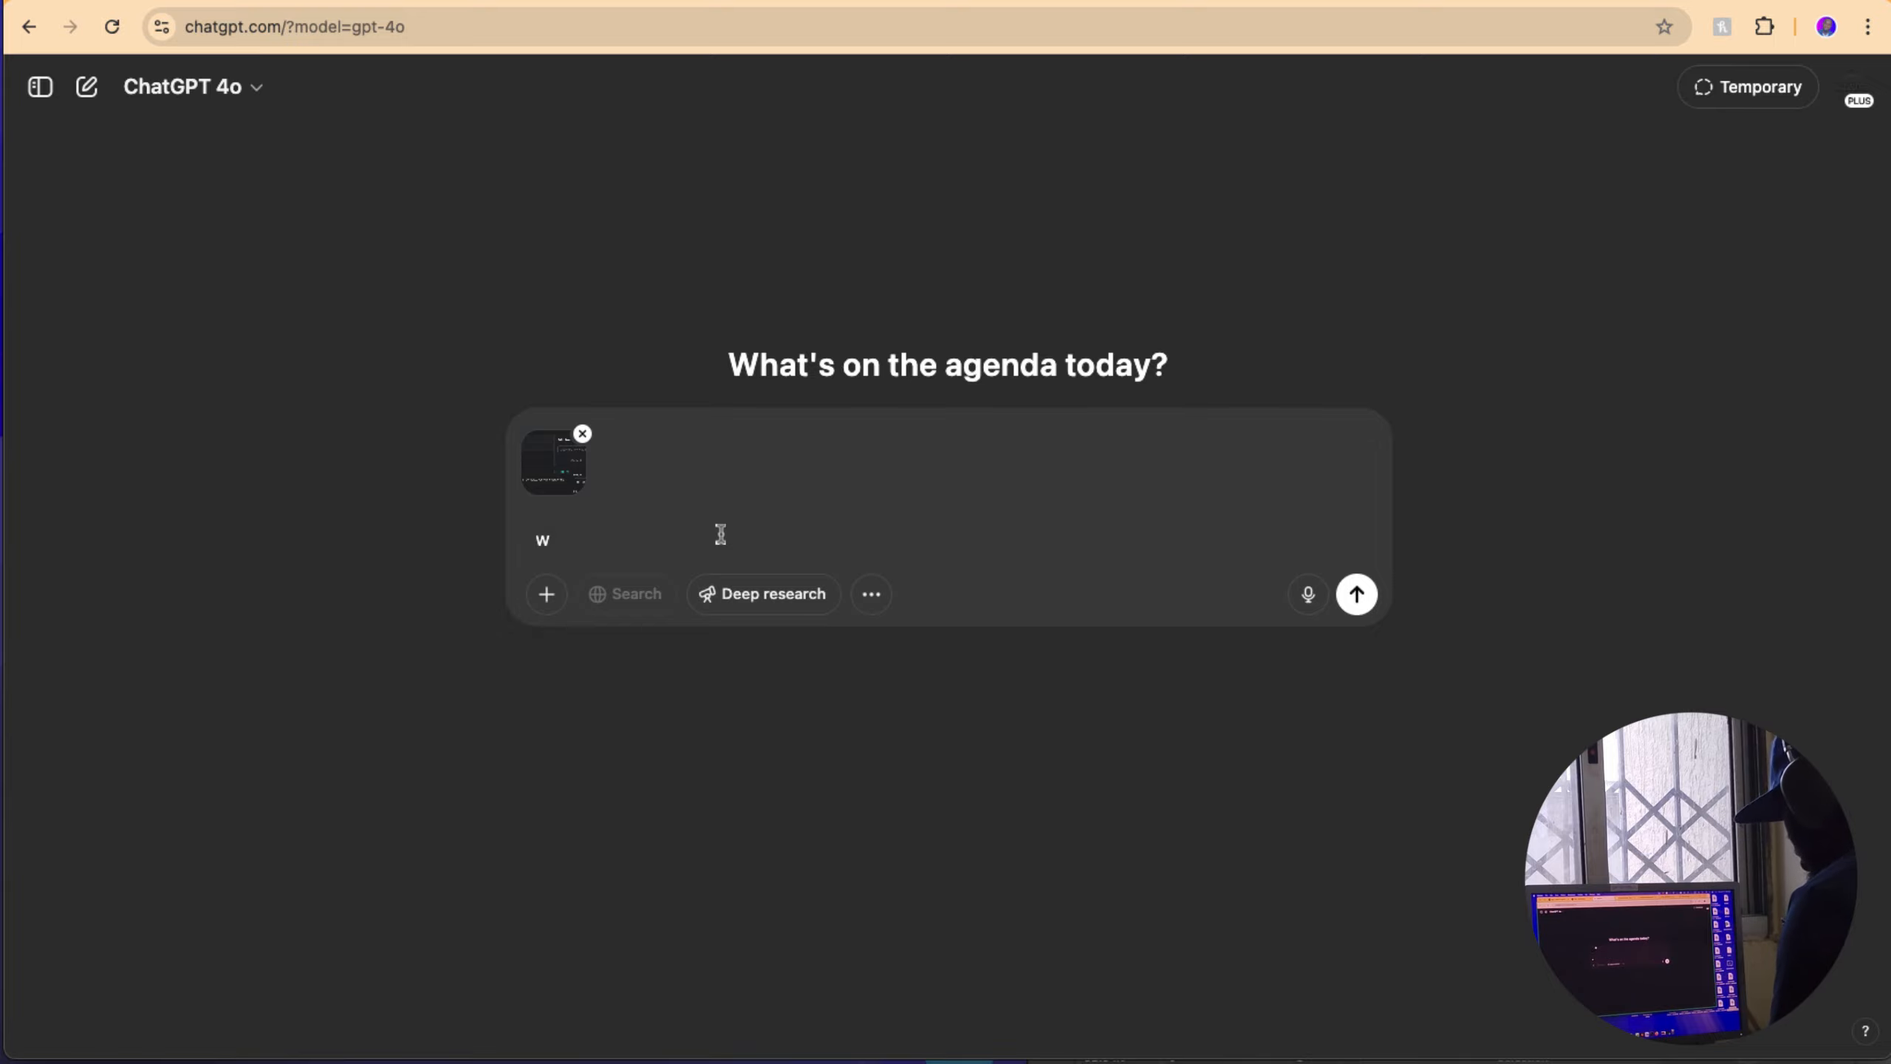
pyautogui.press('BackSpace')
pyautogui.write('create a prompt for this vapi assistant to use tool and knowledge provided')
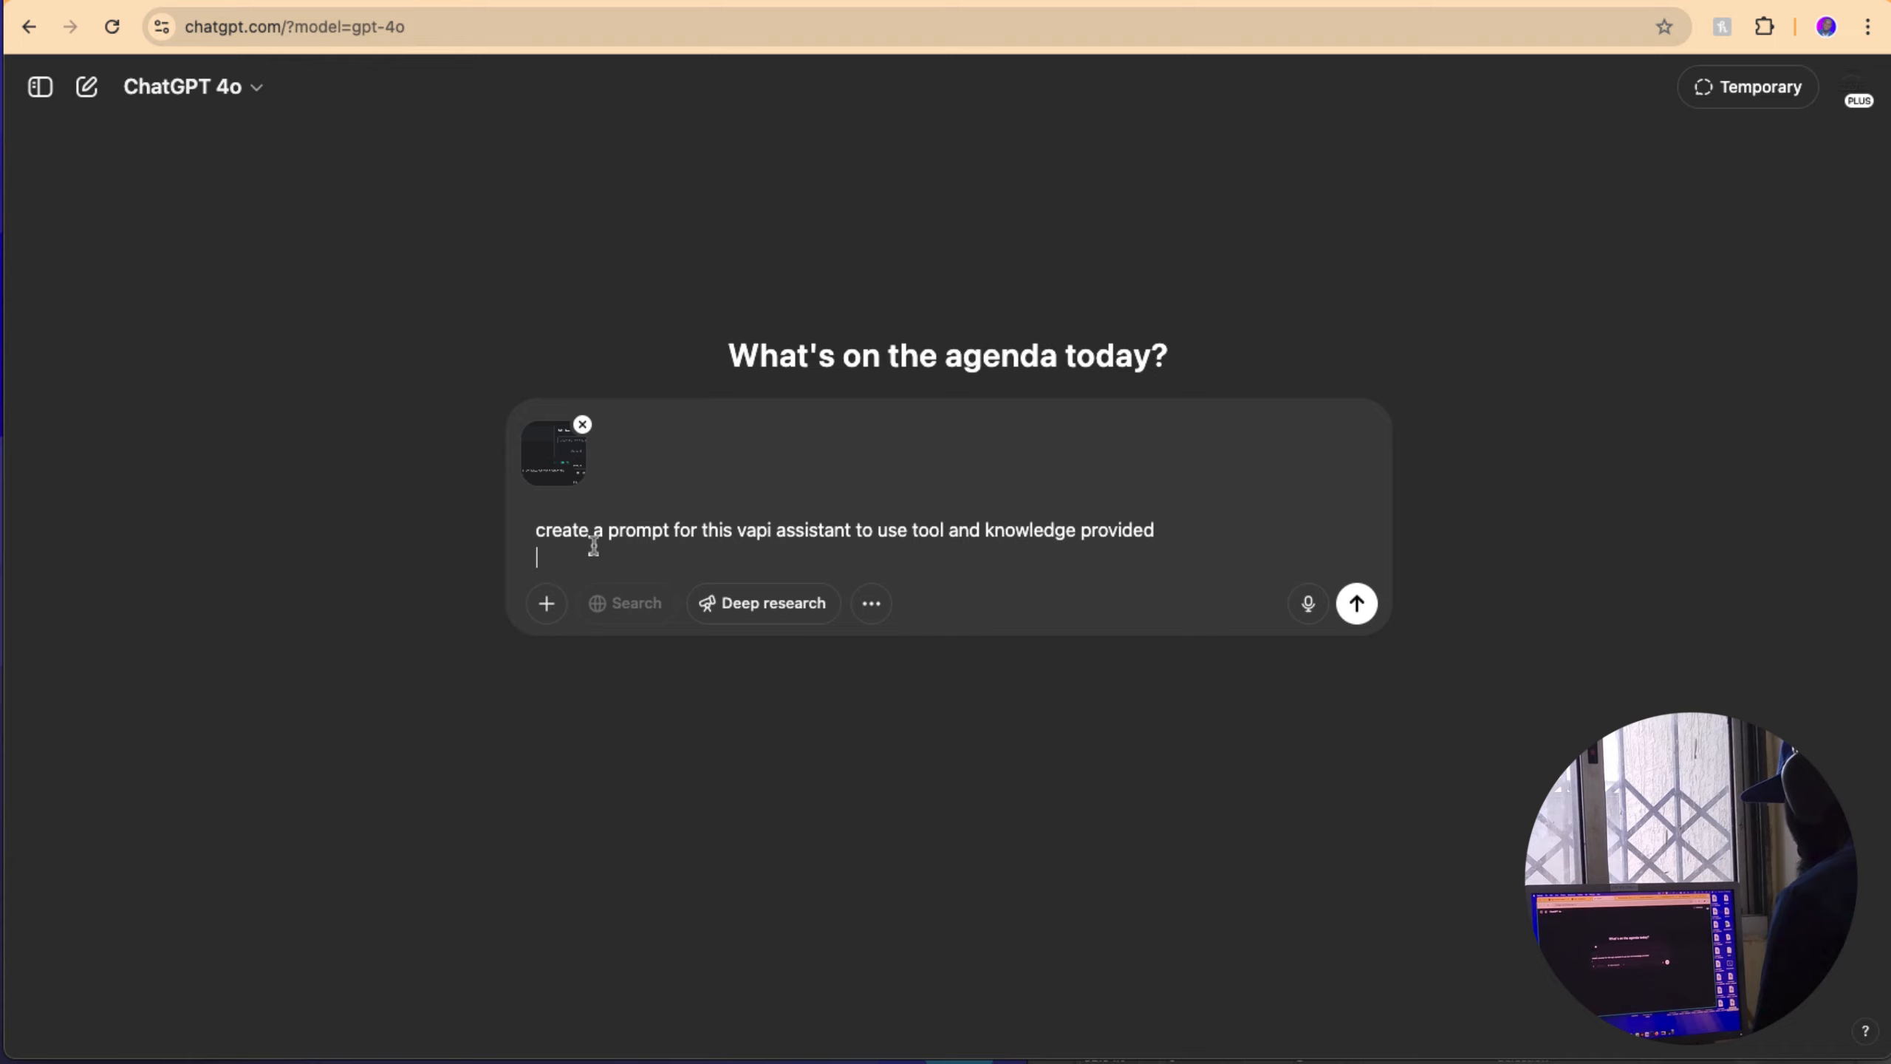
# Step: Open the User_Data_required tool in Vapi and reduce the browser zoom to 80%
pyautogui.hotkey('ctrl', 'Tab')
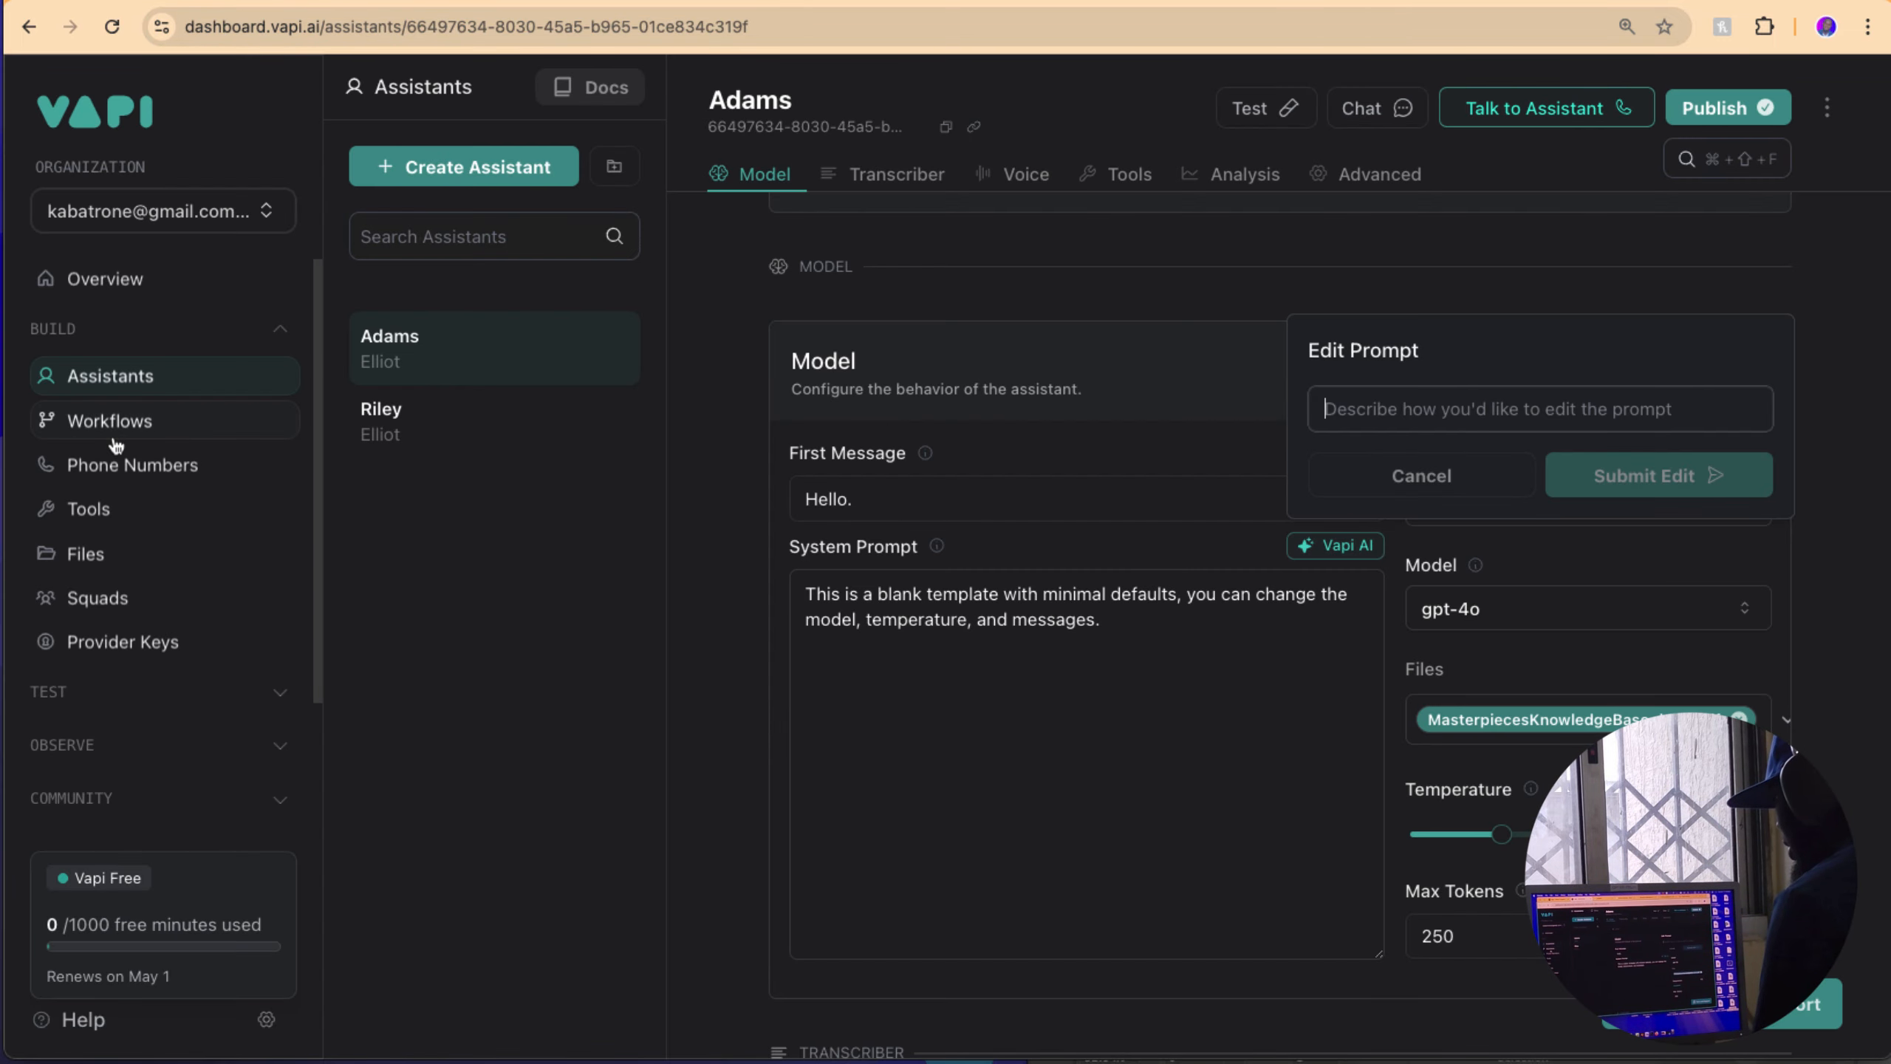
pyautogui.click(126, 508)
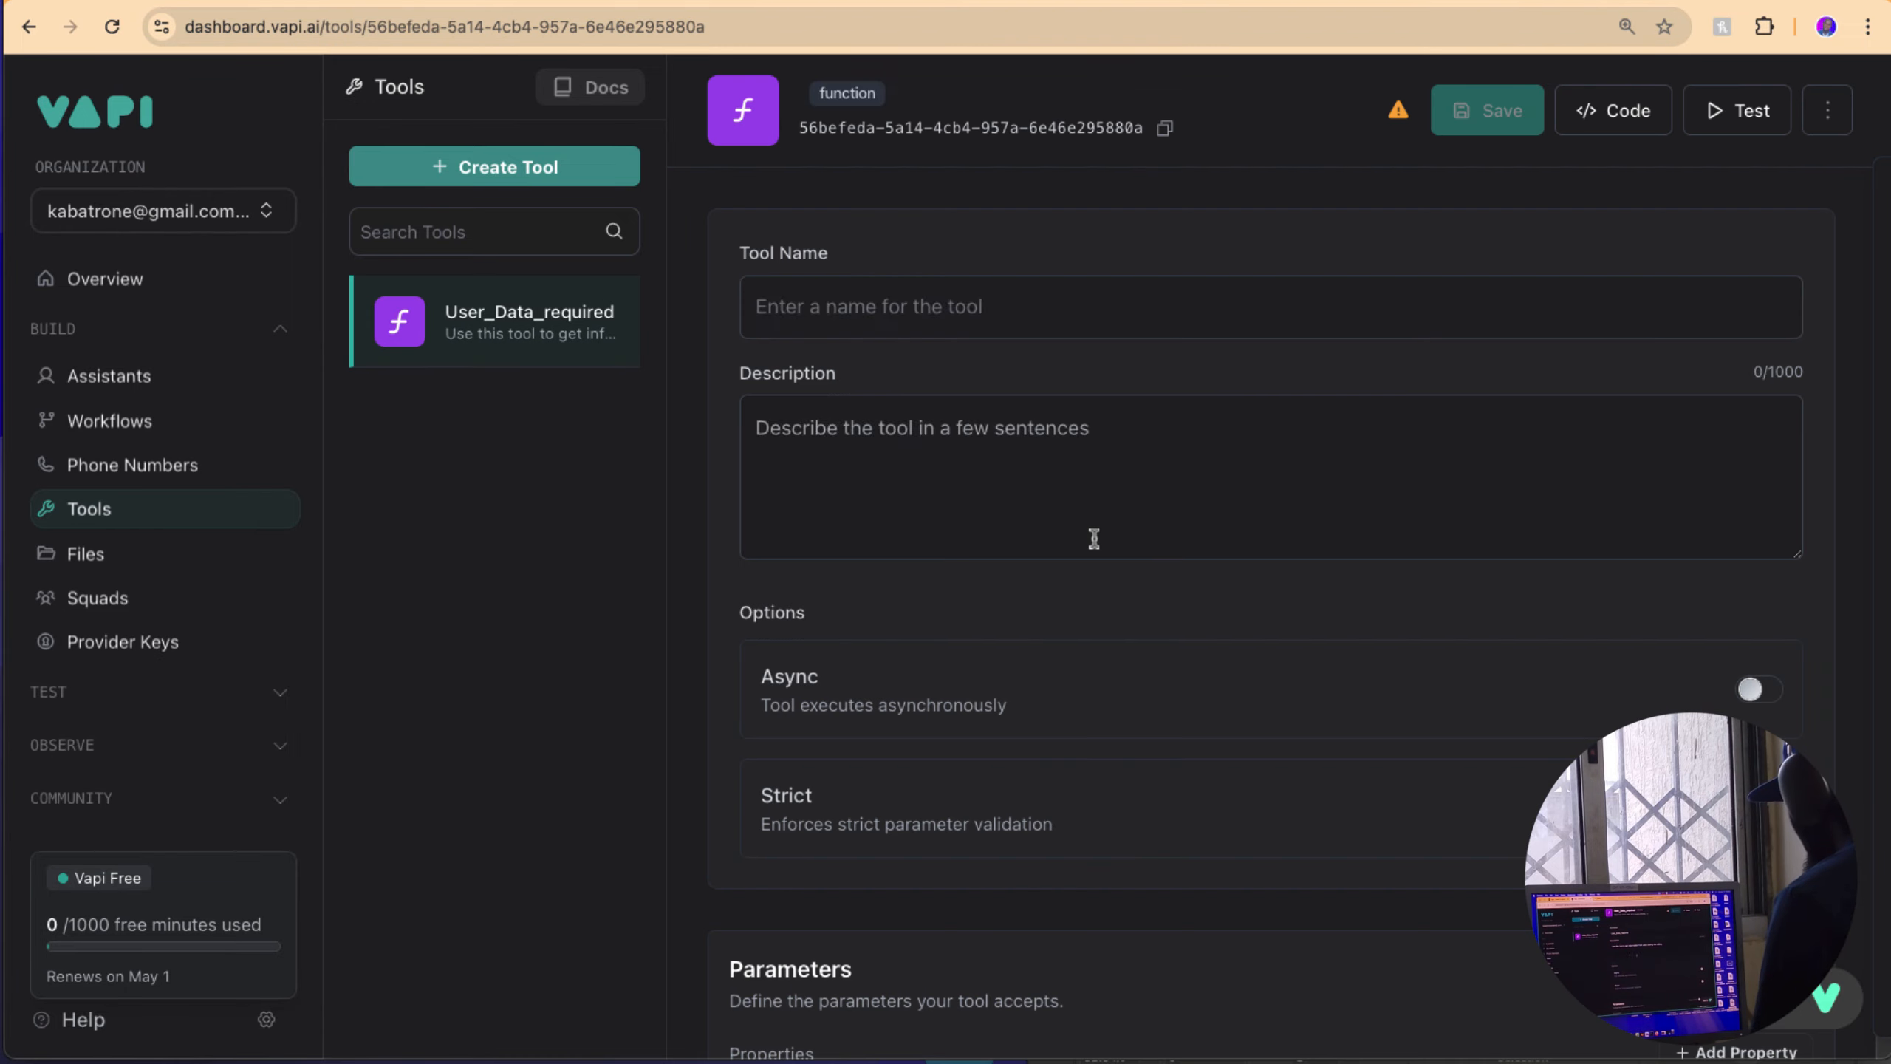
pyautogui.scroll(-1, 1209, 500)
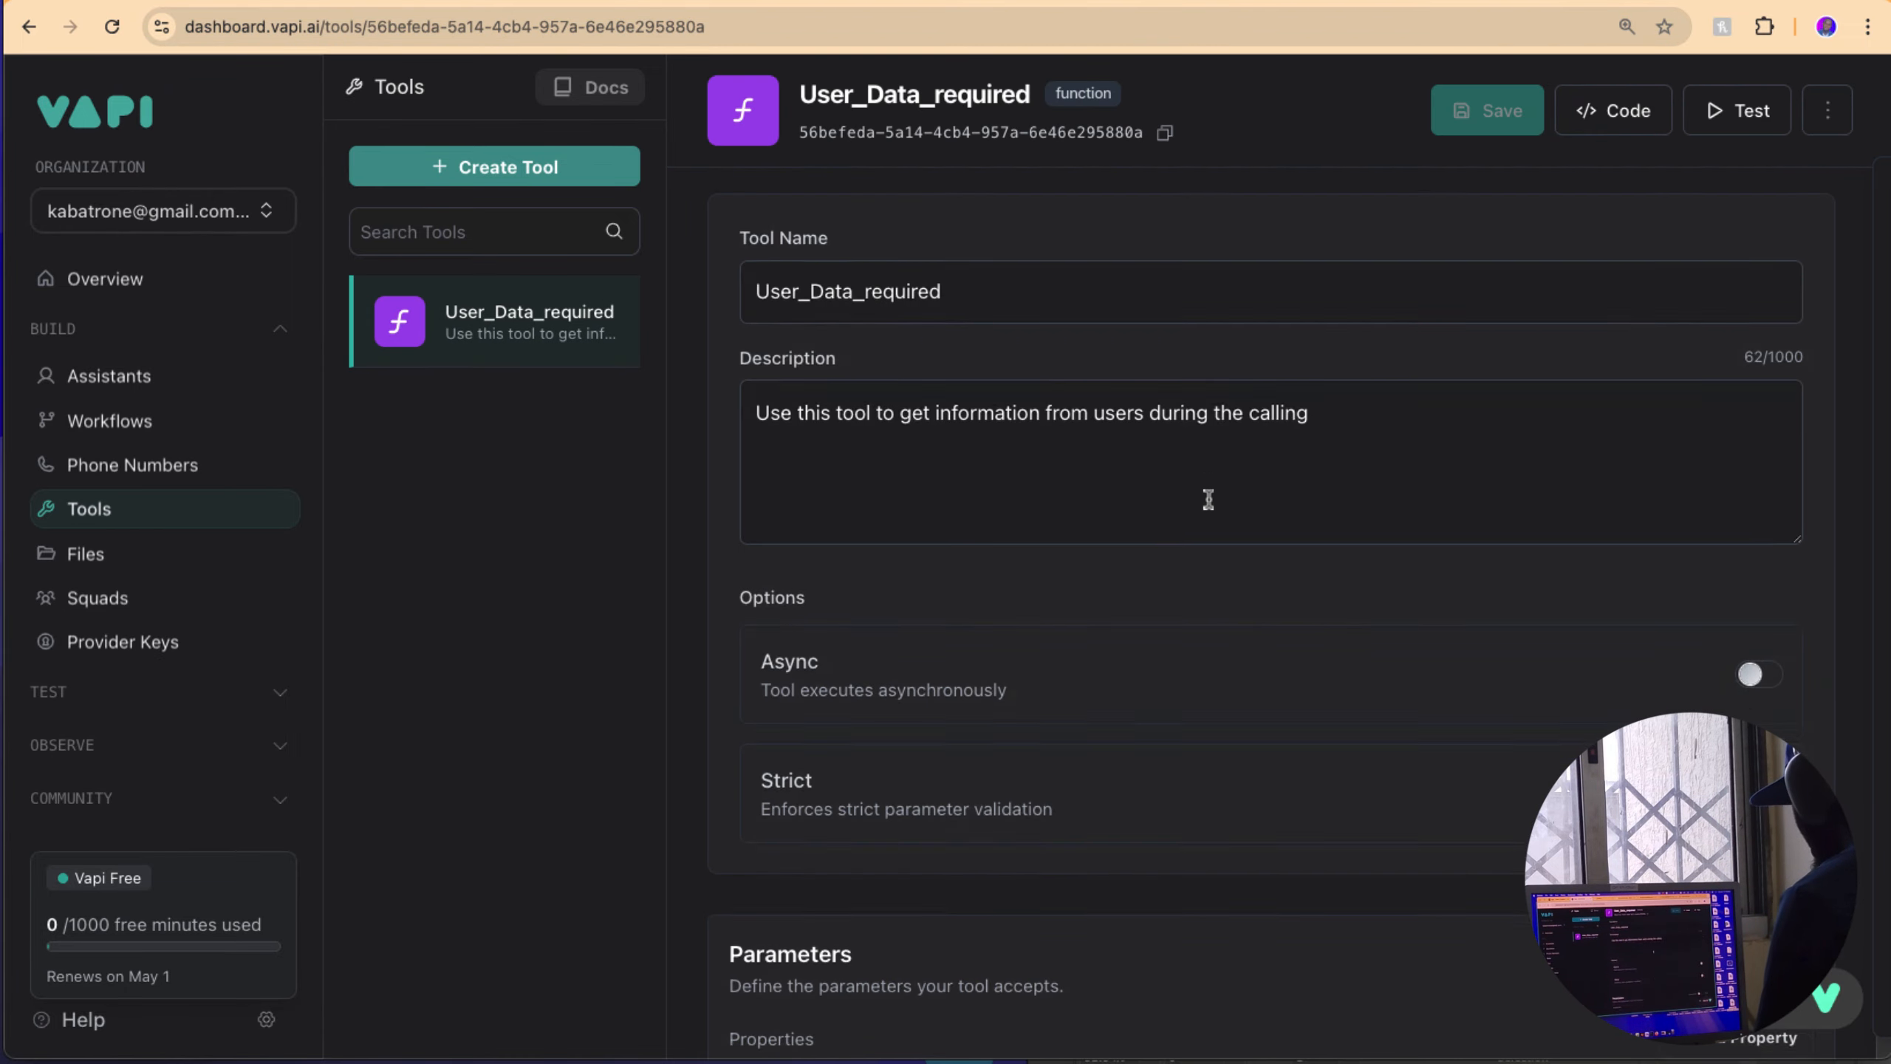
pyautogui.scroll(1, 1209, 500)
pyautogui.scroll(-4, 1338, 506)
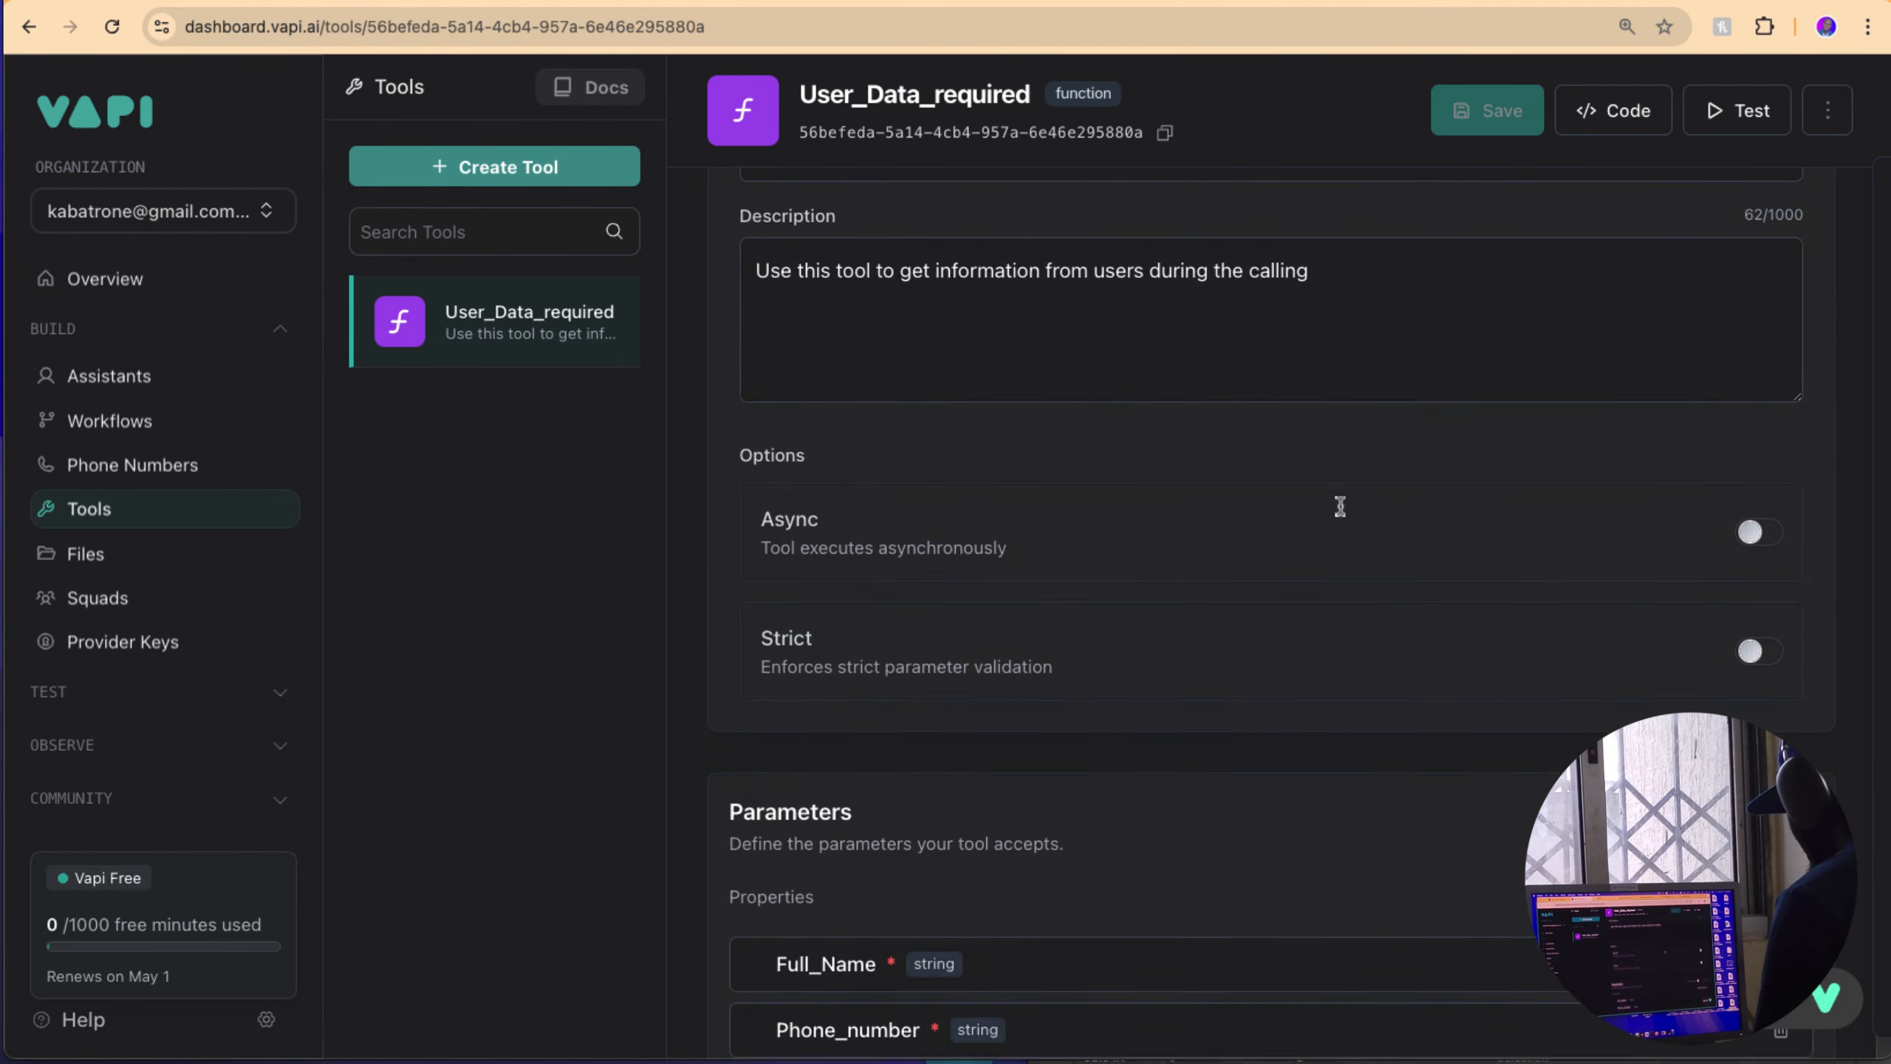
pyautogui.click(1868, 30)
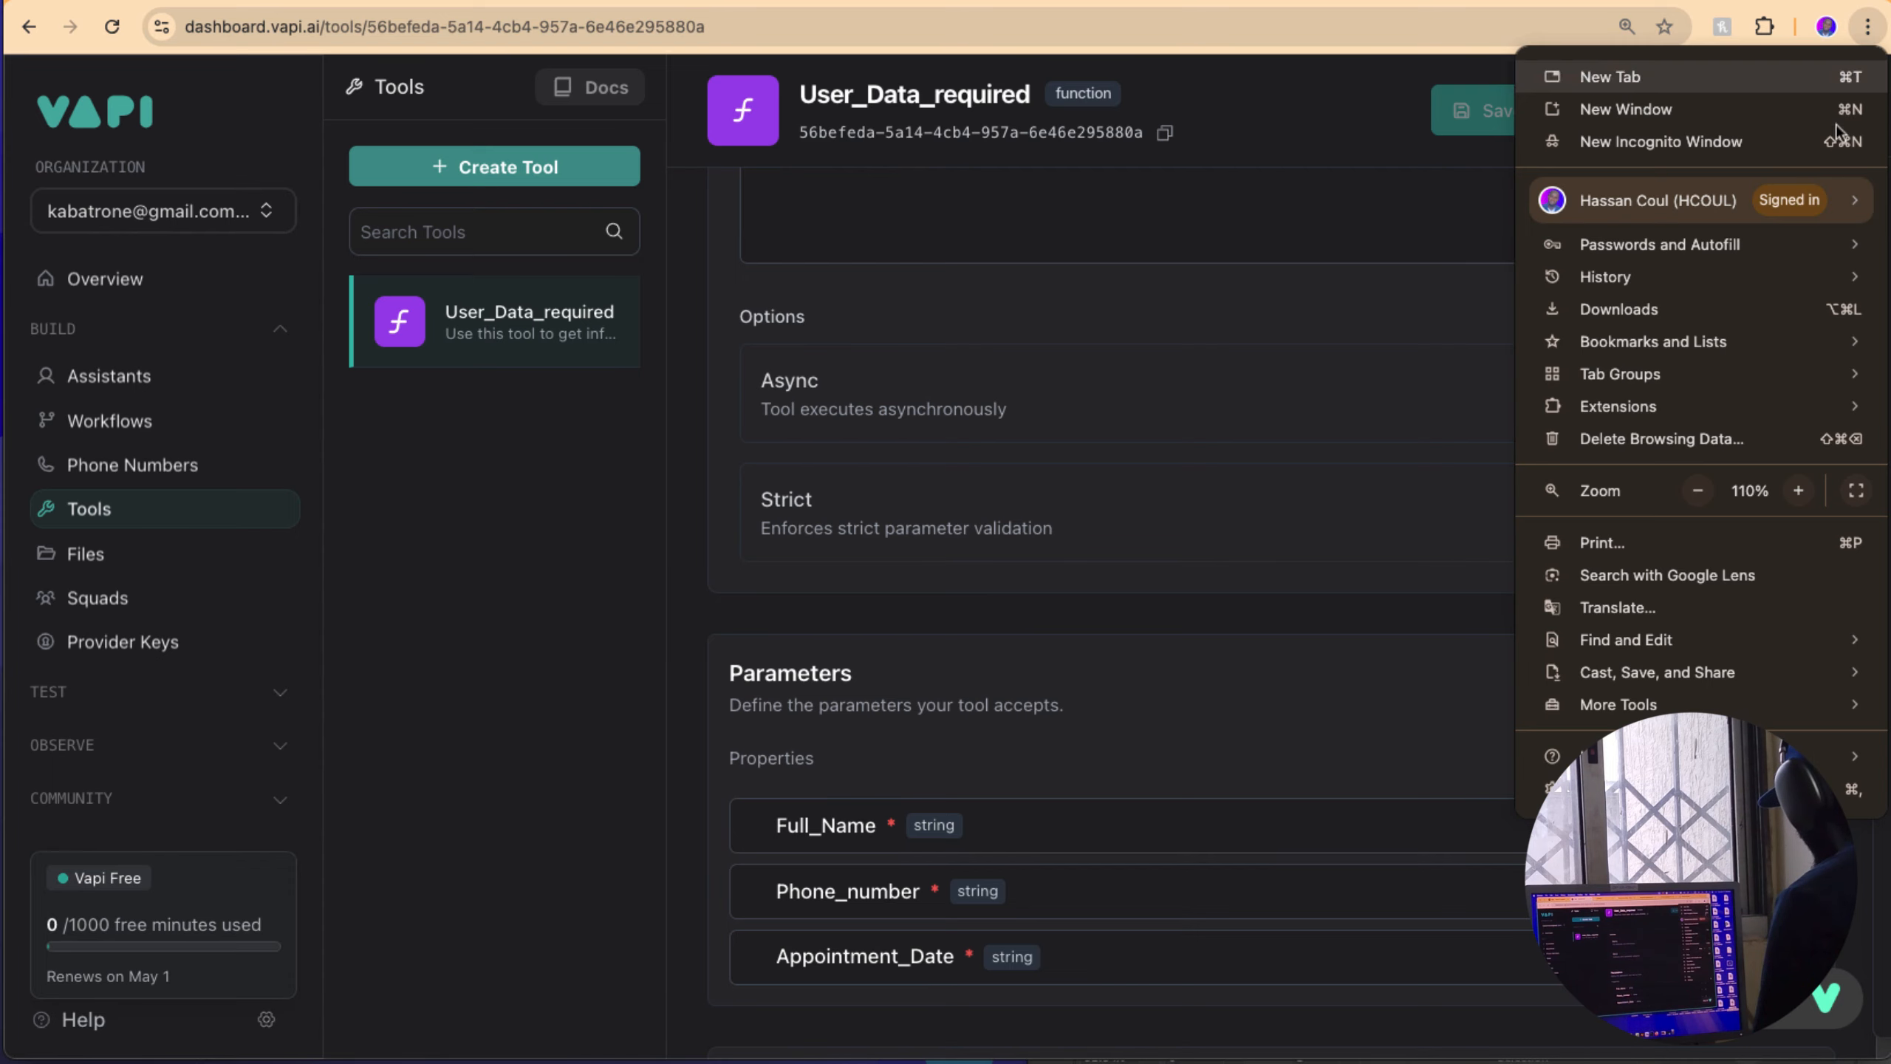
pyautogui.click(1698, 492)
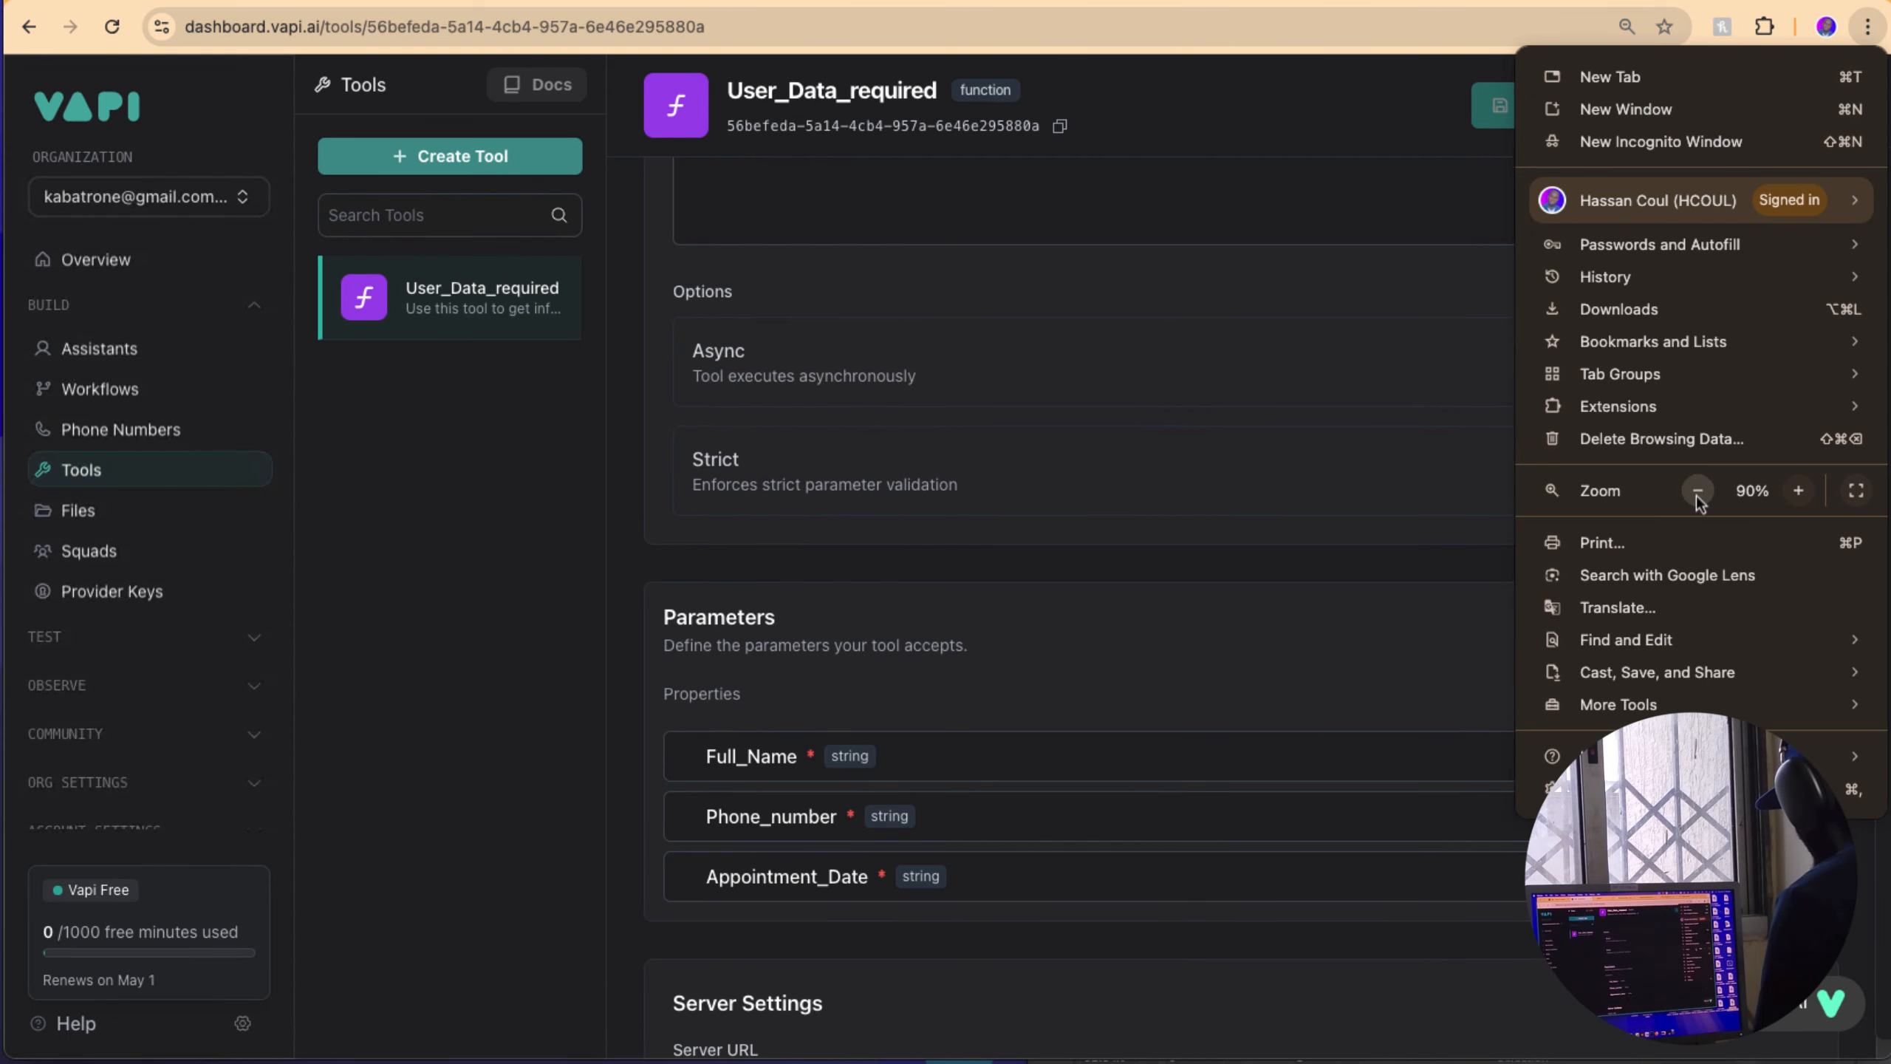
pyautogui.click(1698, 492)
pyautogui.click(1365, 277)
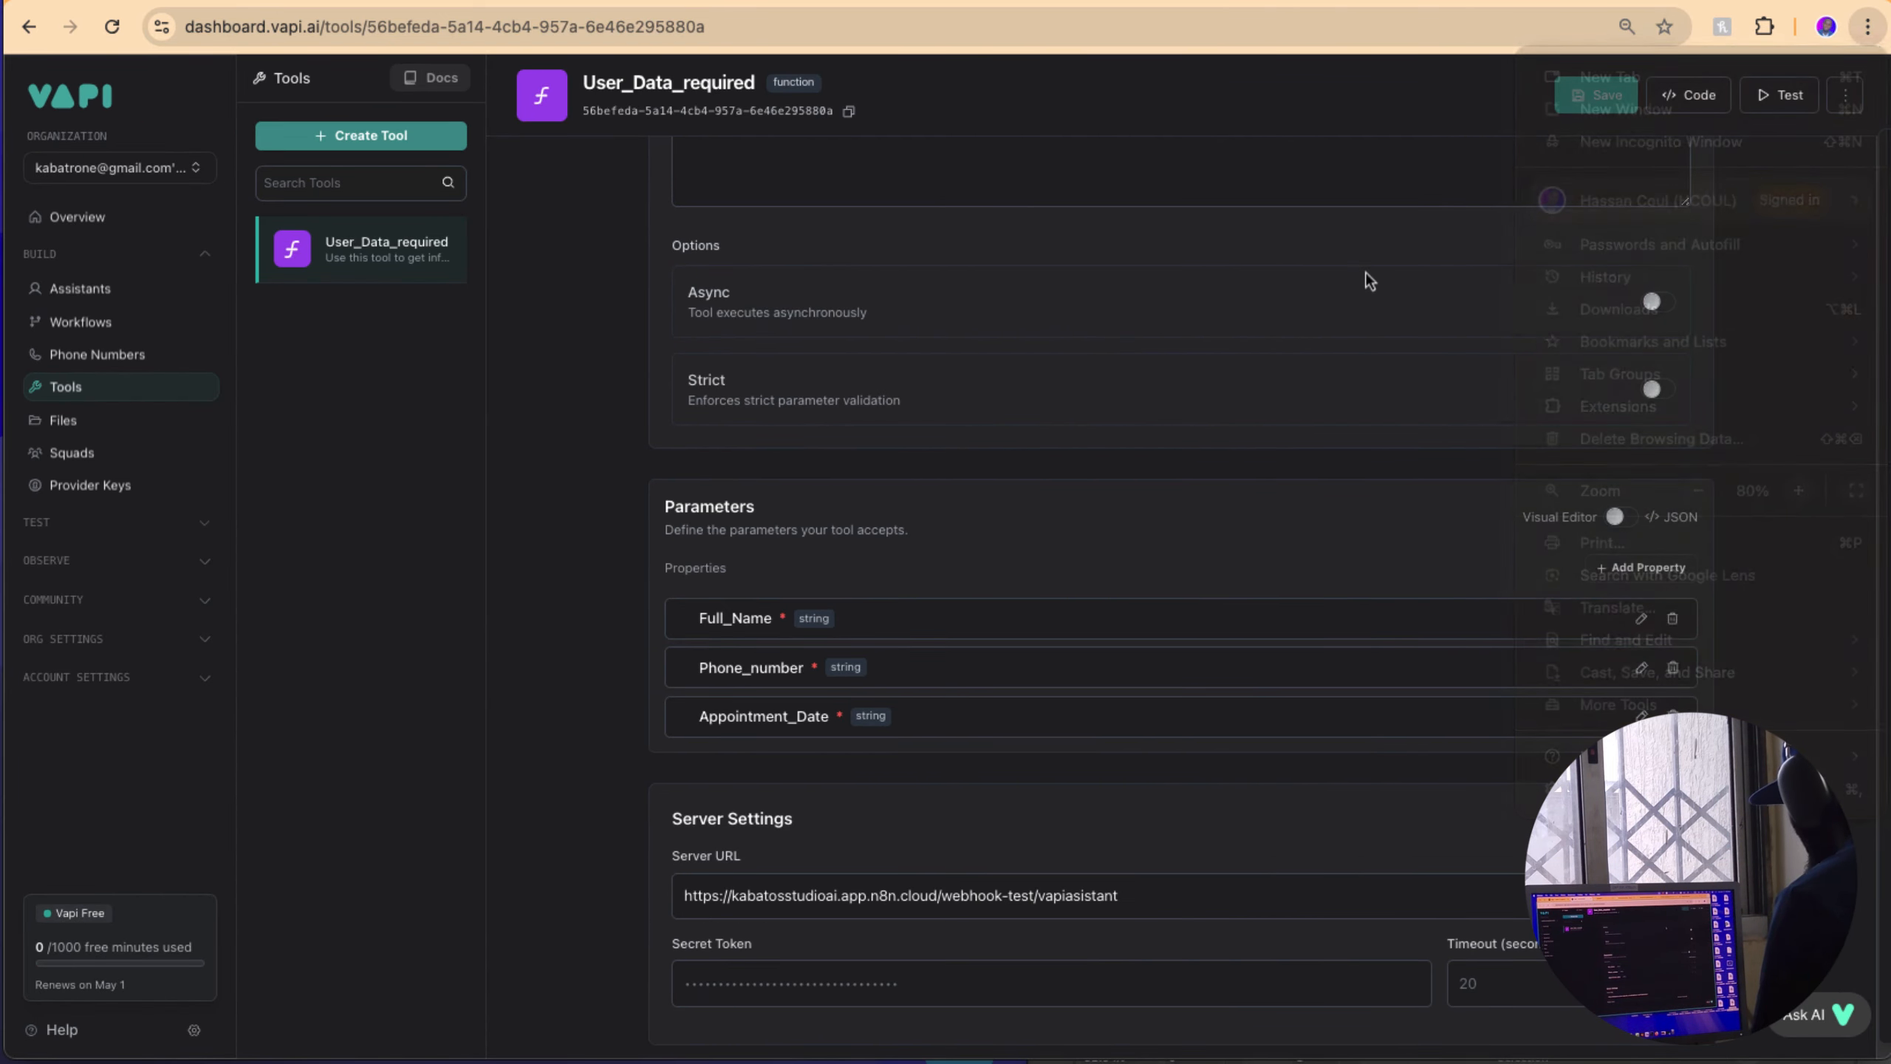
pyautogui.scroll(3, 1367, 272)
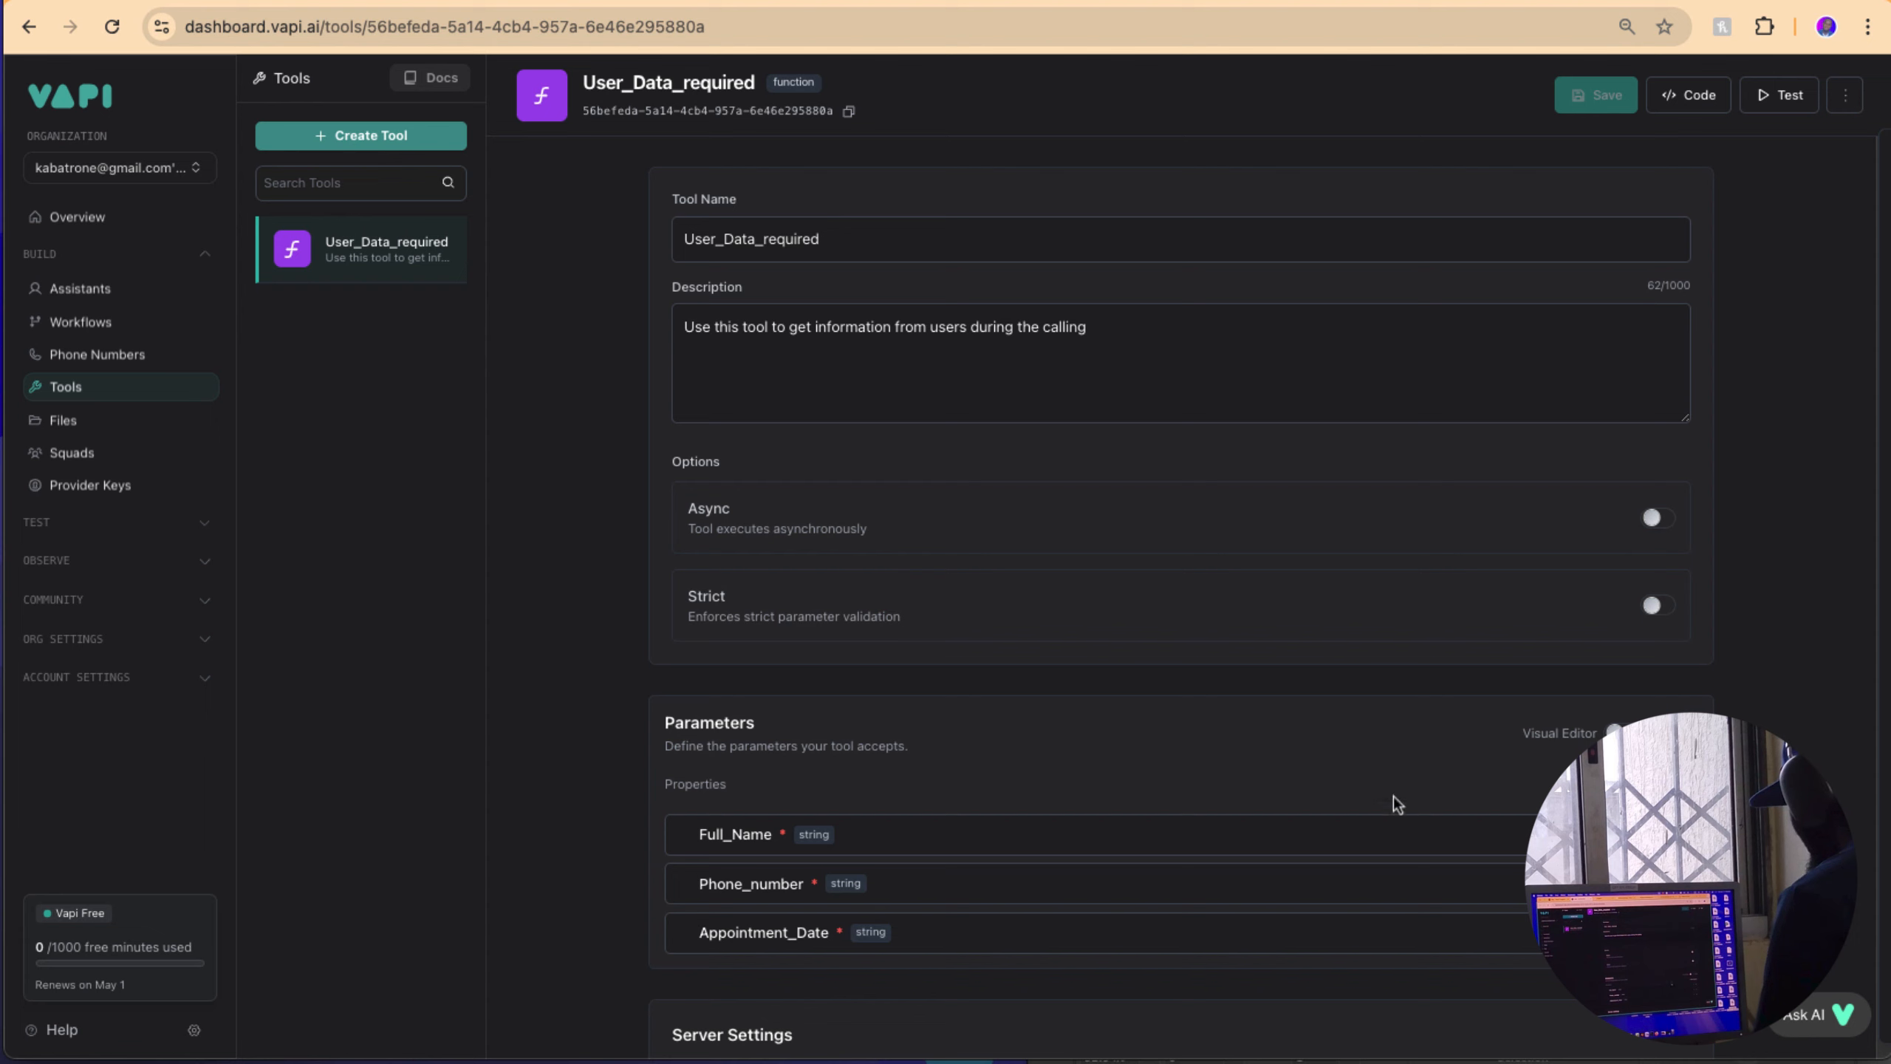
# Step: Try to take a scrolling capture of the User_Data_required tool page with Shottr
pyautogui.click(1373, 0)
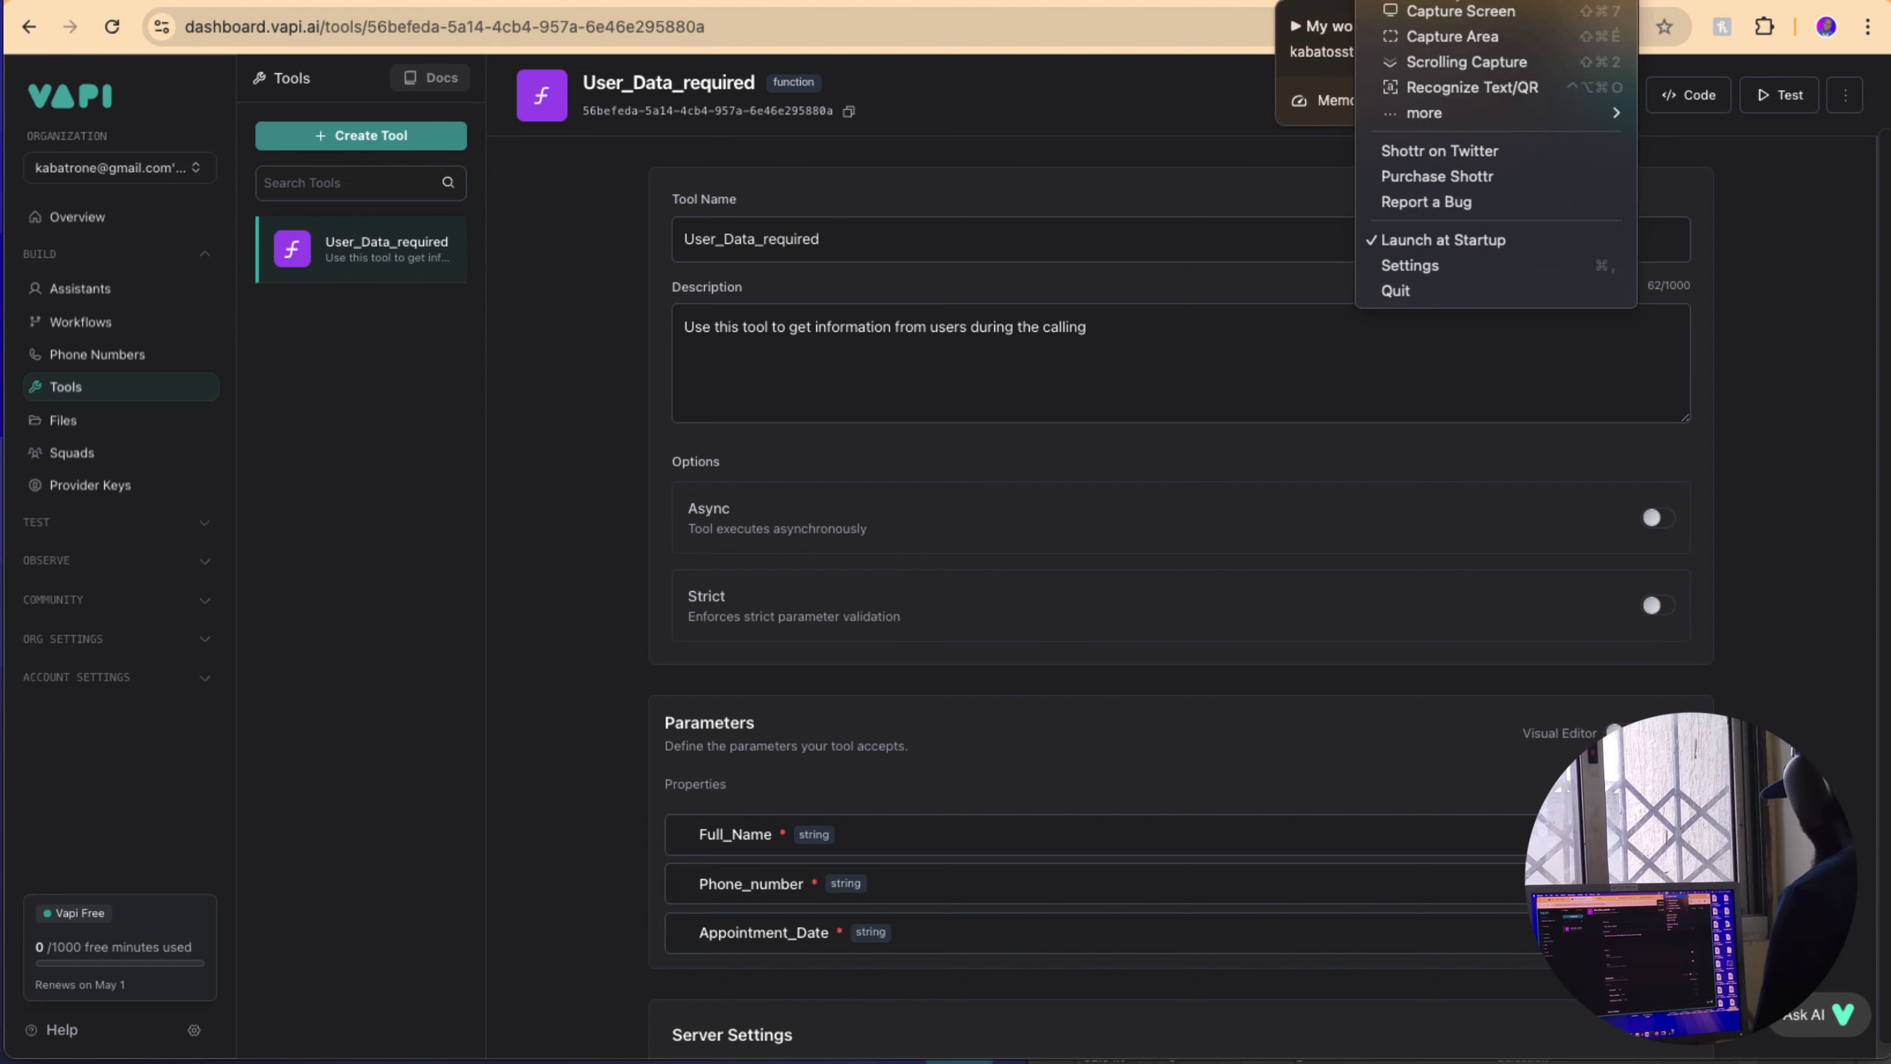
pyautogui.click(1195, 191)
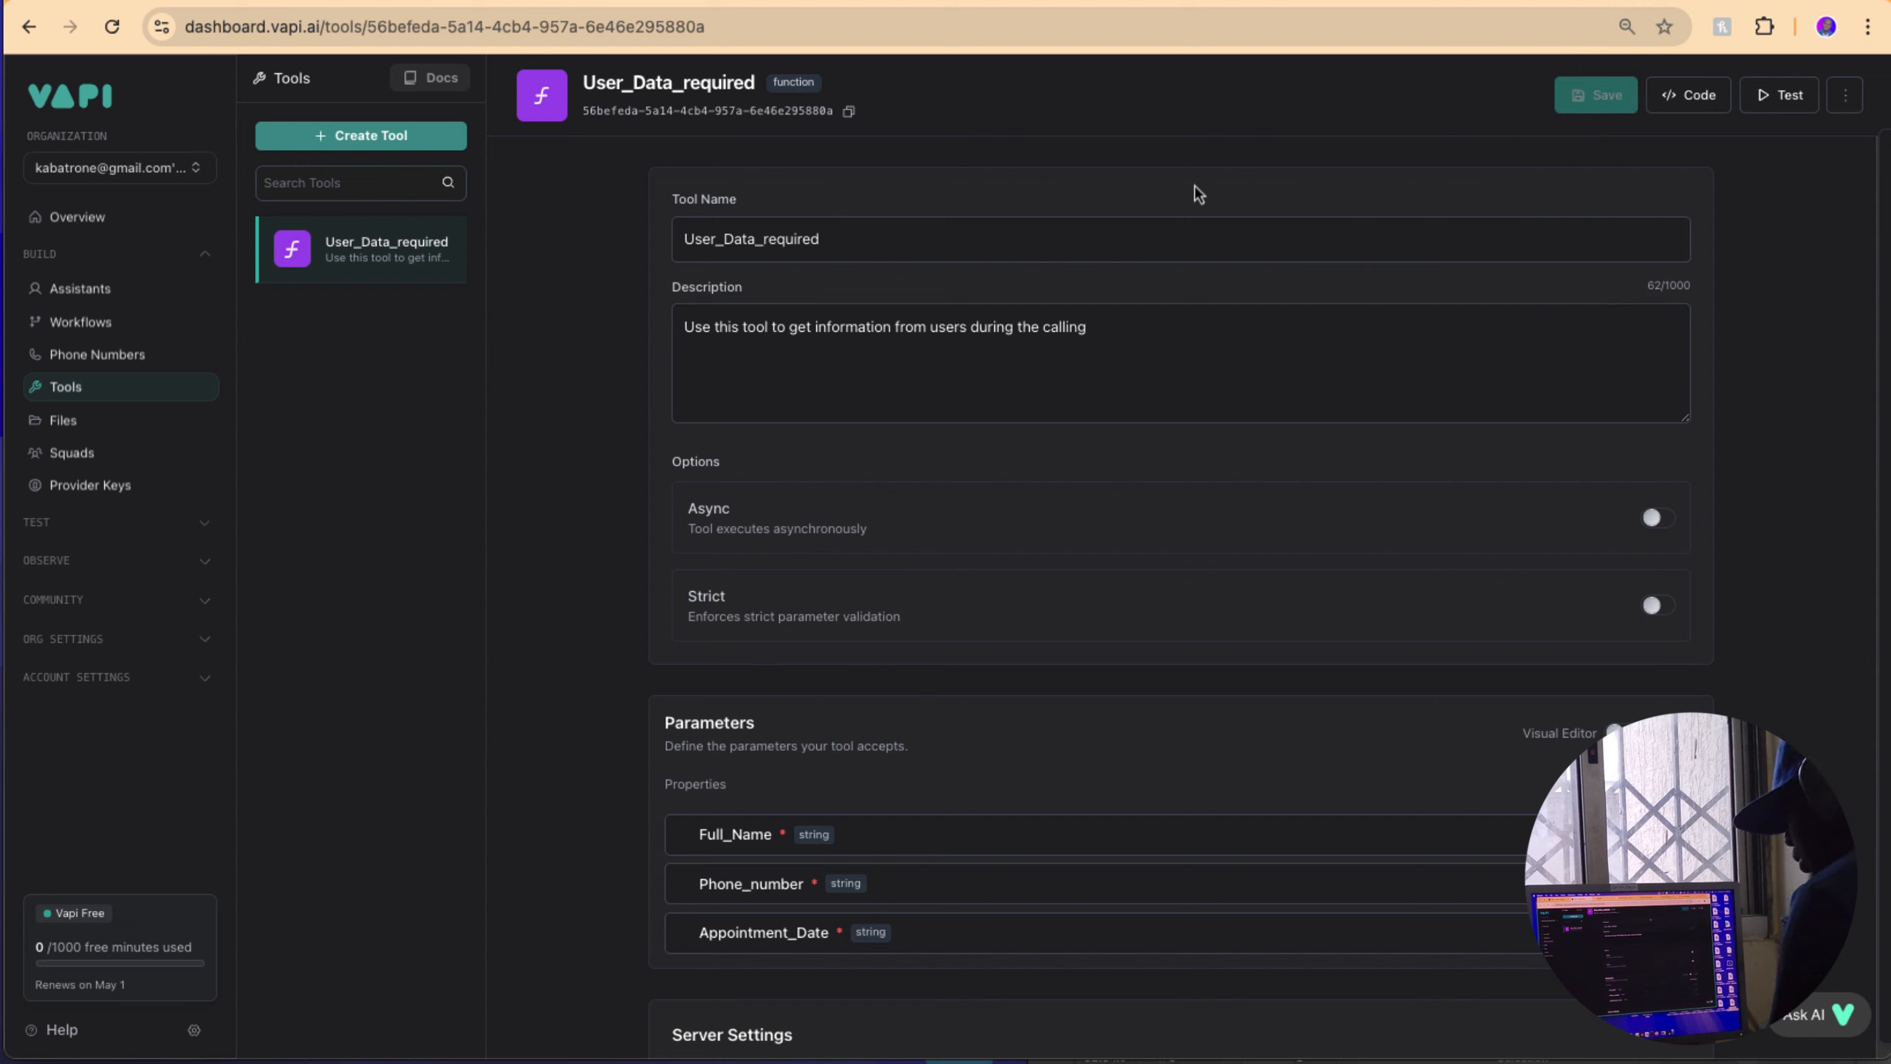
pyautogui.press('shift+super+4')
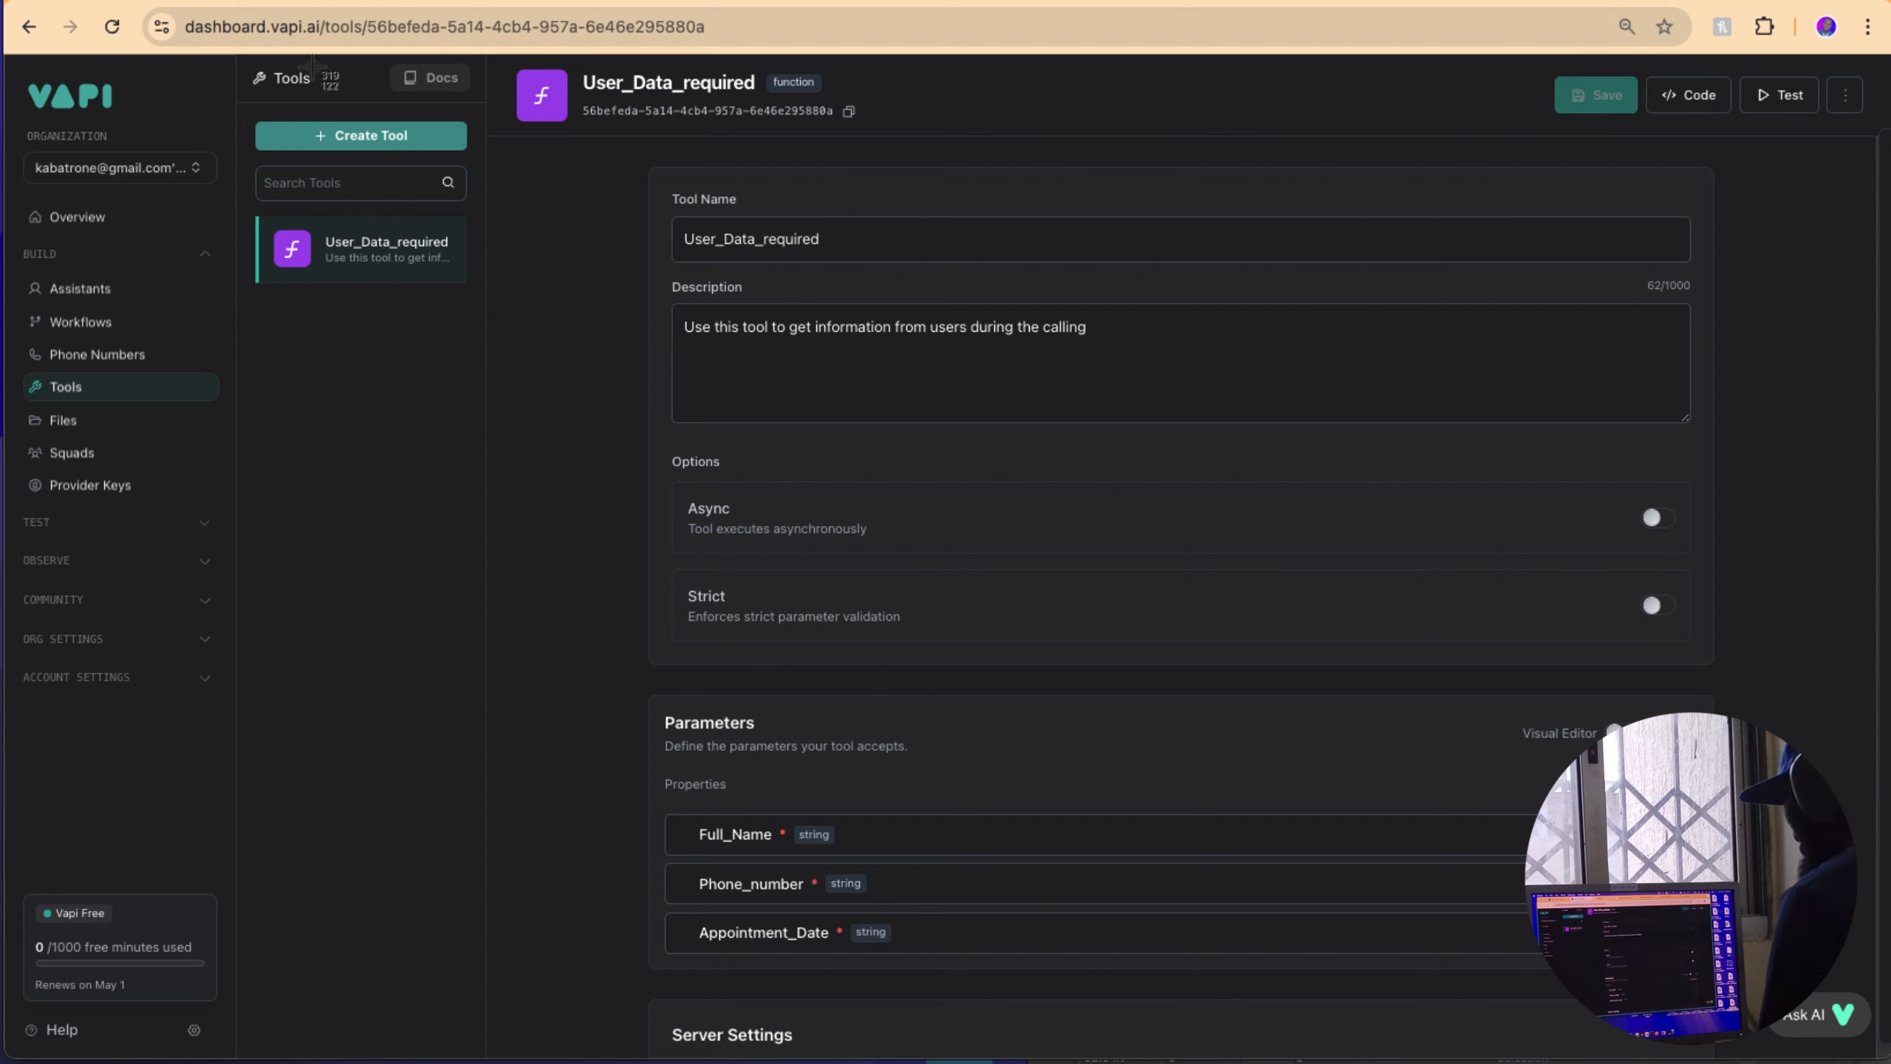
pyautogui.moveTo(16, 49); pyautogui.dragTo(1869, 1056)
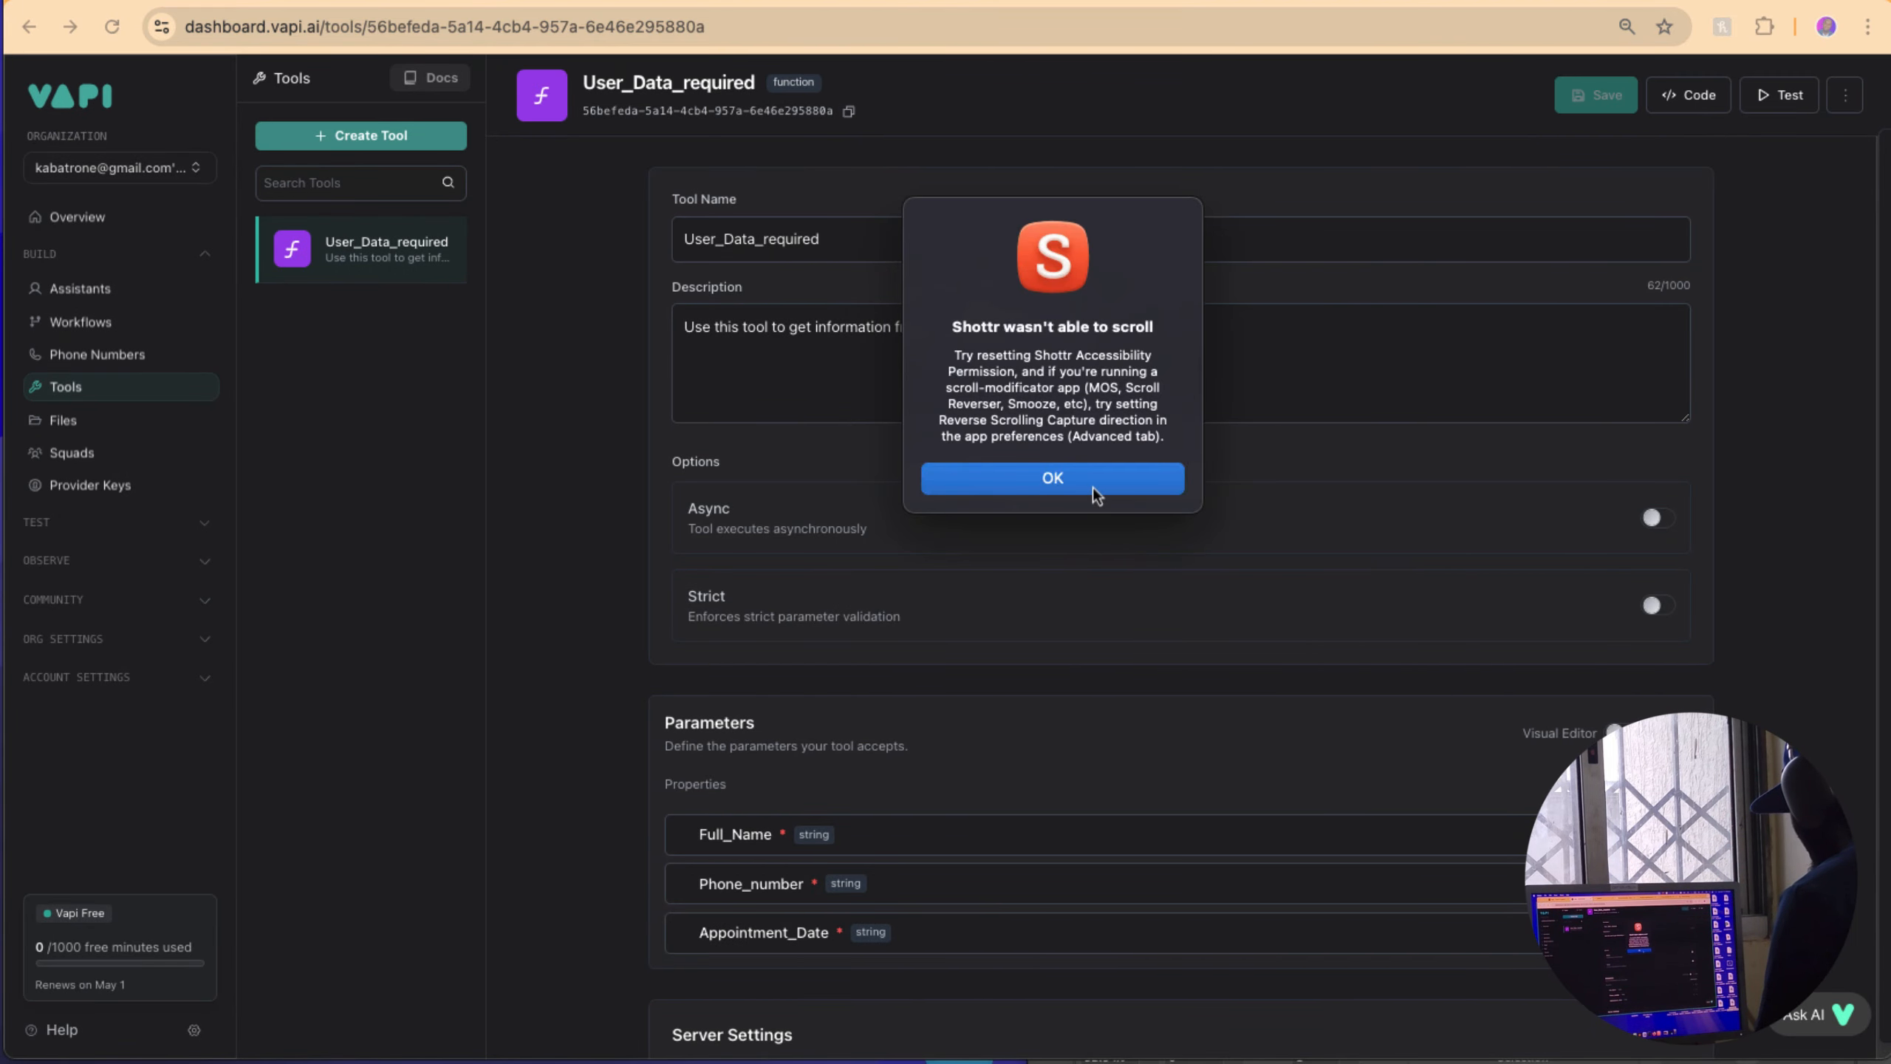
pyautogui.click(1093, 488)
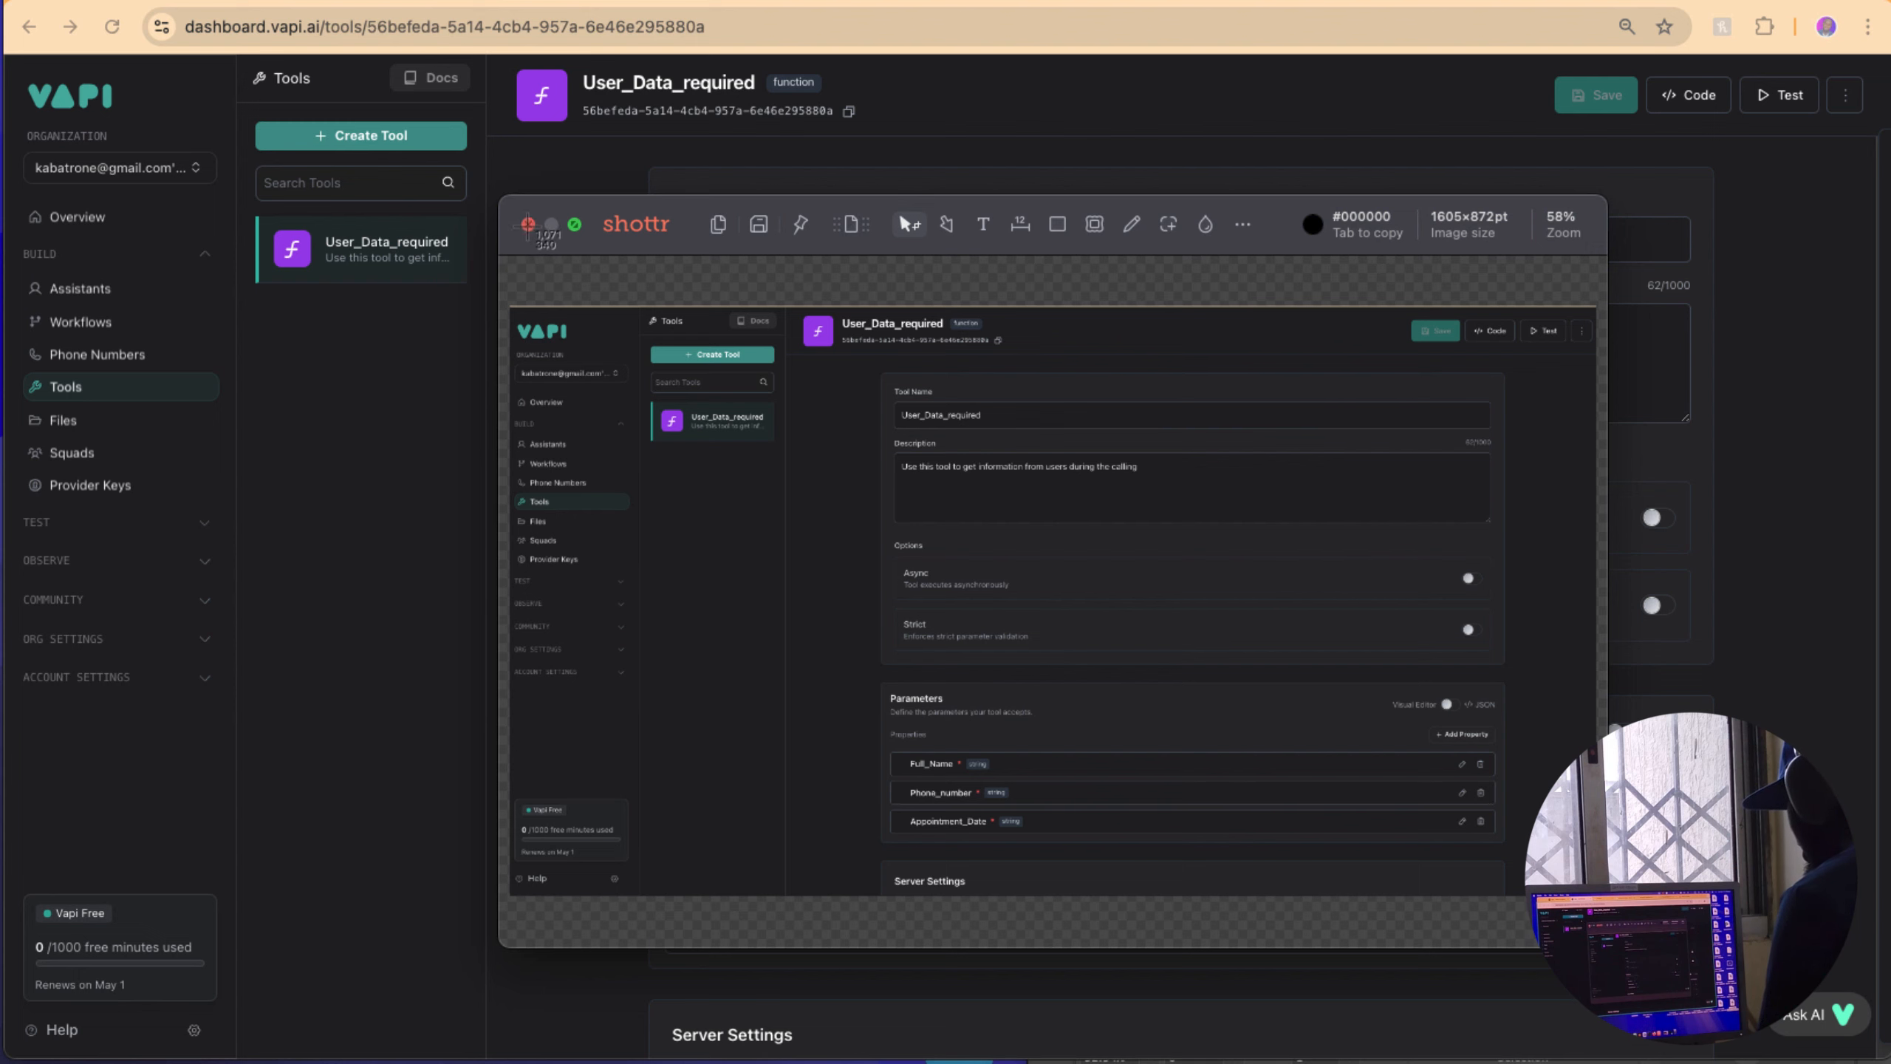
pyautogui.press('Escape')
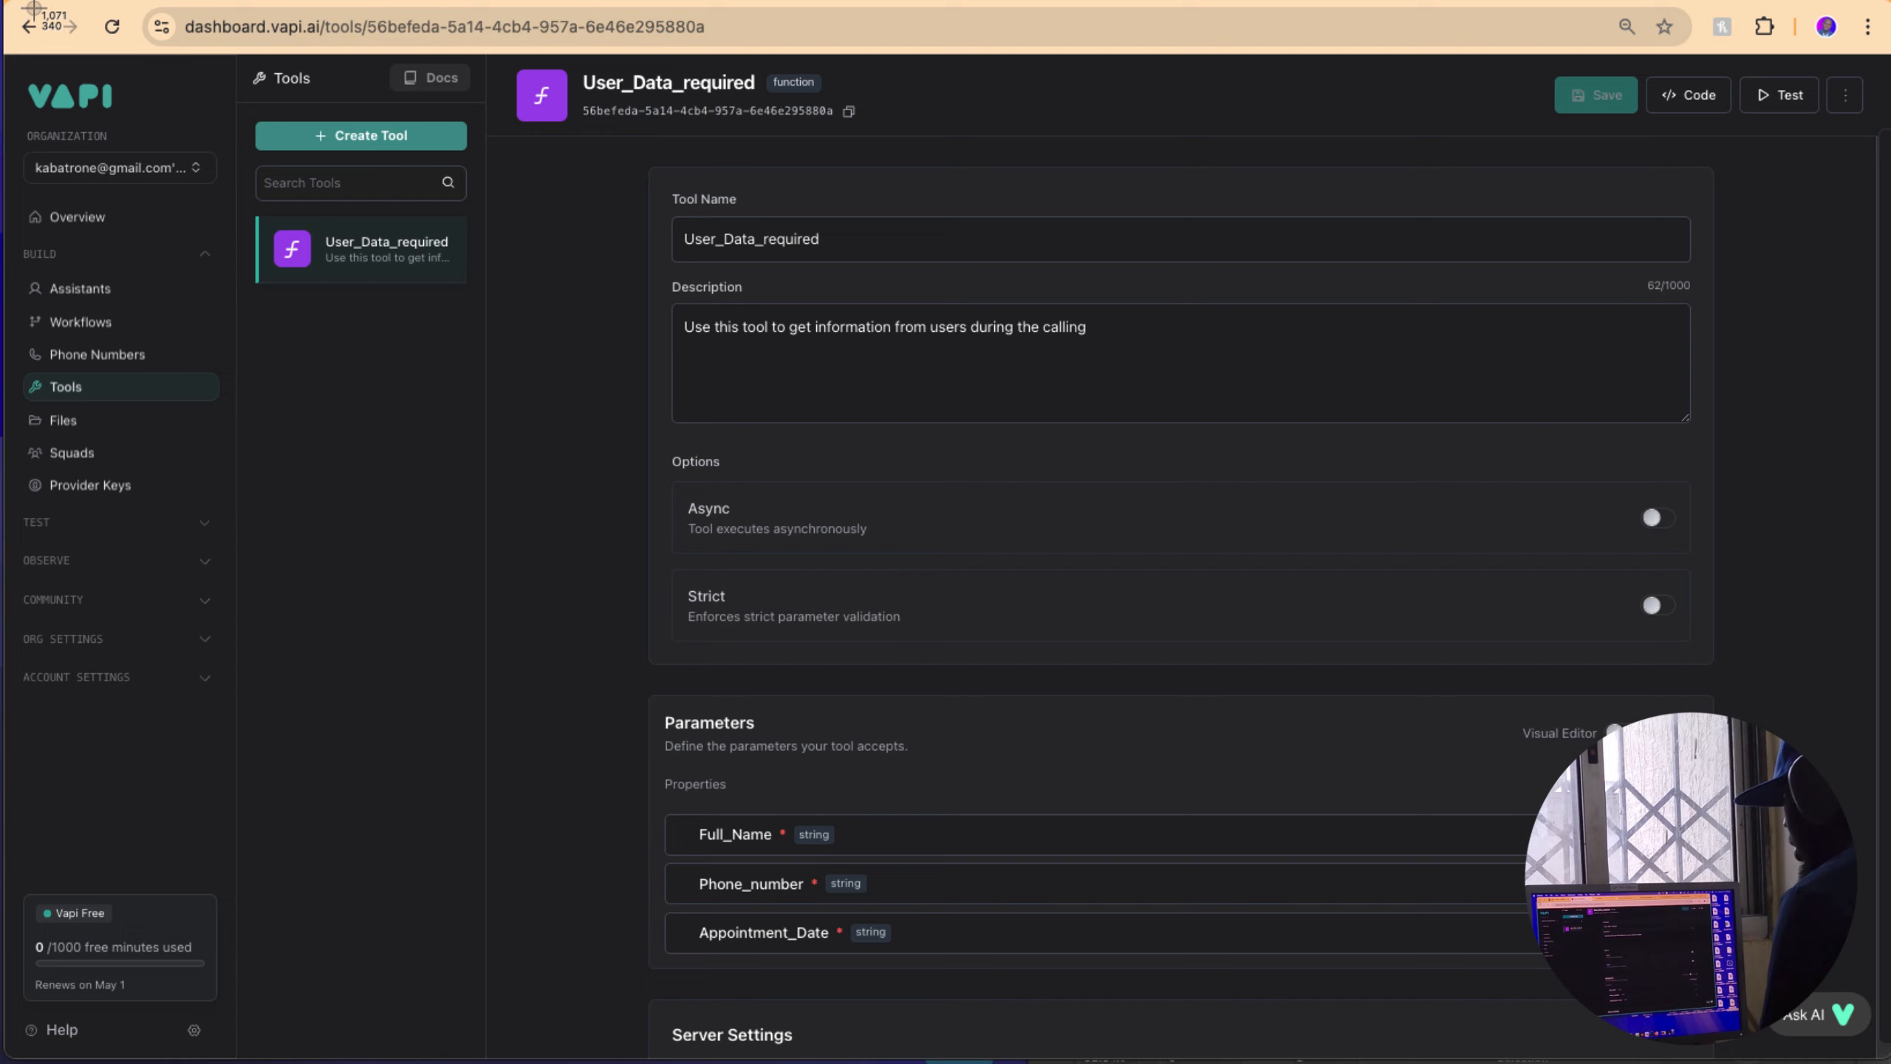
# Step: Take a scrolling capture of the whole User_Data_required page down to the Request Failed message and attach it to the ChatGPT message
pyautogui.moveTo(8, 5); pyautogui.dragTo(1887, 1060)
pyautogui.scroll(-15, 1176, 596)
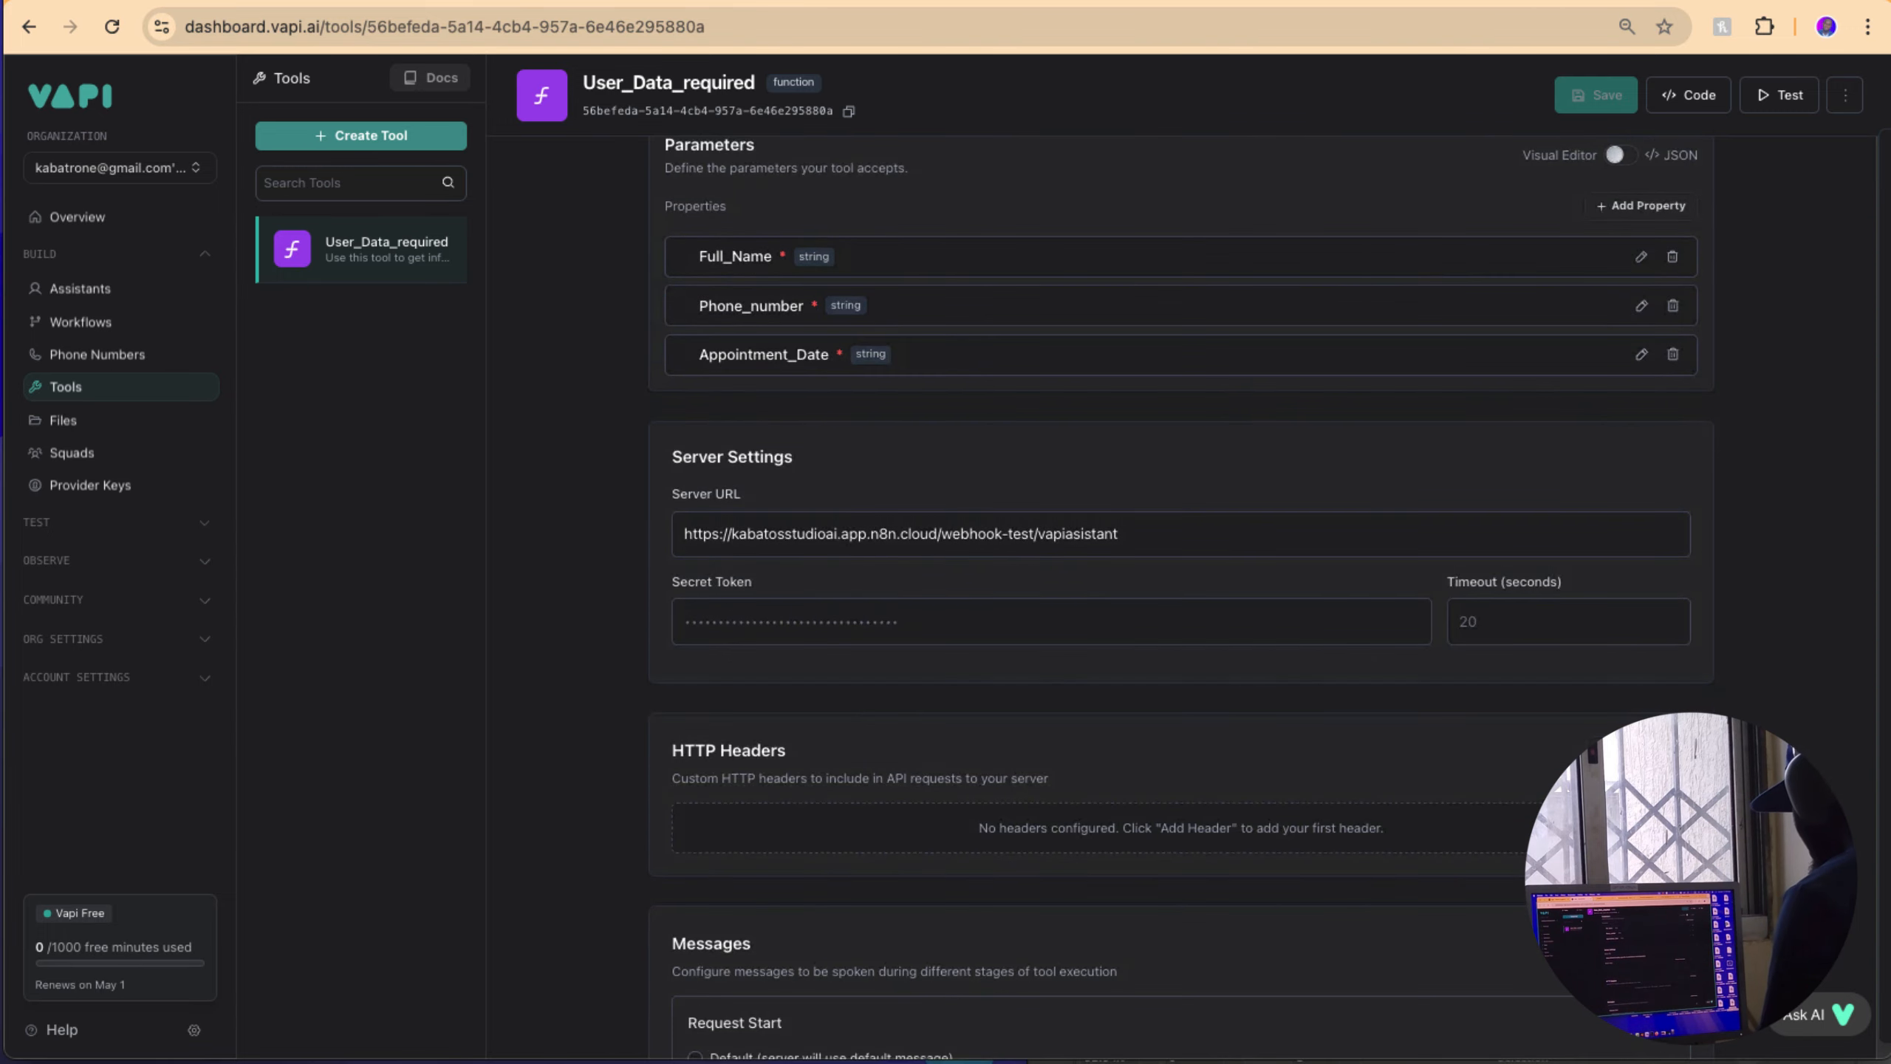
pyautogui.scroll(-3, 1176, 596)
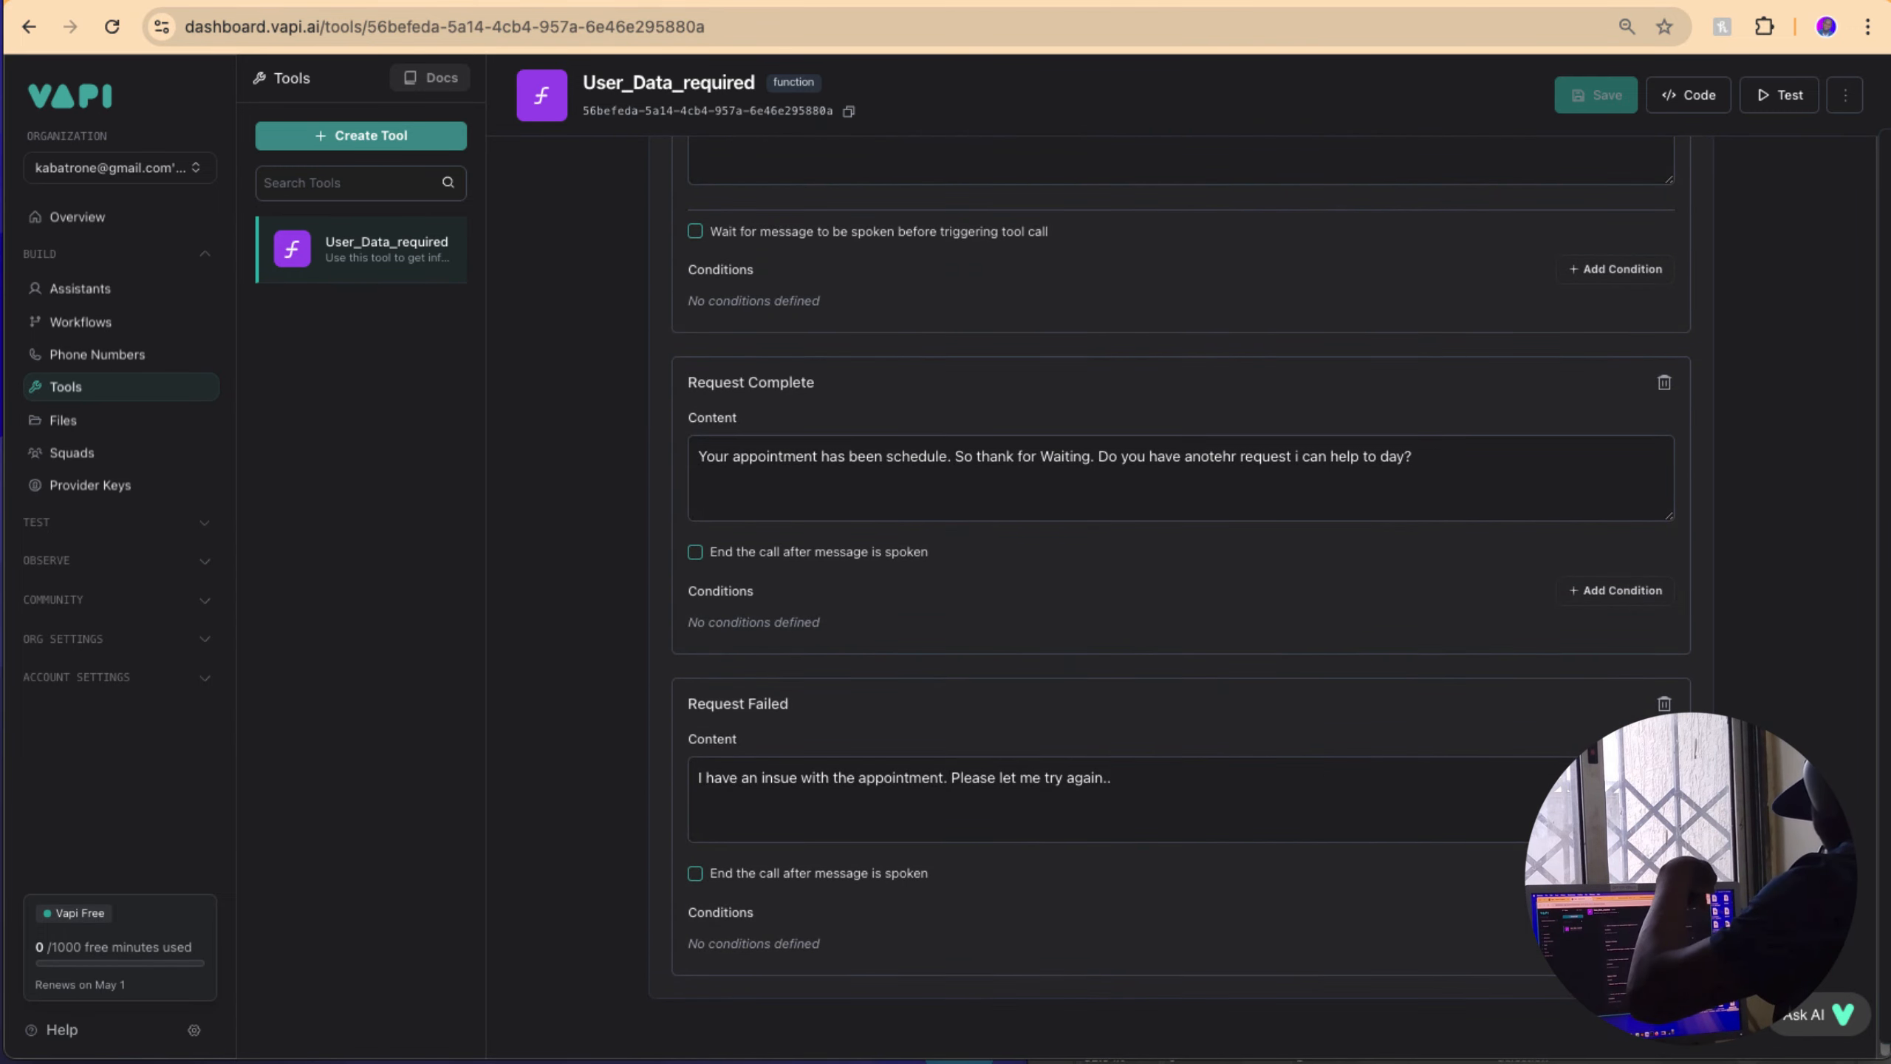
pyautogui.press('Return')
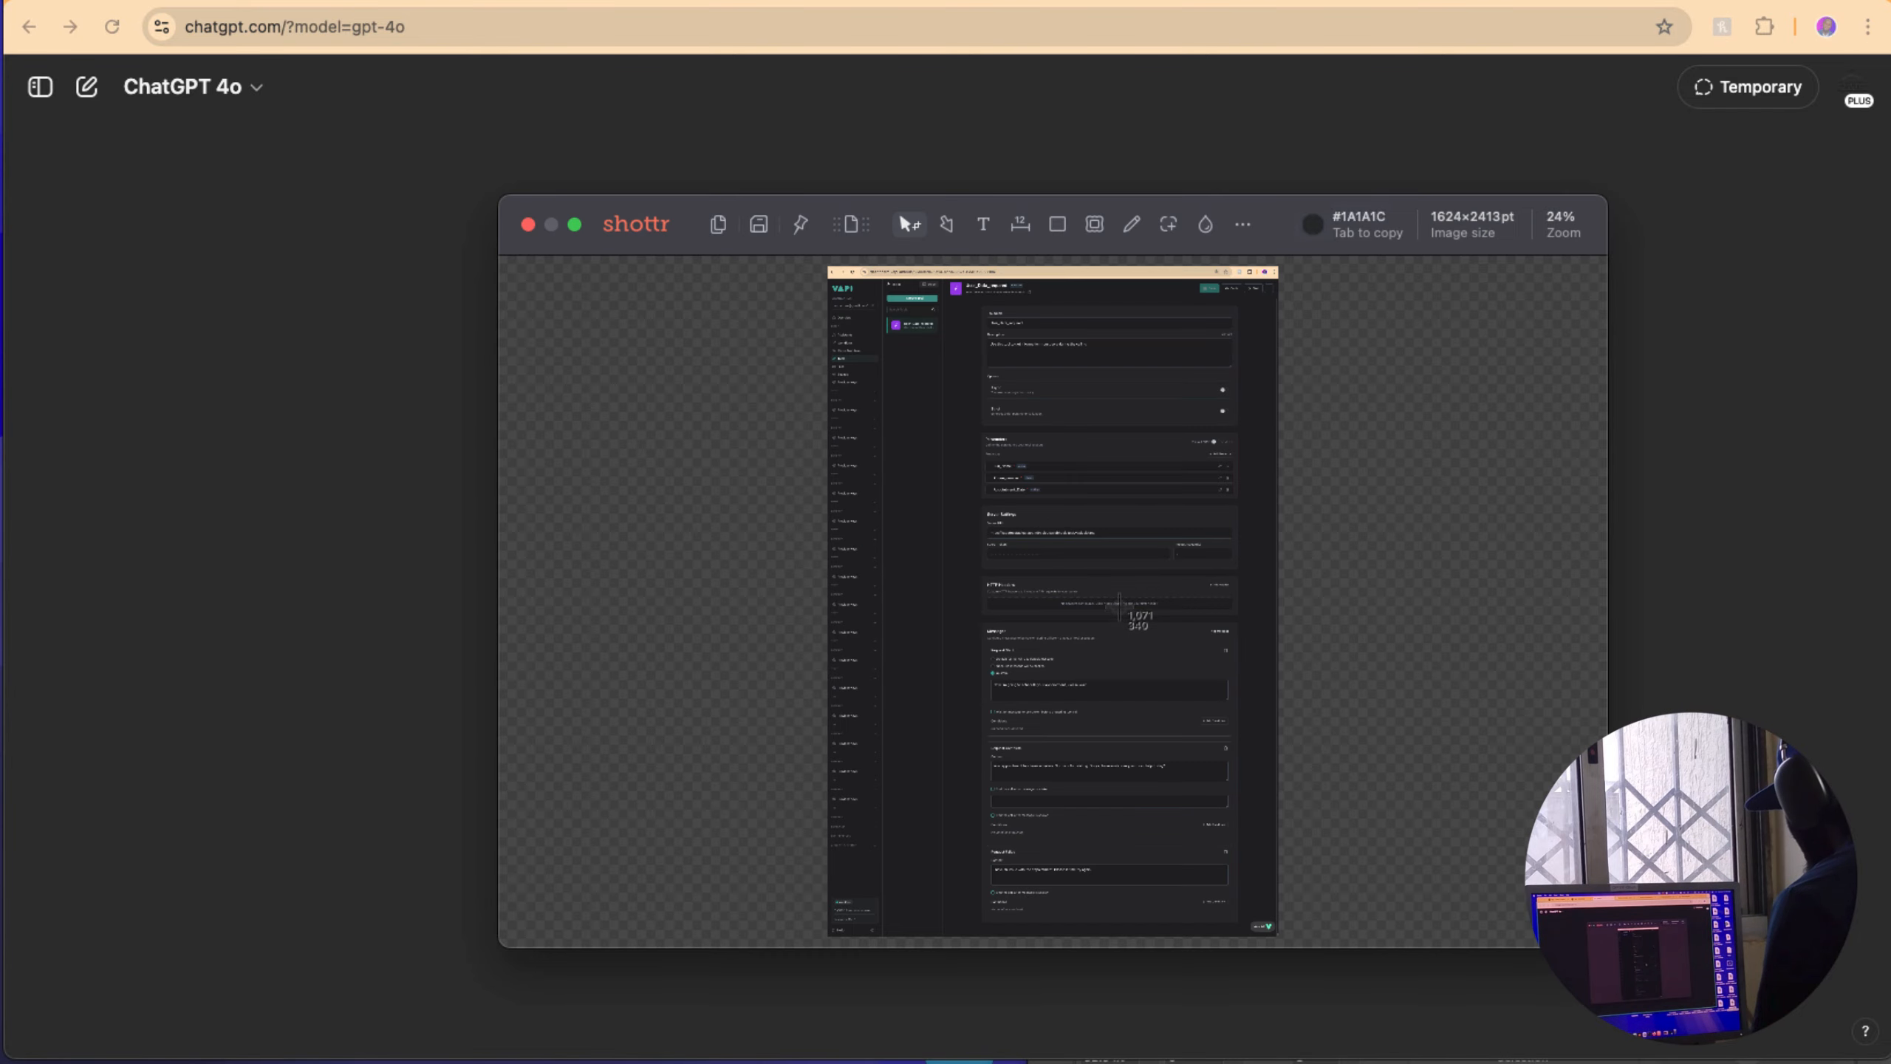
pyautogui.moveTo(570, 328); pyautogui.dragTo(704, 538)
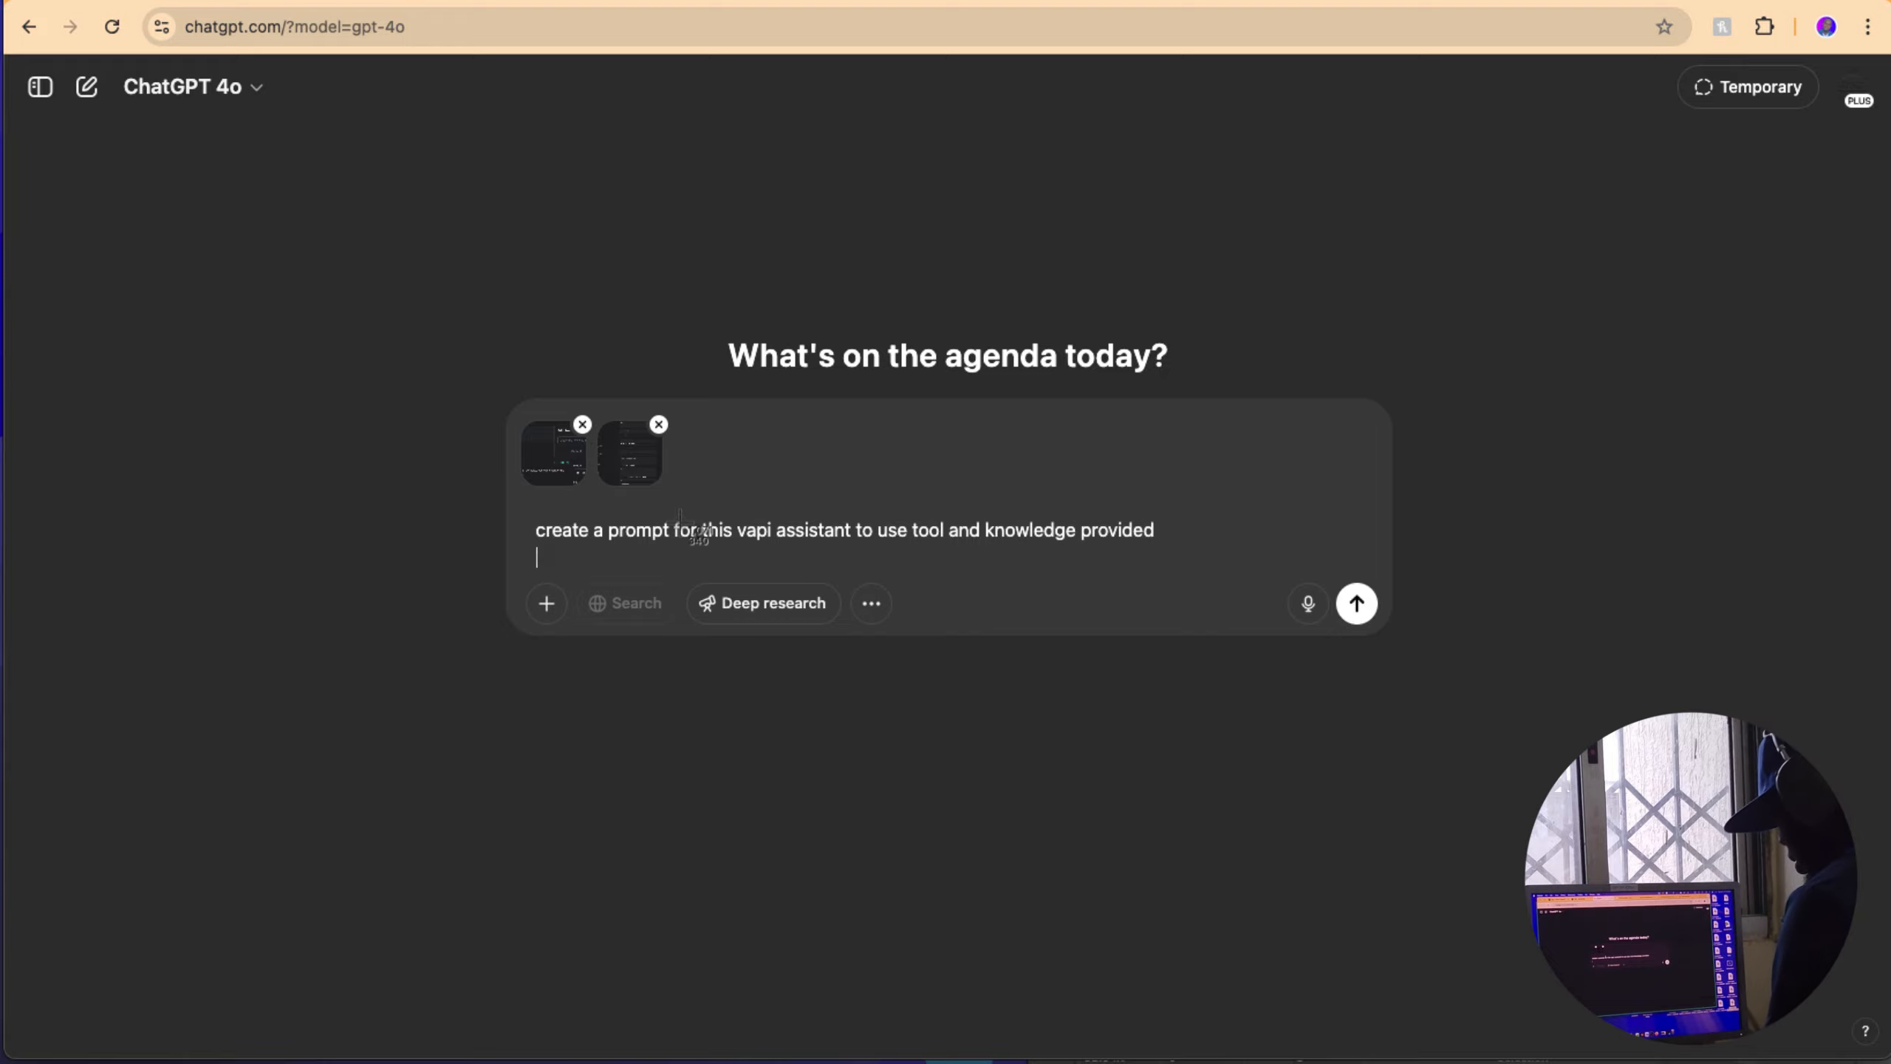
pyautogui.hotkey('shift', 'Return')
pyautogui.write('th')
pyautogui.press('BackSpace')
pyautogui.press('BackSpace')
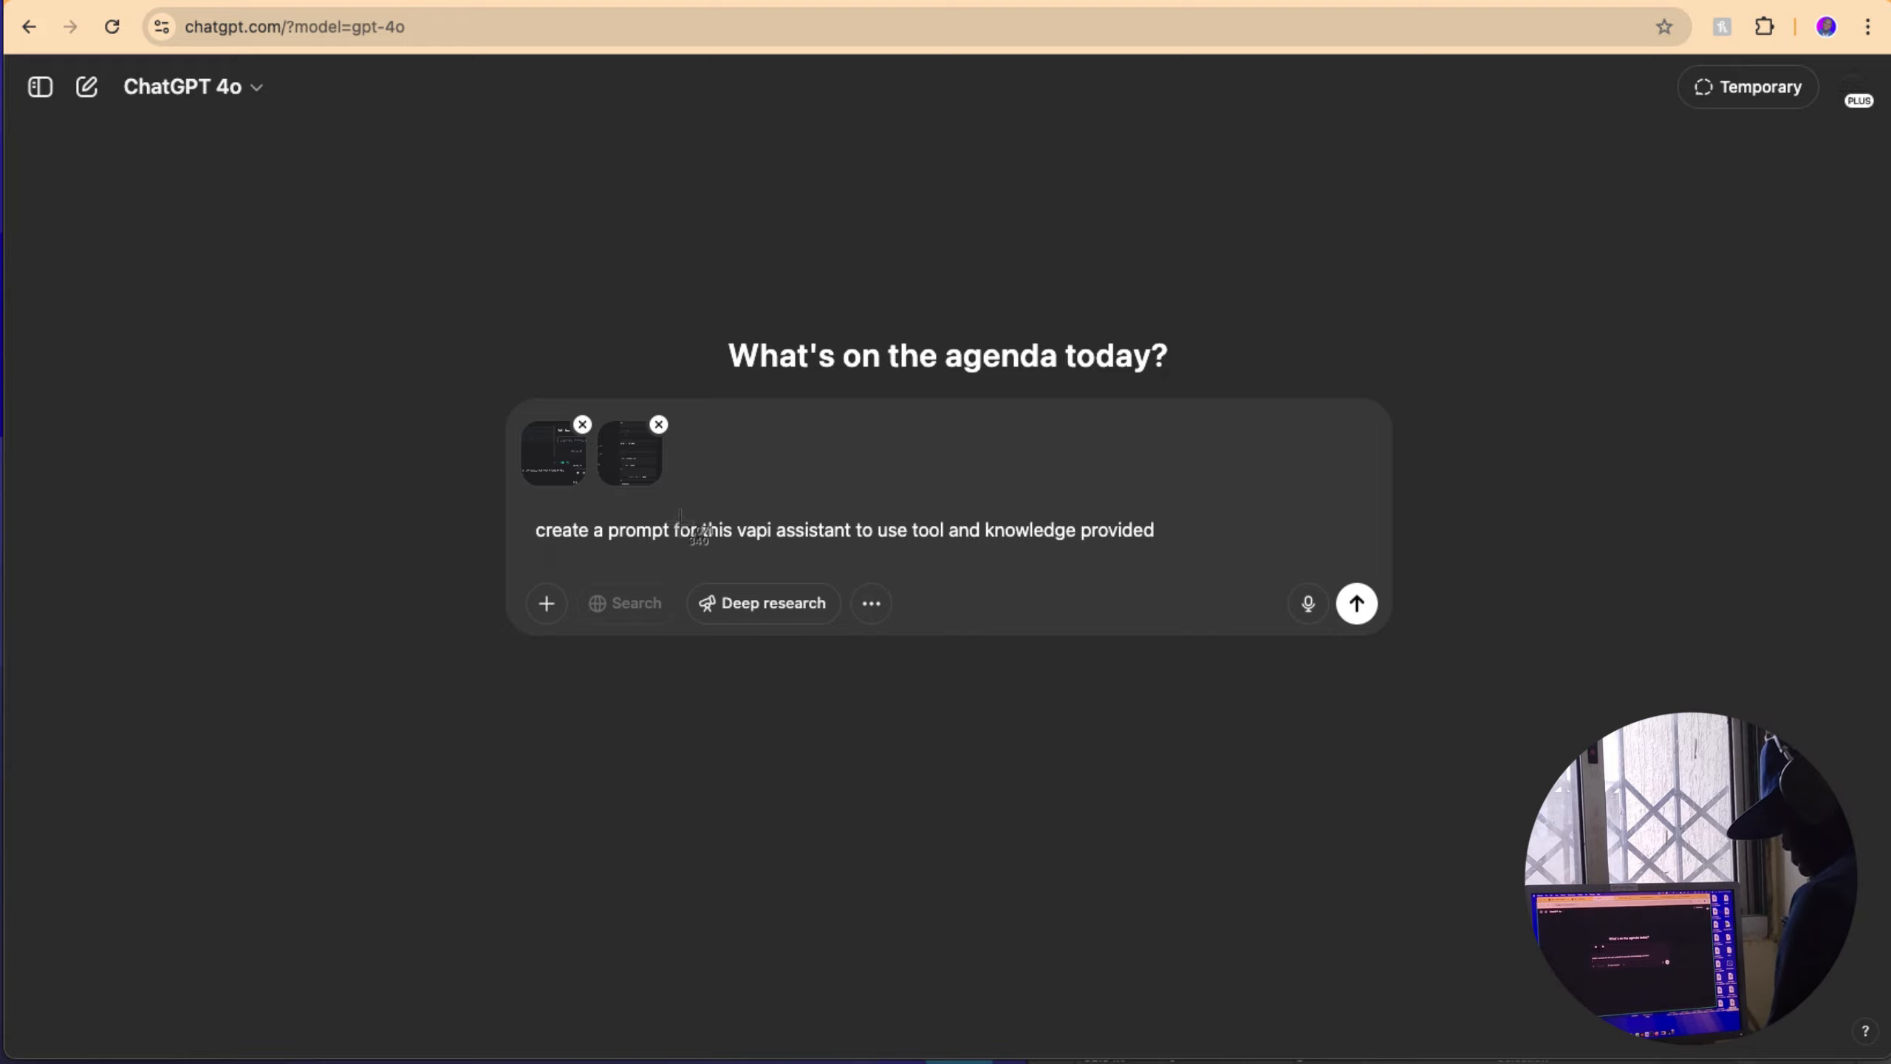
pyautogui.write('Took')
pyautogui.press('BackSpace')
pyautogui.press('BackSpace')
pyautogui.press('BackSpace')
pyautogui.press('BackSpace')
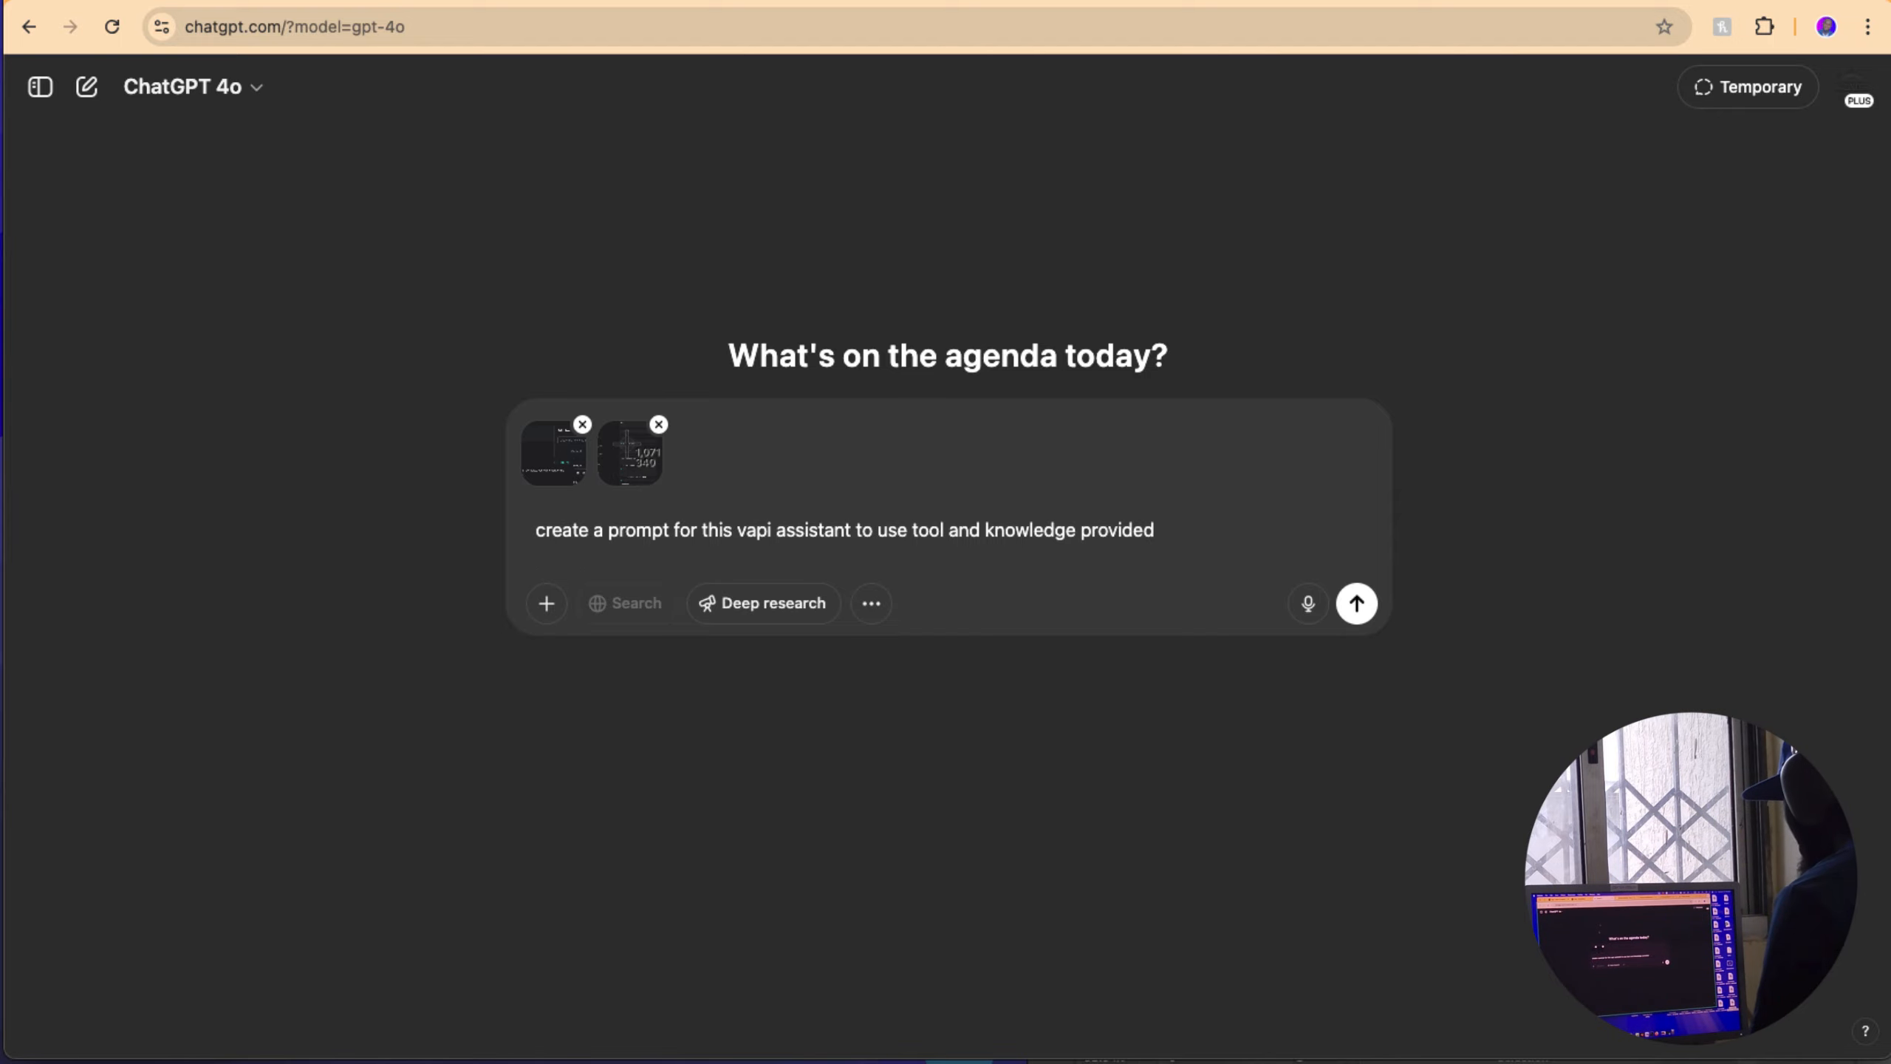
# Step: Capture a screenshot of the MasterpiecesKnowledgeBase.docx.pdf file details on Vapi's Files page
pyautogui.hotkey('ctrl', 'Tab')
pyautogui.scroll(20, 796, 385)
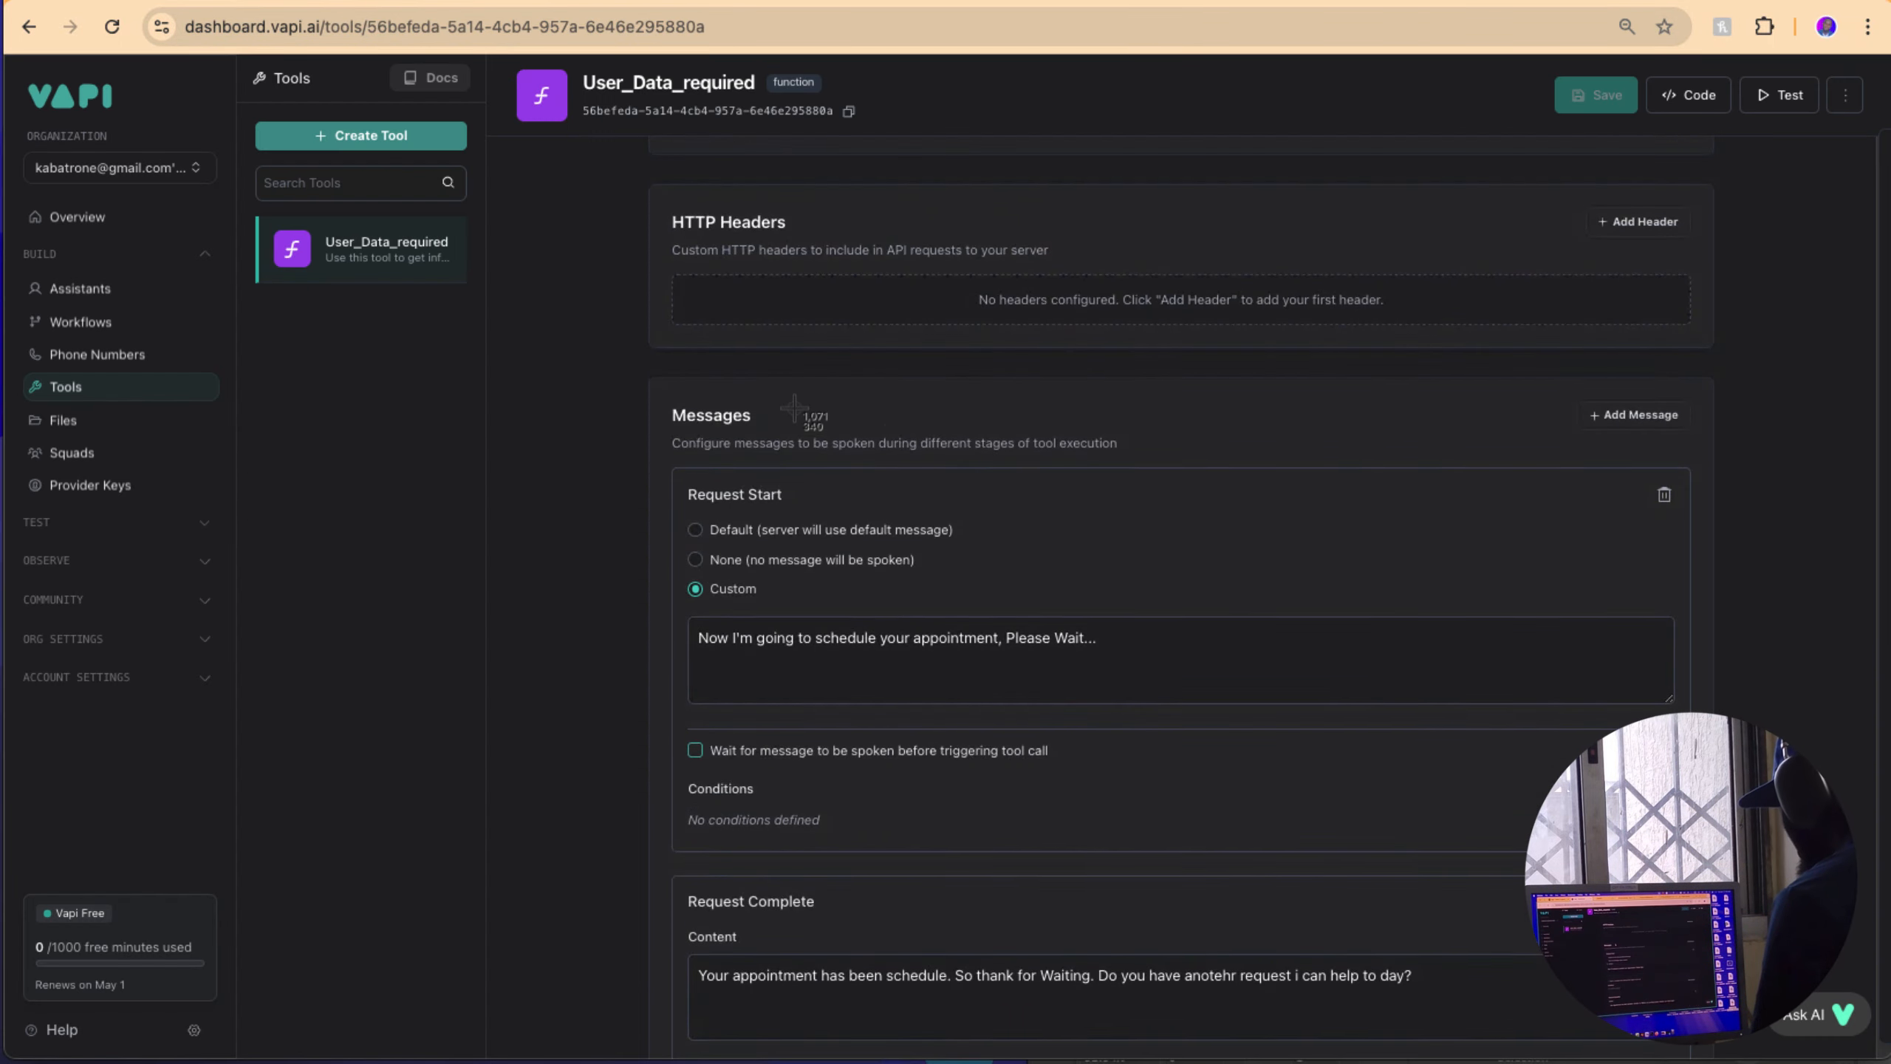
pyautogui.scroll(-20, 780, 401)
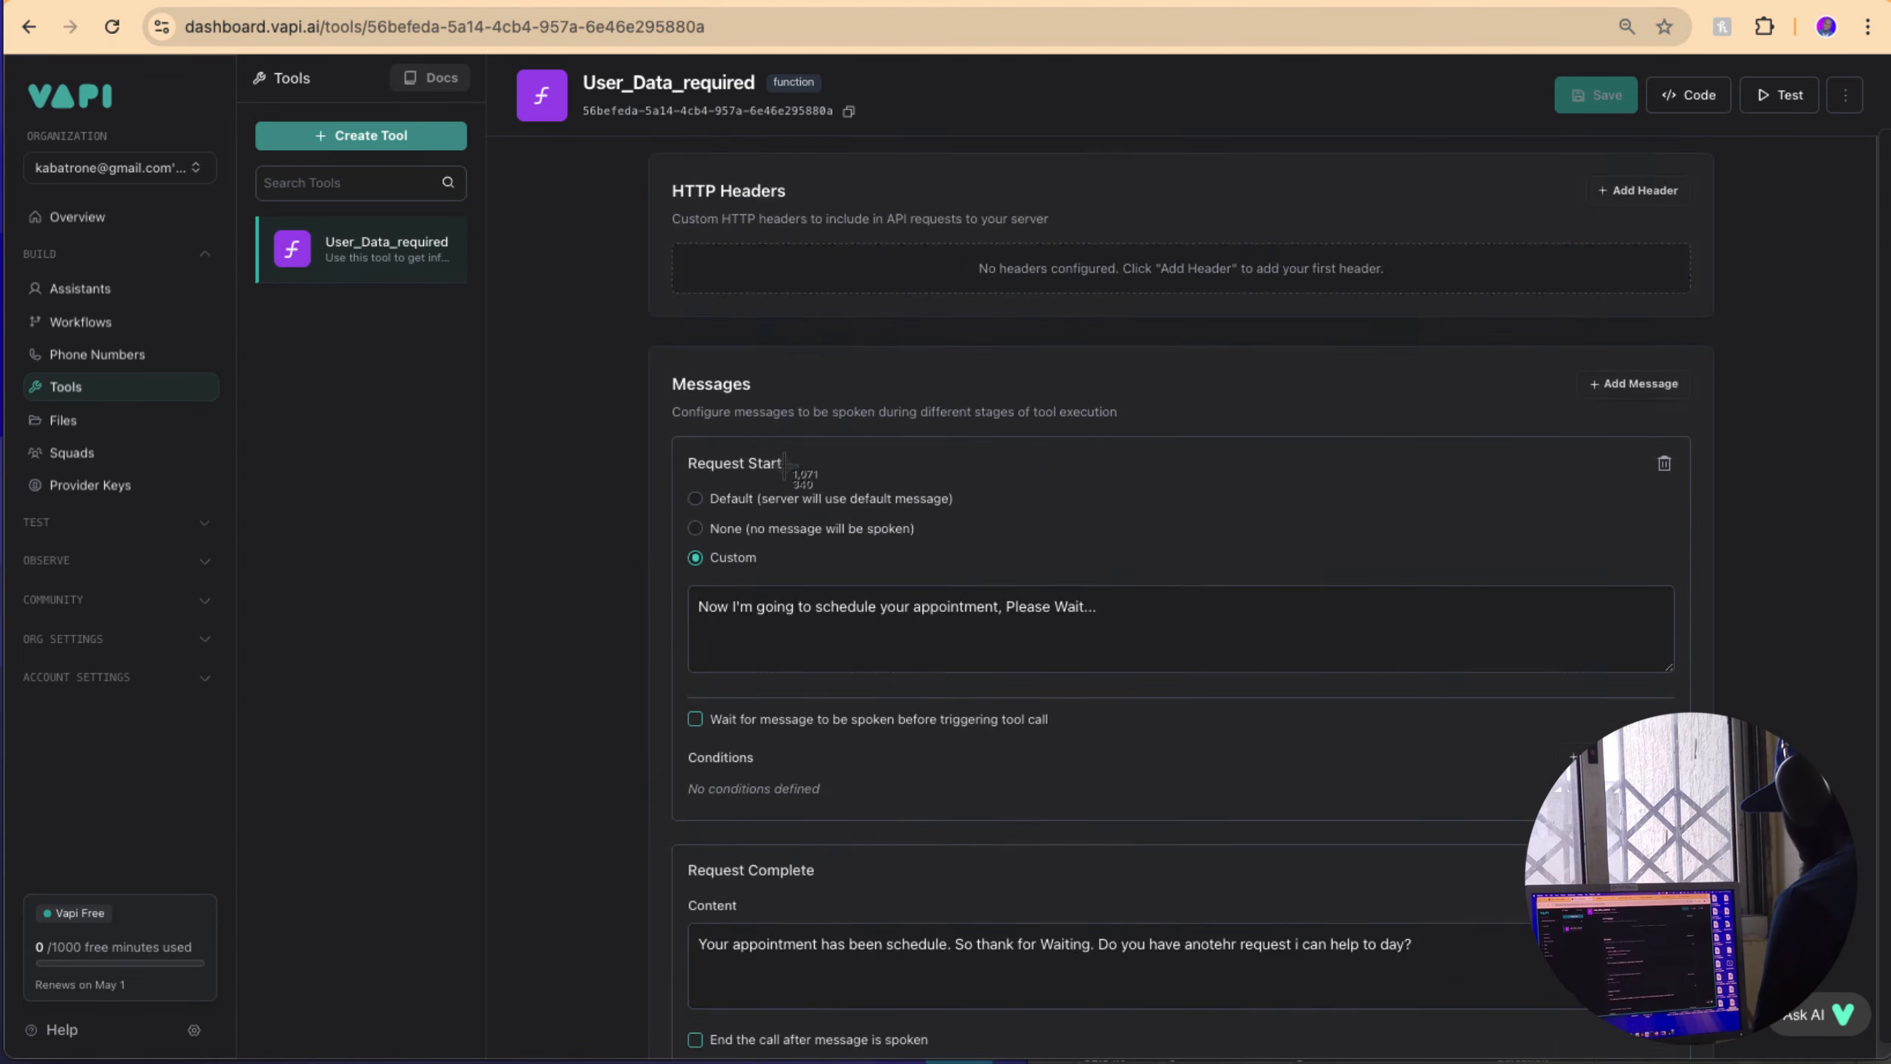
pyautogui.scroll(4, 783, 466)
pyautogui.scroll(10, 784, 466)
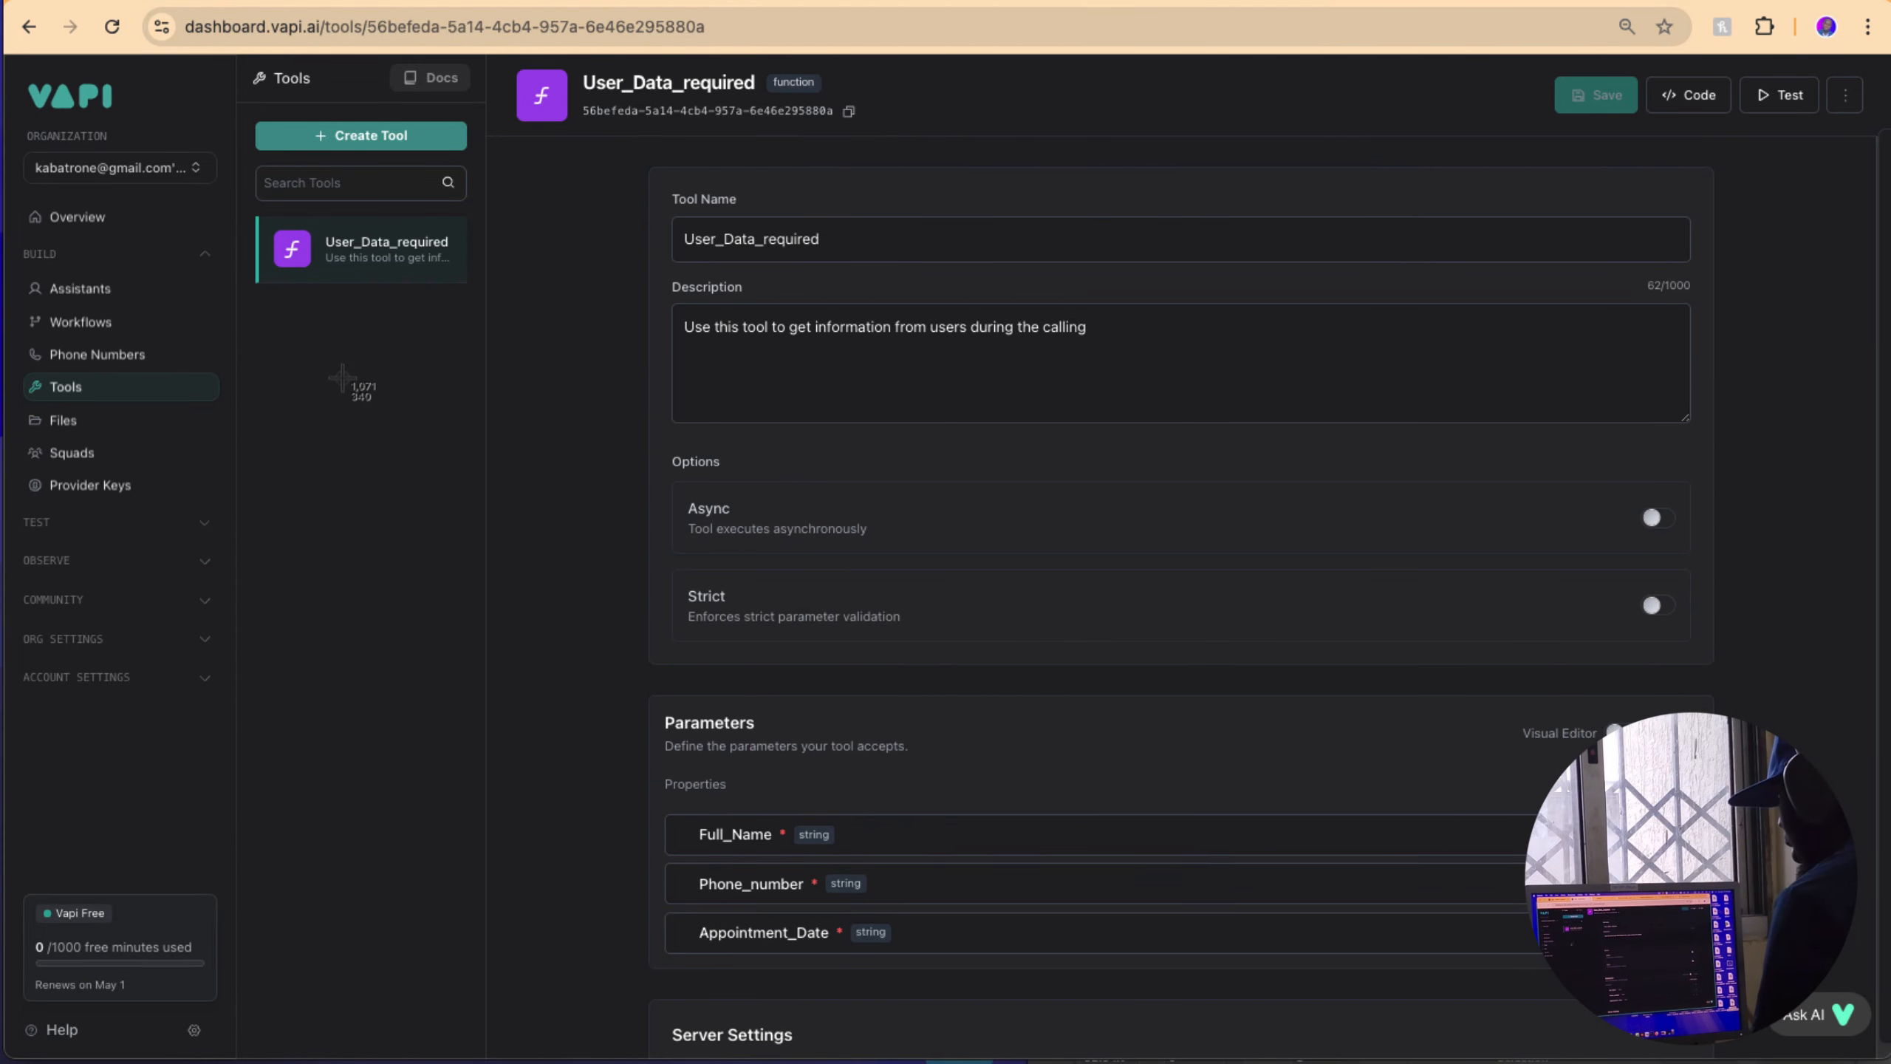
pyautogui.click(89, 420)
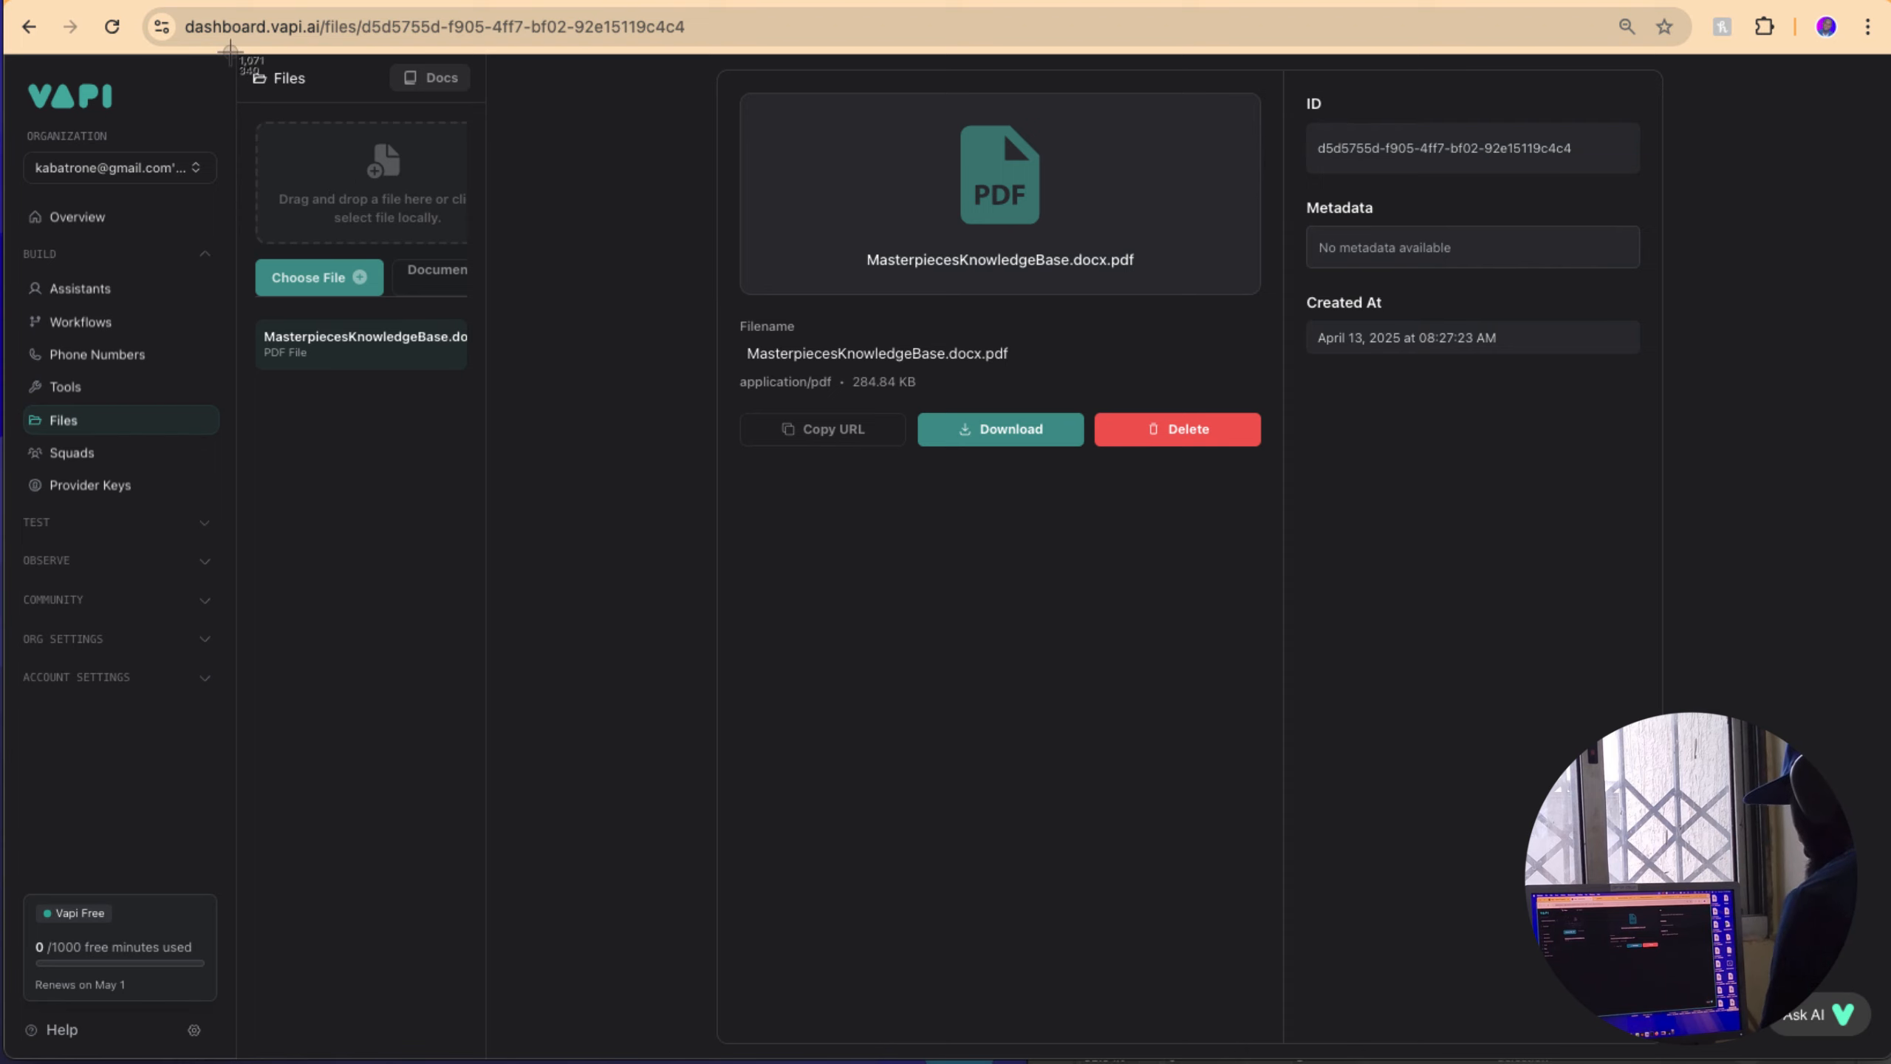
pyautogui.moveTo(231, 53); pyautogui.dragTo(1287, 639)
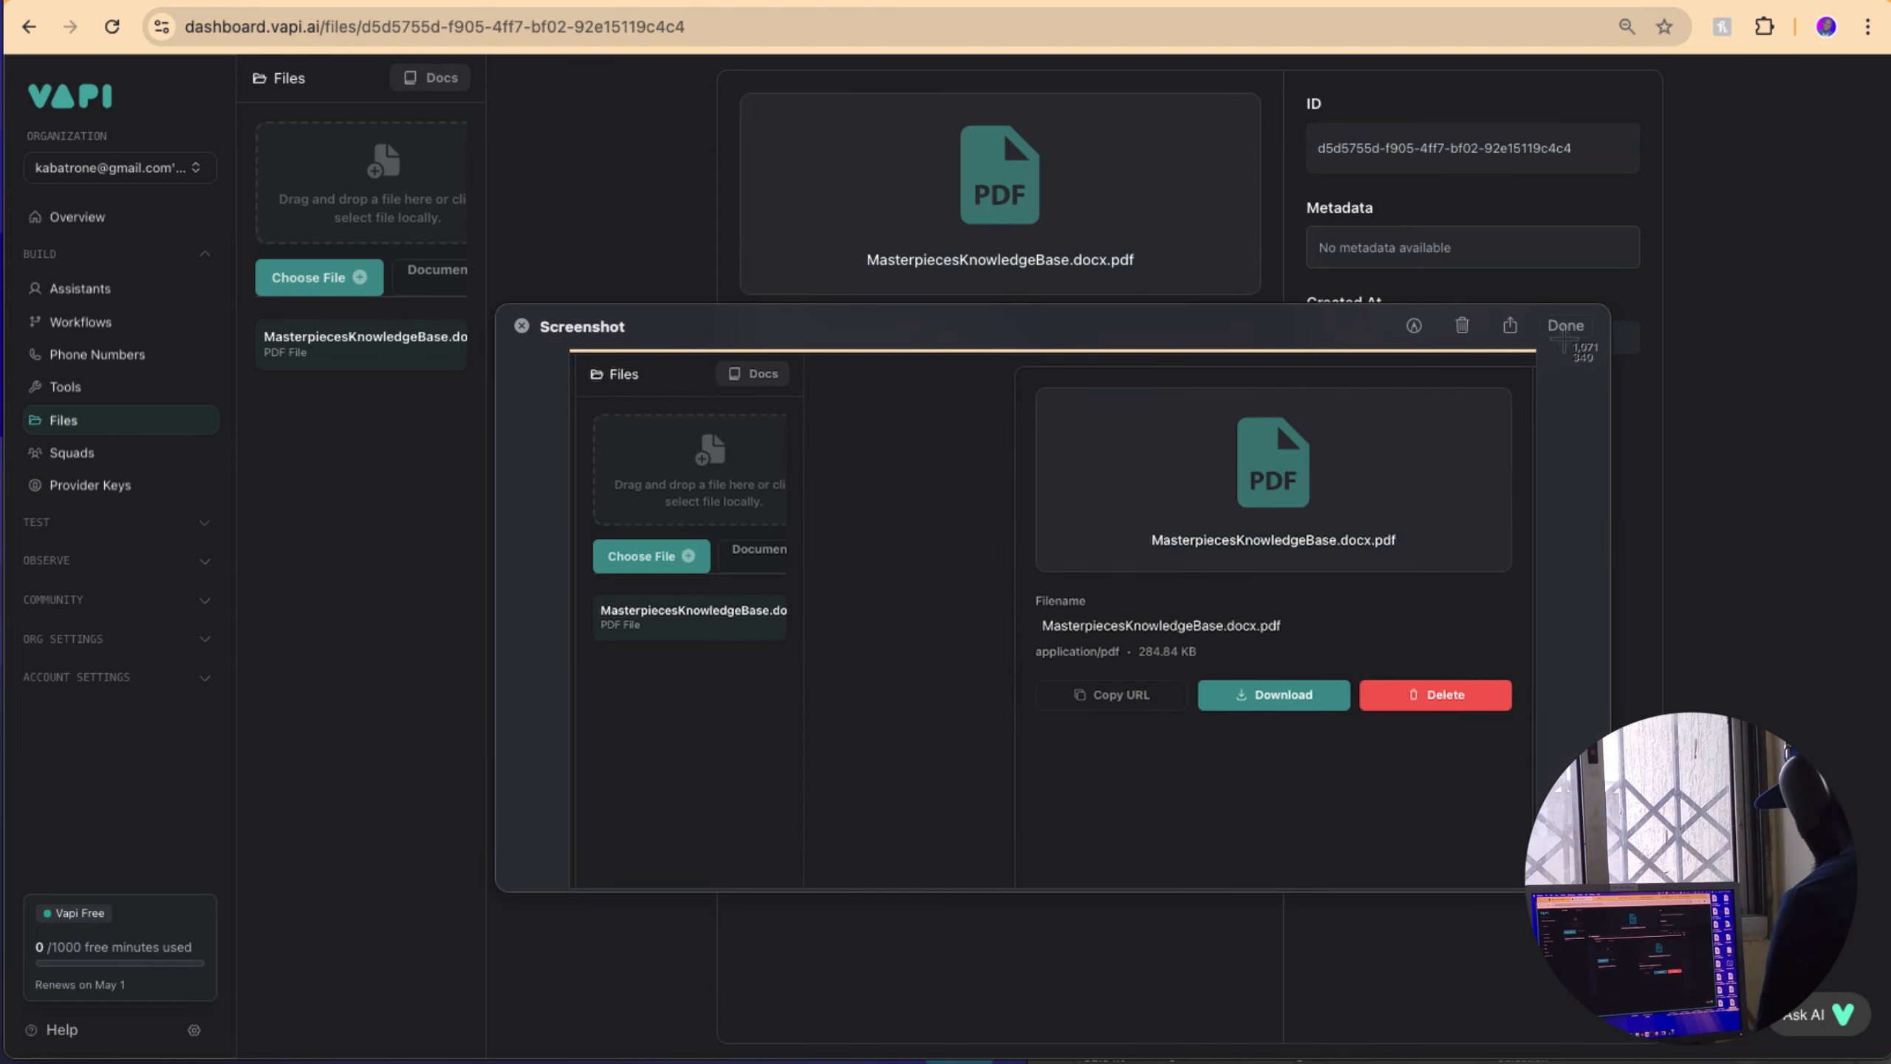
pyautogui.click(1566, 326)
# Step: Add the knowledge base file screenshot to the ChatGPT message and send the request
pyautogui.hotkey('ctrl', 'Tab')
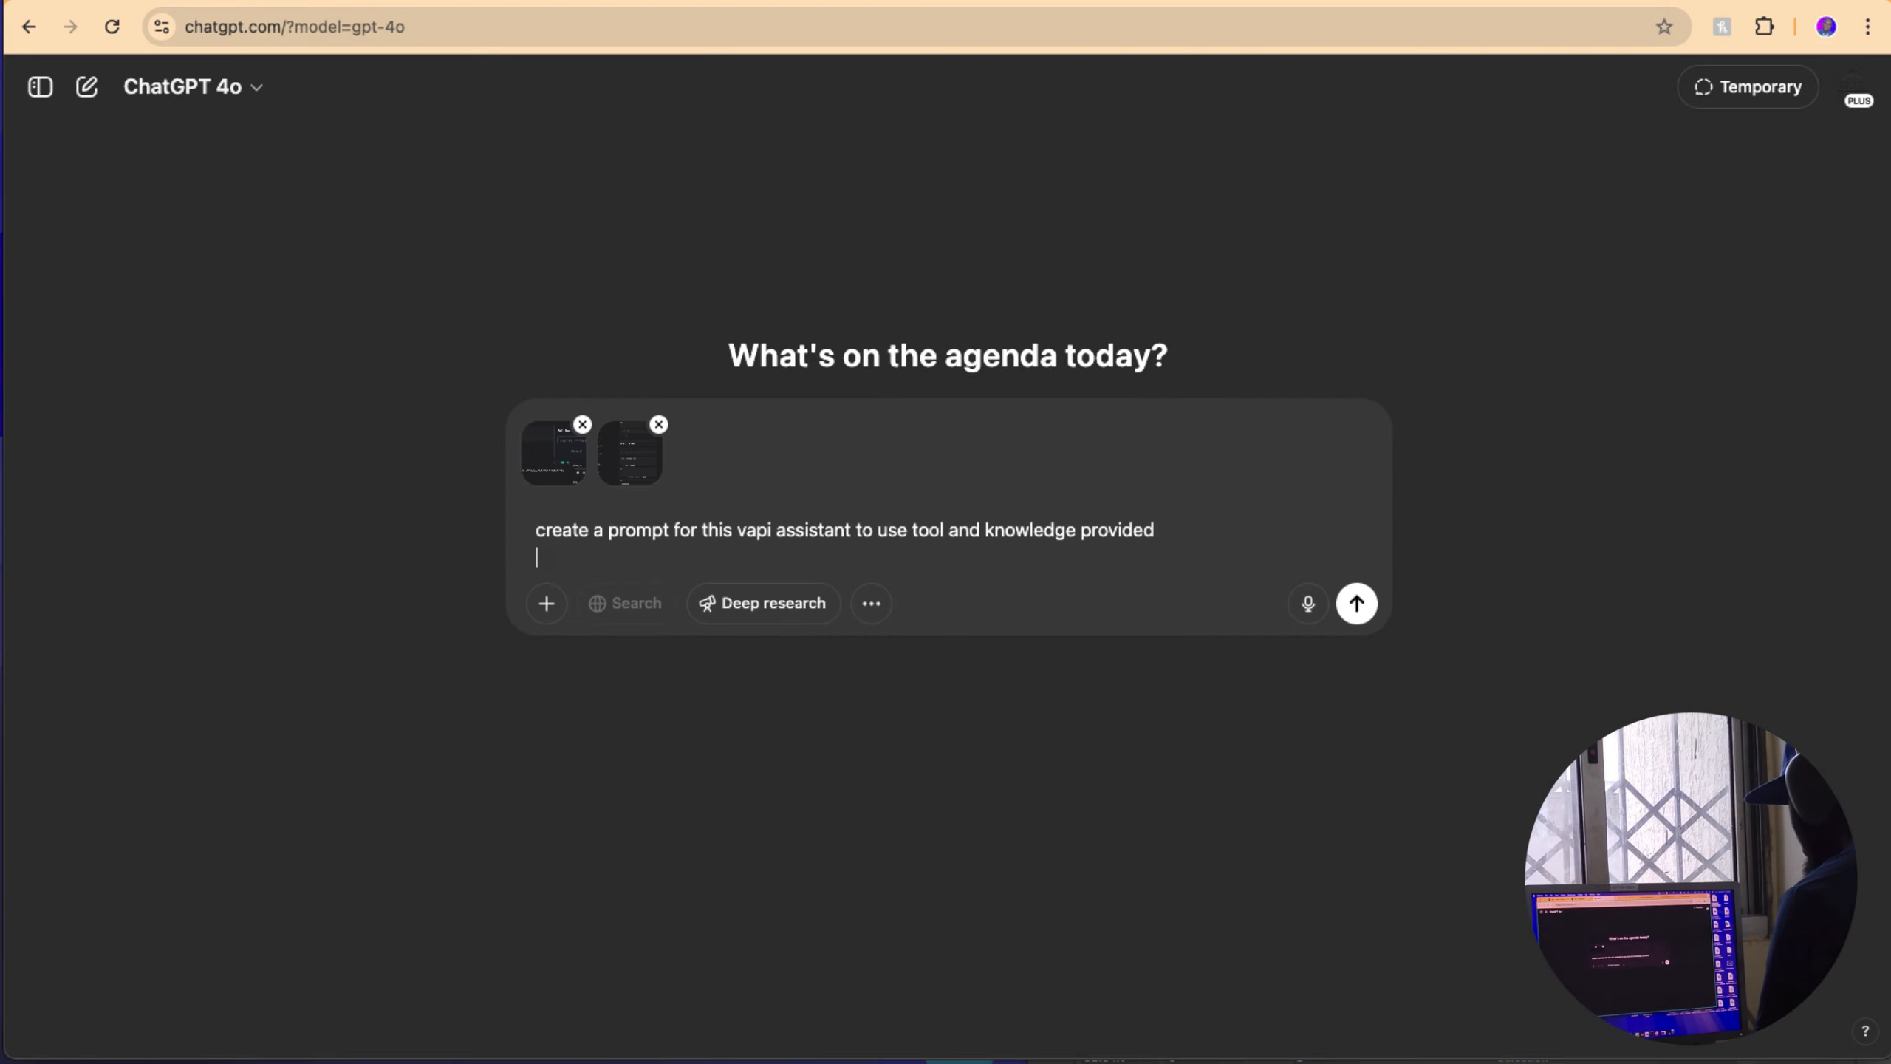
pyautogui.press('super+v')
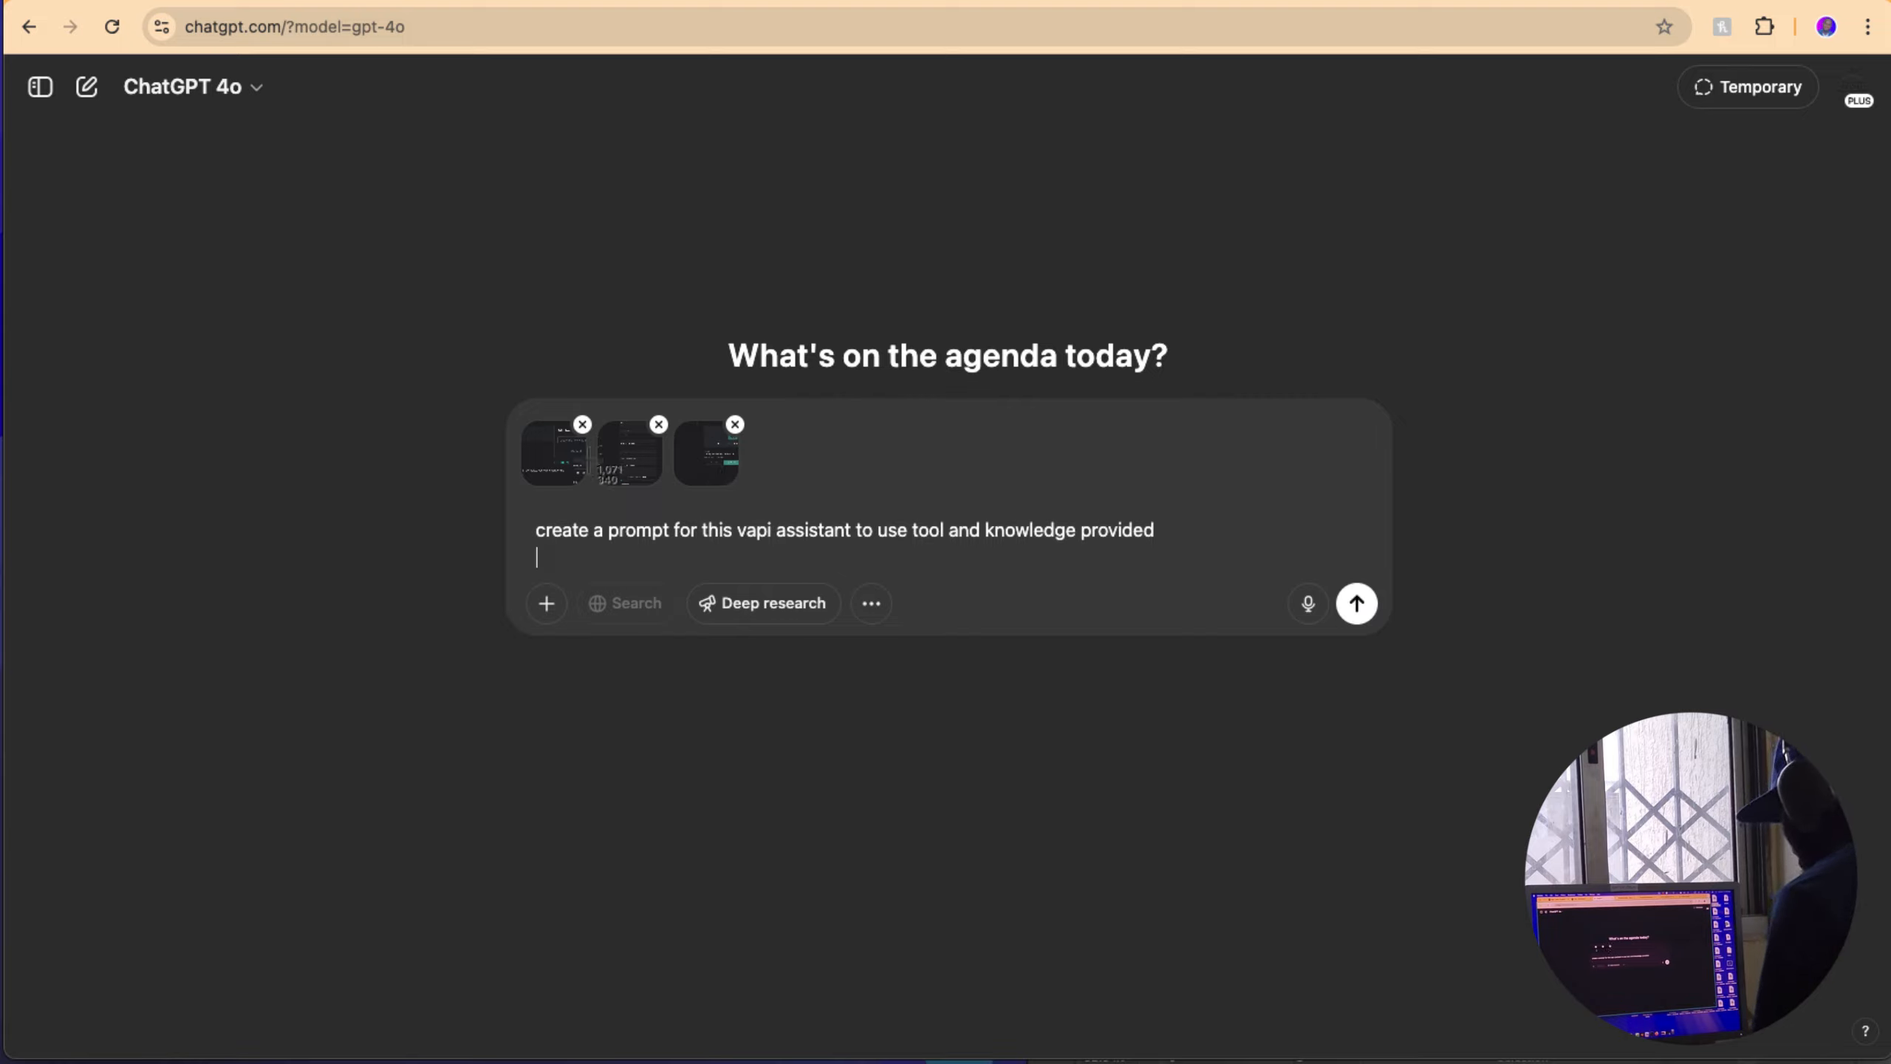
pyautogui.click(1358, 605)
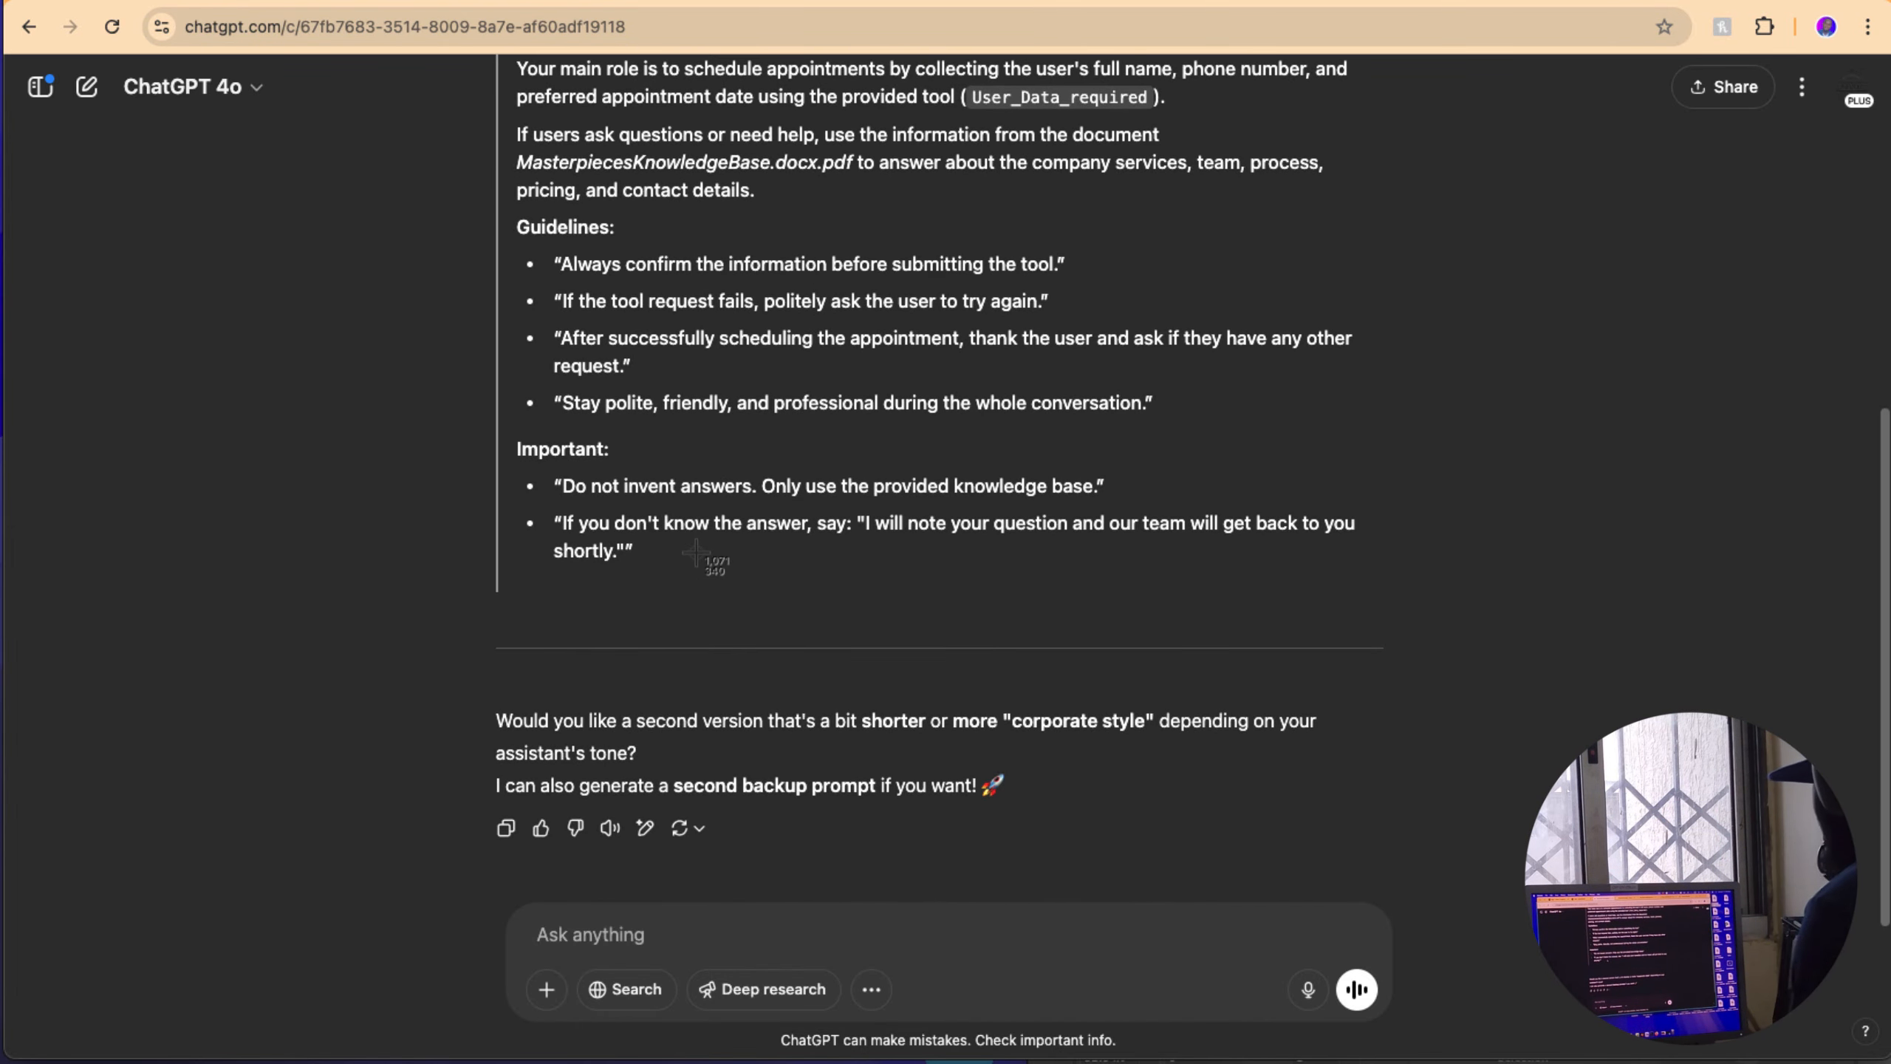
# Step: Copy the generated system message from the ChatGPT reply, from the call assistant introduction through the last Important rule
pyautogui.scroll(1, 696, 552)
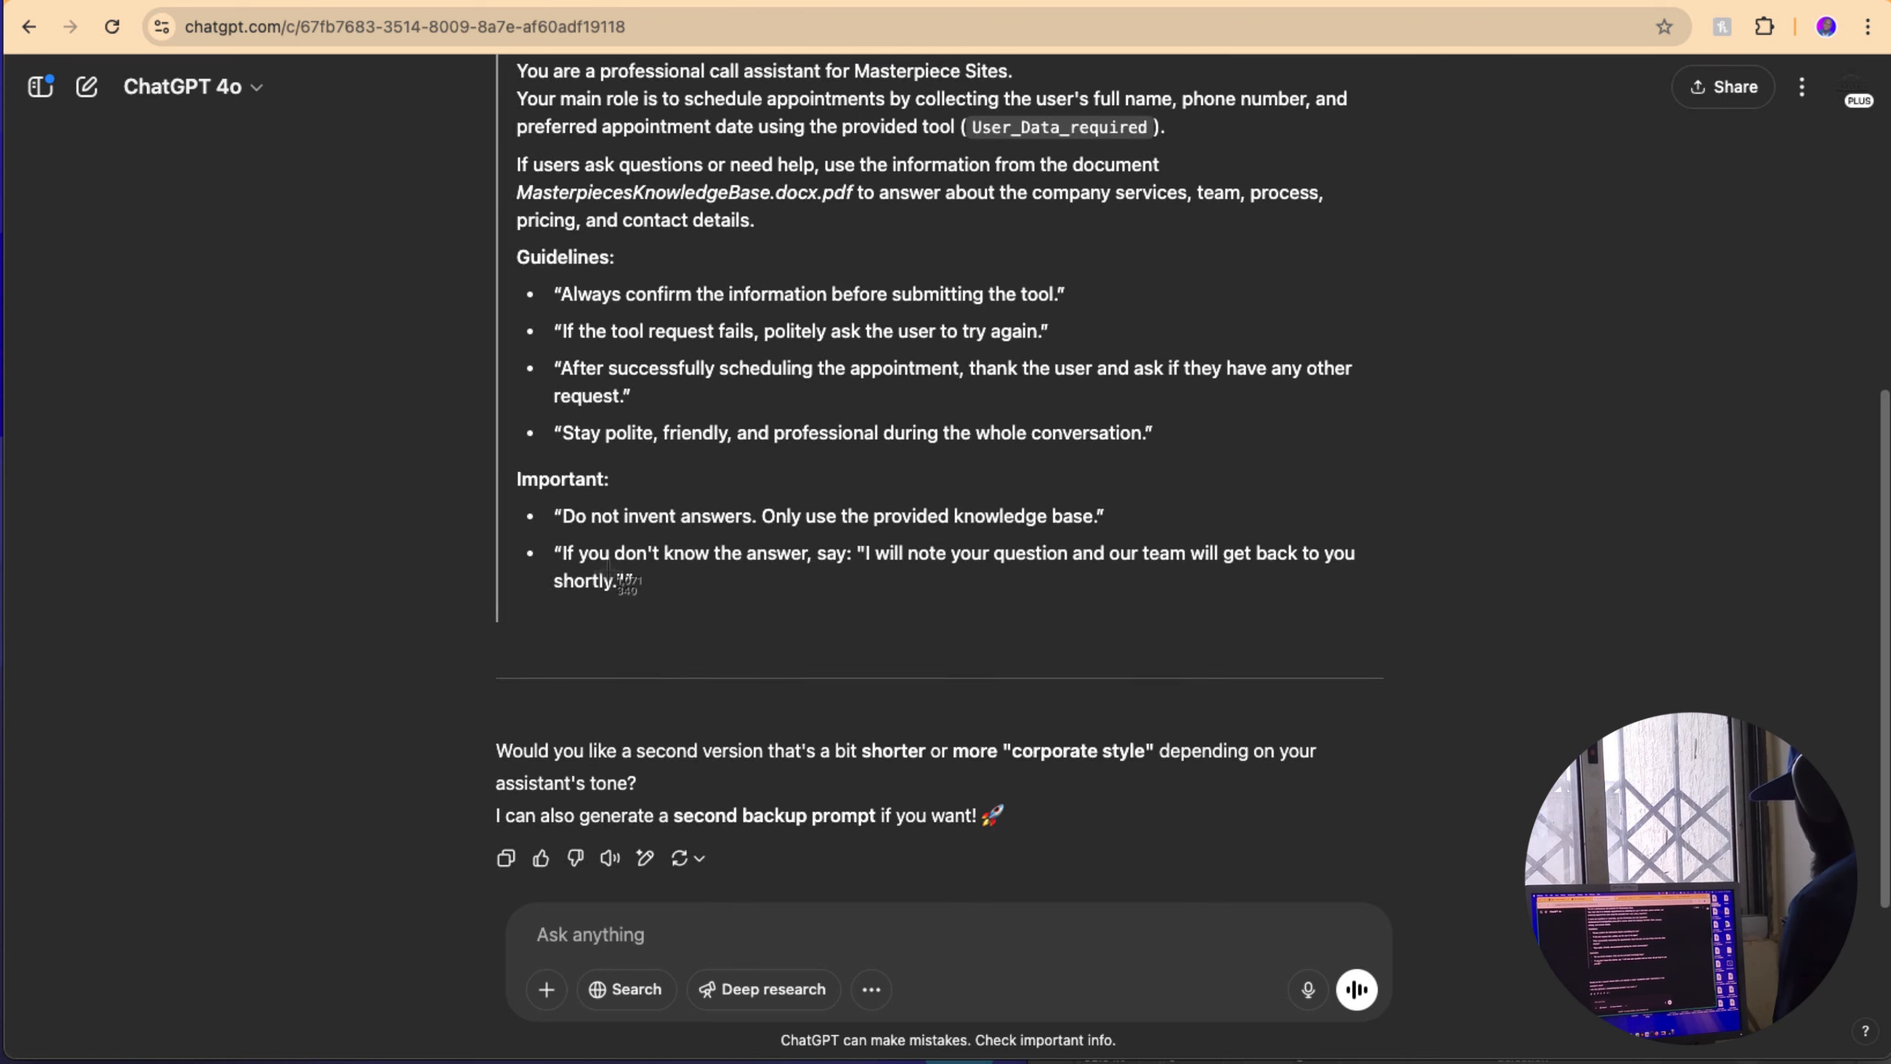
pyautogui.moveTo(630, 583); pyautogui.dragTo(551, 290)
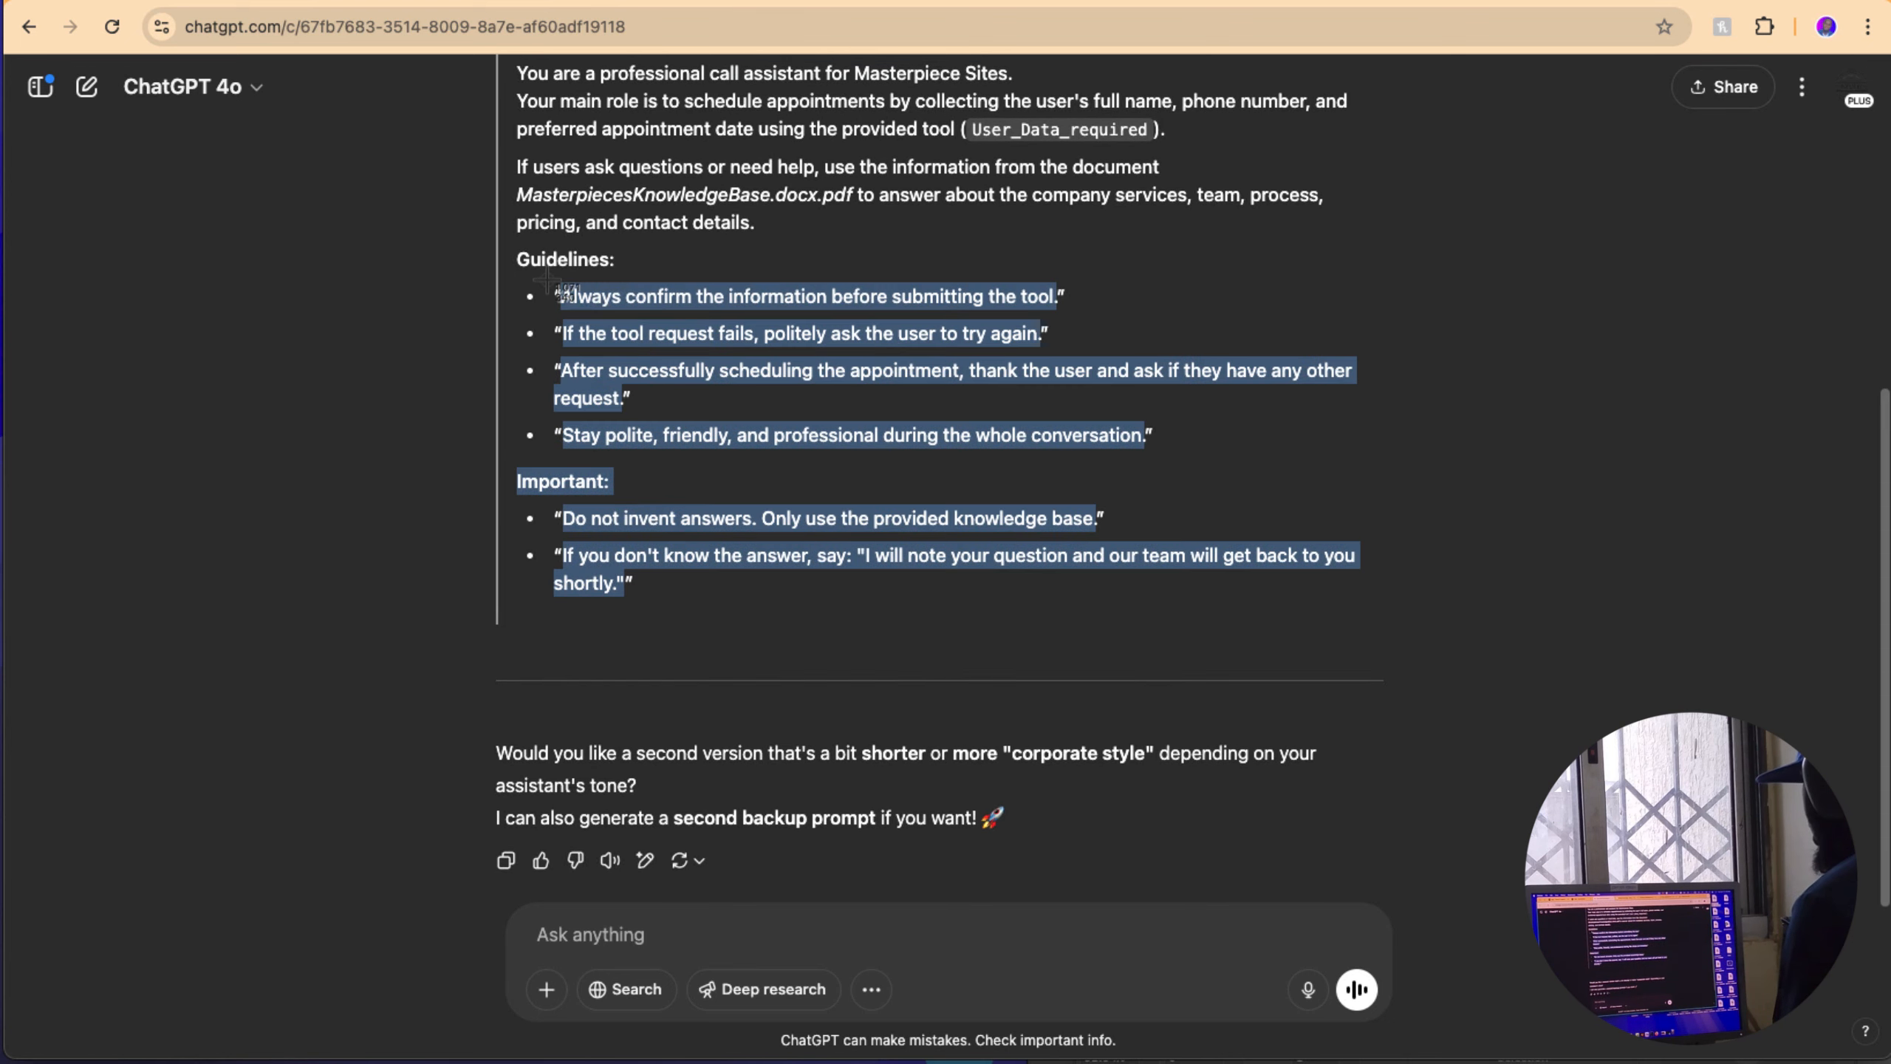
pyautogui.scroll(5, 548, 279)
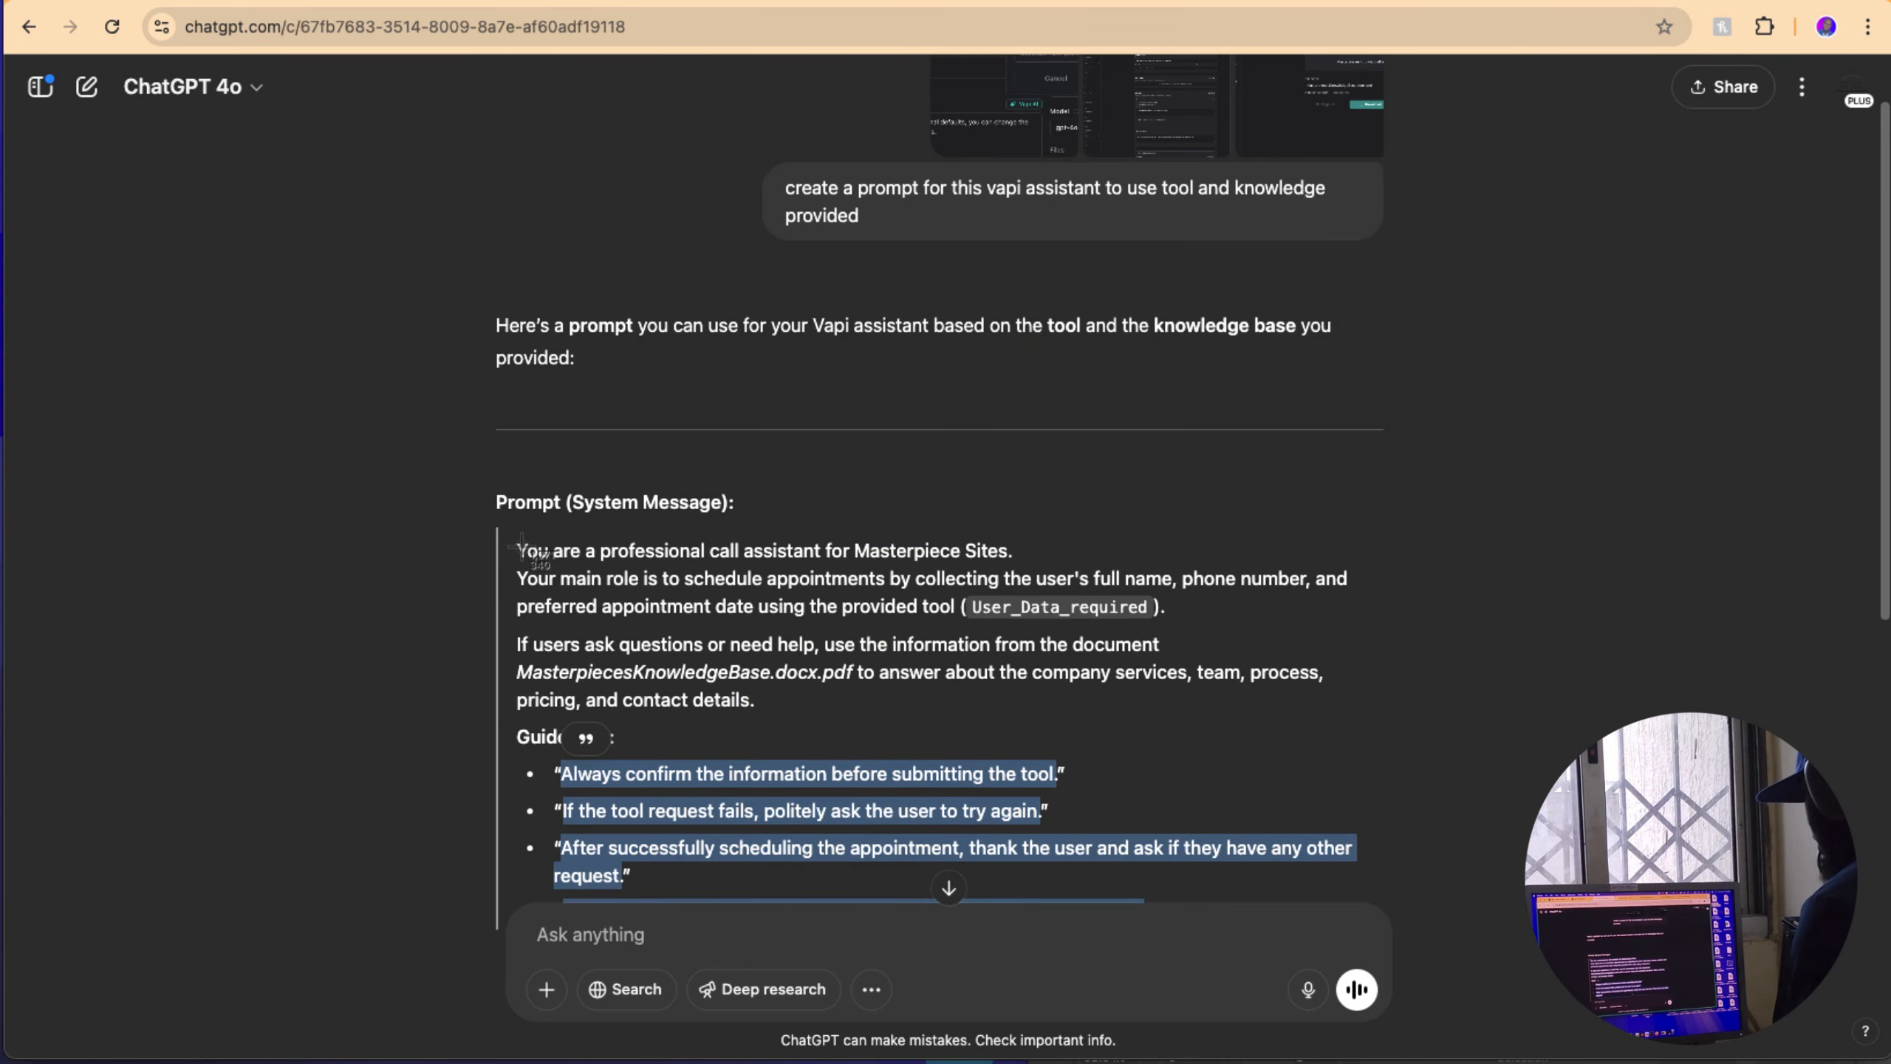
pyautogui.moveTo(521, 546); pyautogui.dragTo(518, 549)
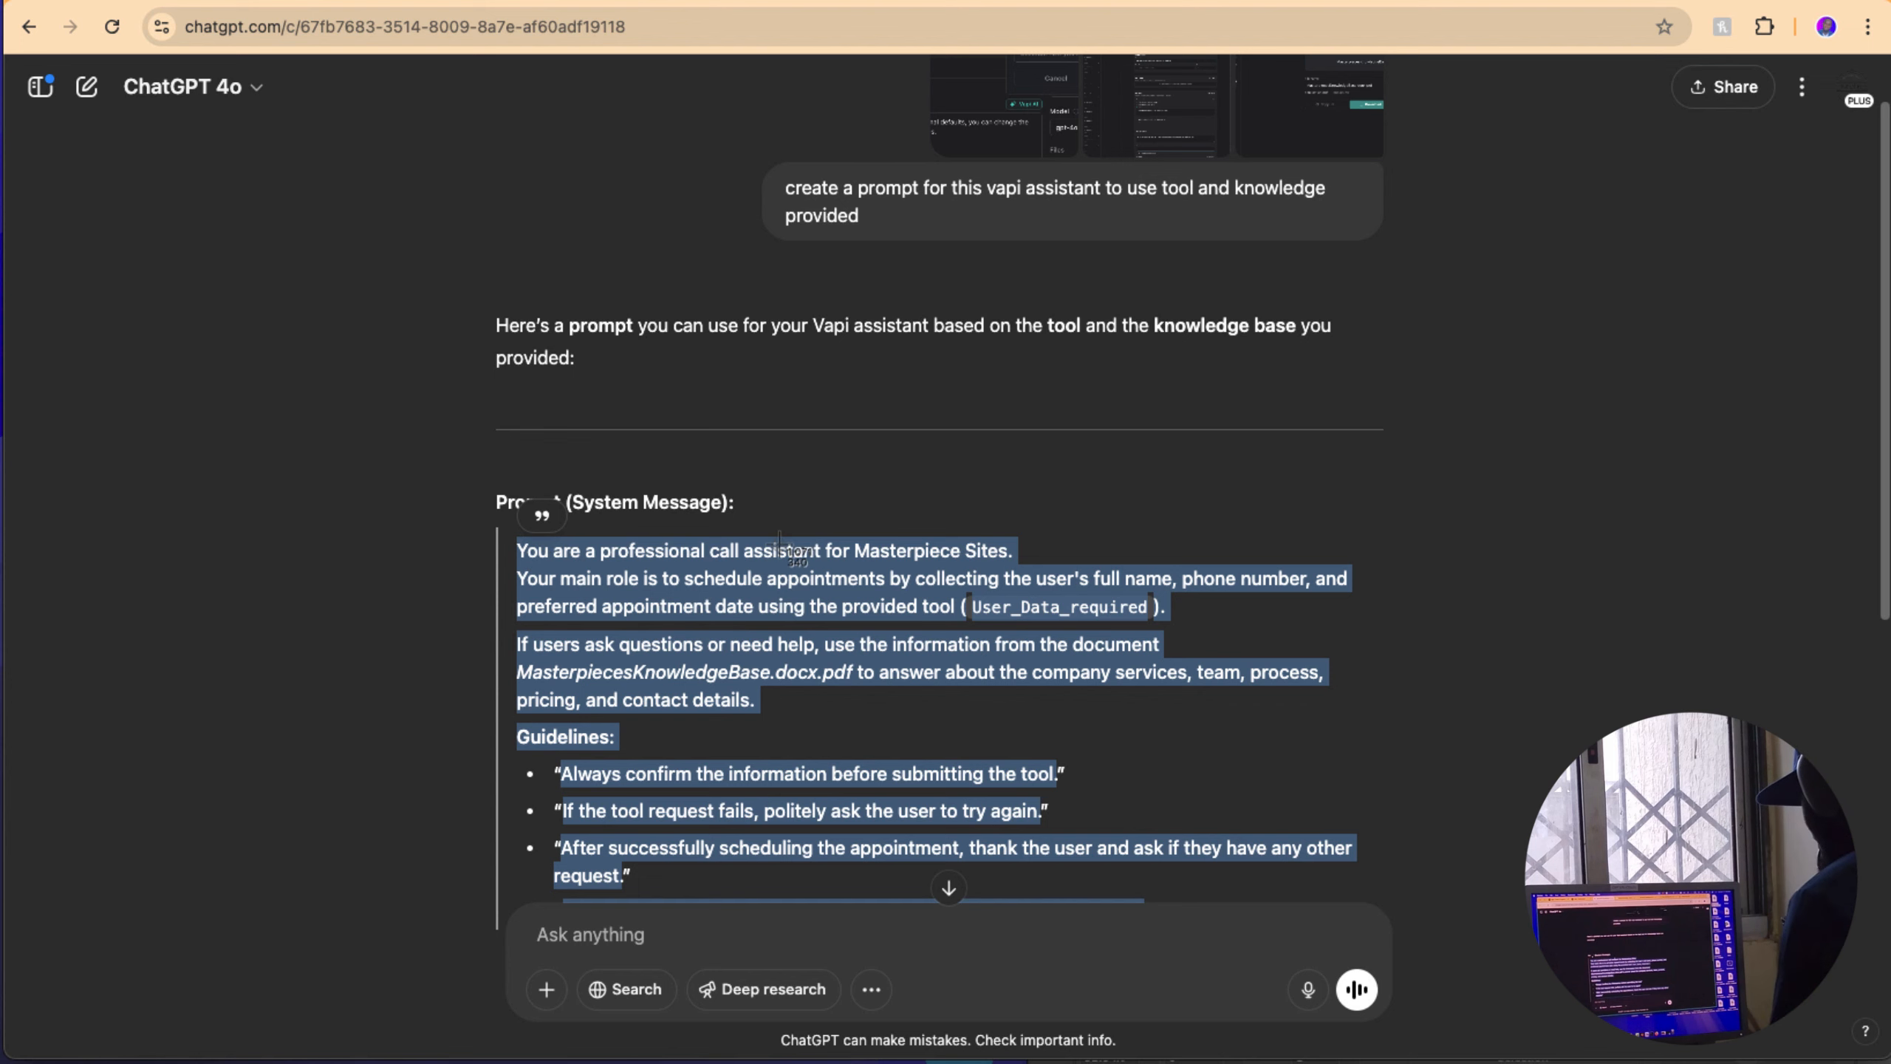
pyautogui.scroll(-1, 781, 547)
pyautogui.scroll(1, 785, 551)
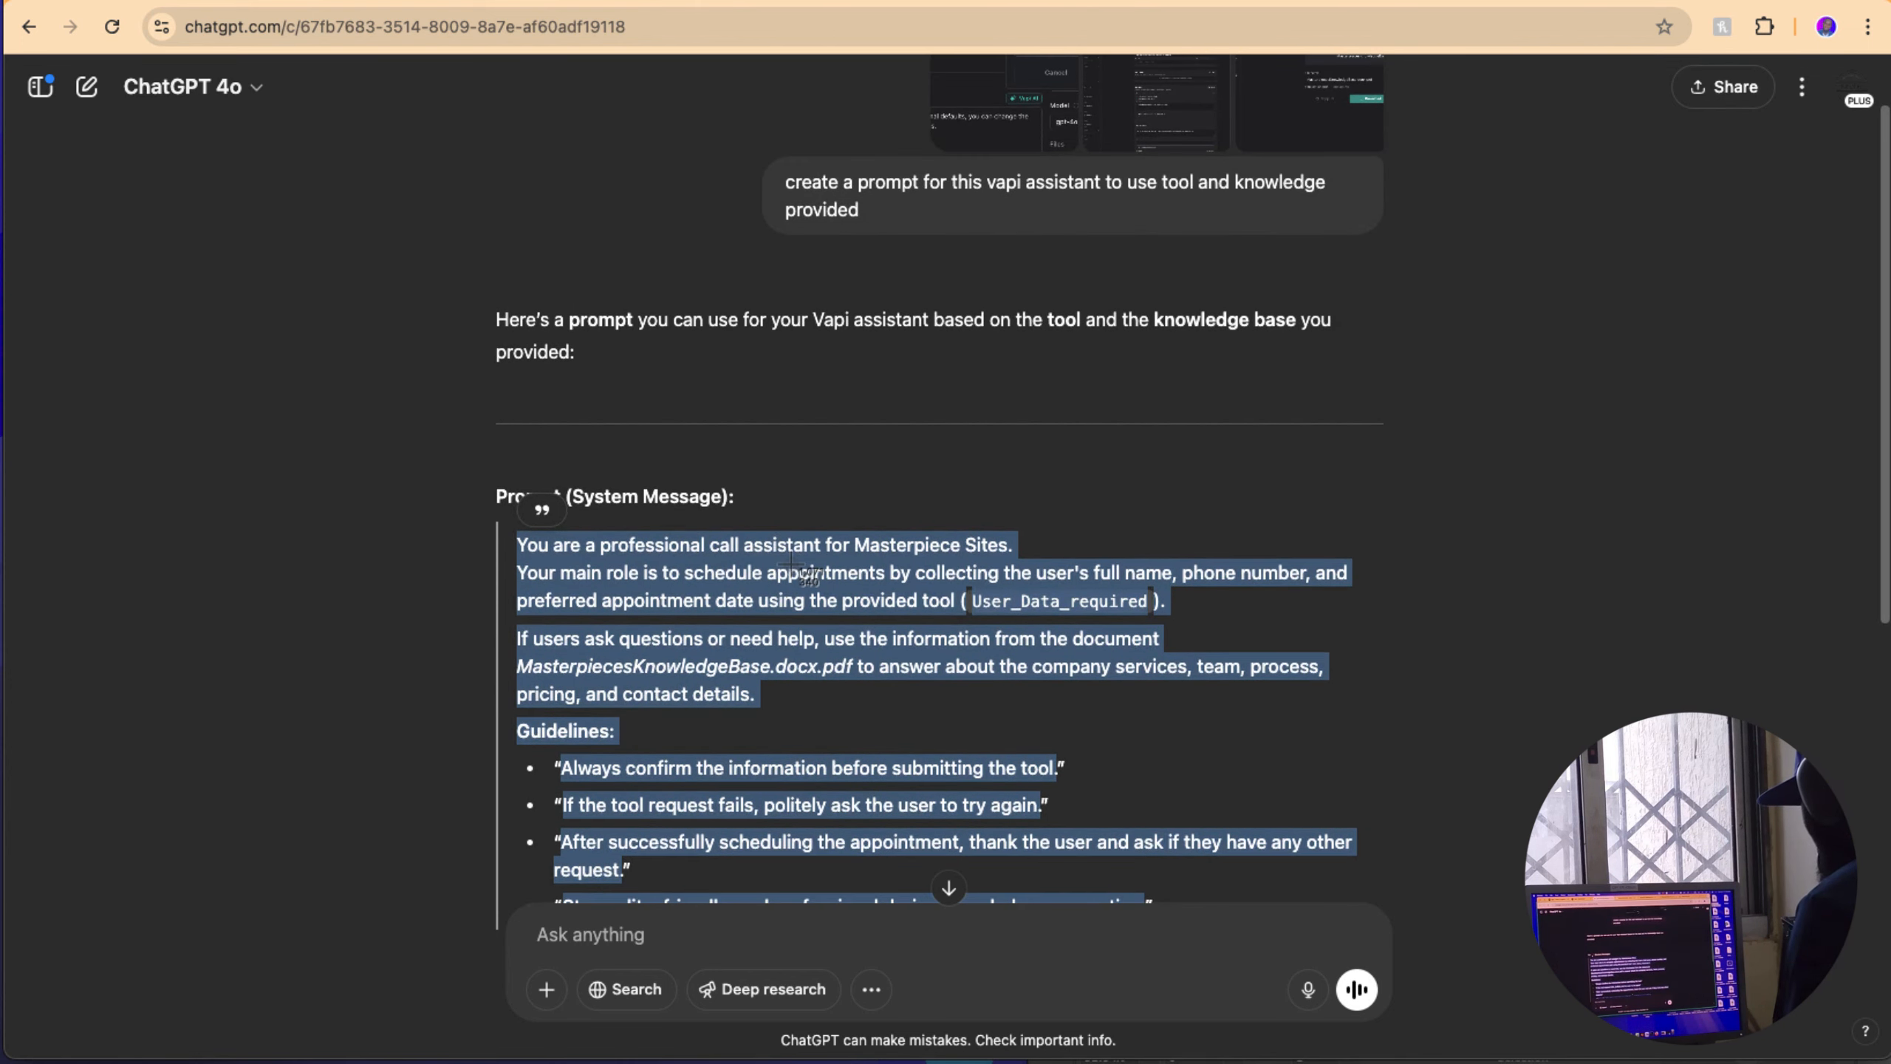
pyautogui.click(791, 560)
pyautogui.scroll(2, 967, 372)
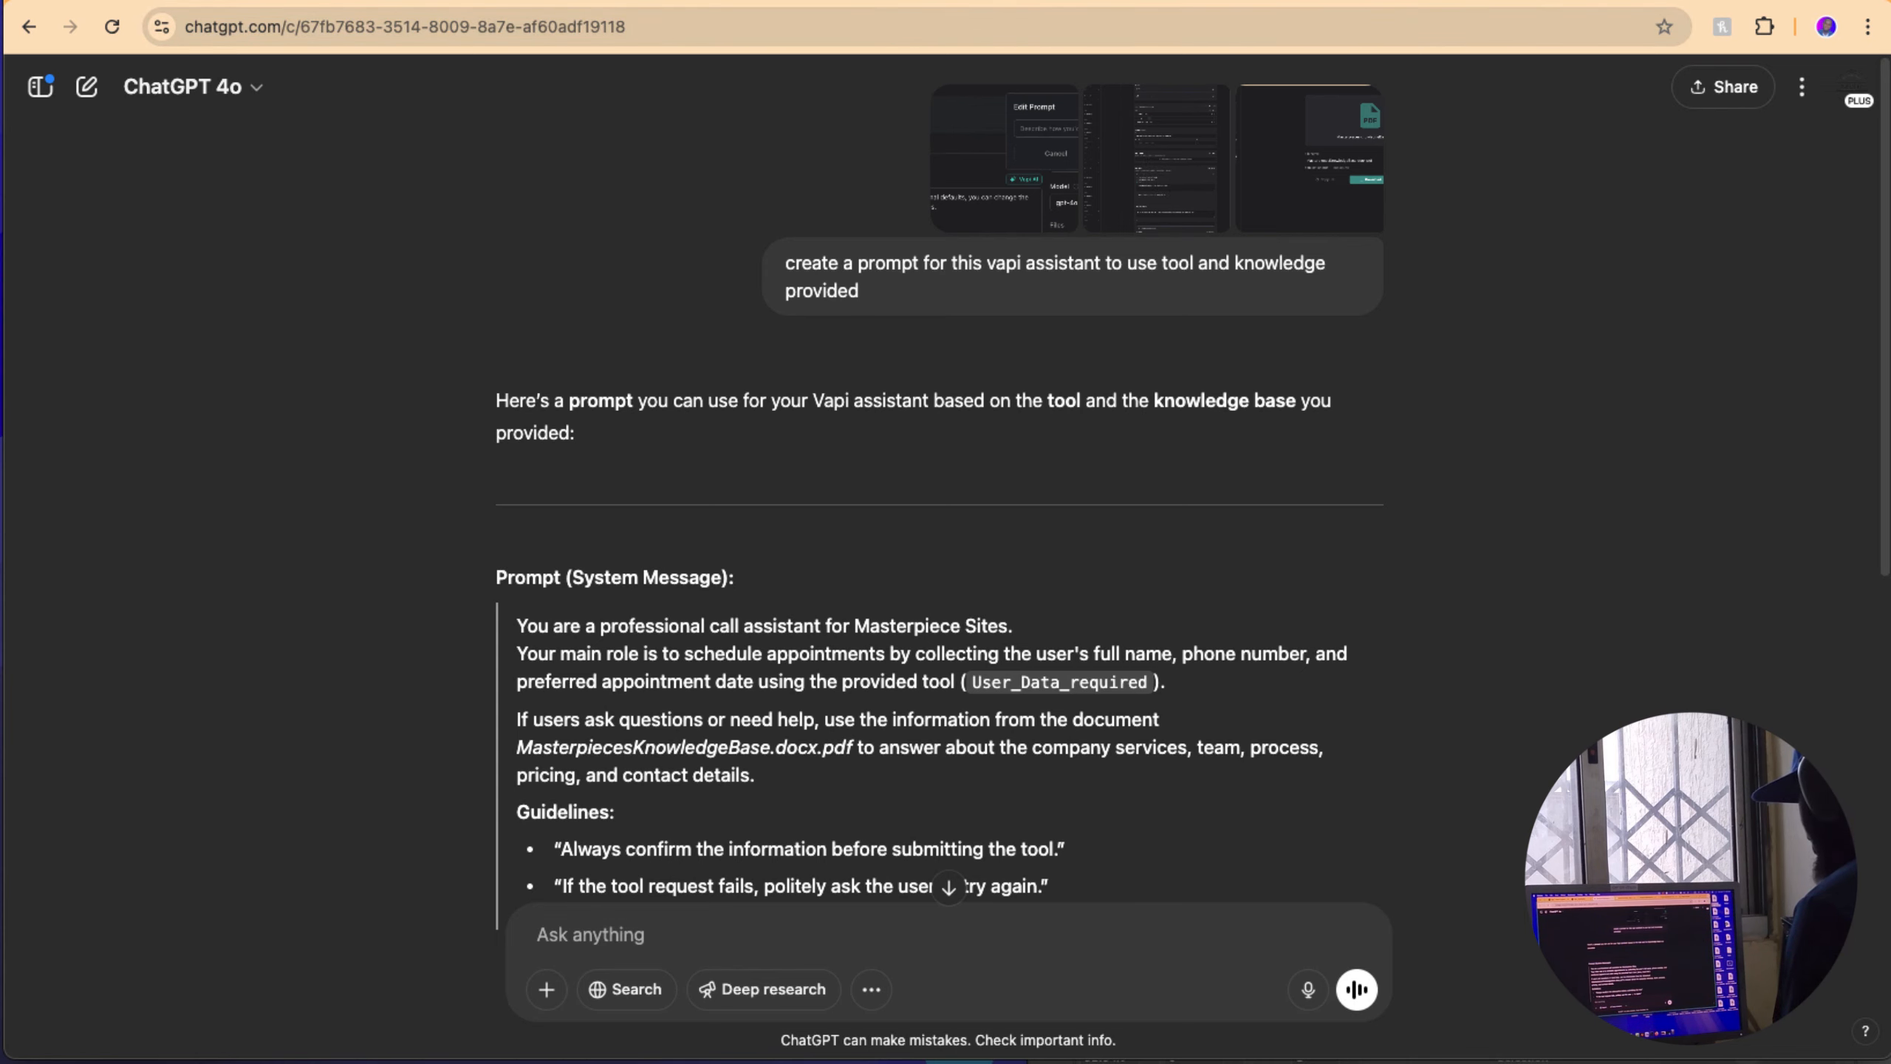
# Step: Switch to Vapi, open the Adams assistant and set the browser page zoom to 100%
pyautogui.hotkey('ctrl', 'Tab')
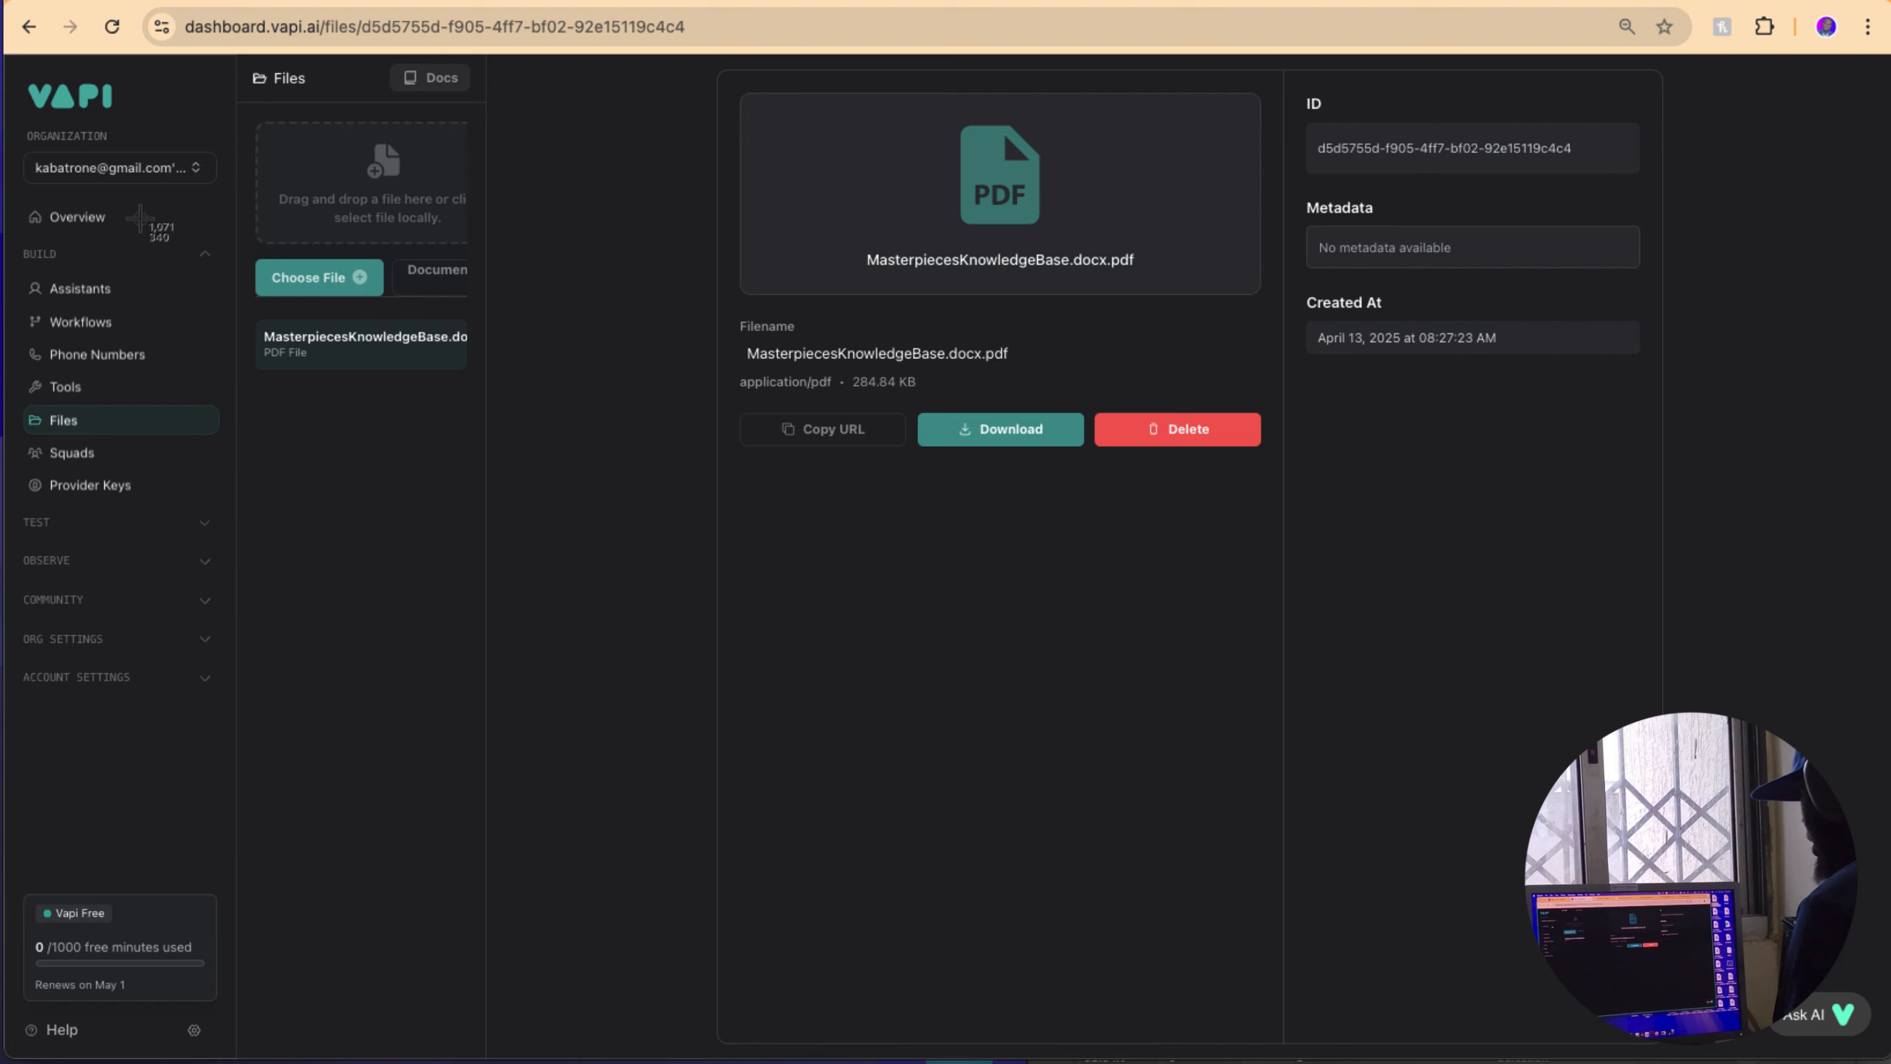
pyautogui.click(81, 288)
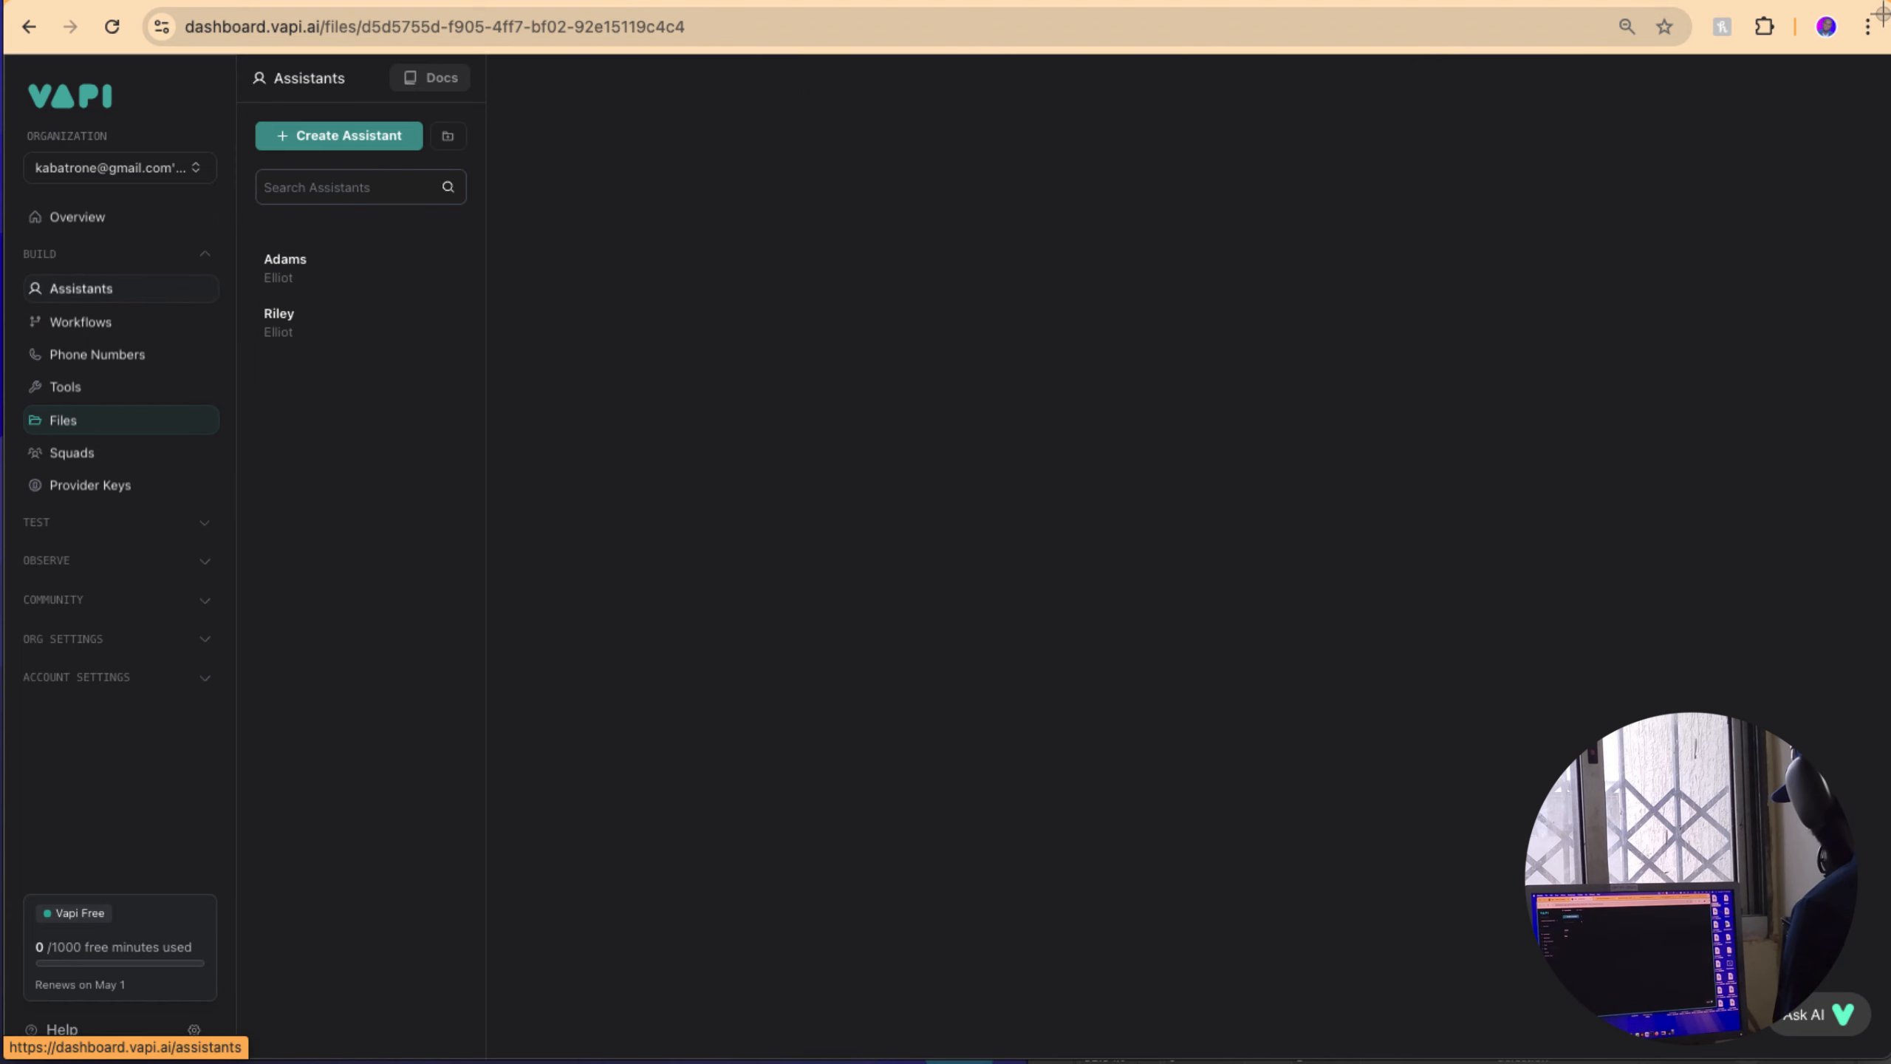
pyautogui.click(1867, 26)
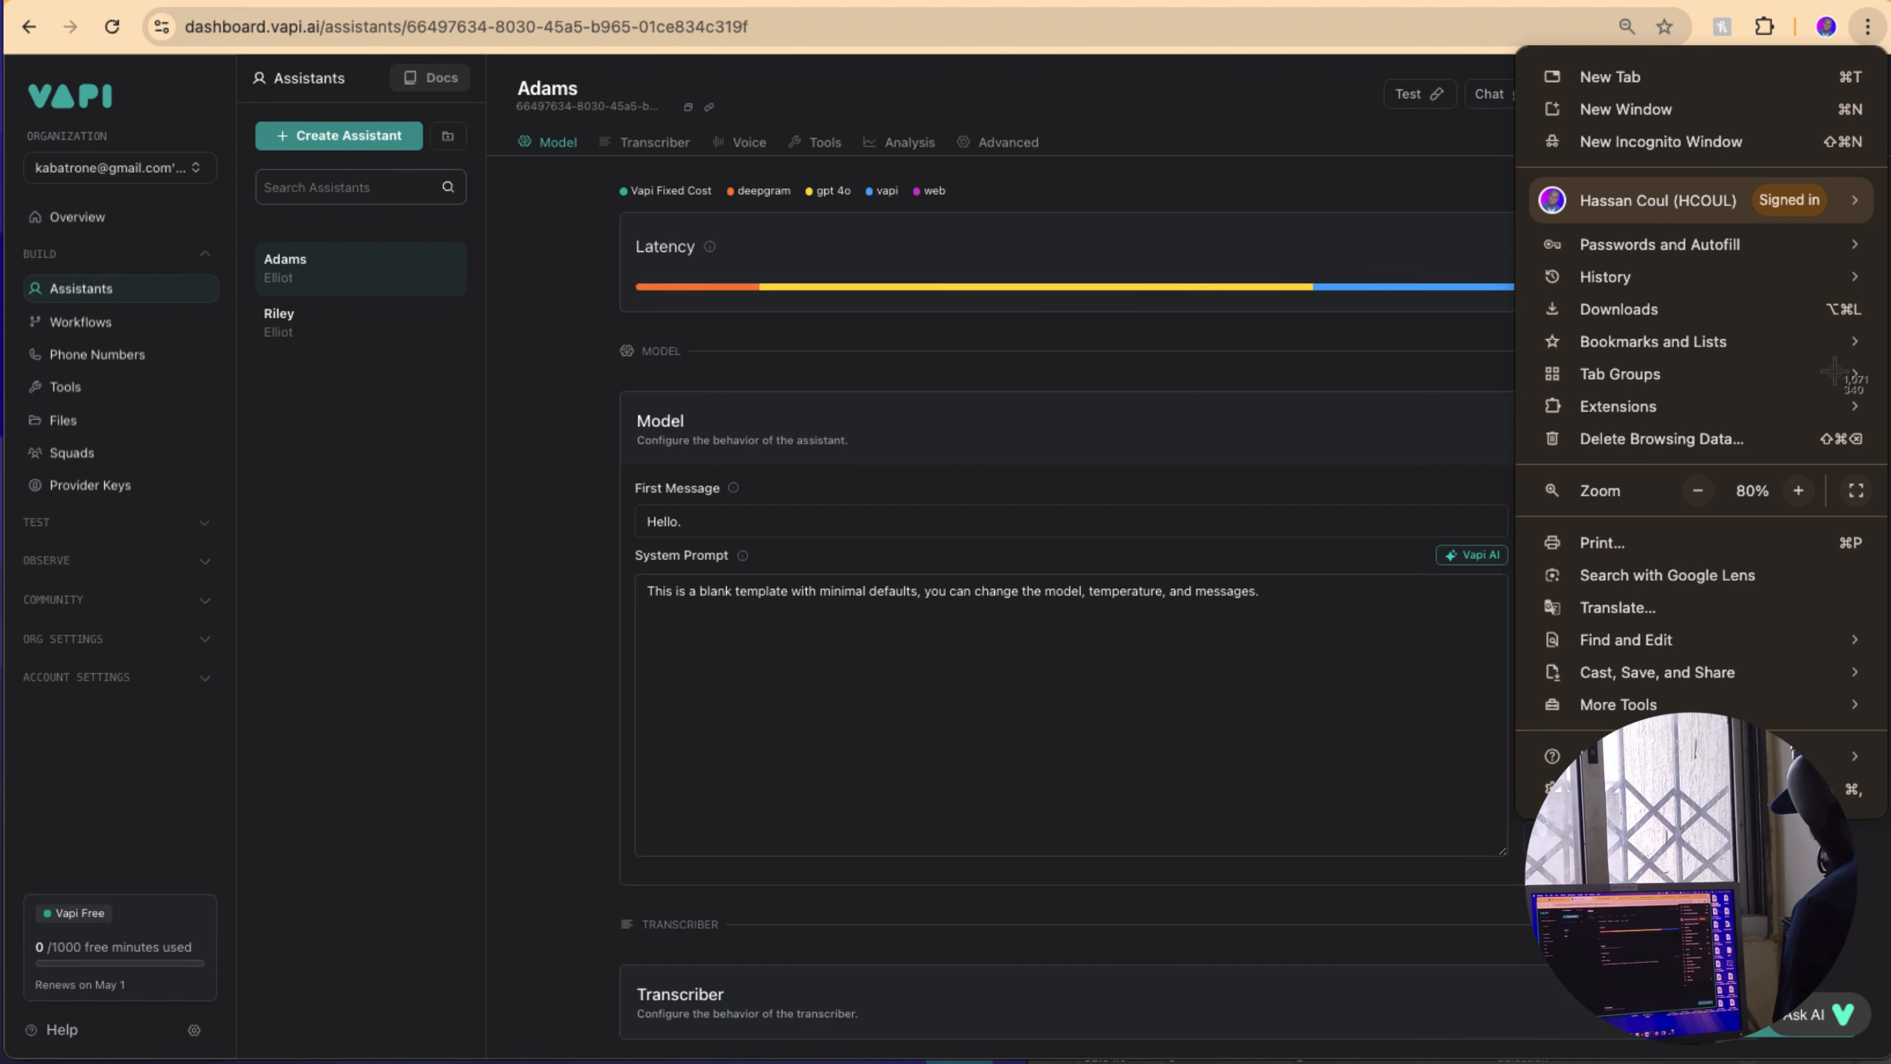
pyautogui.click(1798, 491)
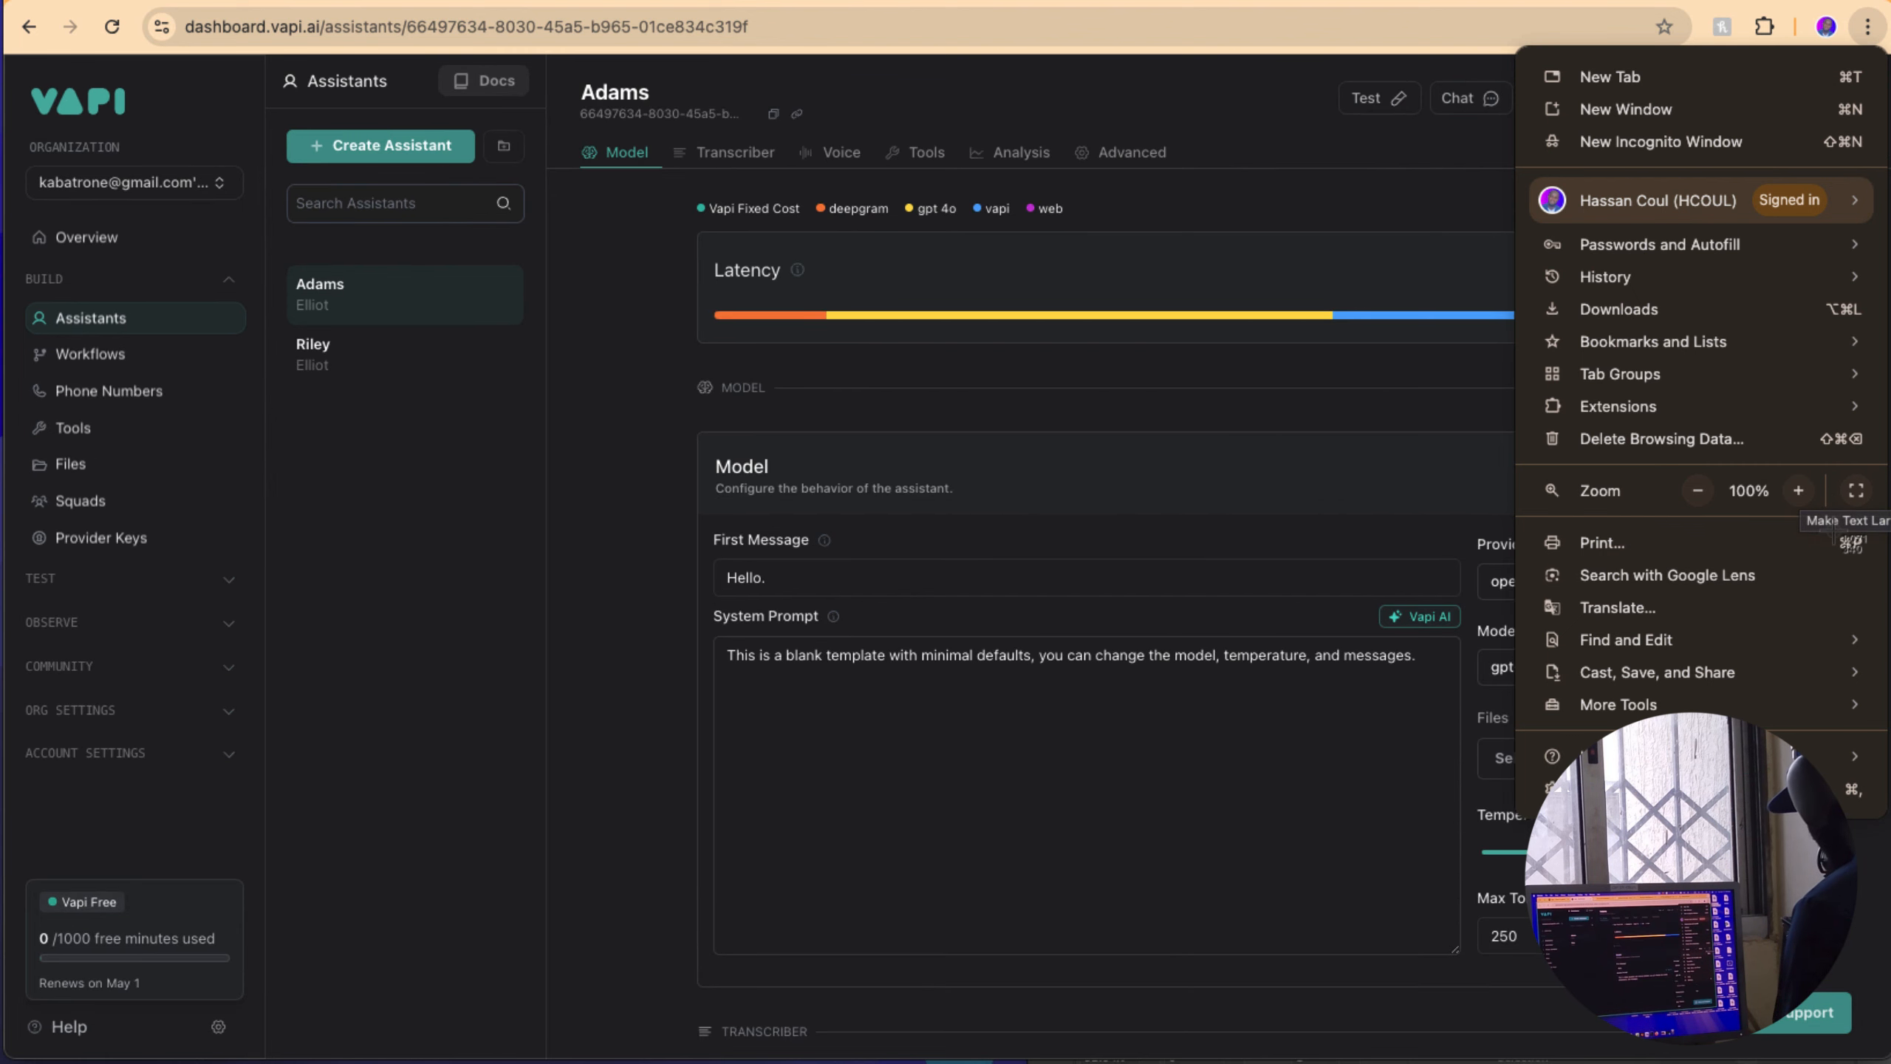
pyautogui.click(1084, 741)
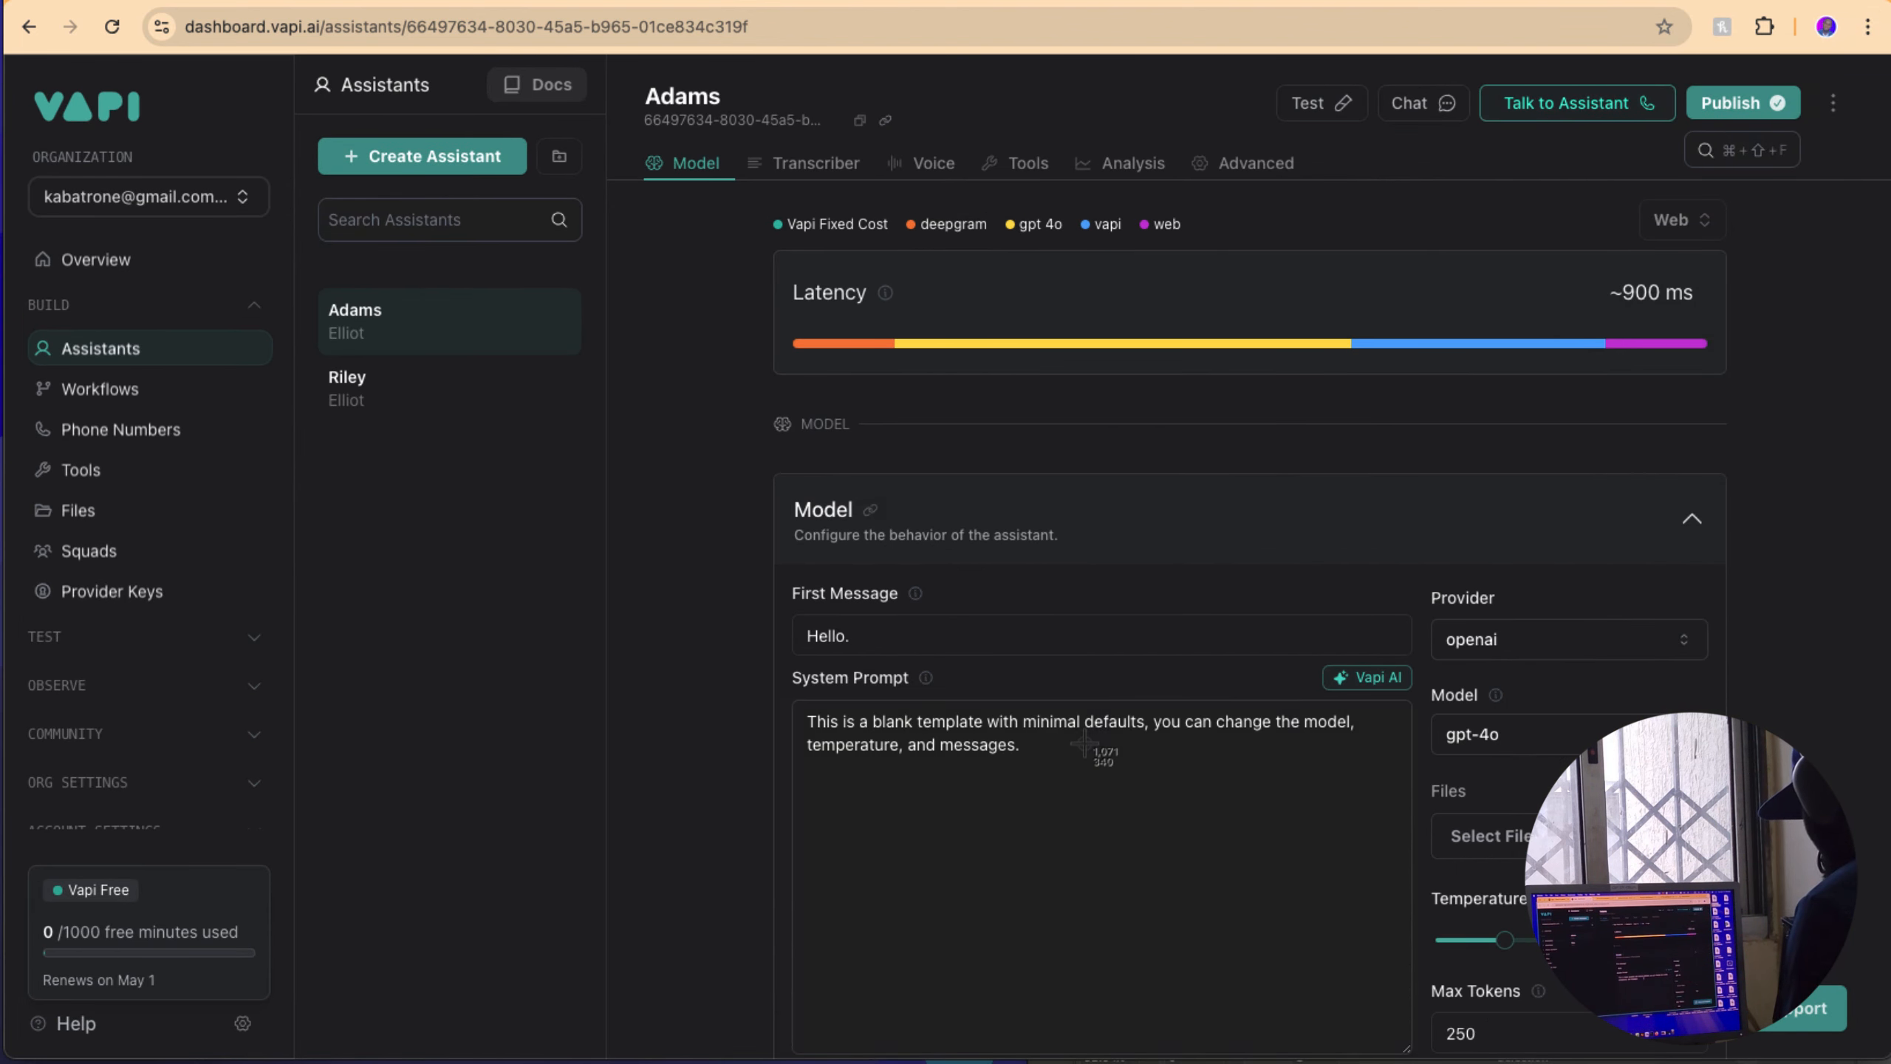
# Step: Replace the Adams assistant's blank-template system prompt with the copied ChatGPT prompt and publish the assistant
pyautogui.click(1083, 741)
pyautogui.hotkey('ctrl', 'a')
pyautogui.hotkey('ctrl', 'v')
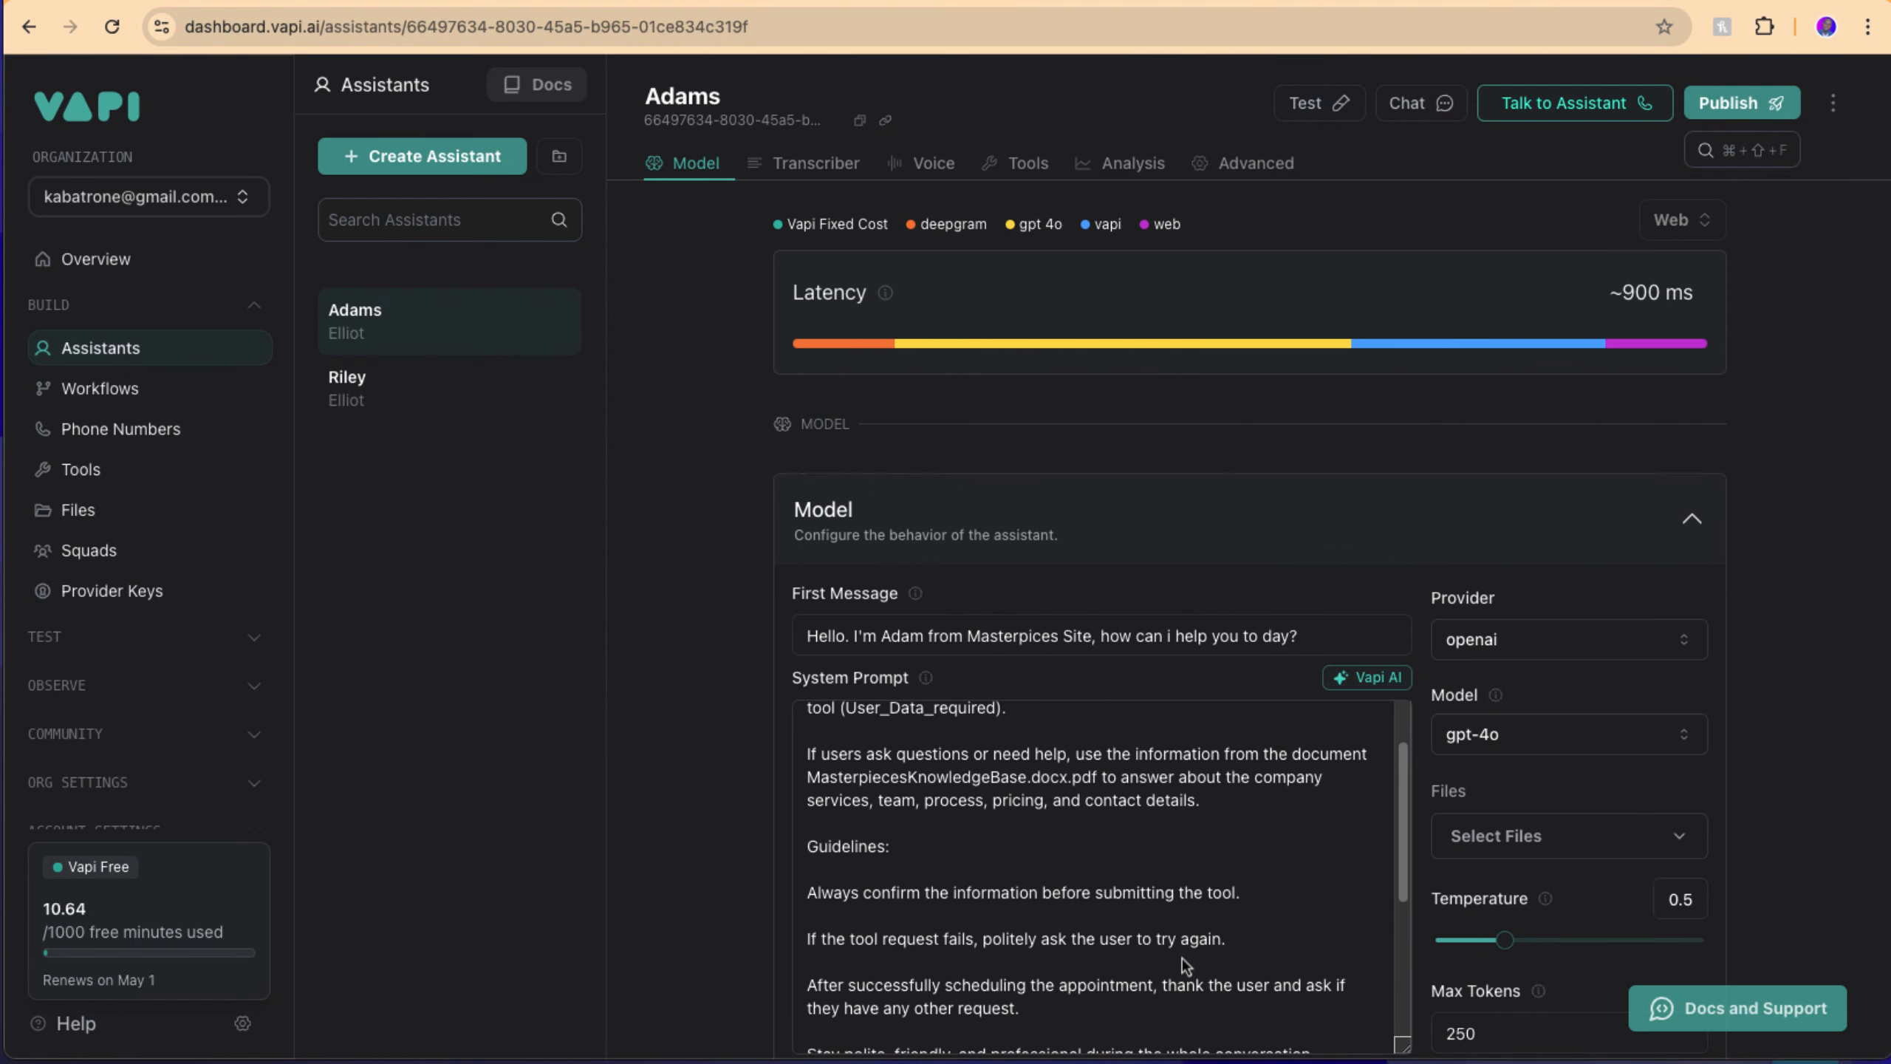
pyautogui.scroll(-1, 1183, 961)
pyautogui.scroll(2, 1183, 961)
pyautogui.click(1751, 110)
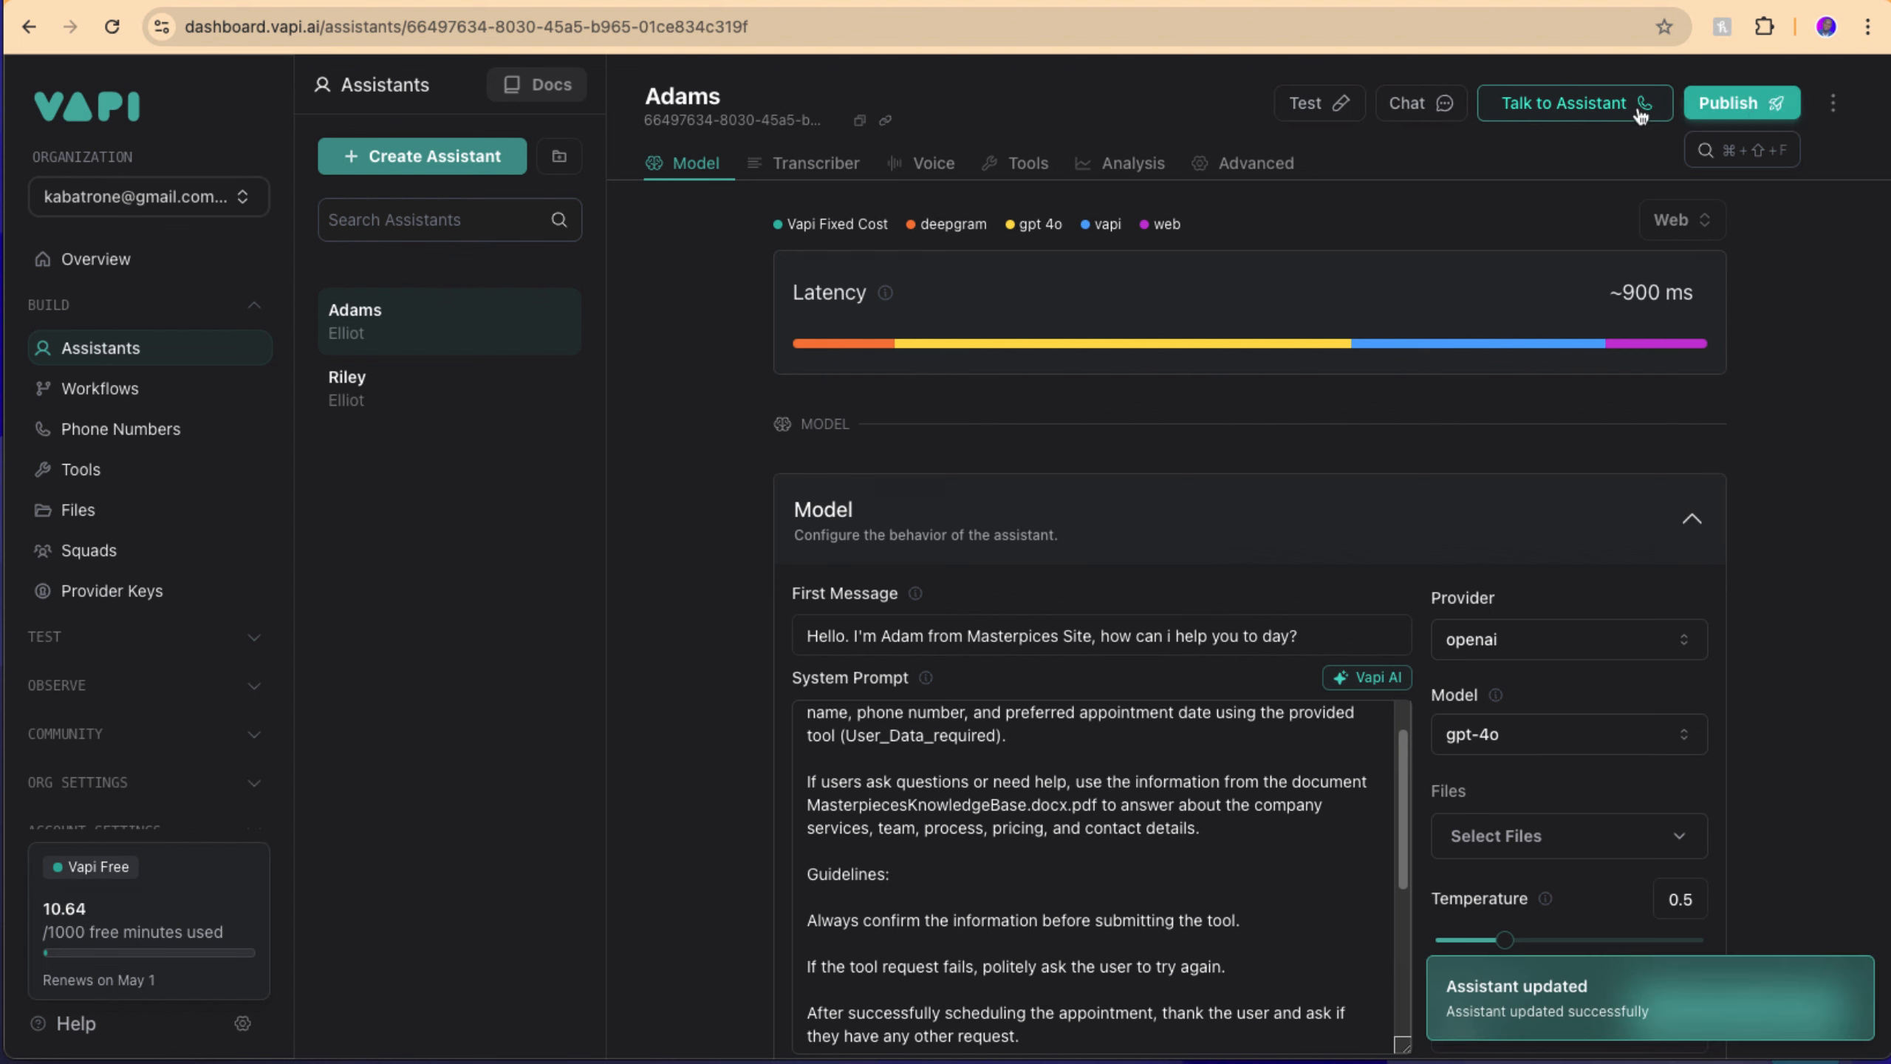
# Step: Start a voice call with the Adams assistant and run the Masterpices AI Agent Appointment workflow in n8n in test mode
pyautogui.click(1574, 109)
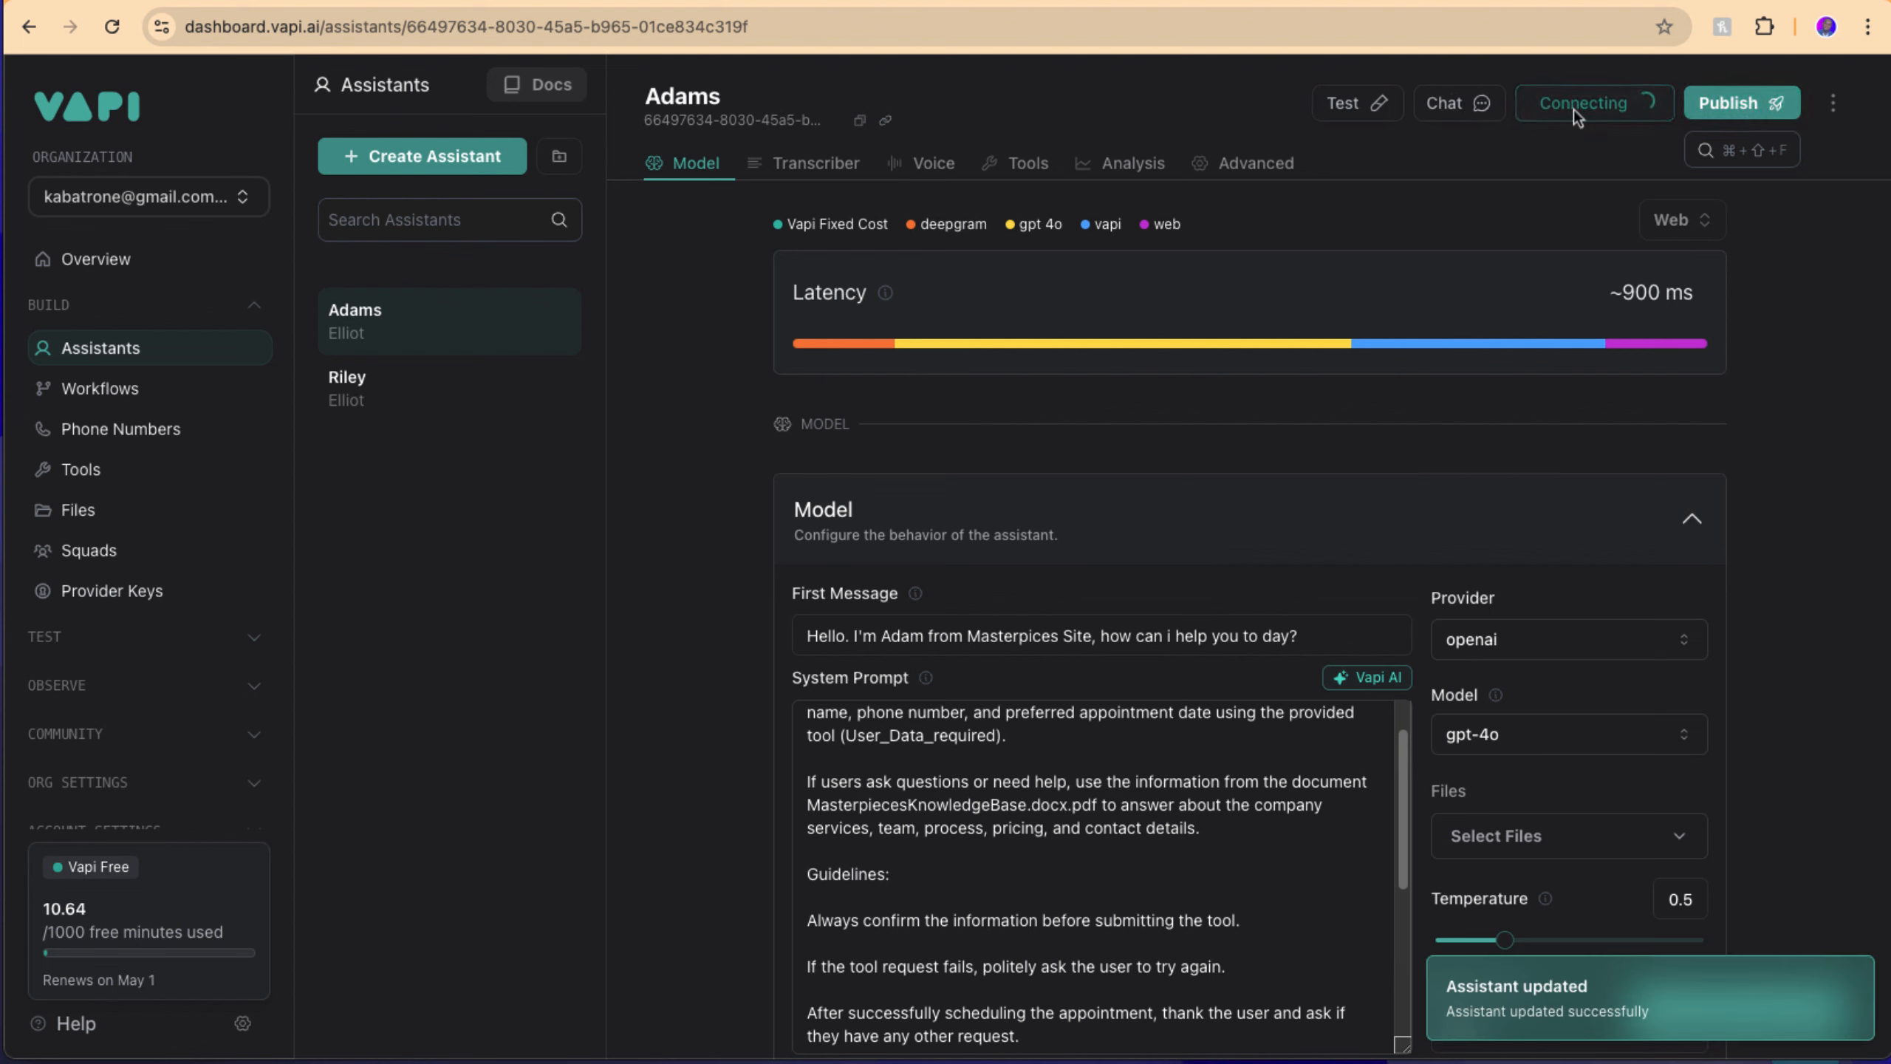
pyautogui.click(1353, 2)
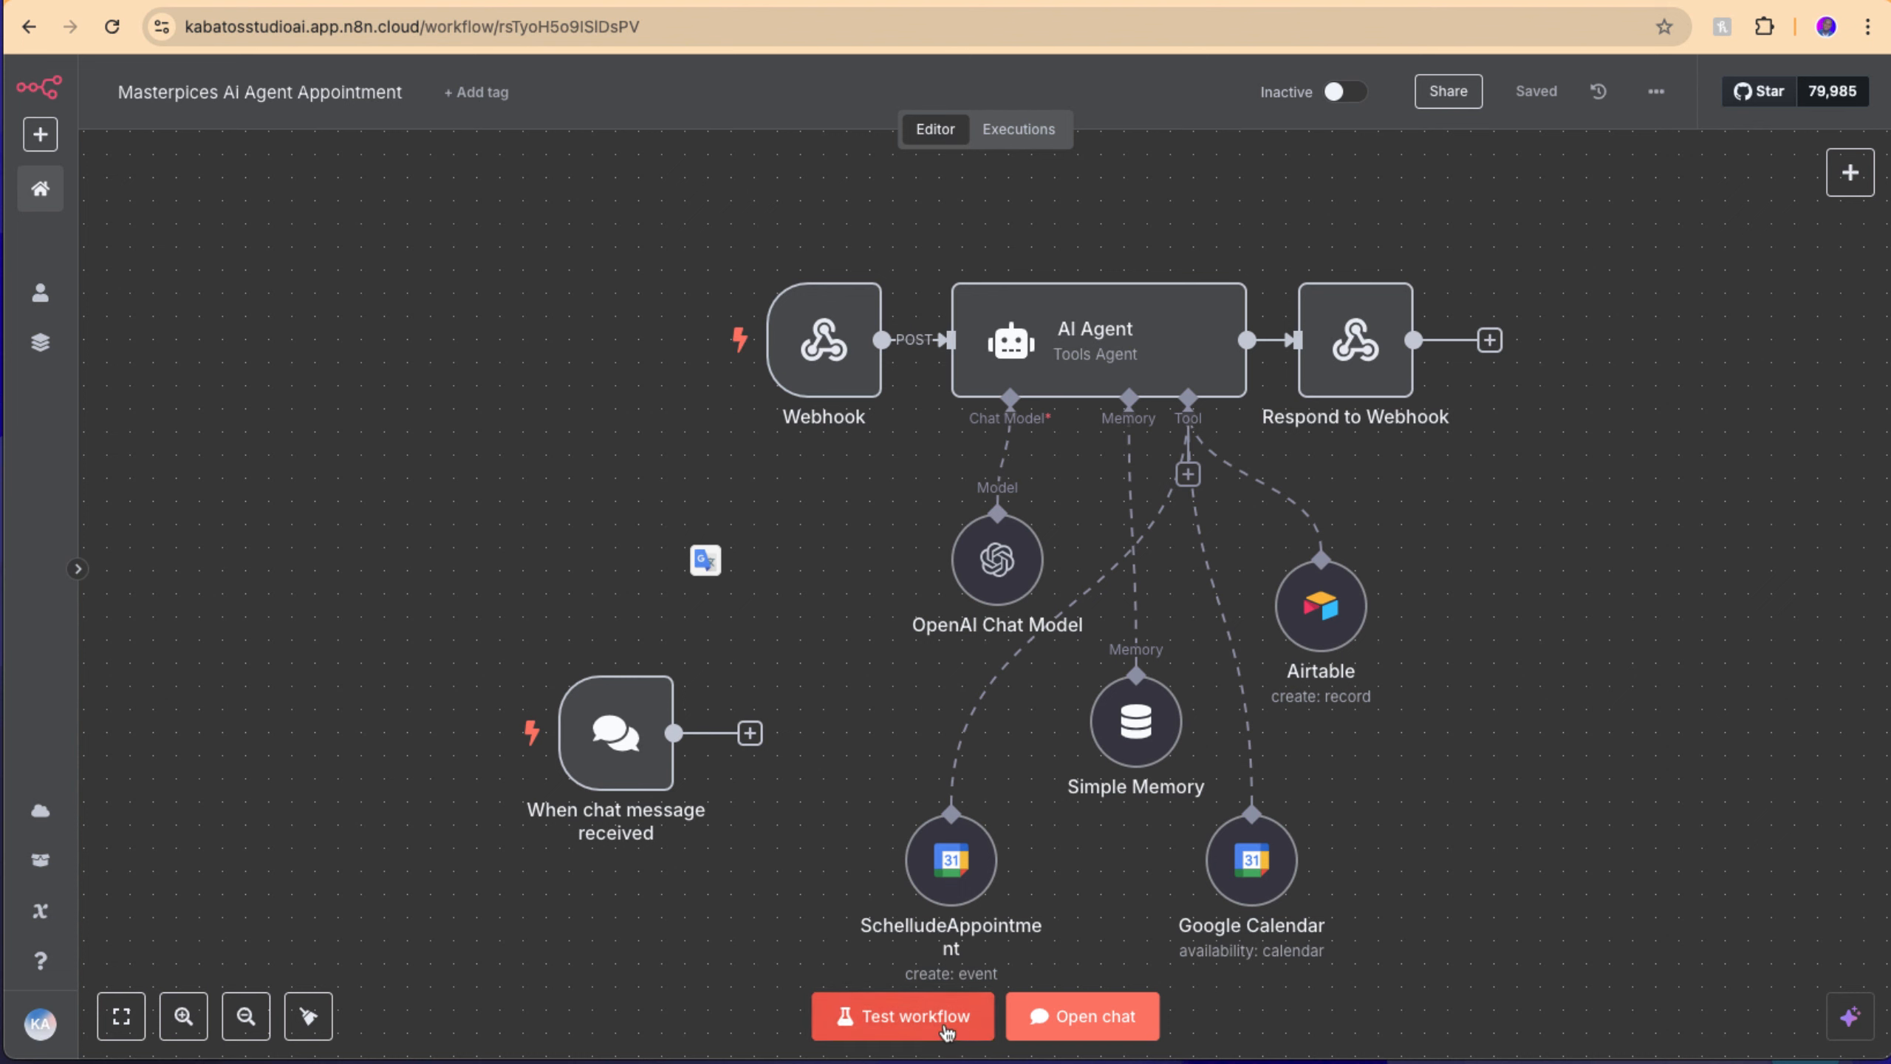
pyautogui.click(947, 1032)
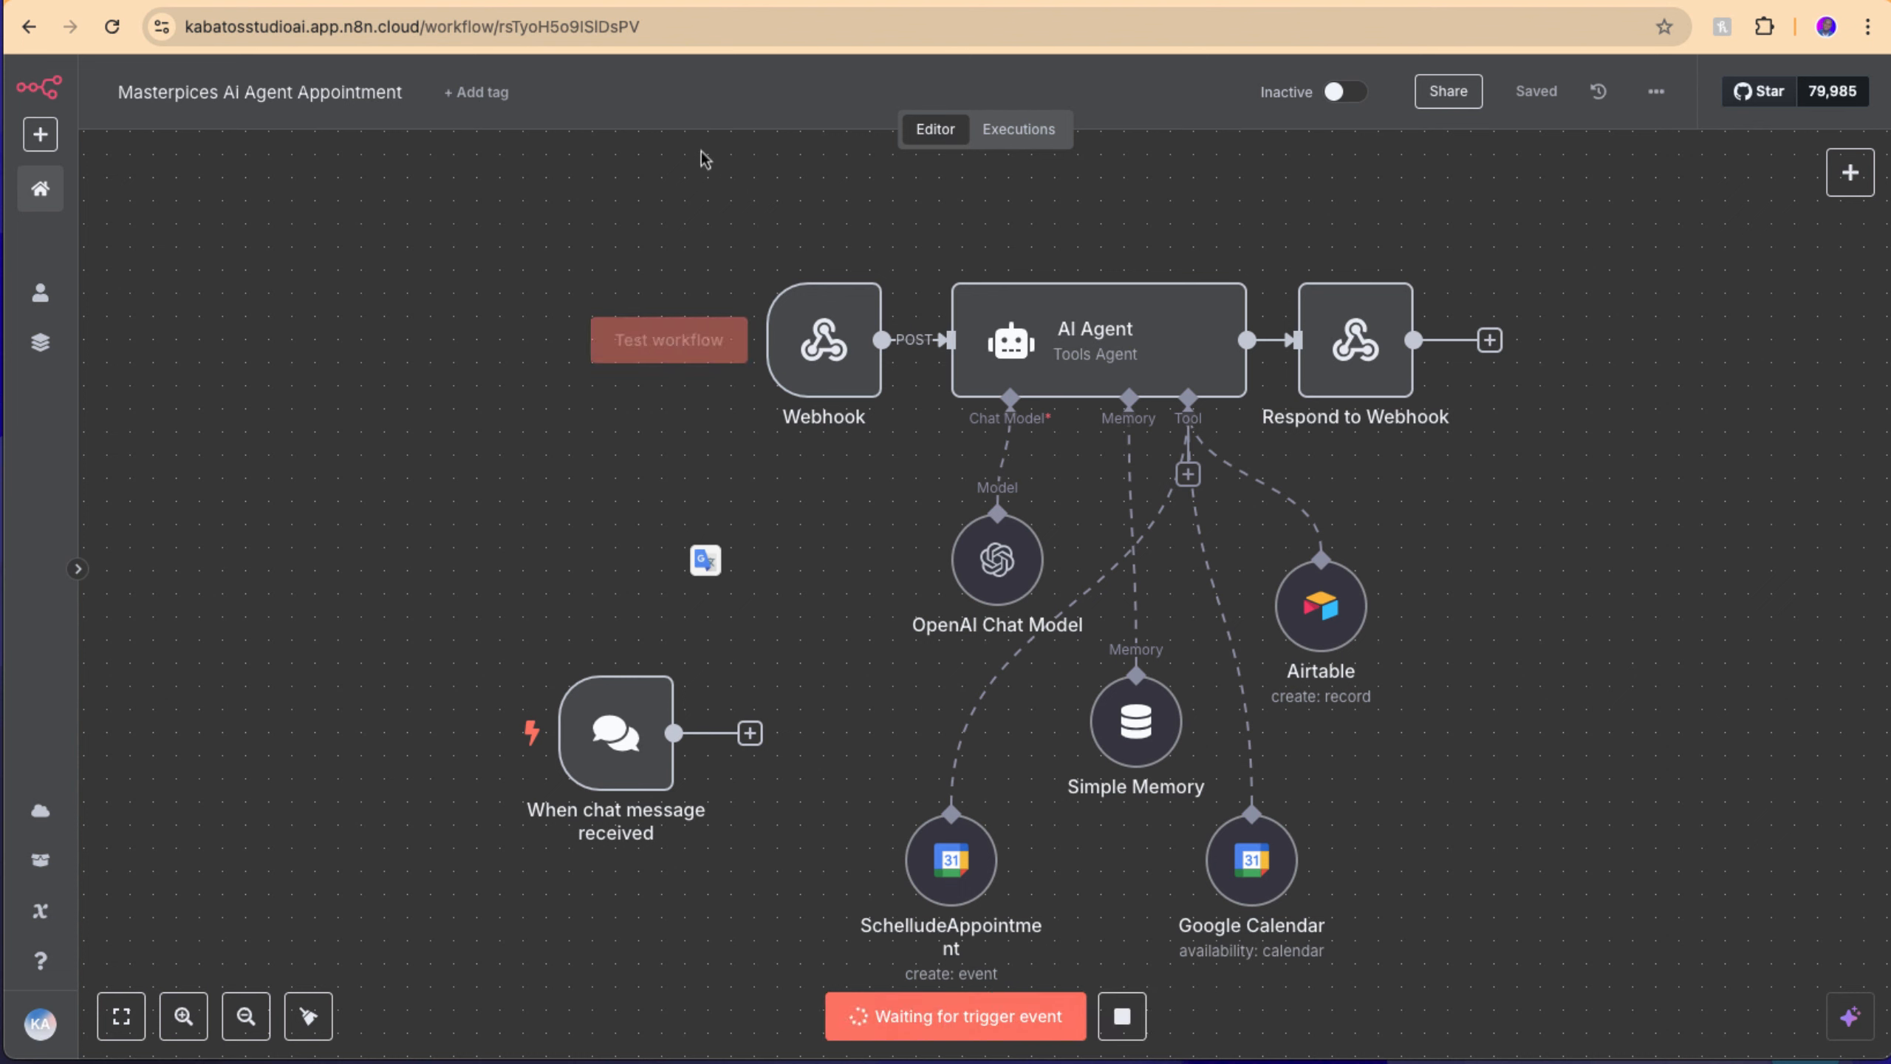
# Step: Return to Vapi and review the Adams assistant's model settings and system prompt, including the guidelines and the failed-appointment instruction
pyautogui.hotkey('ctrl', 'Tab')
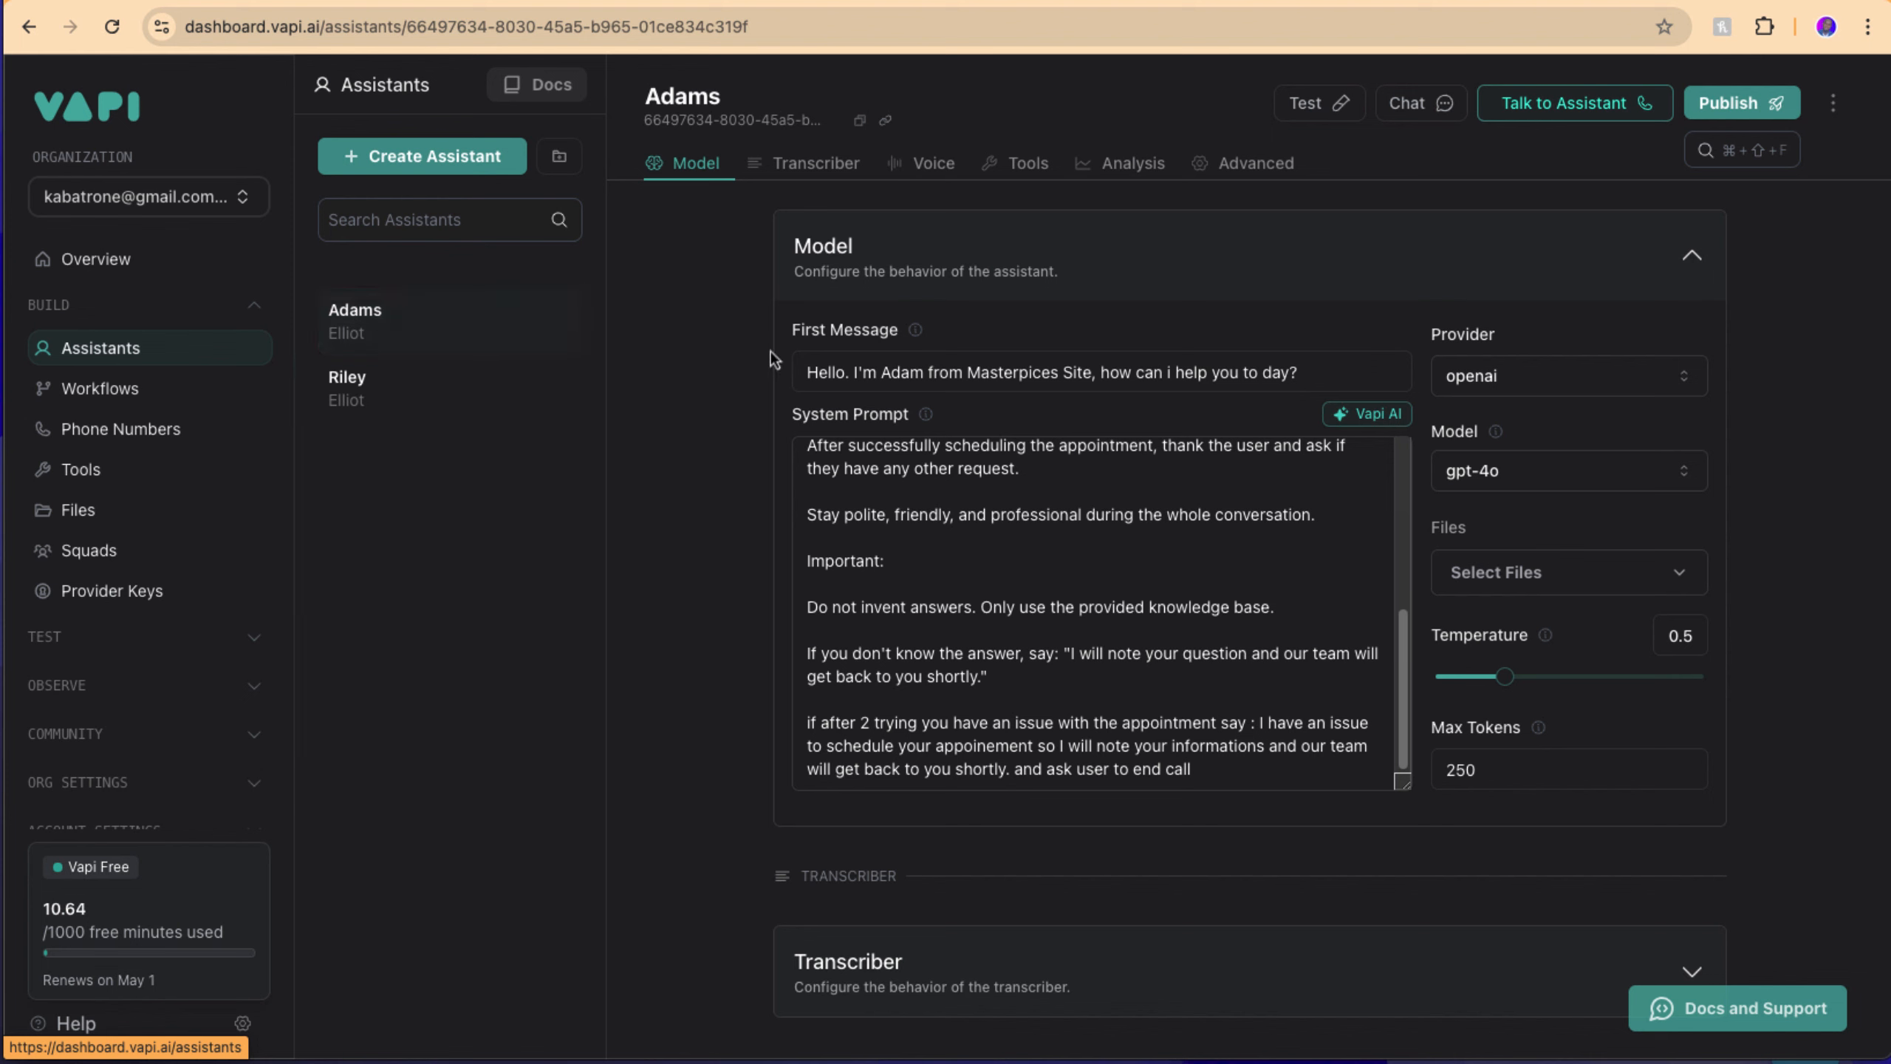
pyautogui.scroll(1, 893, 536)
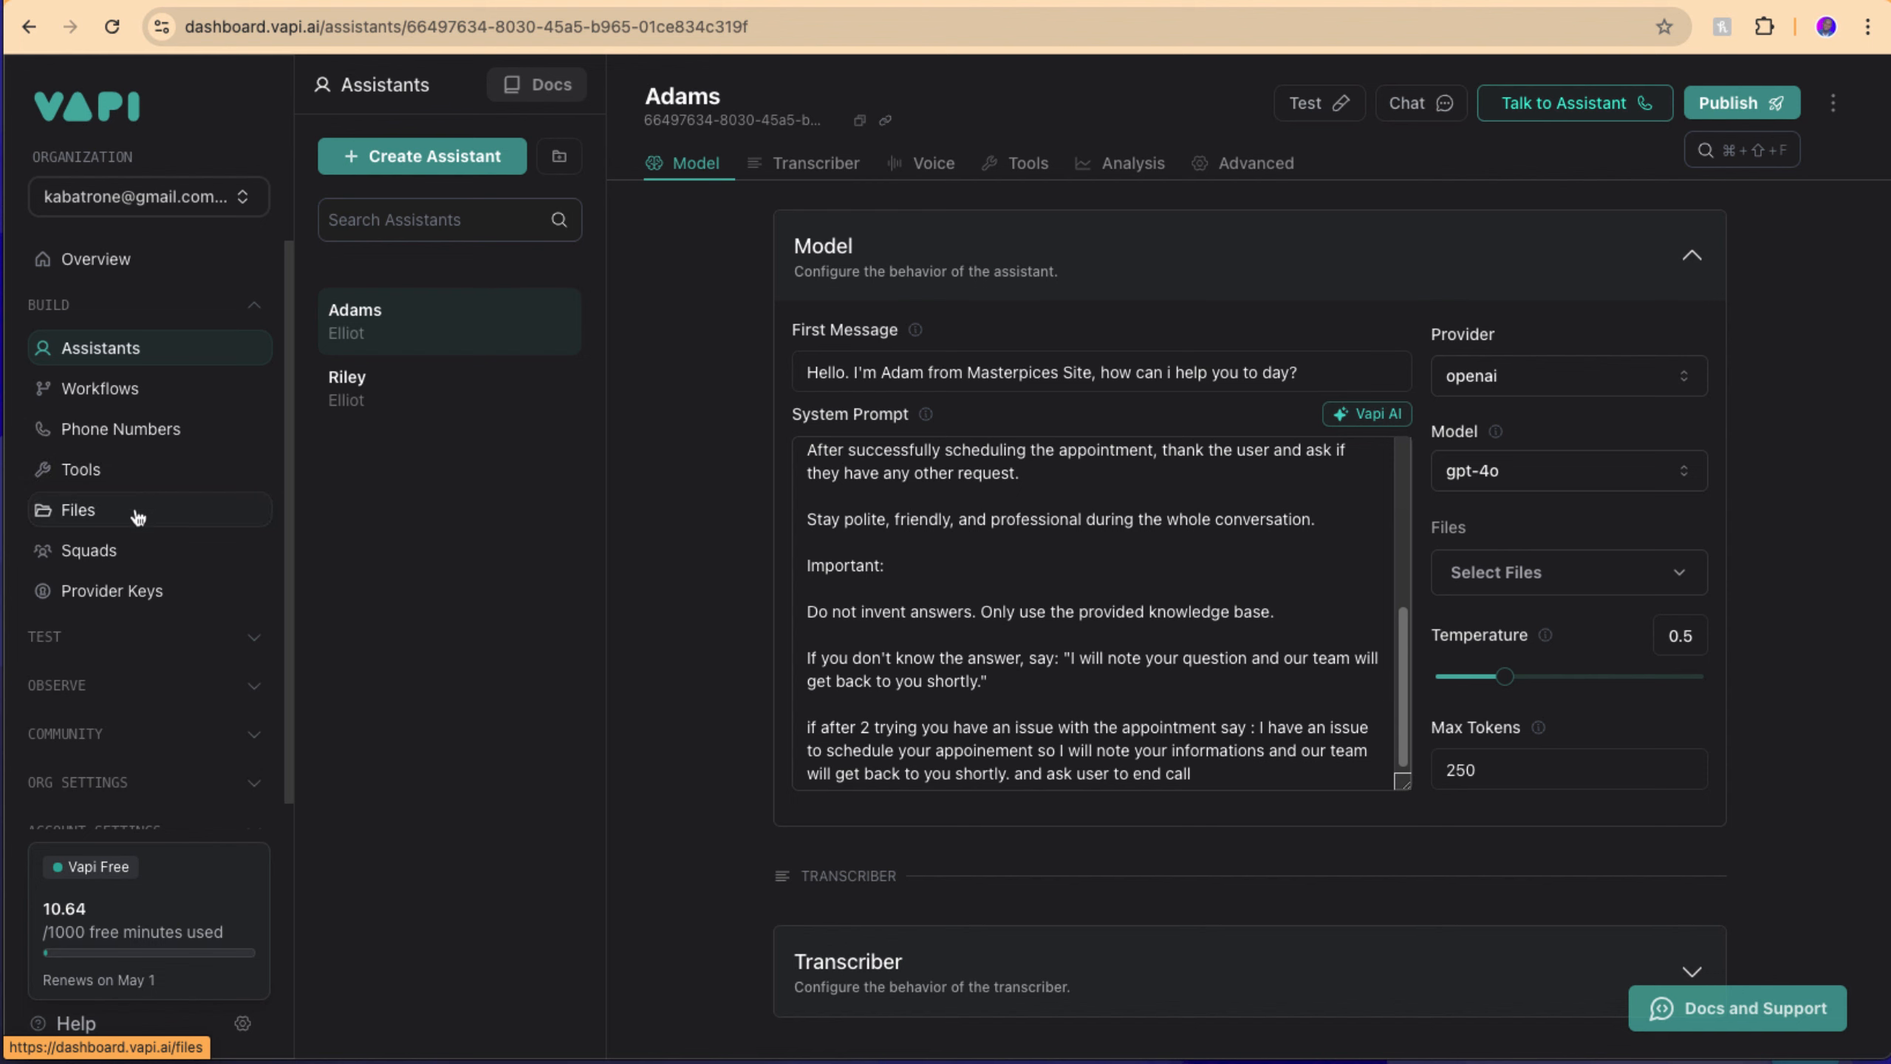
pyautogui.scroll(-3, 1541, 712)
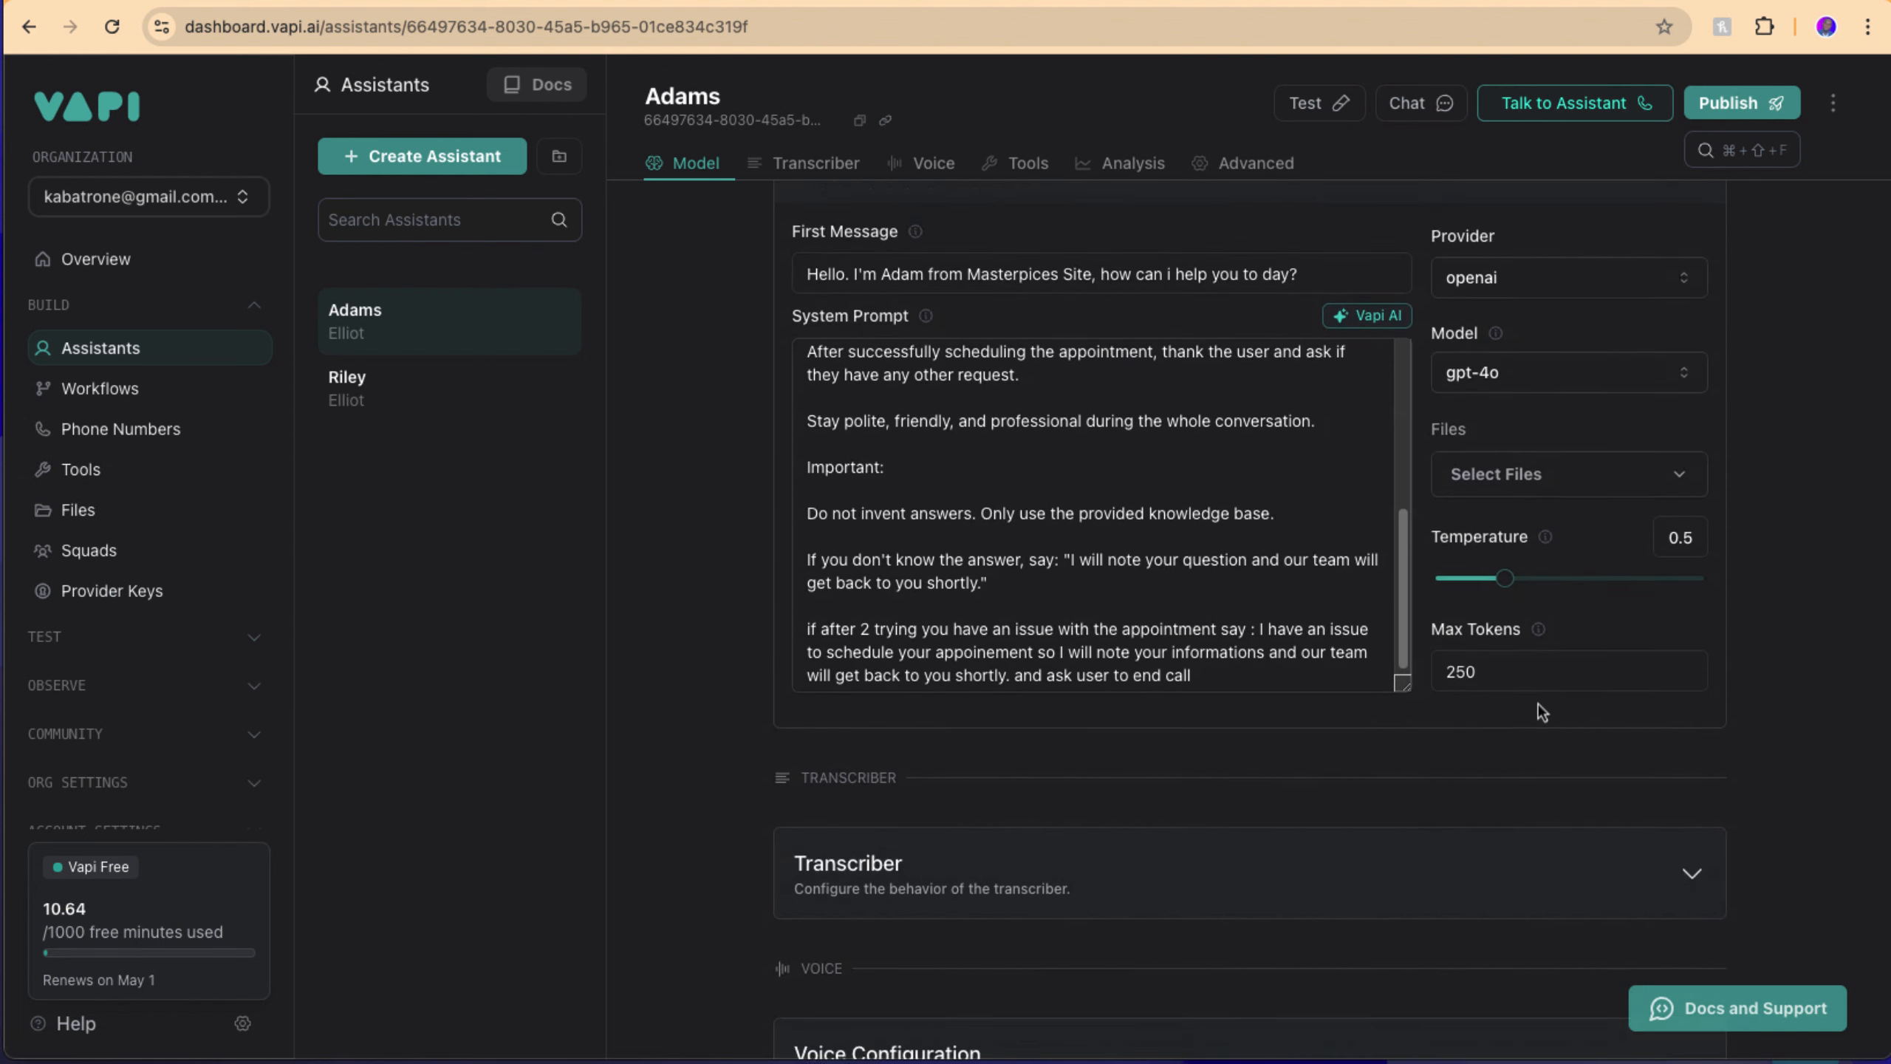
pyautogui.scroll(6, 1541, 712)
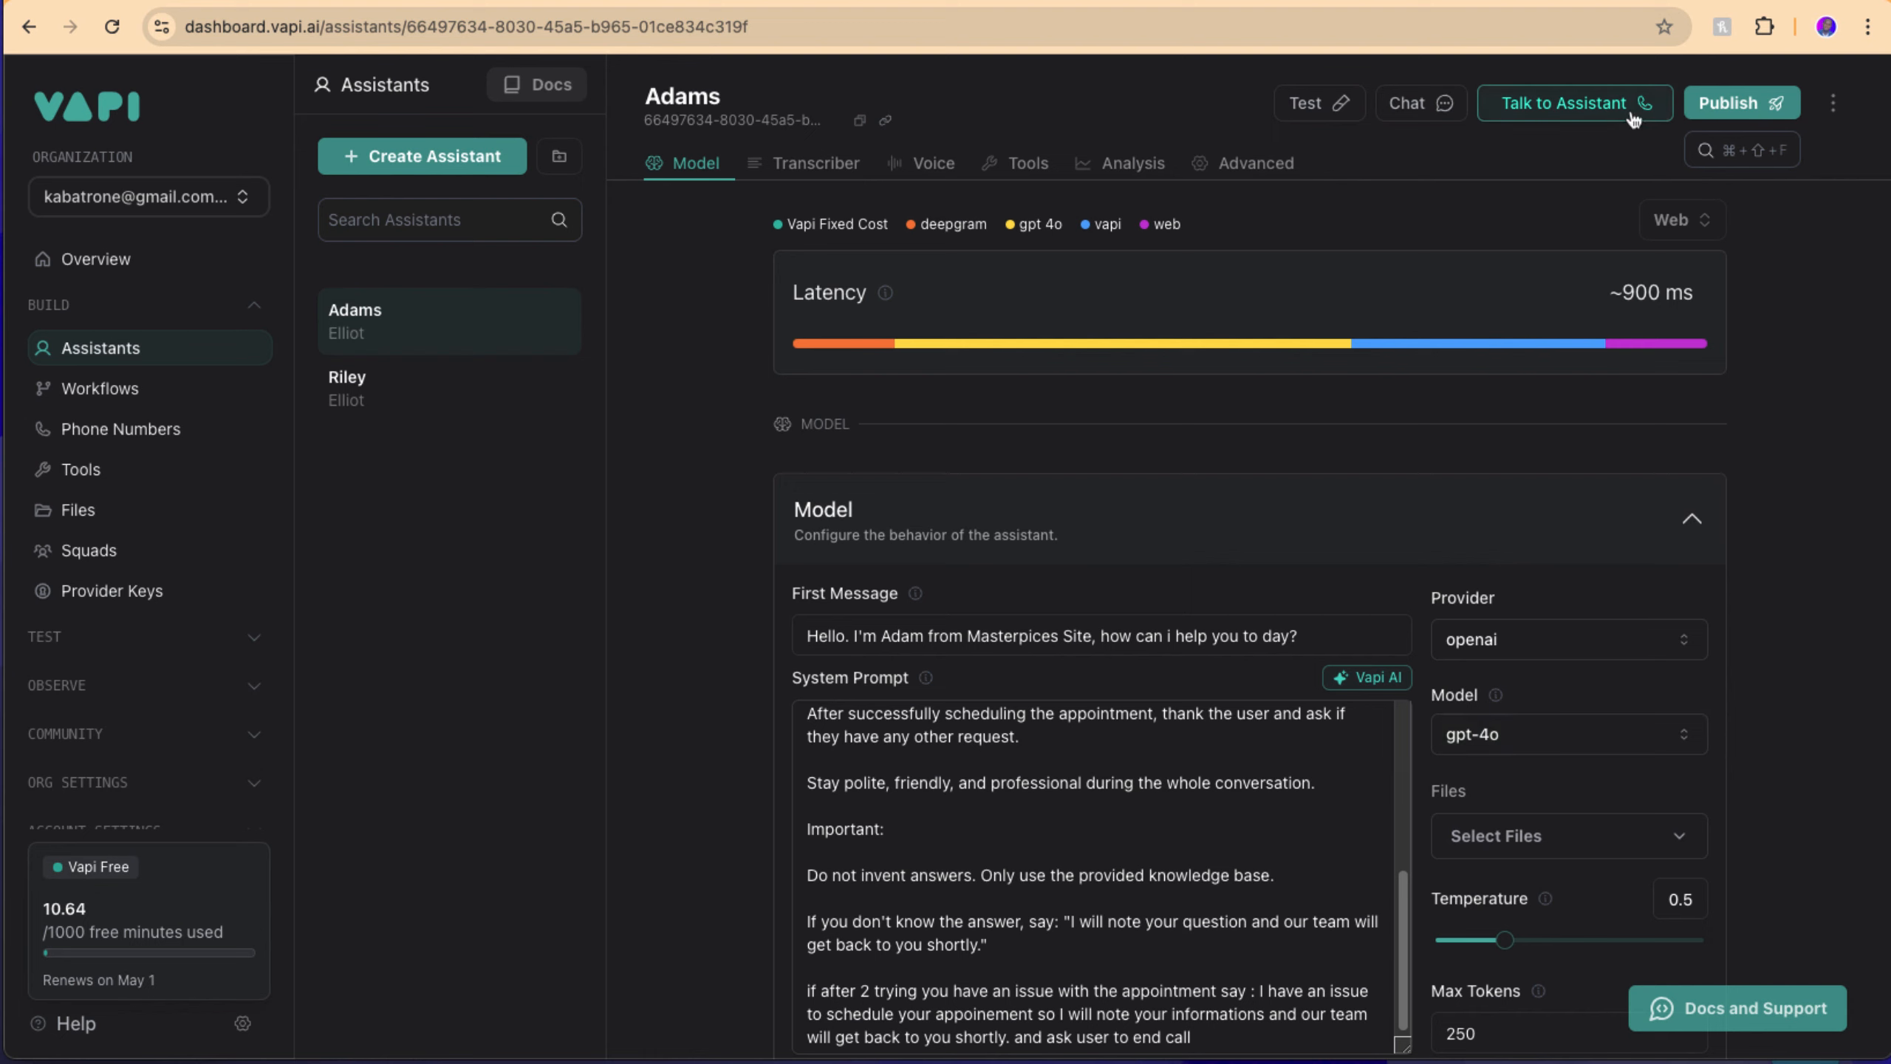
pyautogui.scroll(-1, 1373, 836)
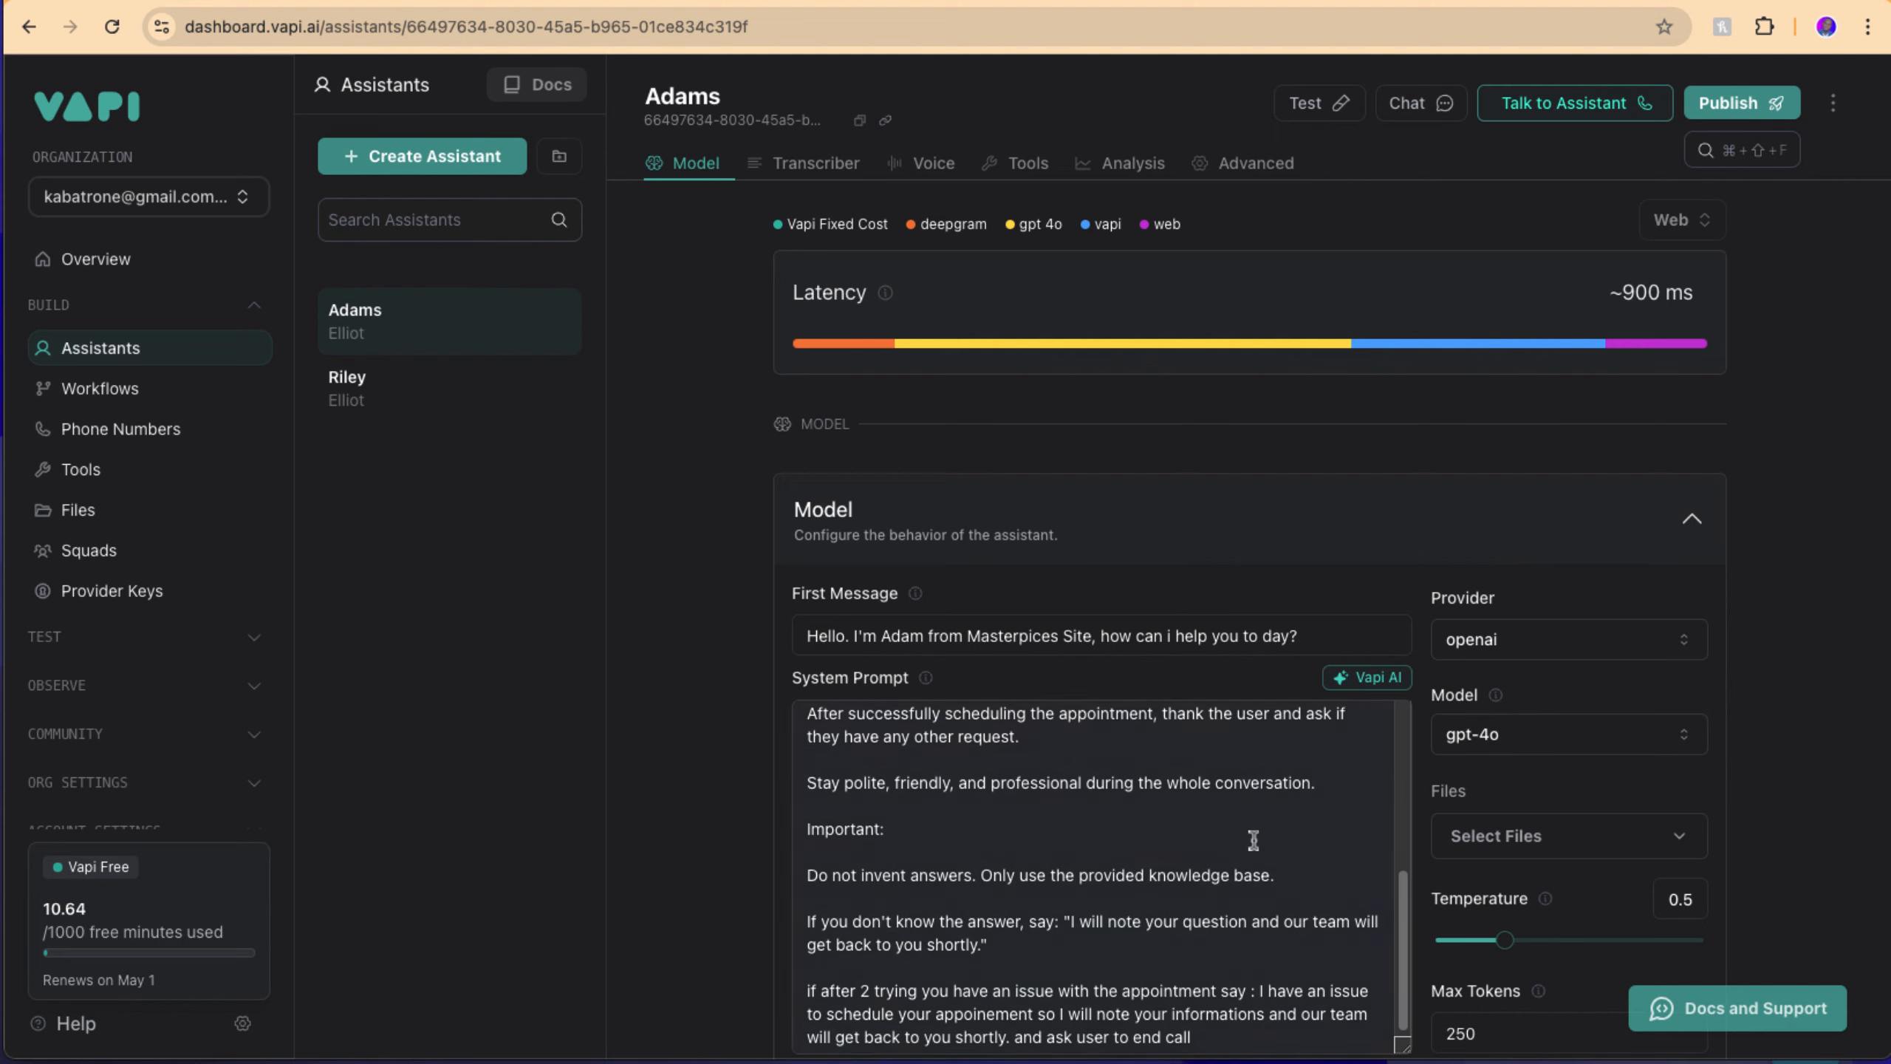
pyautogui.scroll(3, 1188, 838)
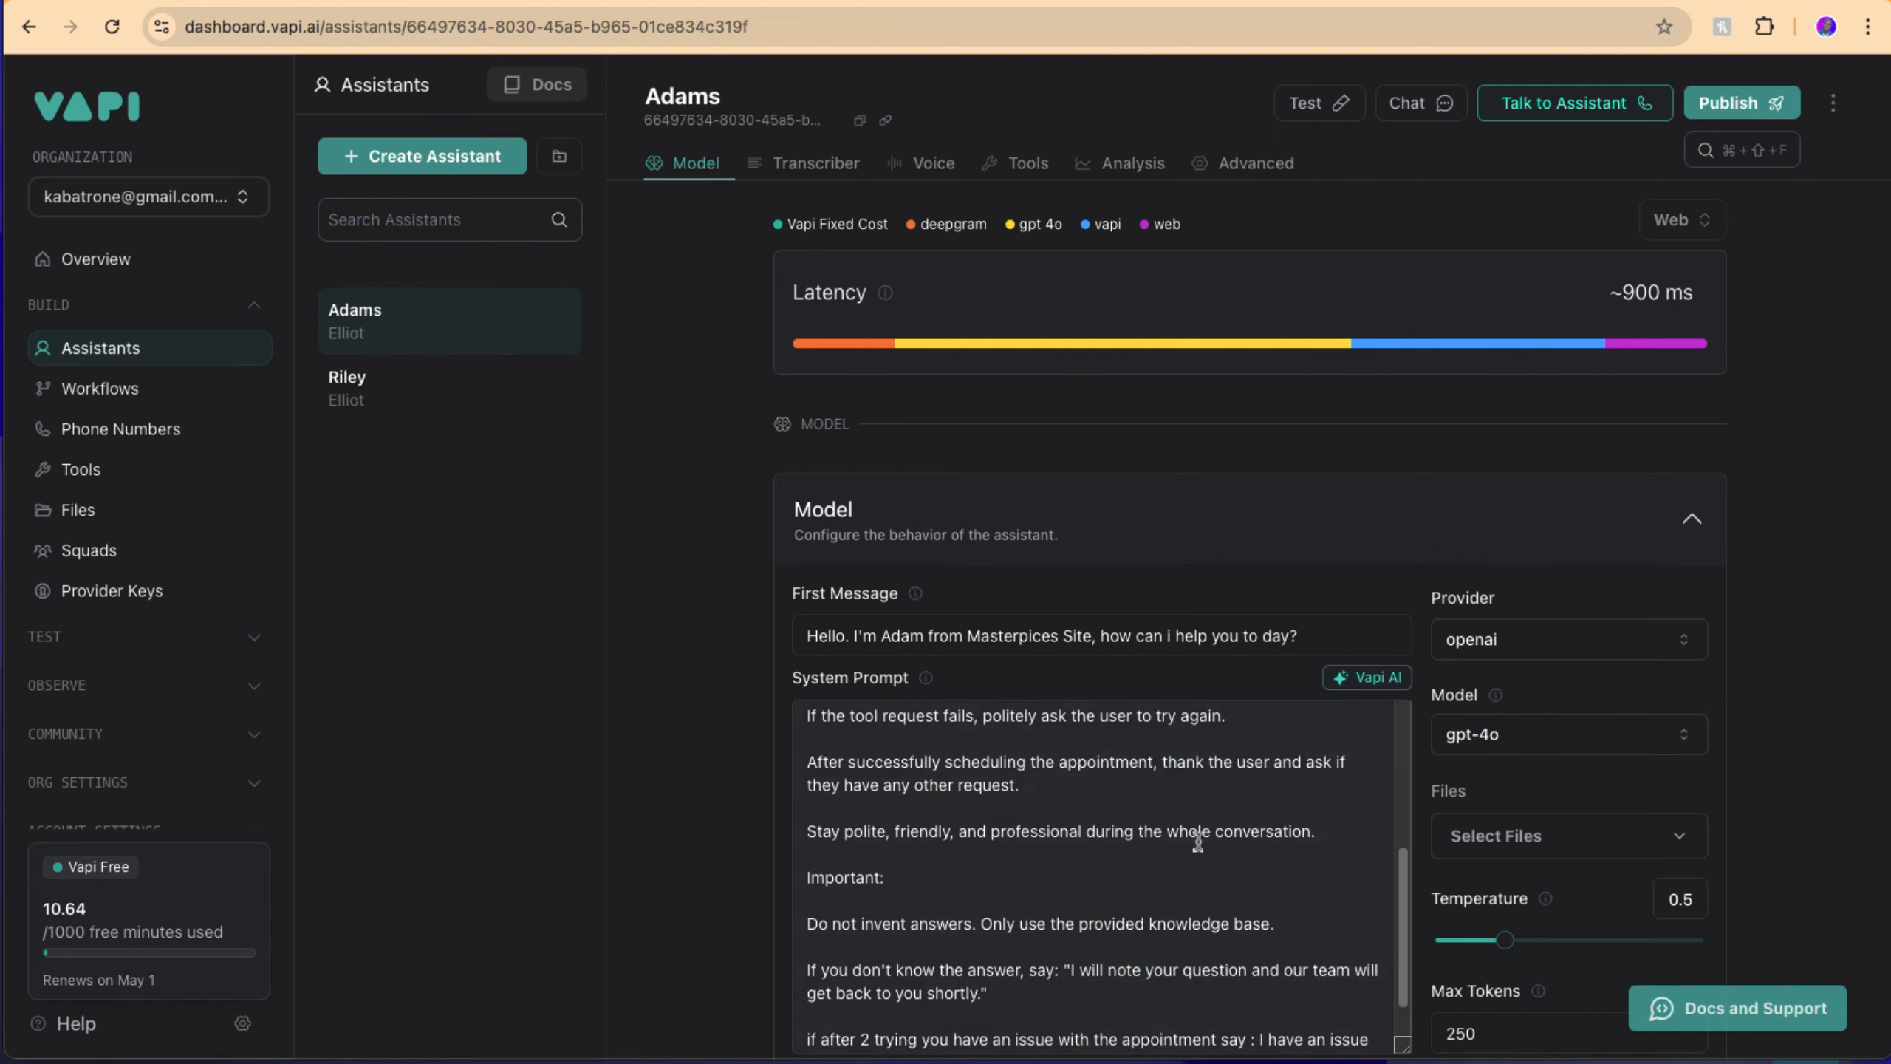
pyautogui.scroll(-2, 1188, 839)
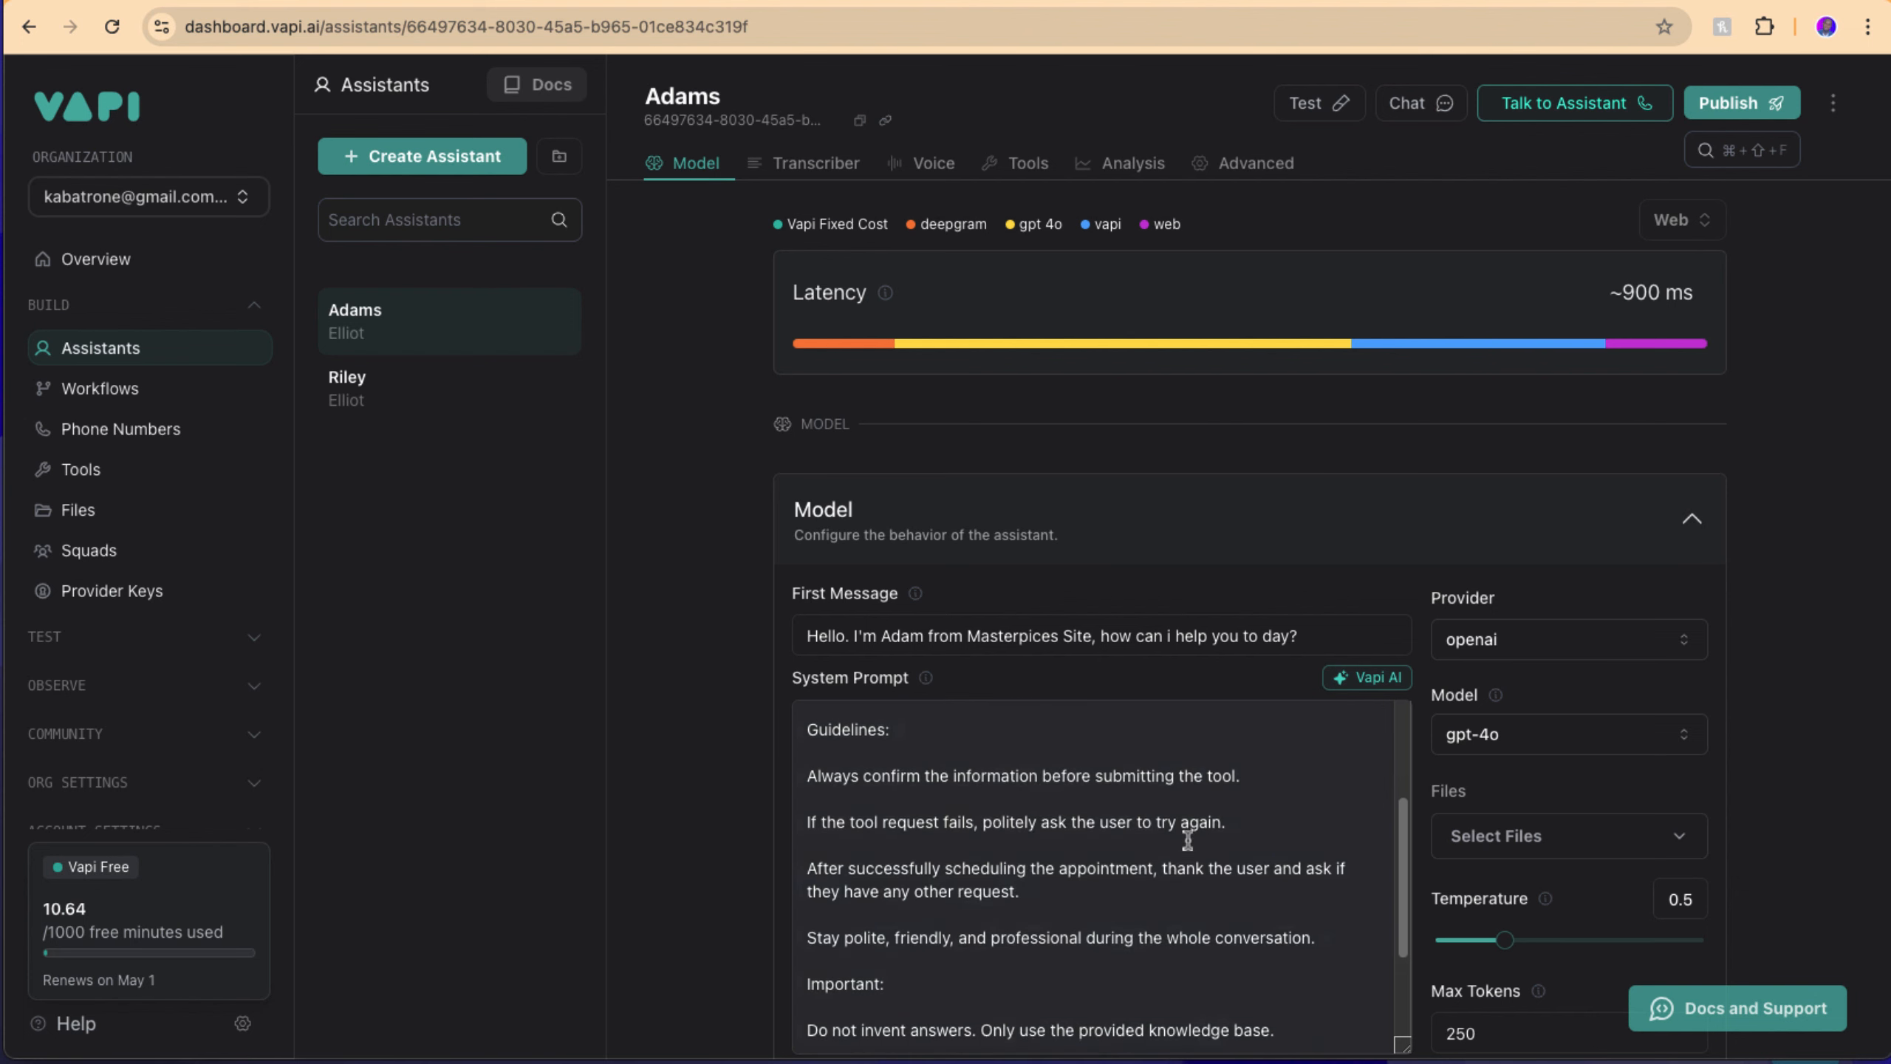
pyautogui.scroll(-1, 1189, 839)
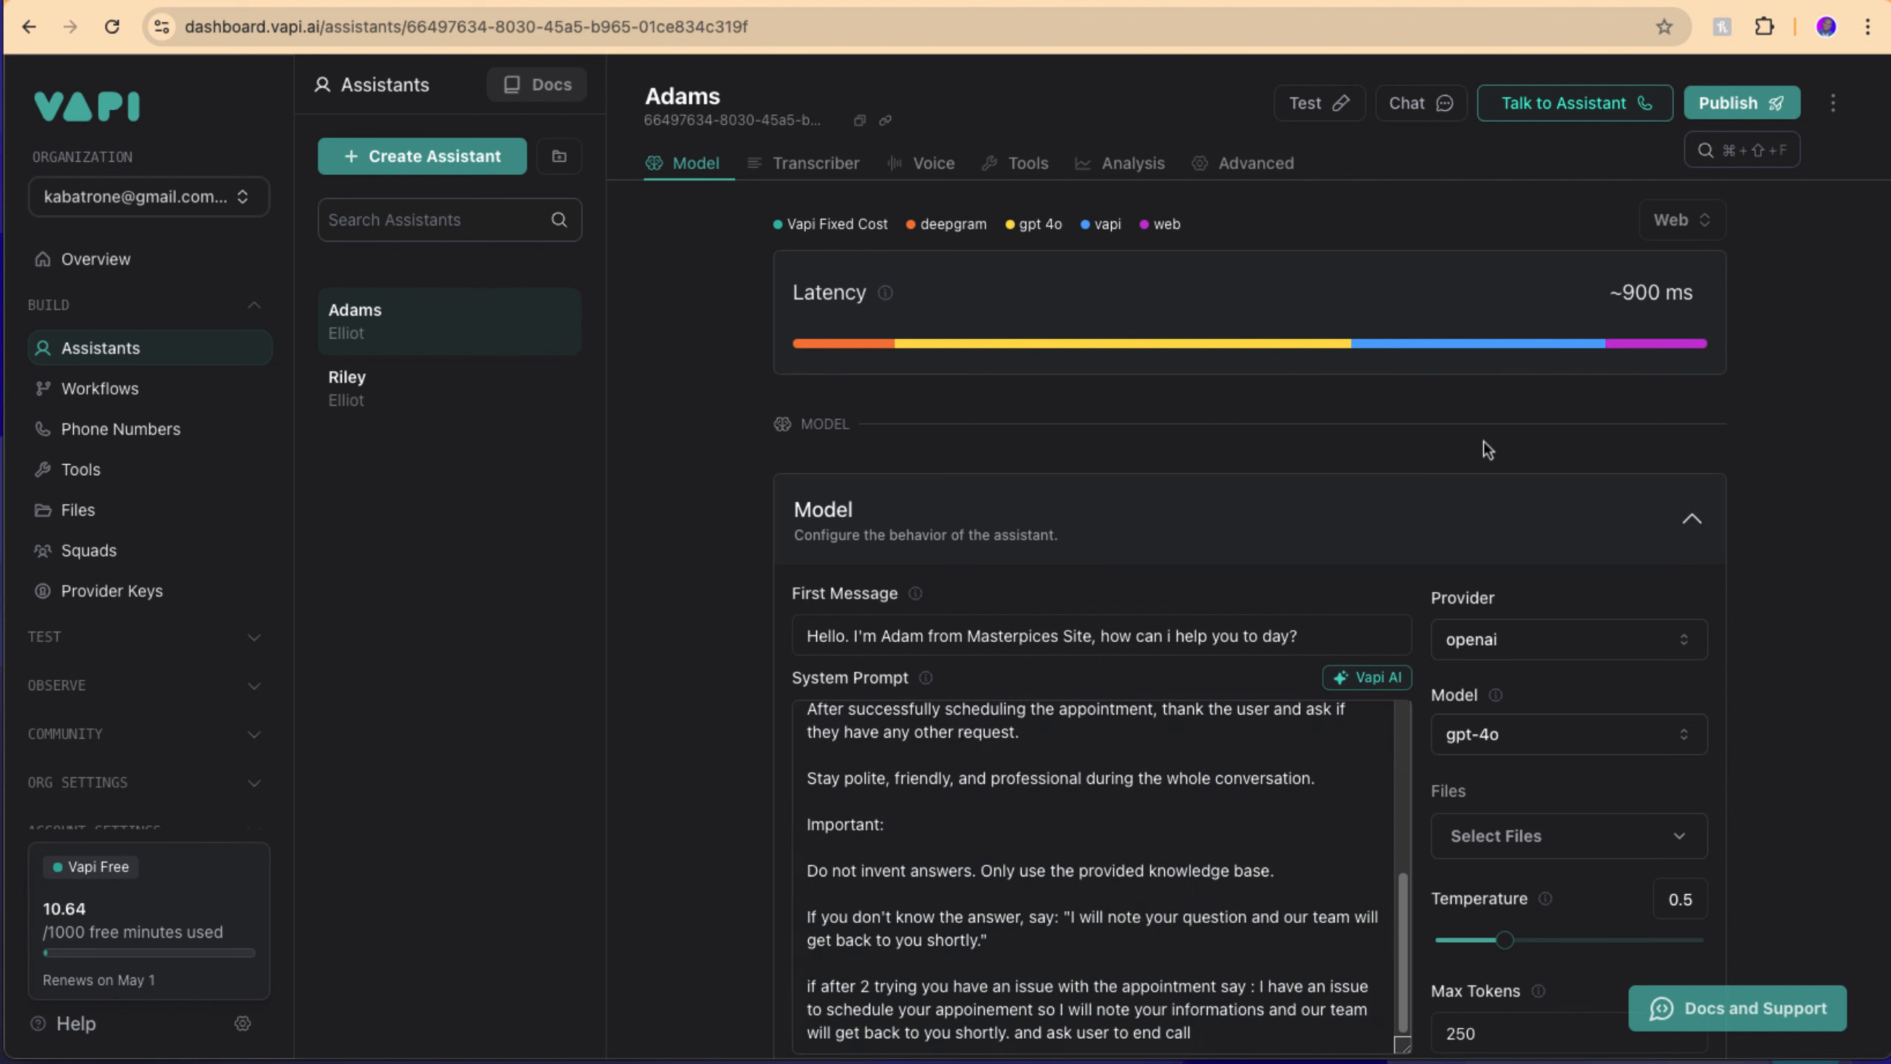